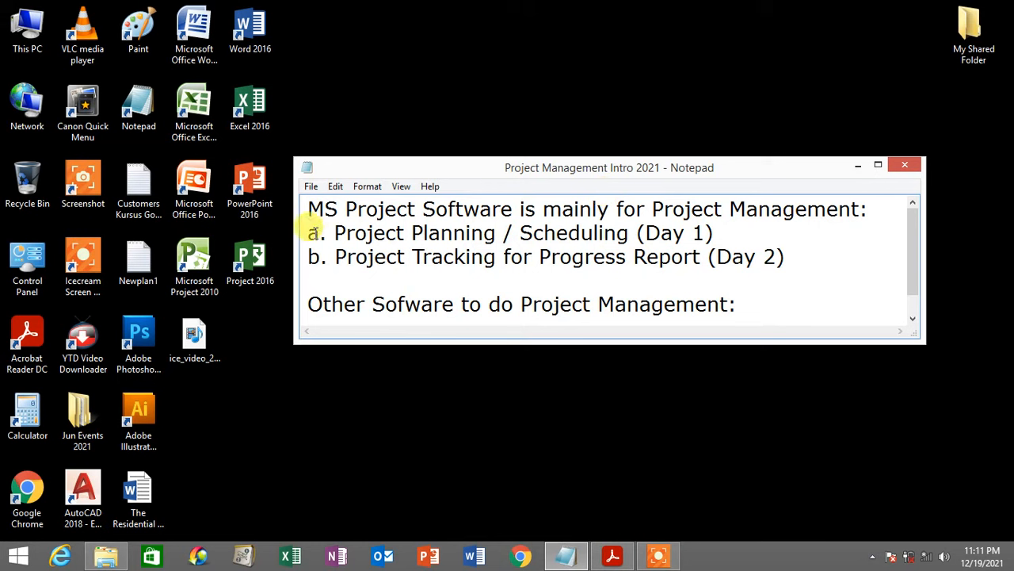
# Review the notes on using MS Project for project planning, scheduling and tracking for progress reports.
pyautogui.moveTo(310, 232); pyautogui.dragTo(628, 230)
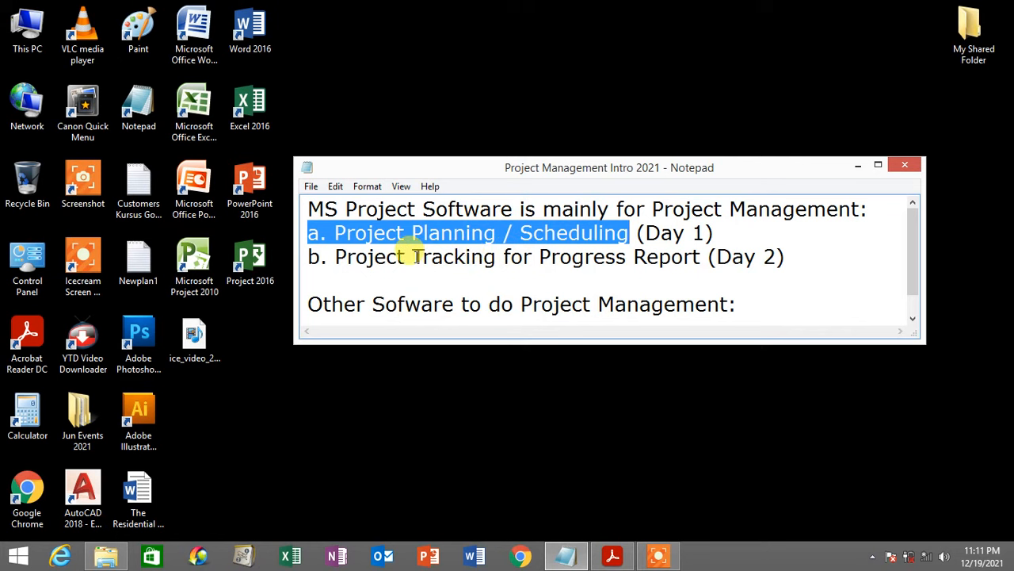
pyautogui.moveTo(412, 255); pyautogui.dragTo(631, 253)
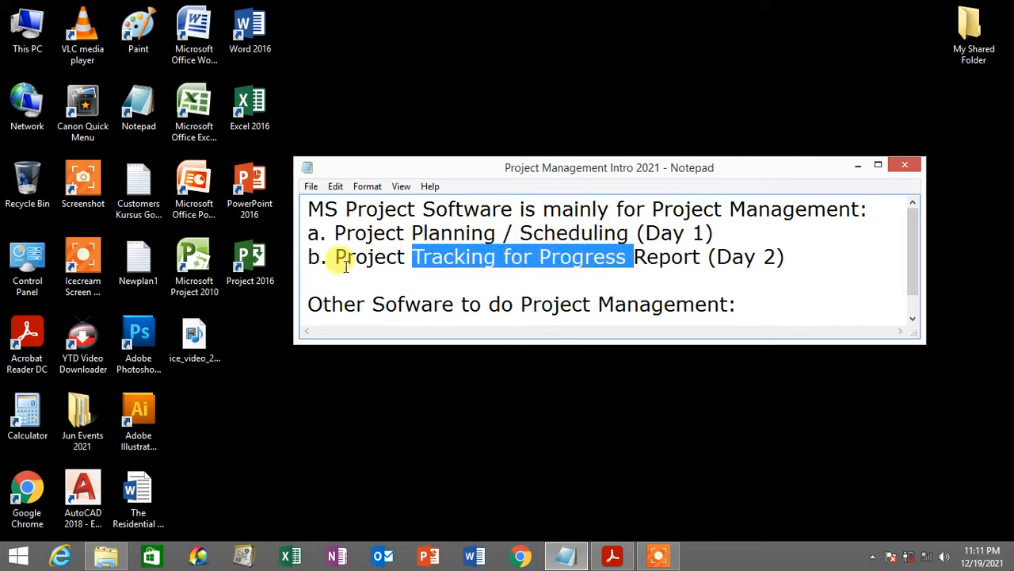
pyautogui.moveTo(346, 256); pyautogui.dragTo(696, 255)
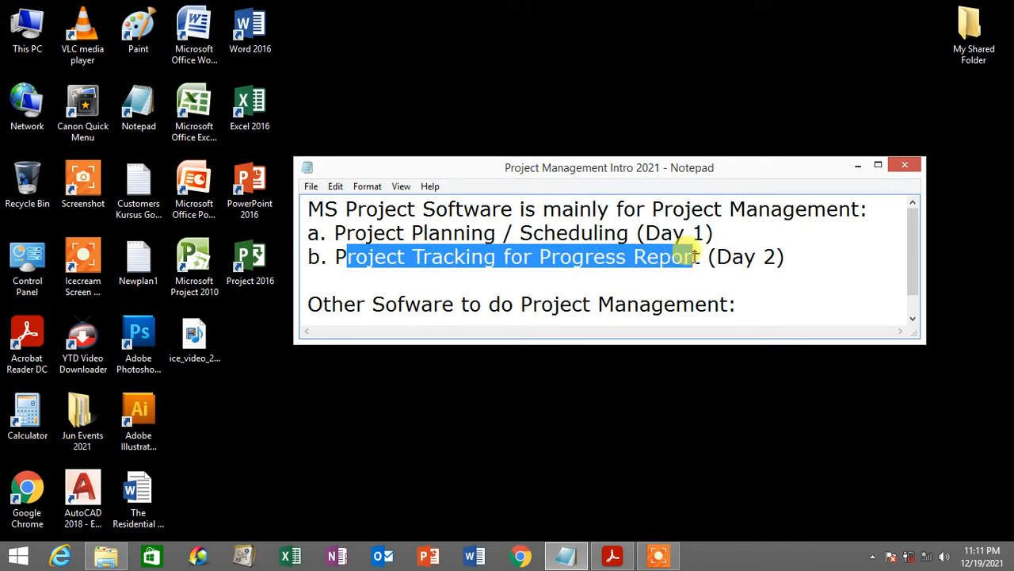
pyautogui.moveTo(308, 209); pyautogui.dragTo(515, 208)
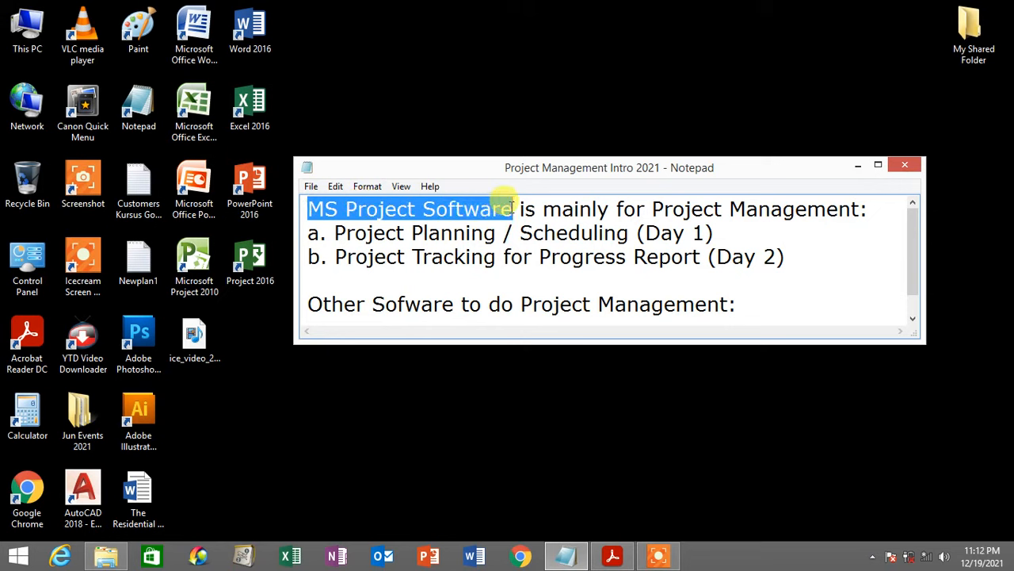
pyautogui.moveTo(651, 208); pyautogui.dragTo(860, 208)
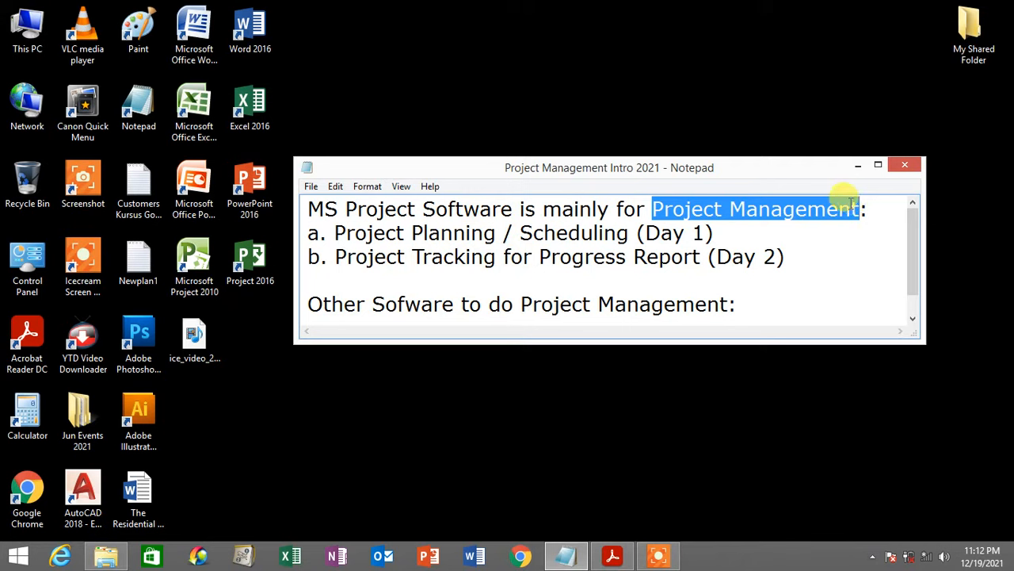
pyautogui.click(310, 231)
pyautogui.moveTo(313, 232); pyautogui.dragTo(628, 231)
pyautogui.moveTo(317, 257); pyautogui.dragTo(703, 256)
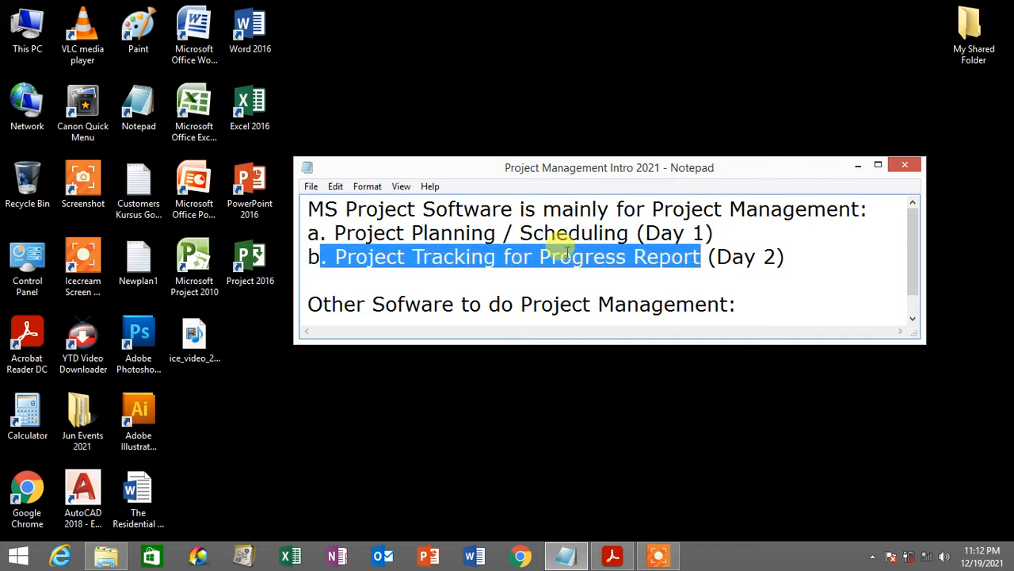
pyautogui.moveTo(312, 210); pyautogui.dragTo(521, 208)
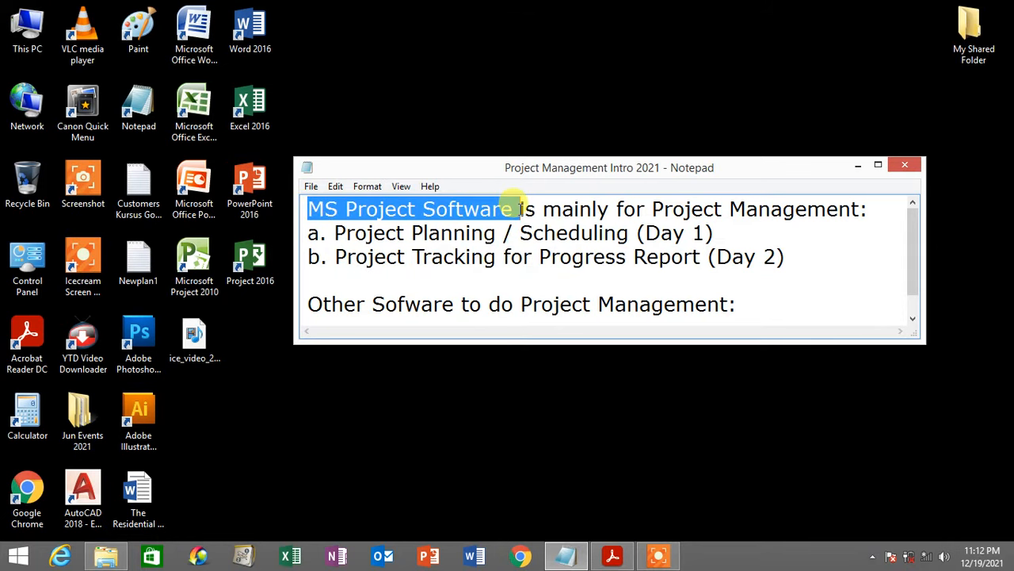
pyautogui.moveTo(334, 231); pyautogui.dragTo(629, 228)
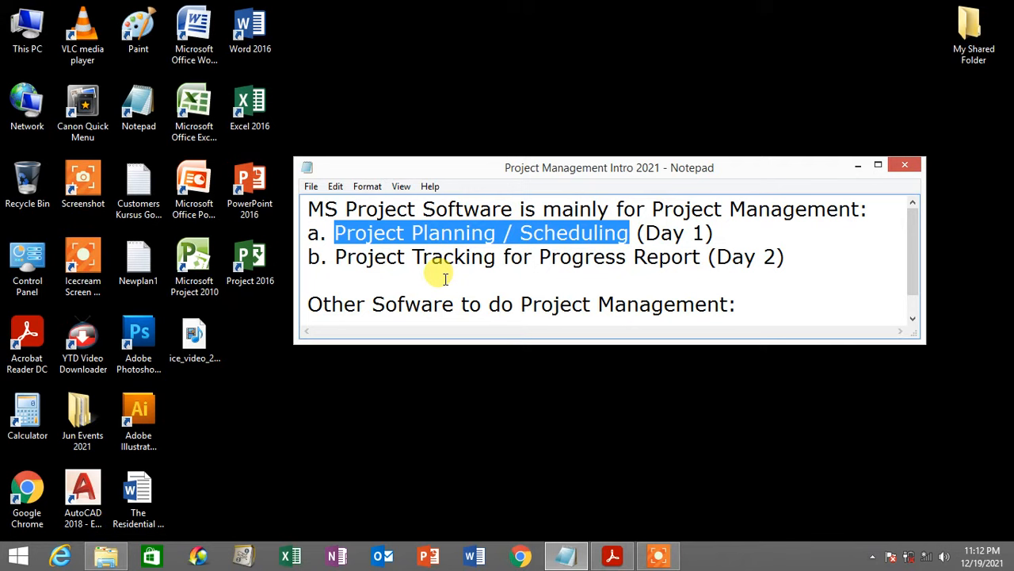
pyautogui.moveTo(539, 256); pyautogui.dragTo(702, 253)
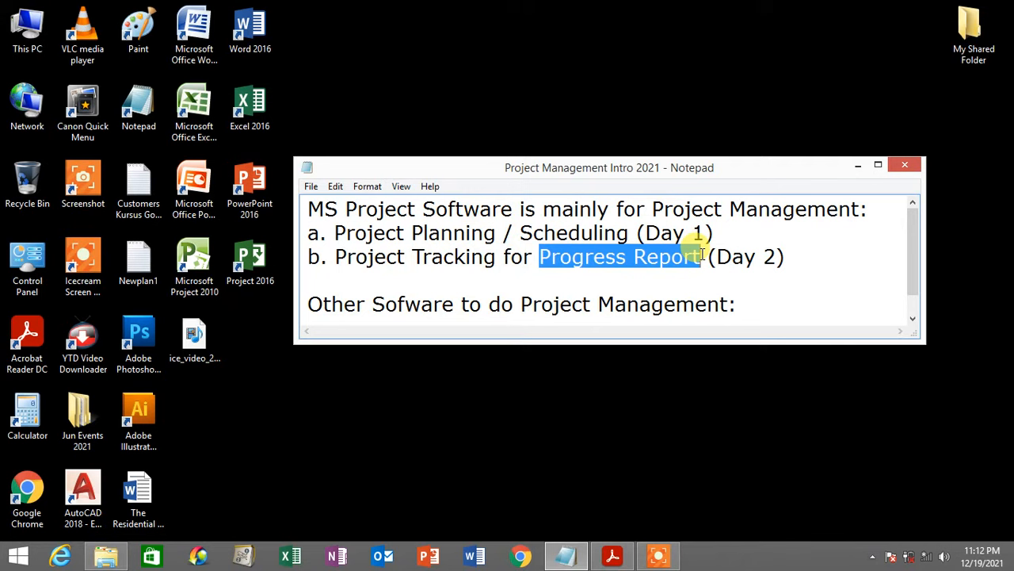
# Enlarge the notes window and review the section on other project management software alongside the planning and tracking points.
pyautogui.moveTo(921, 339); pyautogui.dragTo(940, 376)
pyautogui.moveTo(313, 208); pyautogui.dragTo(511, 207)
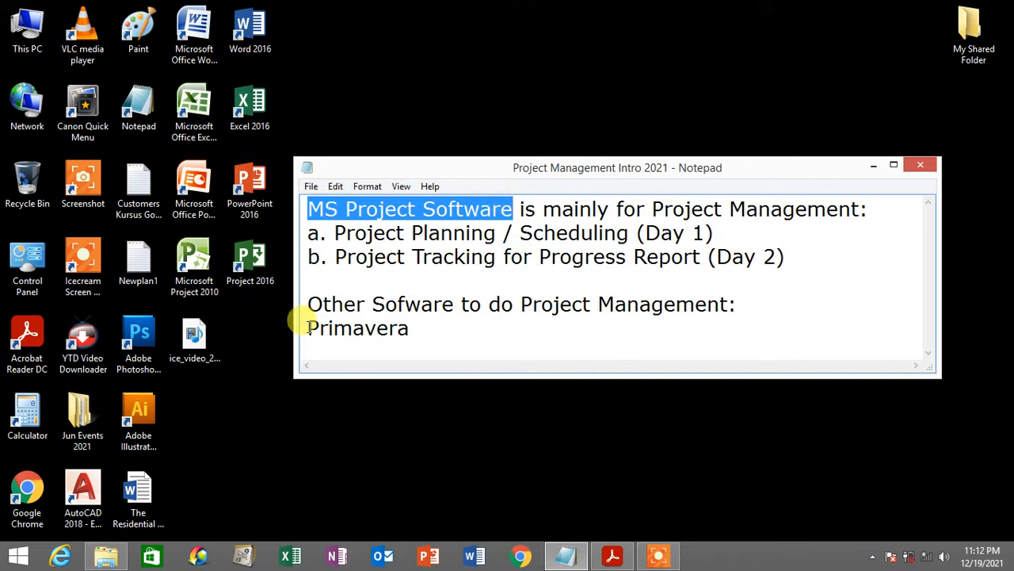
pyautogui.moveTo(303, 328); pyautogui.dragTo(417, 325)
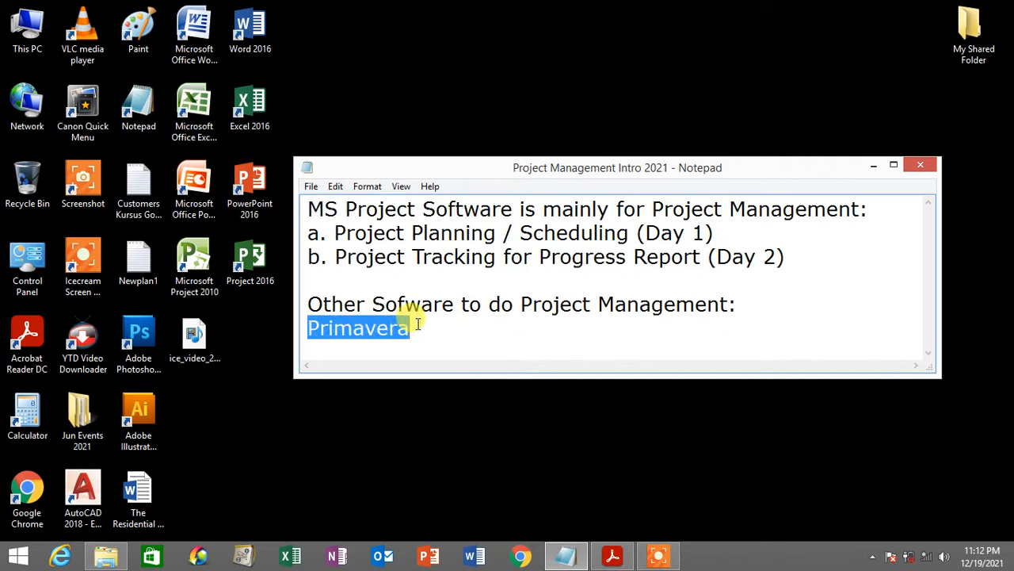
pyautogui.moveTo(418, 325); pyautogui.dragTo(304, 331)
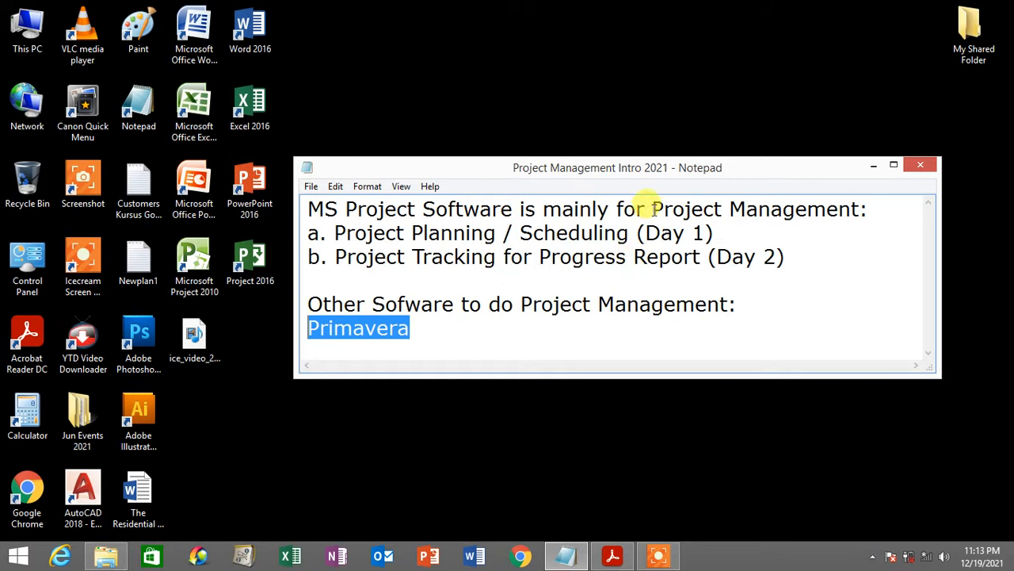
pyautogui.moveTo(652, 208); pyautogui.dragTo(860, 207)
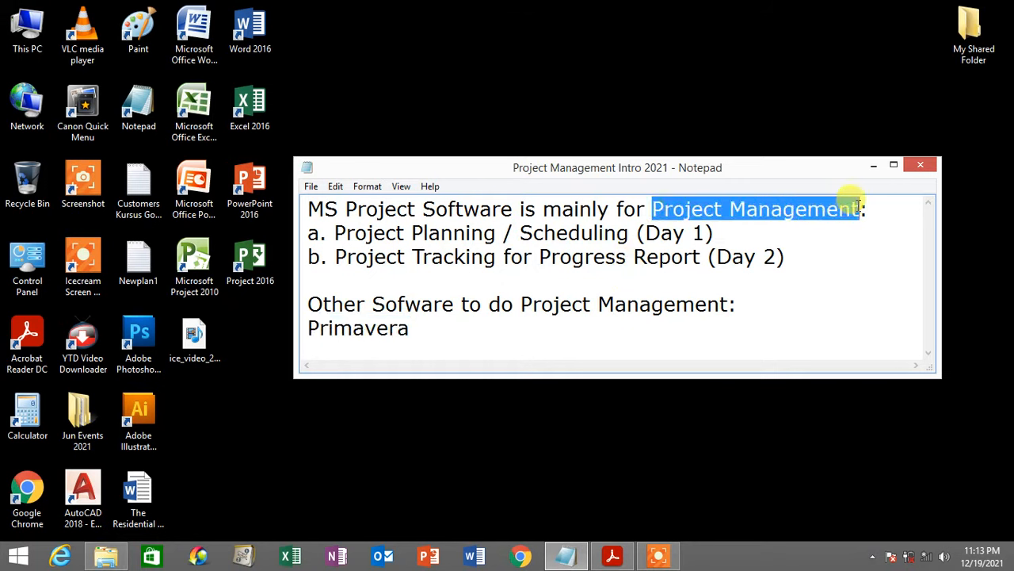
pyautogui.moveTo(307, 233); pyautogui.dragTo(511, 231)
pyautogui.moveTo(306, 257); pyautogui.dragTo(497, 255)
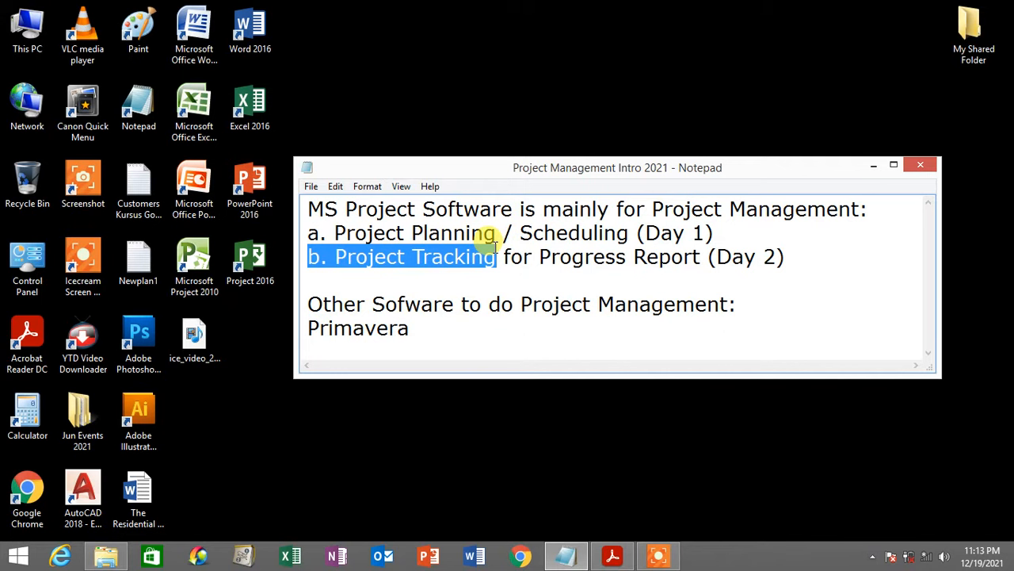
# Minimize the notes, launch Project 2016 and create a blank project.
pyautogui.click(876, 168)
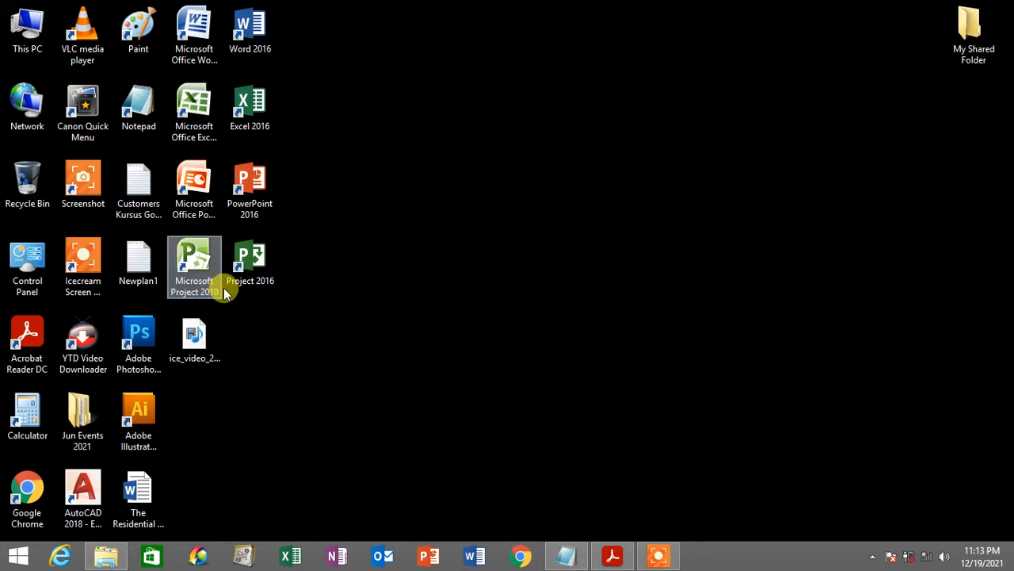
pyautogui.click(252, 274)
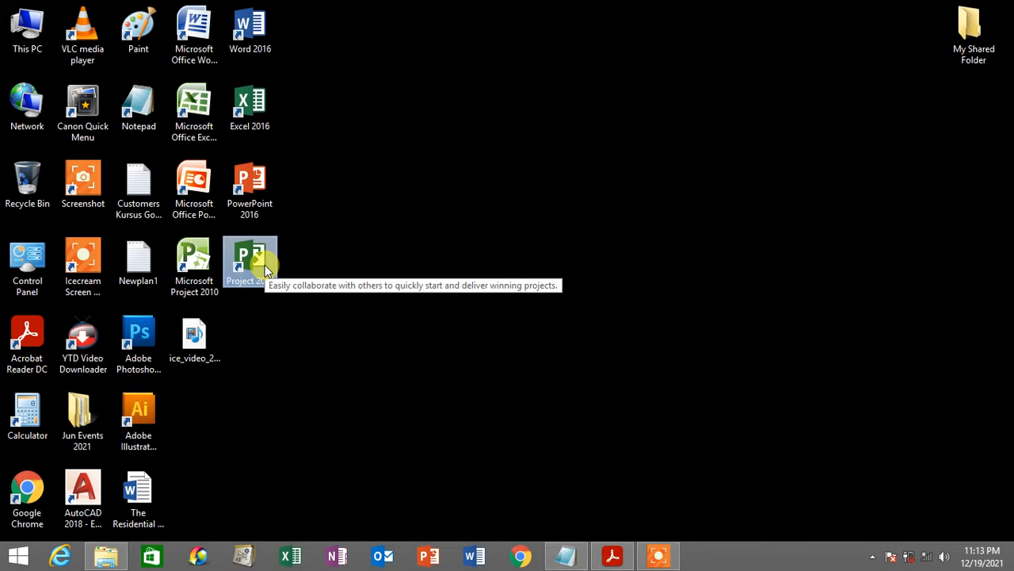
pyautogui.doubleClick(266, 269)
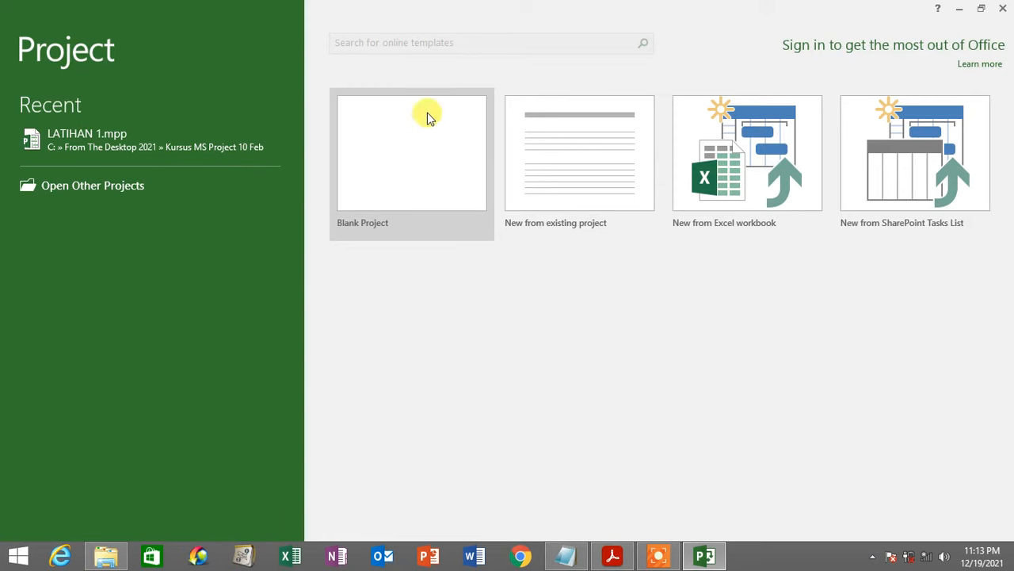
pyautogui.click(399, 154)
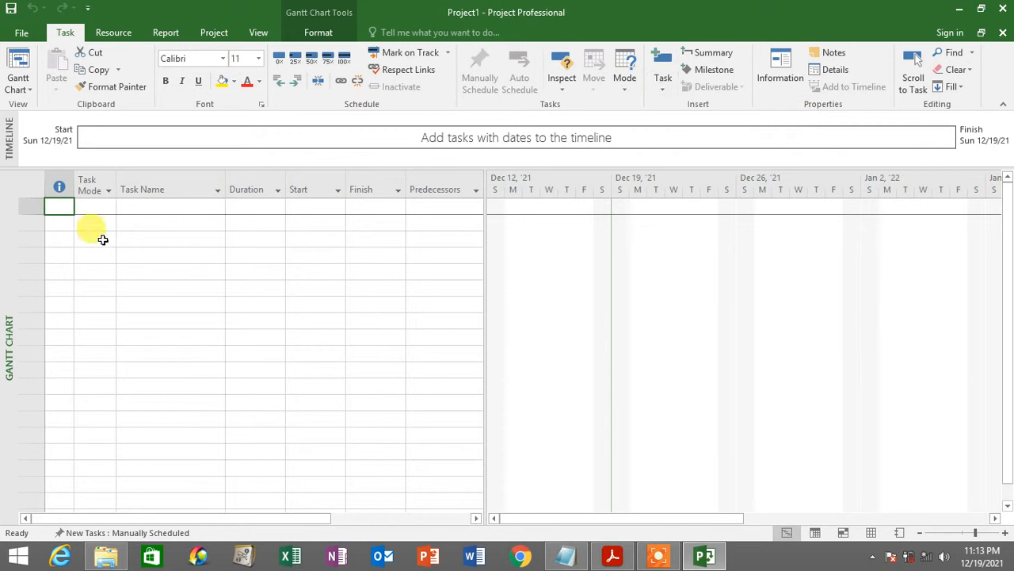
# Examine the empty task table and the Timeline of the blank project.
pyautogui.moveTo(68, 207); pyautogui.dragTo(463, 475)
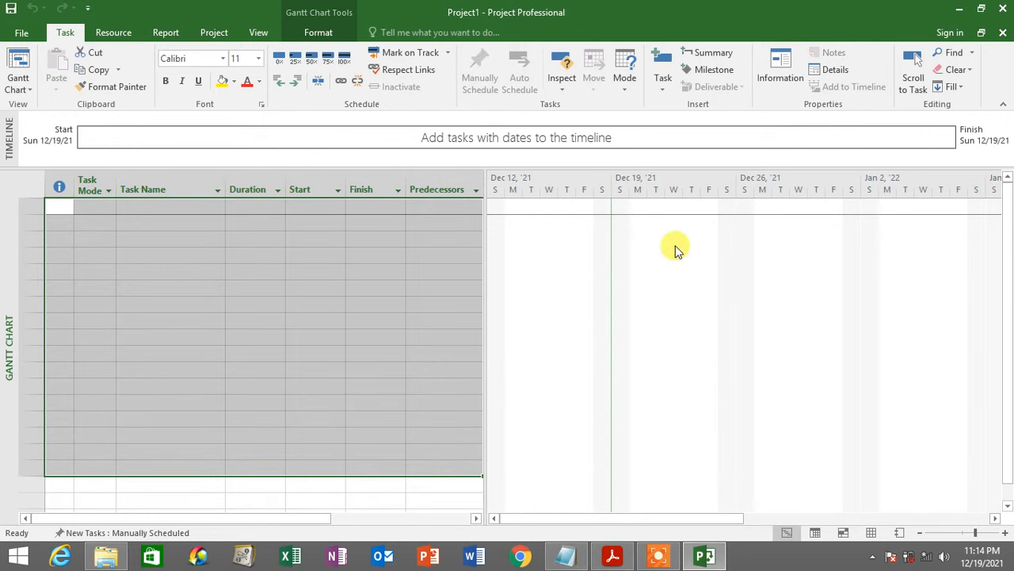
pyautogui.click(236, 270)
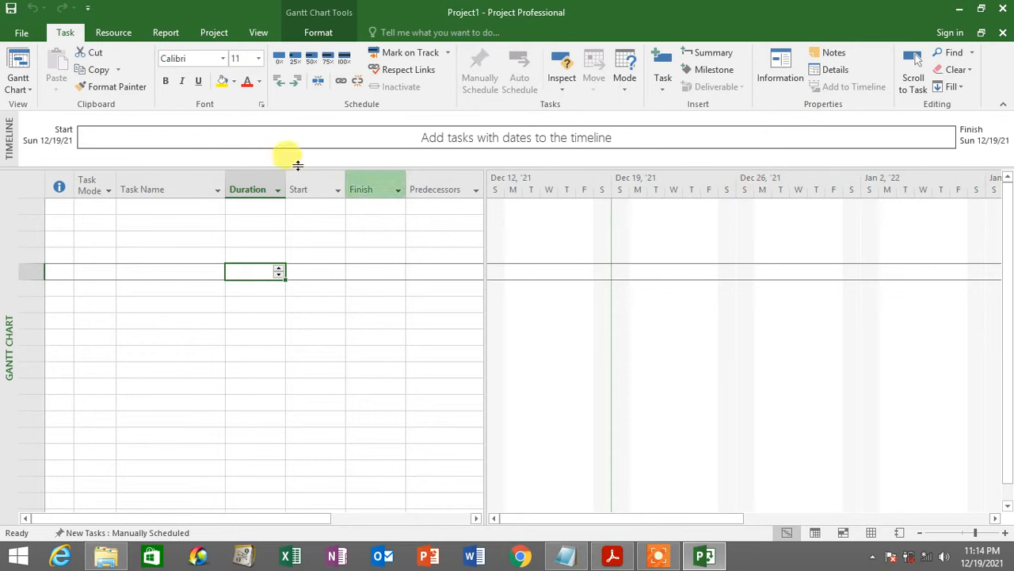
pyautogui.click(32, 127)
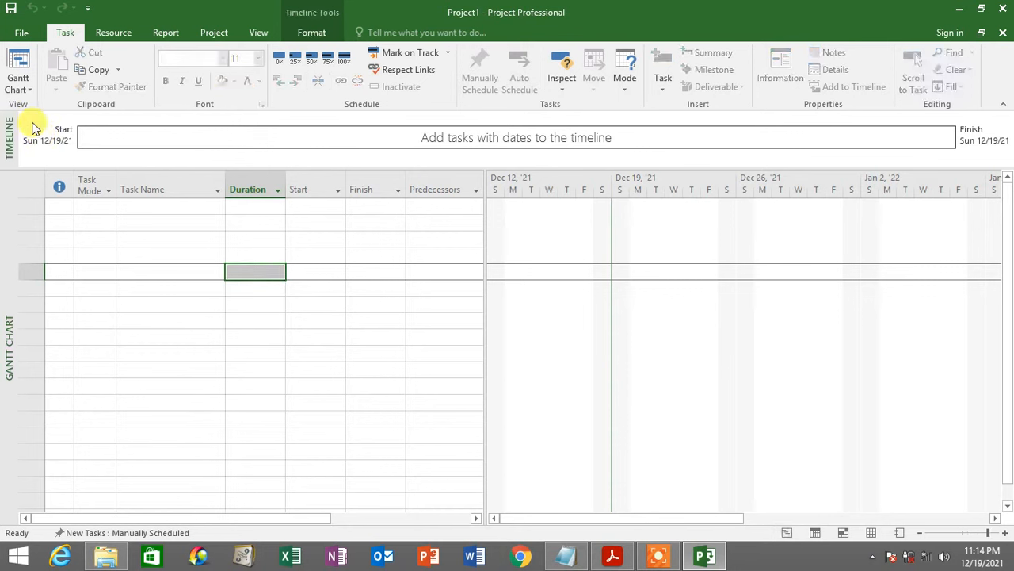
# Enlarge the Timeline pane above the Gantt chart and select the first Task Name cell.
pyautogui.moveTo(344, 167); pyautogui.dragTo(342, 207)
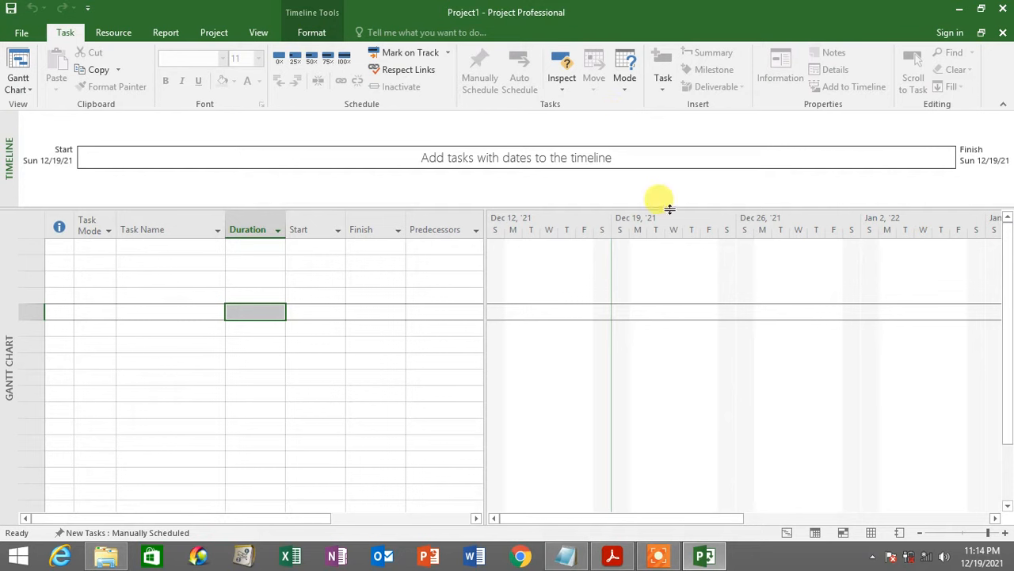
pyautogui.moveTo(670, 209); pyautogui.dragTo(670, 226)
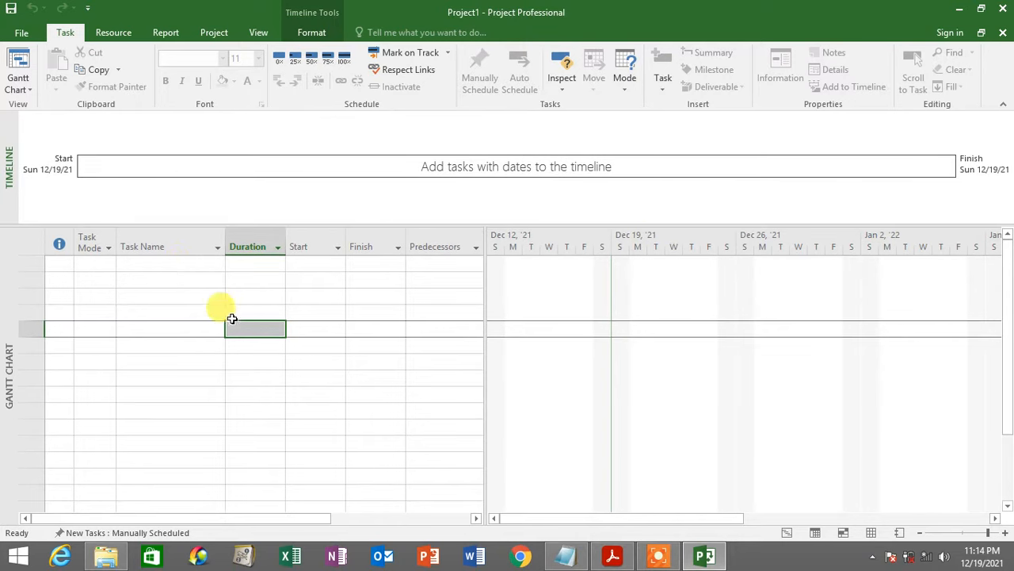
pyautogui.moveTo(172, 264); pyautogui.dragTo(363, 446)
pyautogui.click(309, 339)
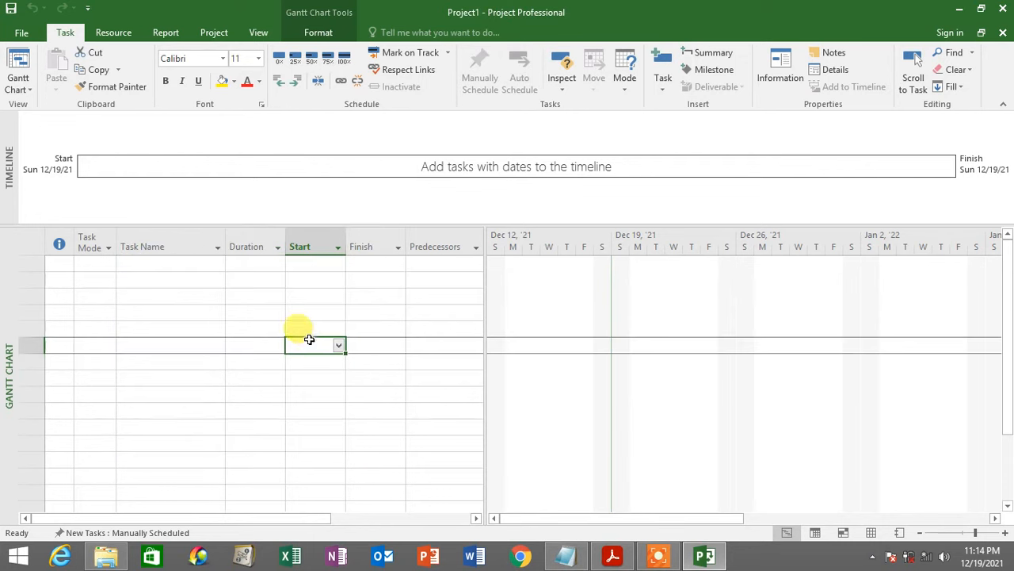
pyautogui.click(146, 264)
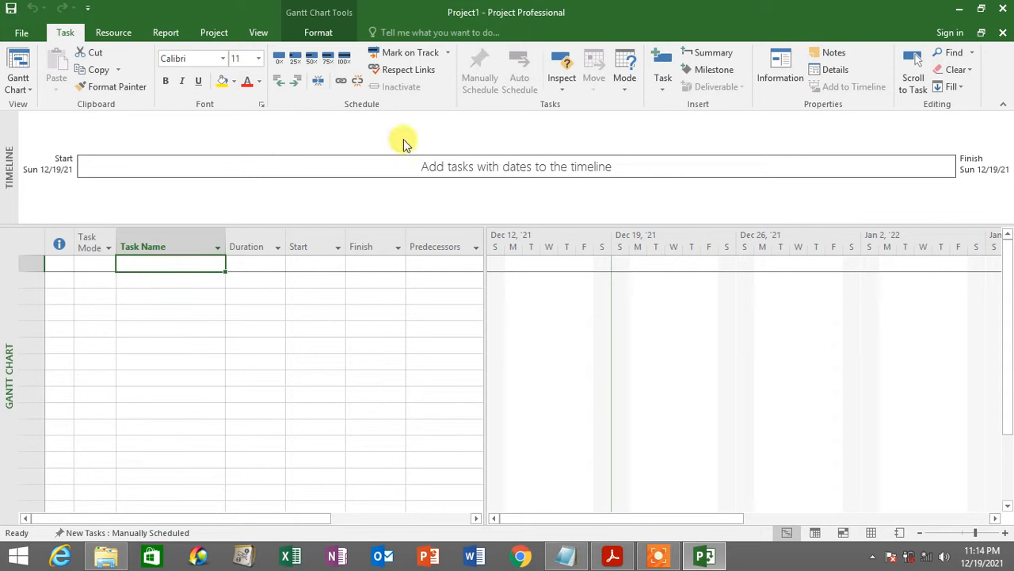
# Hide the Timeline so only the Gantt Chart view remains, and return to the task commands.
pyautogui.click(259, 34)
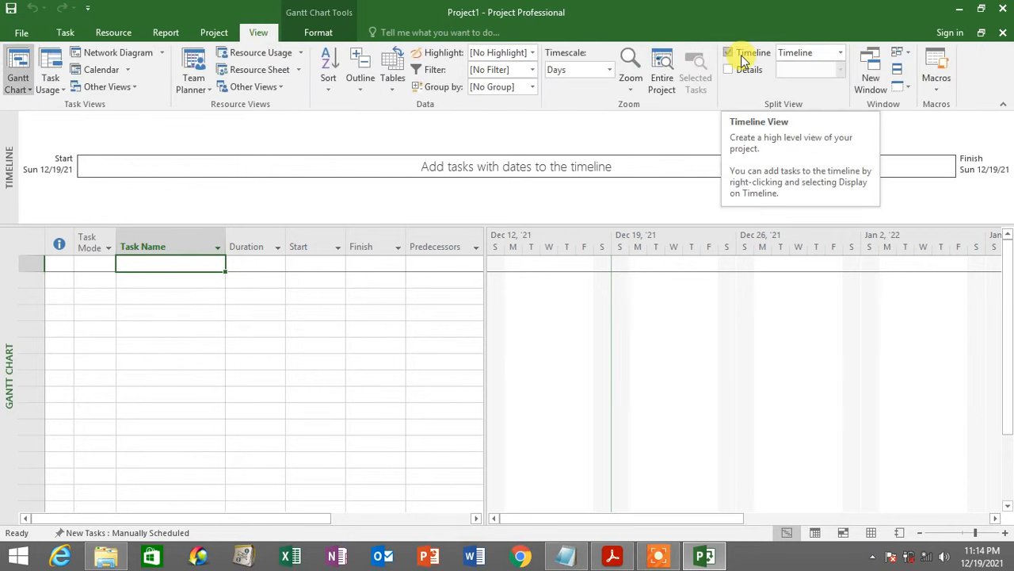
pyautogui.click(741, 55)
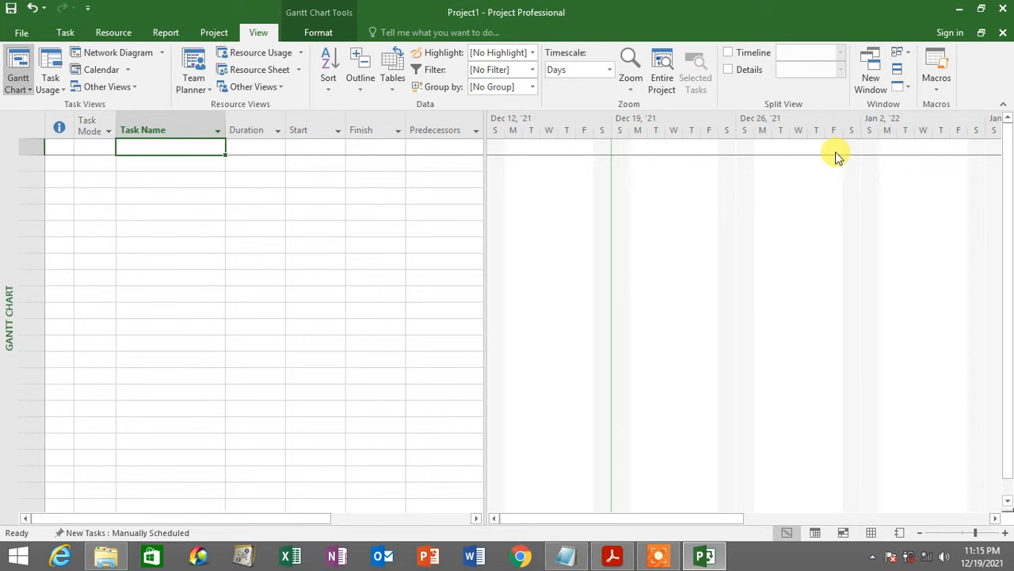
pyautogui.click(65, 35)
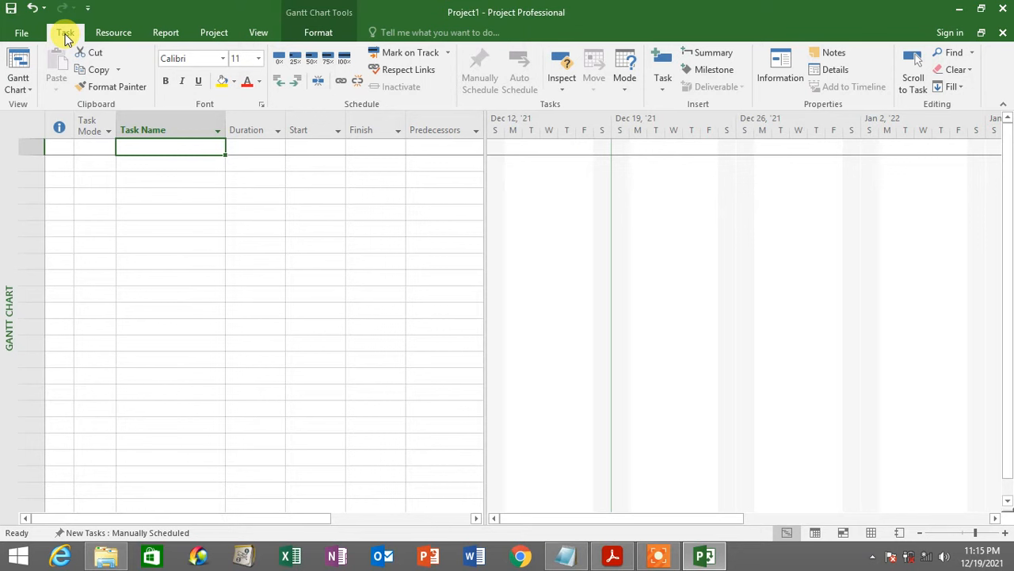
# Switch to the residential construction PDF in Acrobat Reader and examine its phases, tasks, durations and assigned resources.
pyautogui.click(612, 555)
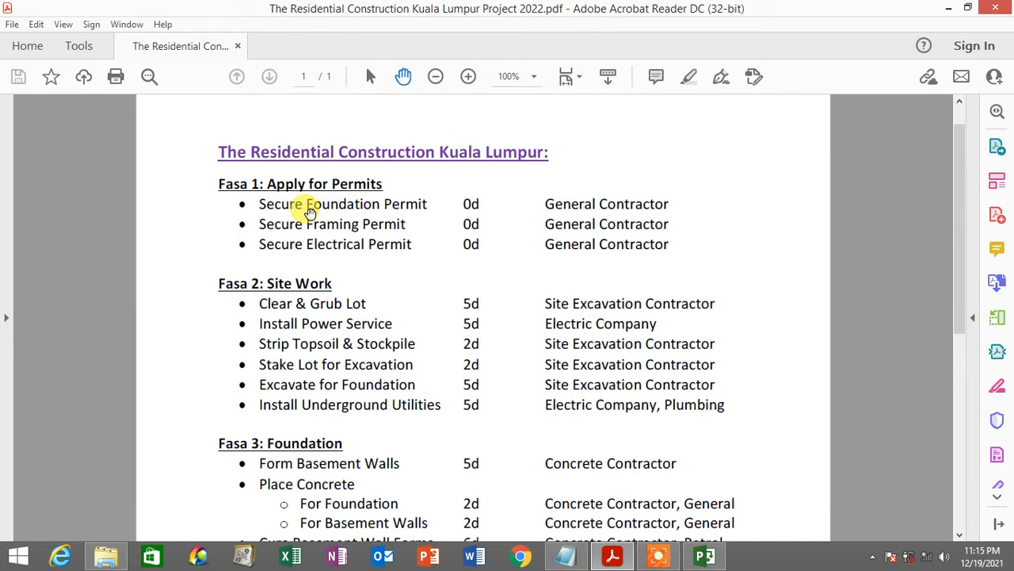
pyautogui.scroll(-5, 309, 213)
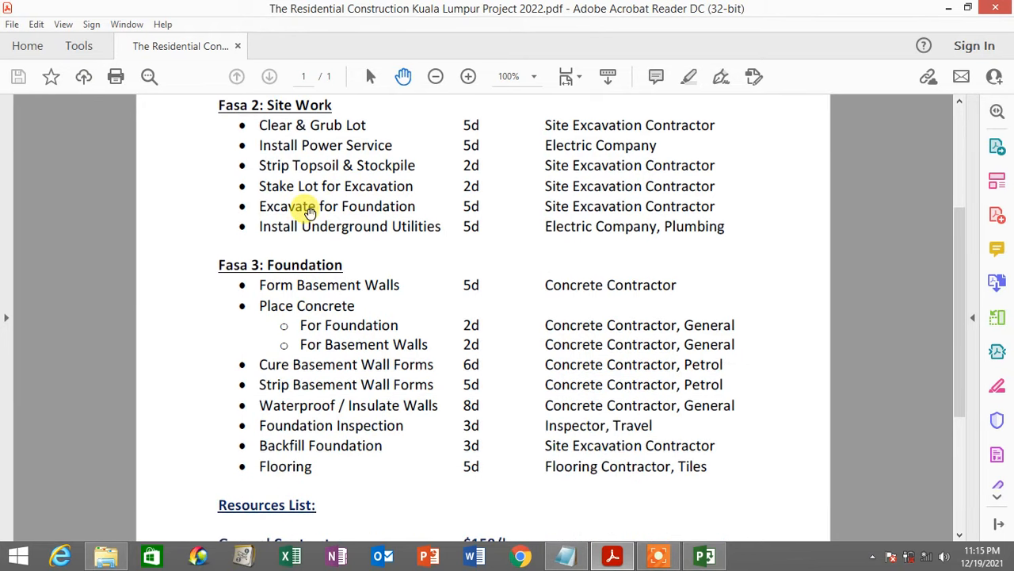
pyautogui.scroll(5, 309, 212)
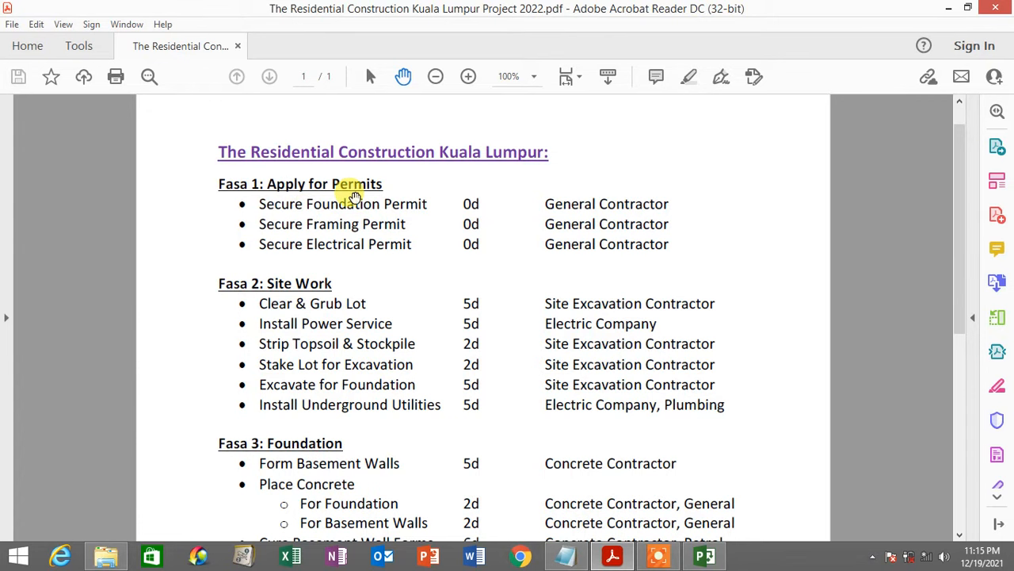
pyautogui.scroll(-2, 355, 197)
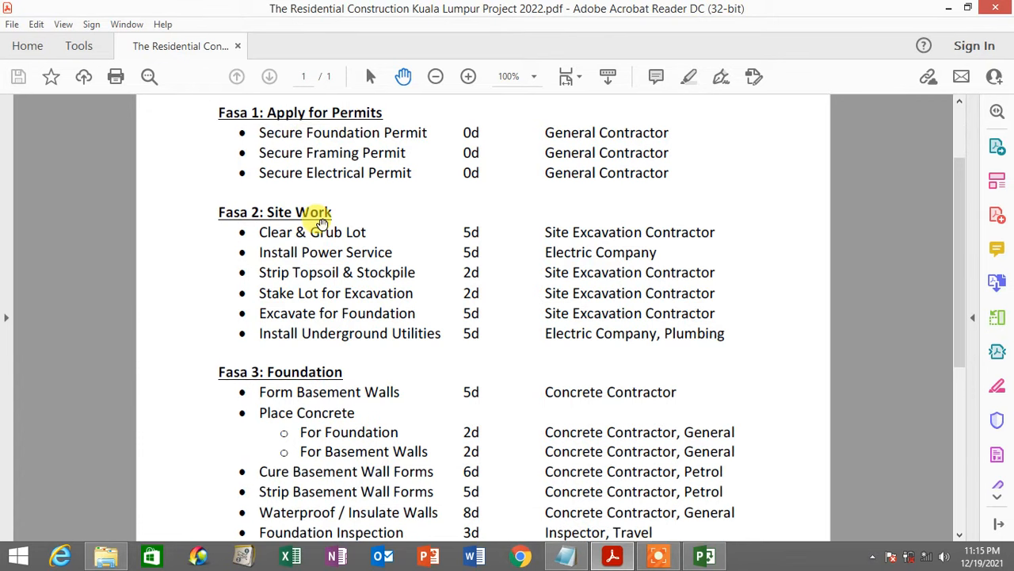
pyautogui.scroll(-2, 321, 222)
pyautogui.scroll(3, 321, 302)
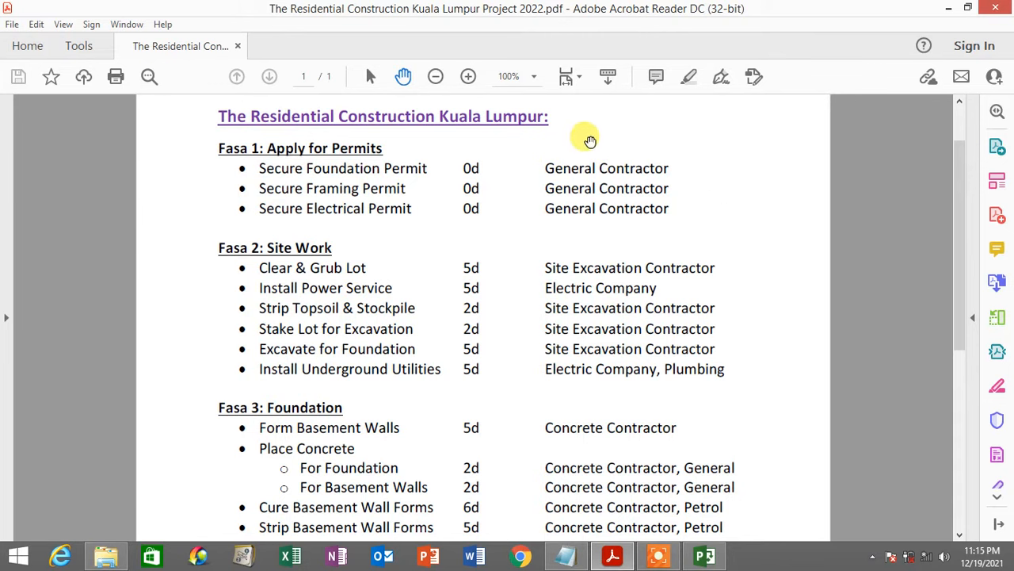
pyautogui.scroll(-1, 623, 220)
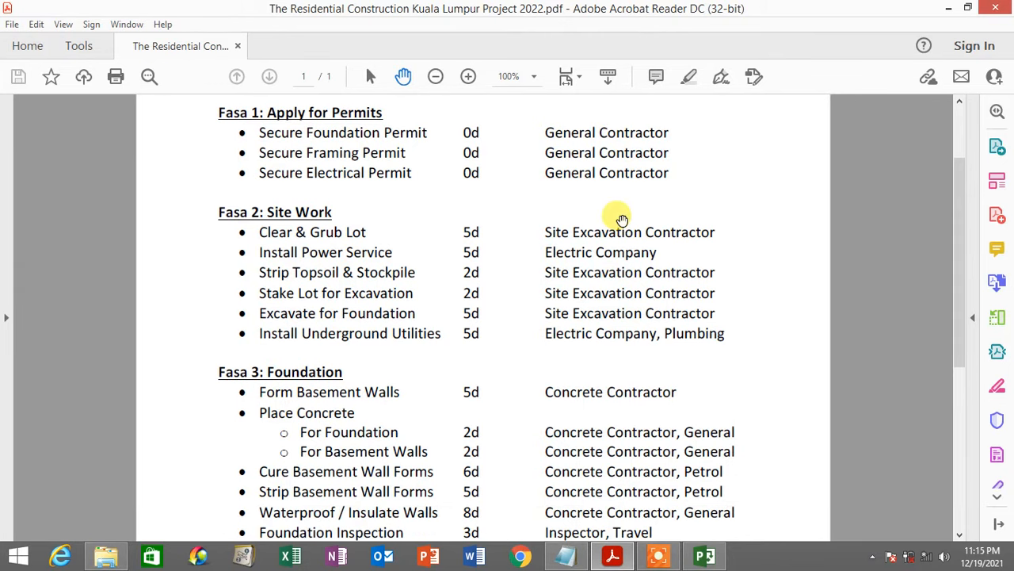
pyautogui.scroll(2, 622, 219)
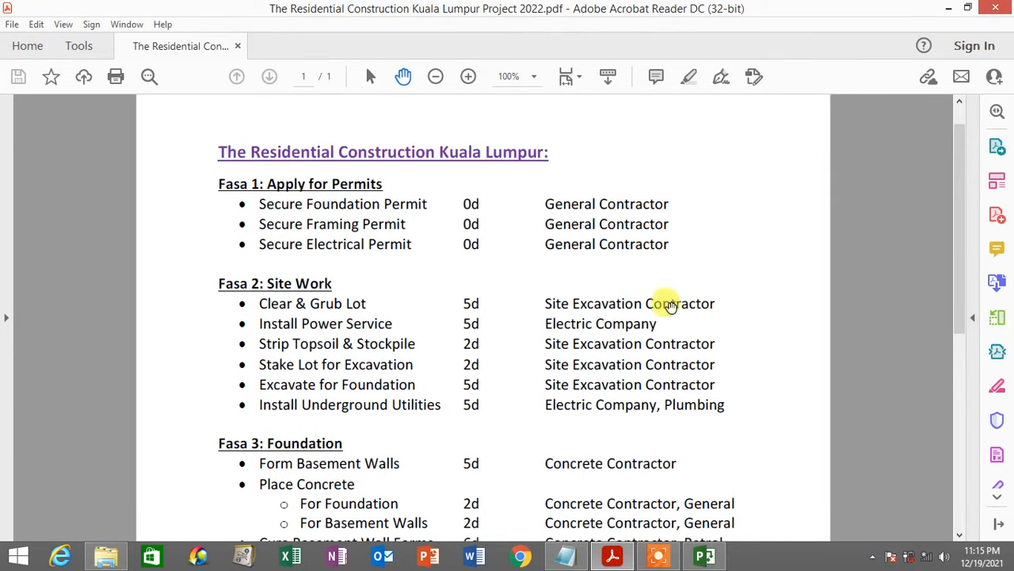
# Switch to MS Project and show the project summary task at the head of the Gantt task table.
pyautogui.click(706, 554)
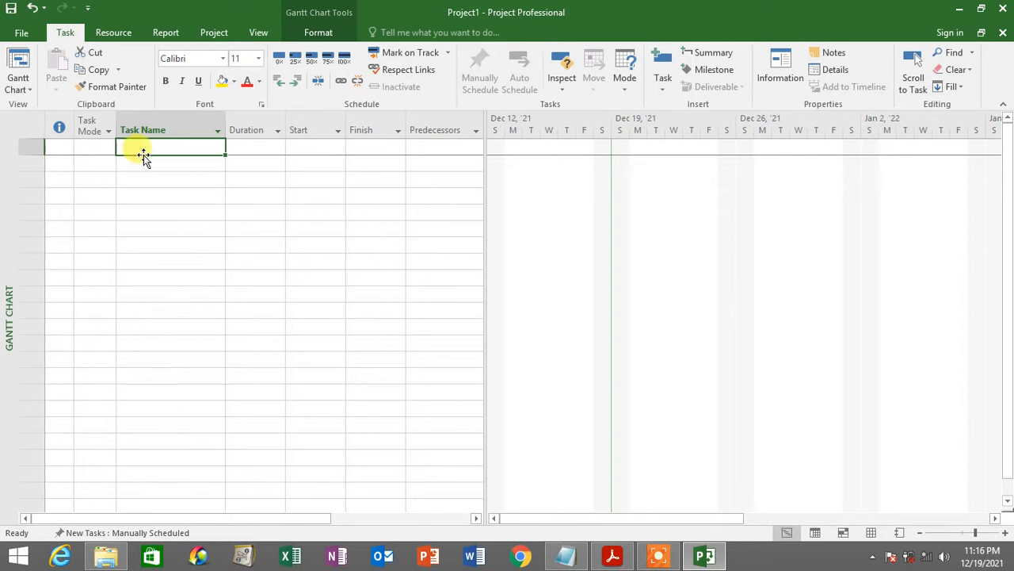
pyautogui.moveTo(162, 145); pyautogui.dragTo(166, 404)
pyautogui.click(171, 277)
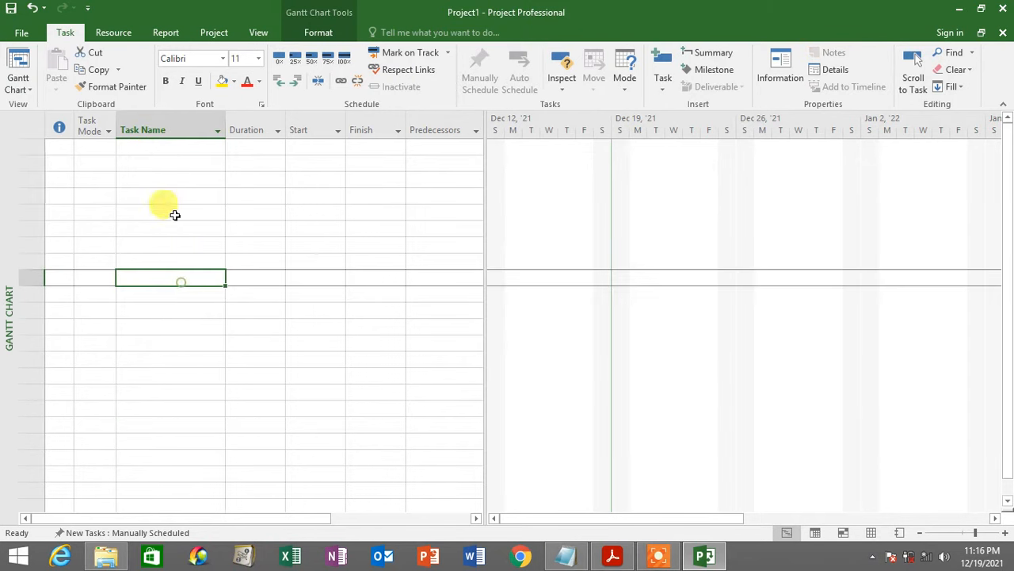
pyautogui.click(168, 149)
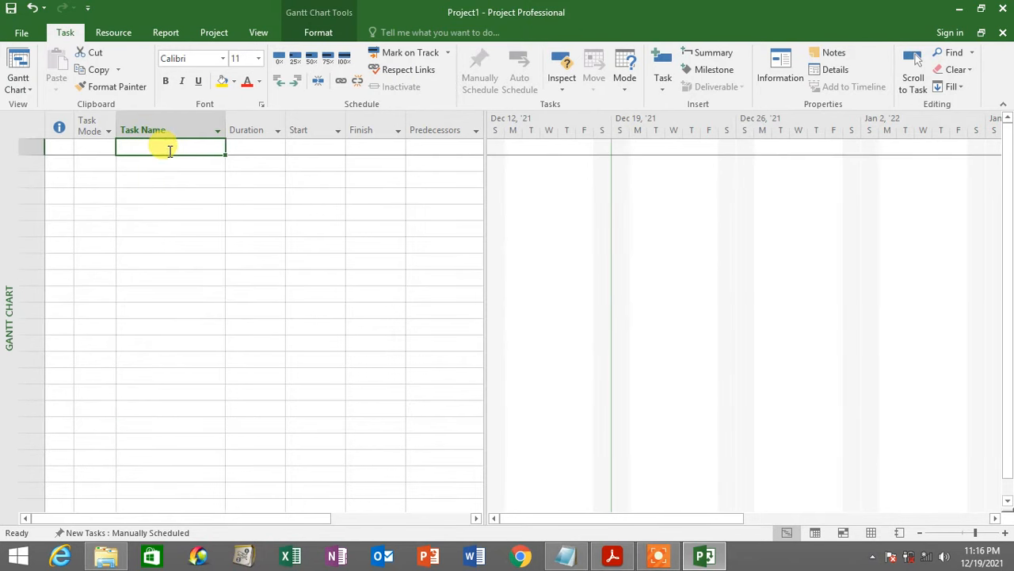
pyautogui.click(335, 36)
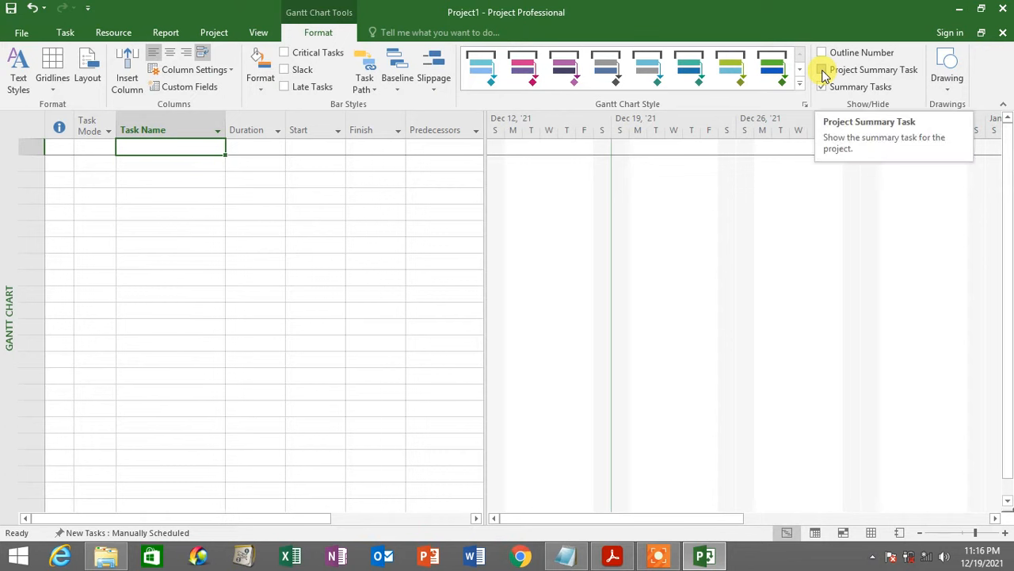
pyautogui.click(822, 71)
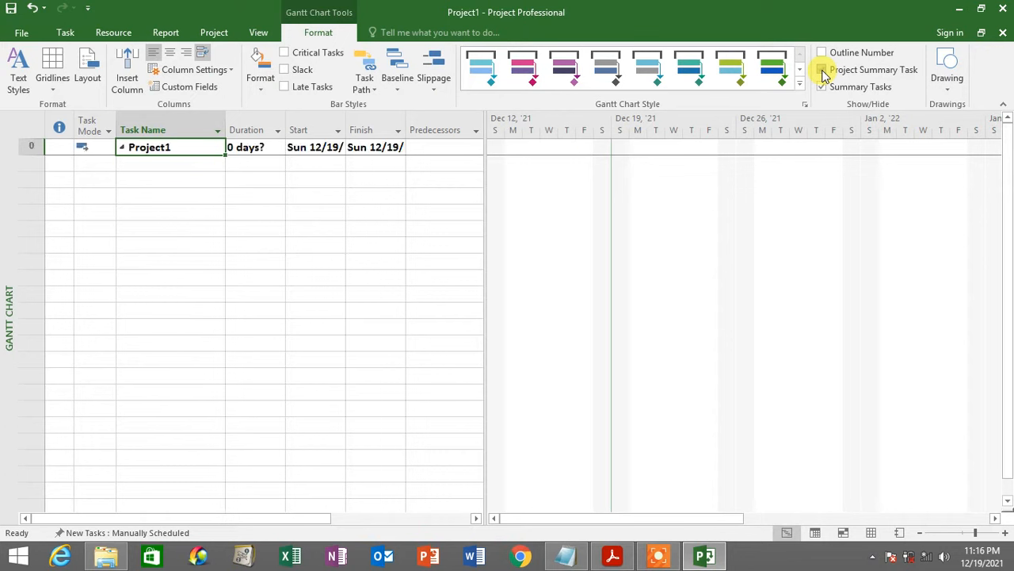
pyautogui.click(822, 71)
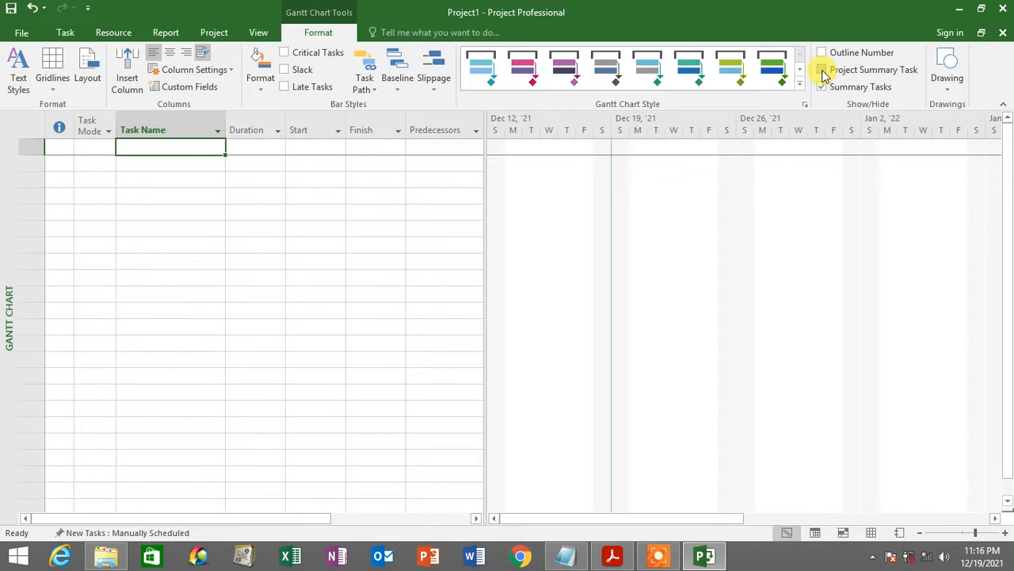
pyautogui.click(822, 71)
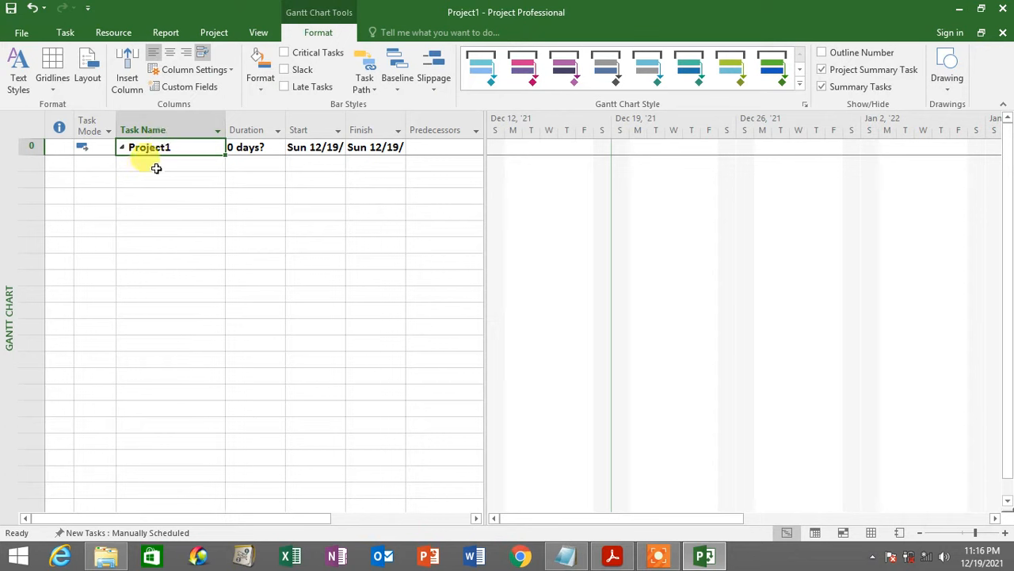
# View the summary task's information without changing it, and check the project title in the residential construction PDF.
pyautogui.doubleClick(171, 146)
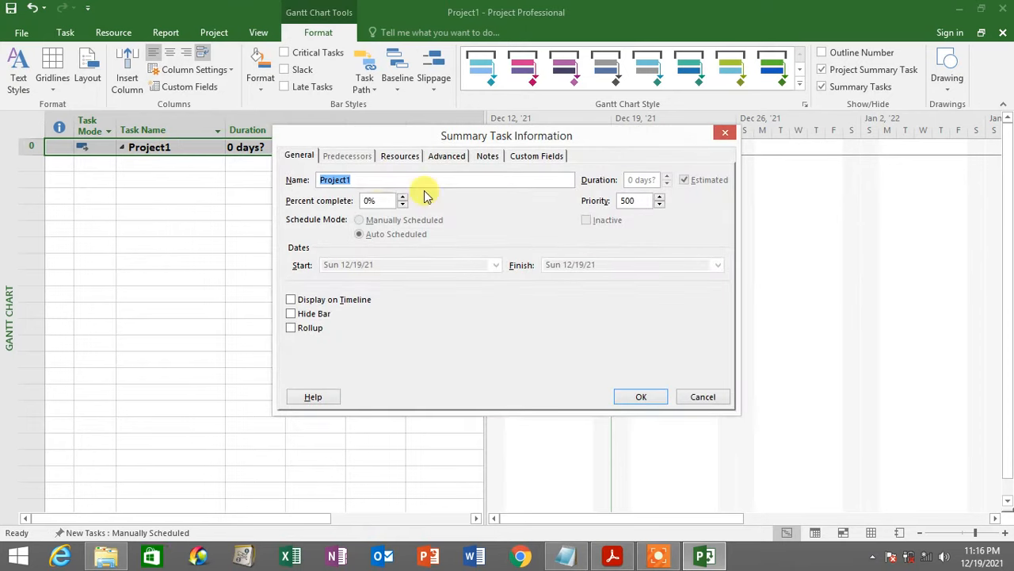
pyautogui.click(649, 398)
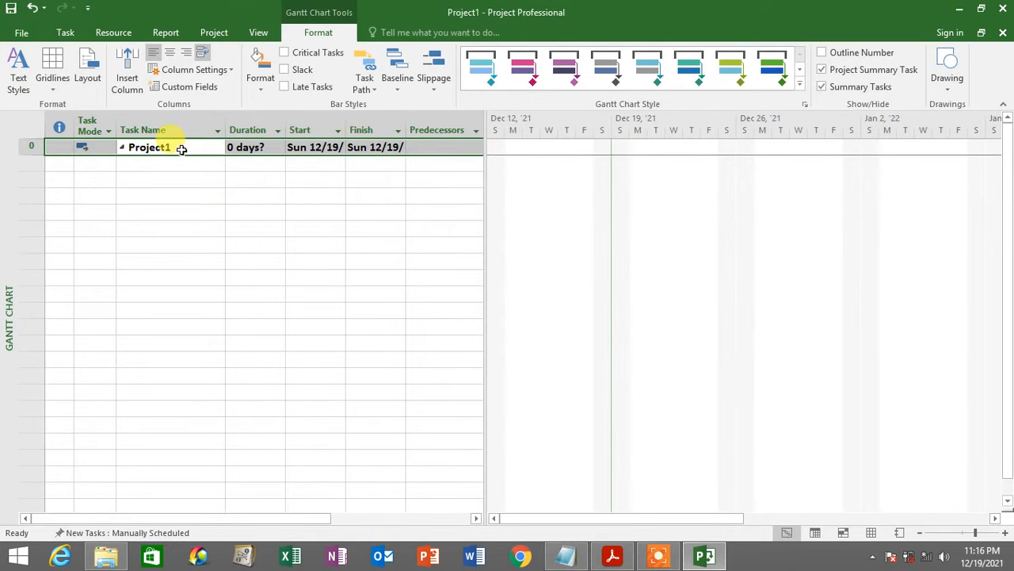
pyautogui.click(612, 555)
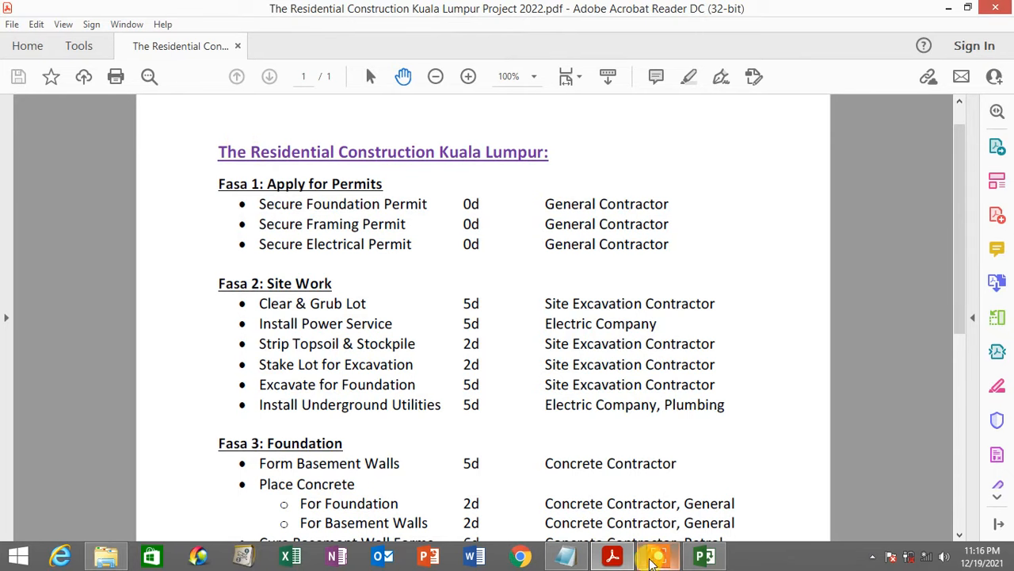
pyautogui.click(612, 554)
# Rename the project summary task as "The Residential Constrction Kuala Lumpur".
pyautogui.click(179, 145)
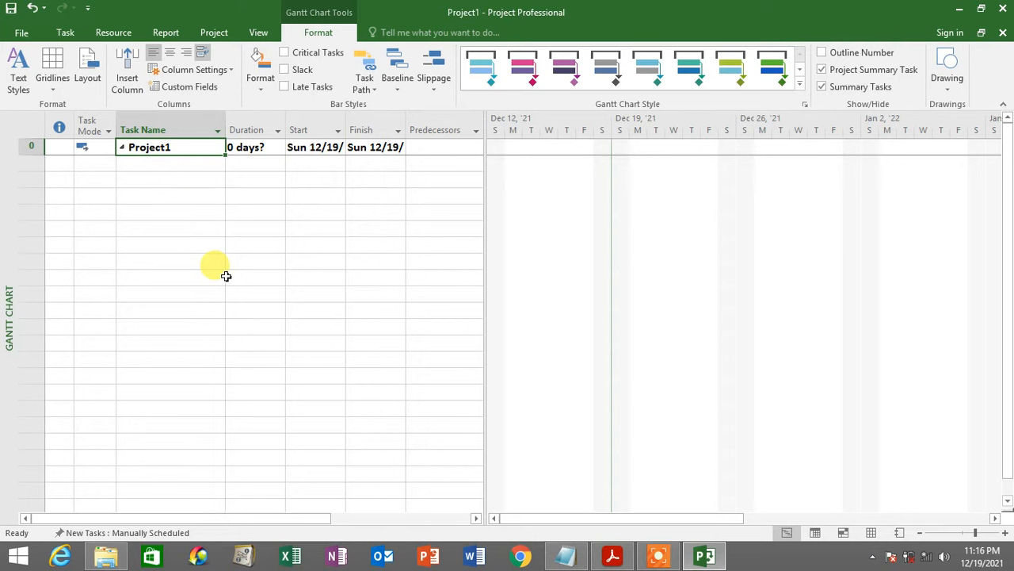
pyautogui.press('F2')
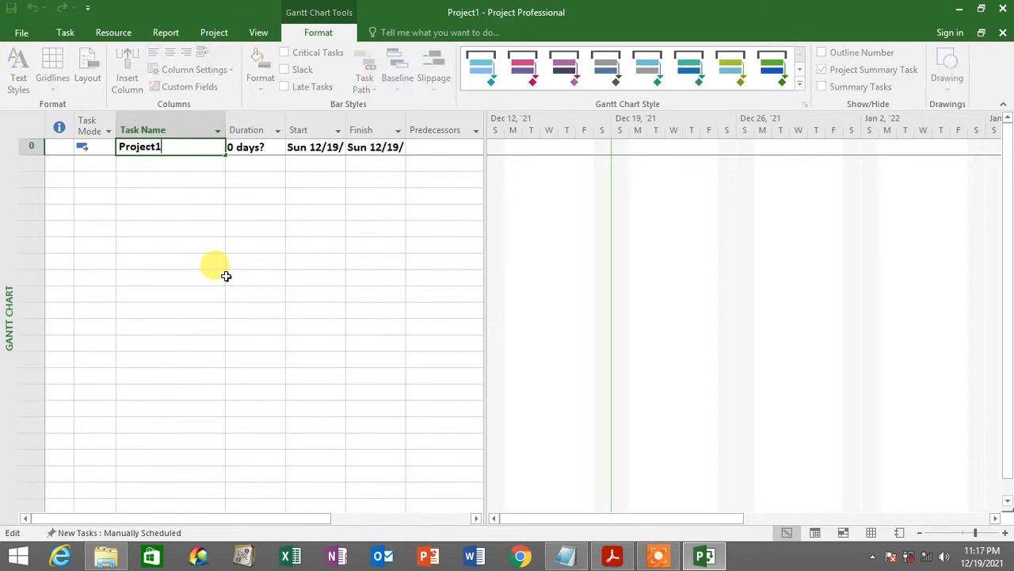
pyautogui.press('BackSpace')
pyautogui.press('BackSpace')
pyautogui.press('BackSpace')
pyautogui.press('BackSpace')
pyautogui.press('BackSpace')
pyautogui.press('BackSpace')
pyautogui.press('BackSpace')
pyautogui.press('BackSpace')
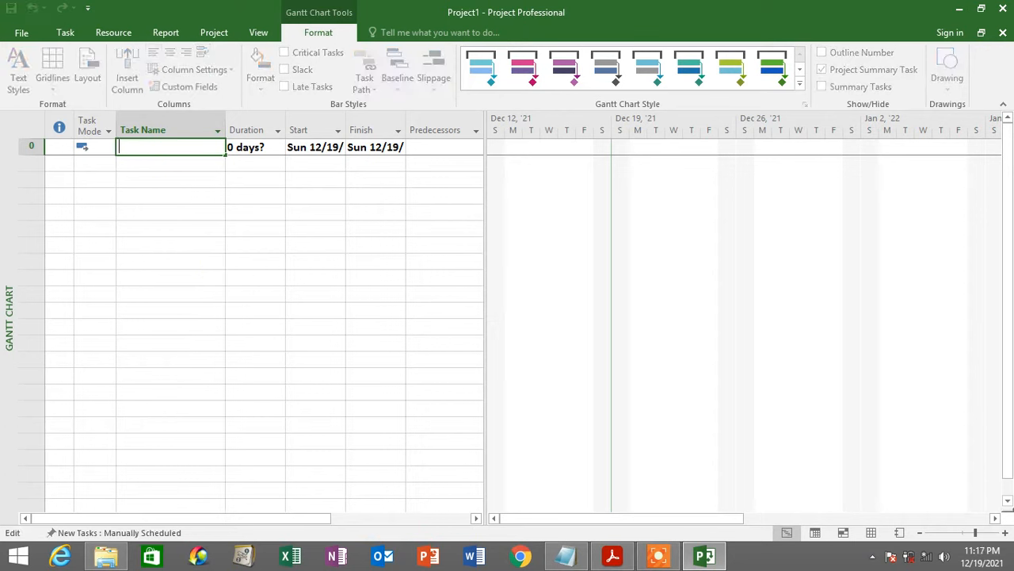
pyautogui.write('The Residential ')
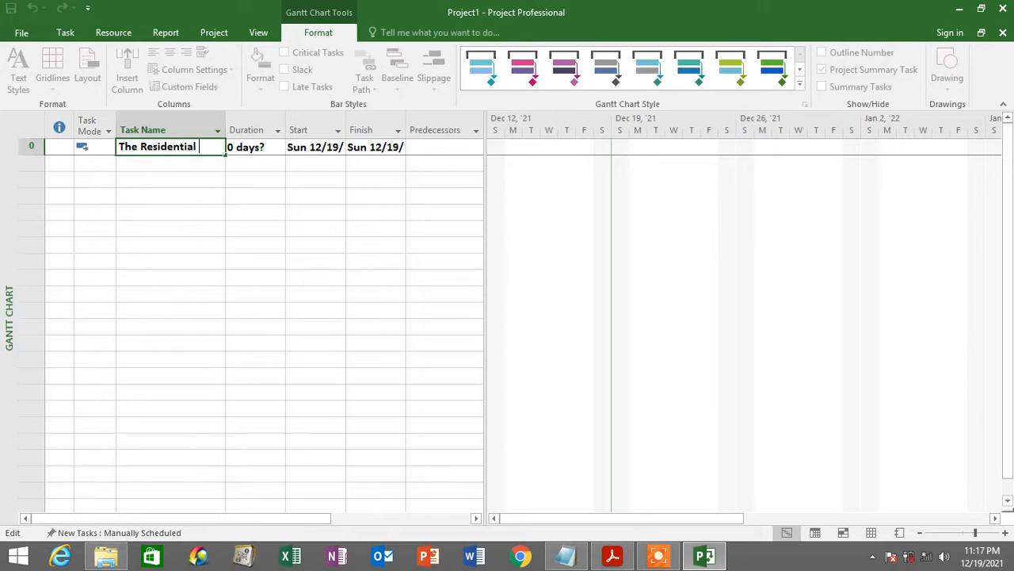
pyautogui.write('Constrution Kuala')
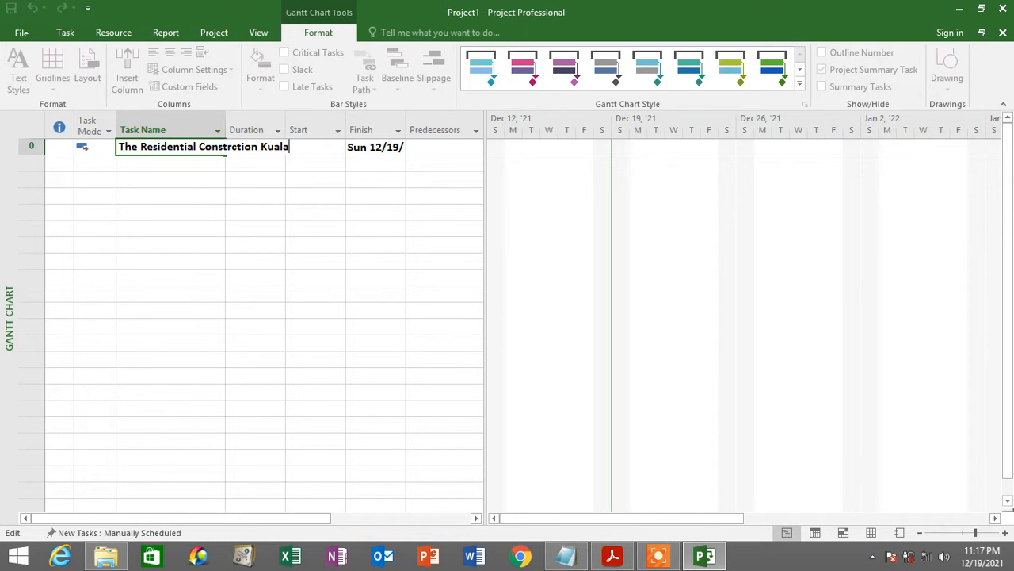
pyautogui.write(' Lumpur')
pyautogui.press('Return')
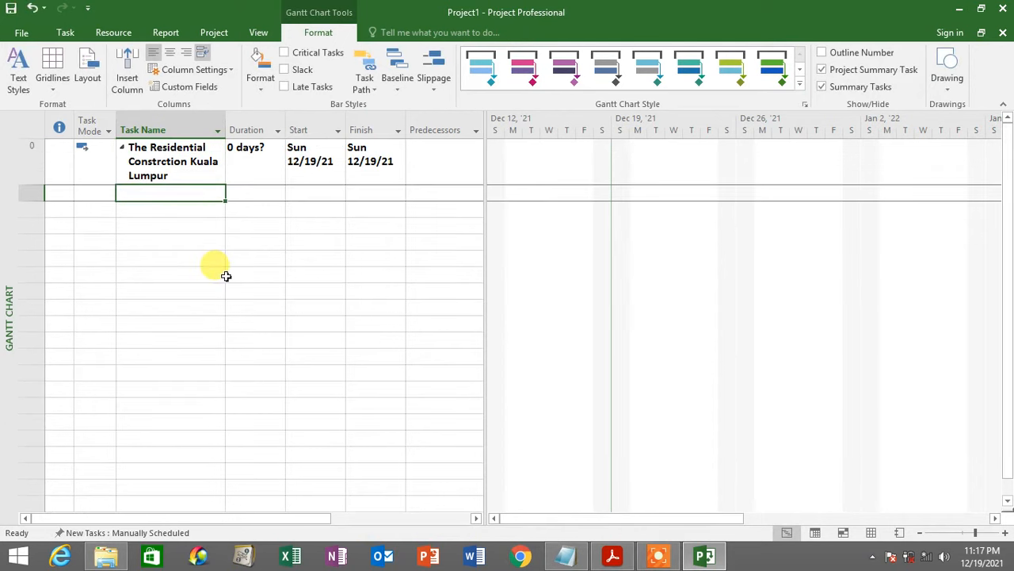
# Narrow the Task Name column slightly and point out the Task Name and Duration columns.
pyautogui.moveTo(225, 130); pyautogui.dragTo(215, 130)
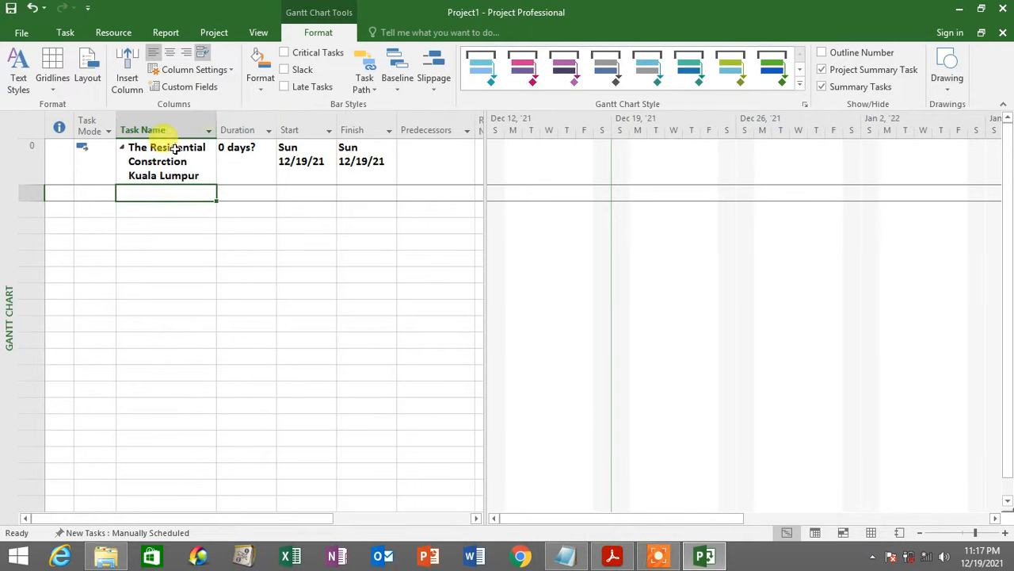
pyautogui.click(181, 127)
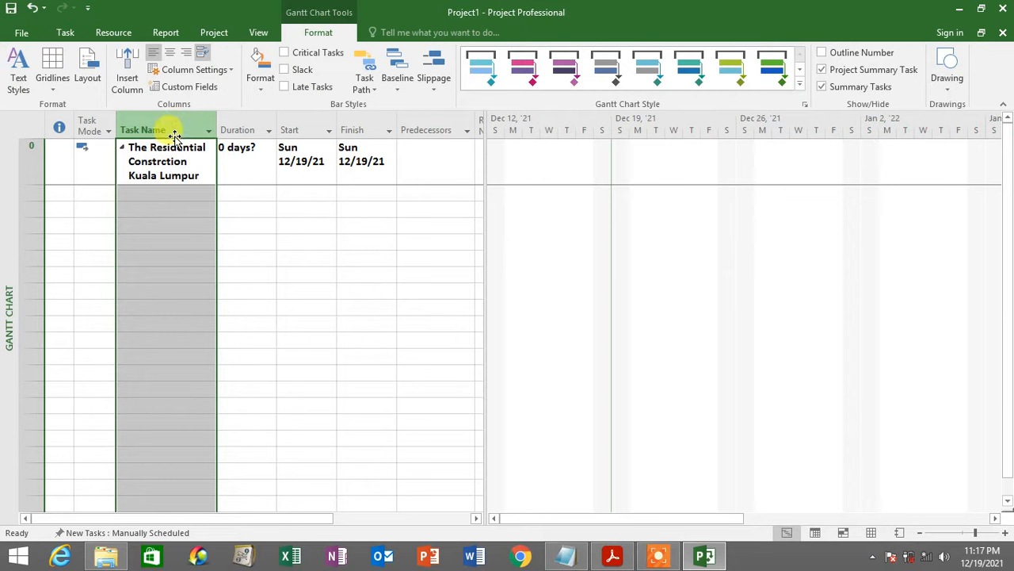
pyautogui.click(159, 192)
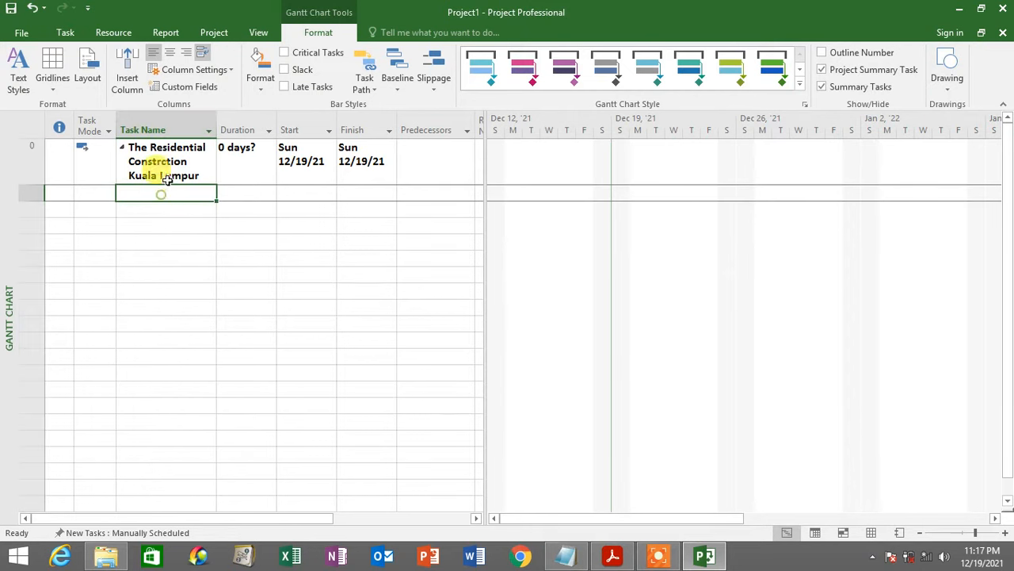
pyautogui.click(176, 128)
pyautogui.moveTo(238, 154); pyautogui.dragTo(247, 448)
pyautogui.click(349, 322)
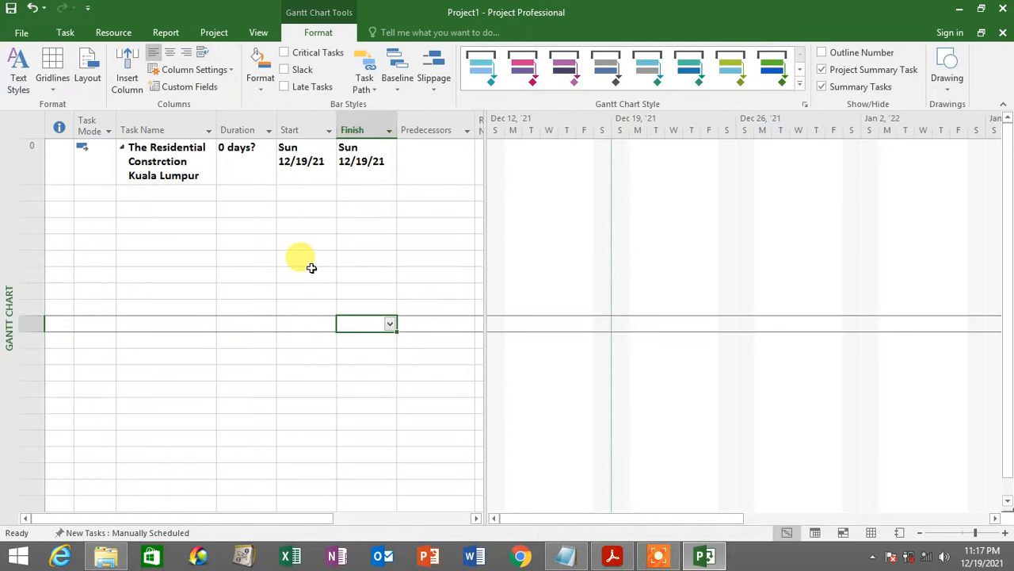
# Switch to the residential construction PDF and examine how its tasks are grouped under the Permits, Site Work and Foundation phases.
pyautogui.click(612, 555)
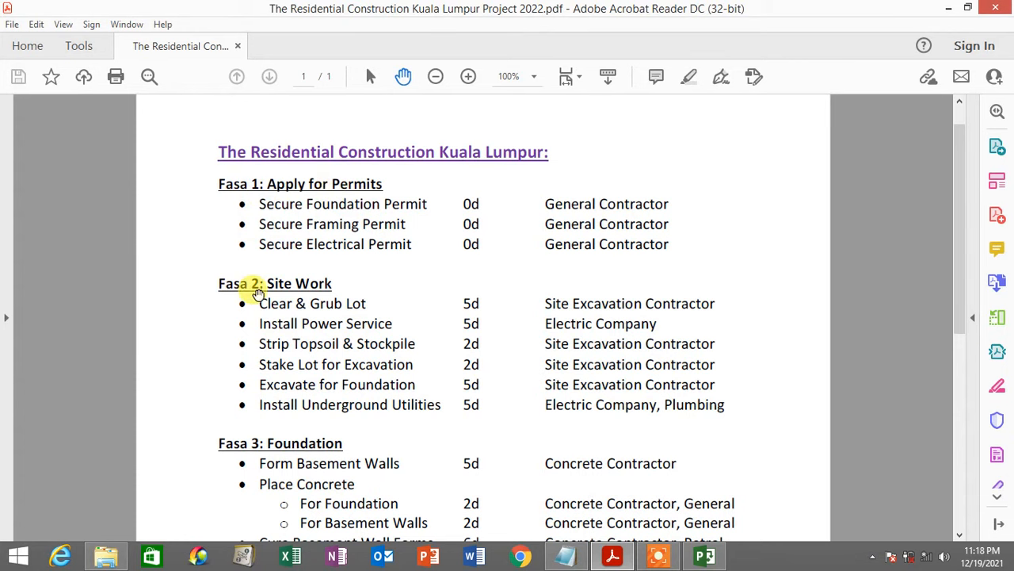
pyautogui.scroll(-2, 273, 372)
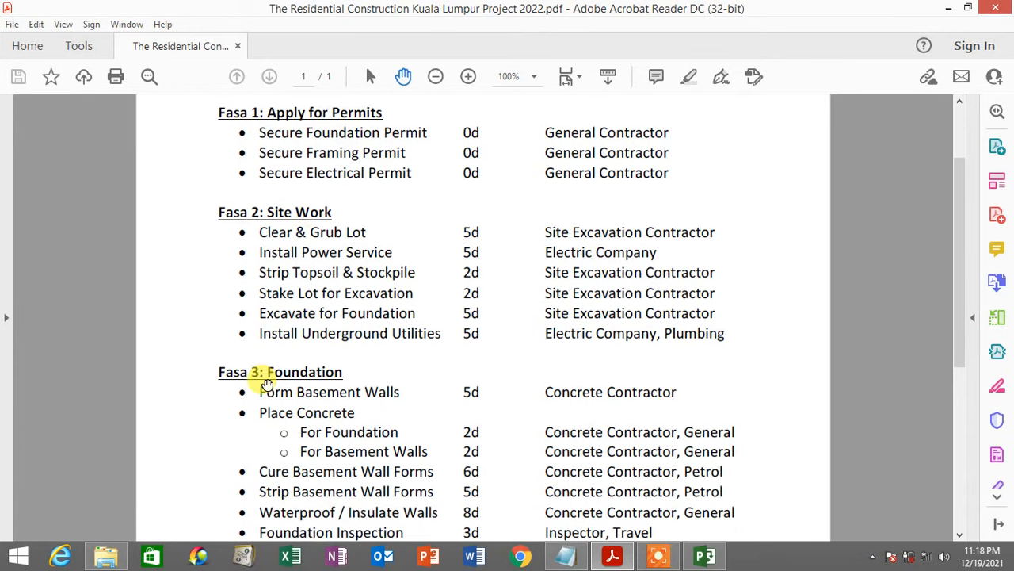
pyautogui.scroll(-3, 292, 376)
pyautogui.scroll(4, 292, 376)
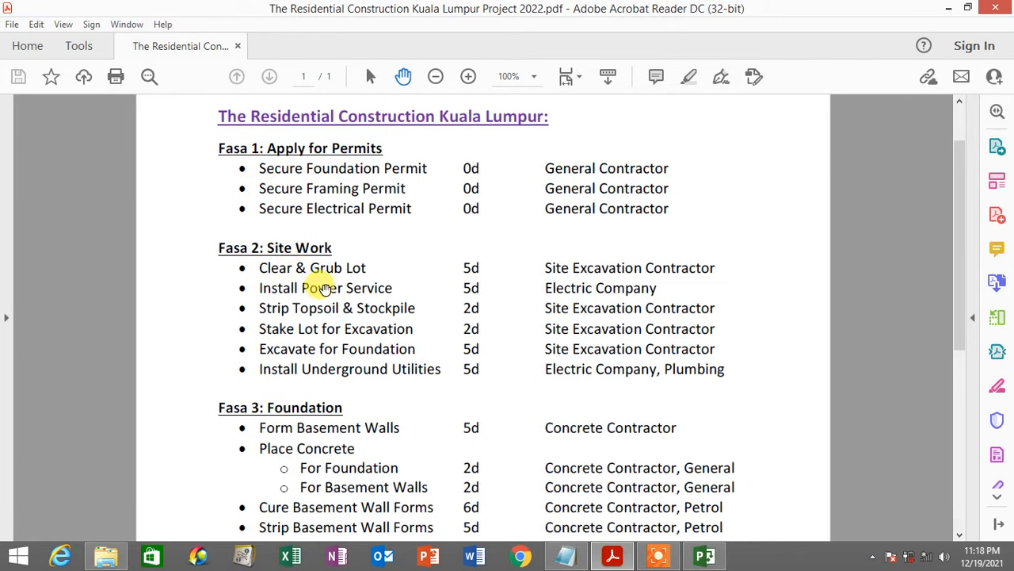
pyautogui.scroll(-3, 325, 288)
pyautogui.scroll(3, 322, 277)
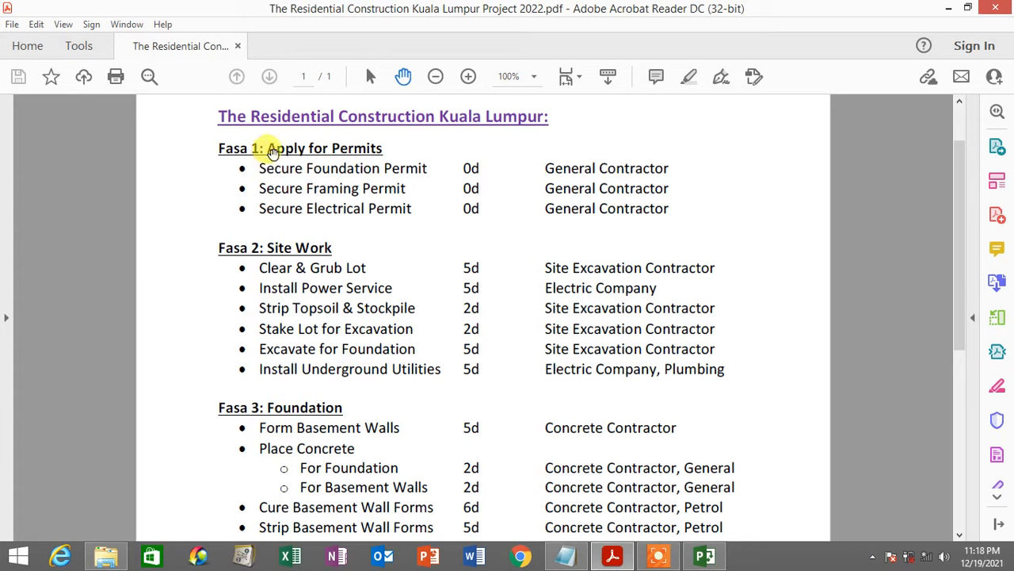
# Switch back to MS Project and add the first phase as a task named "Apple for Permits" below the summary task.
pyautogui.click(704, 556)
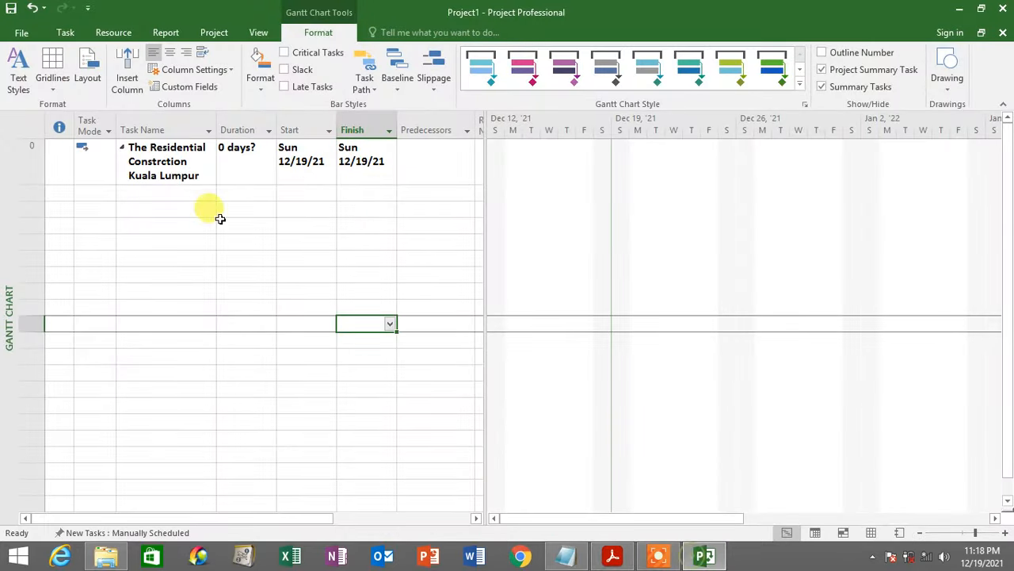
pyautogui.click(185, 194)
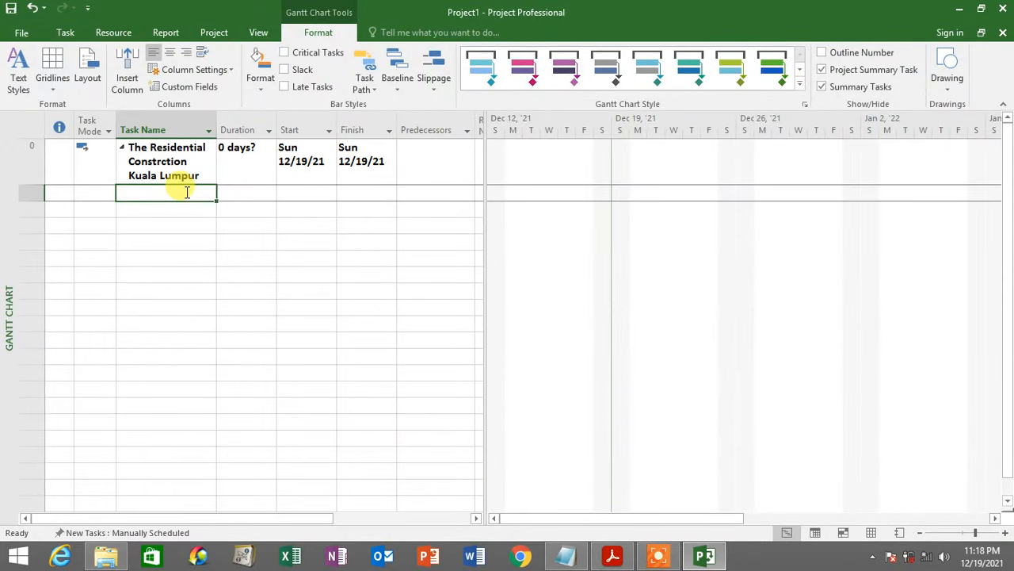
pyautogui.write('Apple ')
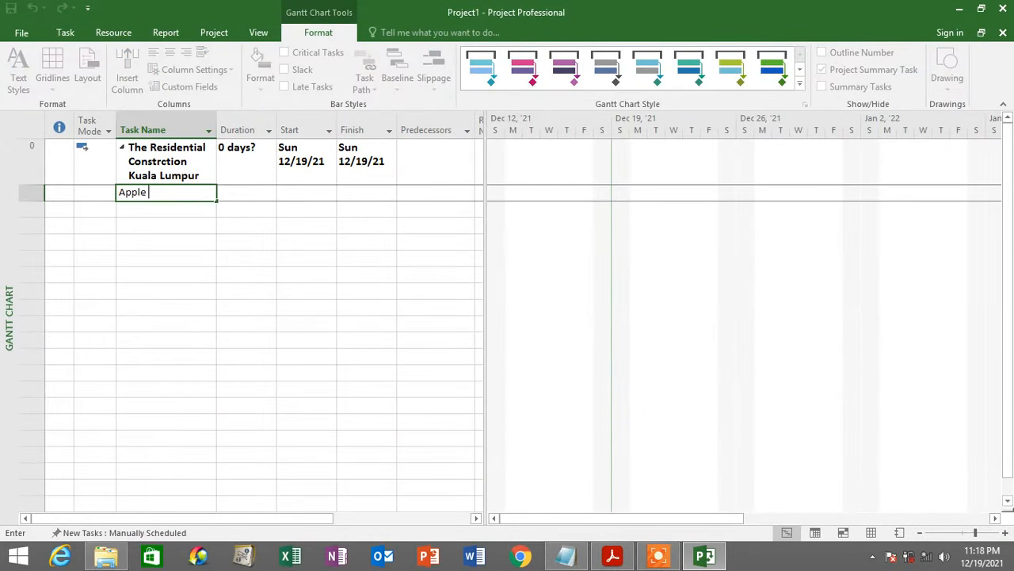
pyautogui.write('for Permits')
pyautogui.press('Return')
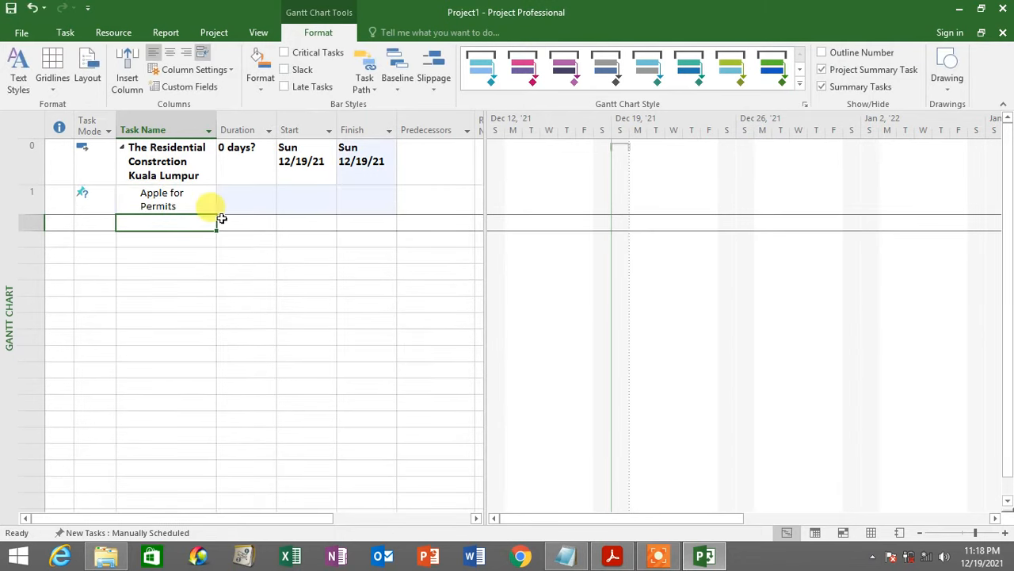
# Check the PDF for the first task of the permits phase and add "Secure Foundation Permit" as task 2.
pyautogui.click(613, 557)
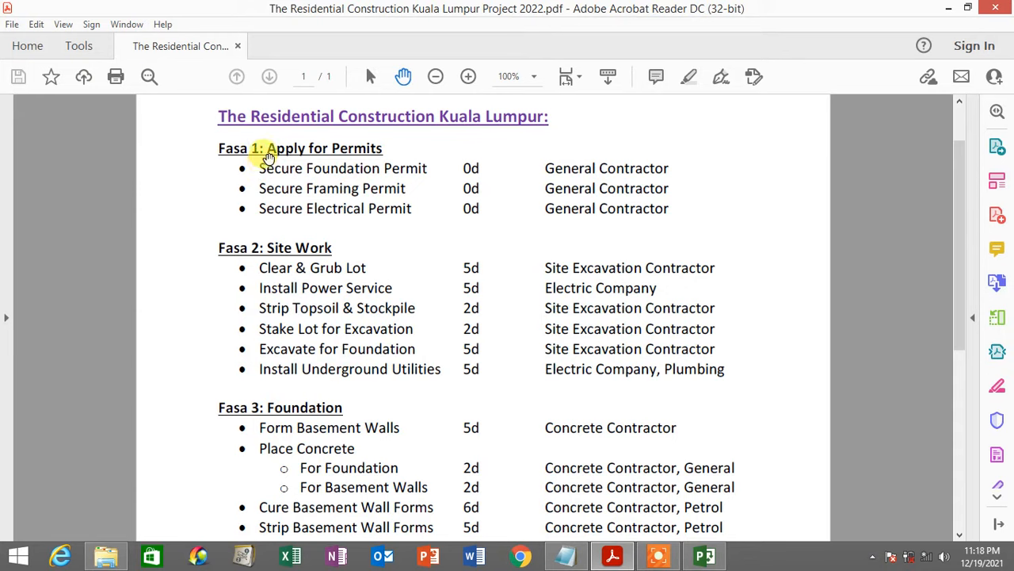
pyautogui.click(602, 559)
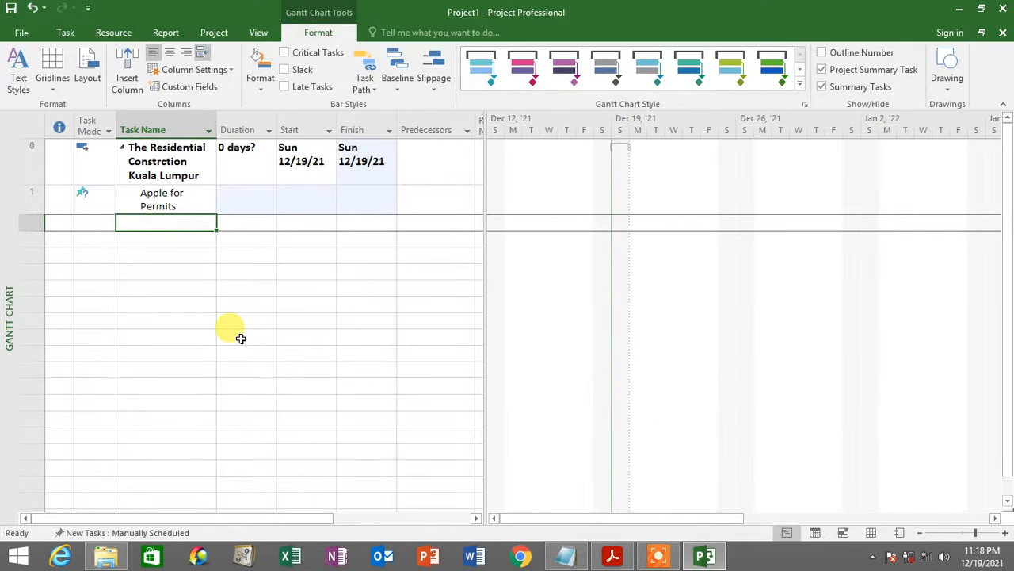
pyautogui.write('Secur')
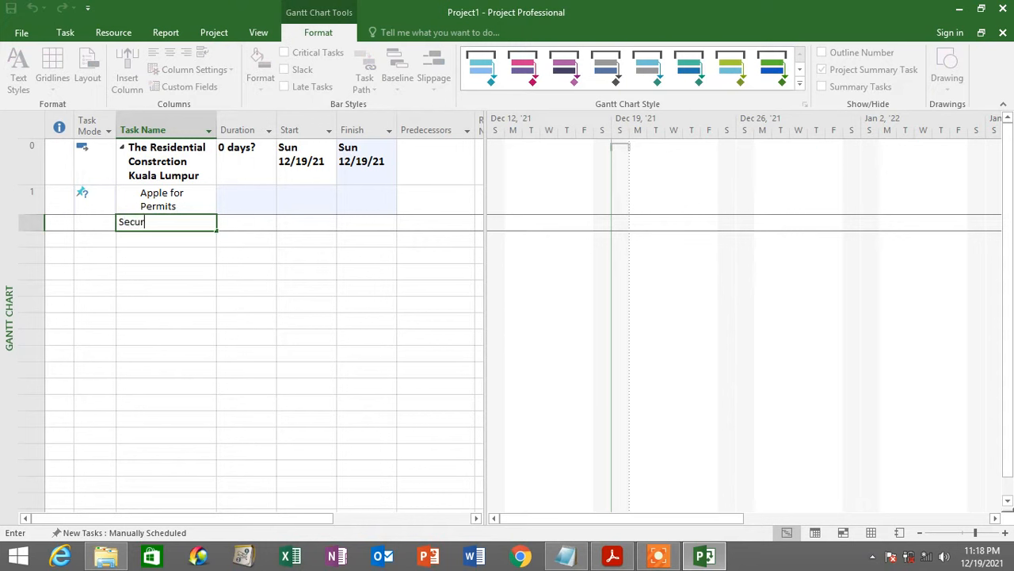
pyautogui.write('e Foundation Permi')
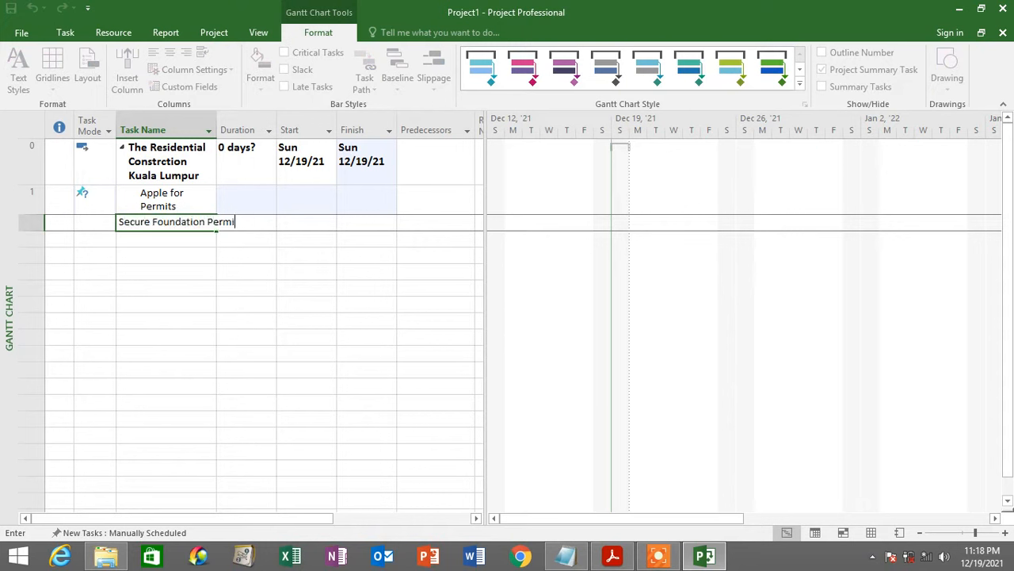
pyautogui.write('t')
pyautogui.press('Return')
pyautogui.click(210, 233)
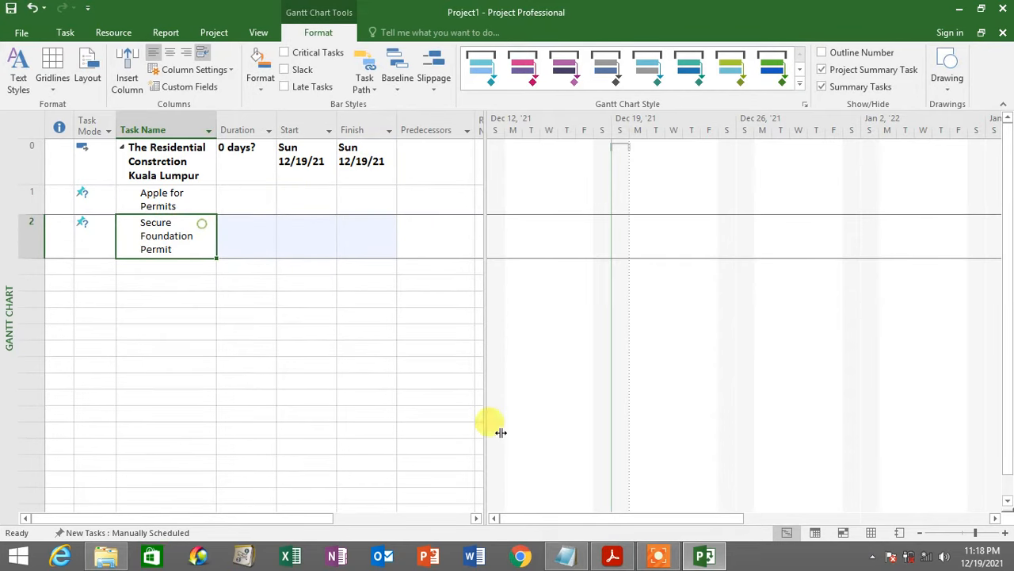
# Check the PDF for the second task of the permits phase and add "Secure Framing Permit" as task 3.
pyautogui.click(614, 556)
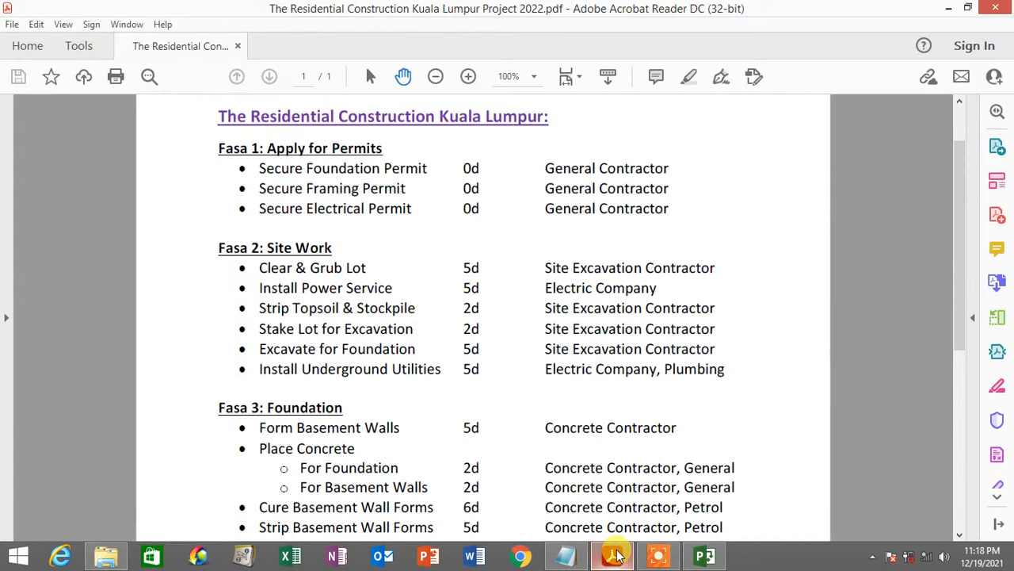
pyautogui.click(615, 557)
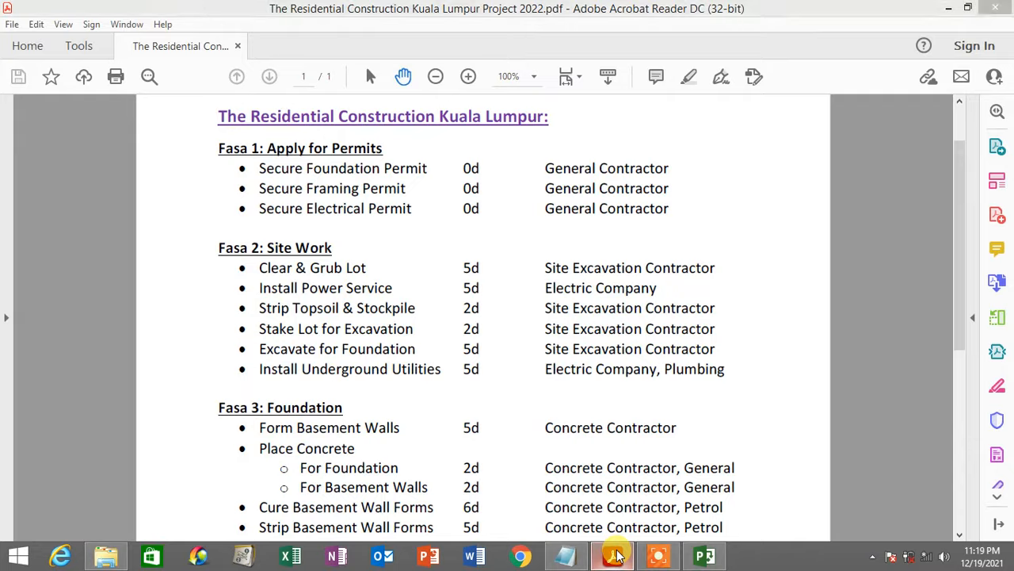
pyautogui.press('Down')
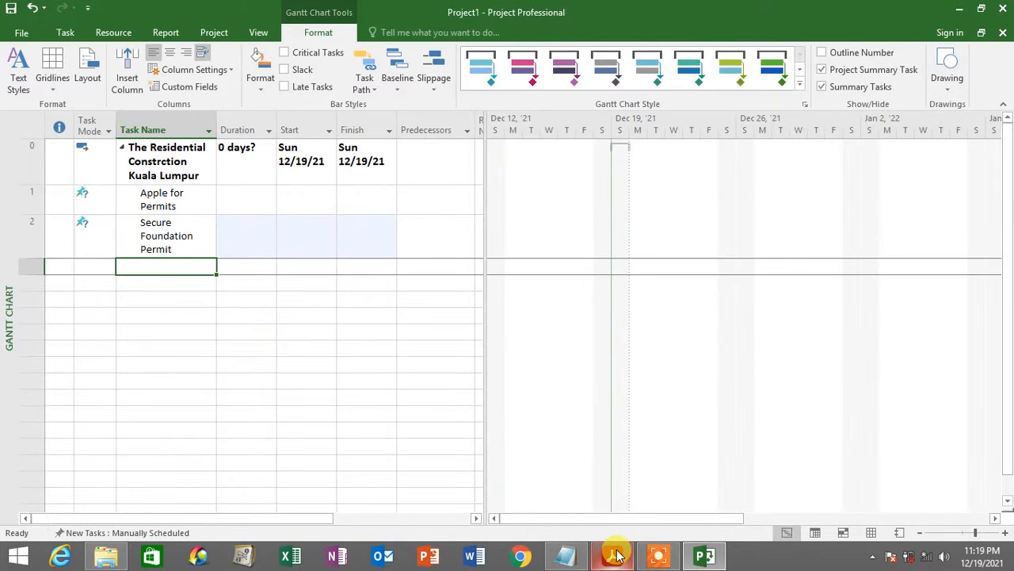
pyautogui.write('Secure F')
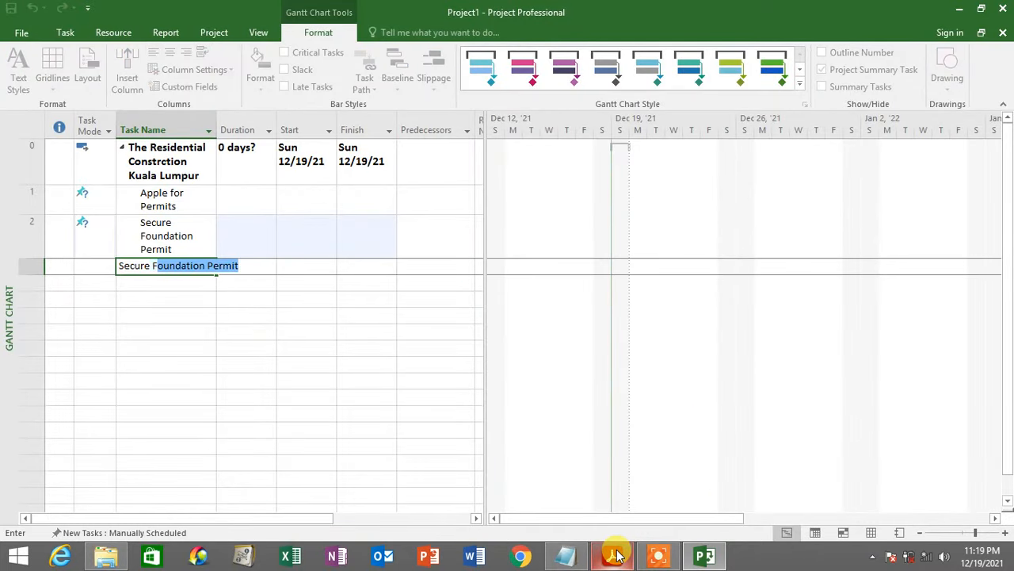
pyautogui.write('raming Permi')
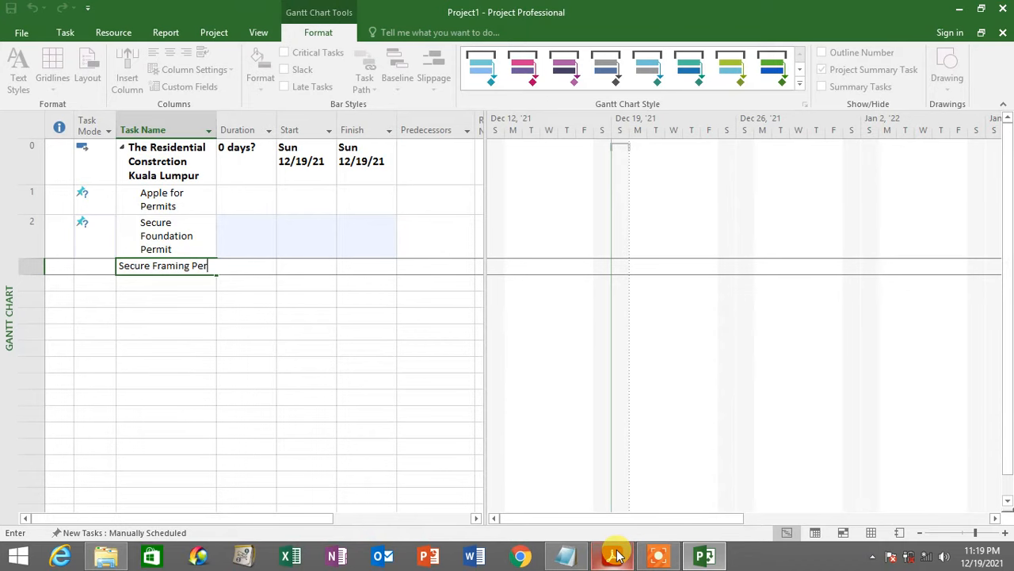
pyautogui.press('Return')
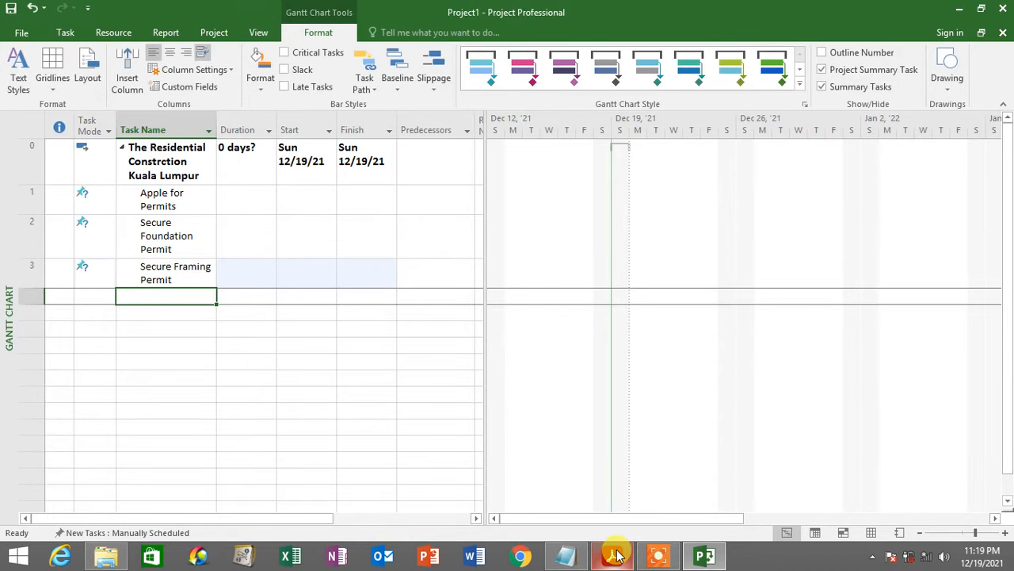
# Check the PDF for the third task of the permits phase and add "Secure Electrical Permit" as task 4.
pyautogui.click(617, 555)
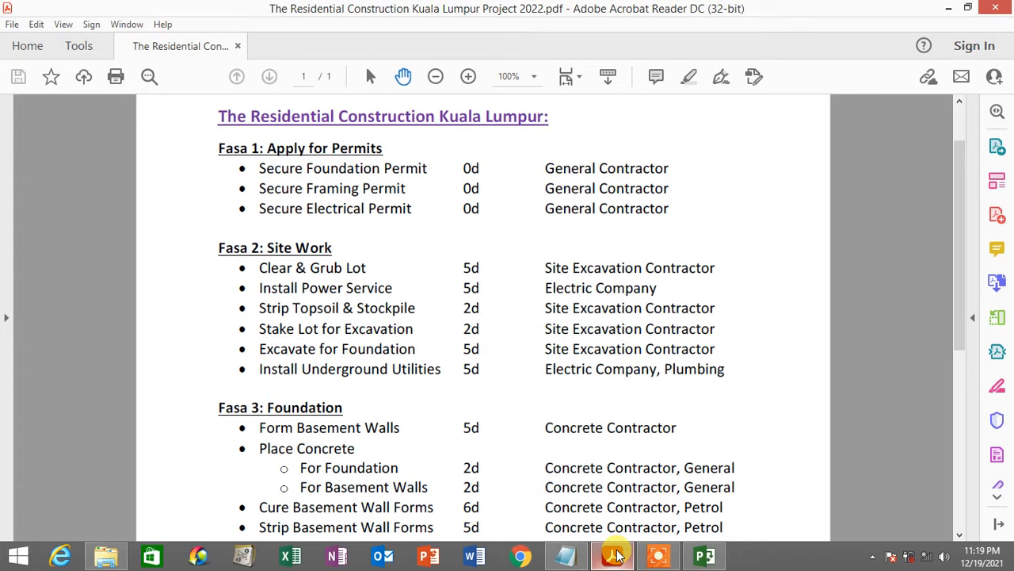
pyautogui.click(617, 554)
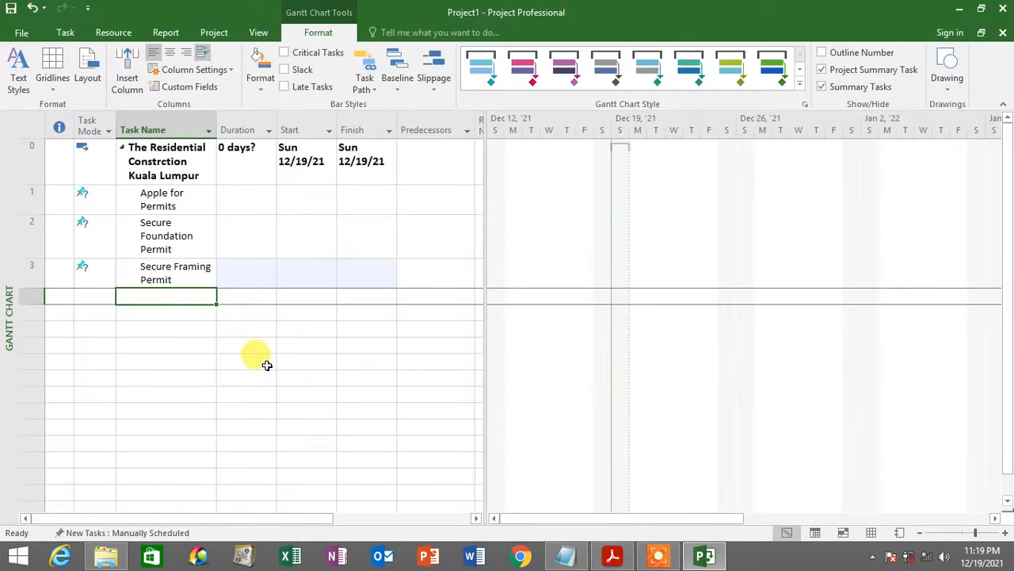
pyautogui.write('Secure E')
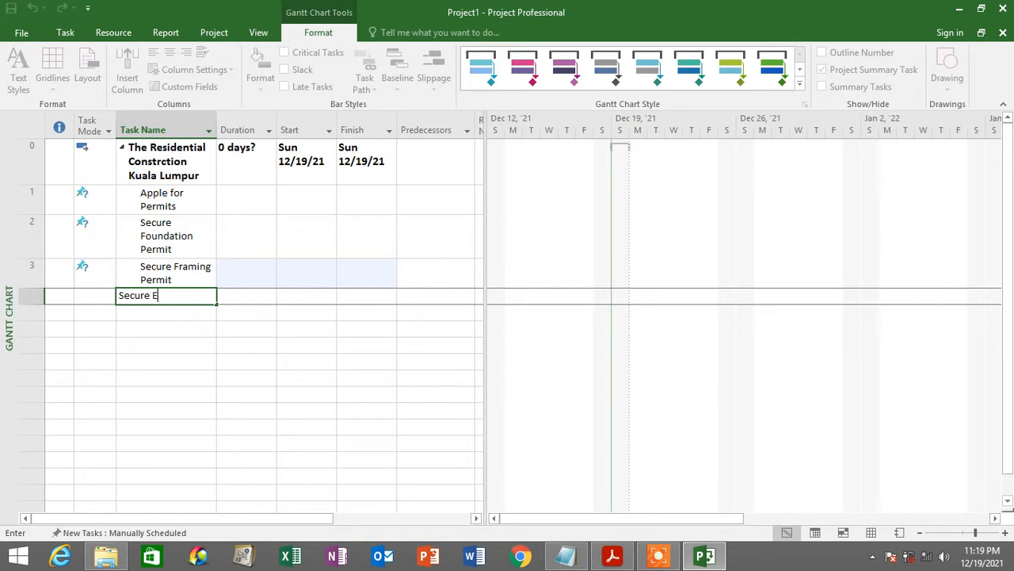
pyautogui.write('lectrical Permit')
pyautogui.press('Return')
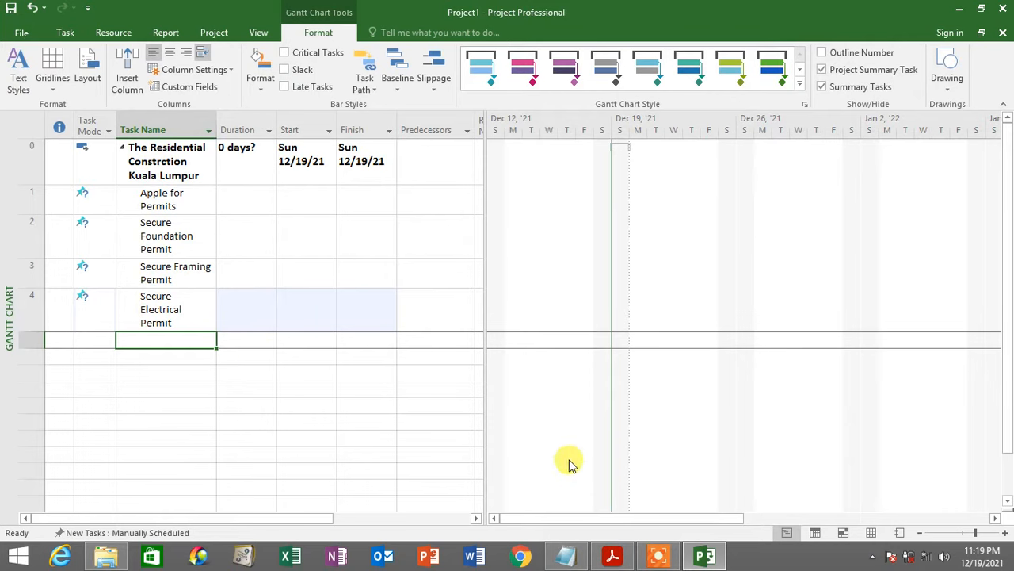
# Look up the second phase in the PDF and add "Site Work" as task 5 in MS Project.
pyautogui.click(612, 557)
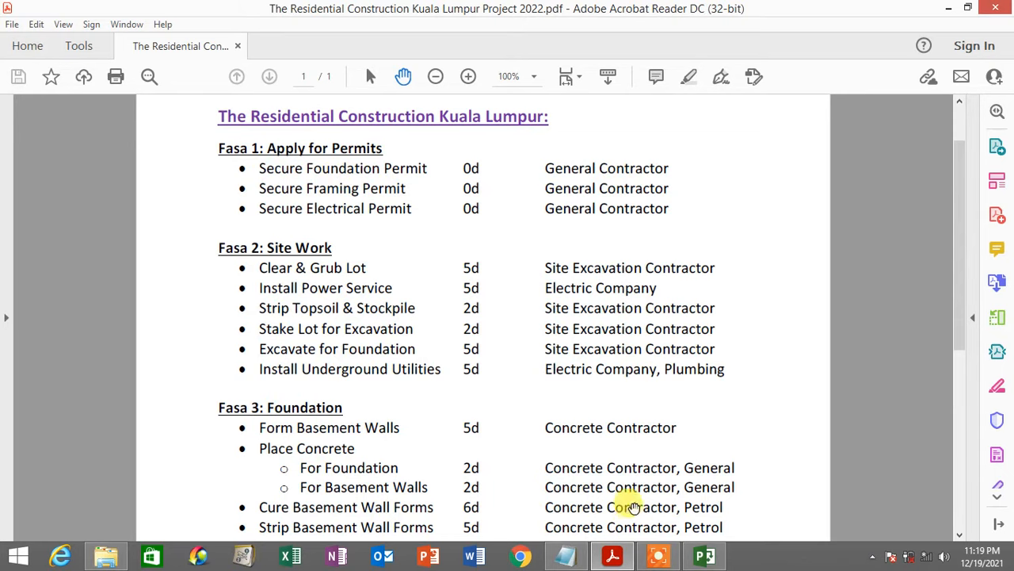
pyautogui.click(614, 557)
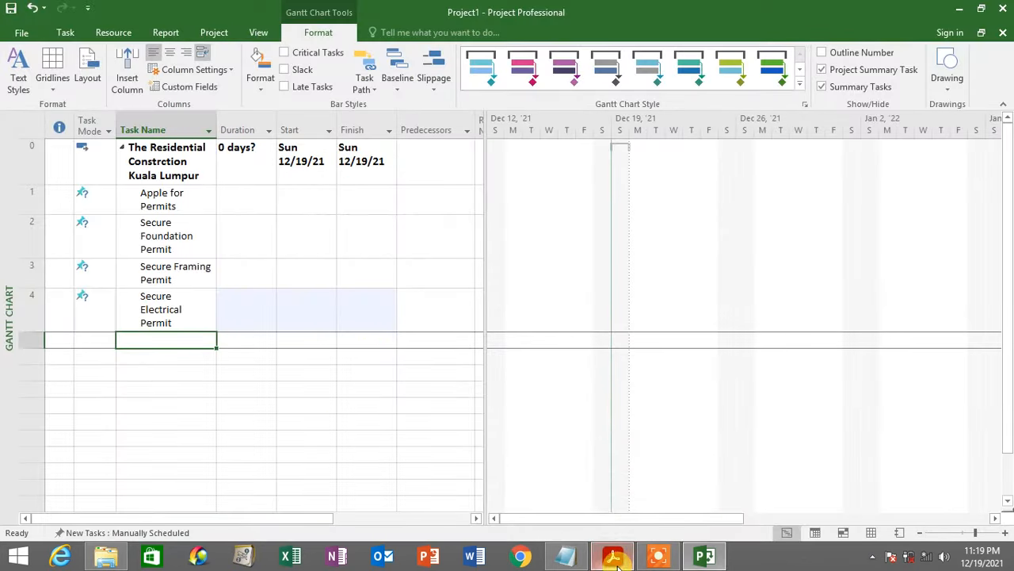
pyautogui.click(616, 558)
pyautogui.click(617, 561)
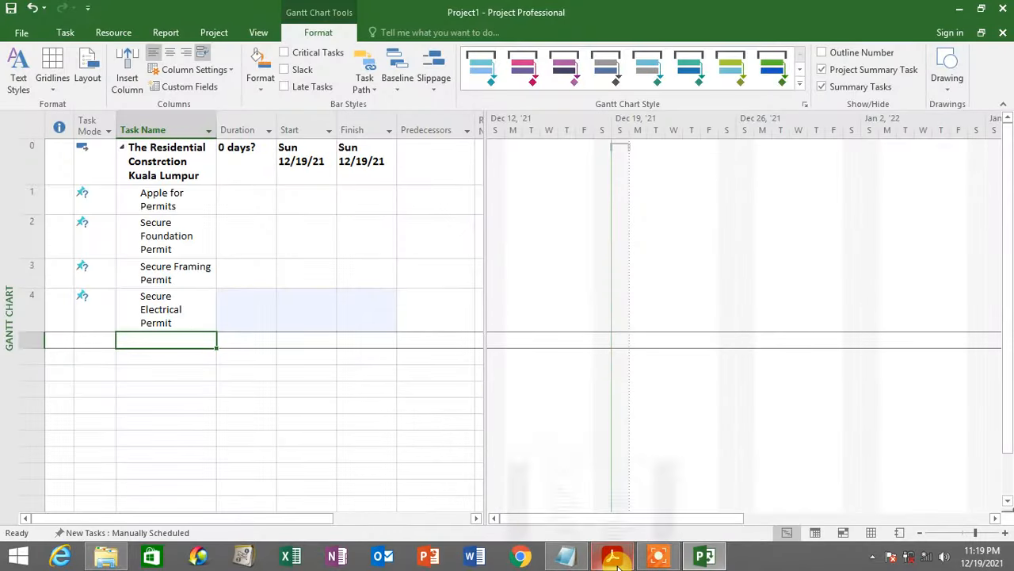
pyautogui.click(612, 553)
pyautogui.scroll(-2, 517, 290)
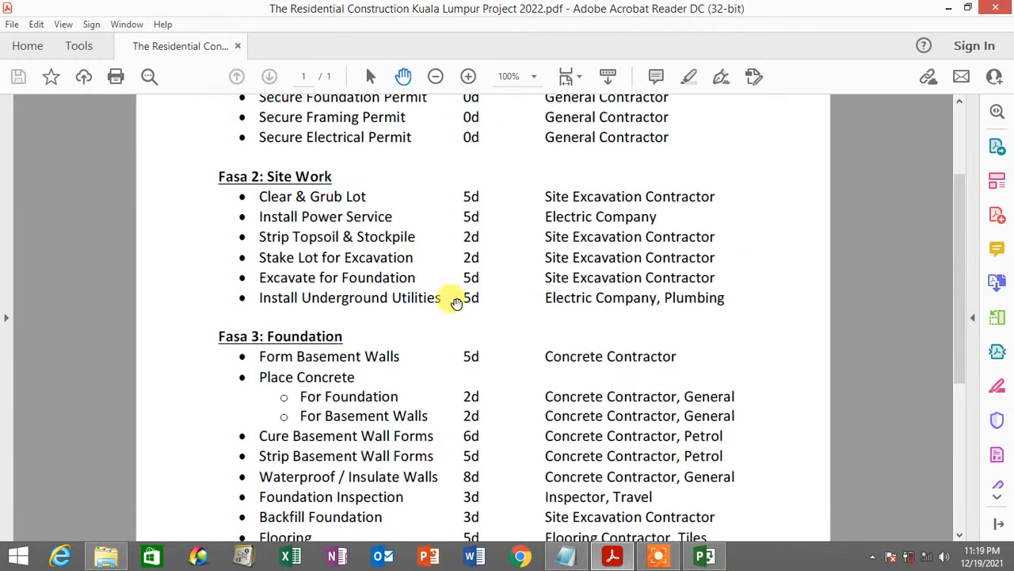
pyautogui.click(612, 556)
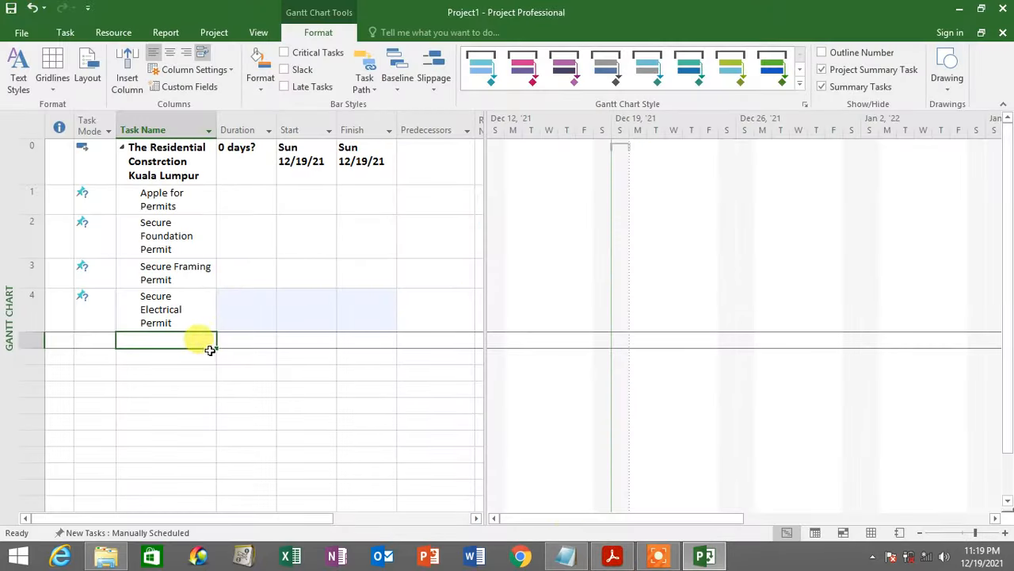
pyautogui.click(610, 558)
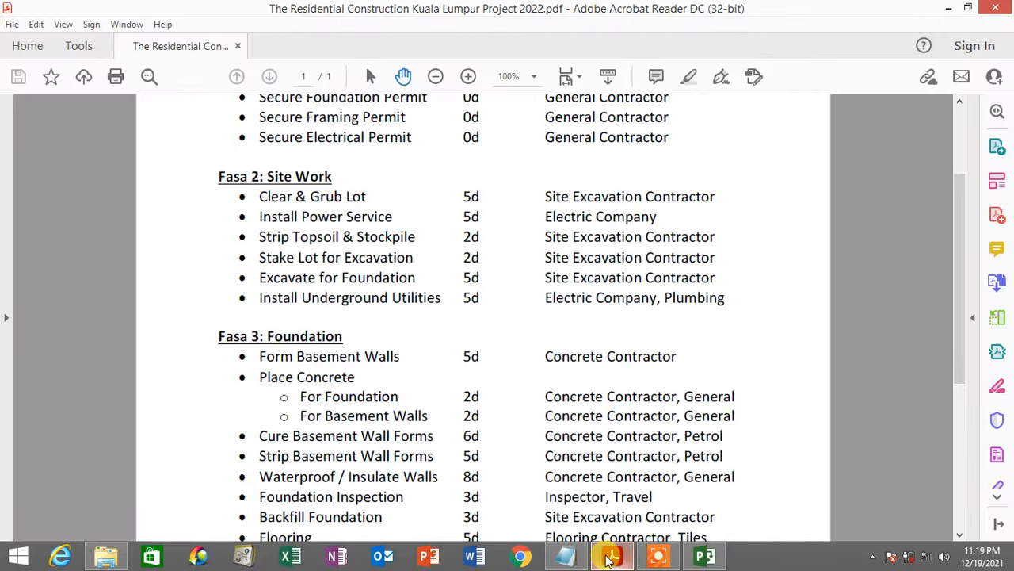
pyautogui.click(611, 558)
pyautogui.write('Site Work')
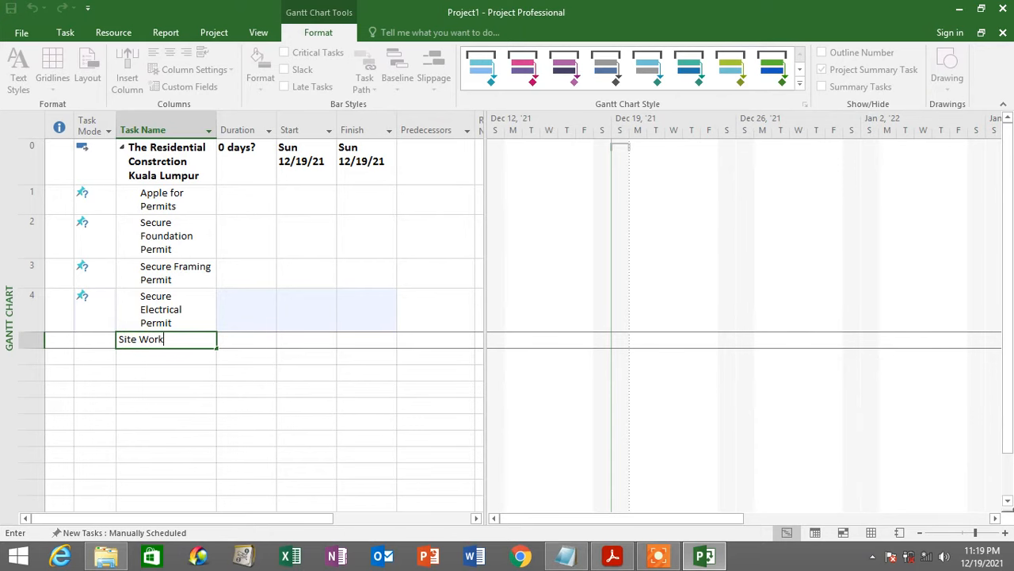
pyautogui.press('Return')
# Check the PDF for the first Site Work task and add "Clear & Grub Lot" as task 6, correcting its spelling.
pyautogui.scroll(-2, 416, 389)
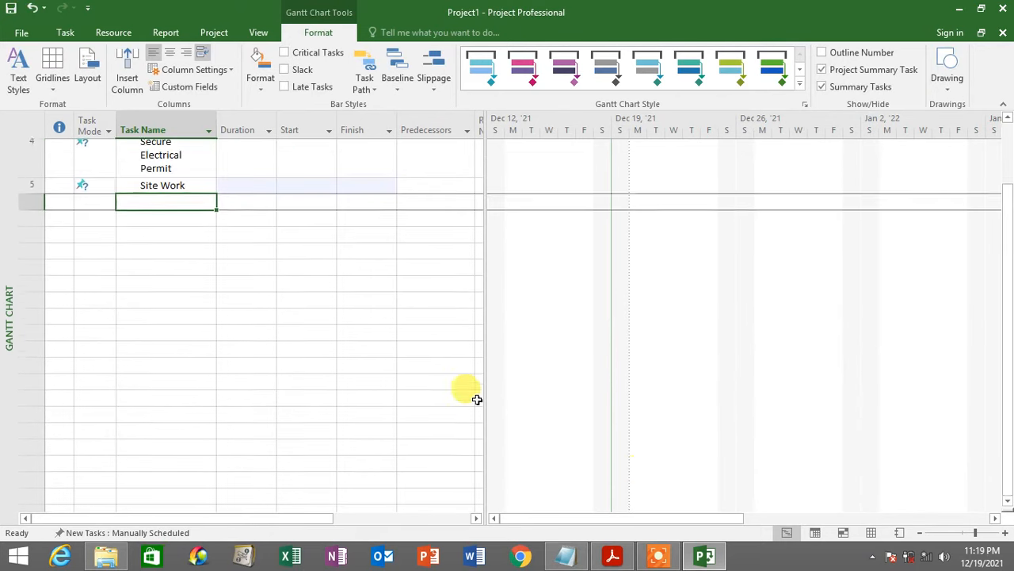
pyautogui.click(610, 558)
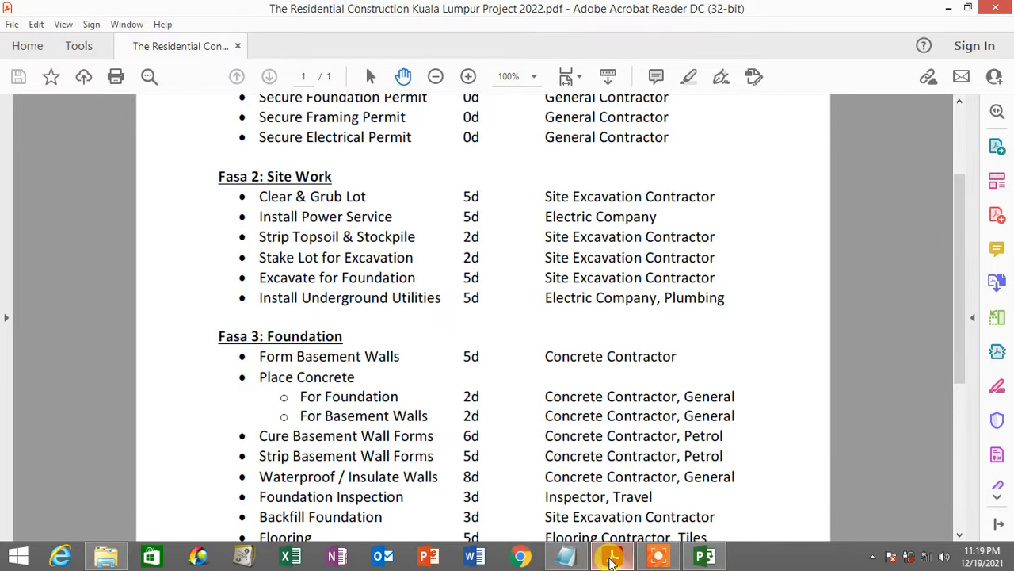
pyautogui.click(610, 558)
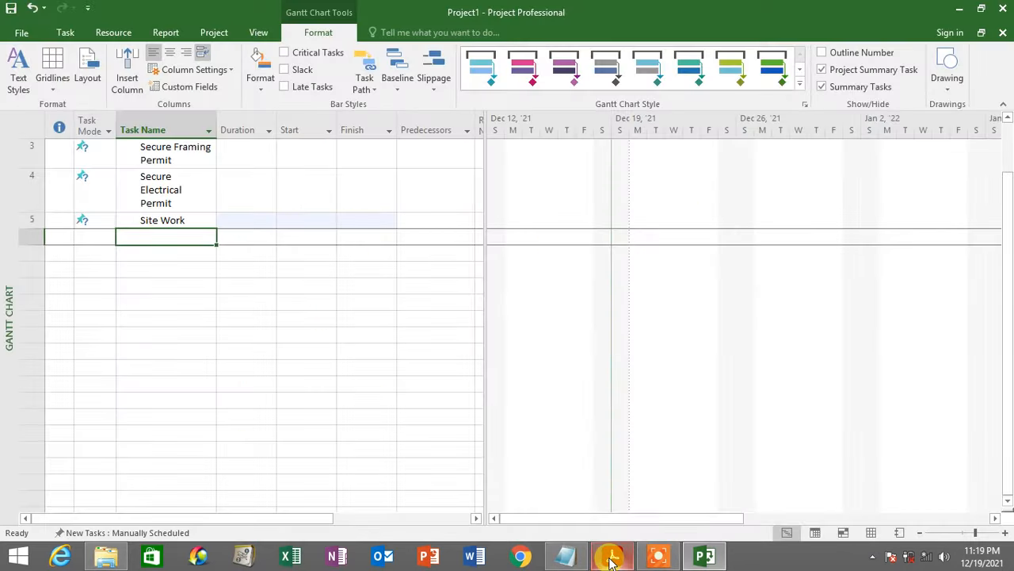
pyautogui.write('Clear & Grub Lor')
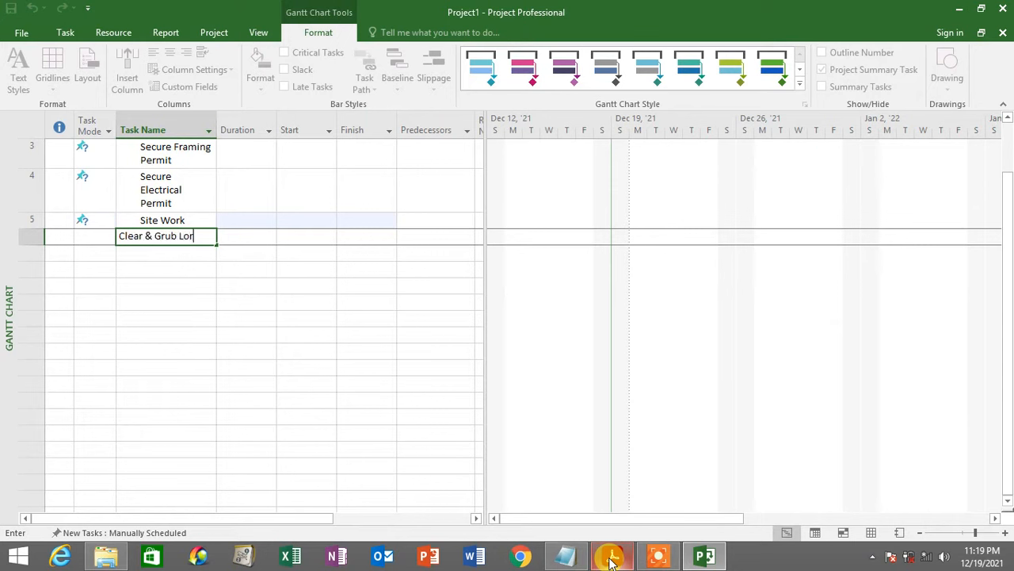
pyautogui.press('Return')
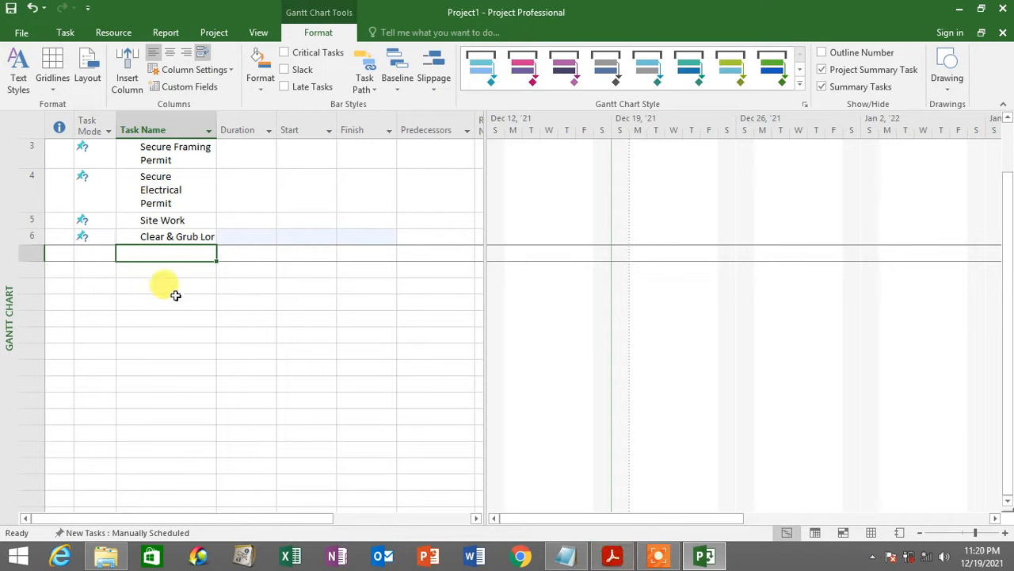
pyautogui.click(197, 236)
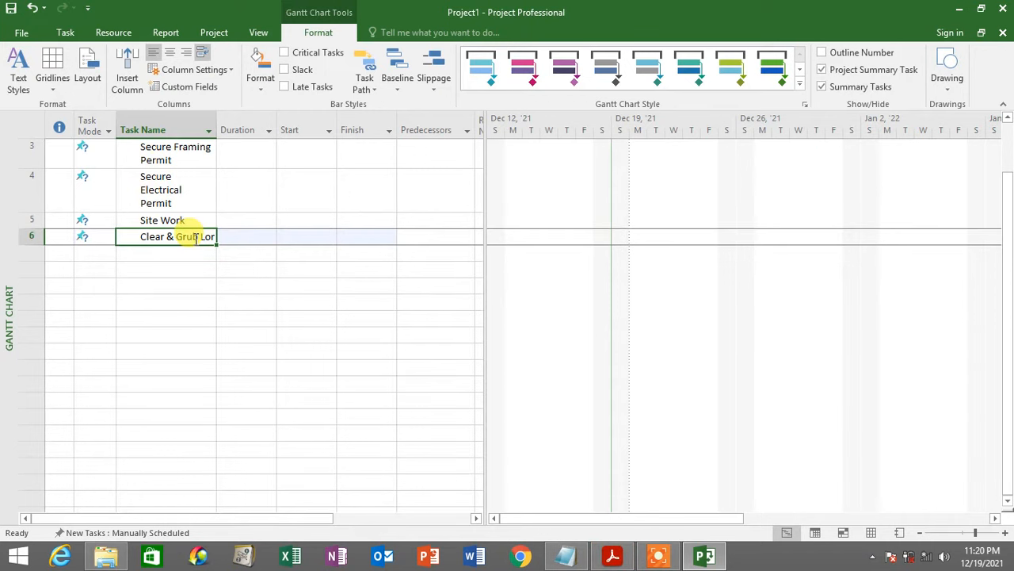
pyautogui.press('F2')
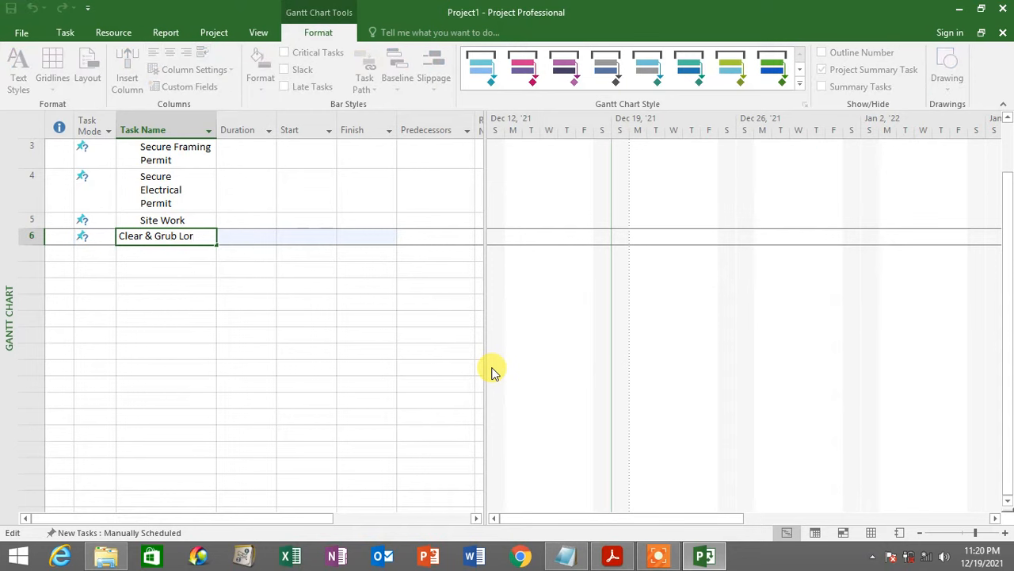
pyautogui.press('BackSpace')
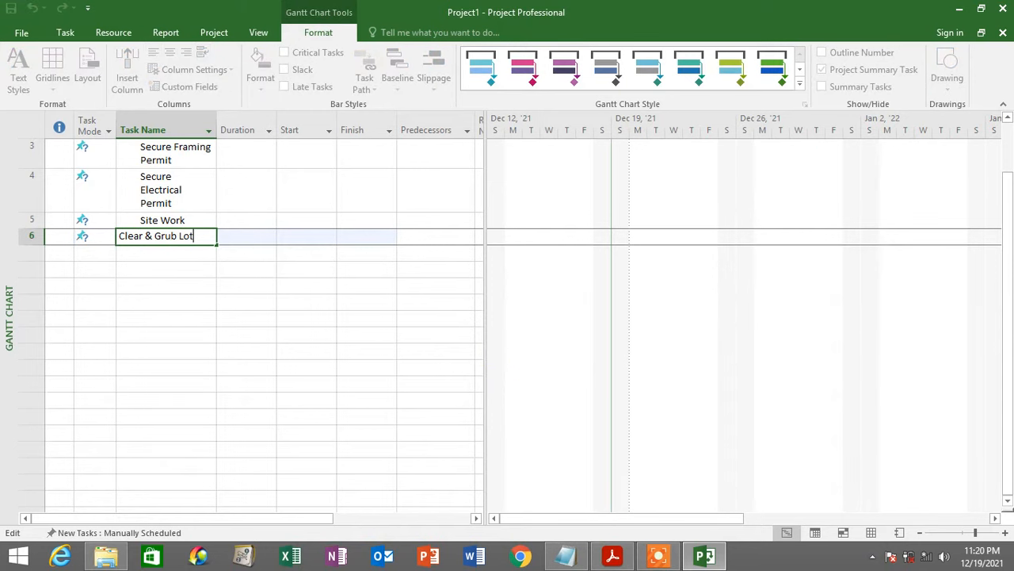
pyautogui.press('Return')
# Widen the Task Name column so each task name fits on one line, then auto-fit it.
pyautogui.scroll(2, 86, 357)
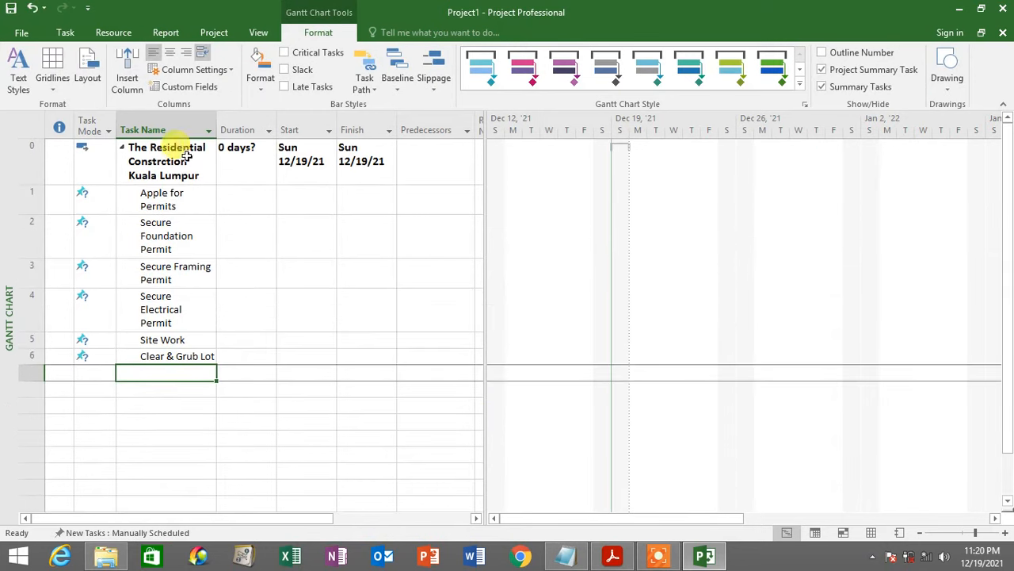
pyautogui.moveTo(216, 125); pyautogui.dragTo(234, 124)
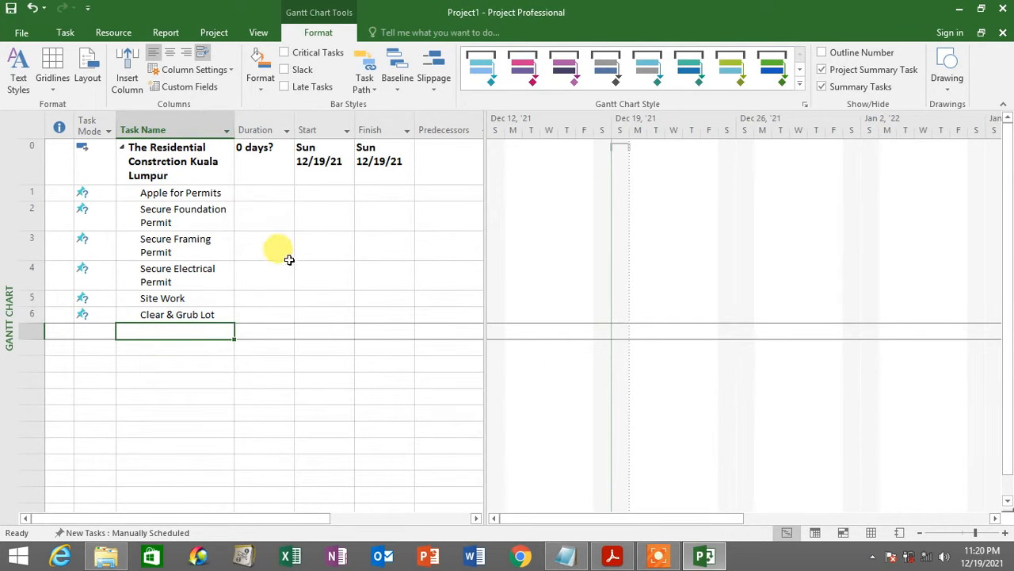
pyautogui.click(252, 129)
pyautogui.moveTo(234, 124); pyautogui.dragTo(279, 122)
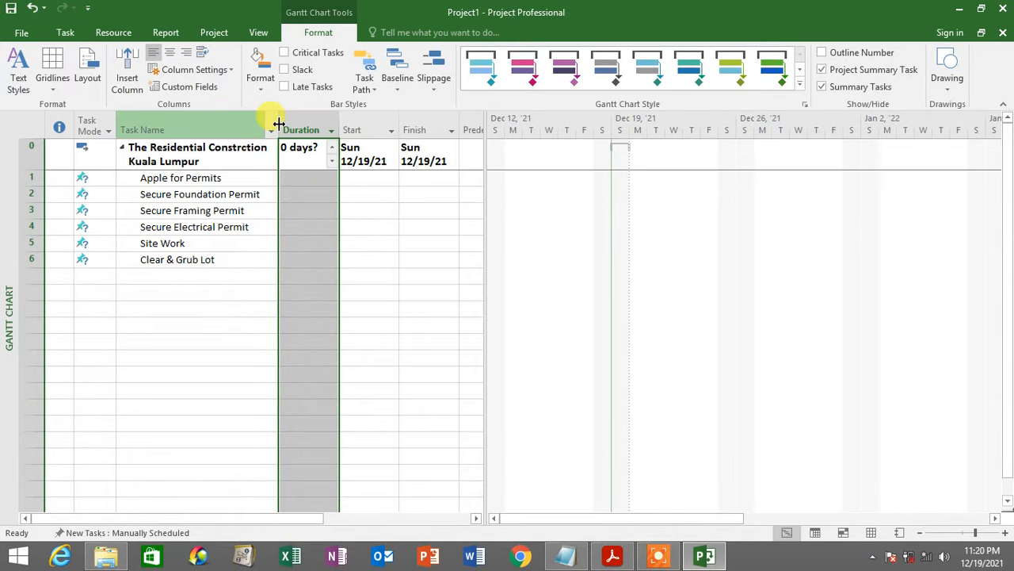
pyautogui.doubleClick(277, 125)
# Correct the spelling of the project summary task to "The Residential Construction Kuala Lumpur".
pyautogui.click(253, 161)
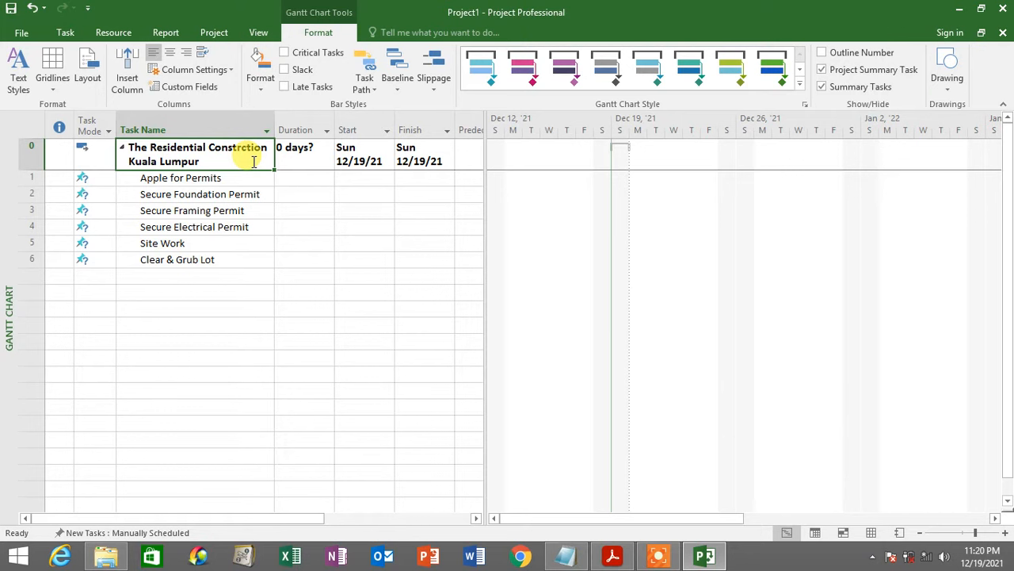
pyautogui.click(254, 162)
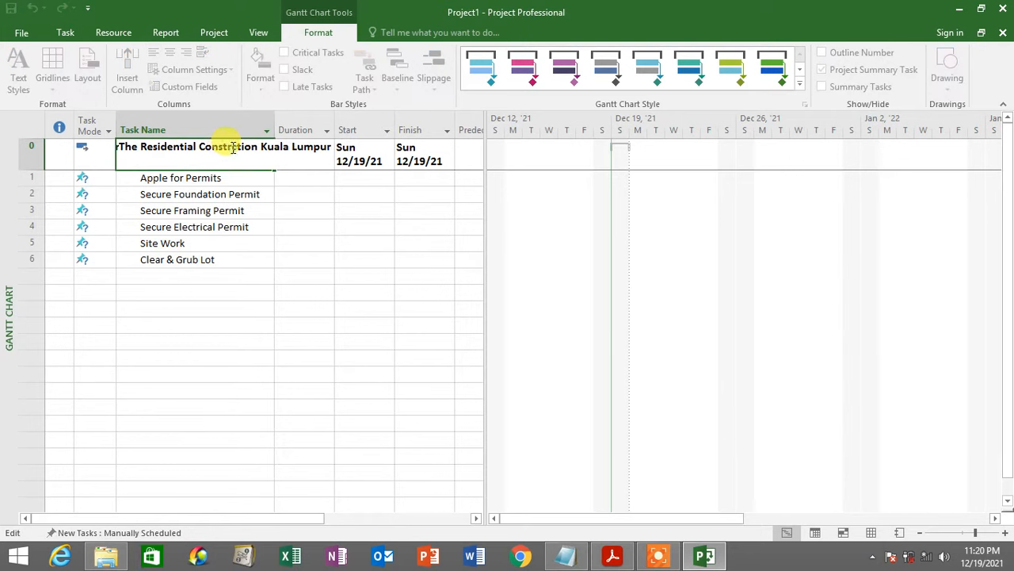
pyautogui.click(322, 274)
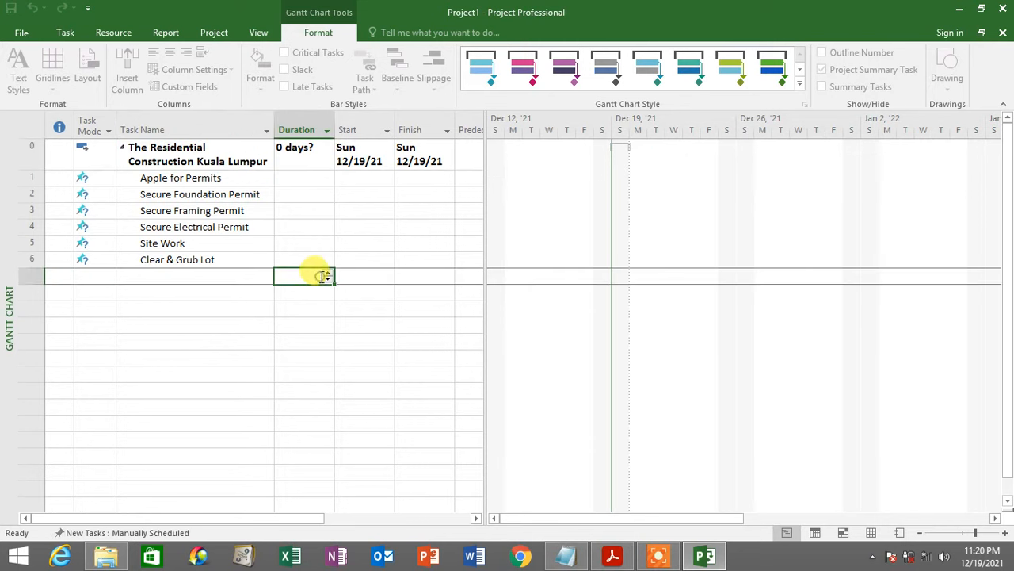
# Widen the Task Name column slightly so "The Residential Construction" fits on the summary task's first line.
pyautogui.click(230, 148)
pyautogui.moveTo(274, 129); pyautogui.dragTo(278, 128)
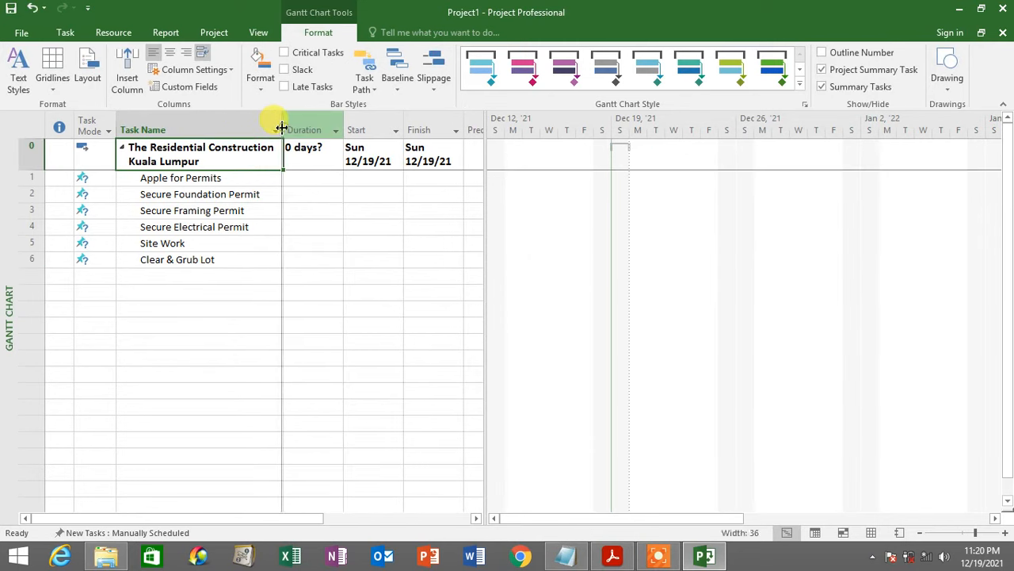
pyautogui.click(361, 308)
# Check the PDF for the second Site Work task and add "Install Power Service" as task 7.
pyautogui.click(207, 260)
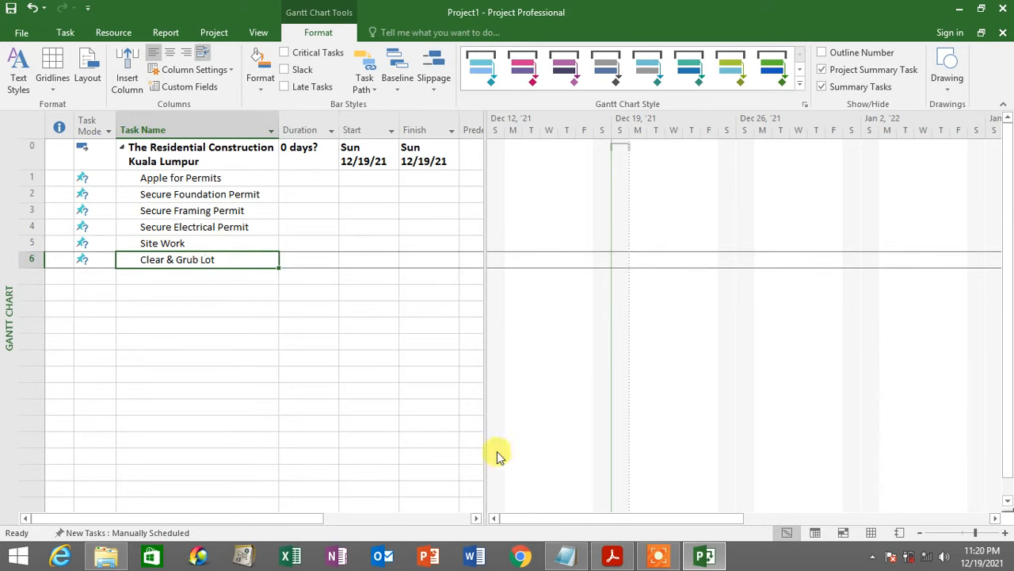
pyautogui.click(614, 557)
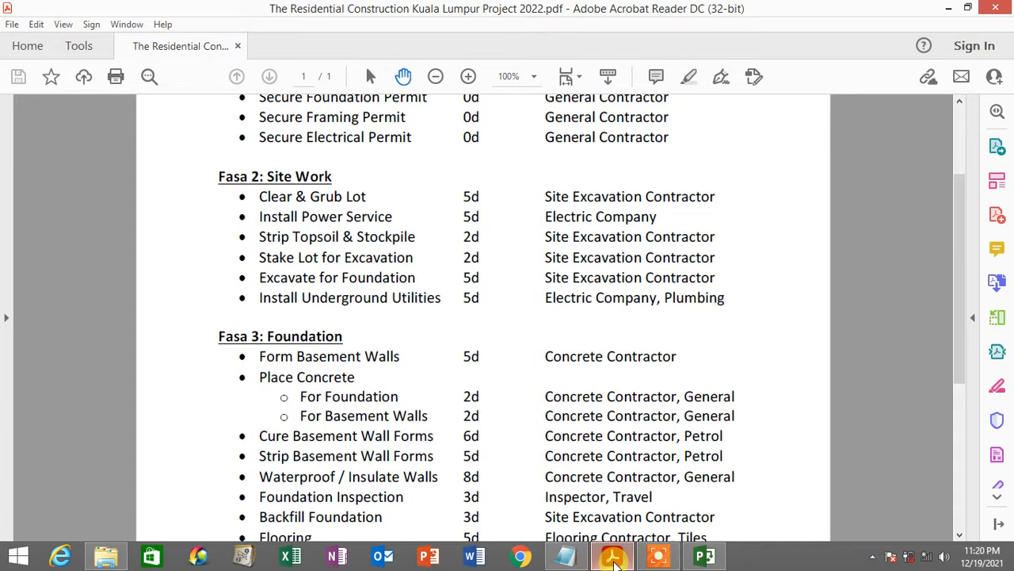
pyautogui.click(613, 557)
pyautogui.click(238, 274)
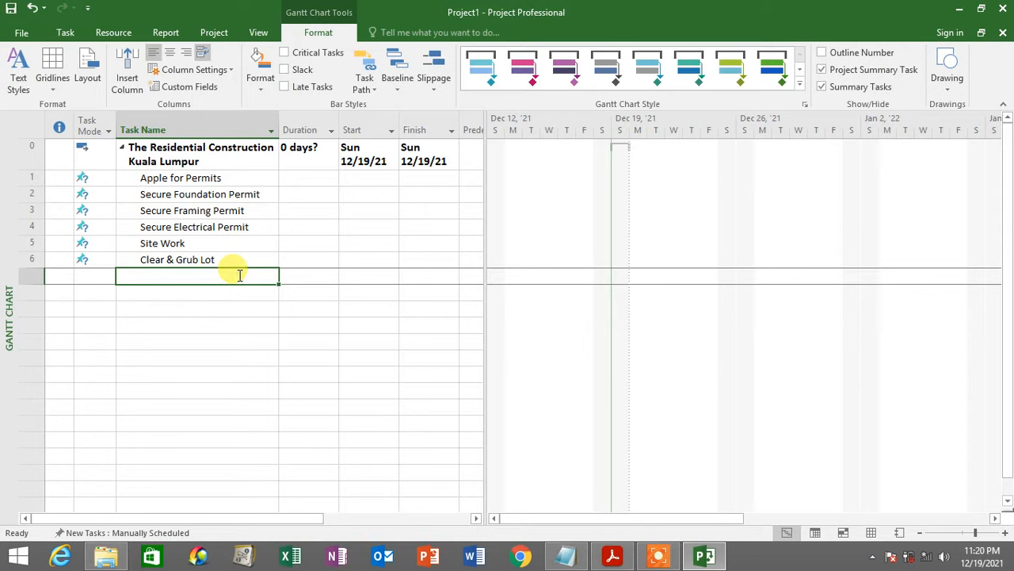
pyautogui.write('Install ')
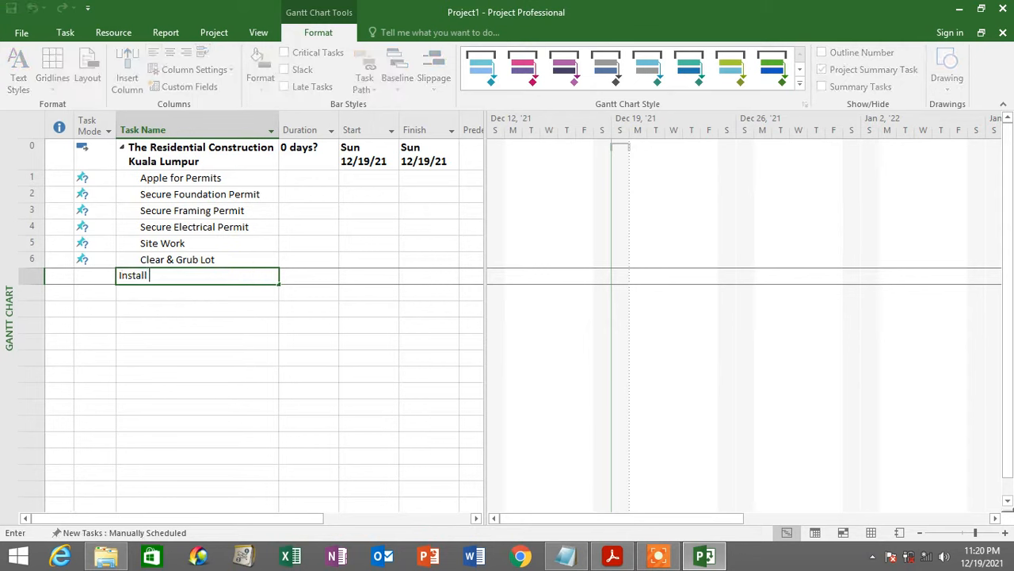
pyautogui.write('Power Service')
pyautogui.press('Return')
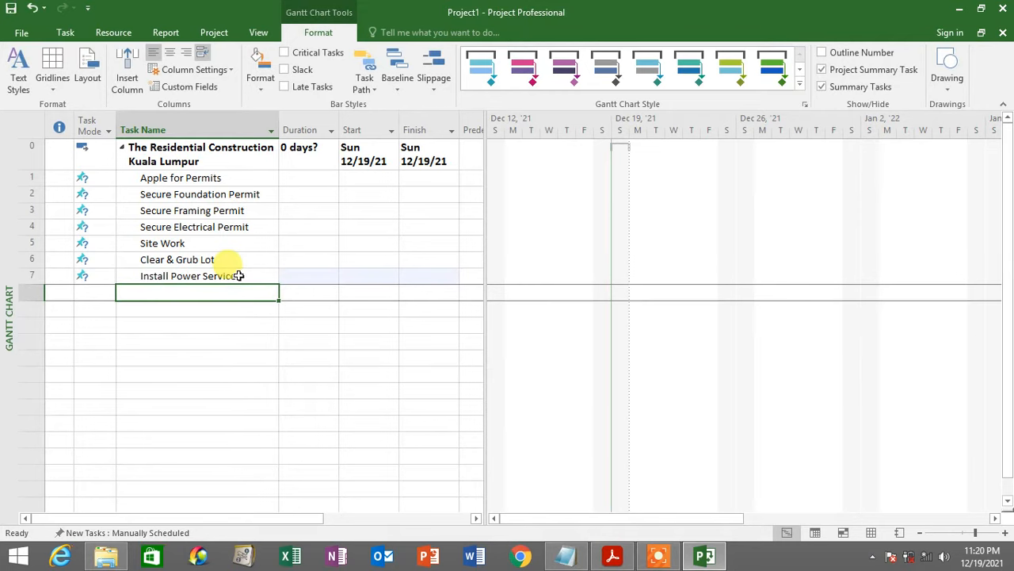
# Check the PDF for the third Site Work task and add "Strip Topsoil & Stockpile" as task 8.
pyautogui.click(608, 556)
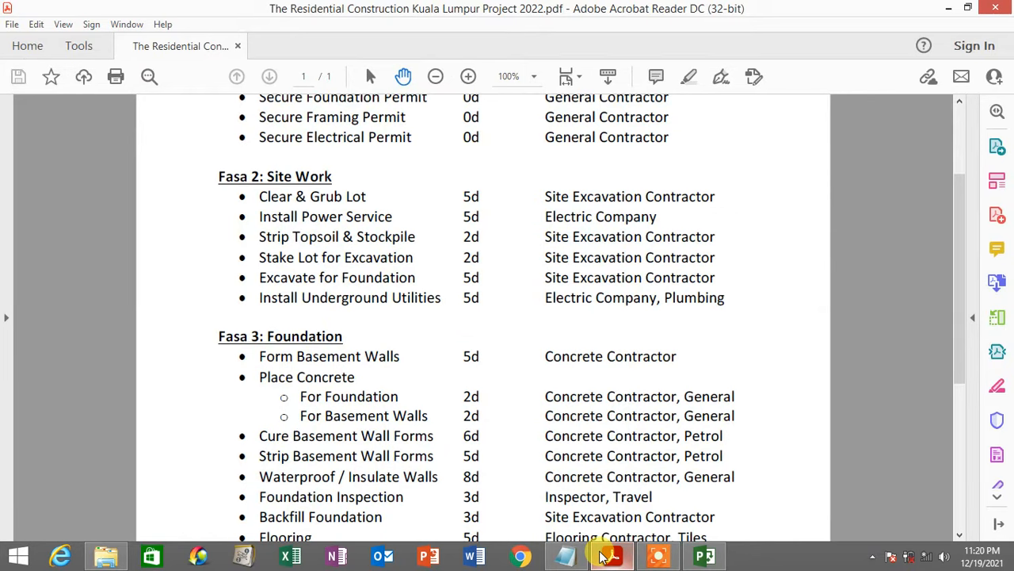
pyautogui.click(607, 556)
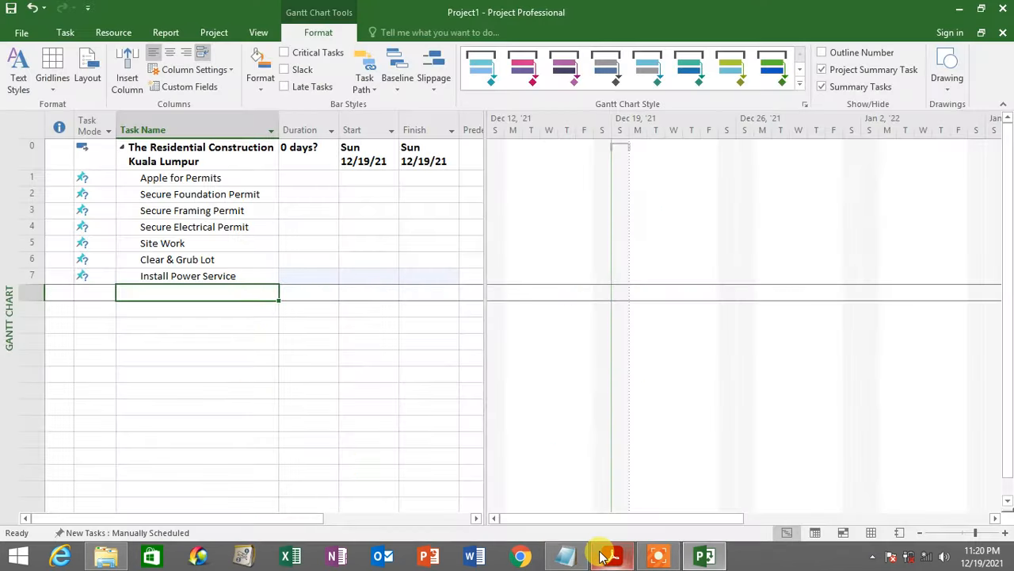
pyautogui.write('Strip')
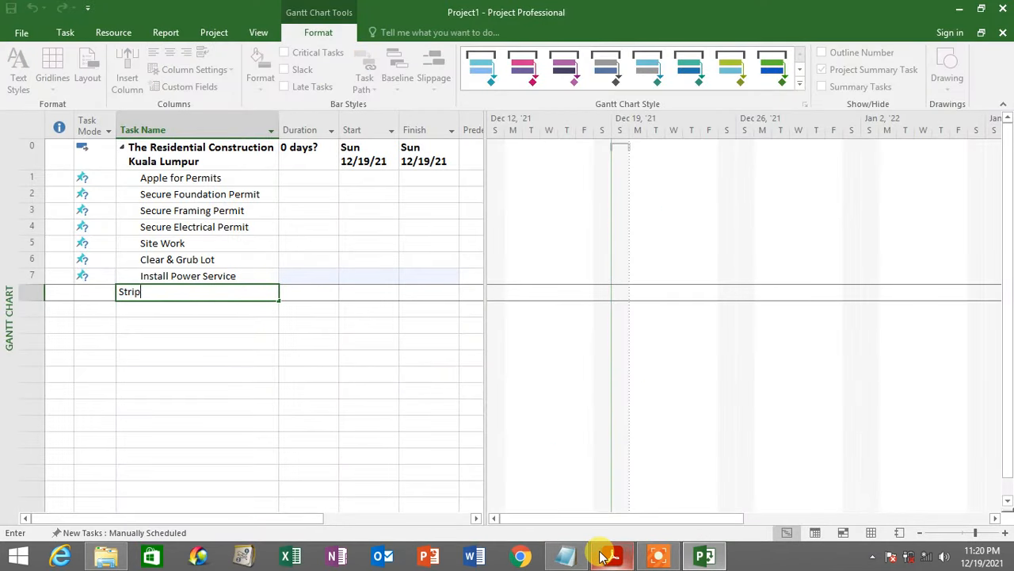
pyautogui.write(' Topsoil &')
pyautogui.click(607, 556)
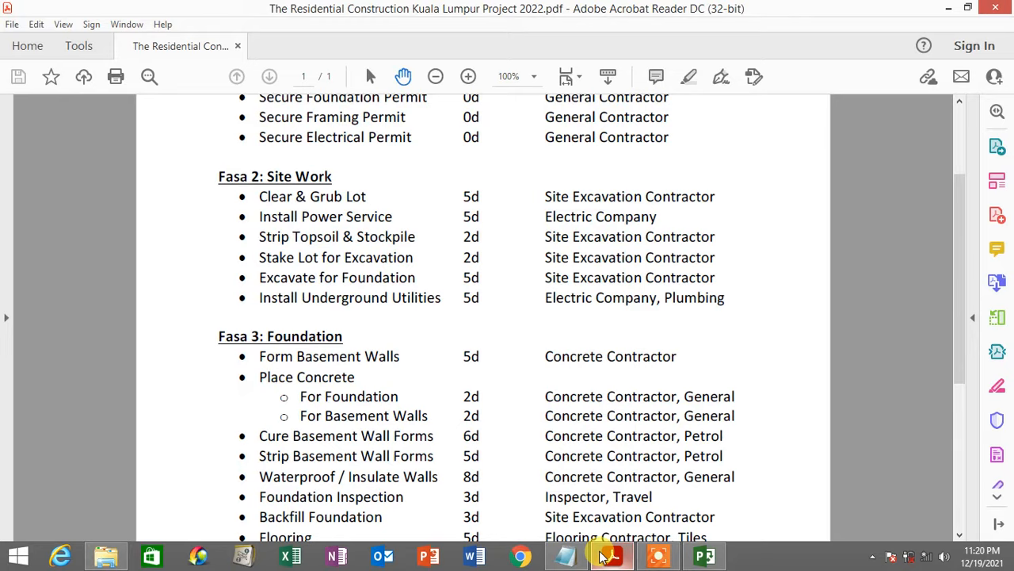
pyautogui.click(604, 556)
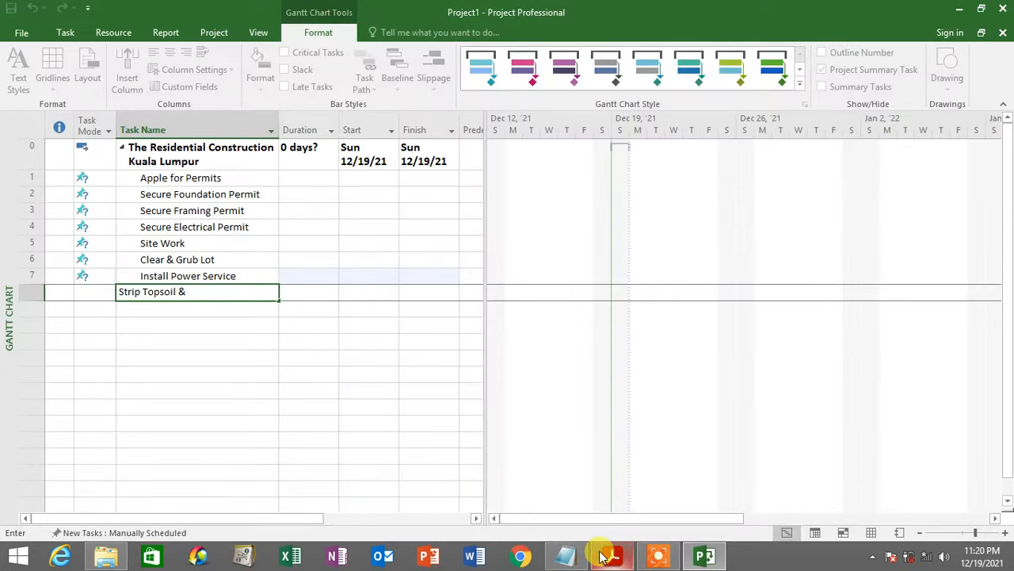
pyautogui.write('Stockpile')
pyautogui.press('Return')
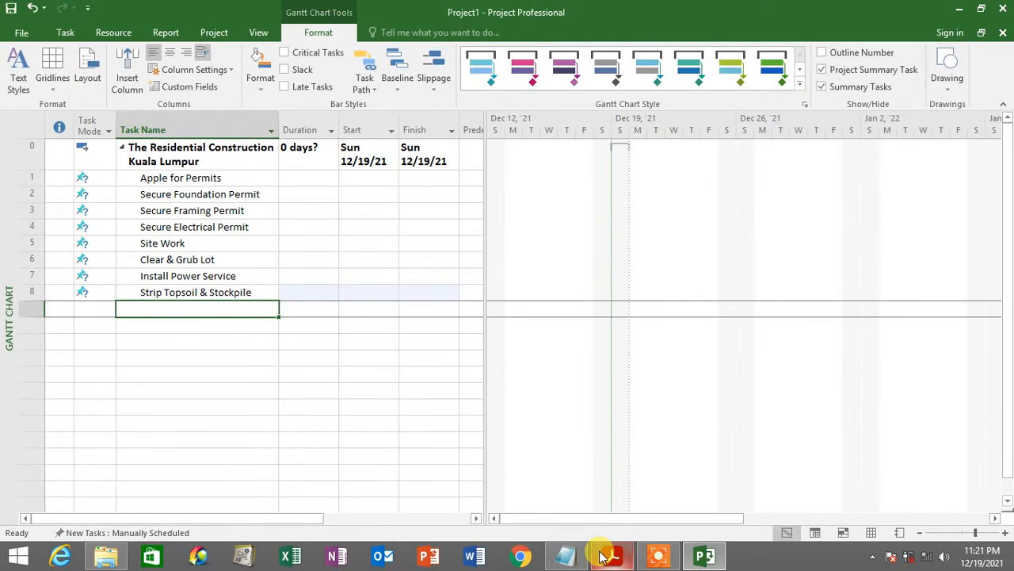
# Check the PDF for the fourth Site Work task and add "Stake Lot For Excavation" as task 9.
pyautogui.click(603, 556)
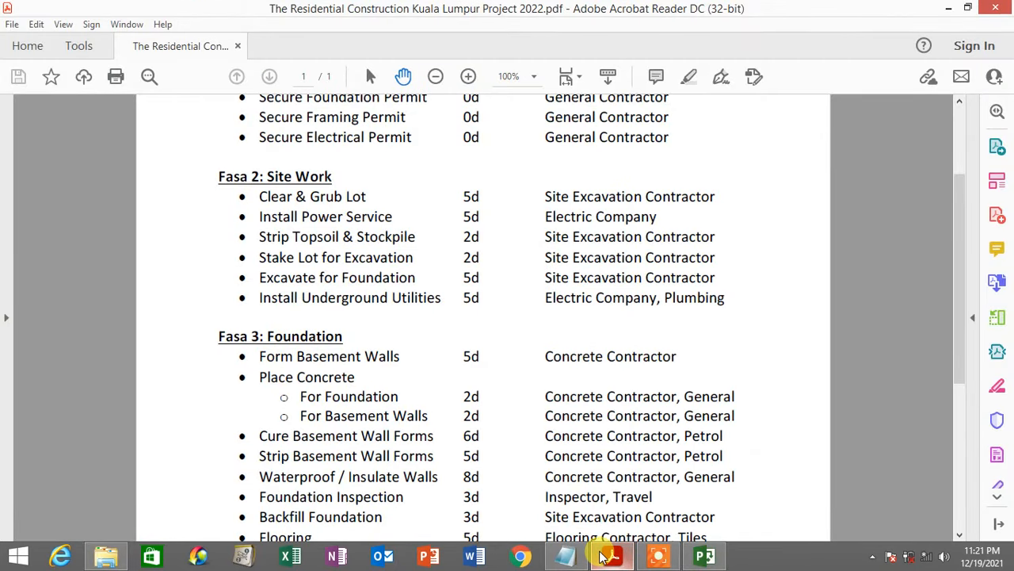
pyautogui.click(604, 556)
pyautogui.write('Sta')
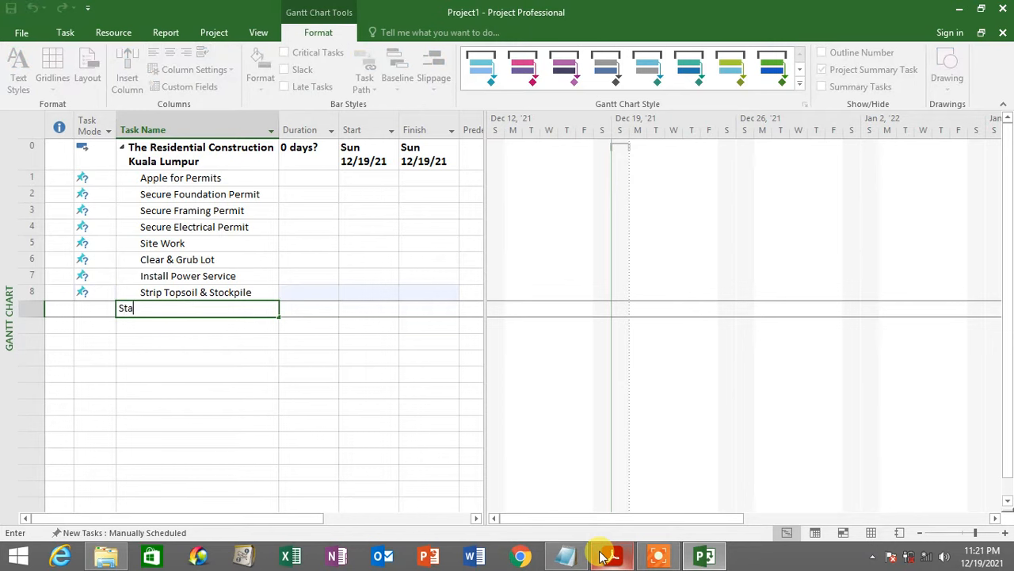
pyautogui.write('ke Lot For Excavation')
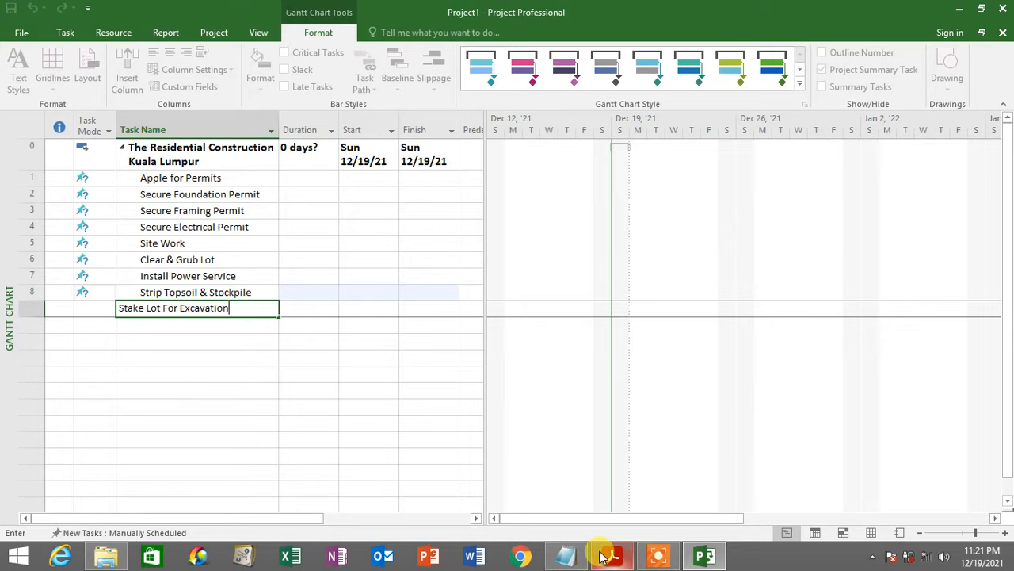
pyautogui.press('Return')
# Check the PDF for the fifth Site Work task and add "Excavate For Foundation" as task 10.
pyautogui.click(604, 557)
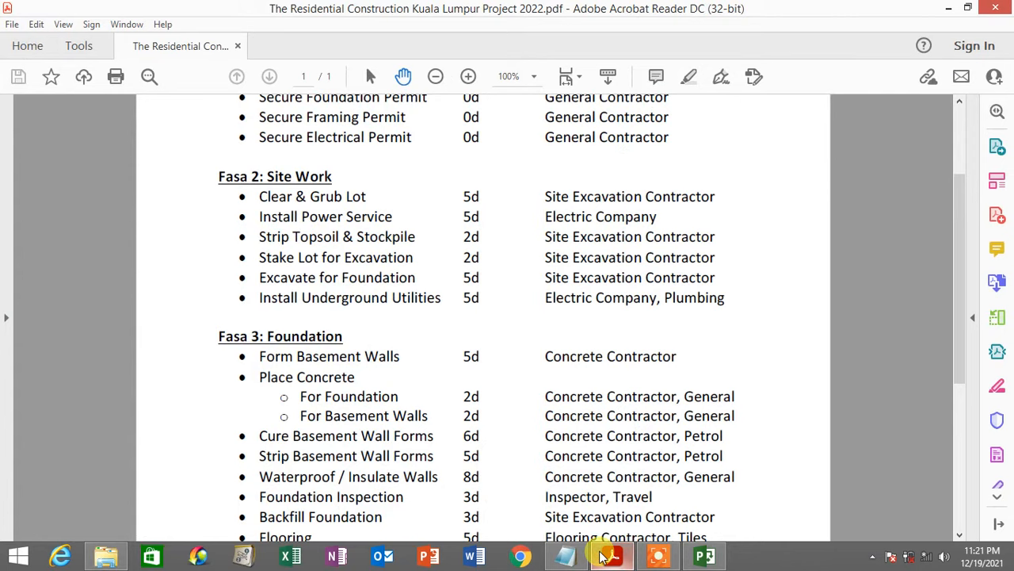
pyautogui.click(603, 556)
pyautogui.write('Exca')
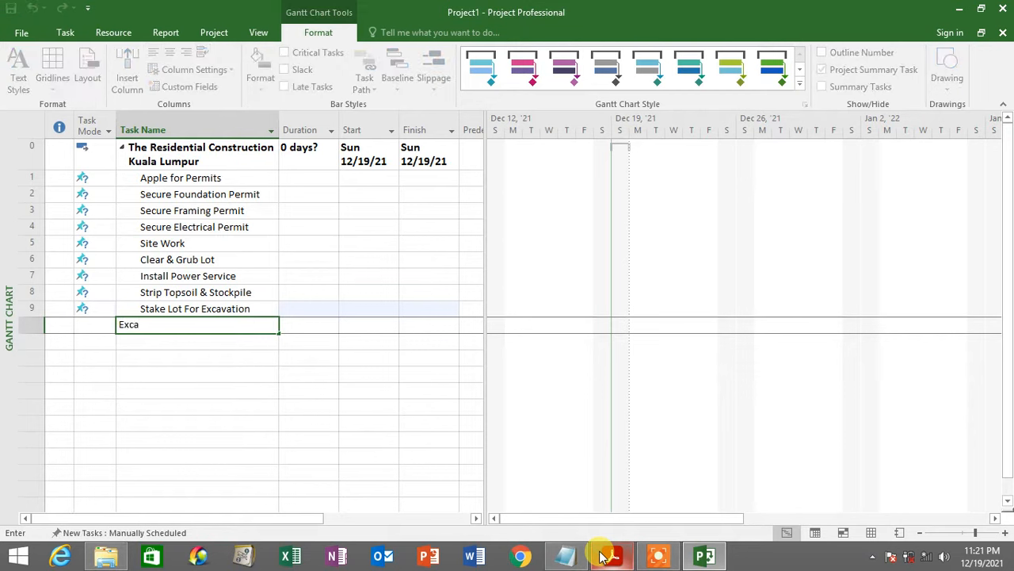
pyautogui.write('vate ')
pyautogui.write('For D')
pyautogui.write('ounda')
pyautogui.write('tion')
pyautogui.press('Return')
# Check the PDF for the last Site Work task and add "Install Underground Utilities" as task 11.
pyautogui.click(610, 557)
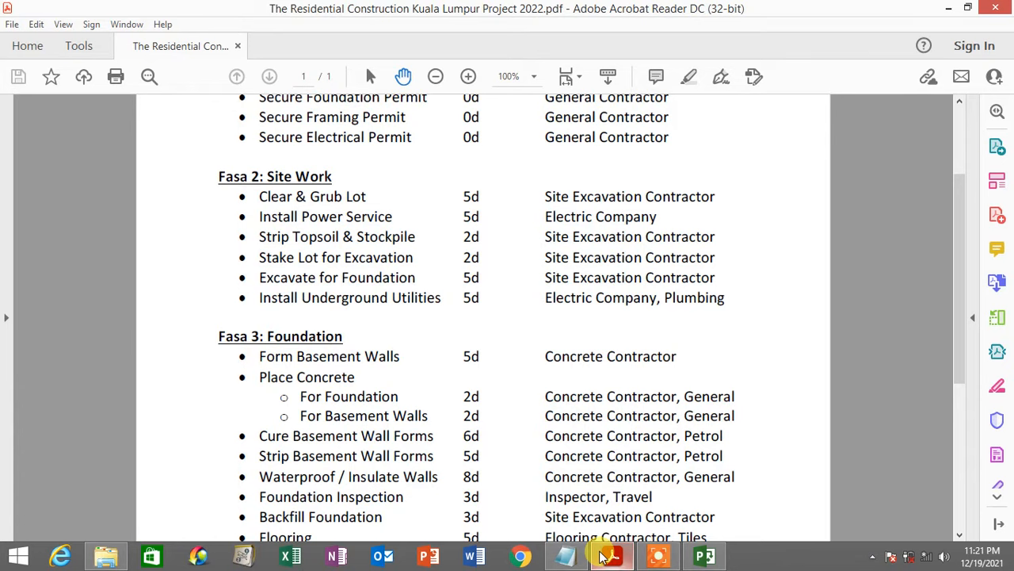
pyautogui.click(602, 557)
pyautogui.write('Instal')
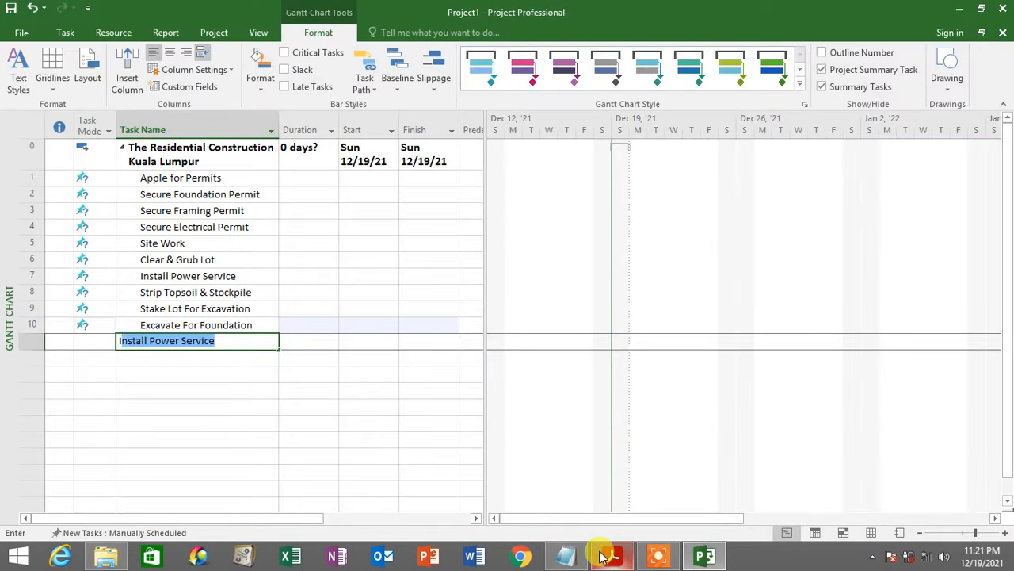
pyautogui.write('l Under')
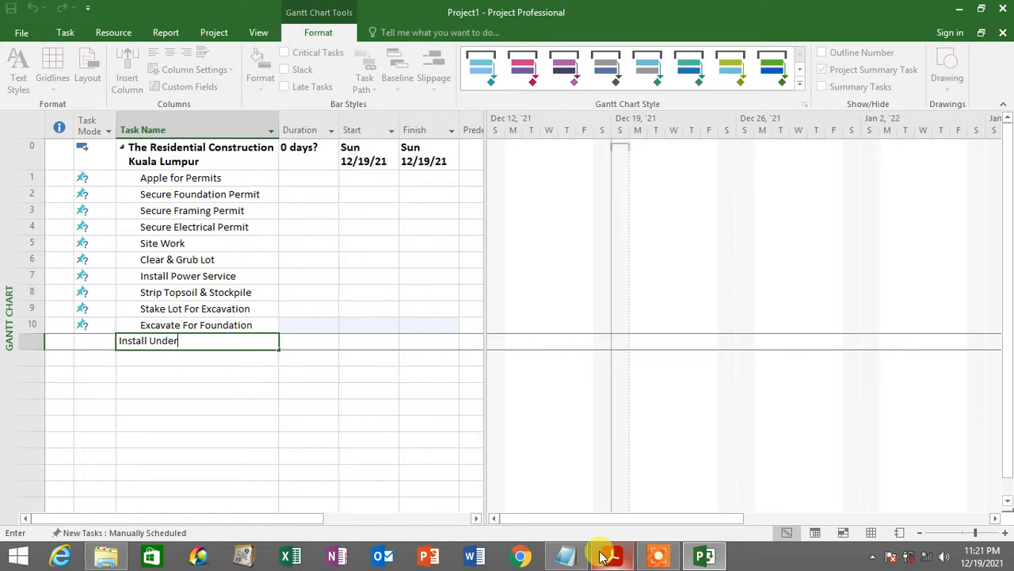
pyautogui.write('ground Utilities')
pyautogui.press('Return')
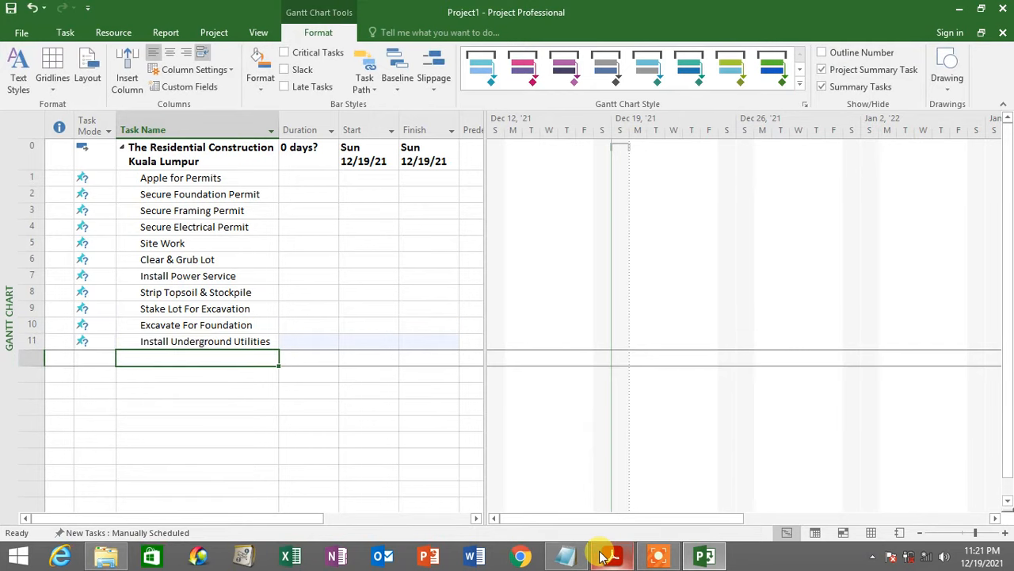
pyautogui.moveTo(252, 178); pyautogui.dragTo(255, 339)
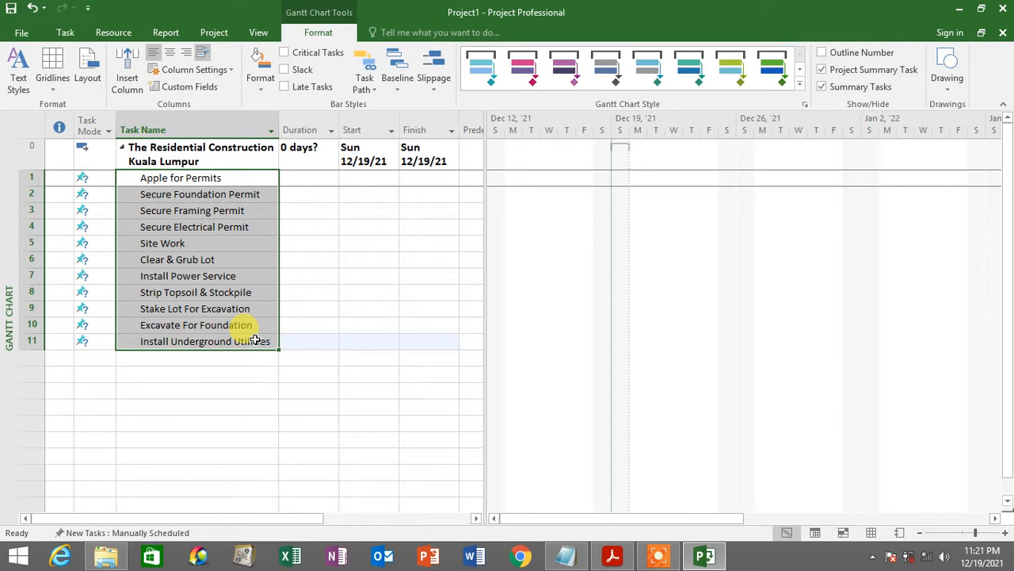
pyautogui.click(220, 181)
pyautogui.click(226, 195)
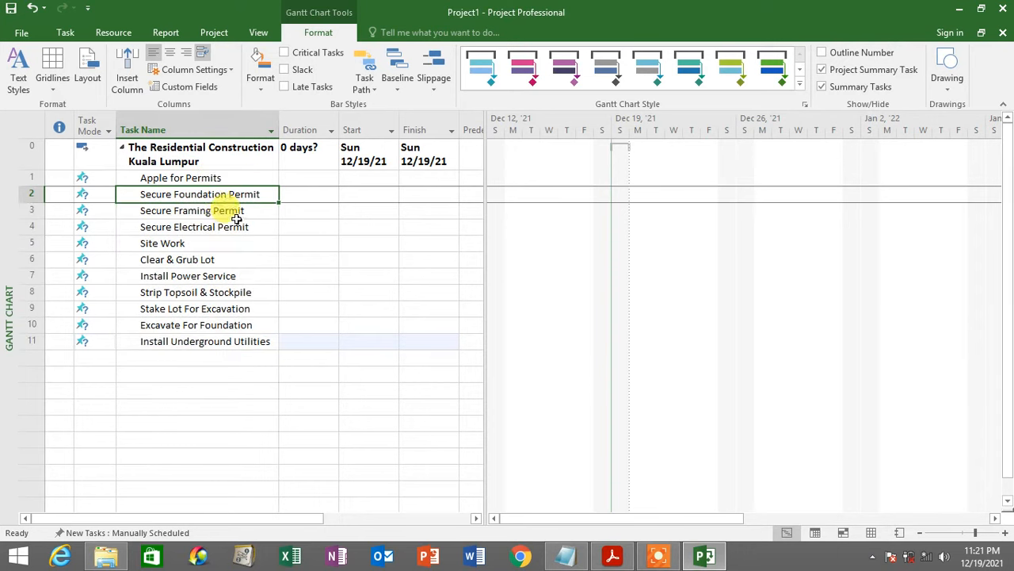
pyautogui.click(235, 216)
pyautogui.click(235, 241)
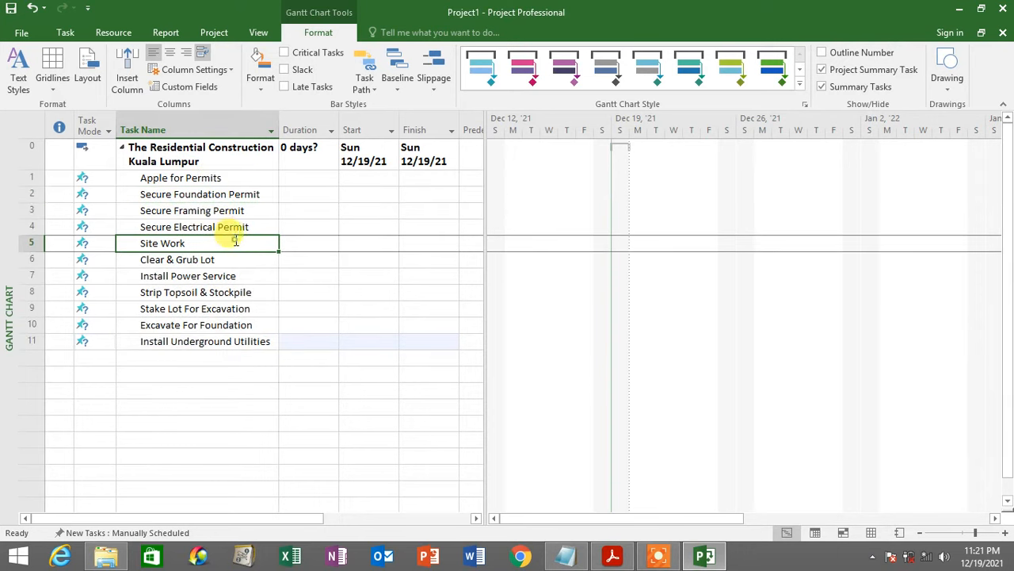
pyautogui.click(235, 342)
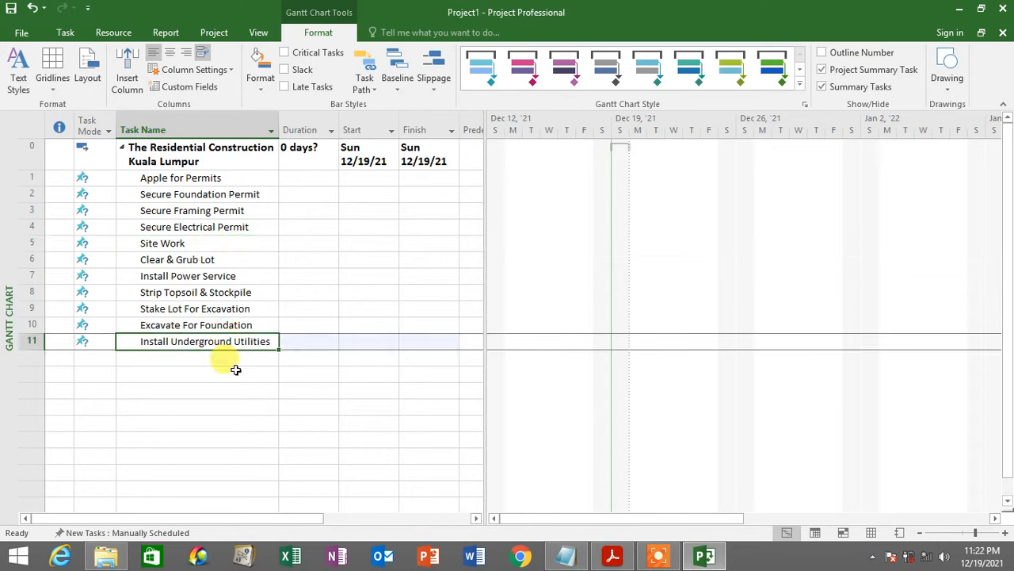
# Check the PDF for the third phase heading and add "Foundation" as task 12.
pyautogui.click(611, 555)
pyautogui.scroll(-2, 473, 335)
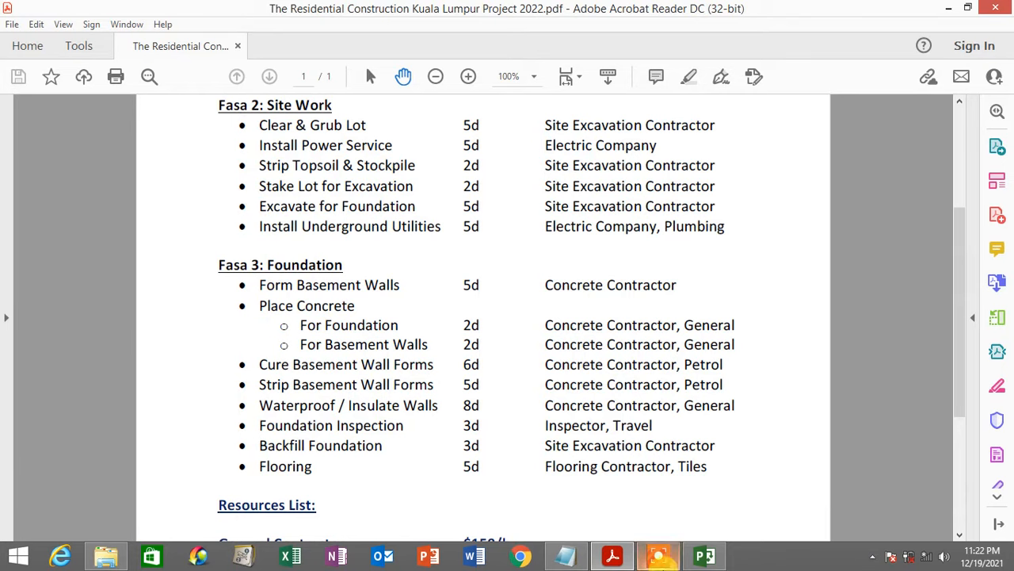
pyautogui.click(705, 556)
pyautogui.click(218, 356)
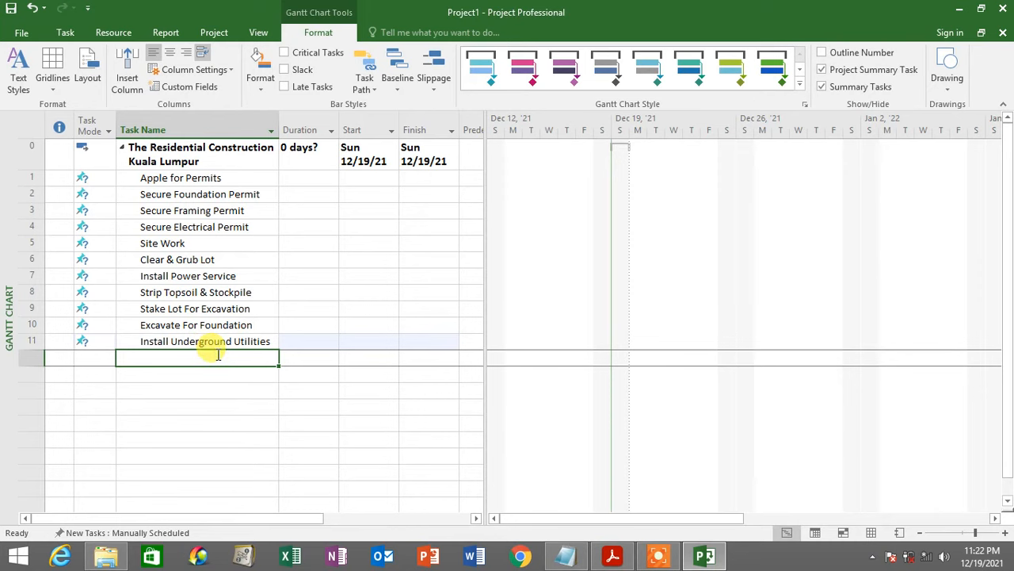
pyautogui.write('Foundat')
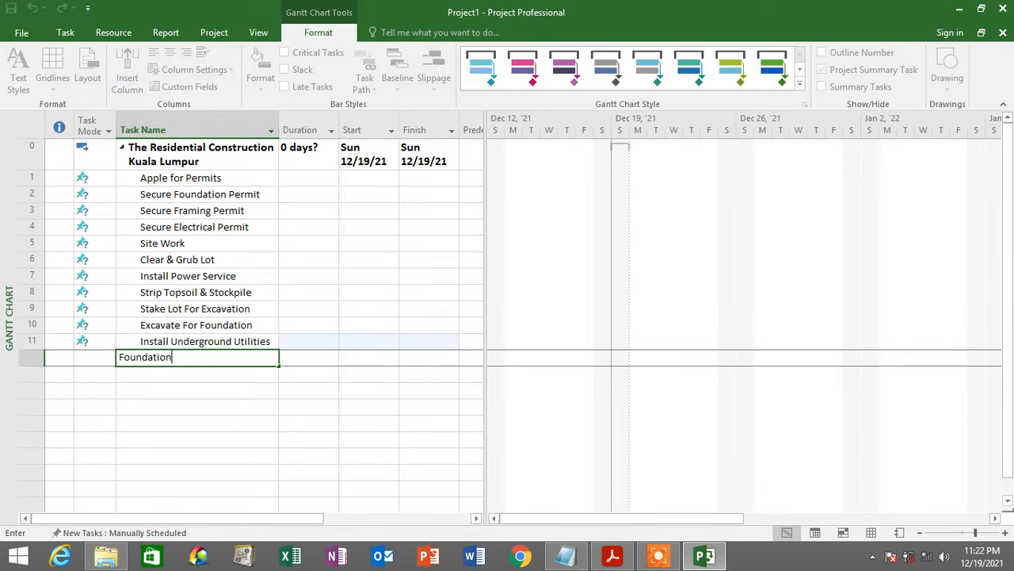
pyautogui.write('ion')
pyautogui.press('Return')
# Check the PDF for the first Foundation task and add "Form Basement Walls" as task 13.
pyautogui.click(612, 555)
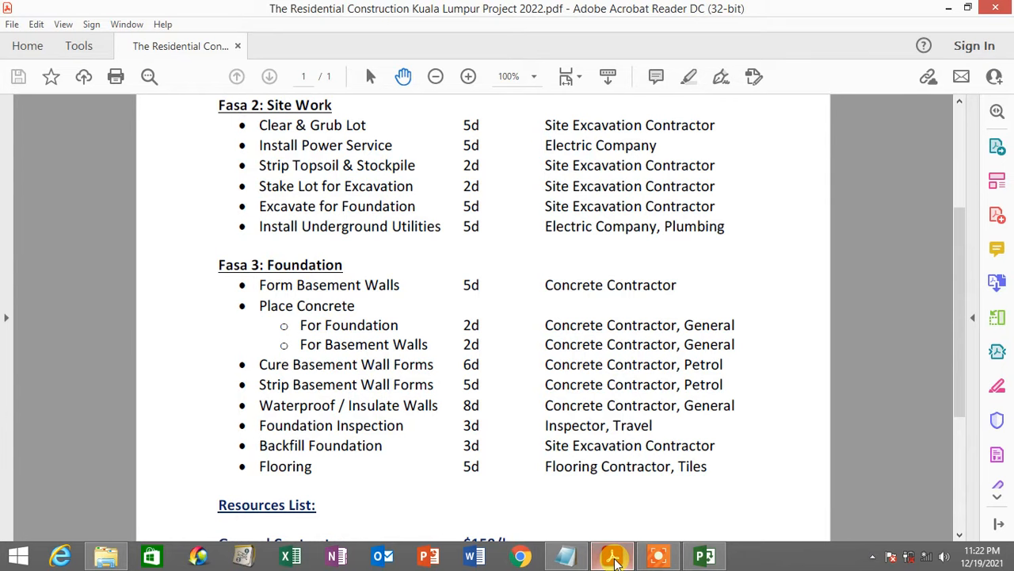
pyautogui.click(613, 557)
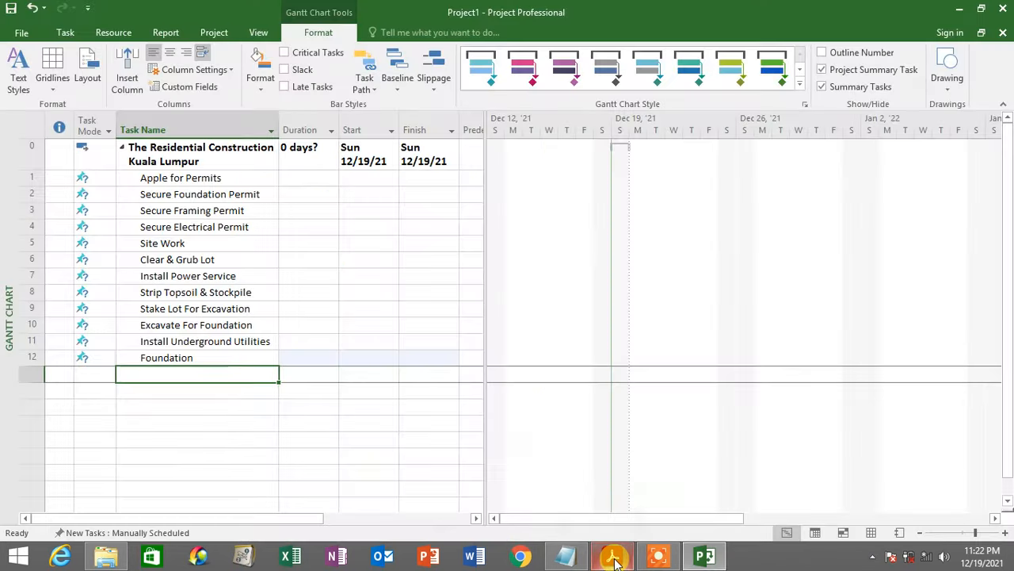
pyautogui.write('Form Basement')
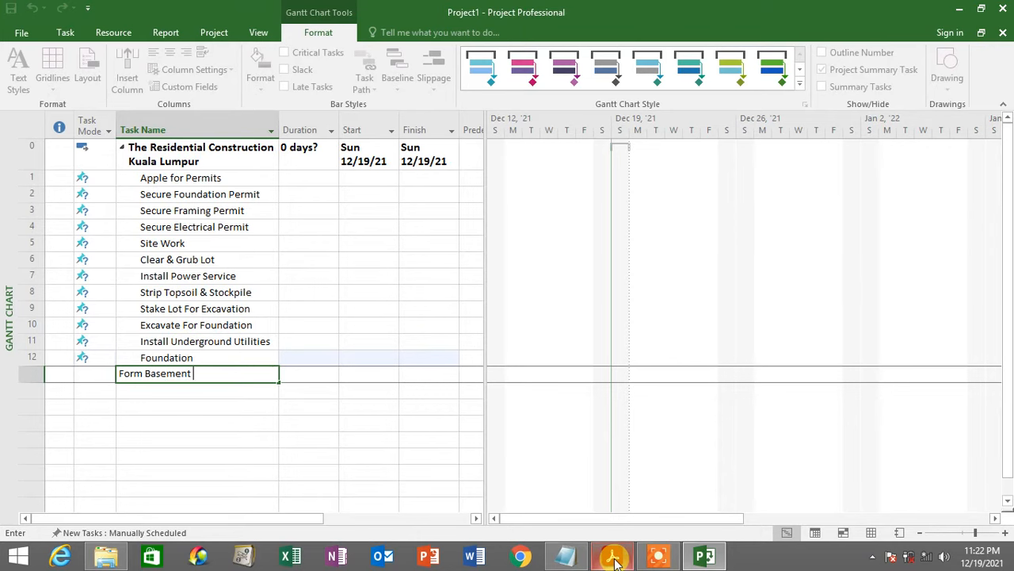
pyautogui.write(' Walls')
pyautogui.press('Return')
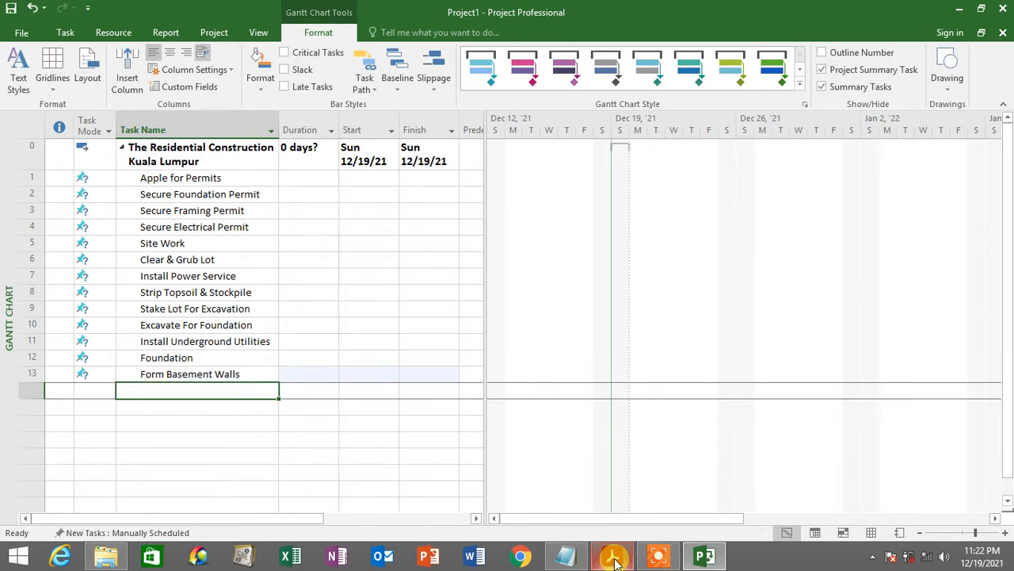
# Check the PDF for the second Foundation task and add "Place Concrete" as task 14.
pyautogui.click(613, 557)
pyautogui.click(612, 557)
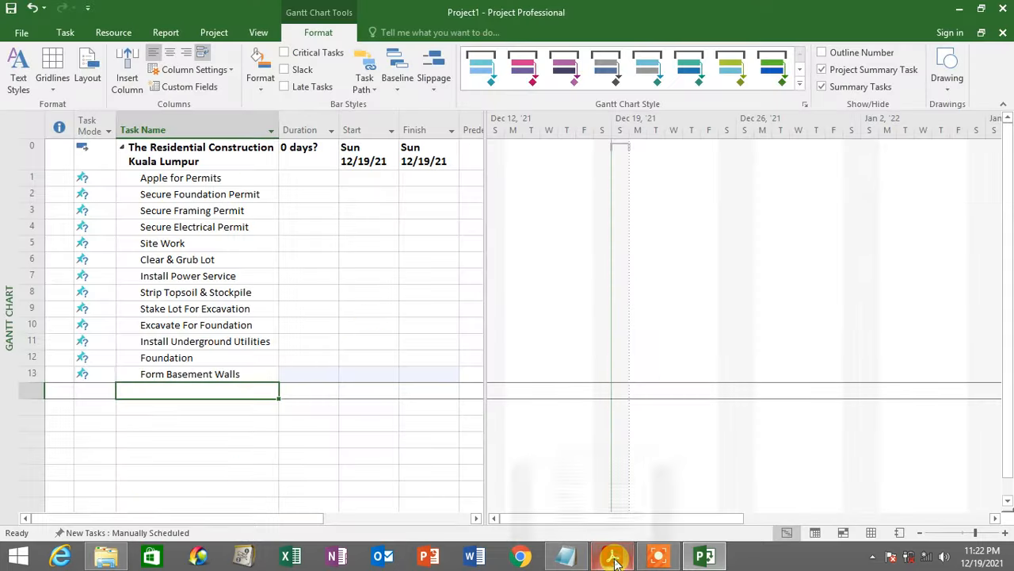
pyautogui.write('Place')
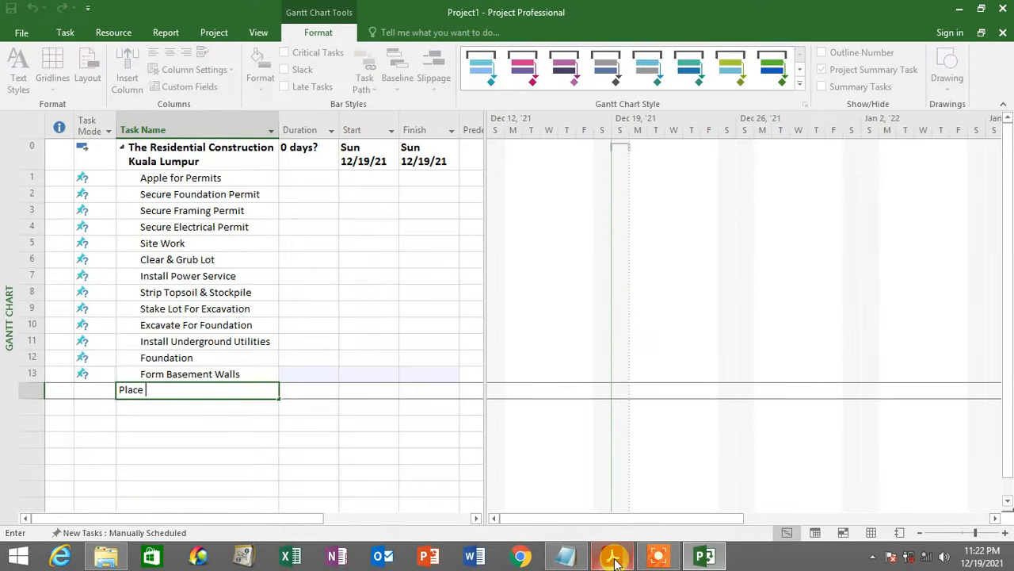
pyautogui.write(' Concrete')
pyautogui.press('Return')
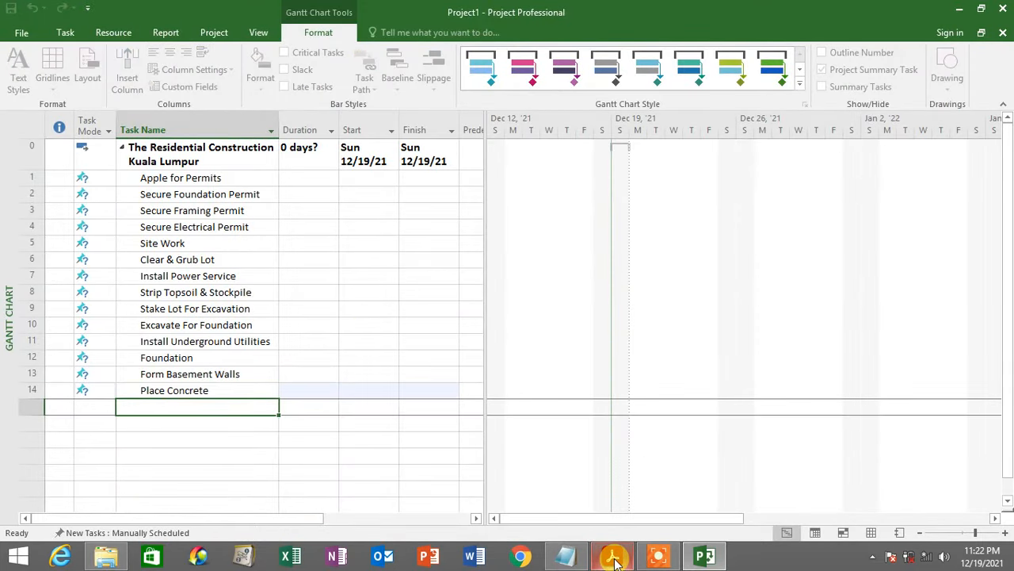
# Check the PDF for the two Place Concrete sub-items and add "For Foundation" and "For Basement Walls" as tasks 15 and 16.
pyautogui.scroll(-2, 487, 402)
pyautogui.click(613, 555)
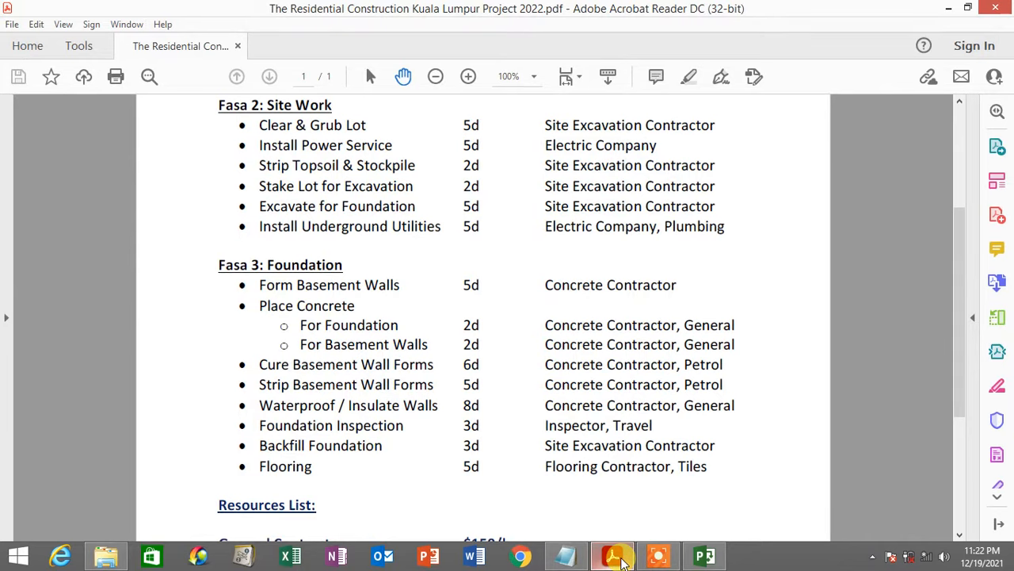
pyautogui.click(621, 560)
pyautogui.write('For')
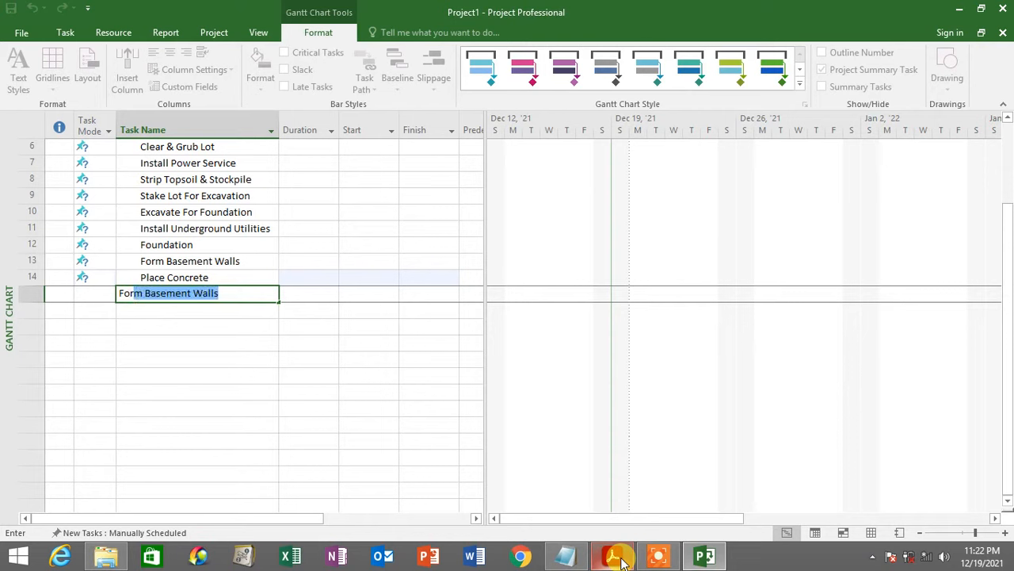
pyautogui.press('BackSpace')
pyautogui.write('Foundation')
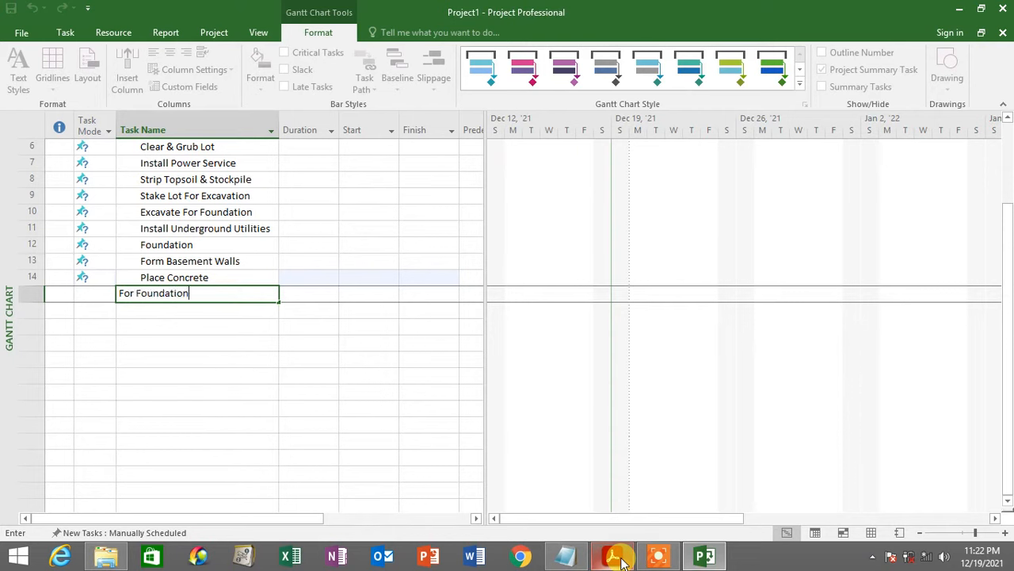
pyautogui.press('Return')
pyautogui.write('F')
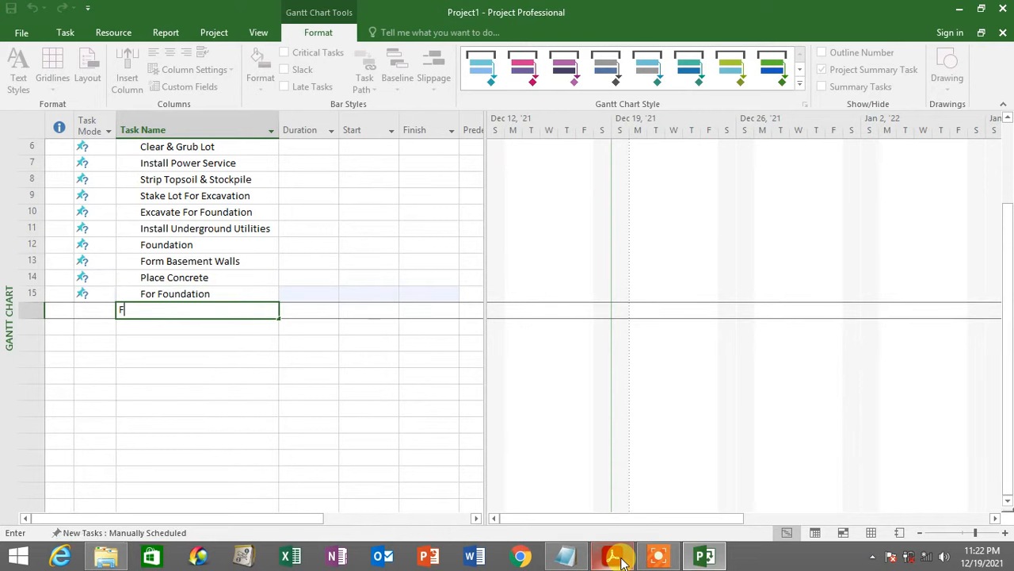
pyautogui.write('or Basement Walls')
pyautogui.press('Return')
# Check the PDF for the Foundation task after Place Concrete and add "Cure Basement Wall Forms" as task 17.
pyautogui.click(615, 556)
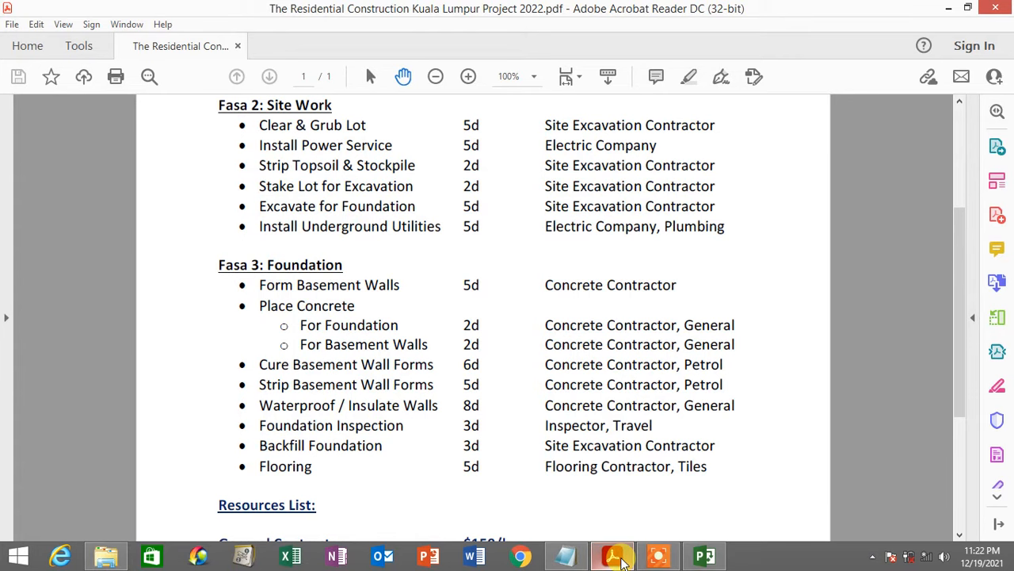
pyautogui.click(615, 556)
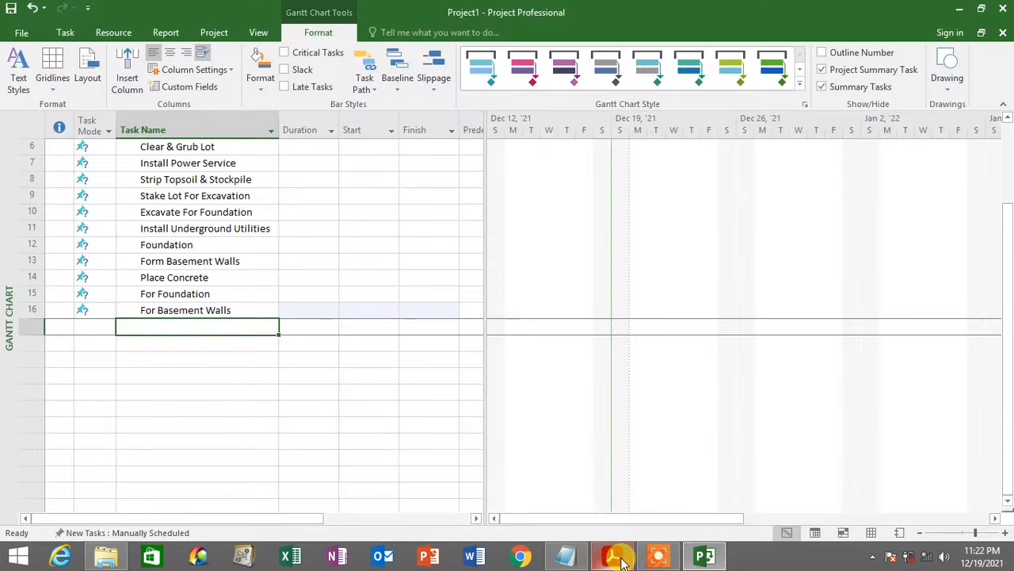
pyautogui.write('Cure Basement W')
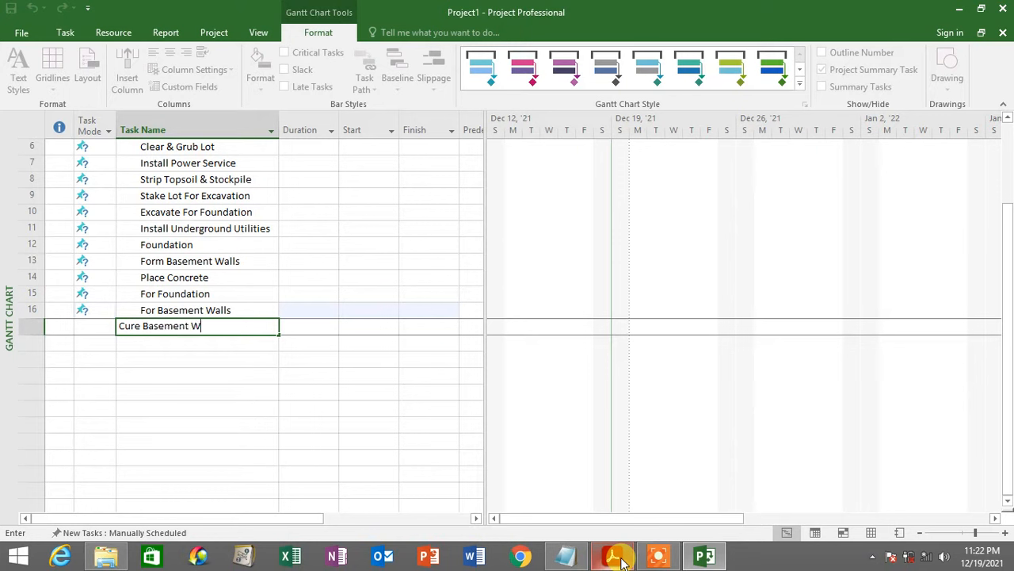
pyautogui.write('all Forms')
pyautogui.press('Return')
# Check the PDF for the next Foundation task and add "Strip Basement Wall Forms" as task 18.
pyautogui.click(615, 556)
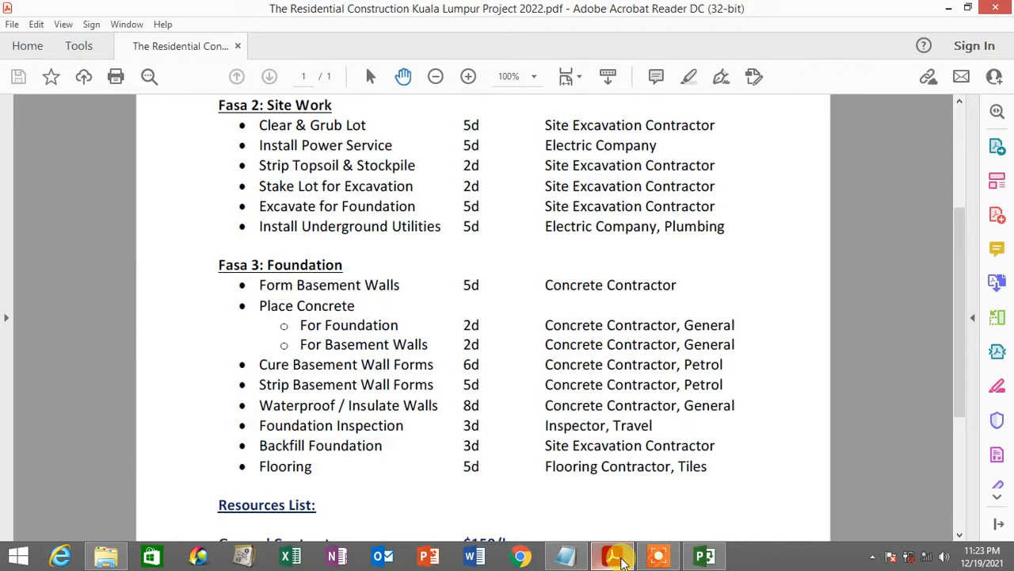
pyautogui.click(621, 560)
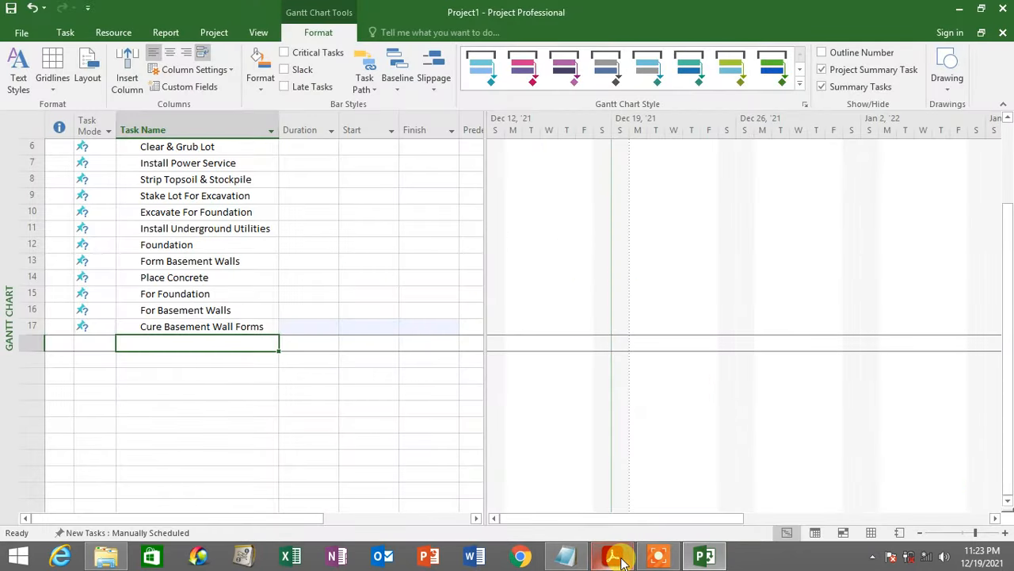
pyautogui.write('Strip B')
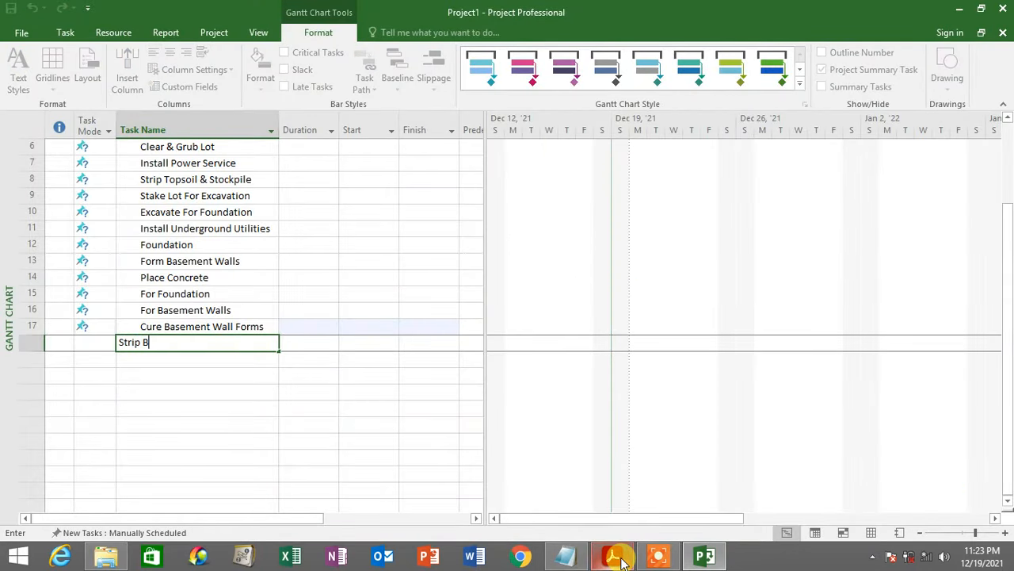
pyautogui.write('asement Wall Forms')
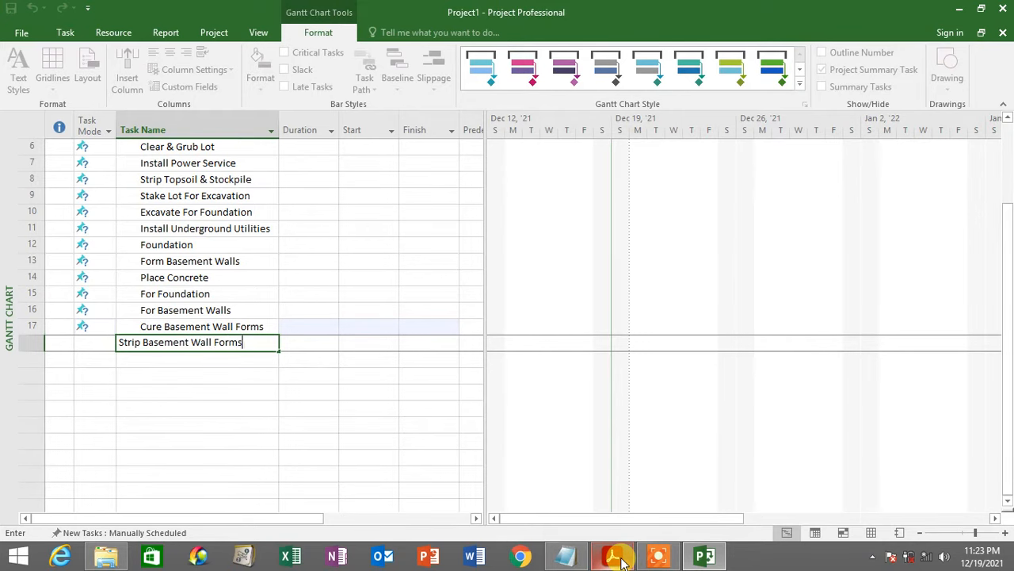
pyautogui.press('Return')
# Check the PDF for the following Foundation task and add "Waterproof / Insulate Walls" as task 19.
pyautogui.click(614, 557)
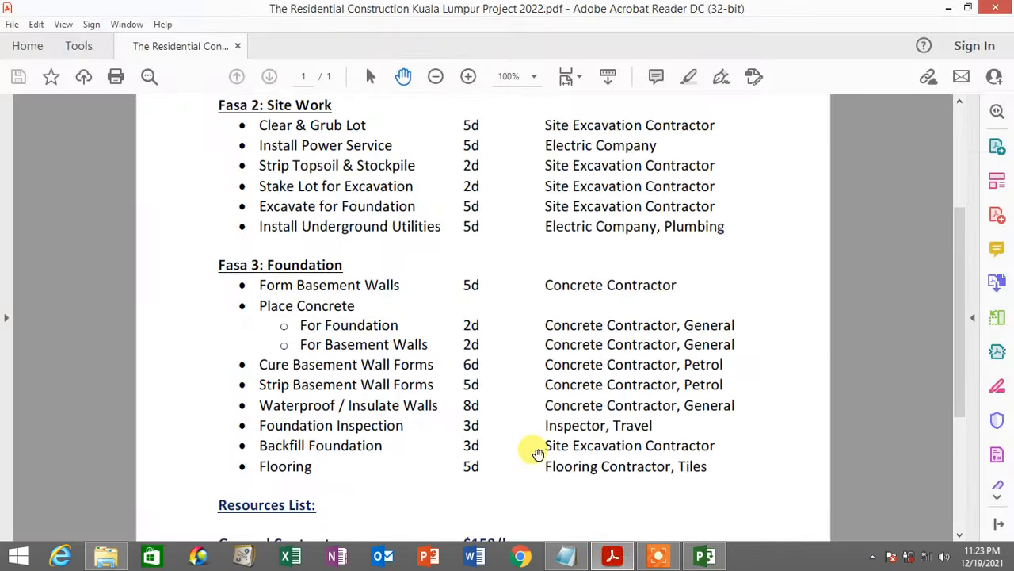
pyautogui.click(612, 553)
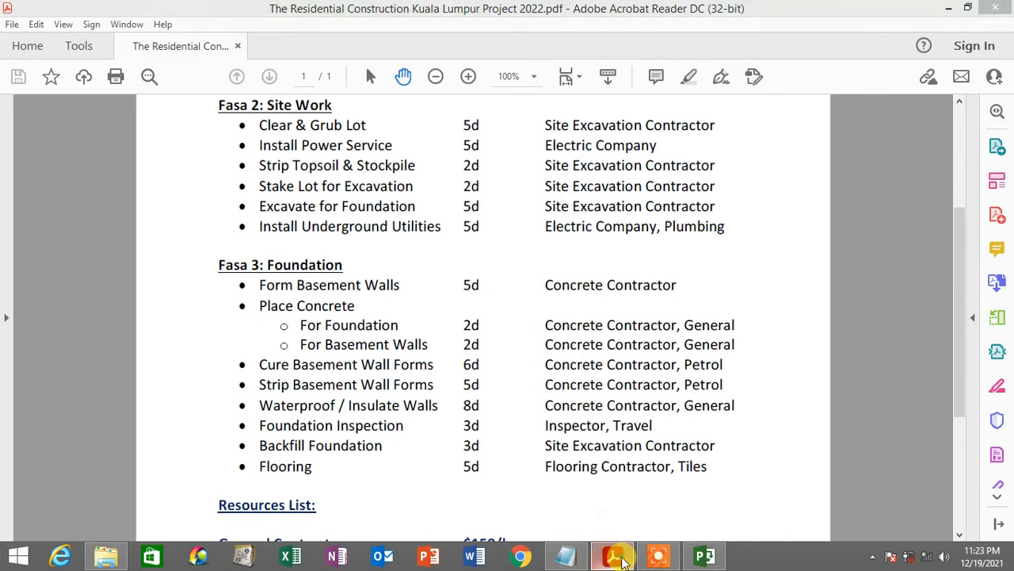
pyautogui.write('Water')
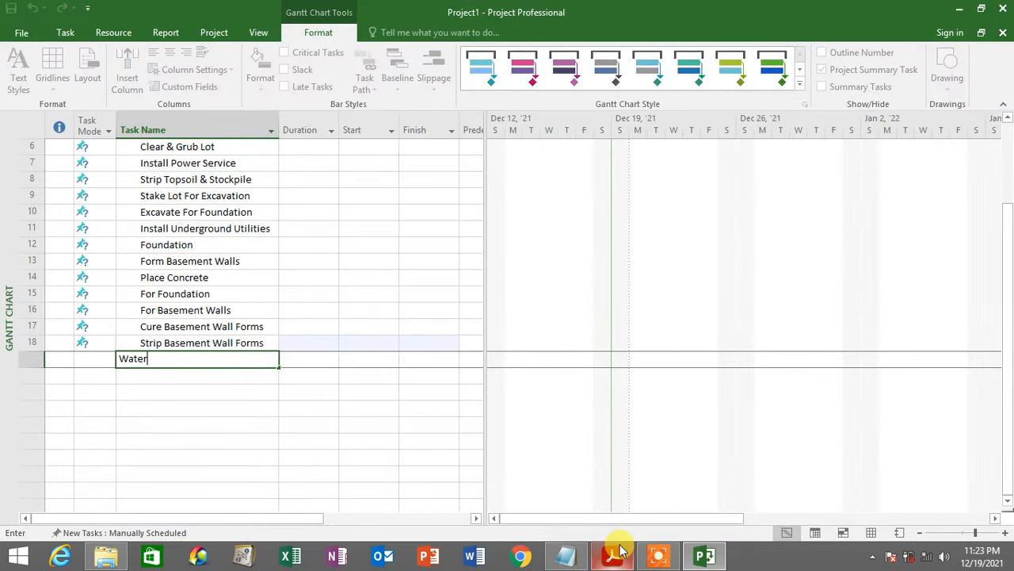
pyautogui.write('proof')
pyautogui.write('/ Insulate Wall')
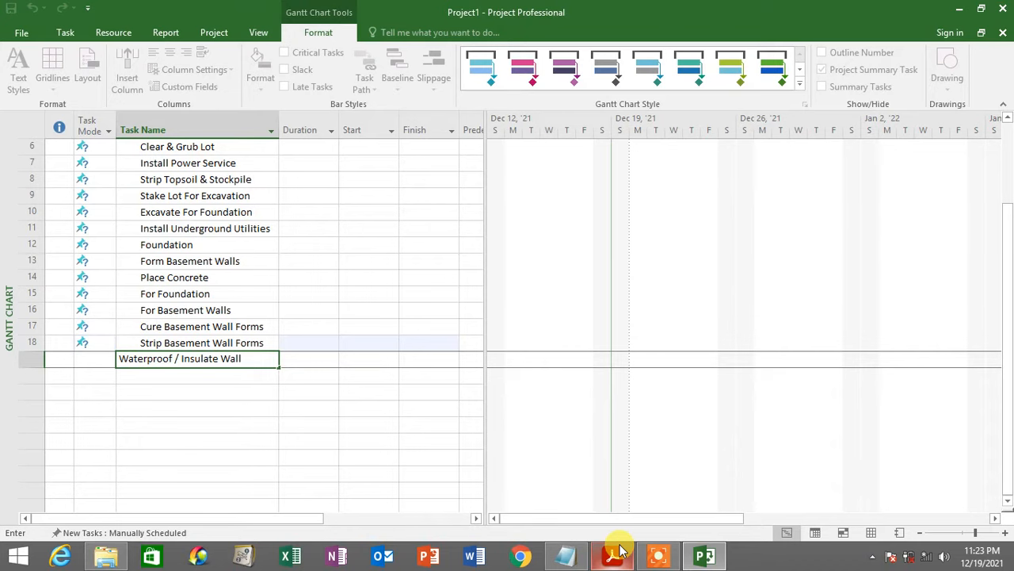
pyautogui.write('s')
pyautogui.press('Return')
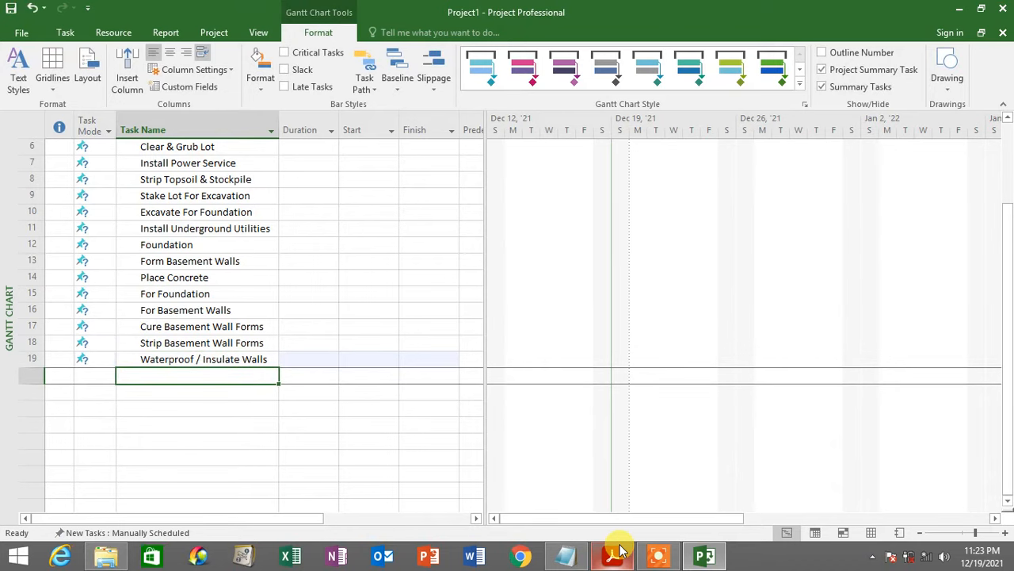
# Check the PDF for the task after Waterproof / Insulate Walls and add "Foundation Inspection" as task 20.
pyautogui.click(617, 553)
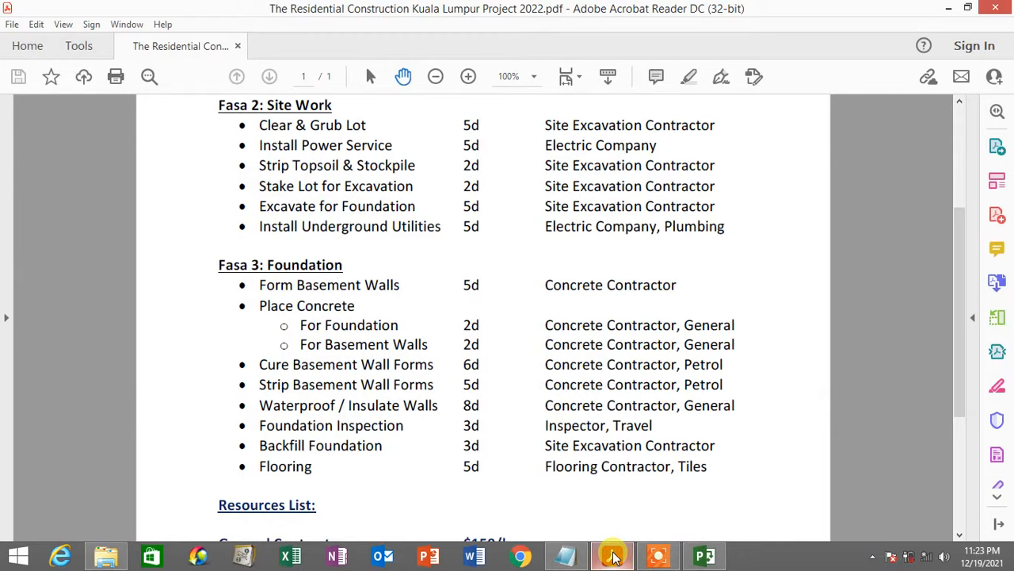
pyautogui.click(613, 553)
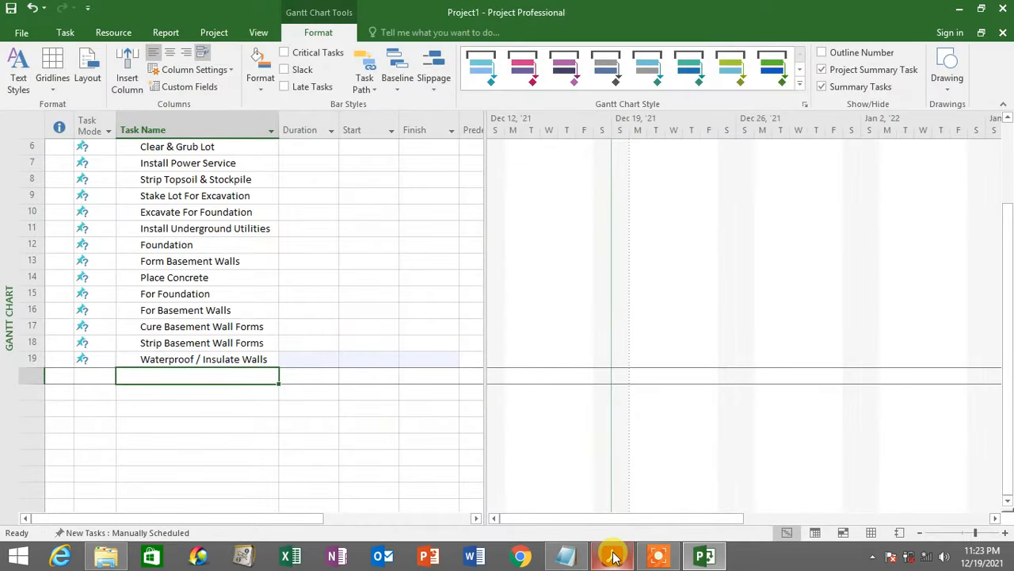
pyautogui.write('Foundation Inspection')
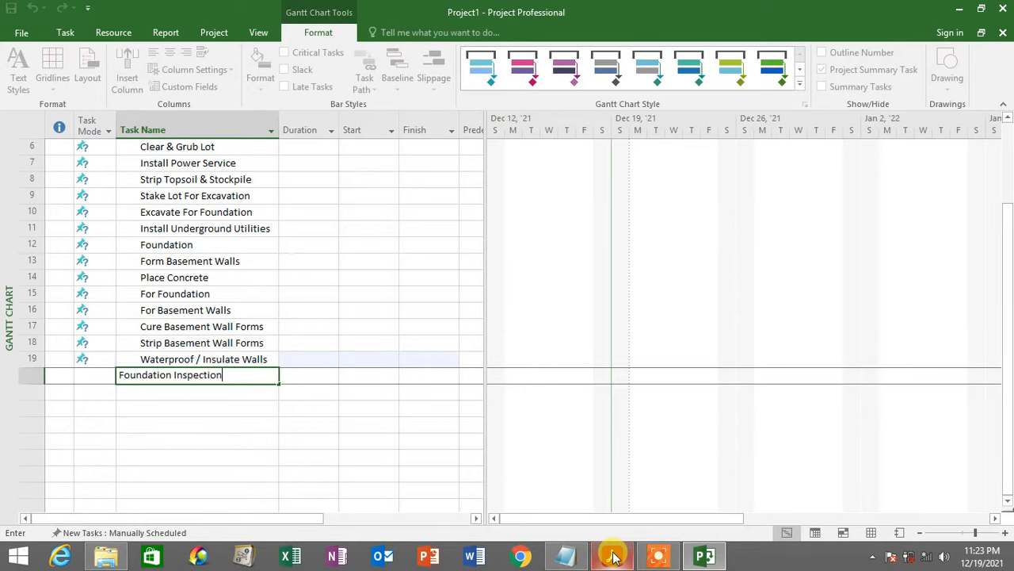
pyautogui.press('Return')
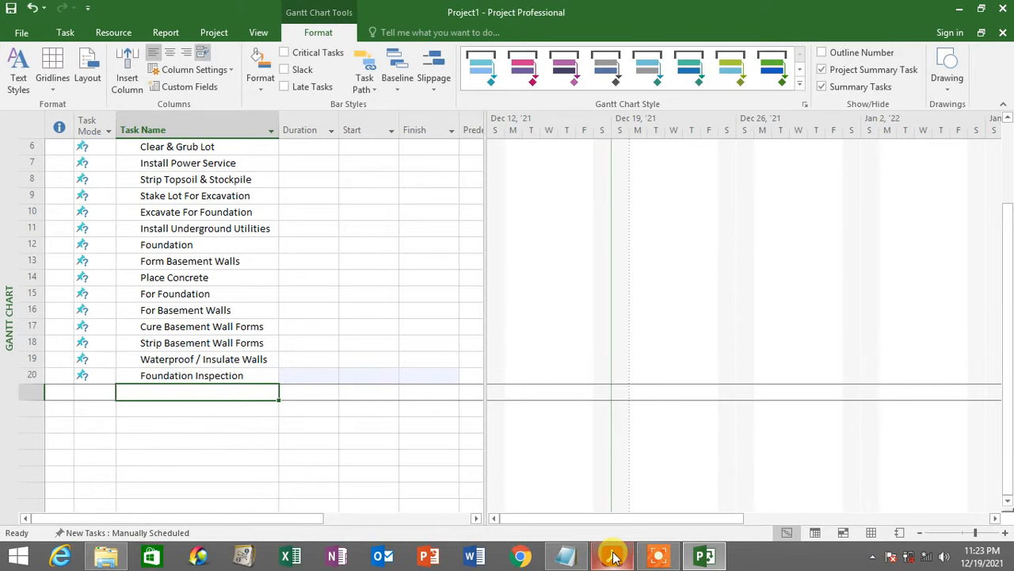
# Check the PDF for the last two Foundation tasks and add "Backfill Foundation" as task 21, followed by "Flooring".
pyautogui.click(612, 553)
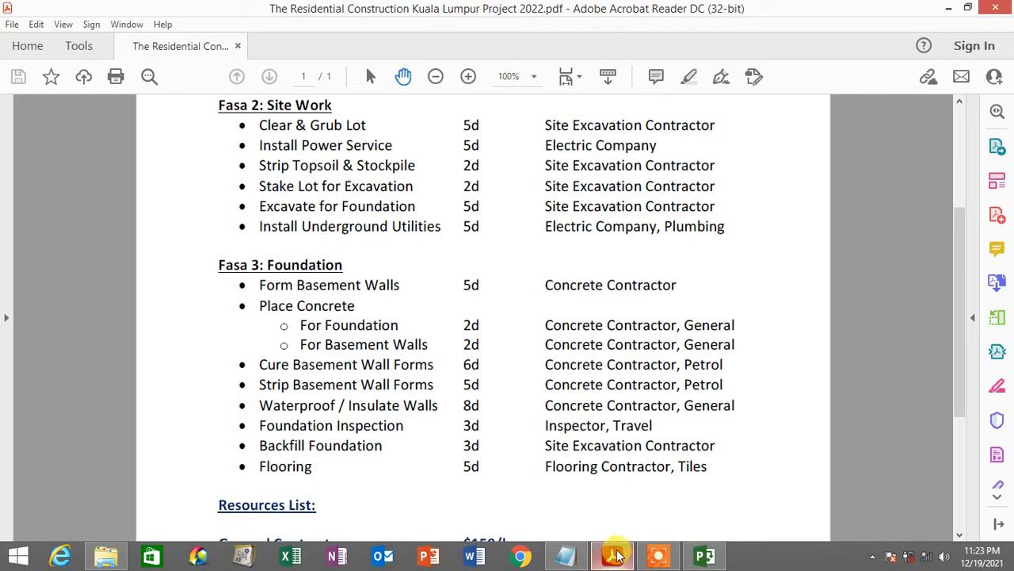
pyautogui.scroll(-2, 354, 435)
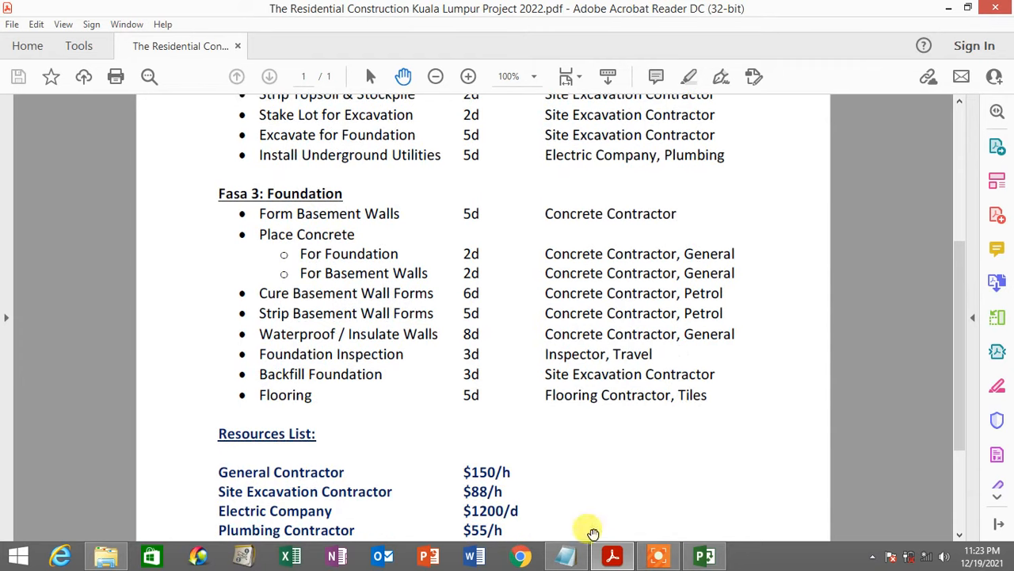
pyautogui.click(622, 558)
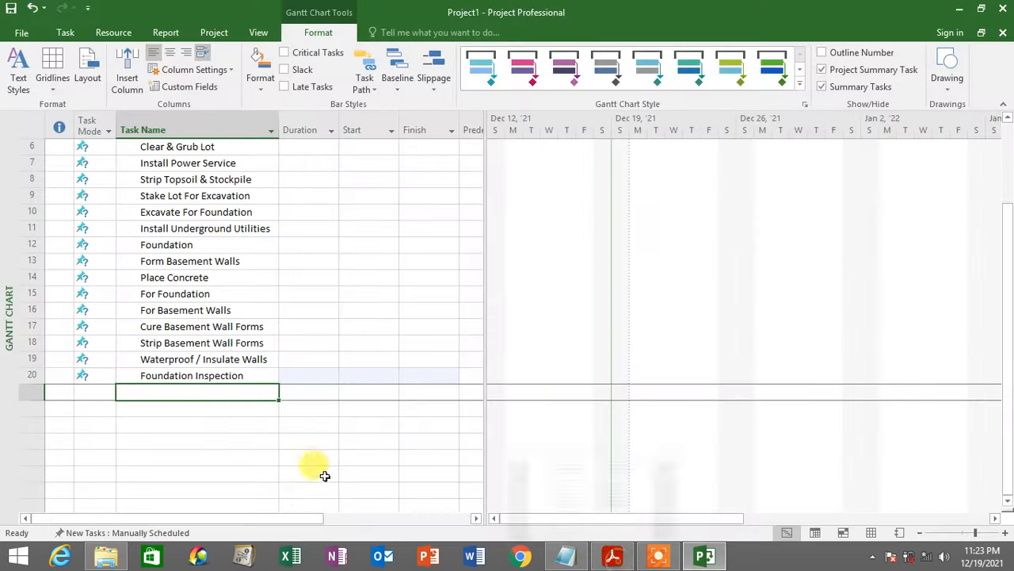
pyautogui.write('Backfill F')
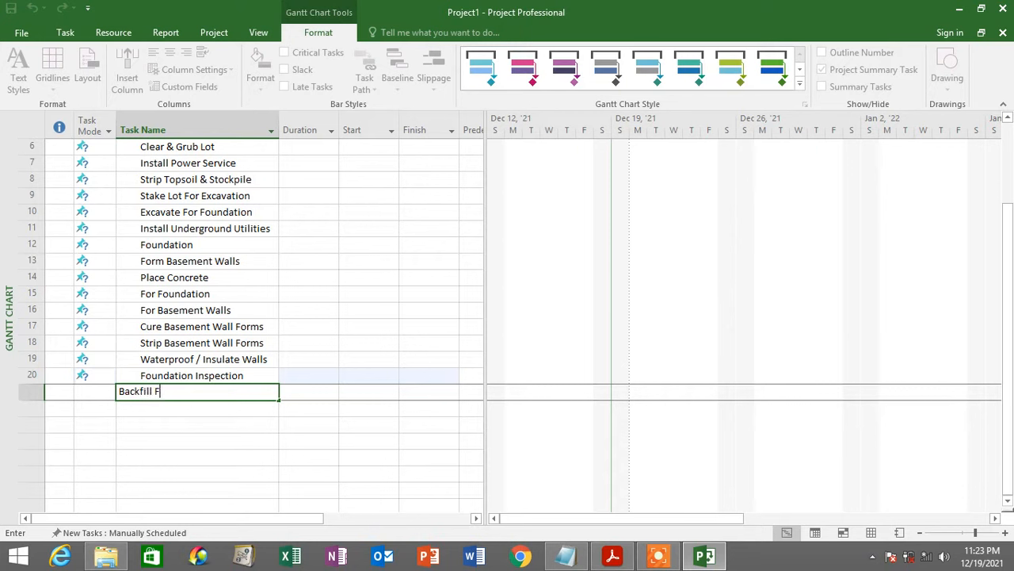
pyautogui.write('oundation')
pyautogui.press('Return')
pyautogui.write('Floori')
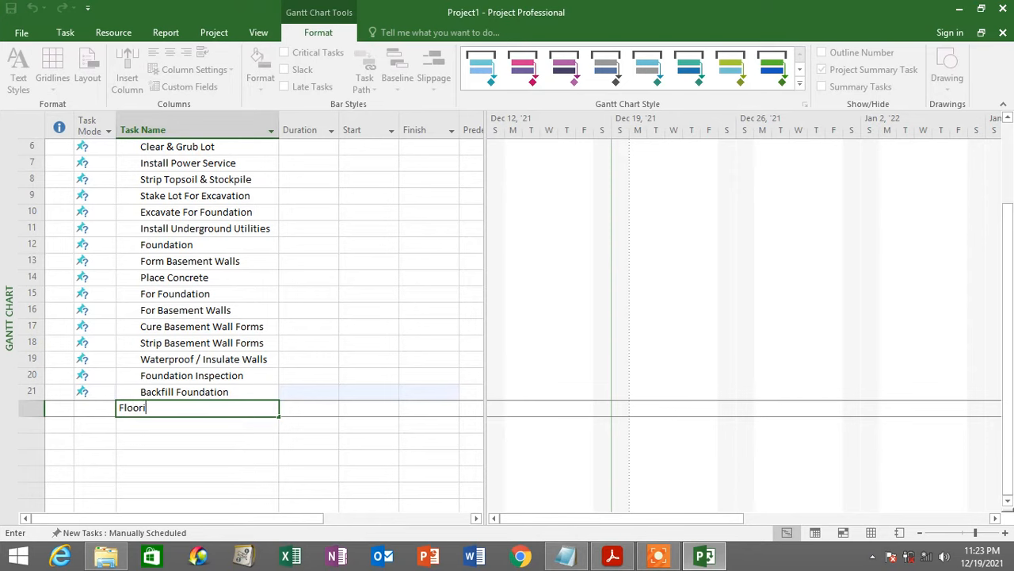
pyautogui.write('ng')
pyautogui.press('Return')
# Switch to the PDF, shrink its window beside the plan, and compare its three phases with the entered task names through Flooring.
pyautogui.scroll(3, 277, 442)
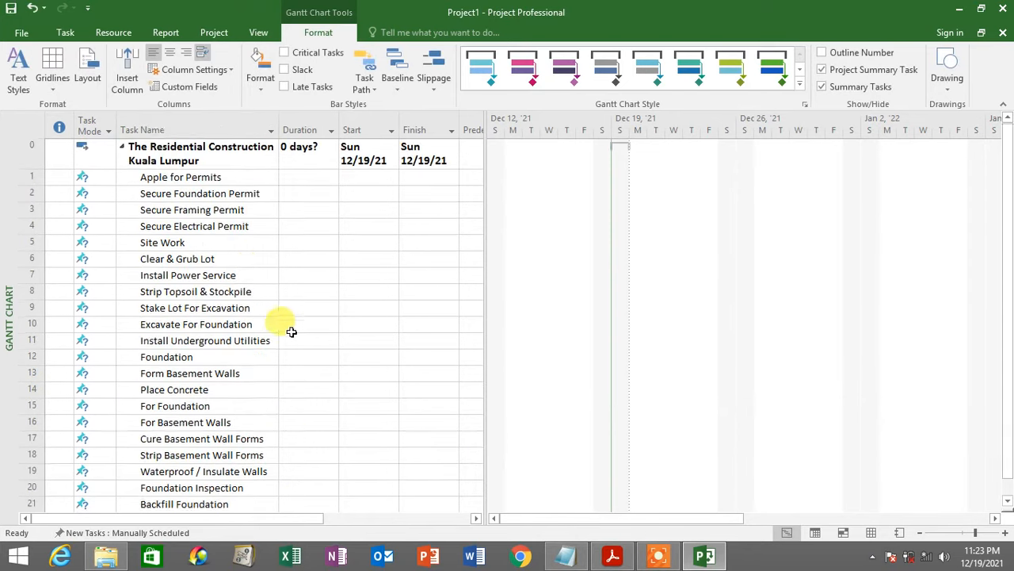
pyautogui.click(612, 556)
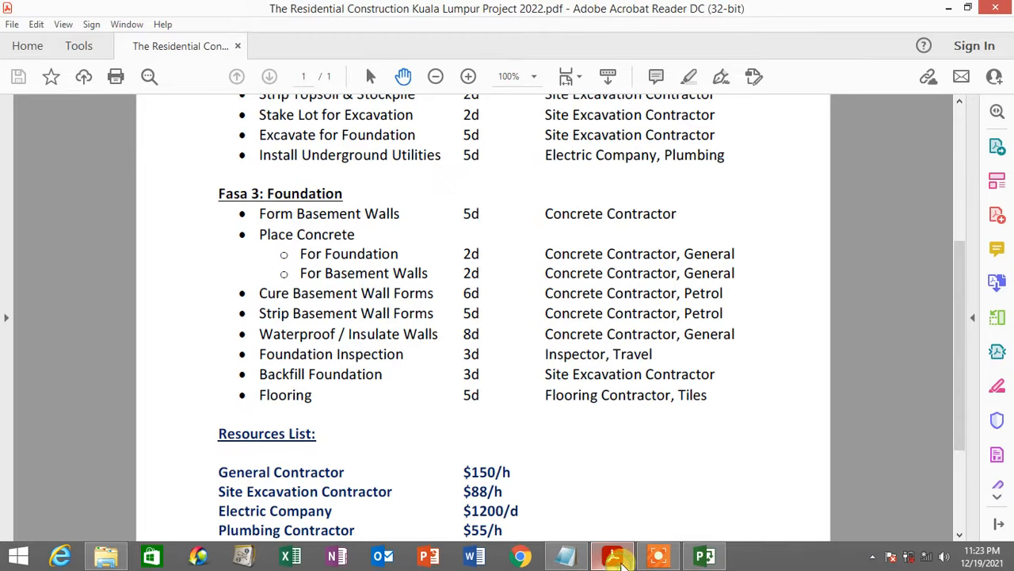
pyautogui.click(968, 8)
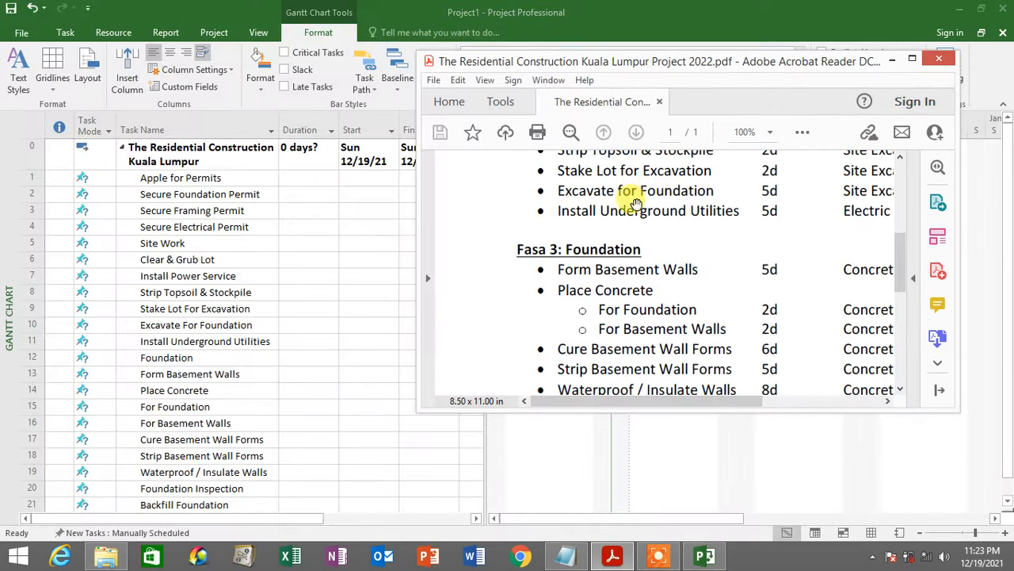
pyautogui.scroll(2, 633, 206)
pyautogui.scroll(4, 632, 216)
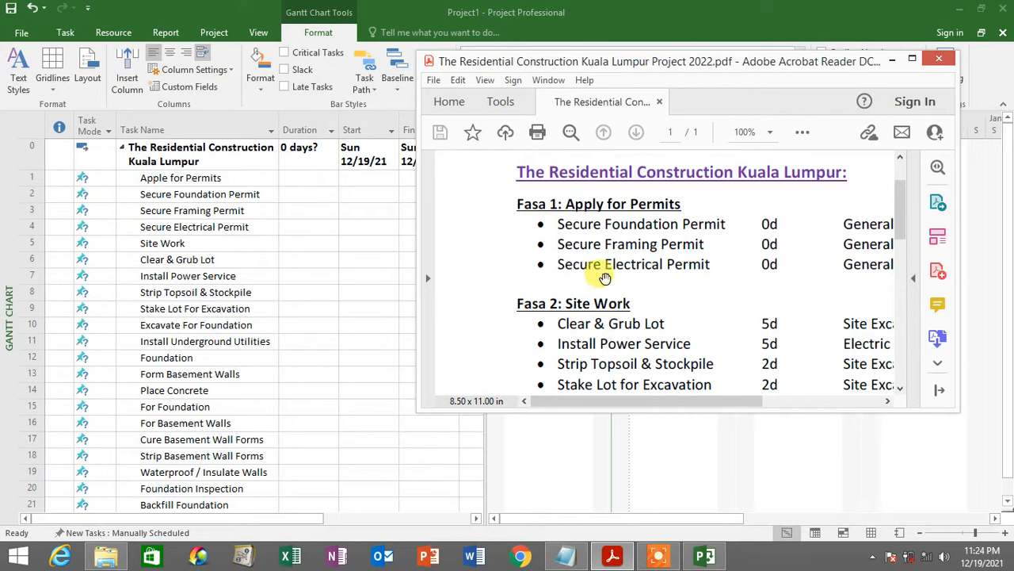
pyautogui.scroll(-2, 607, 269)
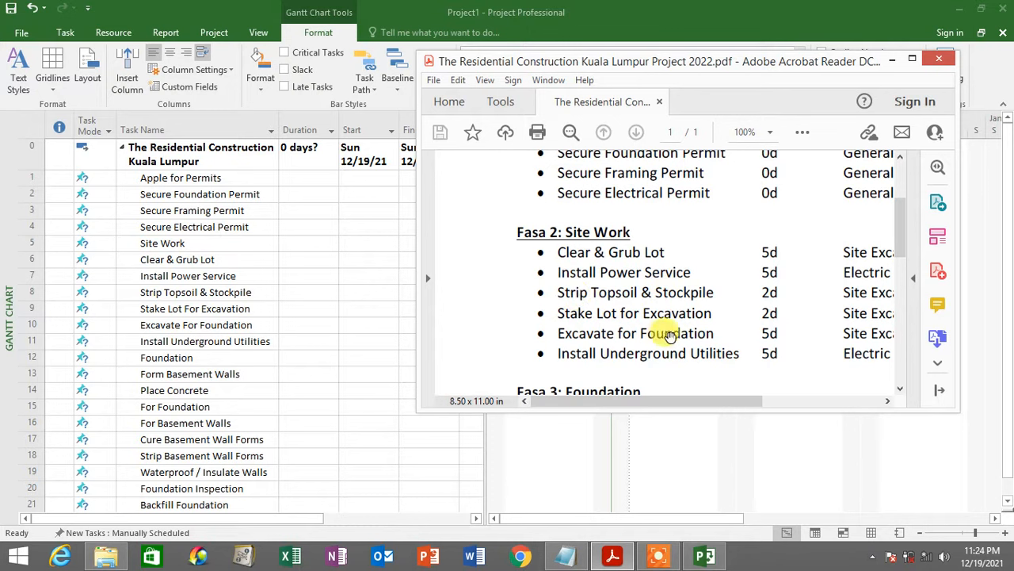
pyautogui.scroll(-1, 670, 336)
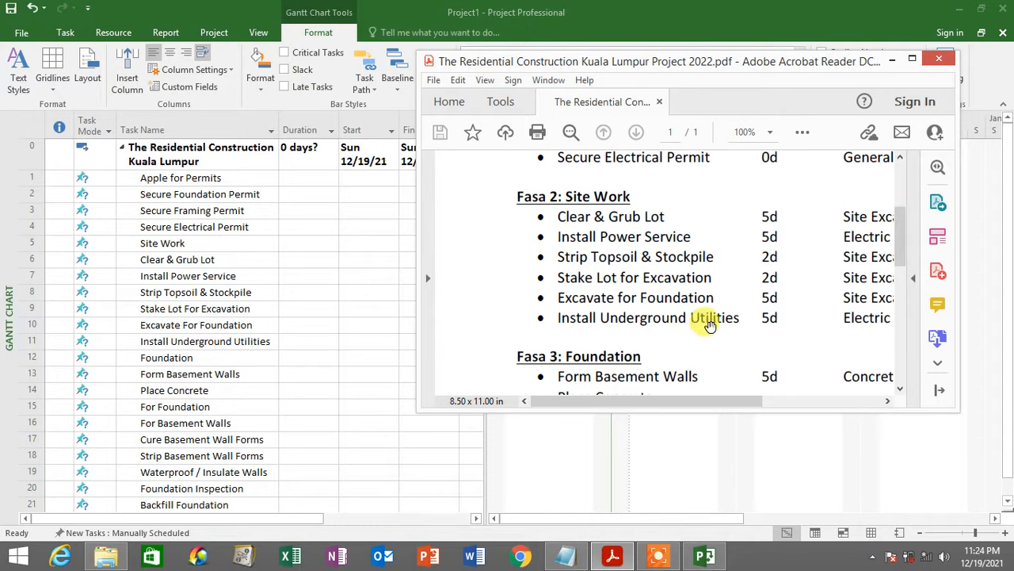
pyautogui.scroll(-1, 706, 325)
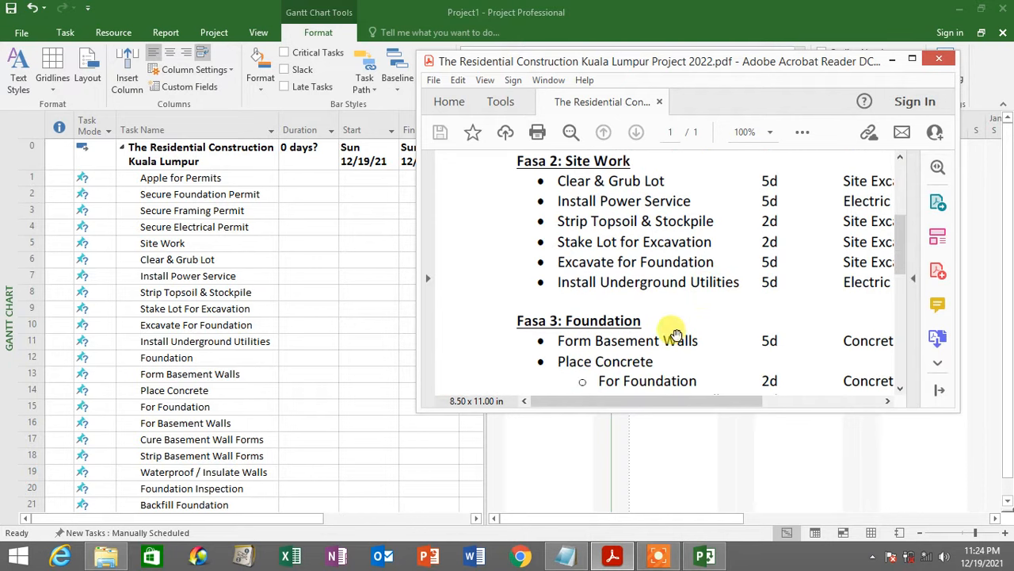
pyautogui.scroll(-1, 634, 331)
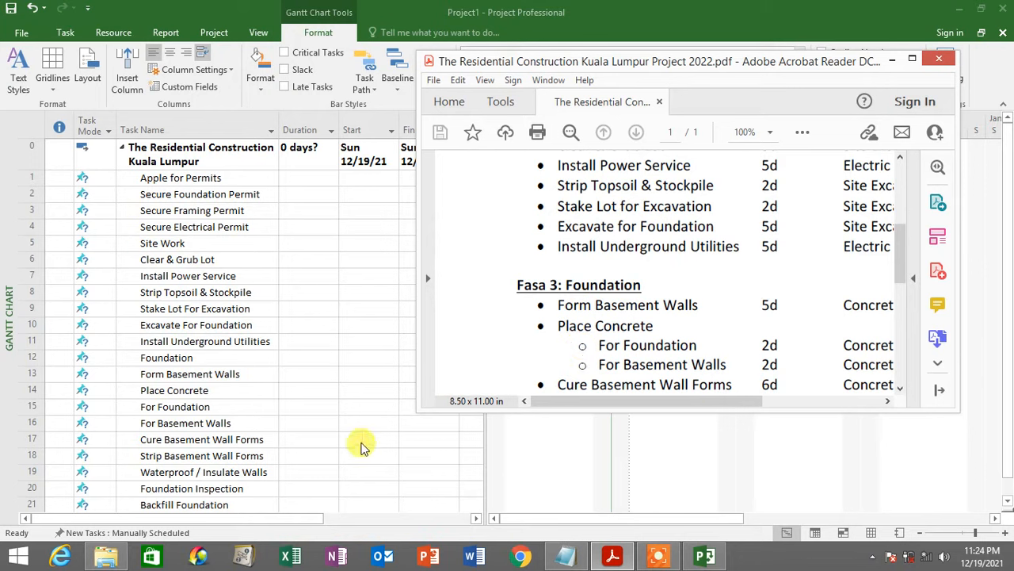
pyautogui.scroll(-1, 596, 341)
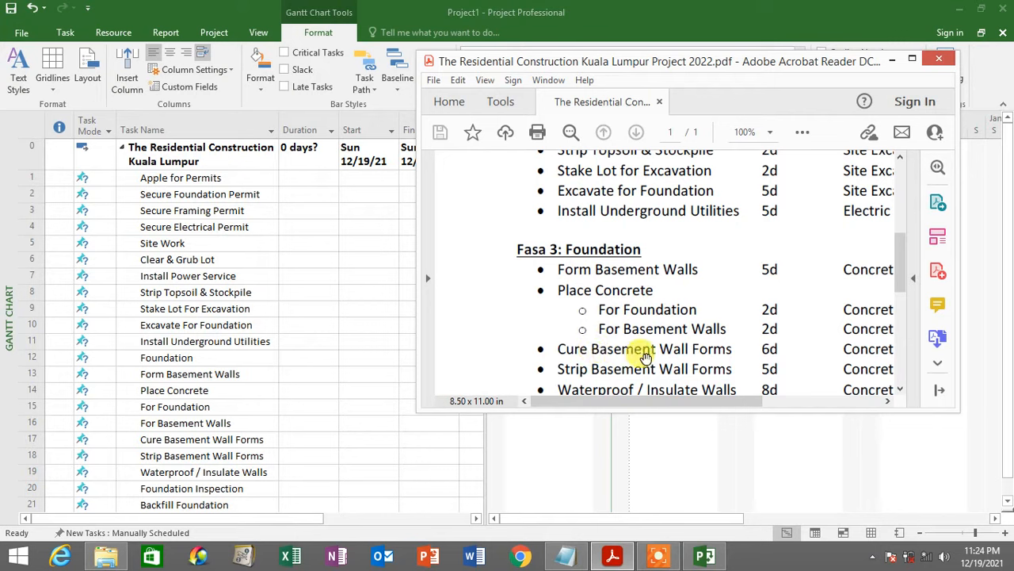
pyautogui.scroll(-1, 610, 364)
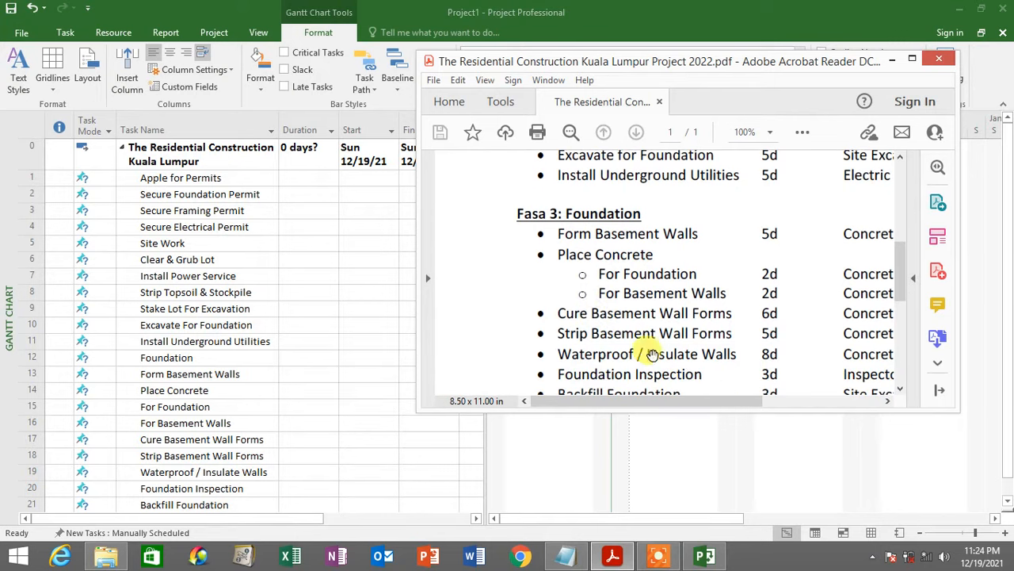
pyautogui.scroll(-1, 649, 357)
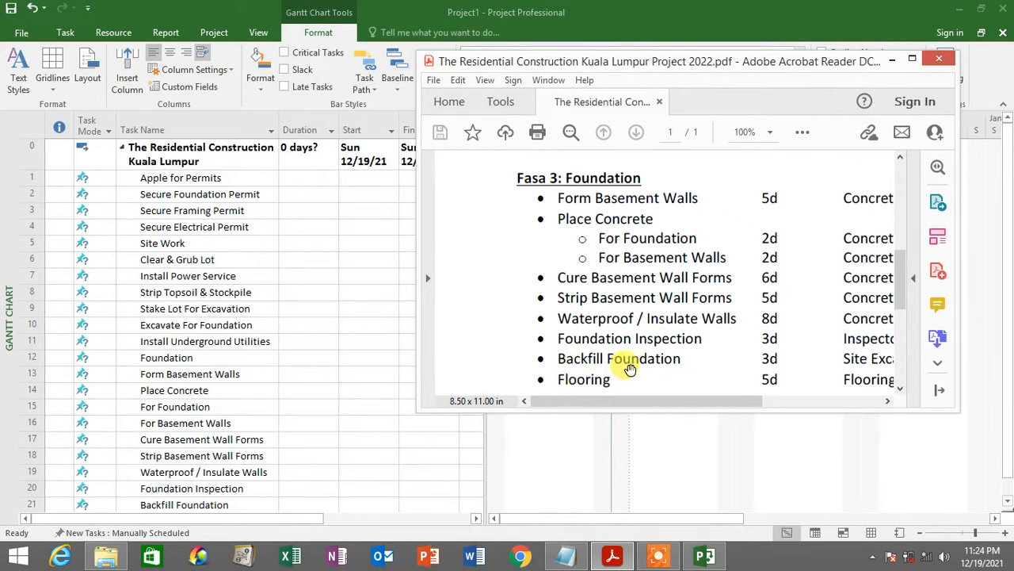
pyautogui.click(356, 357)
pyautogui.scroll(-2, 237, 397)
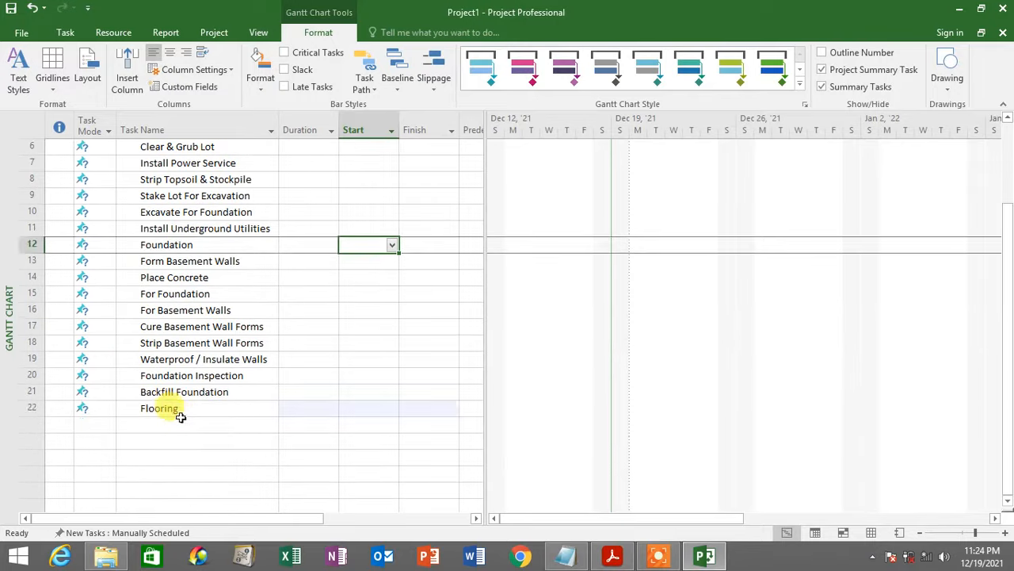
# Review the entered task list as a whole and check the PDF's phase headings for which tasks belong under each.
pyautogui.click(180, 415)
pyautogui.scroll(3, 272, 420)
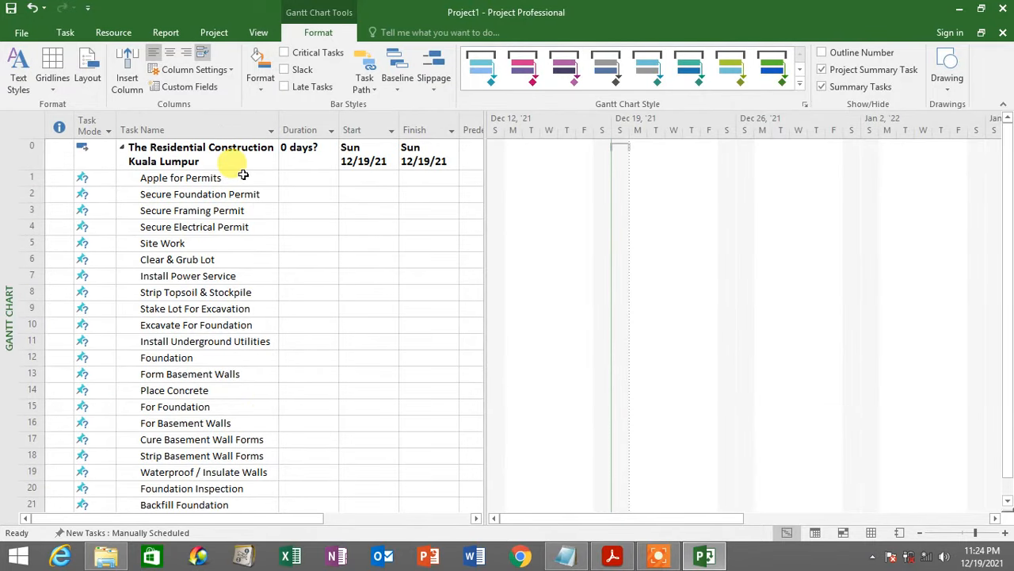
pyautogui.moveTo(244, 176); pyautogui.dragTo(242, 227)
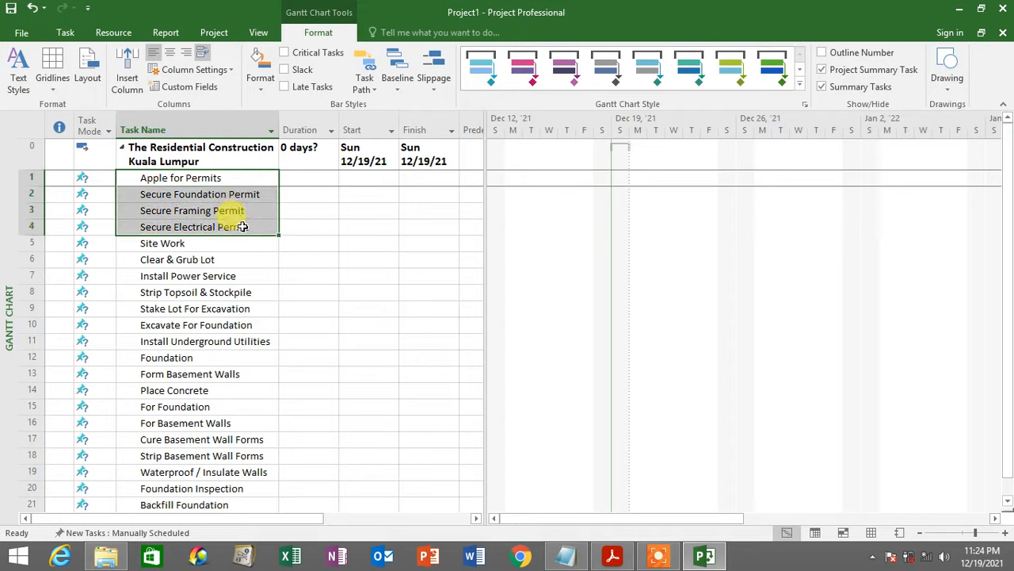
pyautogui.moveTo(243, 226); pyautogui.dragTo(236, 442)
pyautogui.scroll(1, 235, 443)
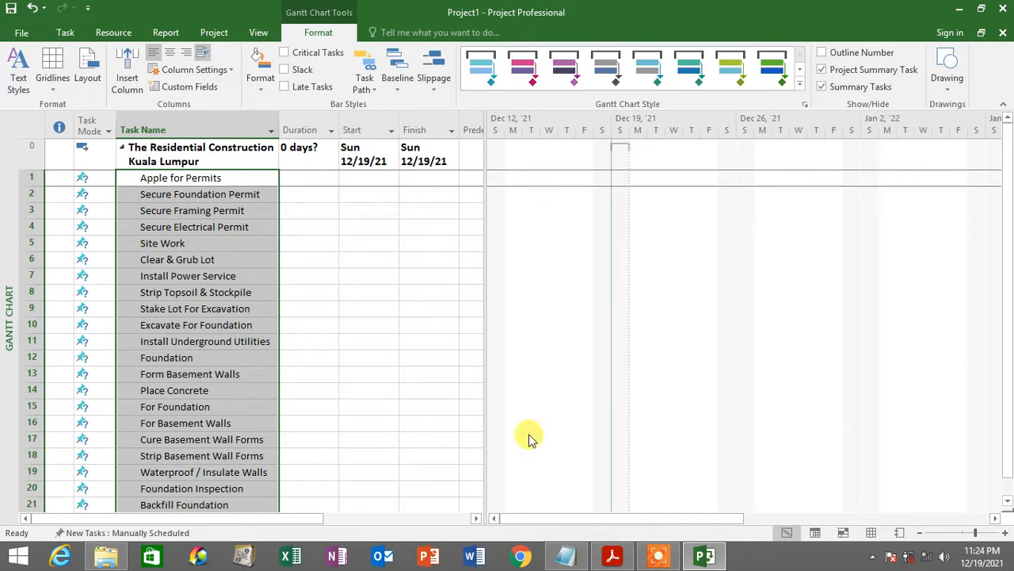
pyautogui.click(581, 537)
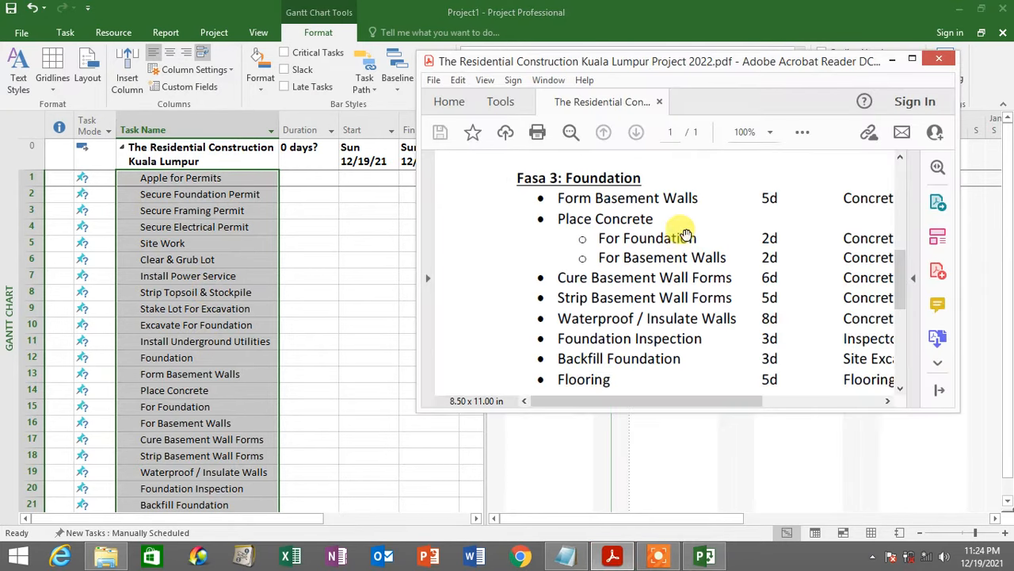
pyautogui.scroll(5, 666, 226)
pyautogui.scroll(1, 670, 228)
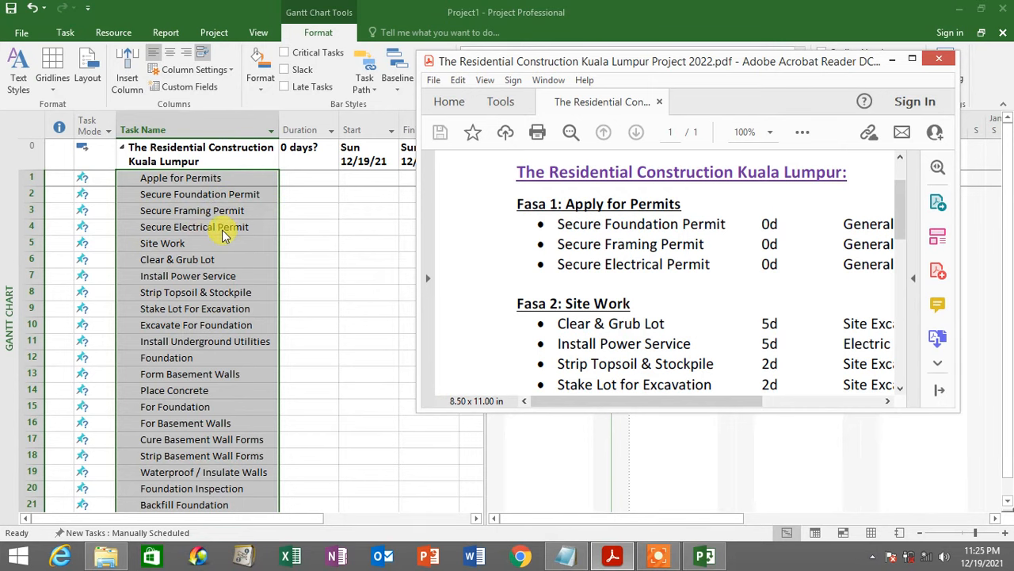
pyautogui.click(893, 59)
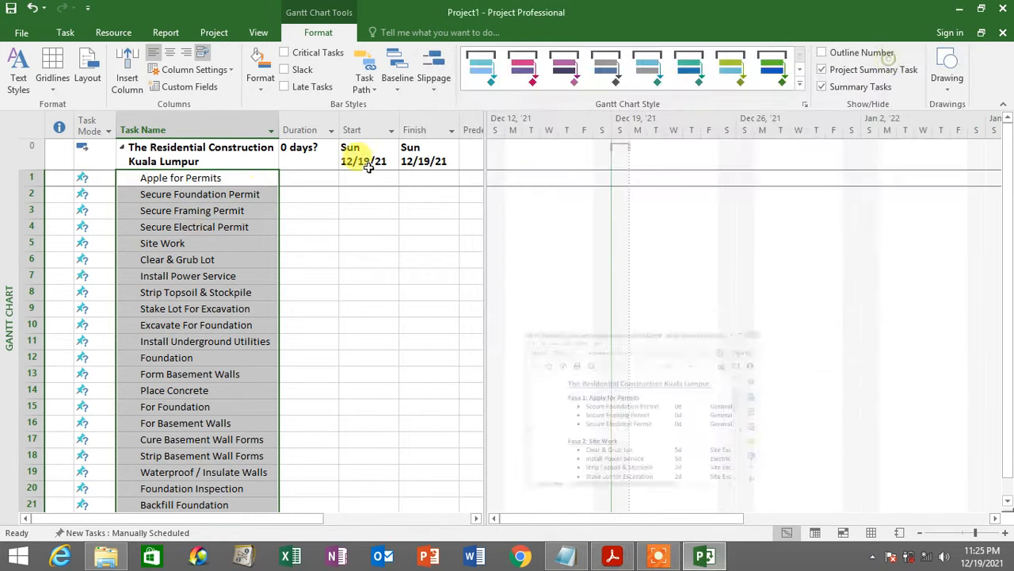
# Indent Secure Foundation Permit, Secure Framing Permit and Secure Electrical Permit as subtasks of Apple for Permits.
pyautogui.click(210, 182)
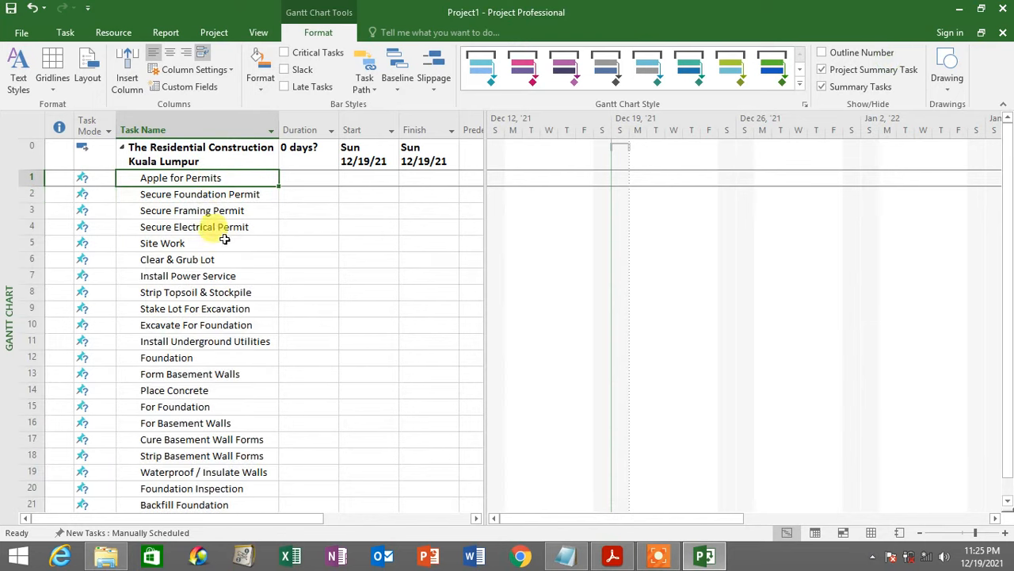
pyautogui.click(66, 32)
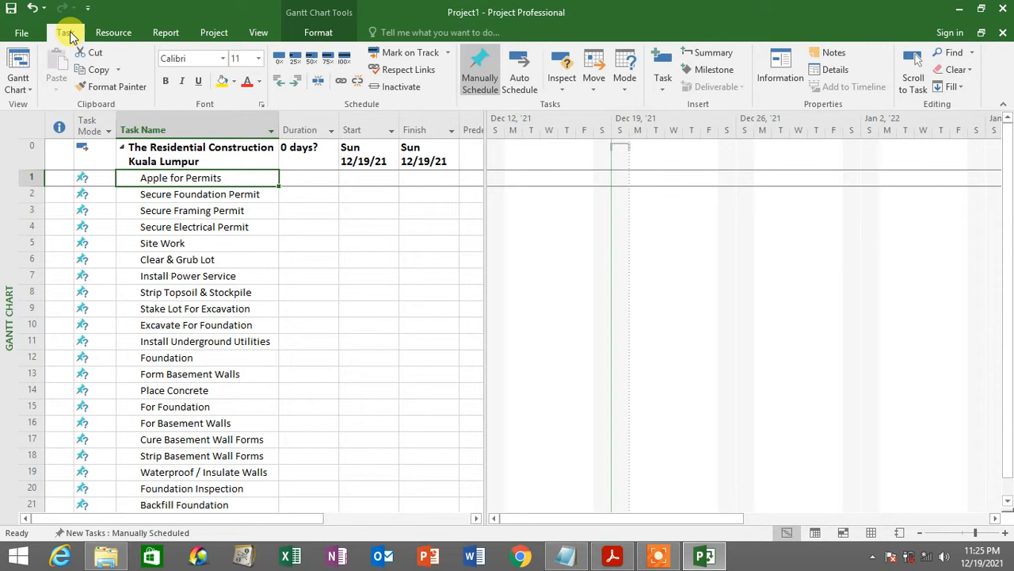
pyautogui.click(177, 227)
pyautogui.moveTo(196, 194); pyautogui.dragTo(196, 228)
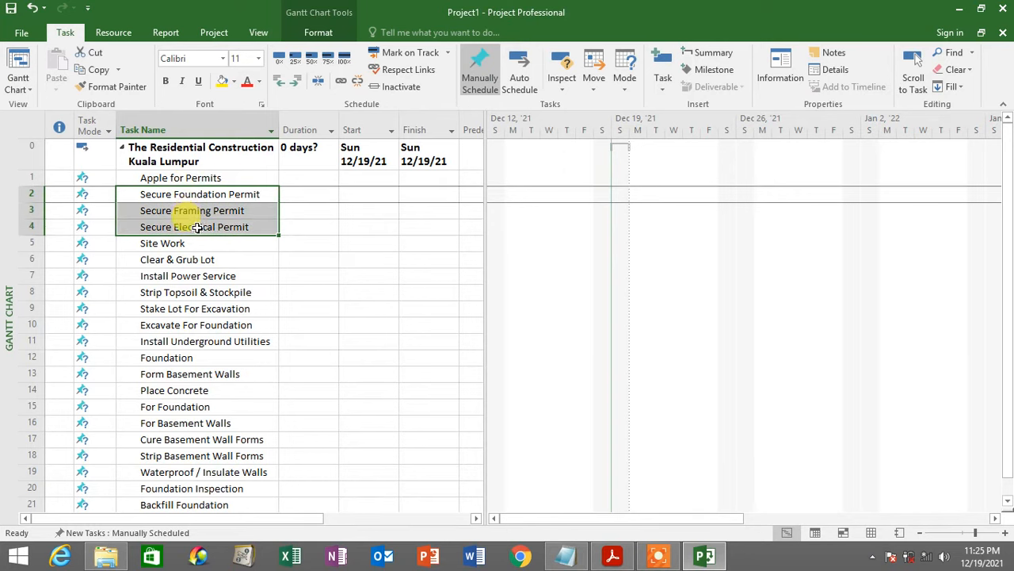
pyautogui.click(295, 88)
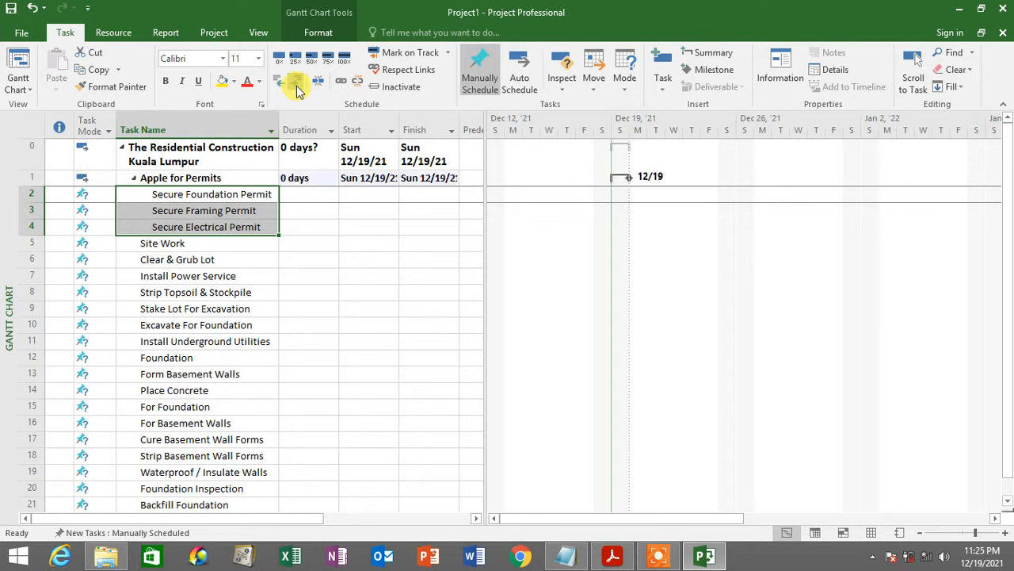
# Outdent the three permit tasks to the same level as Apple for Permits.
pyautogui.click(184, 226)
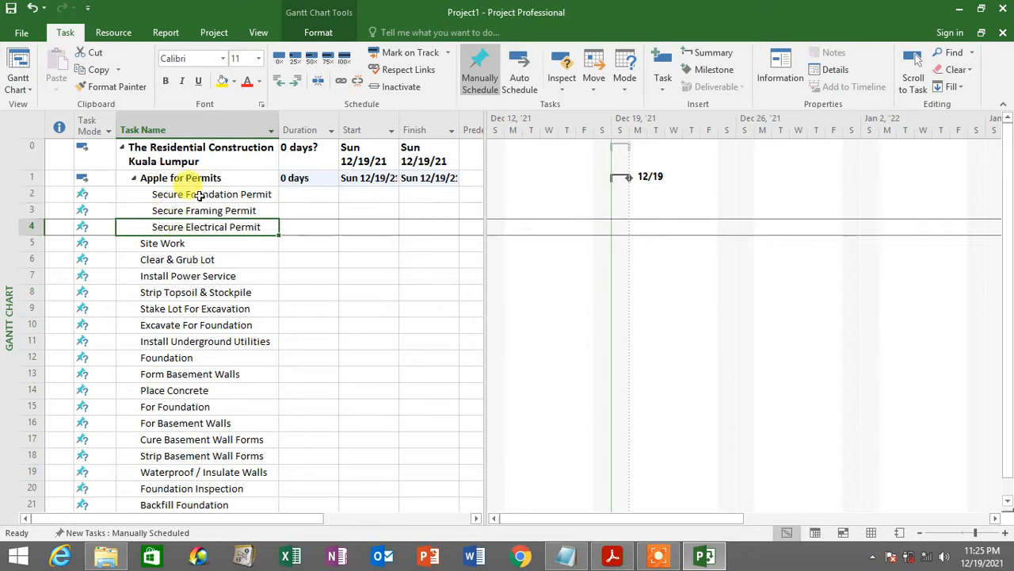
pyautogui.moveTo(200, 195); pyautogui.dragTo(198, 229)
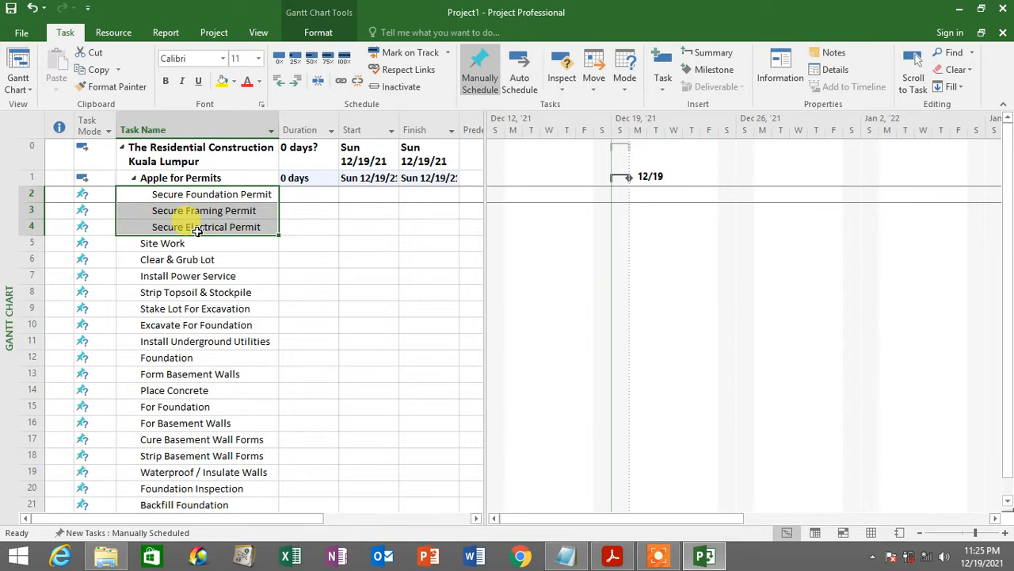
pyautogui.click(189, 176)
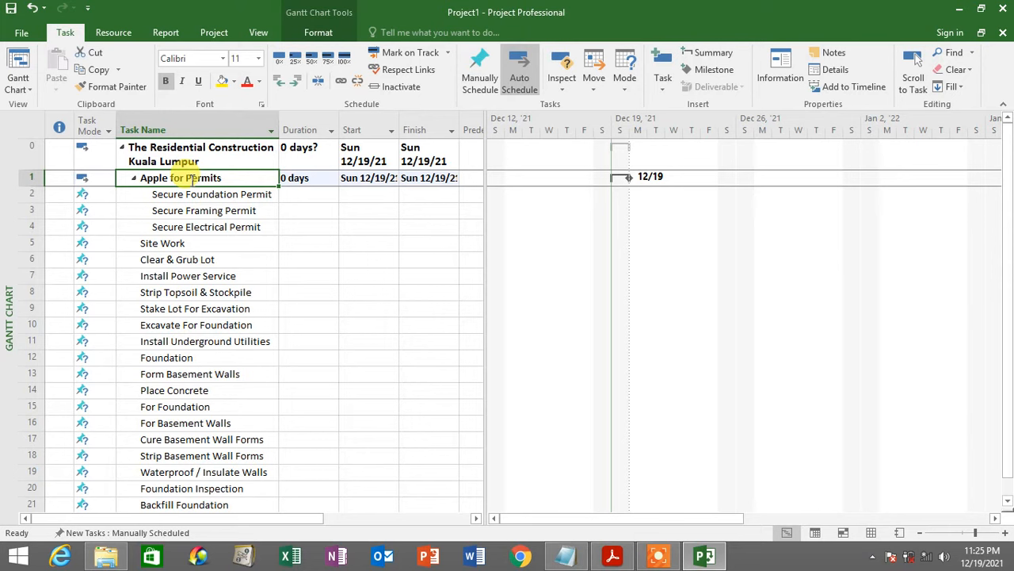
pyautogui.click(192, 241)
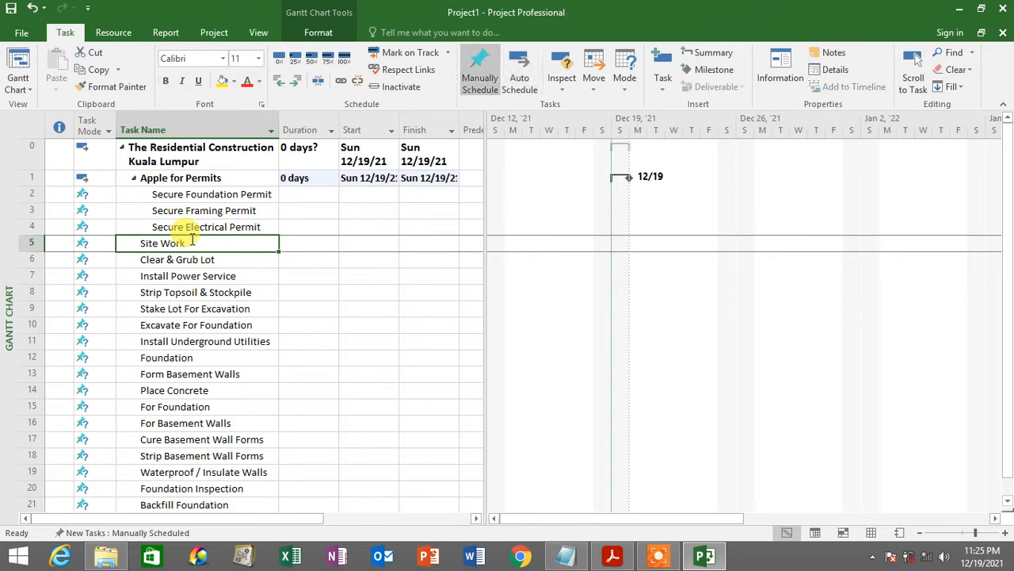
pyautogui.moveTo(240, 195); pyautogui.dragTo(238, 227)
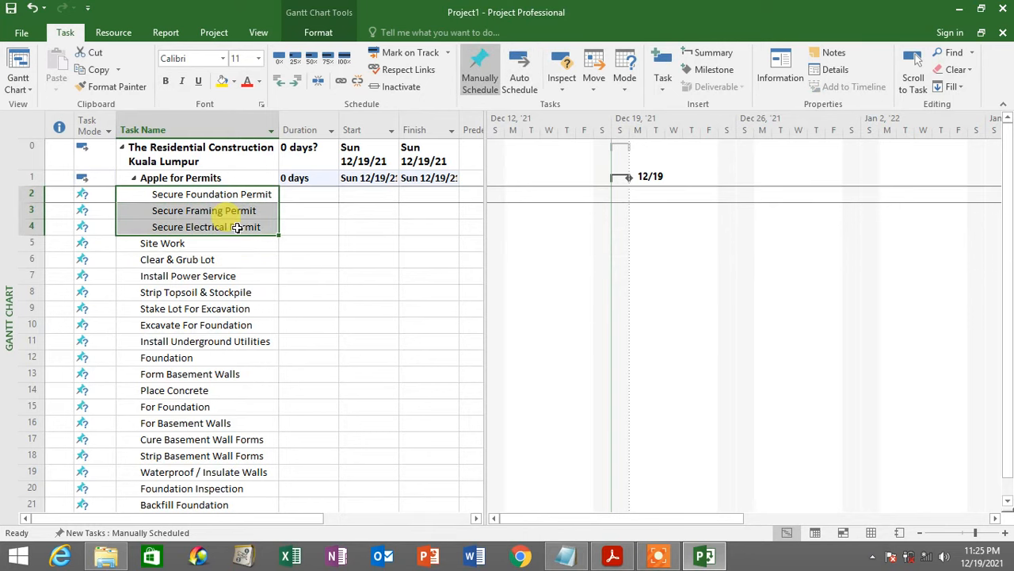
pyautogui.click(282, 92)
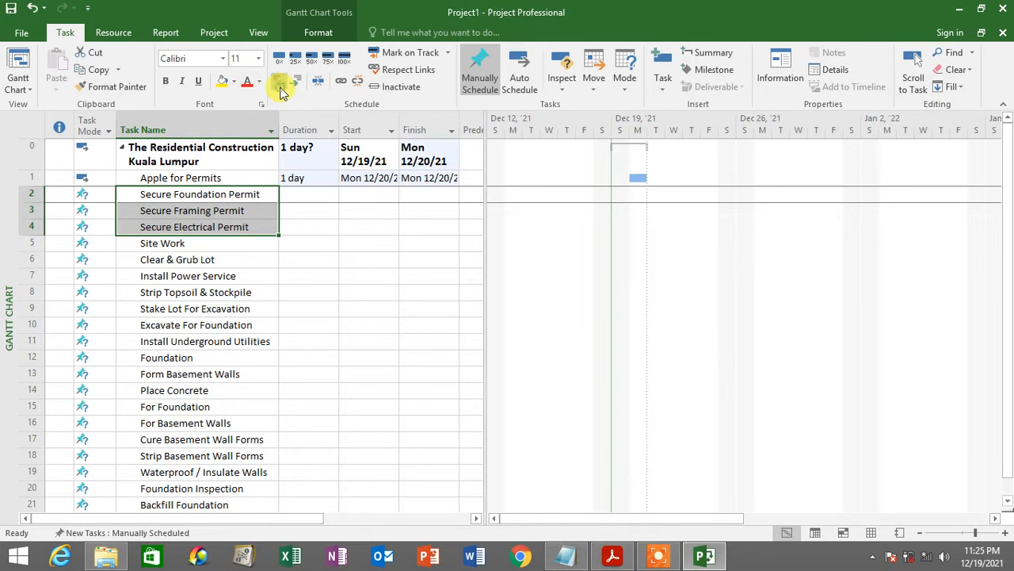
# Indent tasks 2 to 4, the three Secure Permit tasks, under Apple for Permits again.
pyautogui.click(201, 254)
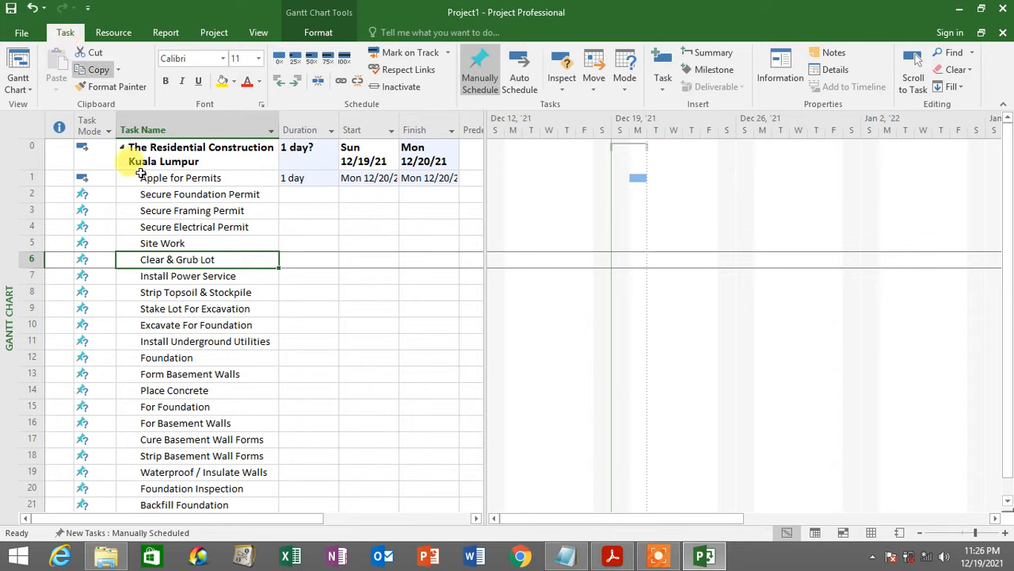
pyautogui.click(204, 195)
pyautogui.moveTo(213, 206); pyautogui.dragTo(212, 227)
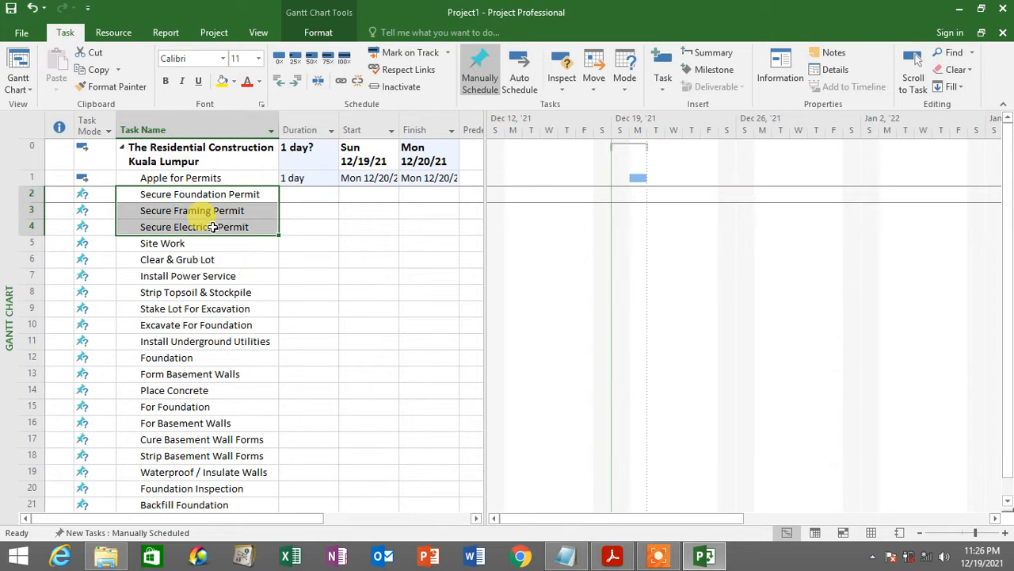
pyautogui.click(295, 83)
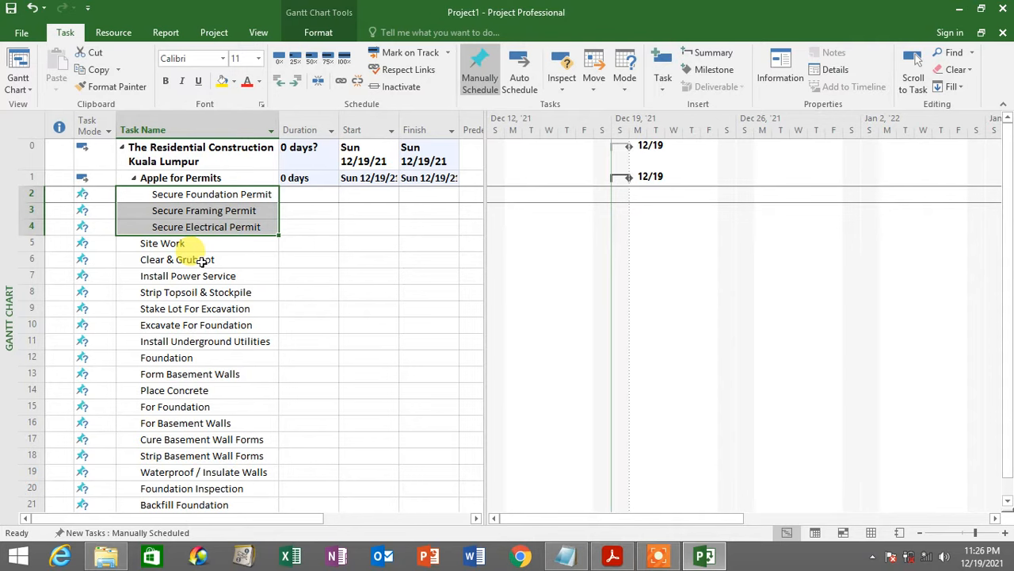
# Check the PDF for the Site Work tasks and indent Clear & Grub Lot through Install Underground Utilities under Site Work.
pyautogui.click(604, 559)
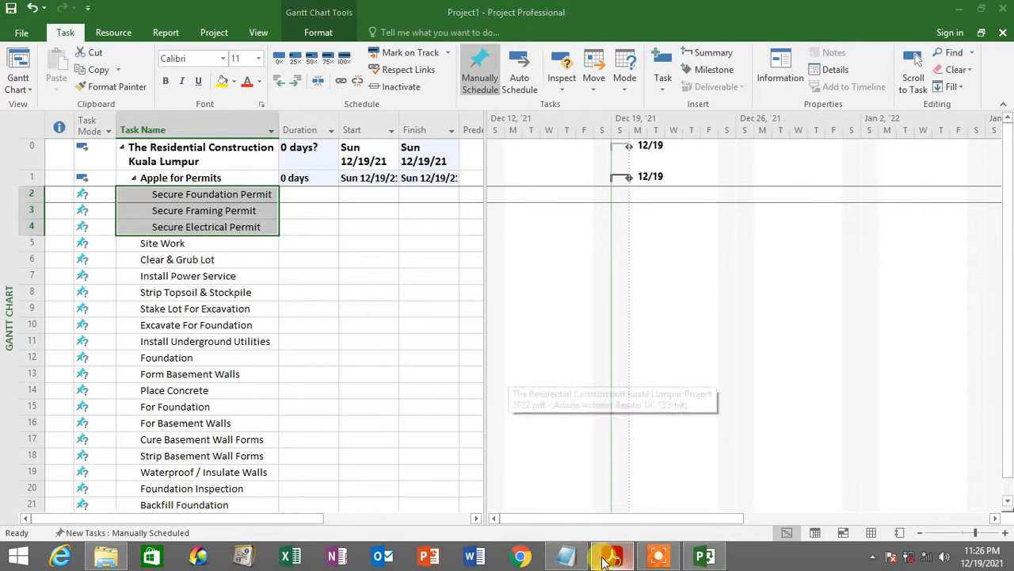
pyautogui.scroll(-3, 544, 267)
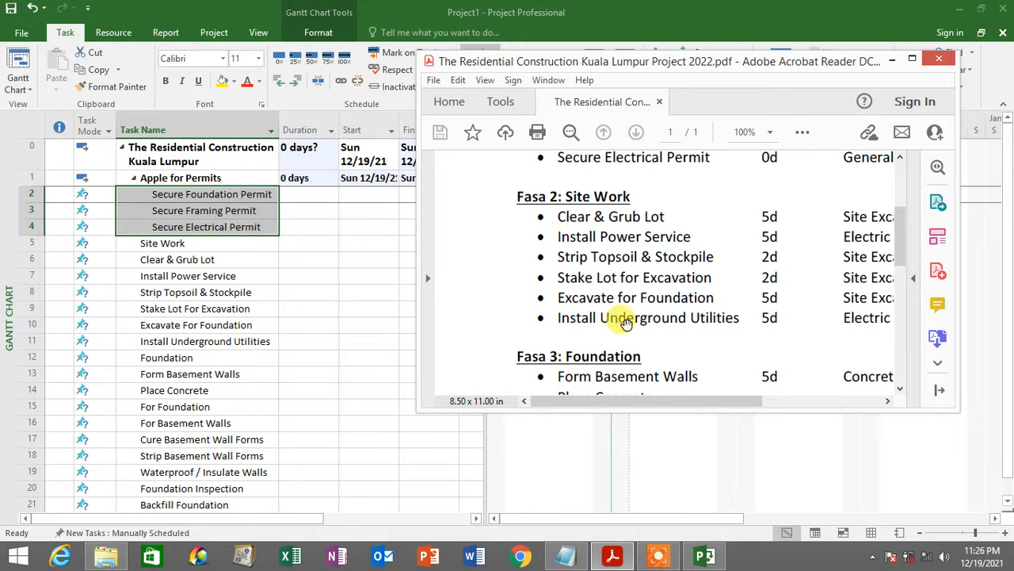
pyautogui.click(891, 60)
pyautogui.moveTo(229, 263); pyautogui.dragTo(229, 345)
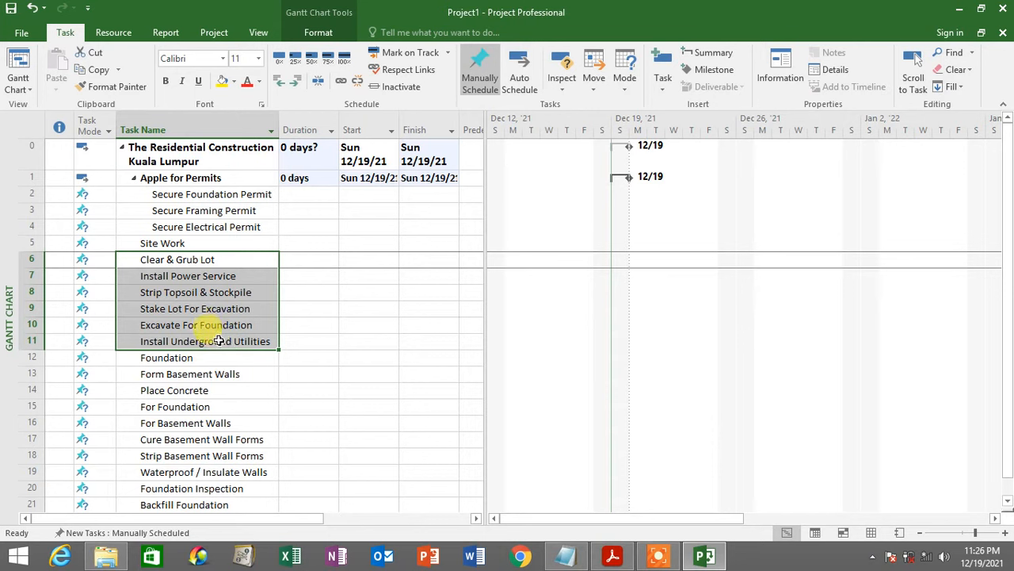
pyautogui.click(294, 83)
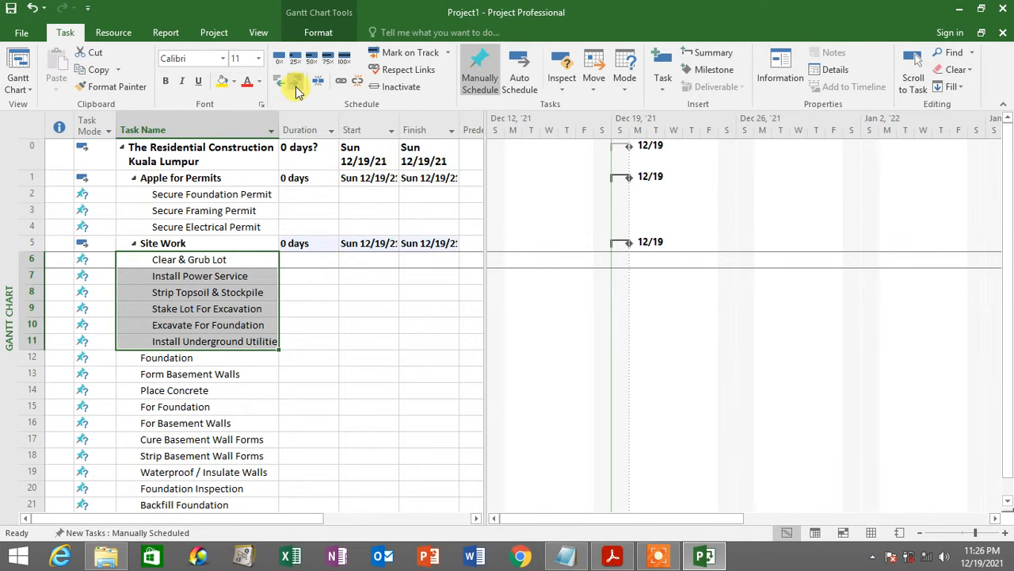
# Check the PDF for the Foundation tasks and indent Form Basement Walls through Flooring as subtasks under Foundation.
pyautogui.scroll(-2, 339, 278)
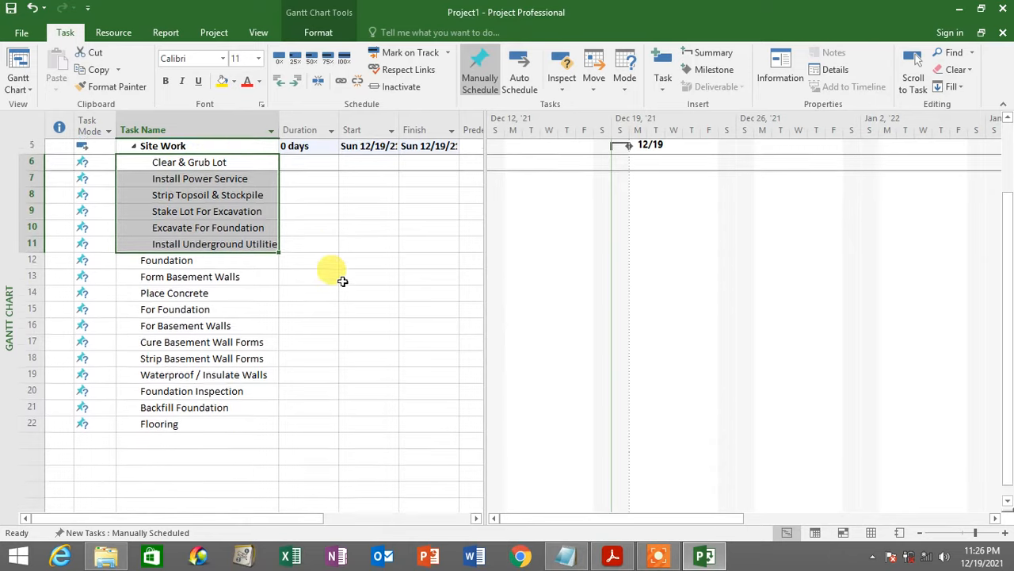
pyautogui.click(613, 556)
pyautogui.scroll(-2, 507, 274)
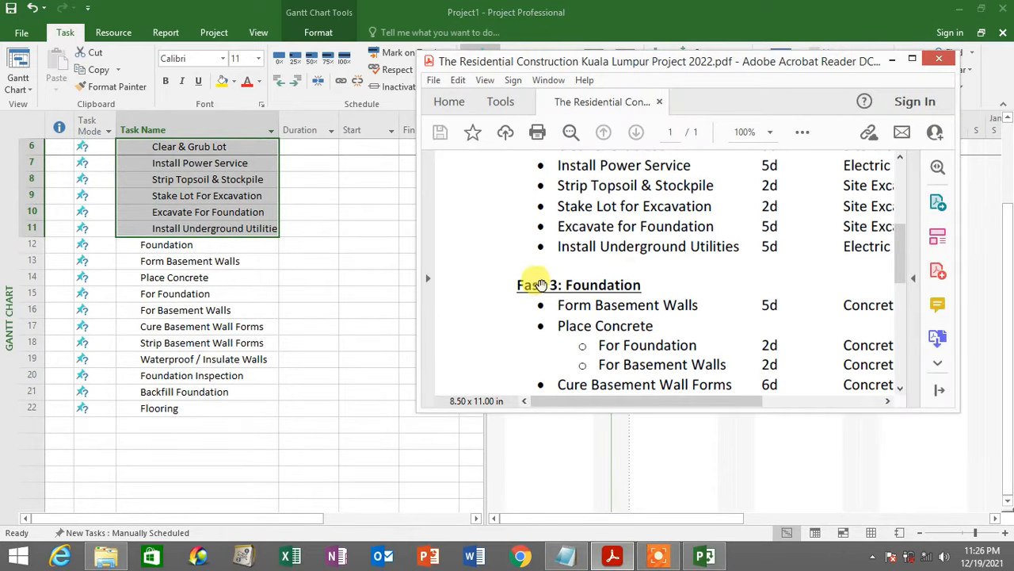
pyautogui.scroll(-2, 591, 301)
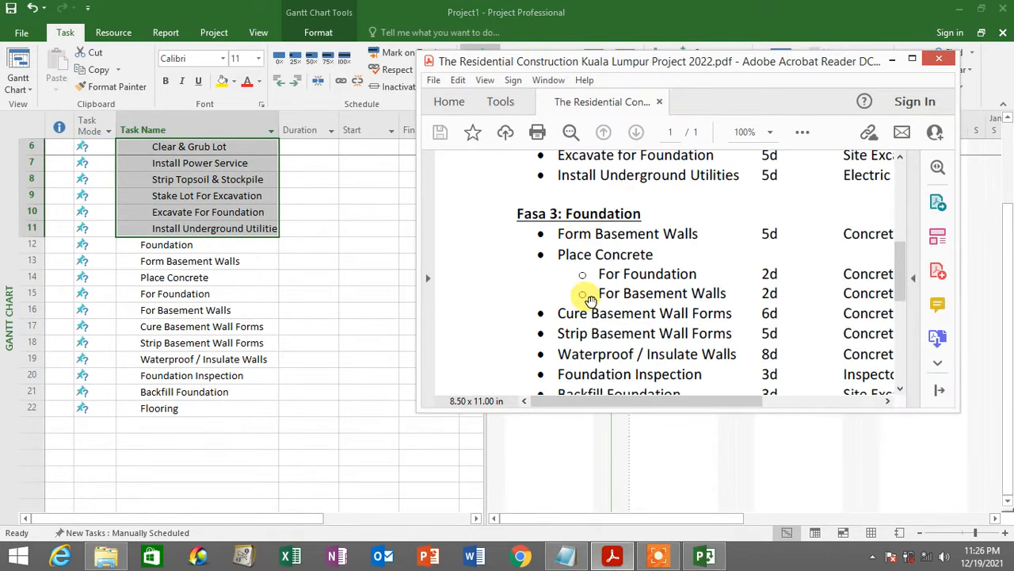
pyautogui.scroll(-1, 587, 238)
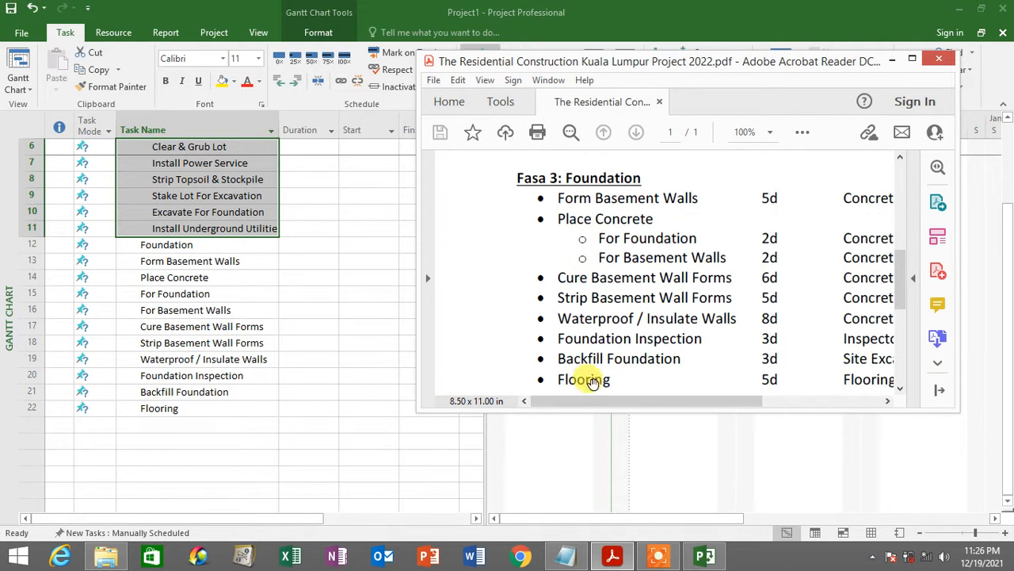
pyautogui.click(892, 58)
pyautogui.moveTo(193, 262); pyautogui.dragTo(190, 414)
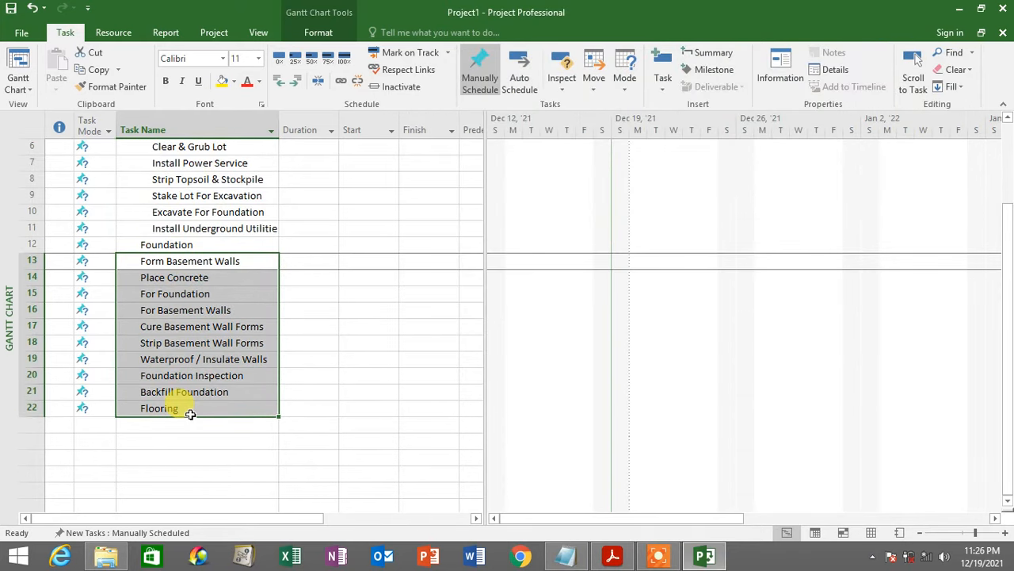
pyautogui.click(293, 87)
pyautogui.moveTo(211, 261); pyautogui.dragTo(198, 412)
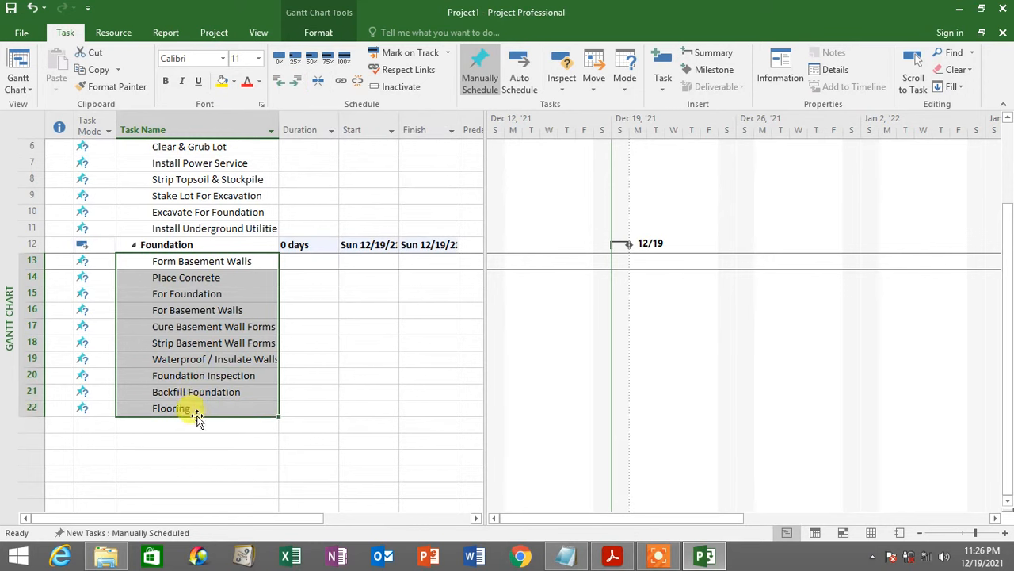
pyautogui.click(181, 247)
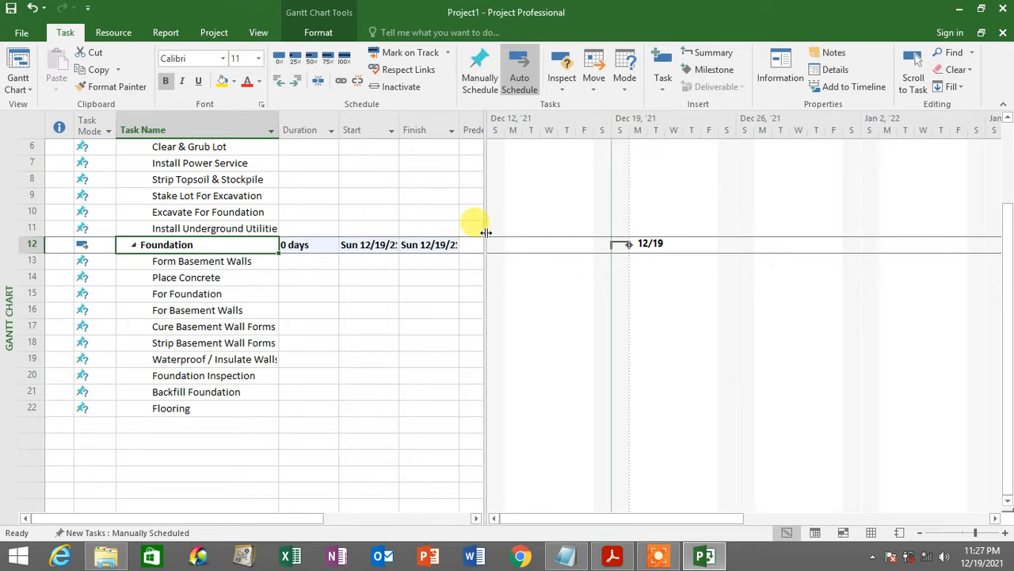
# Widen the task table to reveal the Predecessors column and review the Apple for Permits, Site Work and Foundation phase rows.
pyautogui.moveTo(486, 232); pyautogui.dragTo(571, 238)
pyautogui.scroll(3, 453, 281)
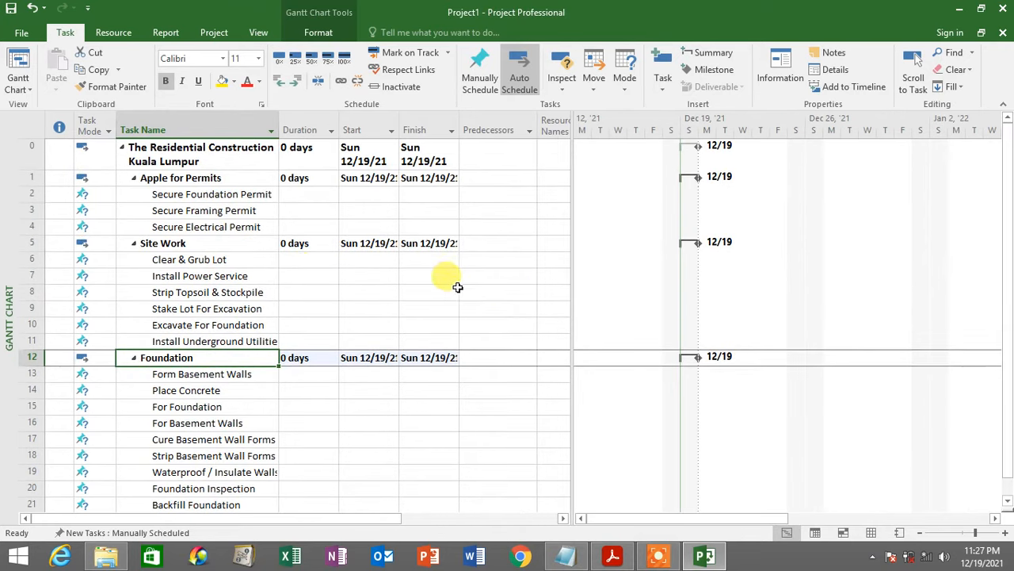
pyautogui.click(33, 177)
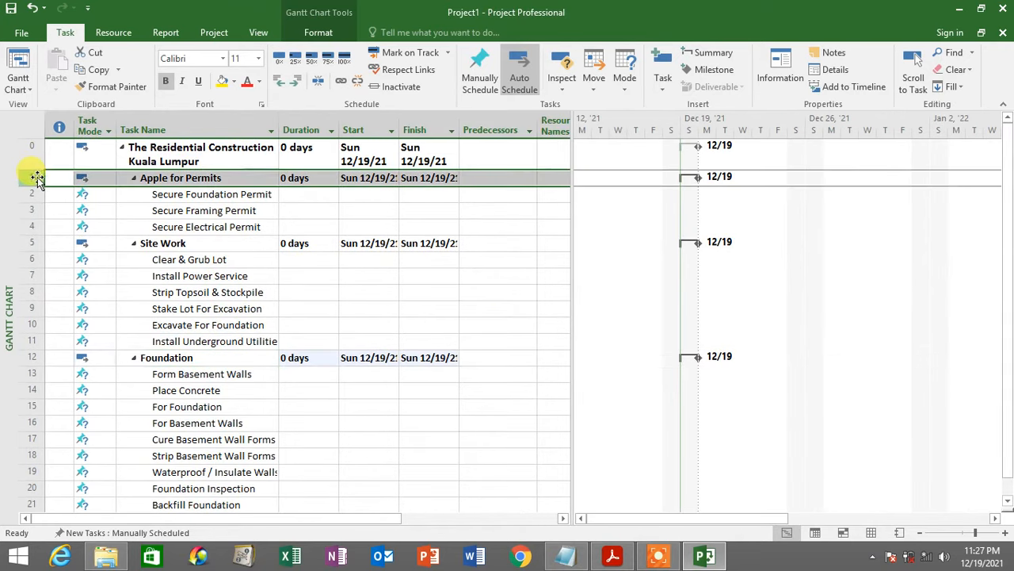
pyautogui.click(30, 243)
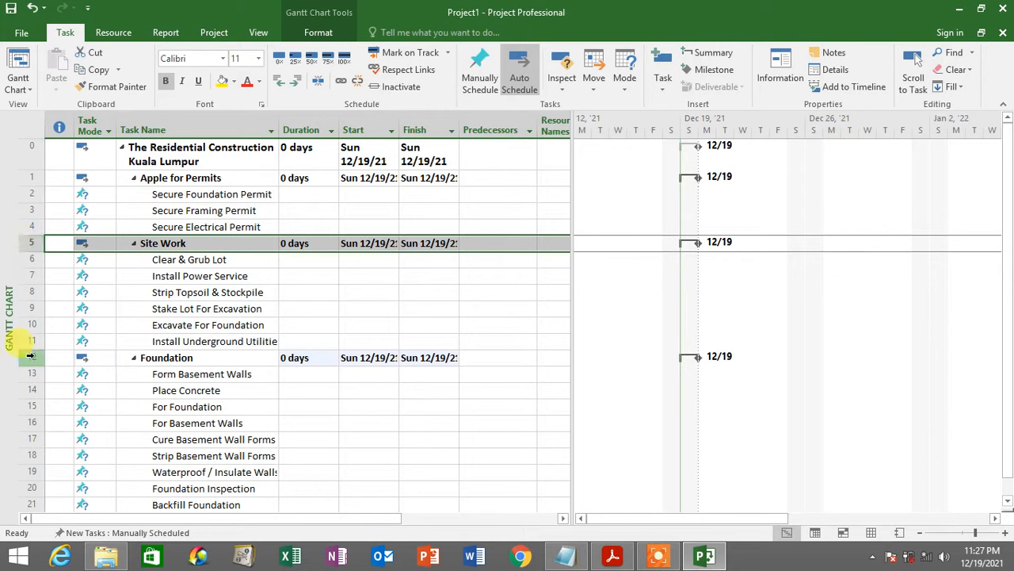
pyautogui.click(31, 357)
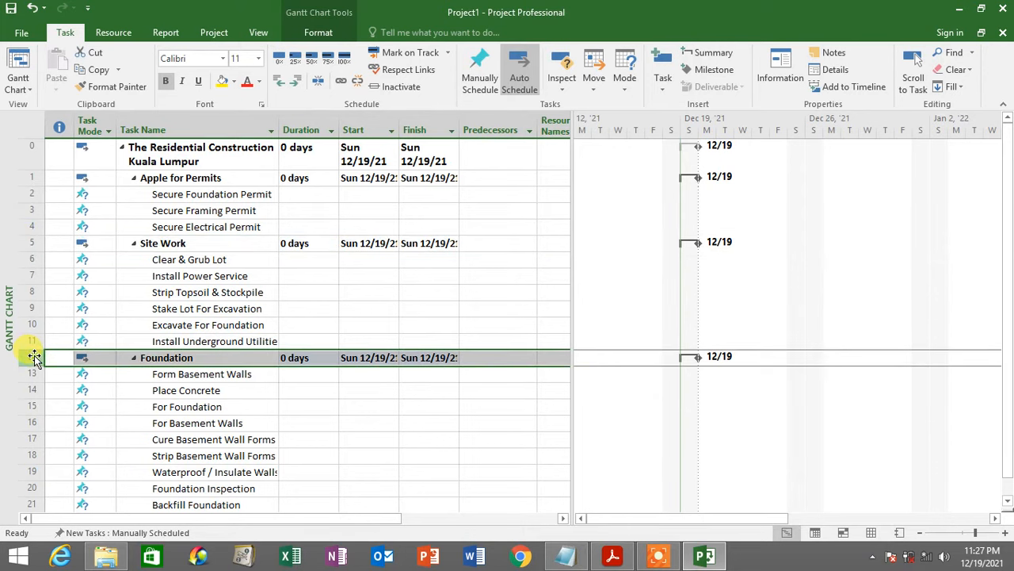
pyautogui.click(31, 243)
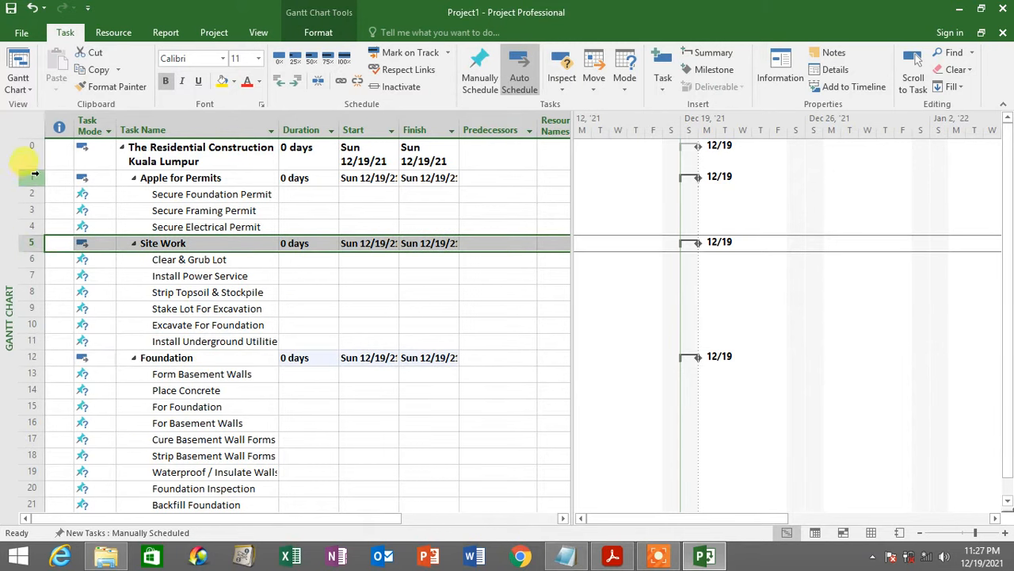
# Correct the name of task 1 from Apple for Permits to Apply for Permits.
pyautogui.click(208, 177)
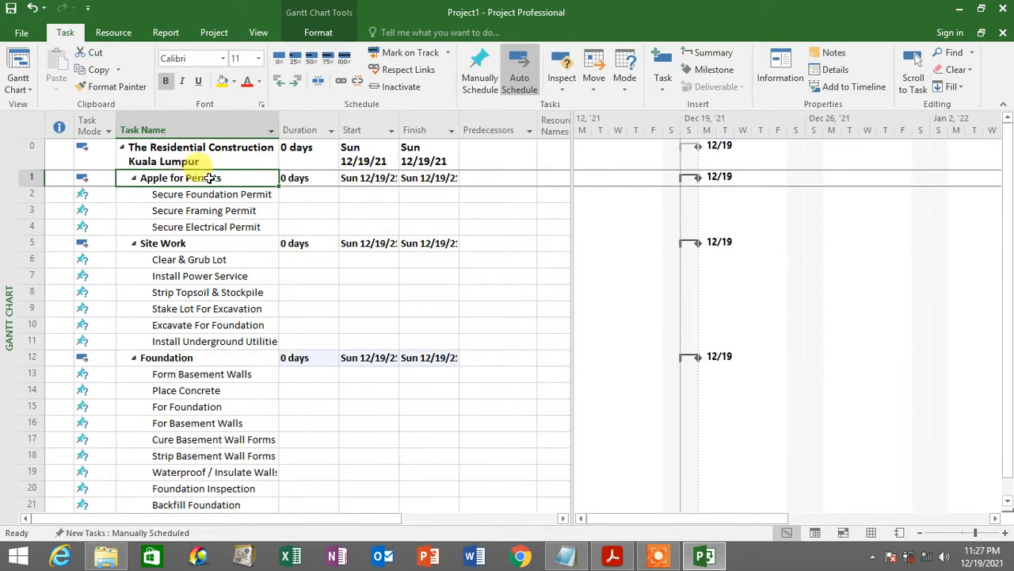
pyautogui.click(160, 177)
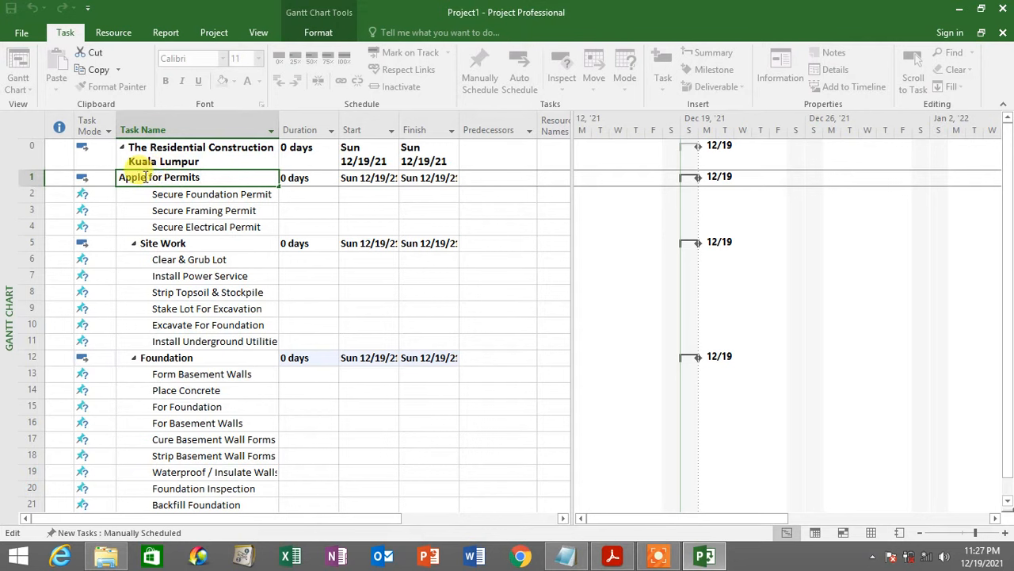
pyautogui.click(146, 176)
pyautogui.press('BackSpace')
pyautogui.write('y')
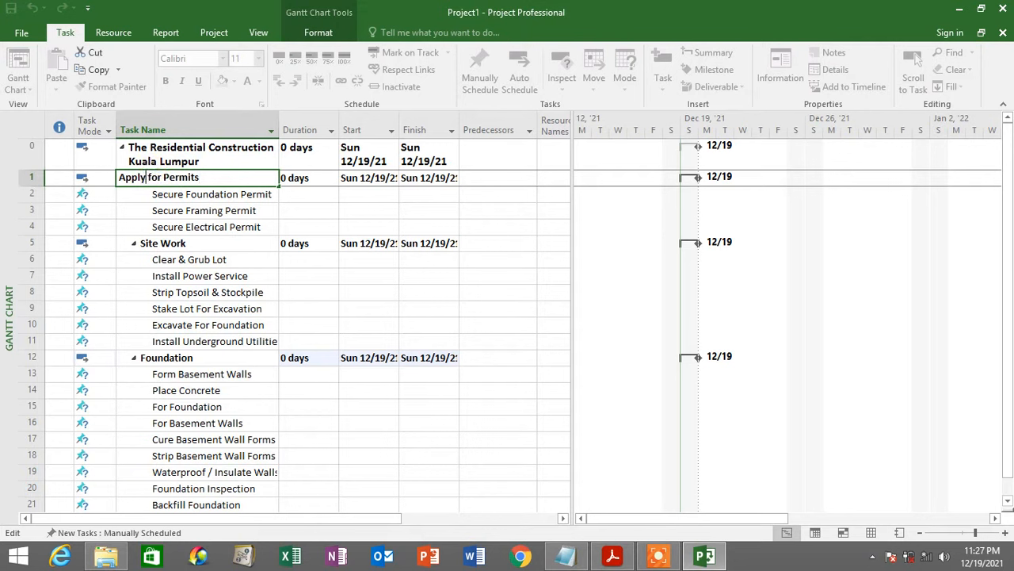
pyautogui.press('Return')
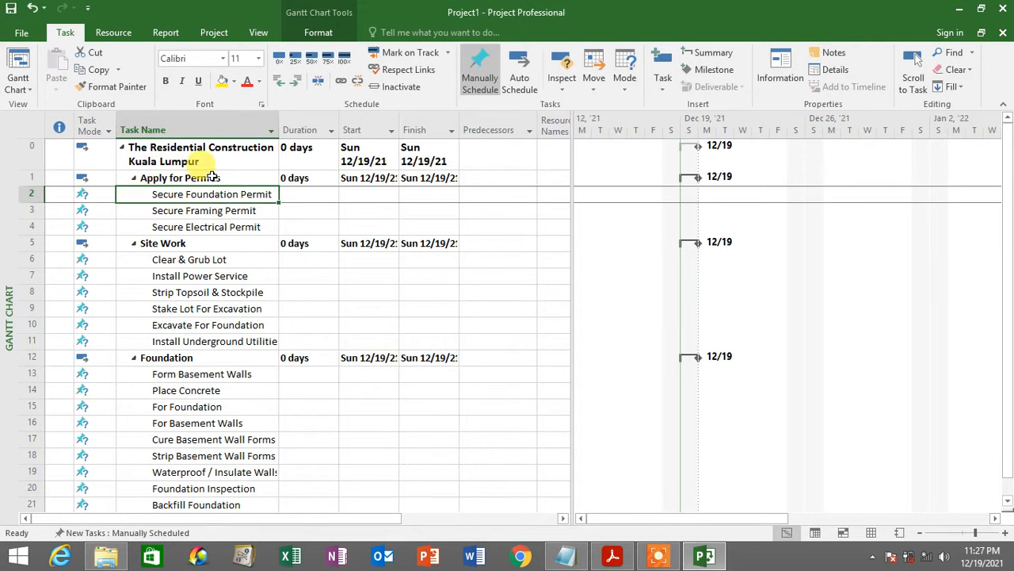
pyautogui.click(212, 177)
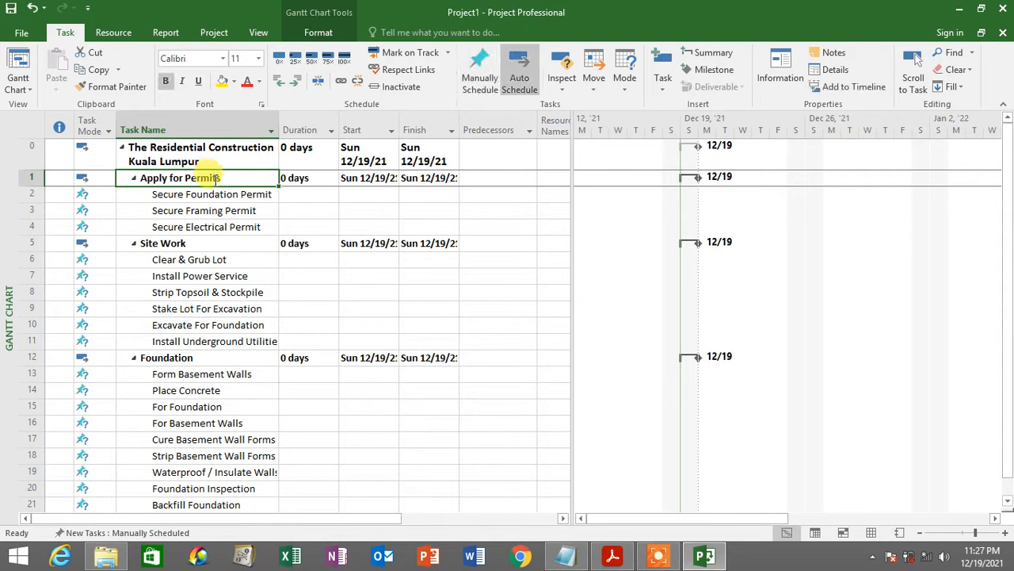
# Review the three phase rows, Apply for Permits, Site Work and Foundation, and the subtasks grouped under each.
pyautogui.click(28, 179)
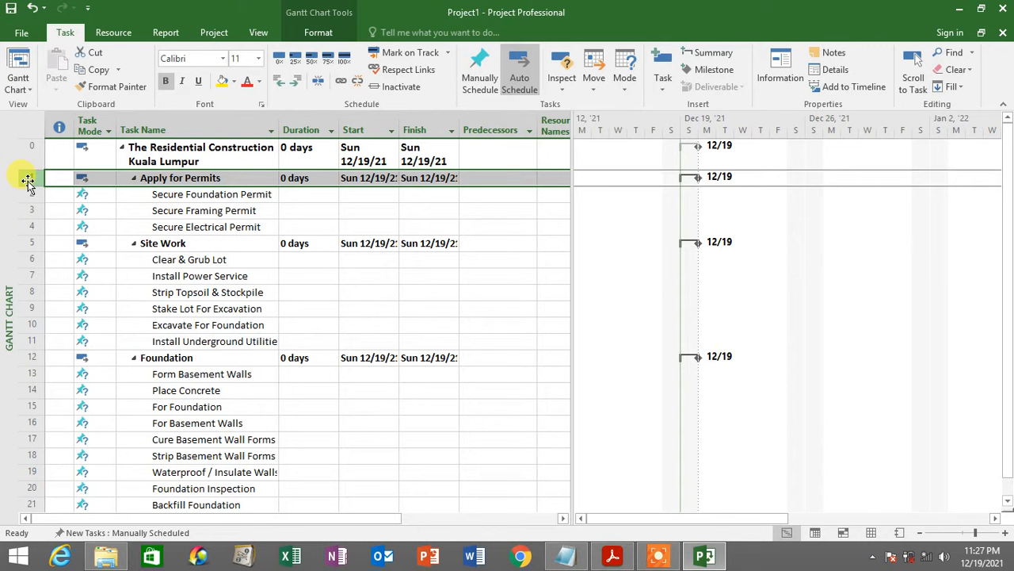
pyautogui.click(26, 242)
pyautogui.click(30, 357)
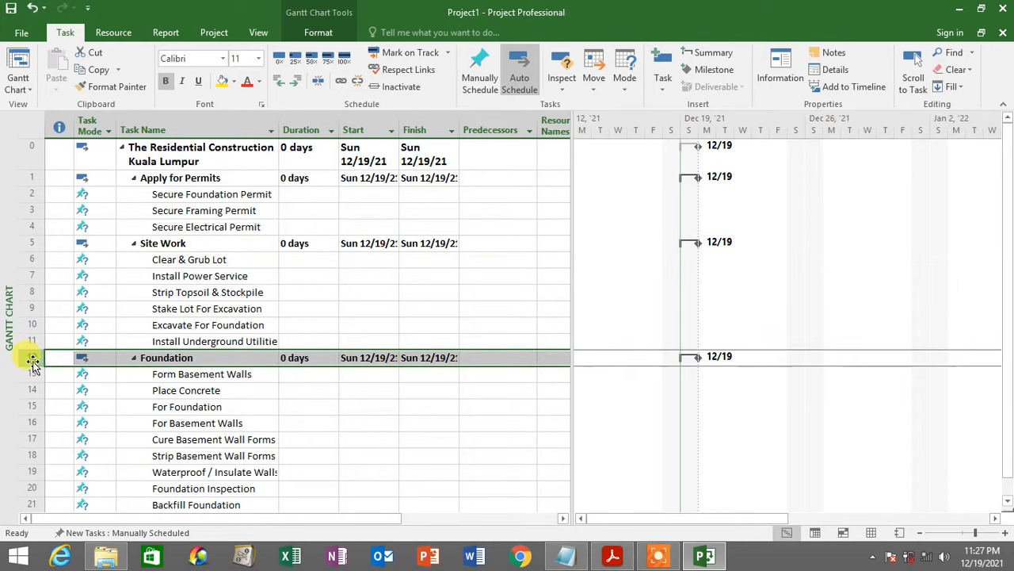
pyautogui.click(26, 244)
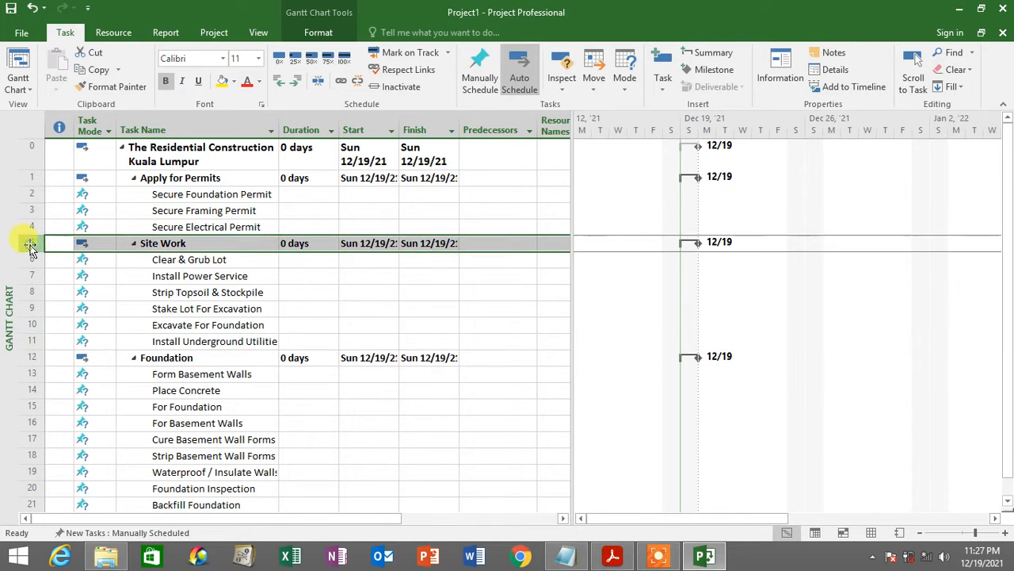
pyautogui.click(30, 358)
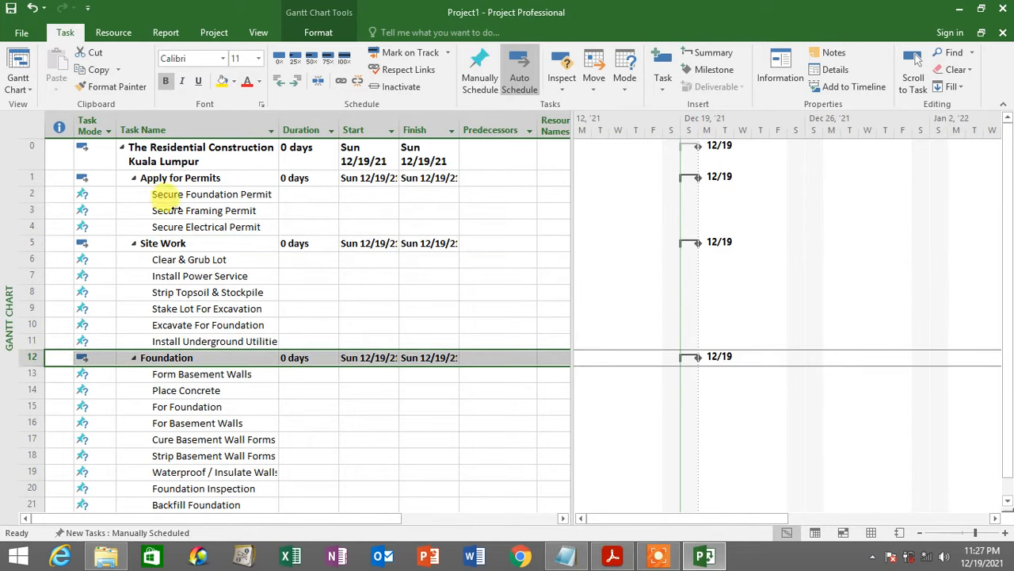
pyautogui.moveTo(202, 195); pyautogui.dragTo(202, 227)
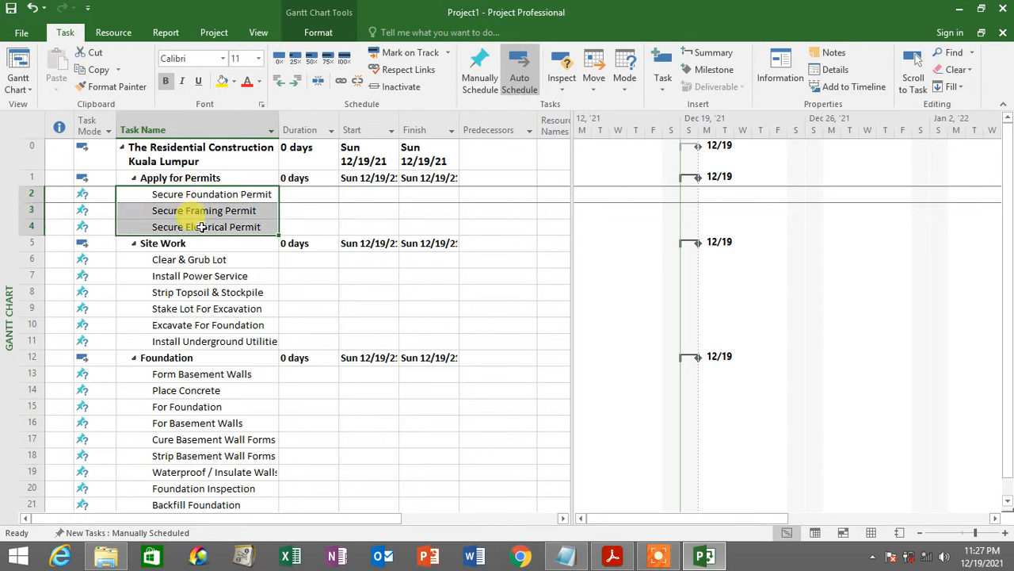
pyautogui.moveTo(194, 260); pyautogui.dragTo(222, 342)
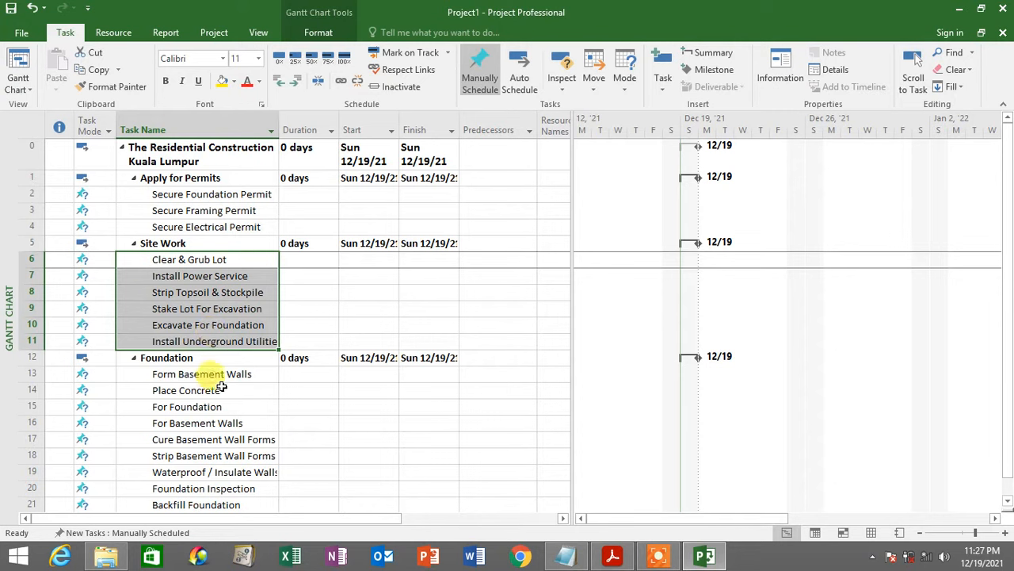
pyautogui.moveTo(206, 375); pyautogui.dragTo(256, 492)
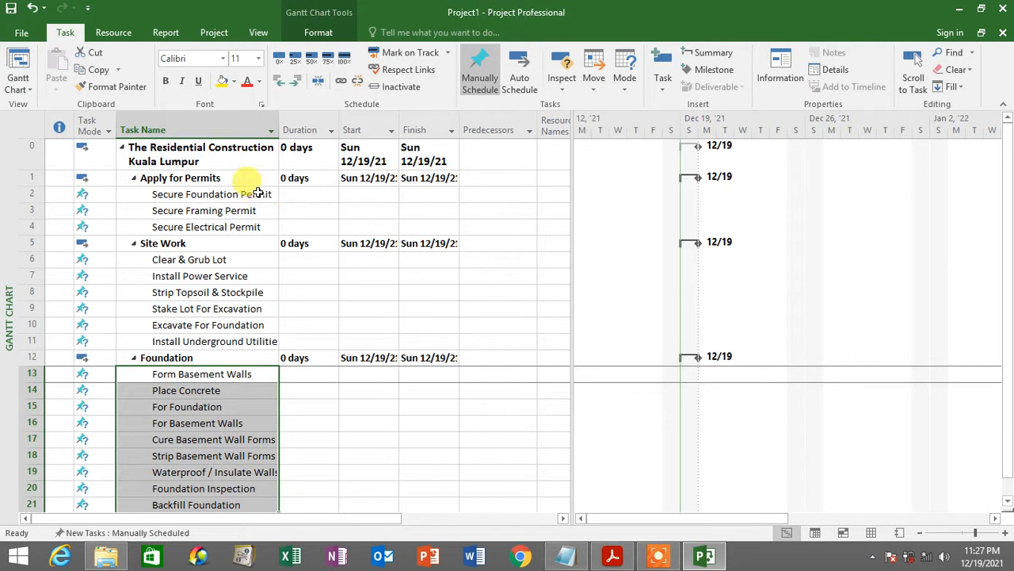
pyautogui.moveTo(257, 194); pyautogui.dragTo(256, 226)
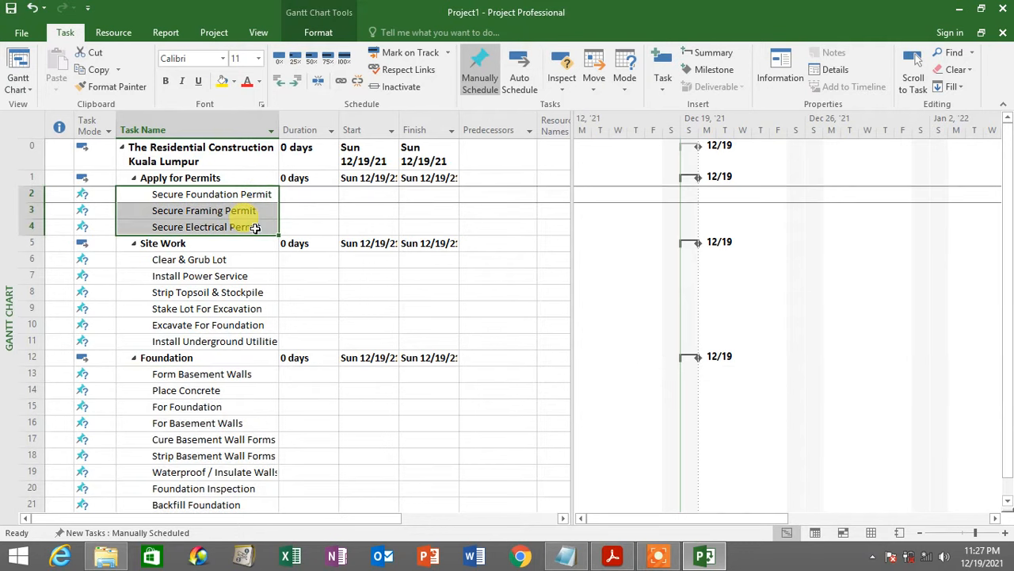
pyautogui.click(36, 178)
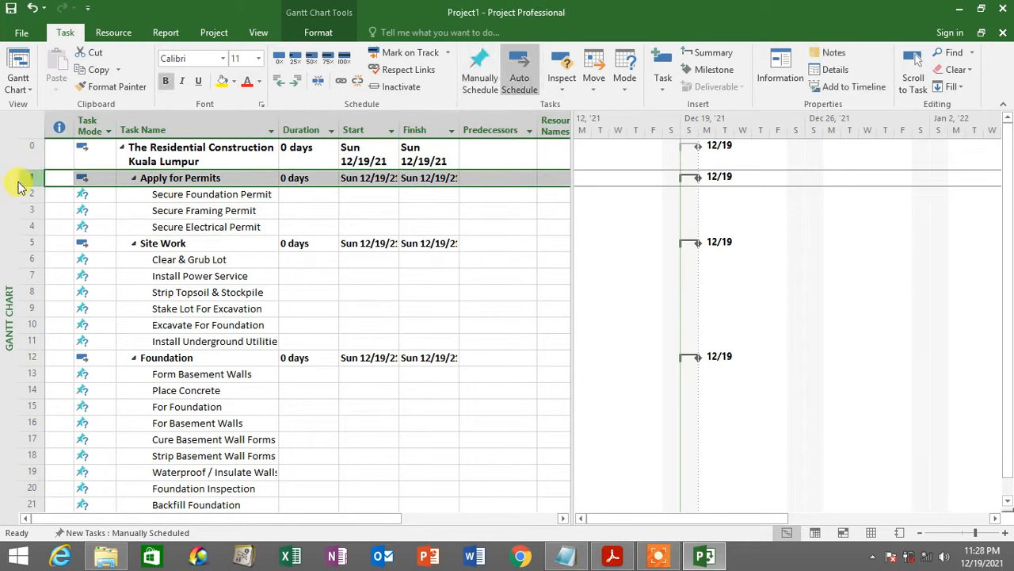
pyautogui.click(28, 242)
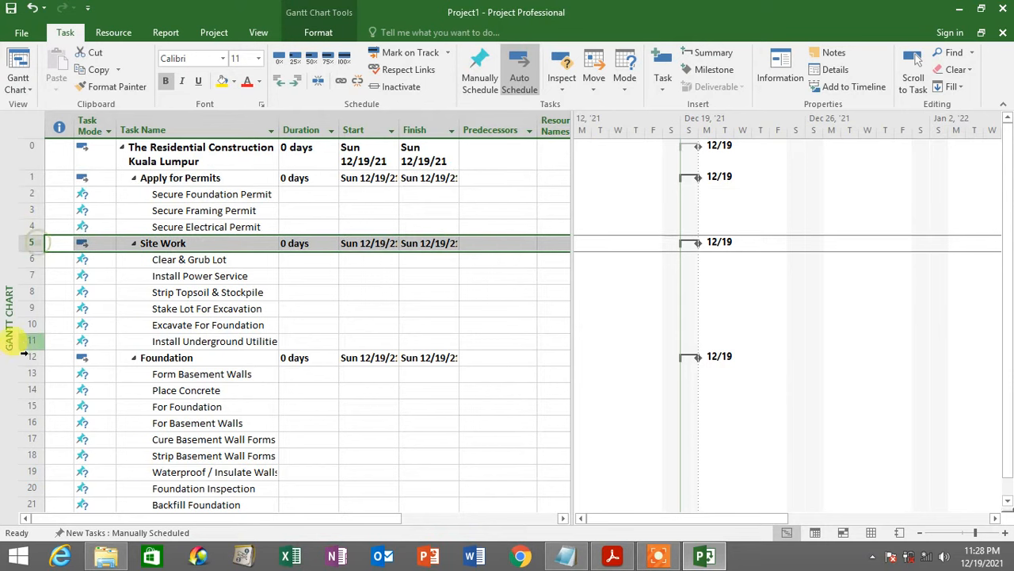
pyautogui.click(28, 357)
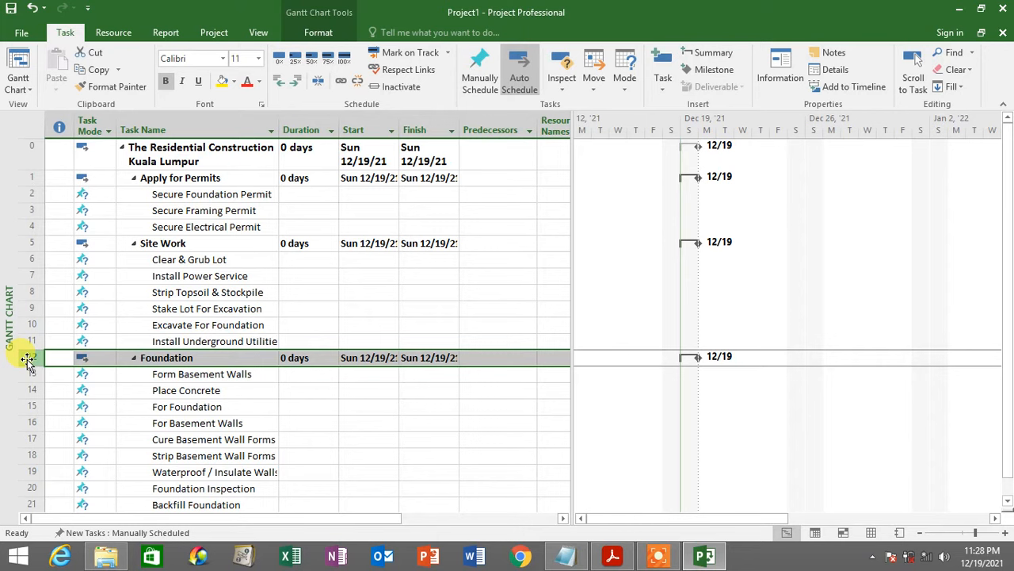
pyautogui.click(25, 177)
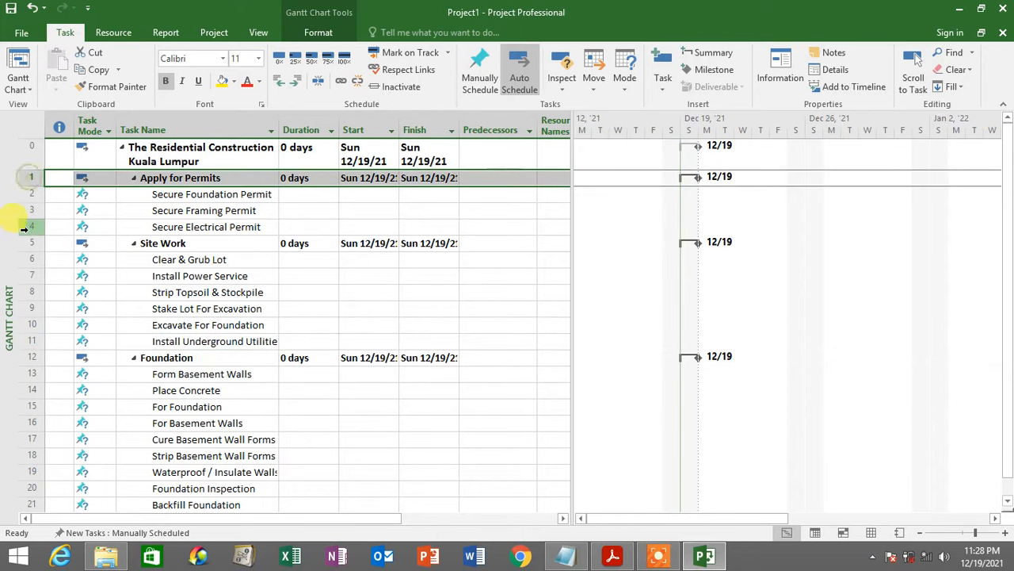
pyautogui.click(22, 243)
pyautogui.click(16, 358)
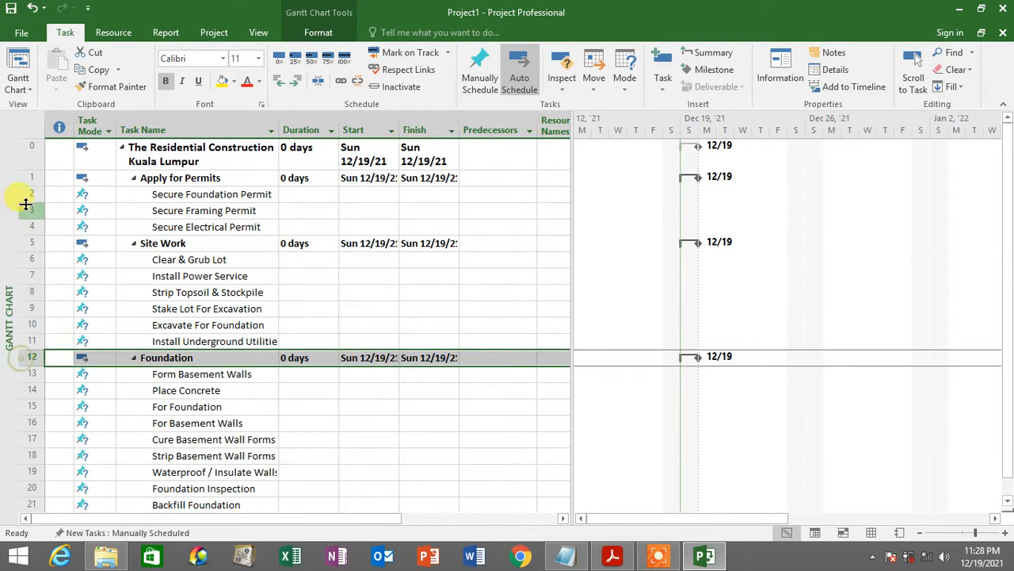
pyautogui.click(34, 176)
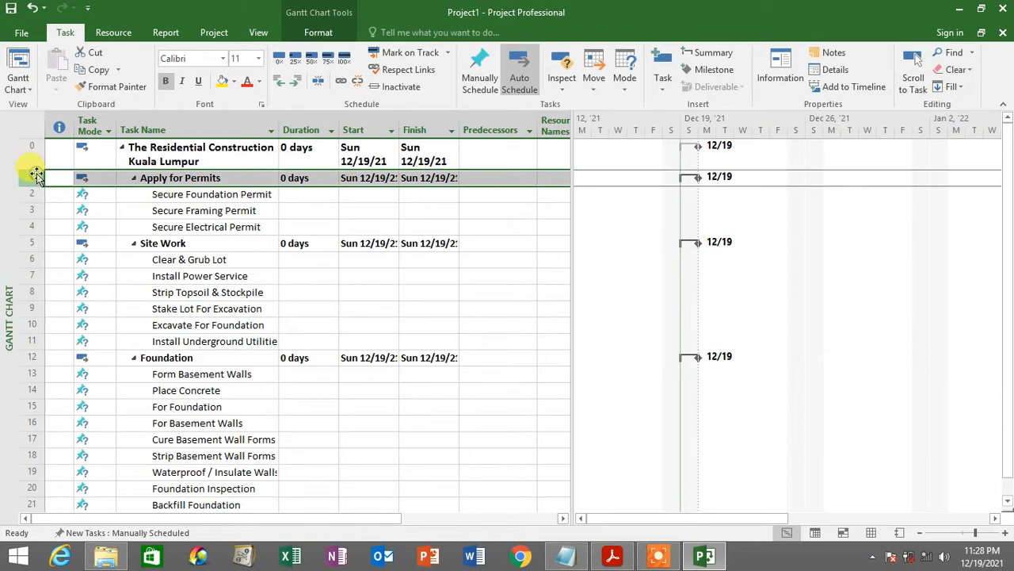
# Check the PDF for the permit durations and set Secure Foundation Permit and Secure Framing Permit to 0 days.
pyautogui.click(612, 557)
pyautogui.scroll(4, 781, 211)
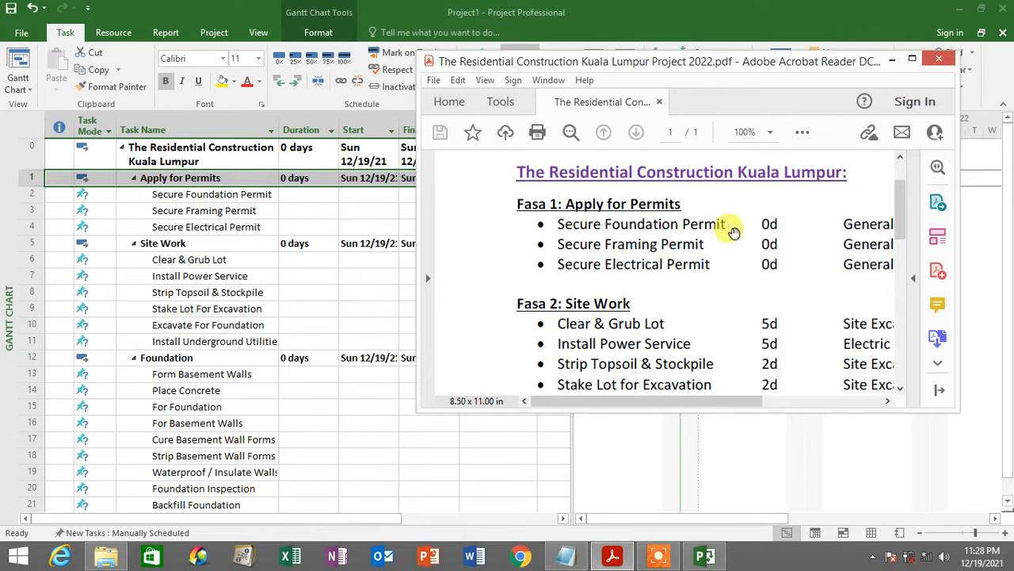
pyautogui.click(892, 60)
pyautogui.click(306, 195)
pyautogui.write('0d')
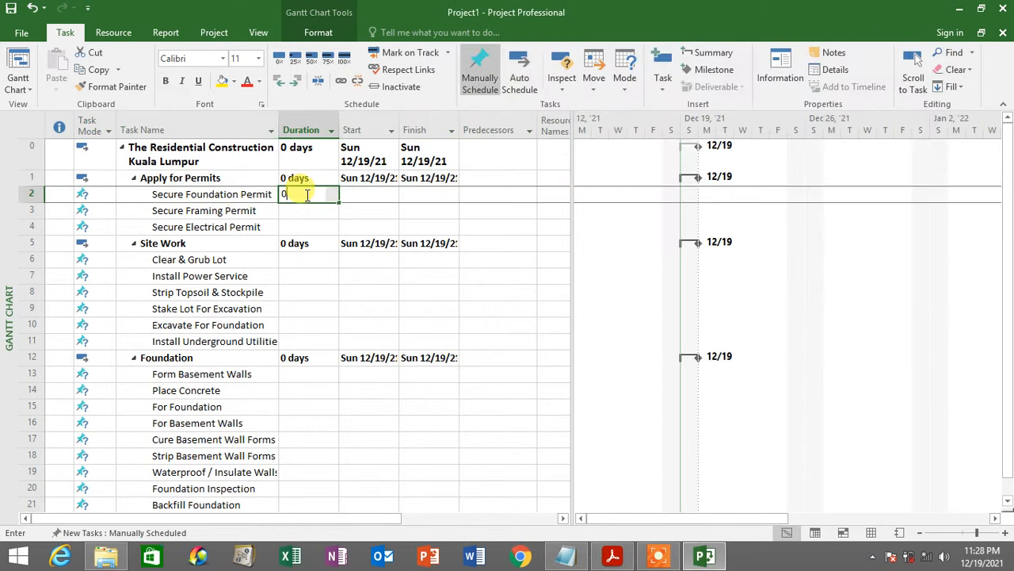
pyautogui.click(306, 213)
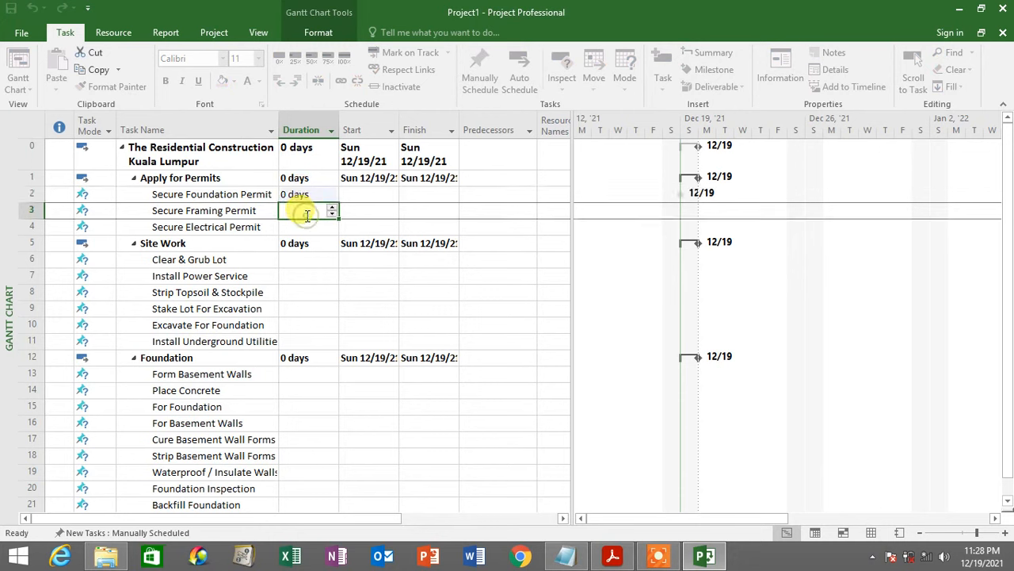
pyautogui.write('0d')
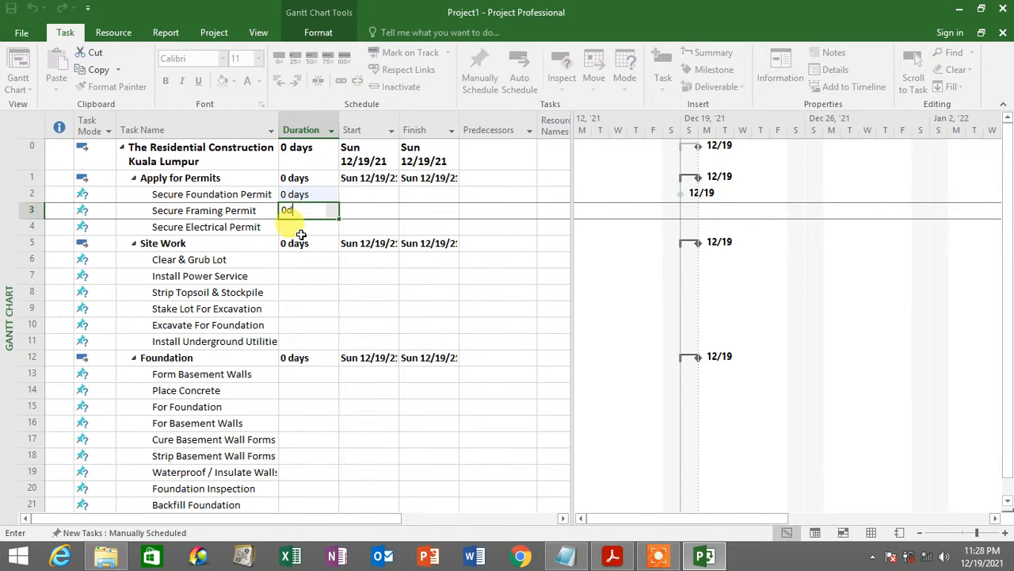
# Set the duration of Secure Electrical Permit to 0 days, dismiss the Planning Wizard tip, and review the permit tasks.
pyautogui.click(301, 228)
pyautogui.write('0d')
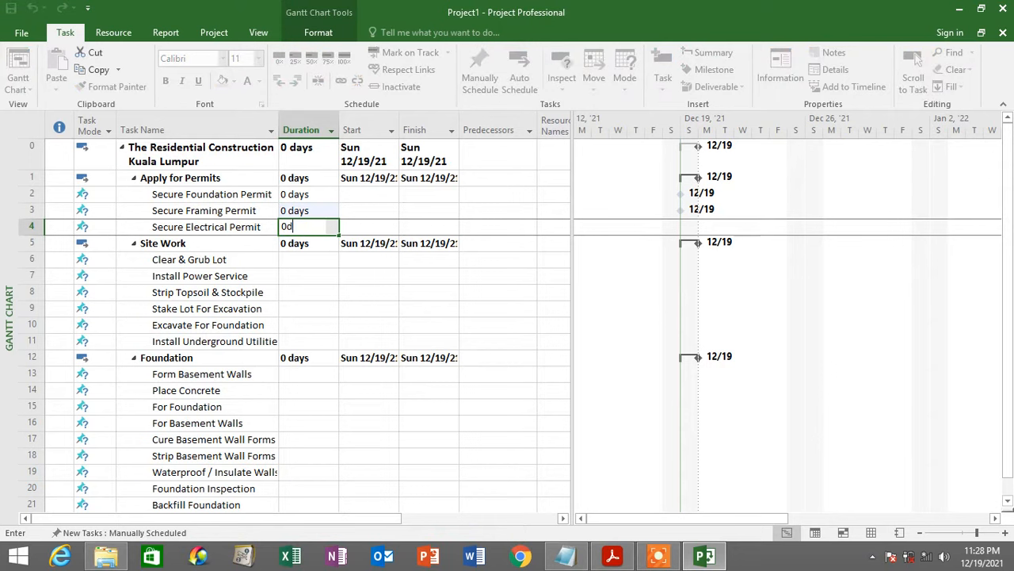
pyautogui.press('Return')
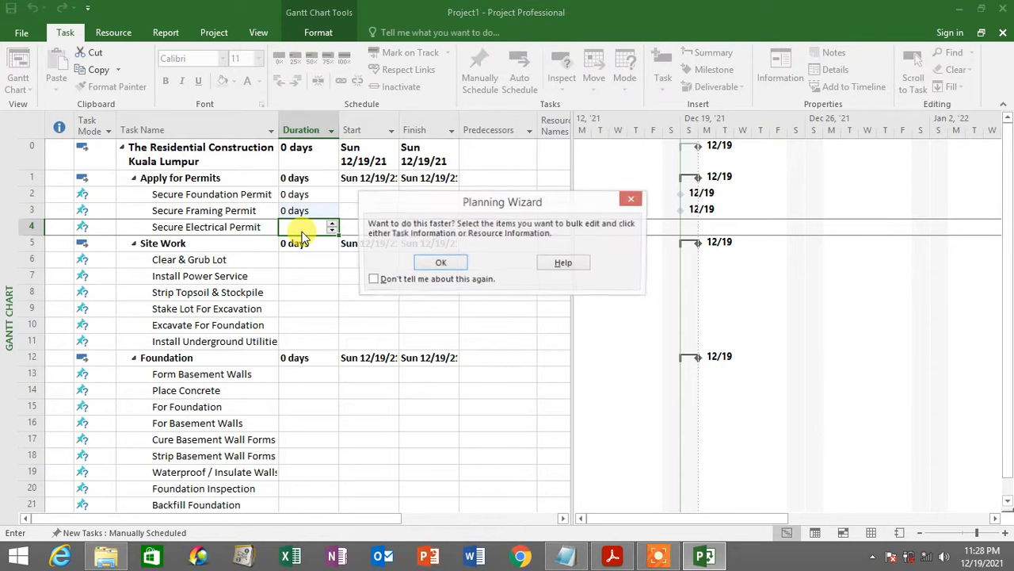
pyautogui.click(418, 265)
pyautogui.click(428, 260)
pyautogui.click(321, 228)
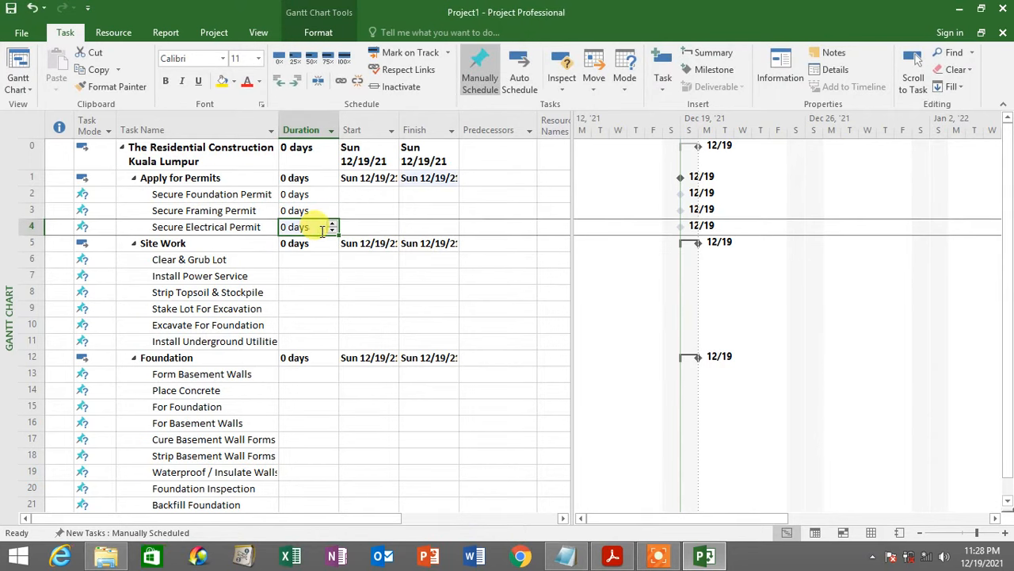
pyautogui.write('0 d')
pyautogui.press('Return')
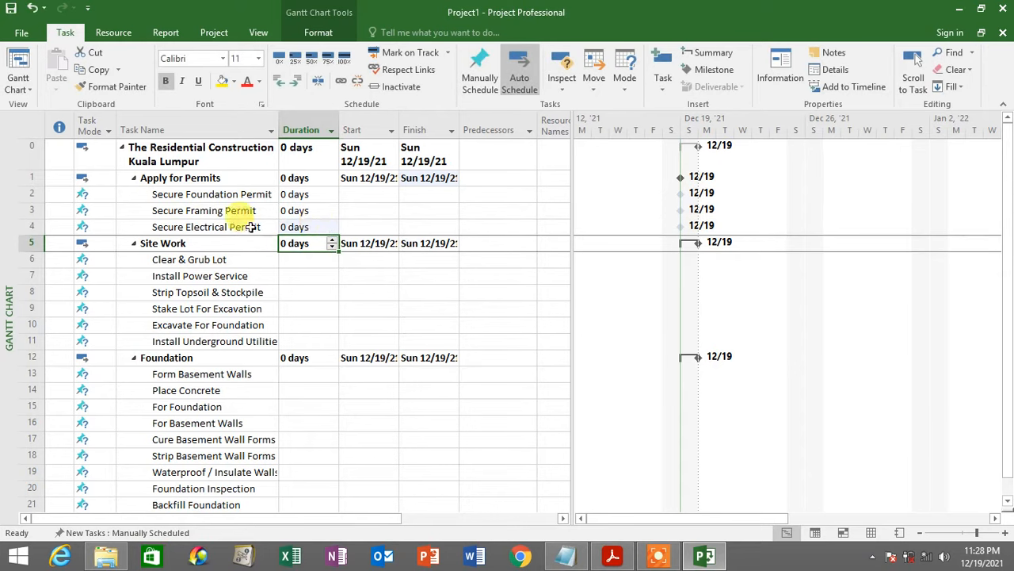
pyautogui.moveTo(244, 194); pyautogui.dragTo(244, 224)
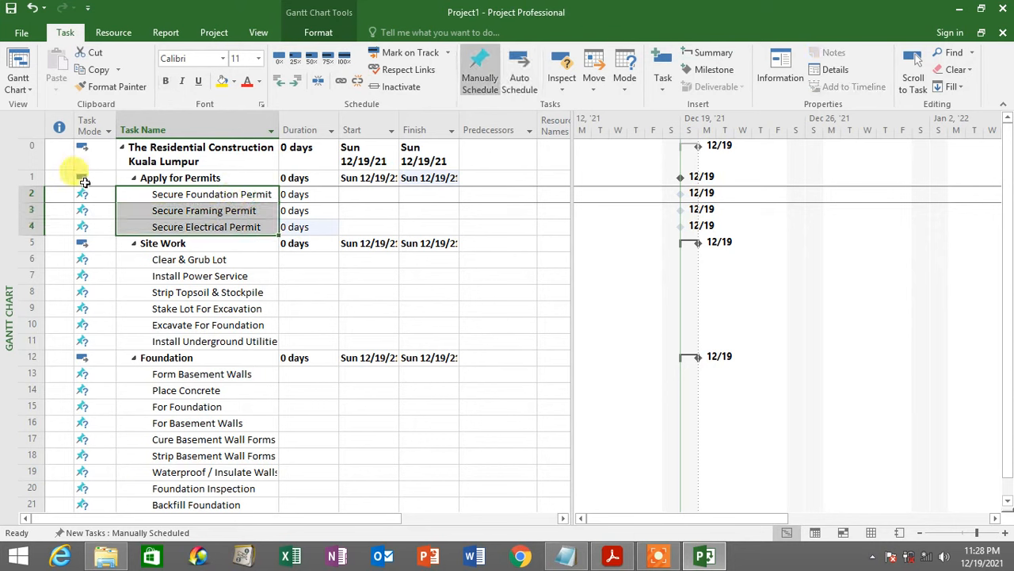
pyautogui.click(37, 178)
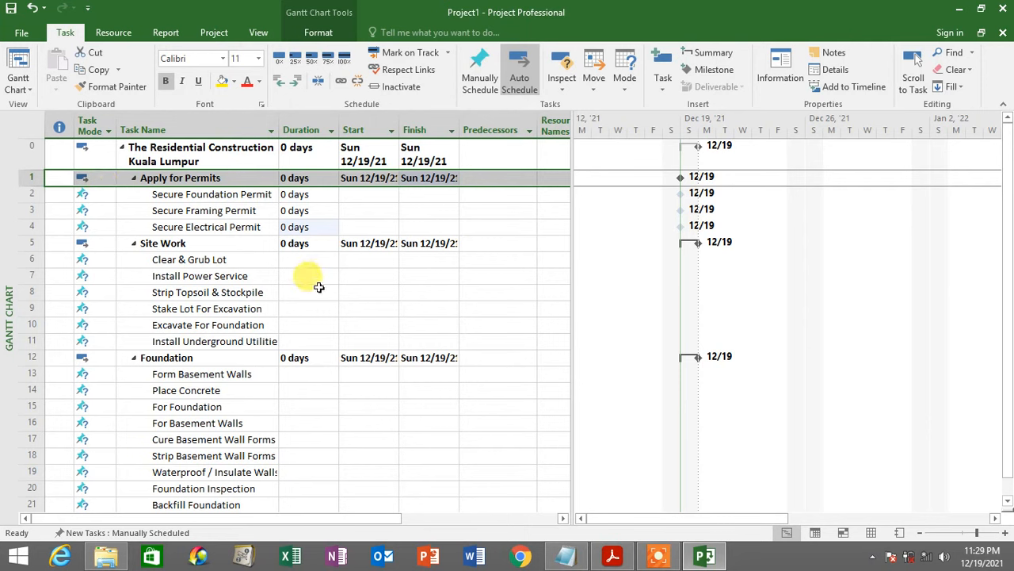
# Check the PDF for the Site Work durations and set Clear & Grub Lot and Install Power Service to 5 days each.
pyautogui.click(612, 556)
pyautogui.scroll(-3, 698, 307)
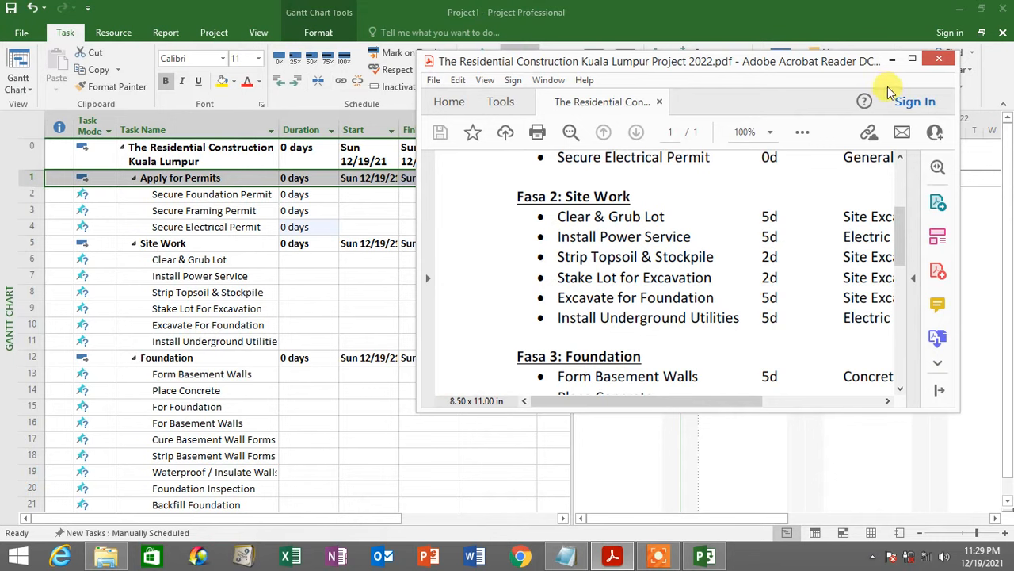
pyautogui.click(891, 60)
pyautogui.click(313, 261)
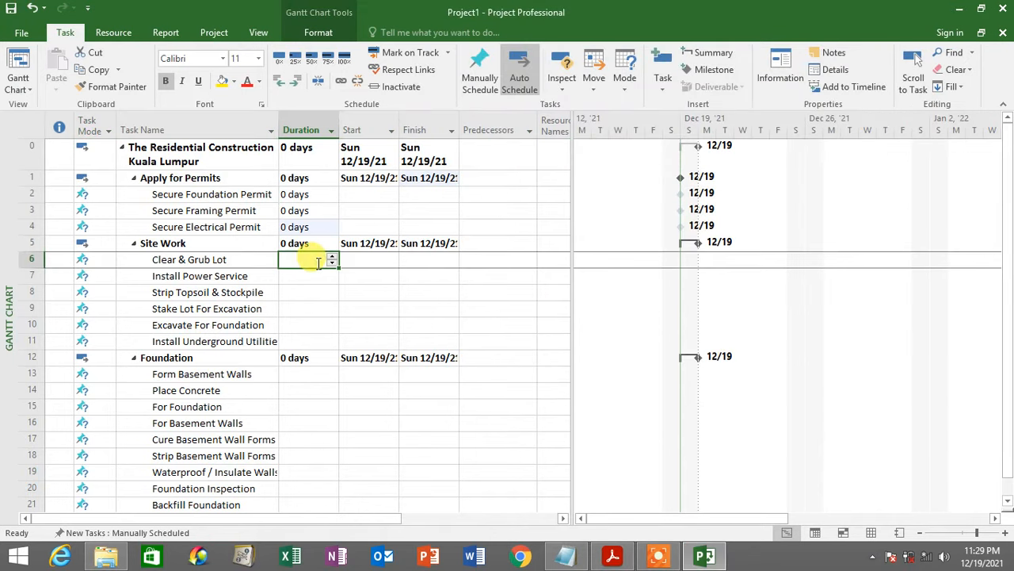
pyautogui.write('5 d')
pyautogui.press('Return')
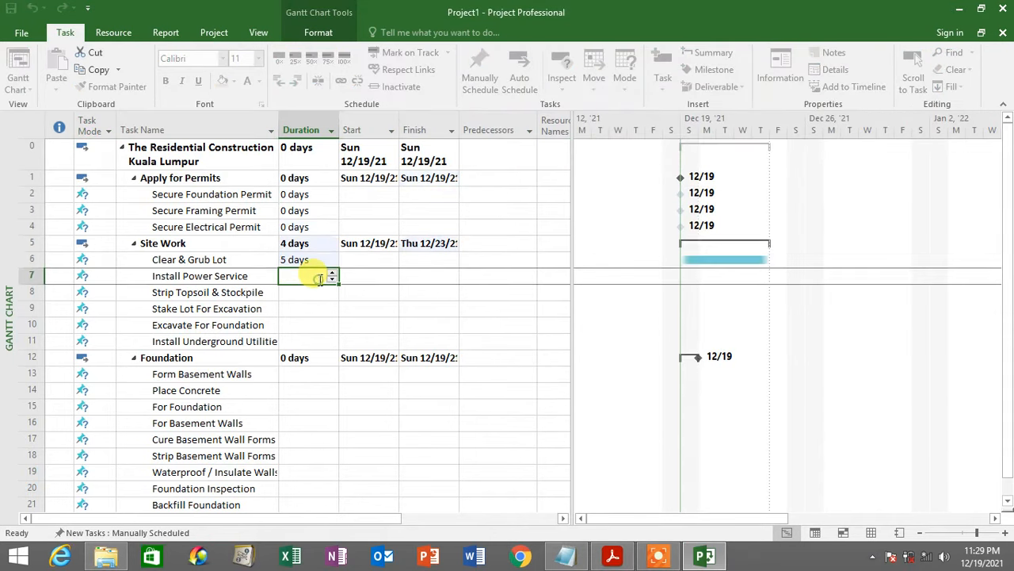
pyautogui.write('5d')
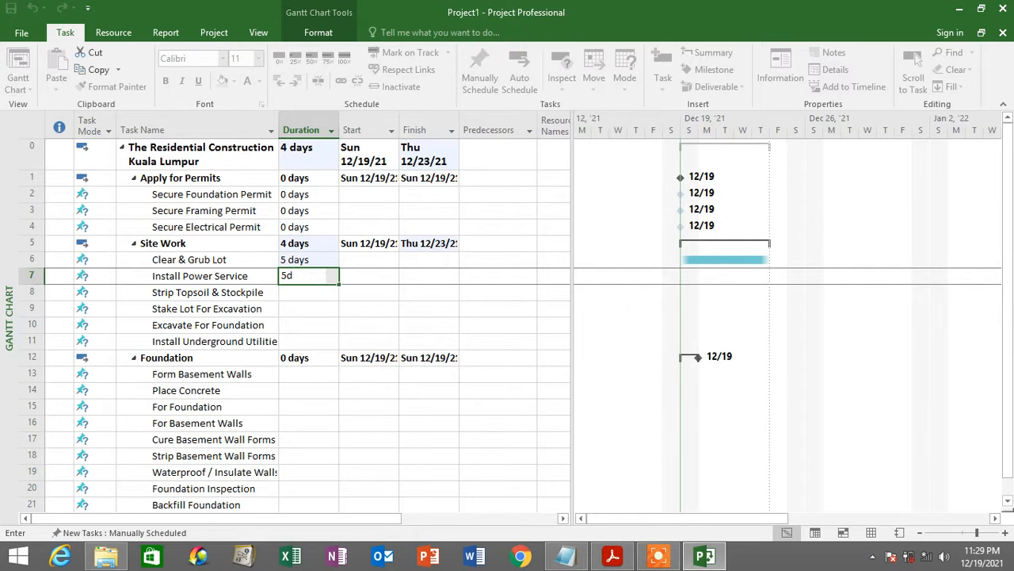
pyautogui.press('Return')
# Recheck the PDF and set the durations of Strip Topsoil & Stockpile and Stake Lot For Excavation to 2 days each.
pyautogui.click(618, 557)
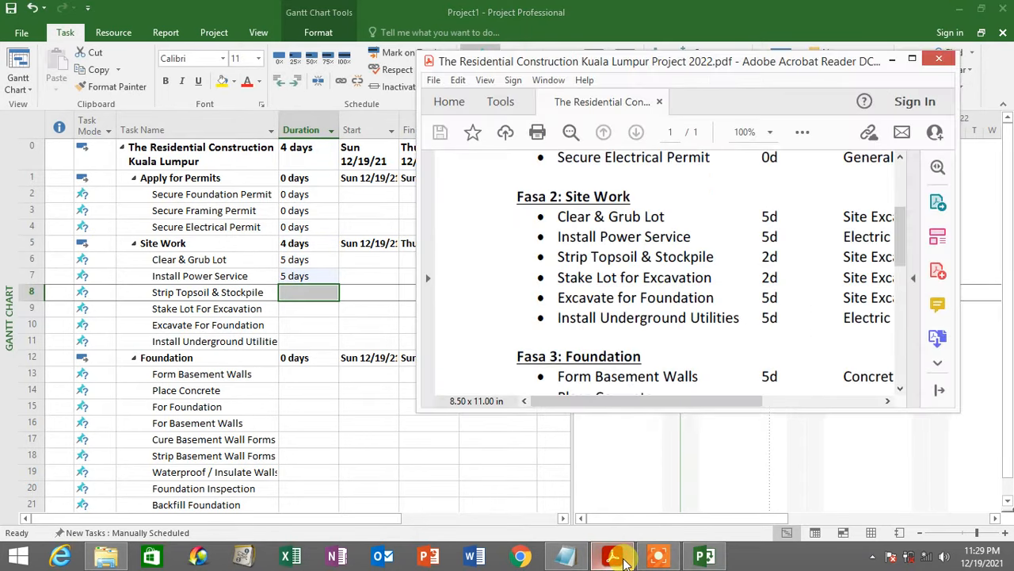
pyautogui.click(618, 557)
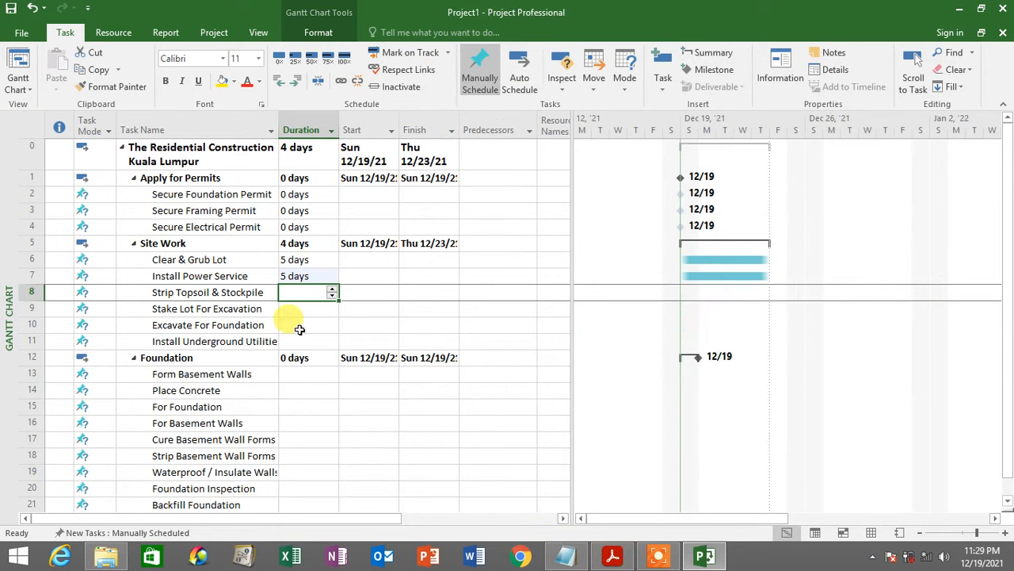
pyautogui.write('3')
pyautogui.press('BackSpace')
pyautogui.write('2d')
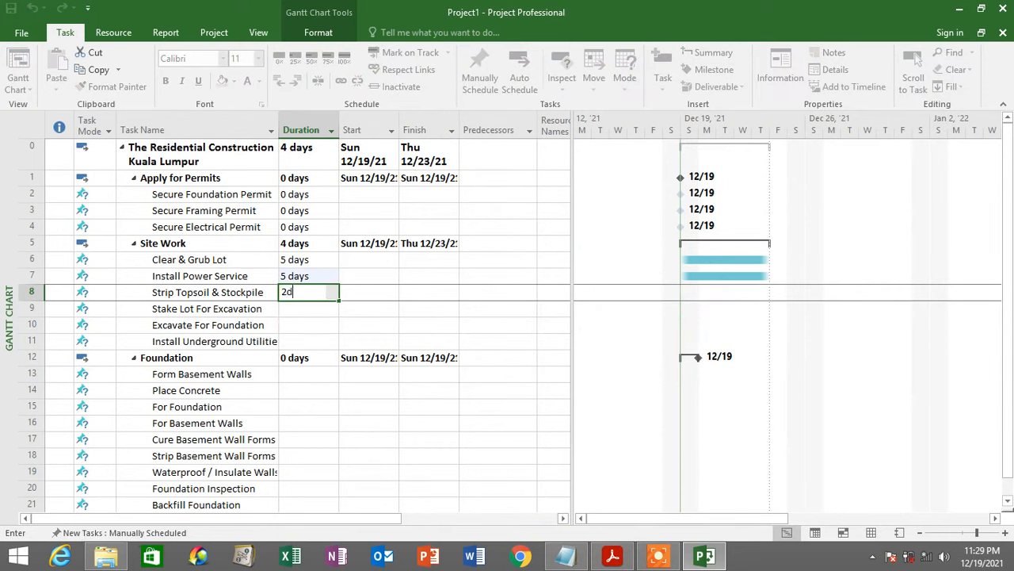
pyautogui.click(308, 309)
pyautogui.write('2d')
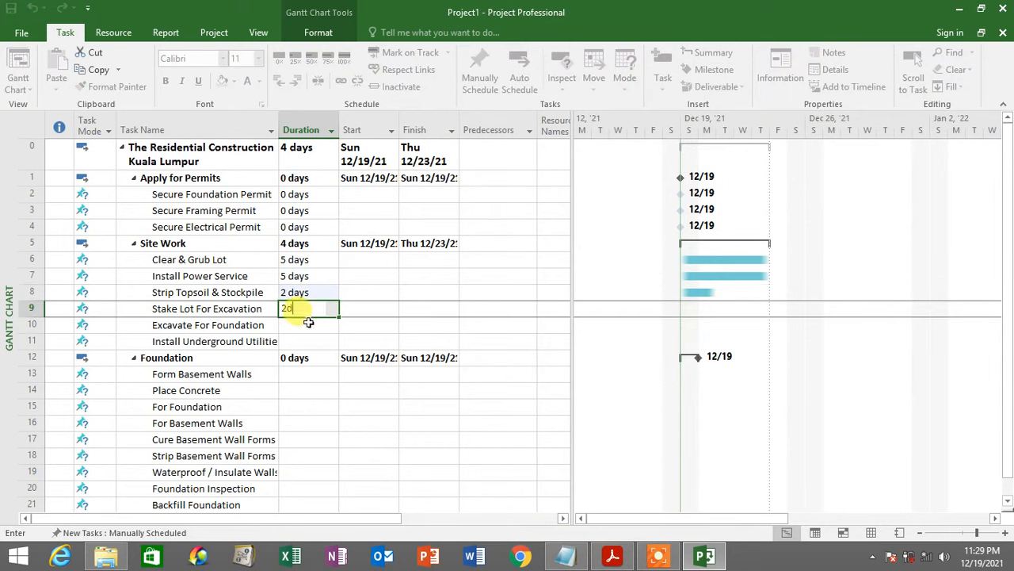
pyautogui.click(307, 322)
# Consult the PDF and set the durations of Excavate For Foundation and Install Underground Utilities to 5 days each.
pyautogui.click(618, 558)
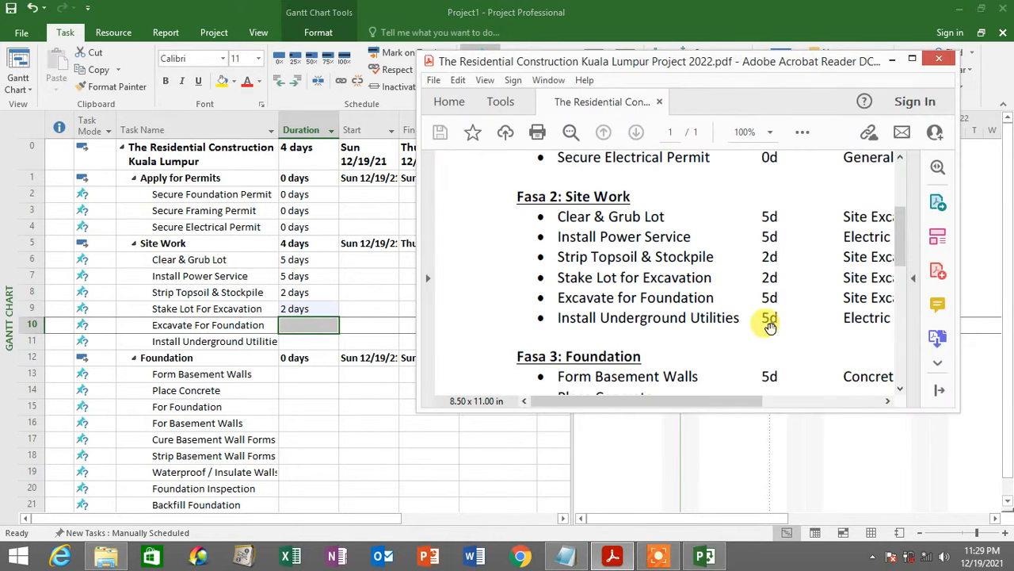
pyautogui.click(891, 60)
pyautogui.click(294, 330)
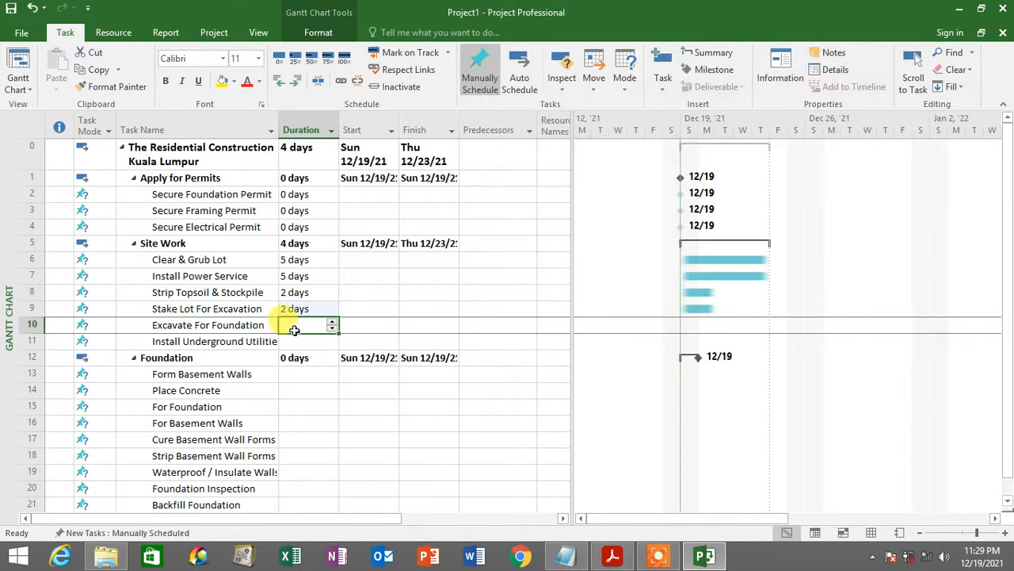
pyautogui.write('5d')
pyautogui.click(294, 341)
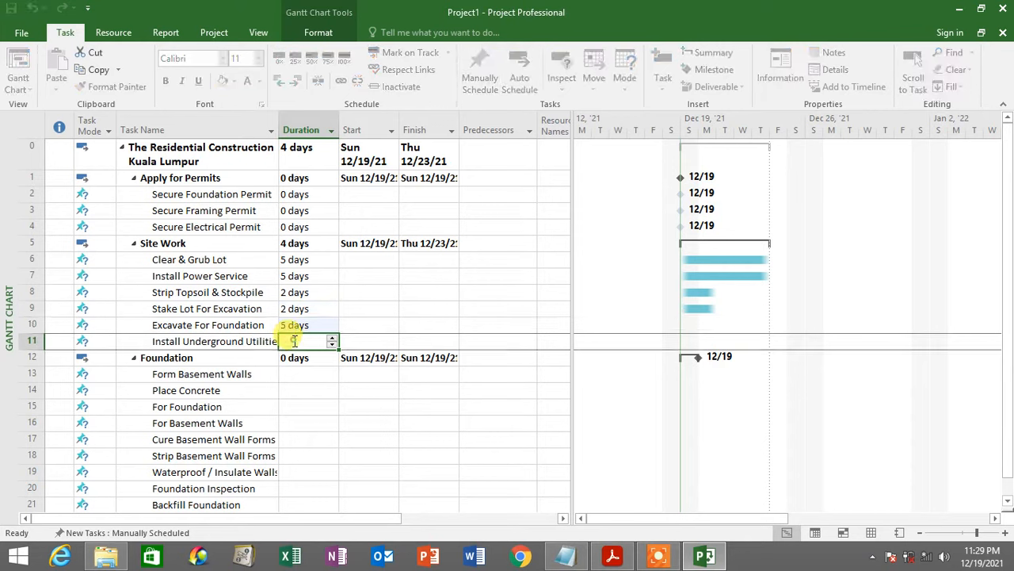
pyautogui.write('5 ')
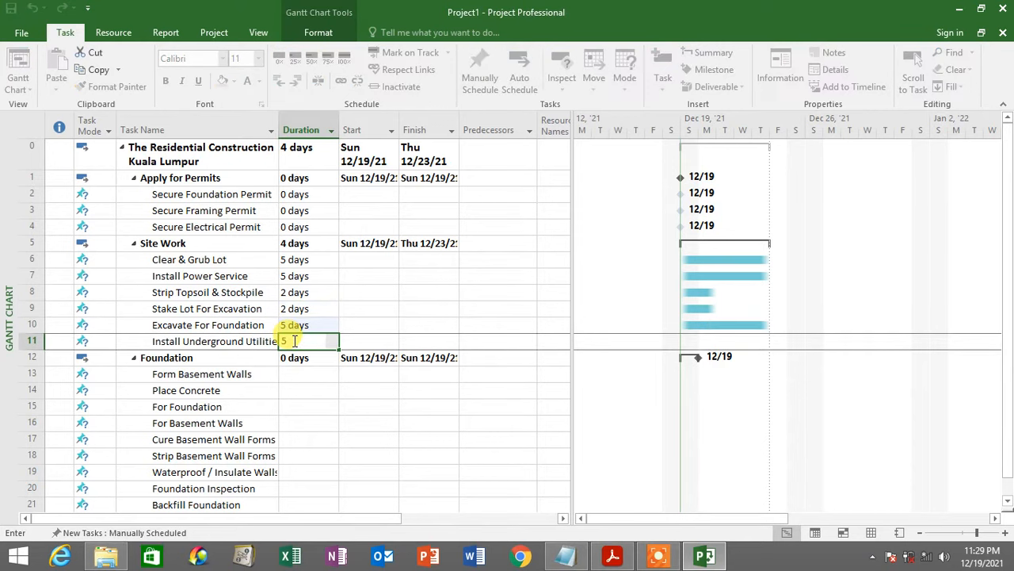
pyautogui.write('d')
pyautogui.press('Return')
pyautogui.click(297, 327)
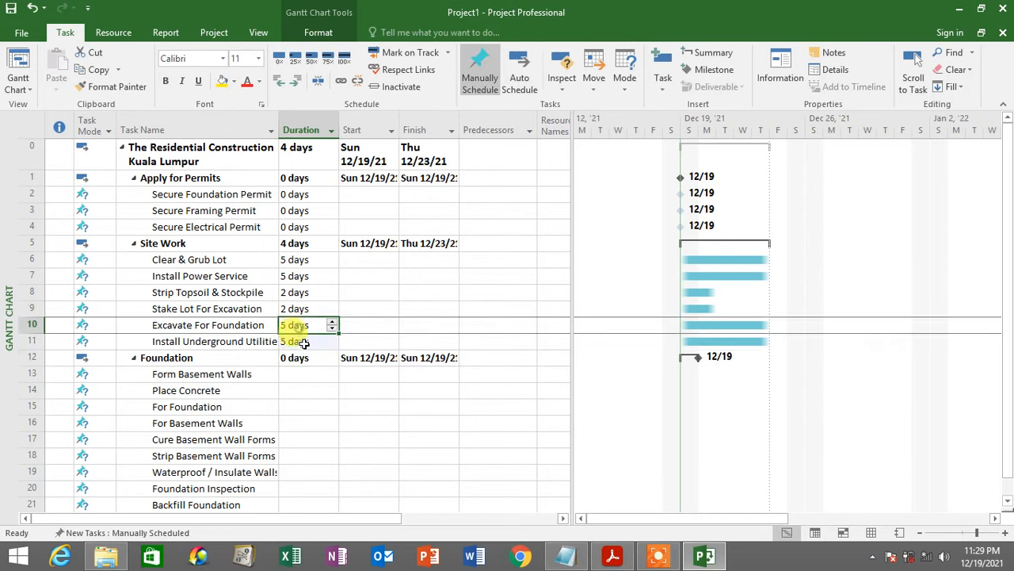
pyautogui.click(304, 342)
# Check the Foundation phase in the PDF and indent For Foundation and For Basement Walls as subtasks of Place Concrete.
pyautogui.click(612, 558)
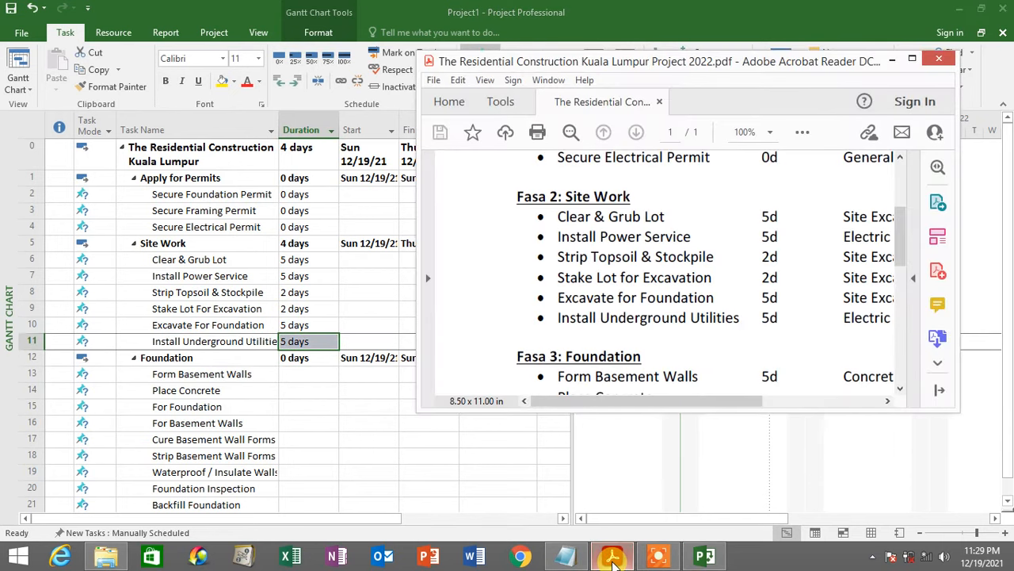
pyautogui.scroll(-4, 645, 315)
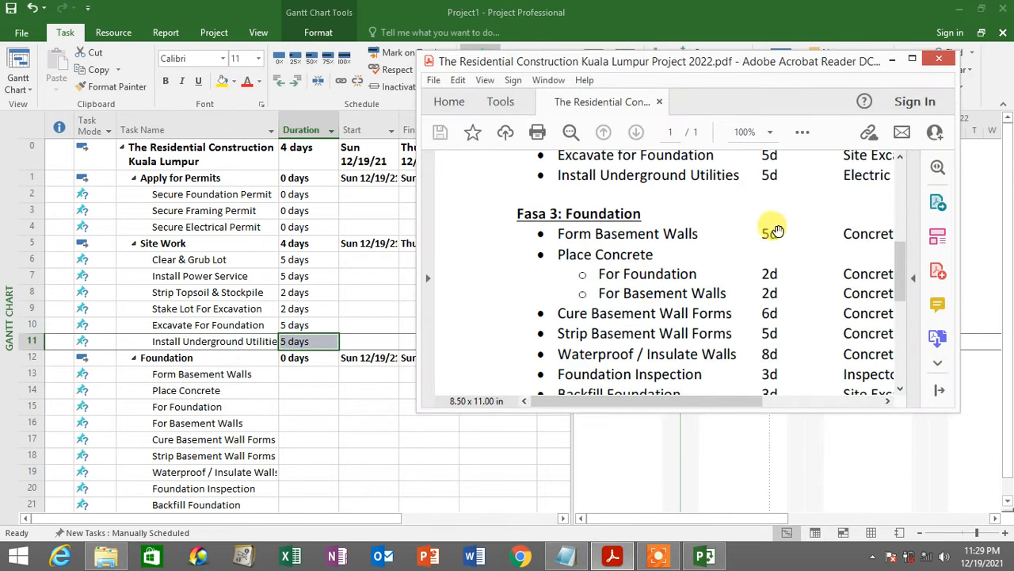
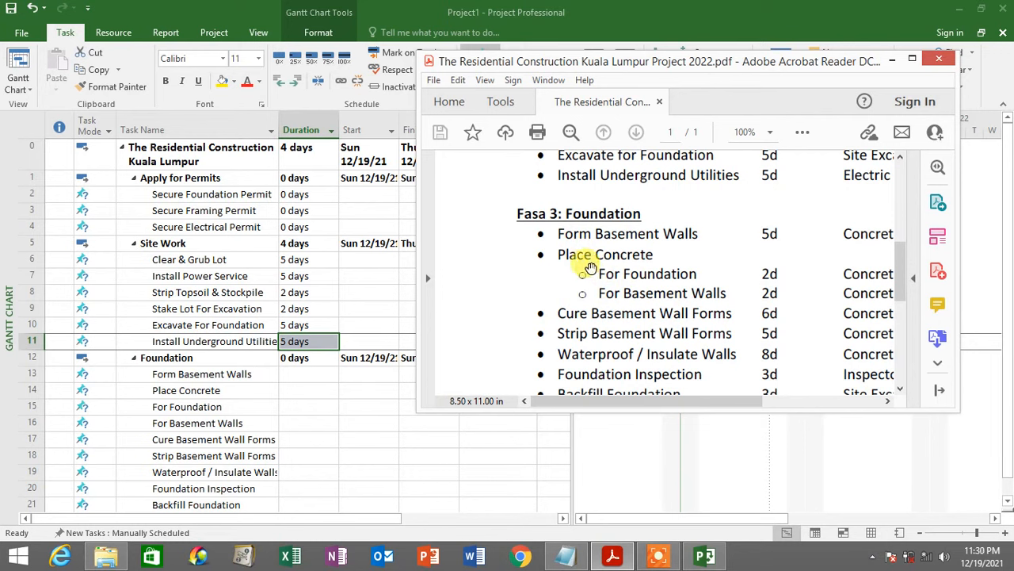
pyautogui.click(891, 60)
pyautogui.scroll(-2, 219, 317)
pyautogui.moveTo(217, 294); pyautogui.dragTo(215, 310)
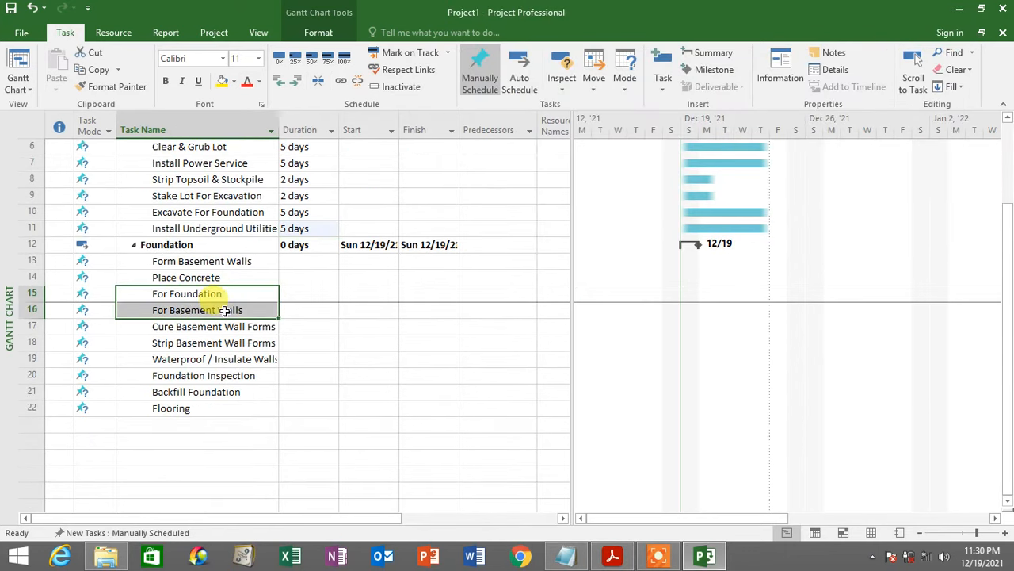
pyautogui.click(299, 89)
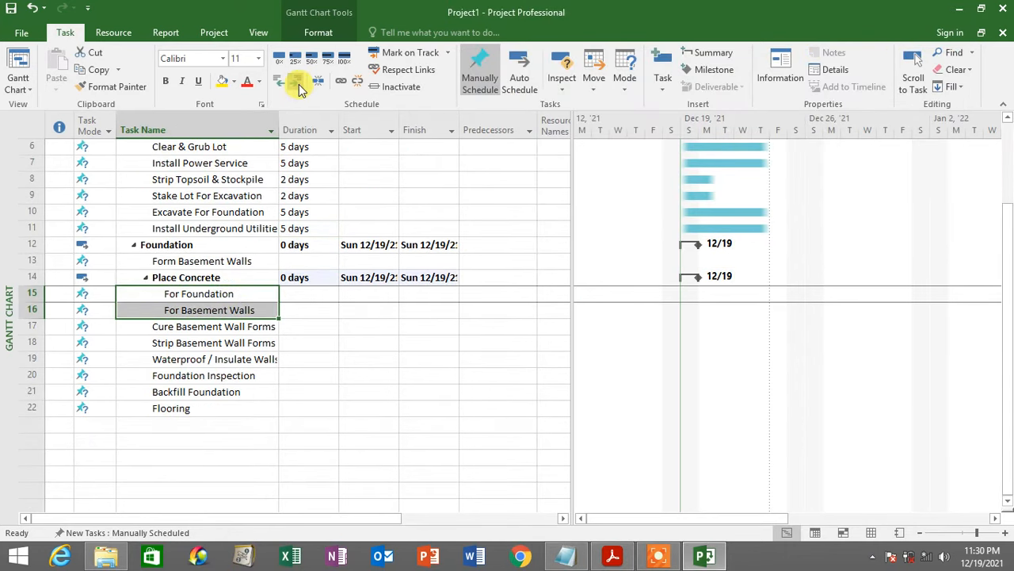
# Look up Form Basement Walls in the PDF and set its duration to 5 days.
pyautogui.click(612, 555)
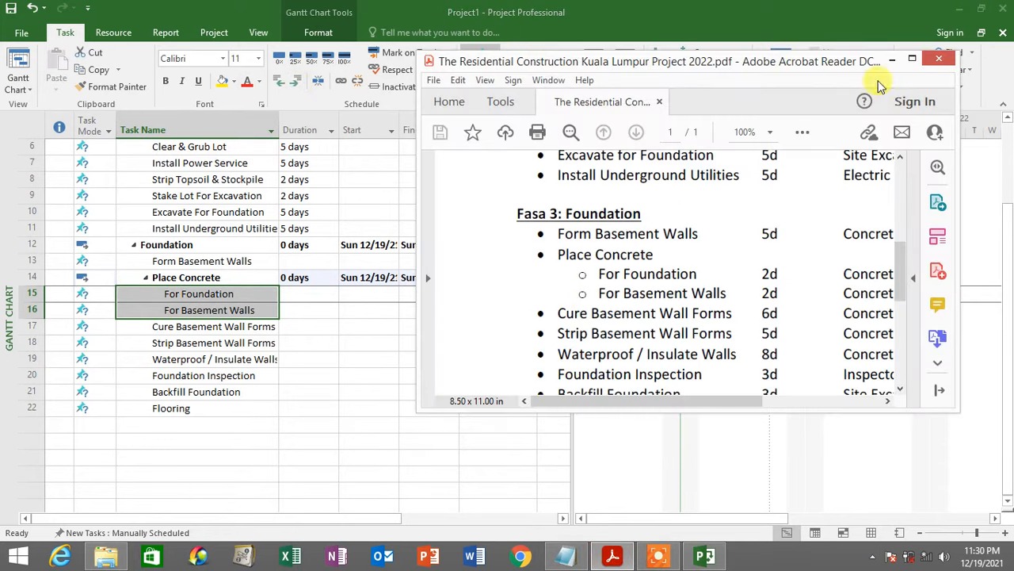
pyautogui.click(894, 56)
pyautogui.click(289, 261)
pyautogui.write('5d')
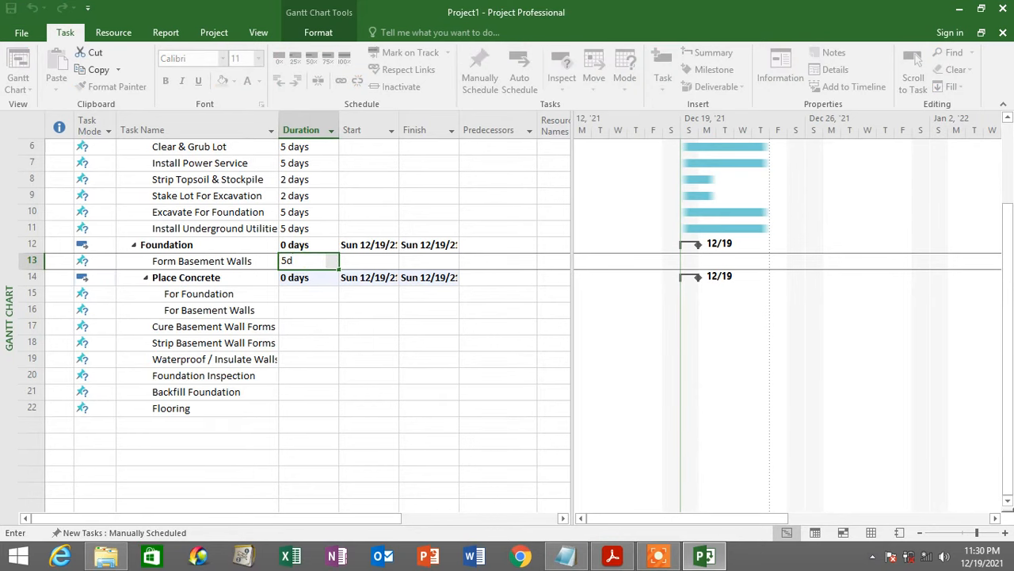
pyautogui.press('Return')
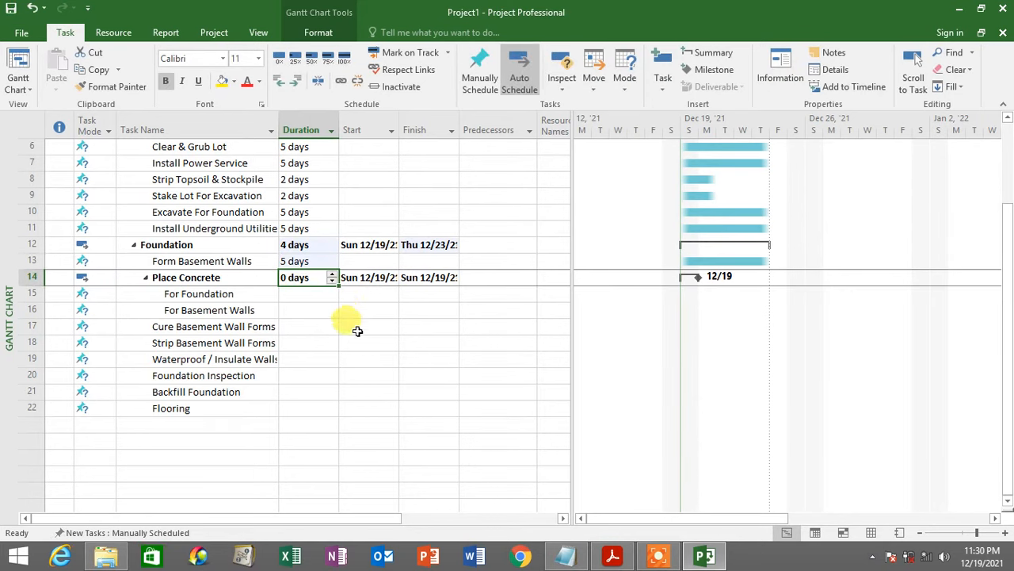
pyautogui.click(347, 326)
pyautogui.click(290, 278)
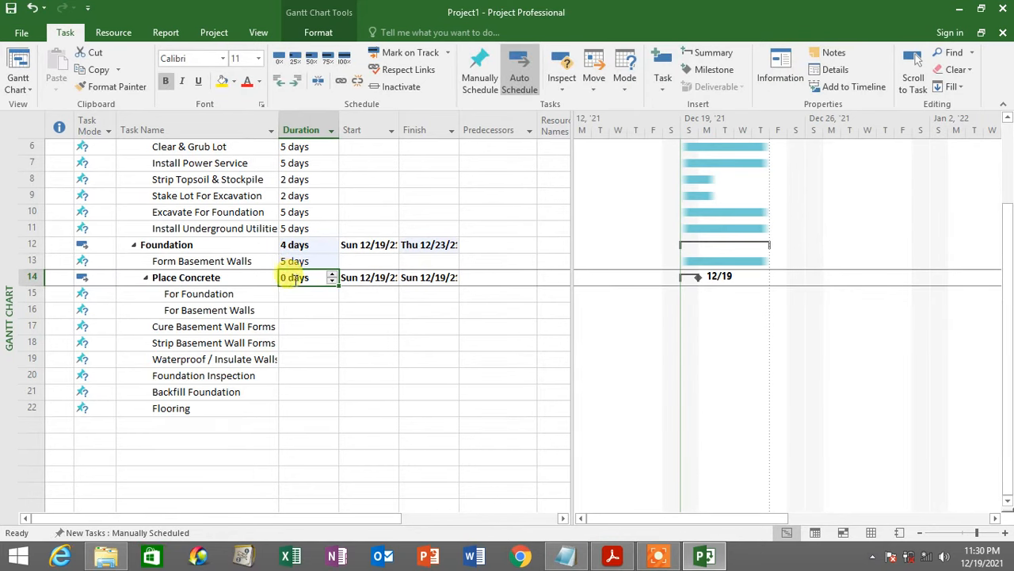
# Consult the PDF and set the durations of For Foundation and For Basement Walls to 2 days each.
pyautogui.click(291, 292)
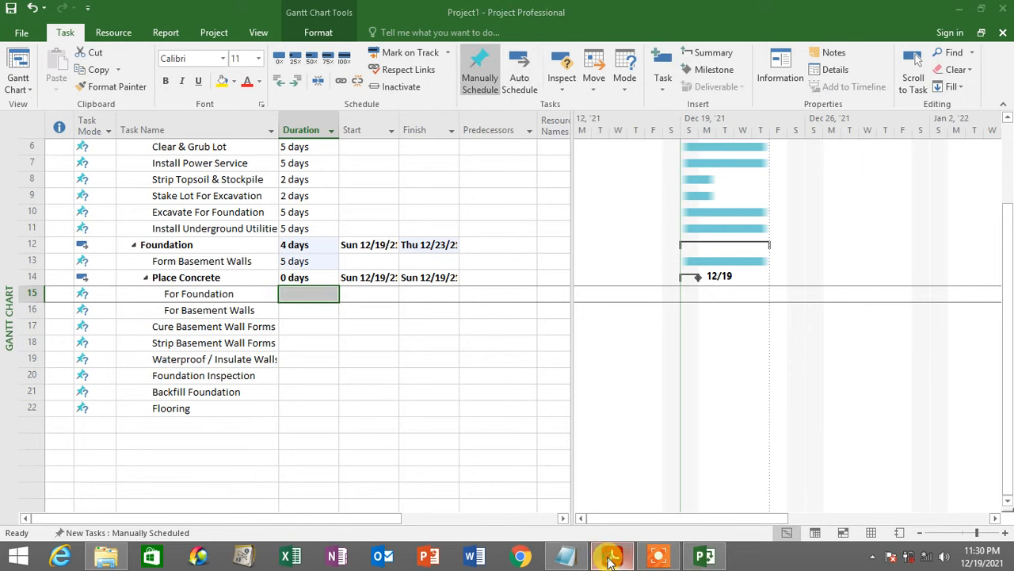
pyautogui.click(611, 555)
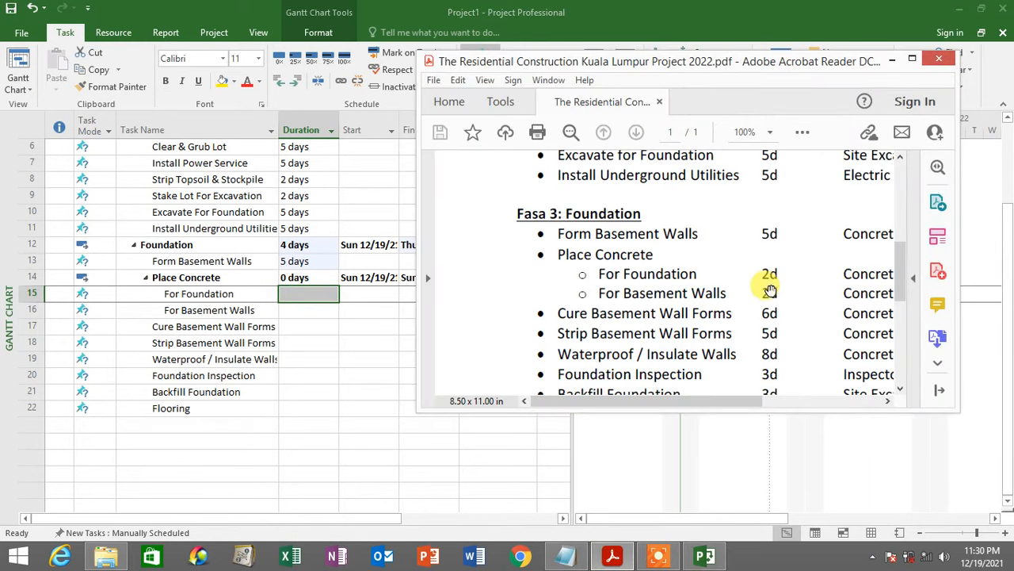
pyautogui.click(892, 59)
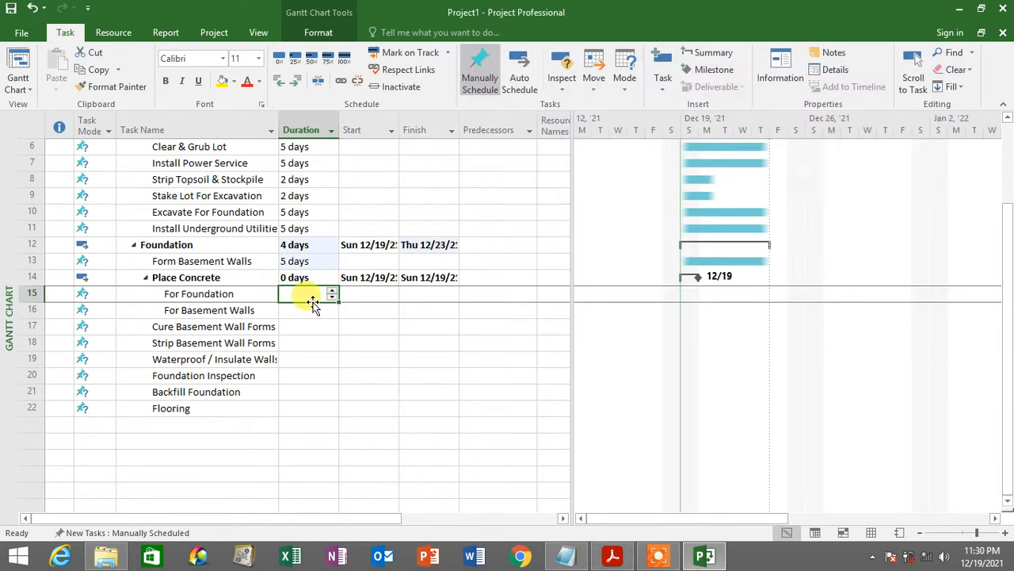
pyautogui.write('2d')
pyautogui.press('Return')
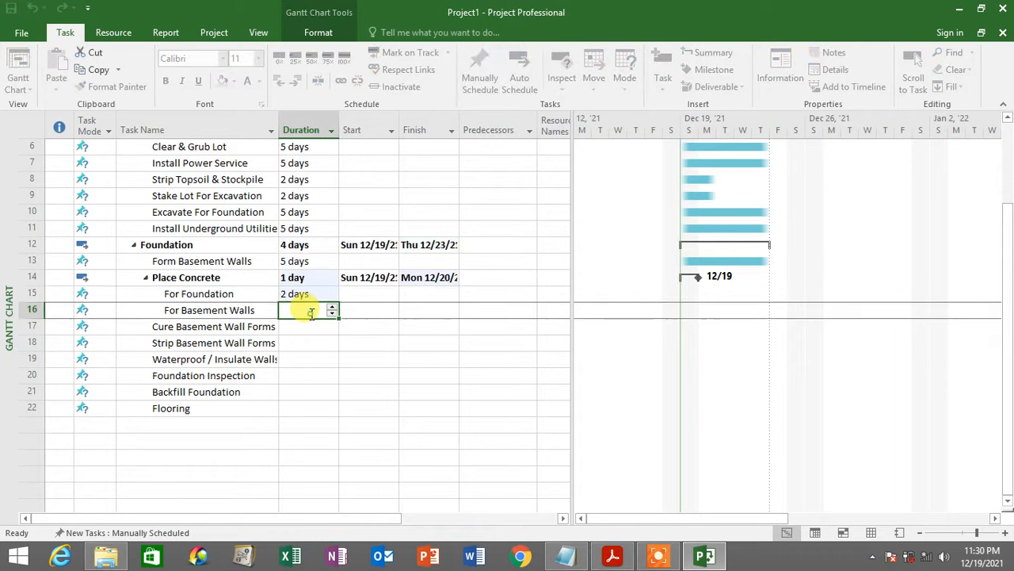
pyautogui.write('2d')
pyautogui.press('Return')
pyautogui.click(295, 278)
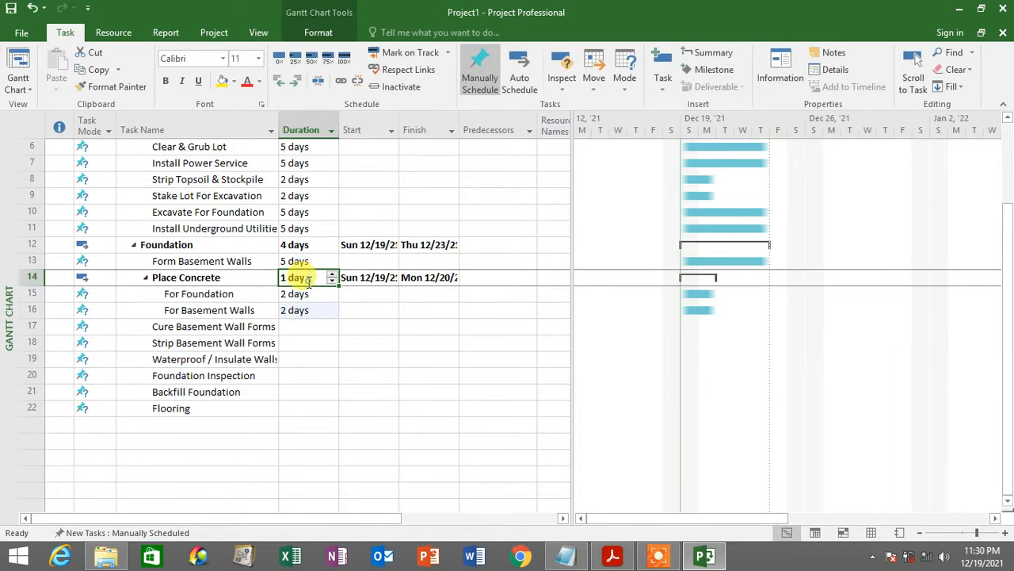
pyautogui.click(28, 277)
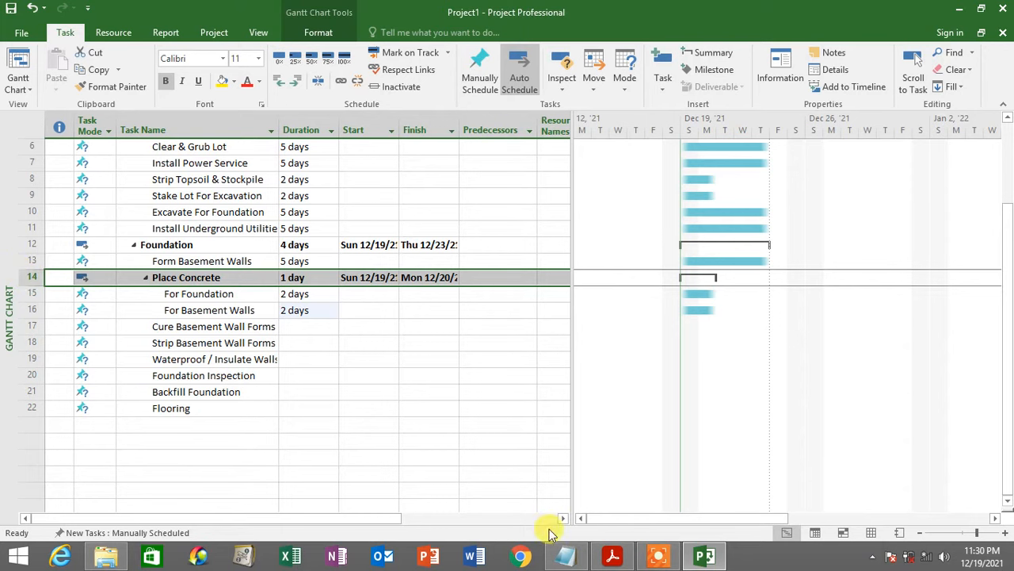
# Look up the remaining Foundation tasks in the PDF and set Cure Basement Wall Forms to 6 days and Strip Basement Wall Forms to 5 days.
pyautogui.click(612, 557)
pyautogui.scroll(-2, 725, 316)
pyautogui.scroll(-1, 725, 315)
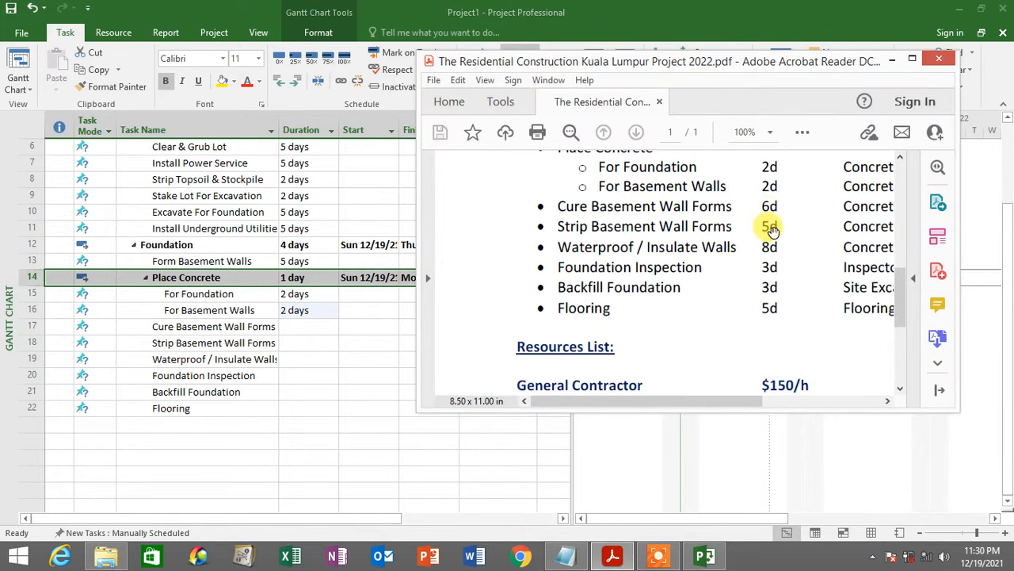
pyautogui.click(891, 60)
pyautogui.click(316, 328)
pyautogui.write('6d')
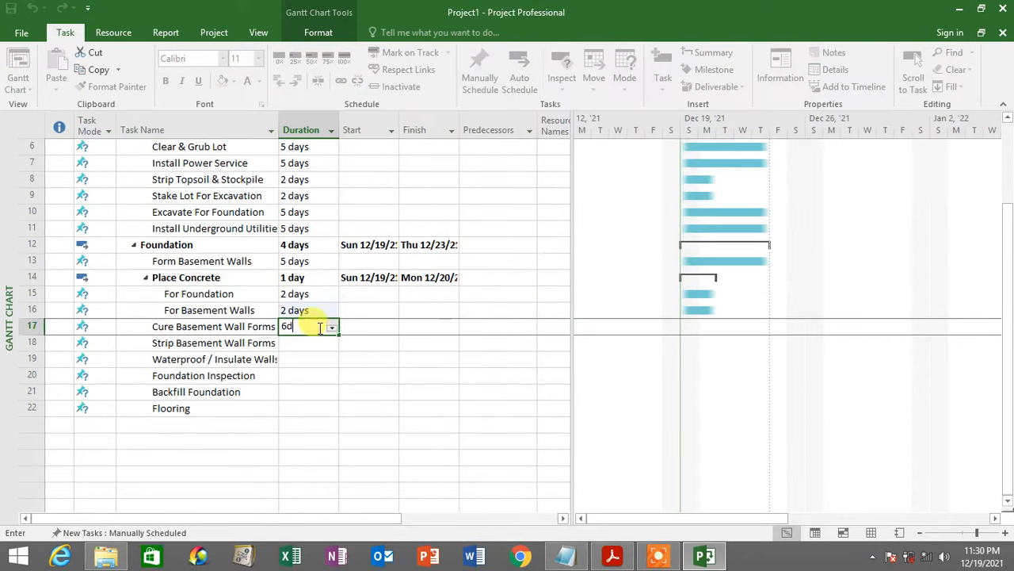
pyautogui.press('Return')
pyautogui.write('5d')
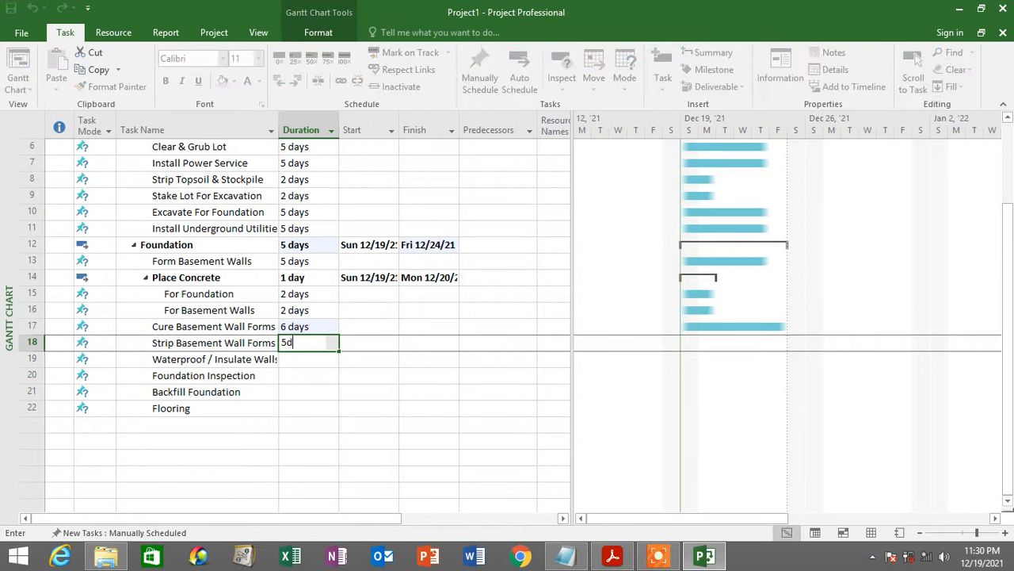
pyautogui.press('Return')
# Set the duration of Waterproof / Insulate Walls to 8 days and of Foundation Inspection to 3 days.
pyautogui.write('8d')
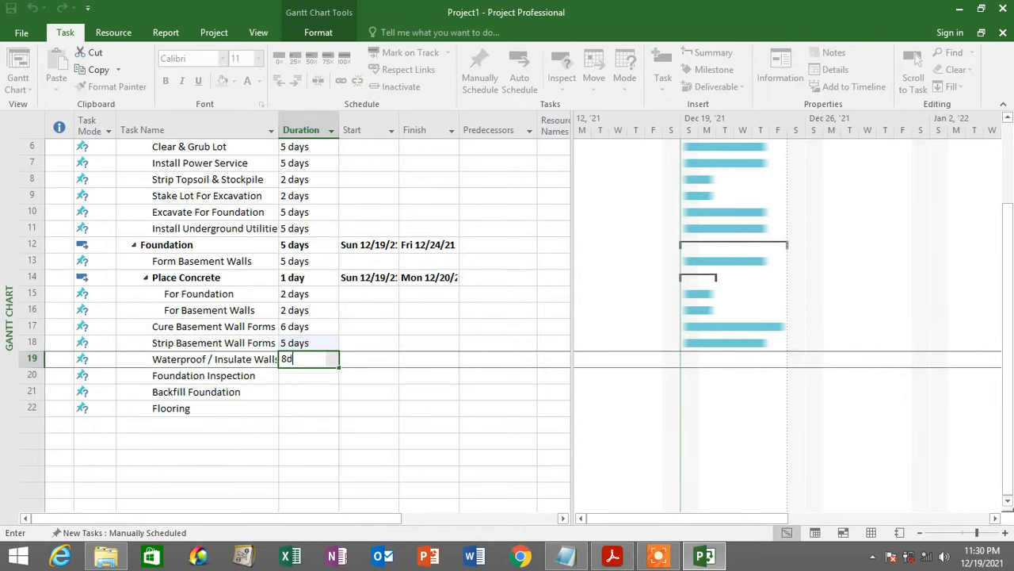
pyautogui.press('Return')
pyautogui.write('3d')
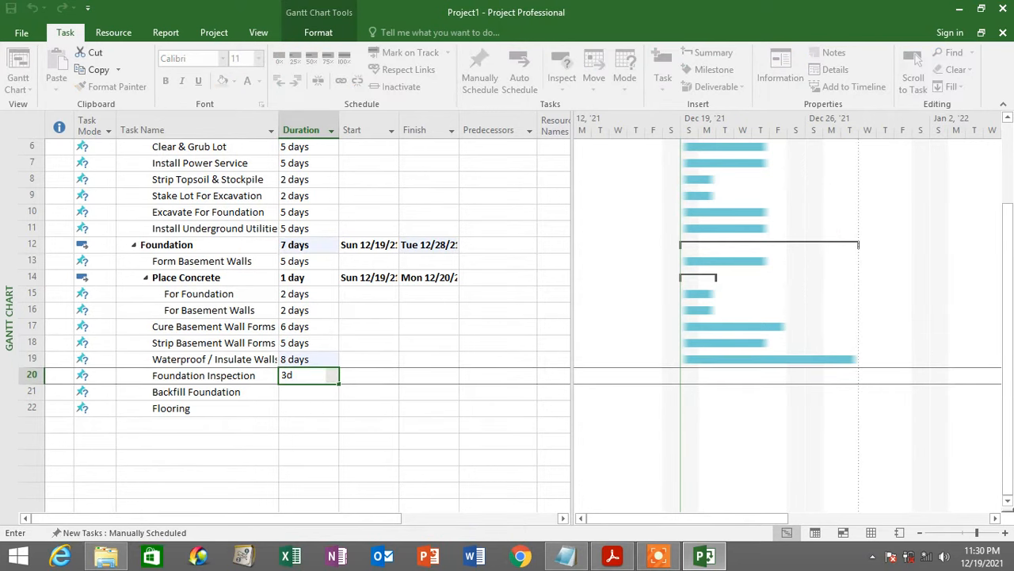
pyautogui.press('Return')
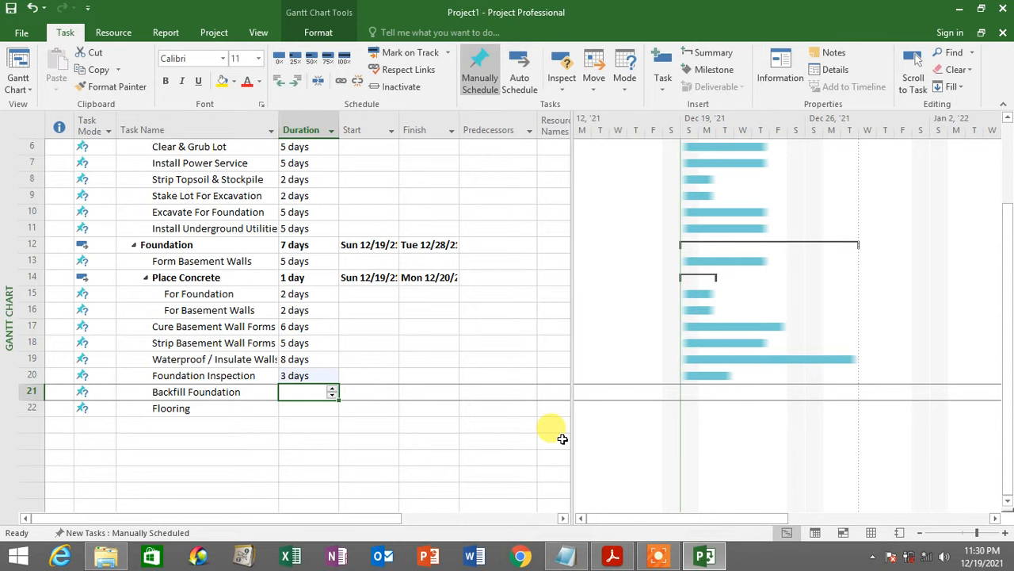
# Recheck the PDF and set the duration of Backfill Foundation to 3 days and of Flooring to 5 days.
pyautogui.click(612, 556)
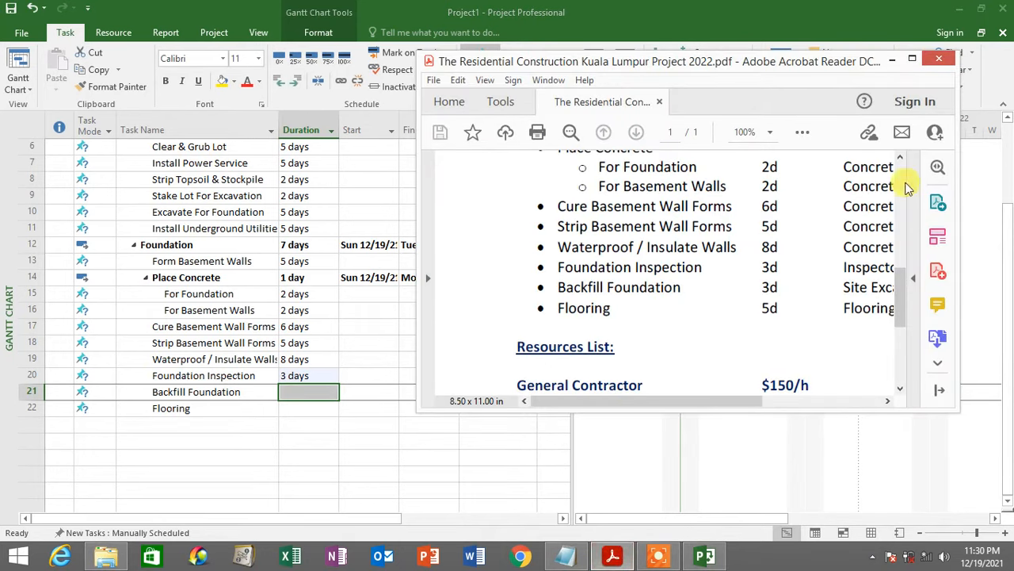
pyautogui.click(893, 60)
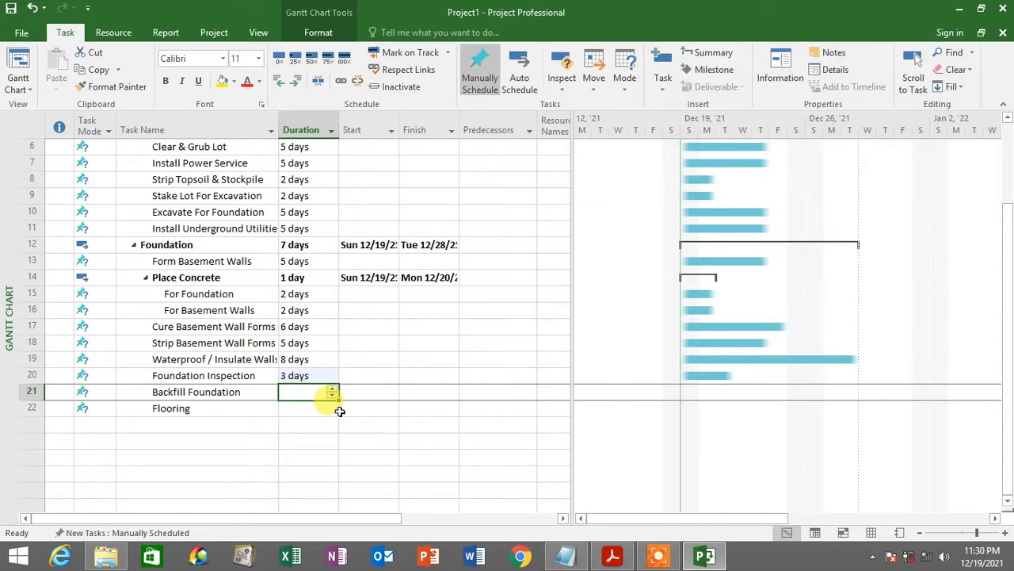
pyautogui.write('3d')
pyautogui.press('Return')
pyautogui.write('5 d')
pyautogui.press('Return')
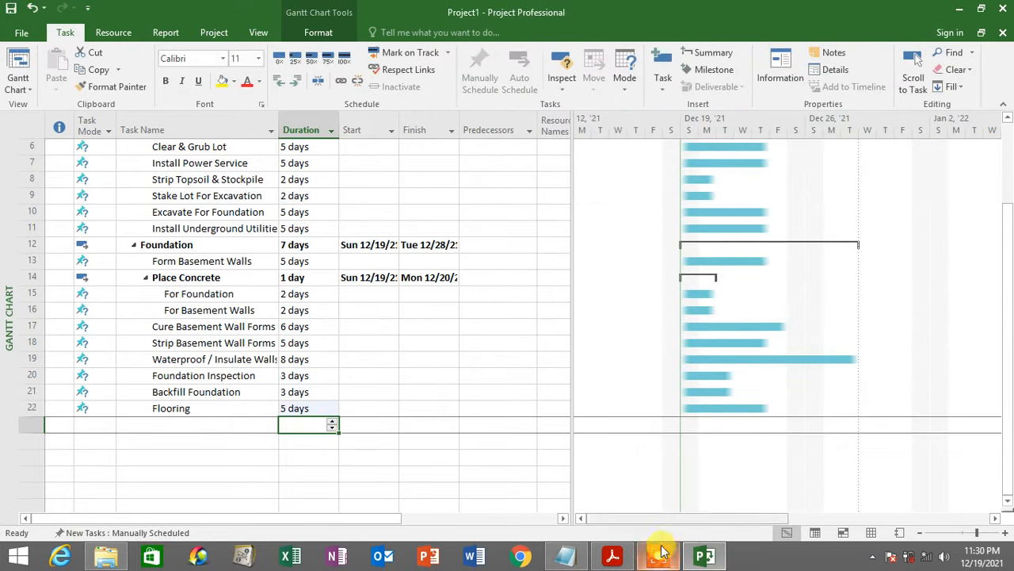
# Check the entered durations against the PDF and widen the task table to show the full Predecessors and Resource Names columns.
pyautogui.click(610, 559)
pyautogui.scroll(2, 773, 274)
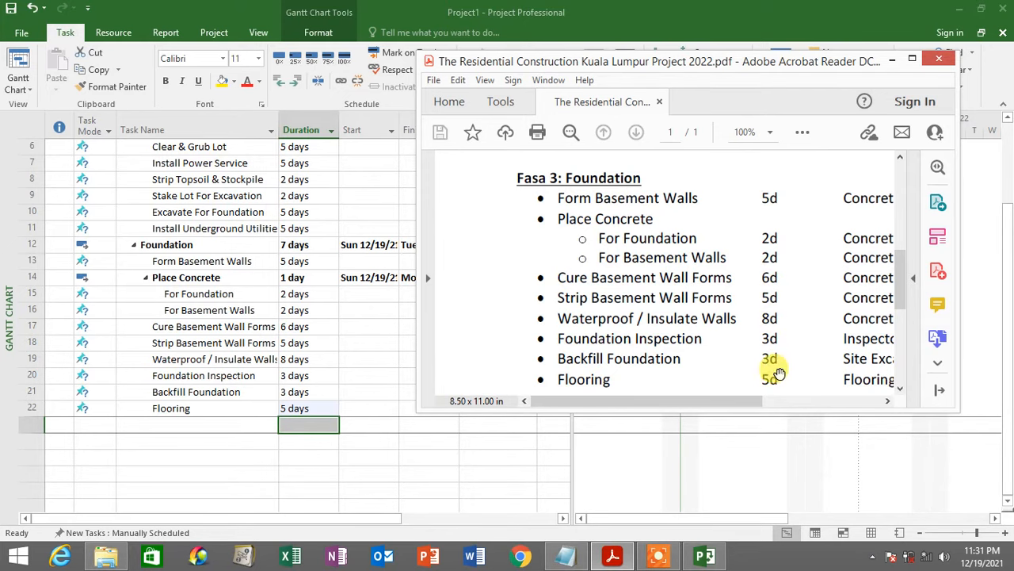
pyautogui.click(893, 61)
pyautogui.scroll(2, 320, 151)
pyautogui.scroll(-1, 391, 347)
pyautogui.scroll(-3, 389, 344)
pyautogui.scroll(5, 555, 233)
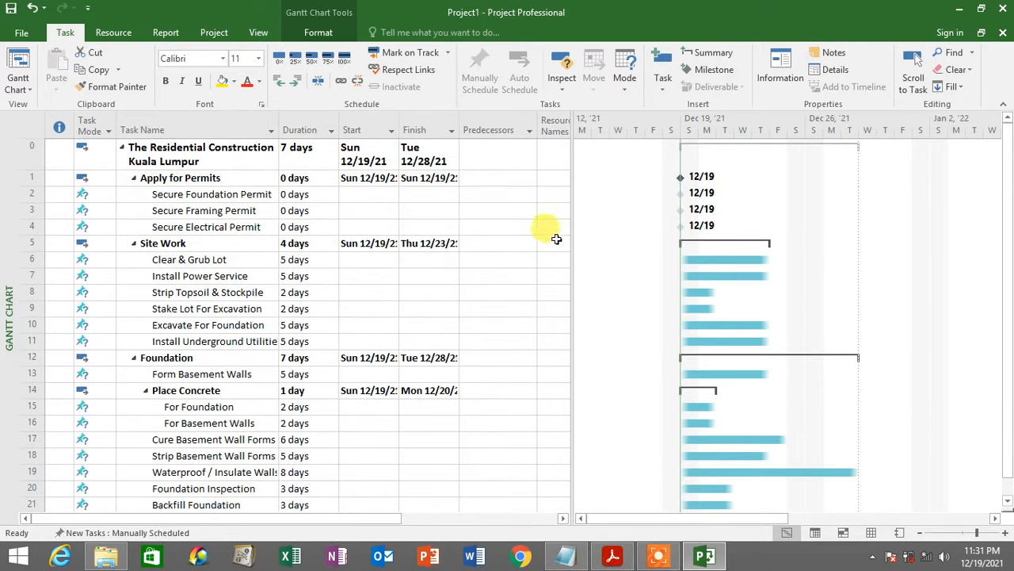
pyautogui.moveTo(588, 190); pyautogui.dragTo(648, 191)
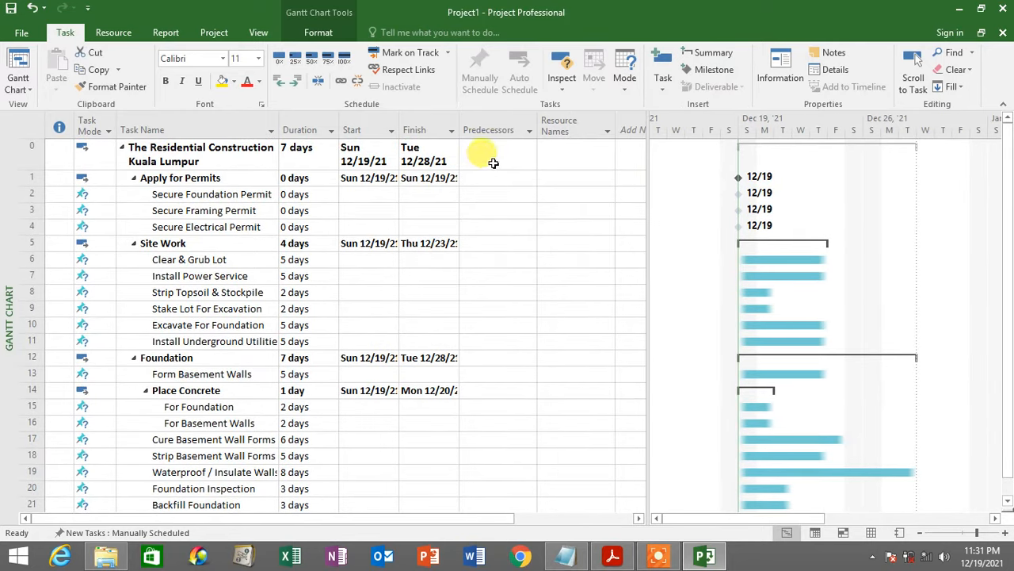
# Examine the Predecessors column and the three permit tasks under Apply for Permits to work out their task dependencies.
pyautogui.moveTo(488, 159); pyautogui.dragTo(486, 492)
pyautogui.click(502, 242)
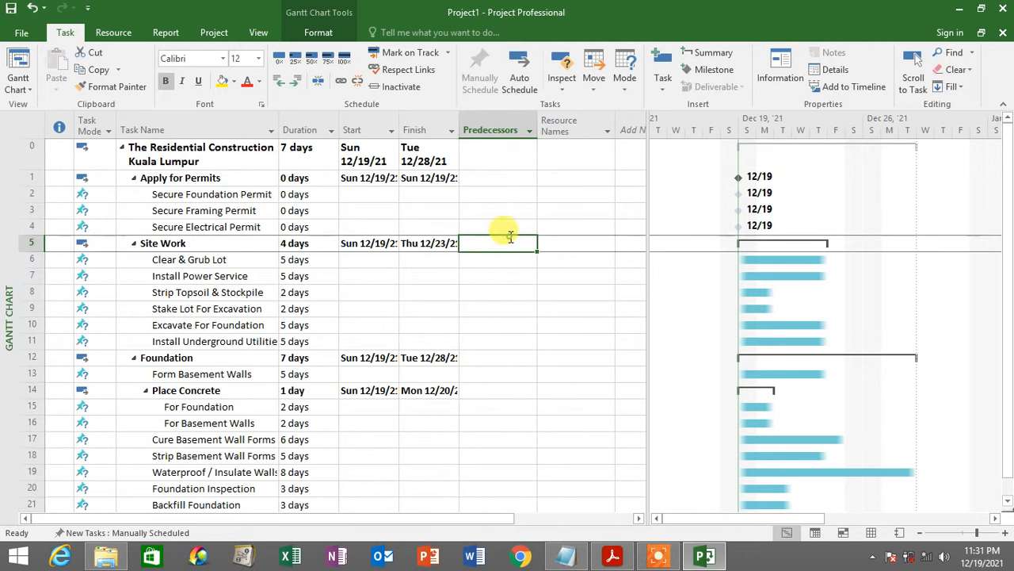
pyautogui.click(493, 195)
pyautogui.click(493, 210)
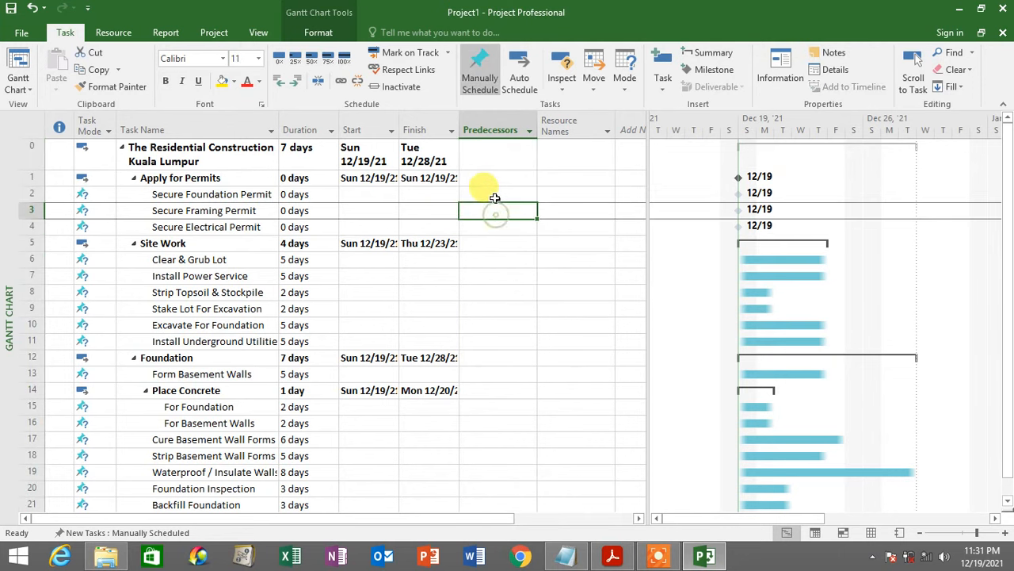
pyautogui.click(493, 194)
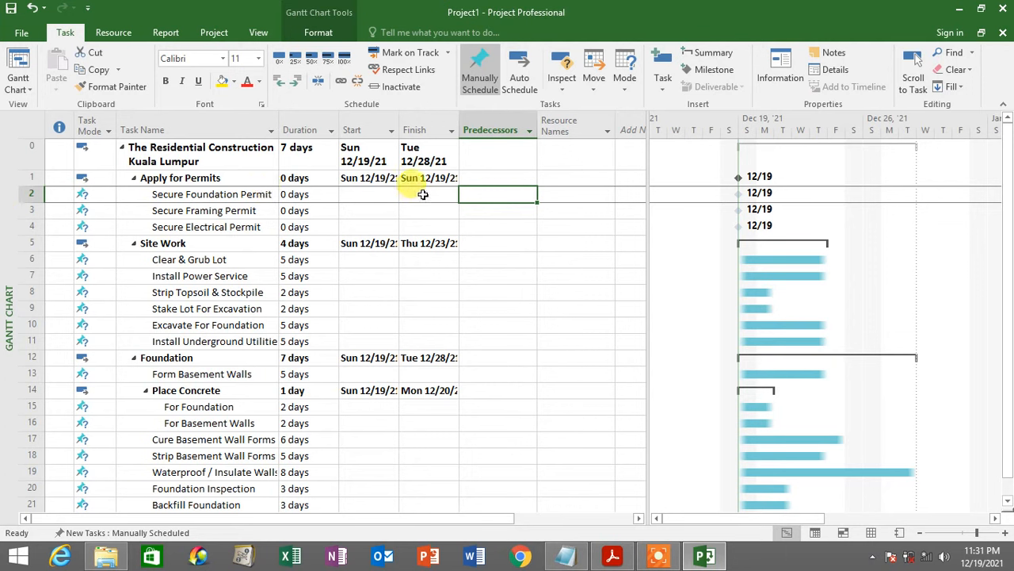
pyautogui.moveTo(493, 156); pyautogui.dragTo(475, 498)
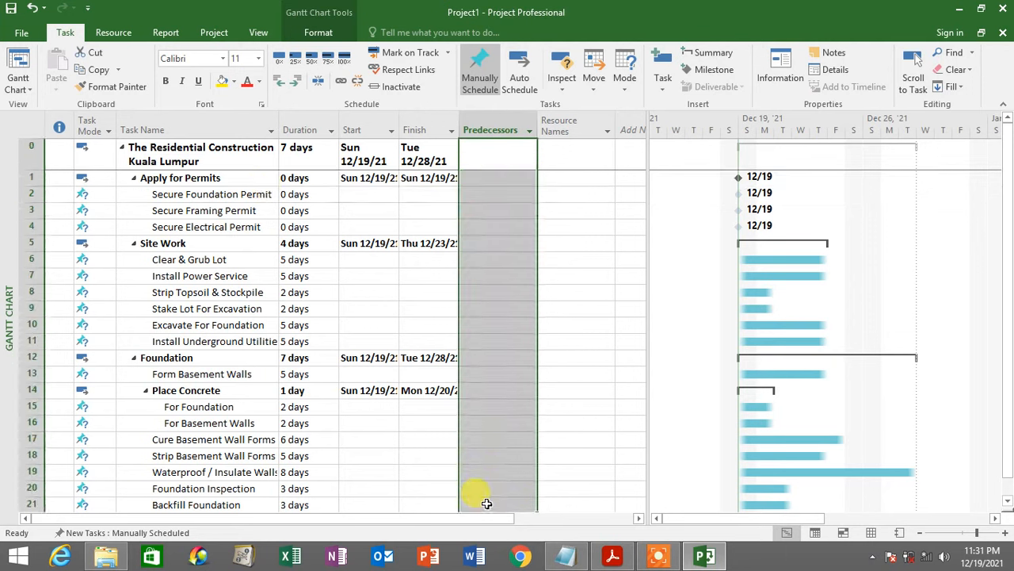
pyautogui.click(521, 227)
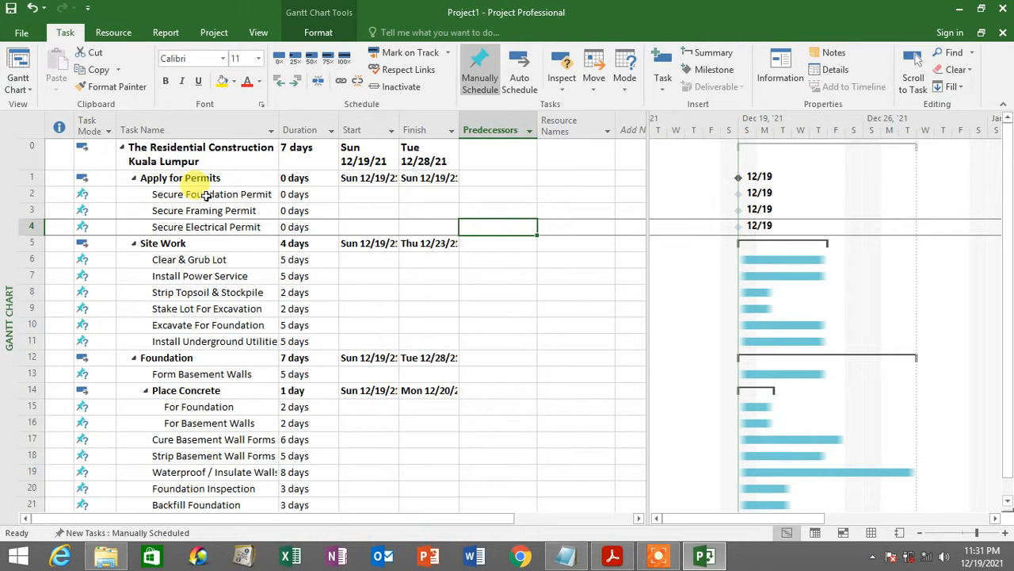
pyautogui.click(206, 194)
pyautogui.click(207, 211)
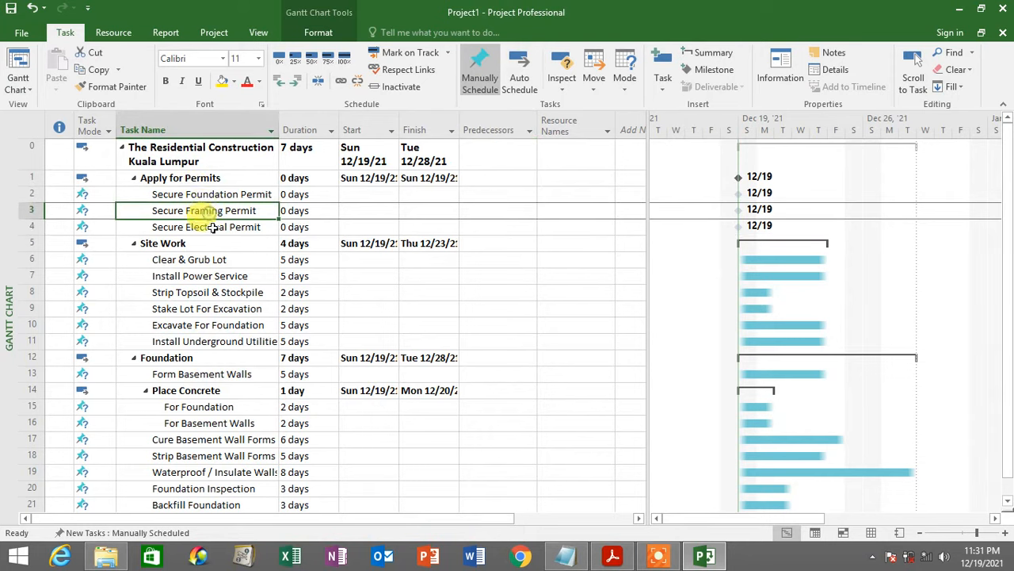
pyautogui.click(210, 227)
pyautogui.click(216, 212)
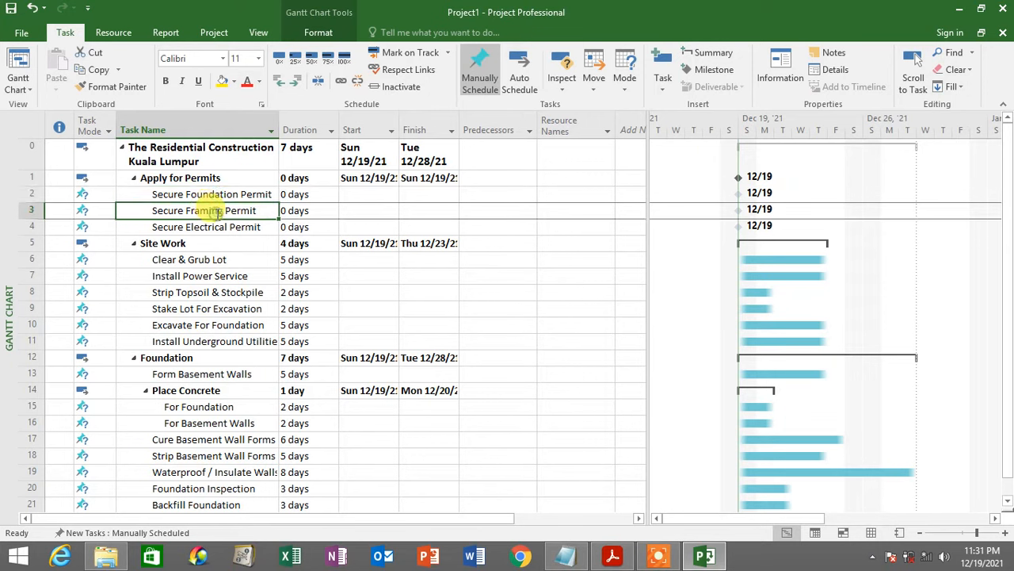
pyautogui.click(183, 195)
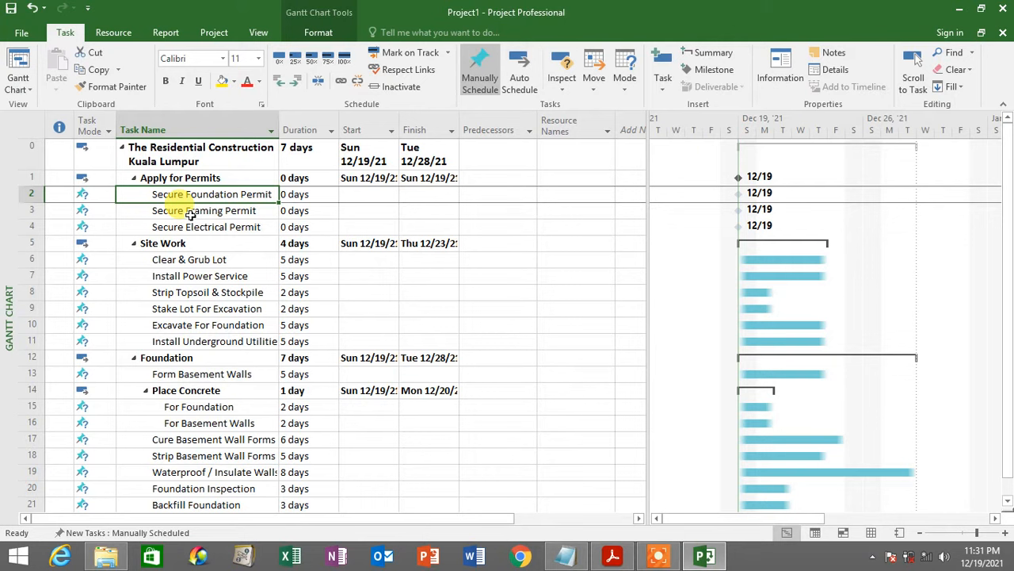
# Set task 2, Secure Foundation Permit, as the predecessor of the Secure Framing Permit task.
pyautogui.click(191, 212)
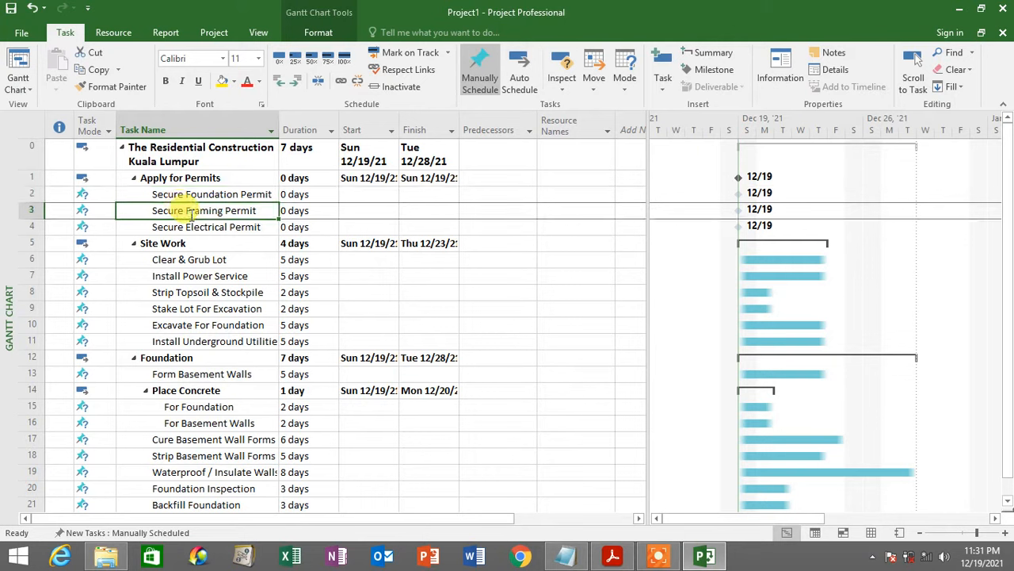
pyautogui.click(29, 211)
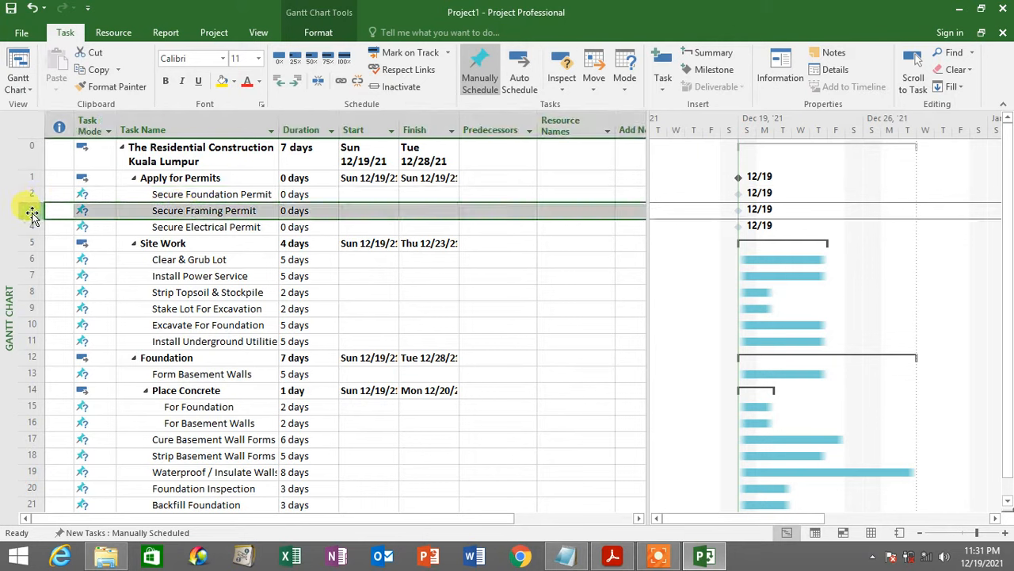
pyautogui.moveTo(32, 213); pyautogui.dragTo(26, 196)
pyautogui.click(27, 197)
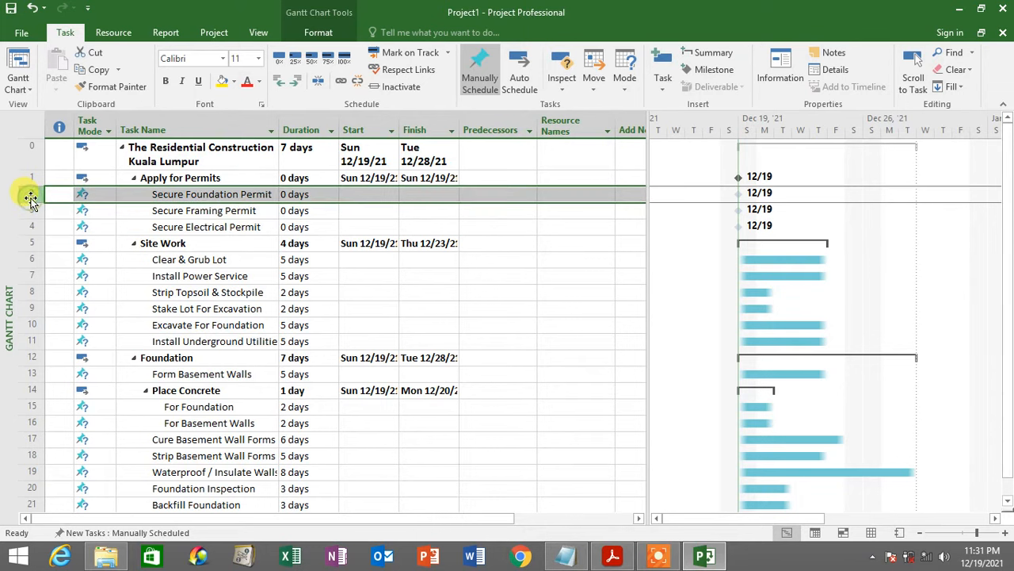
pyautogui.click(31, 212)
pyautogui.click(481, 210)
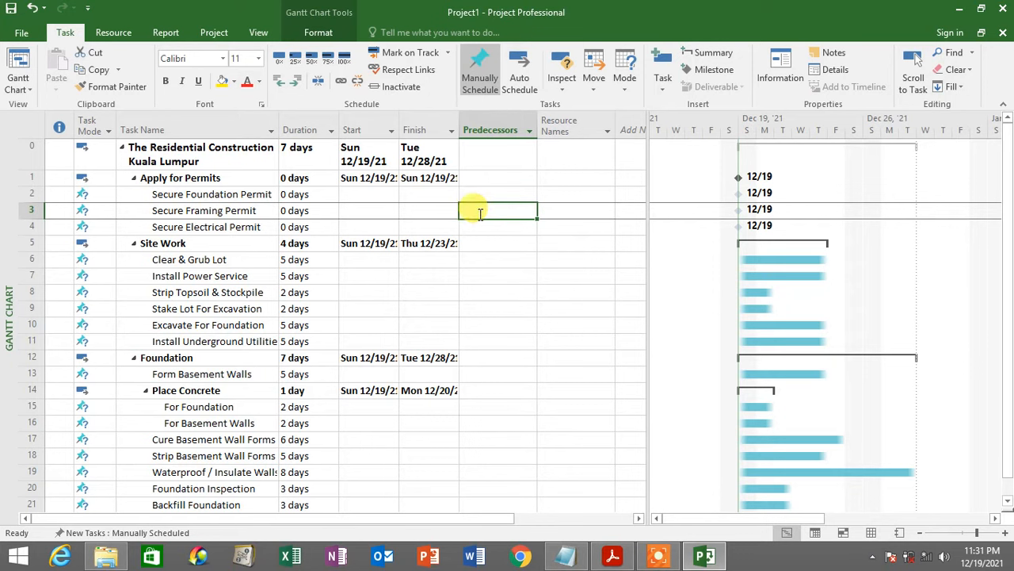
pyautogui.click(25, 194)
pyautogui.click(479, 209)
pyautogui.write('2')
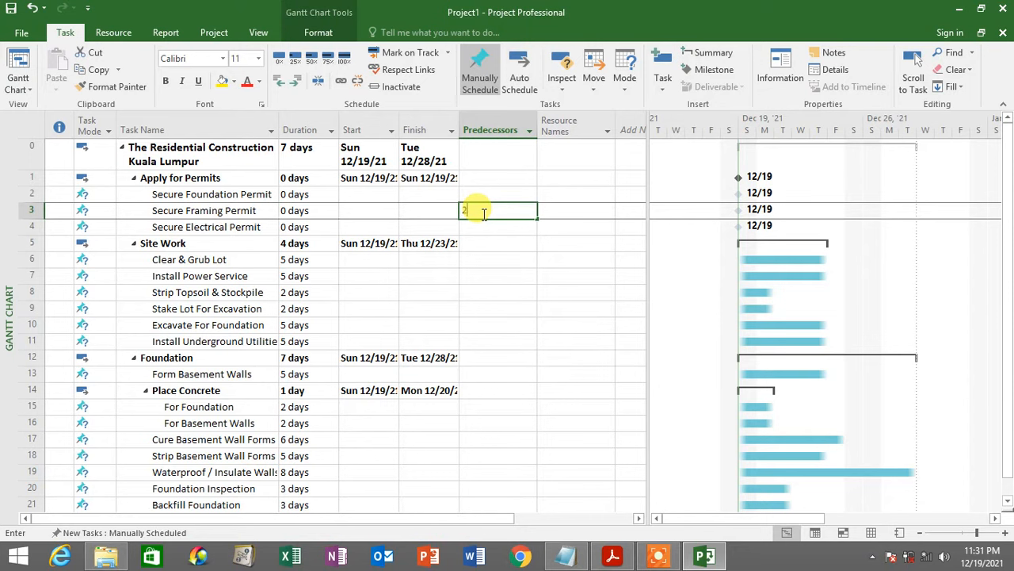
pyautogui.press('Return')
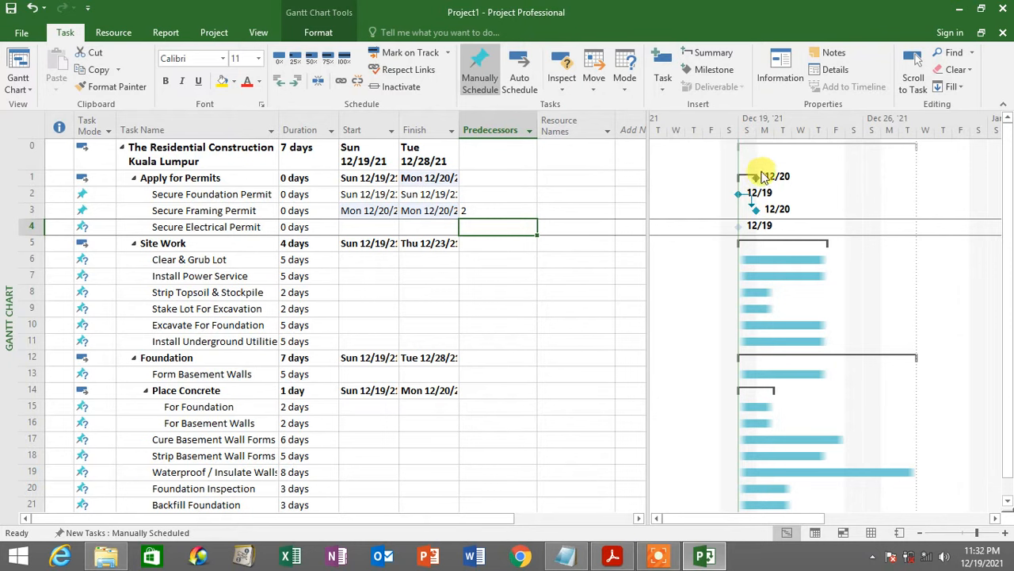
# Examine the predecessor relationship between the Secure Foundation Permit and Secure Framing Permit tasks.
pyautogui.click(476, 208)
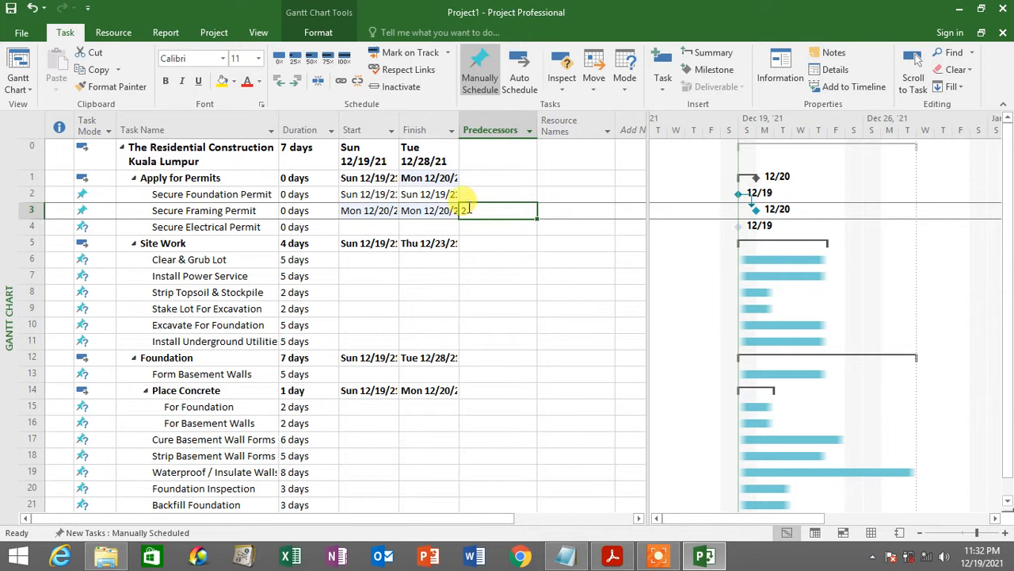
pyautogui.click(182, 210)
pyautogui.click(204, 195)
pyautogui.click(201, 211)
pyautogui.click(206, 195)
pyautogui.click(202, 211)
pyautogui.click(208, 193)
pyautogui.click(202, 210)
pyautogui.click(206, 195)
# Switch to File Explorer and open the Types Predecessors text file from the MS Project Course Additional Notes folder.
pyautogui.click(106, 557)
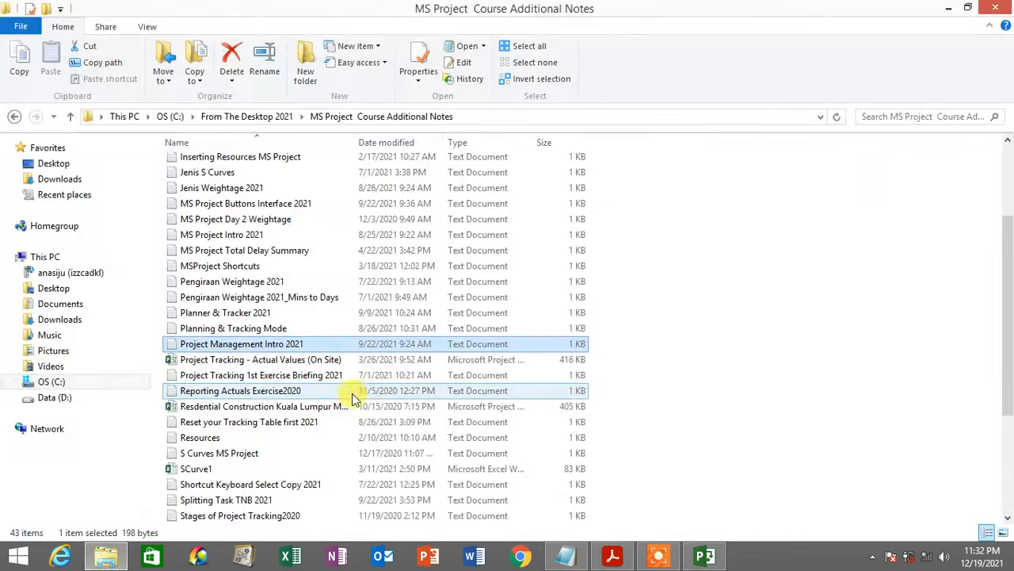
pyautogui.scroll(-4, 360, 393)
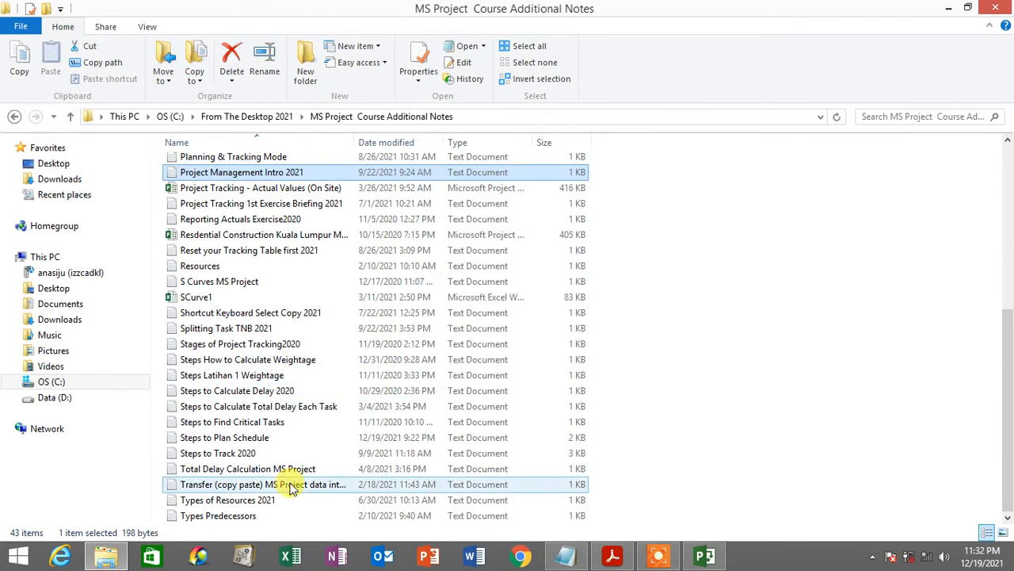
pyautogui.scroll(3, 262, 432)
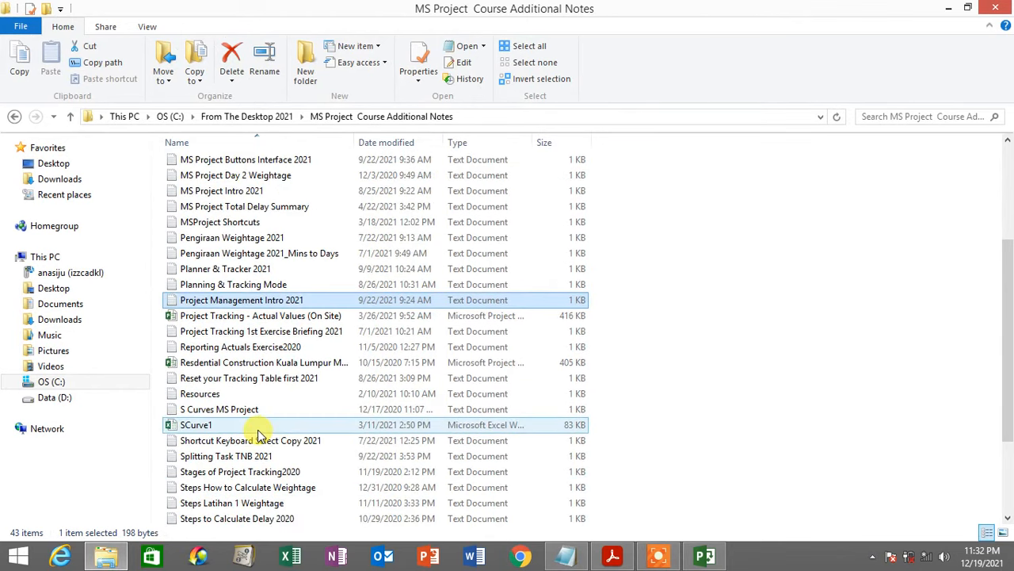
pyautogui.scroll(-3, 257, 434)
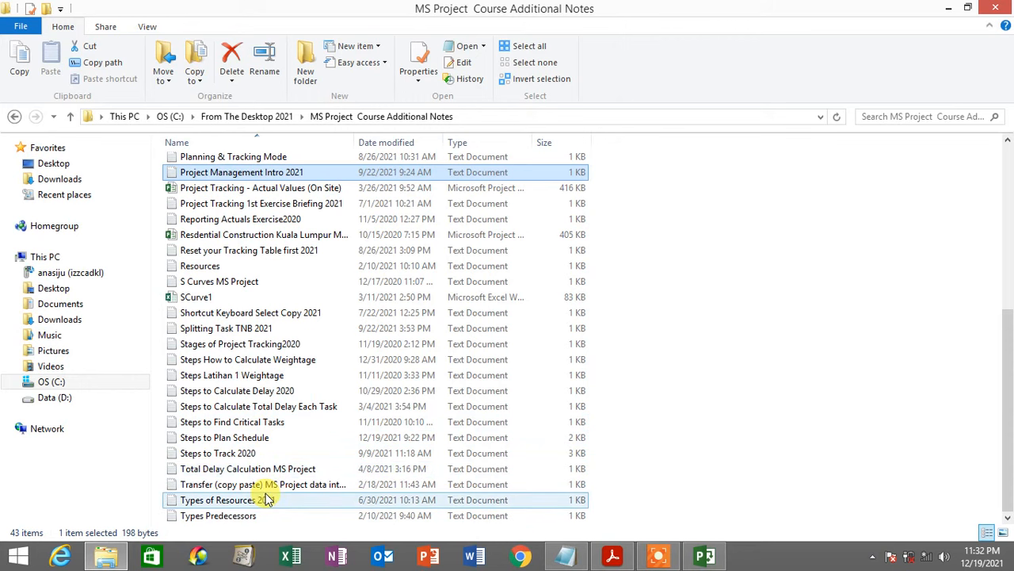
pyautogui.scroll(4, 268, 499)
pyautogui.scroll(3, 254, 451)
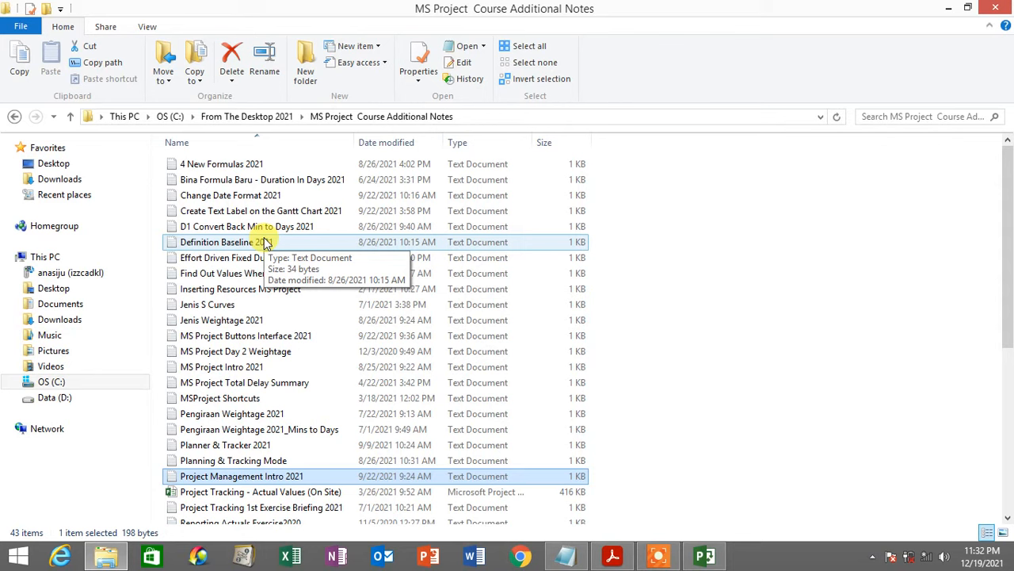
pyautogui.press('t')
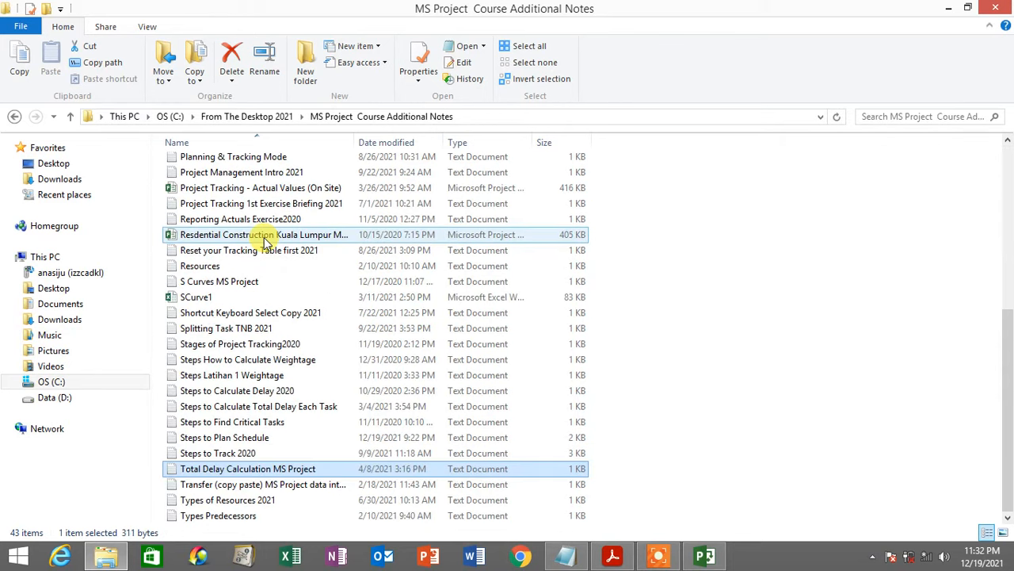
pyautogui.press('t')
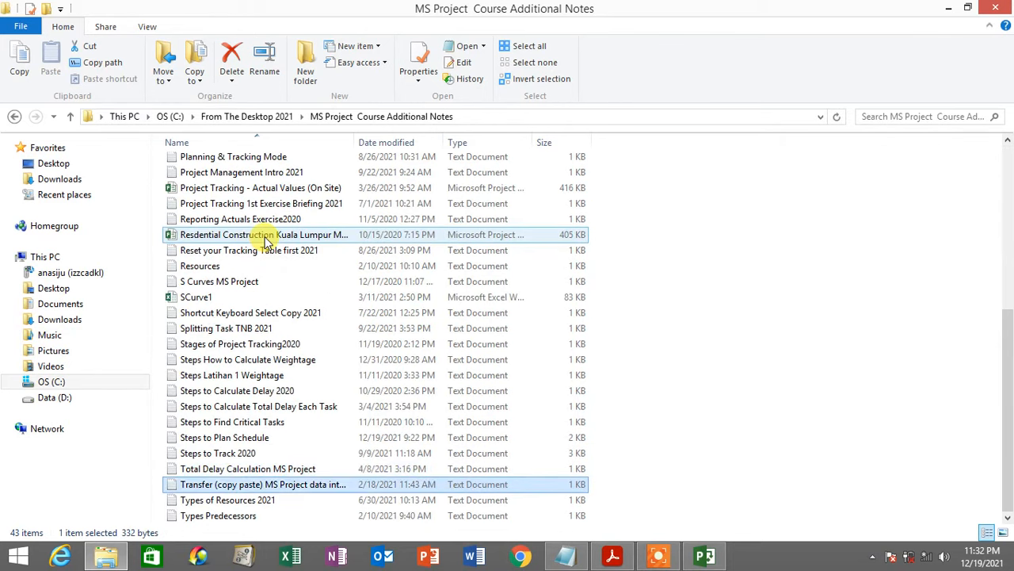
pyautogui.press('t')
pyautogui.doubleClick(237, 515)
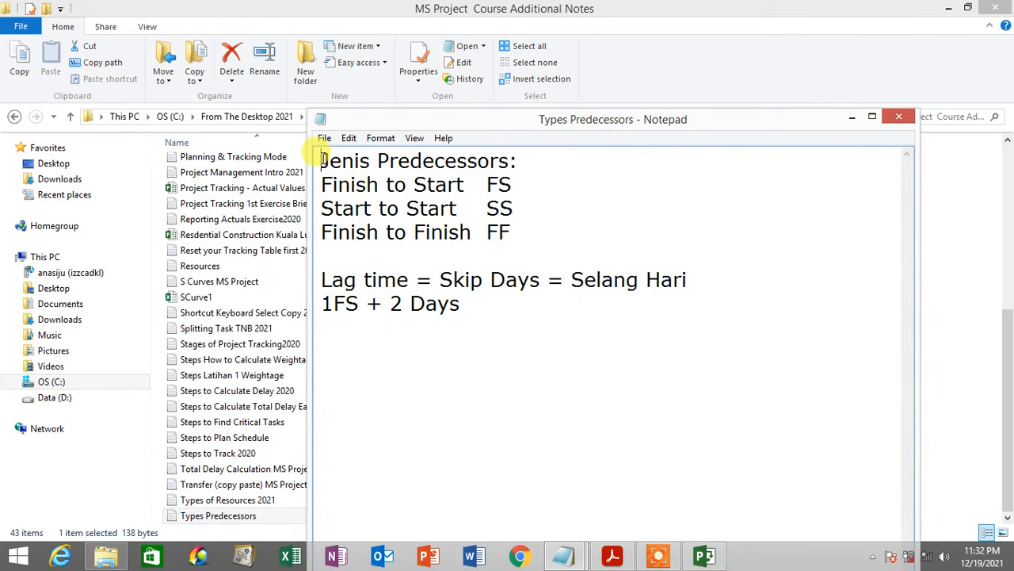
# Minimise the File Explorer and Project windows, then reposition the Types Predecessors note and shorten its window to fit the text.
pyautogui.click(949, 8)
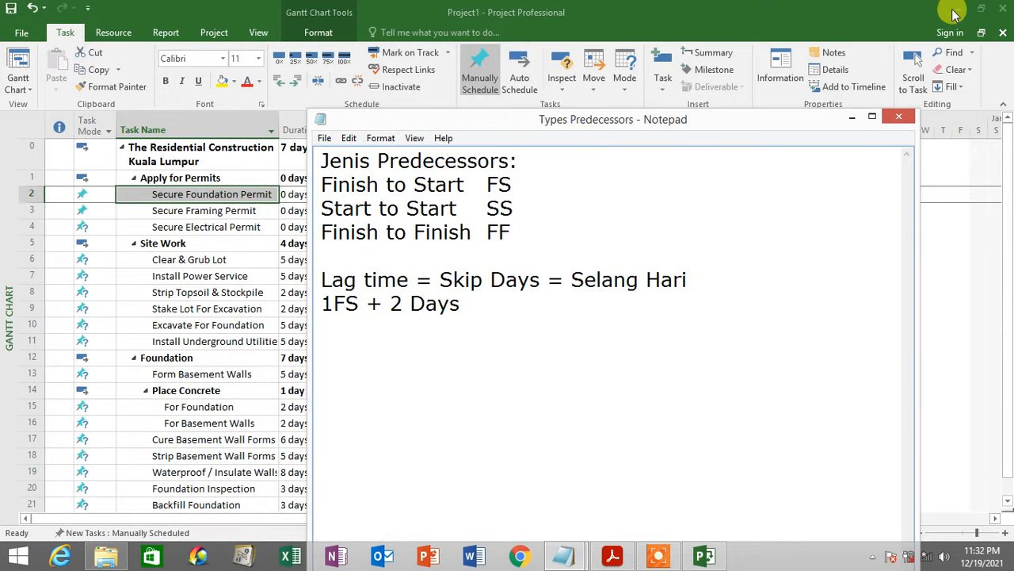
pyautogui.click(954, 11)
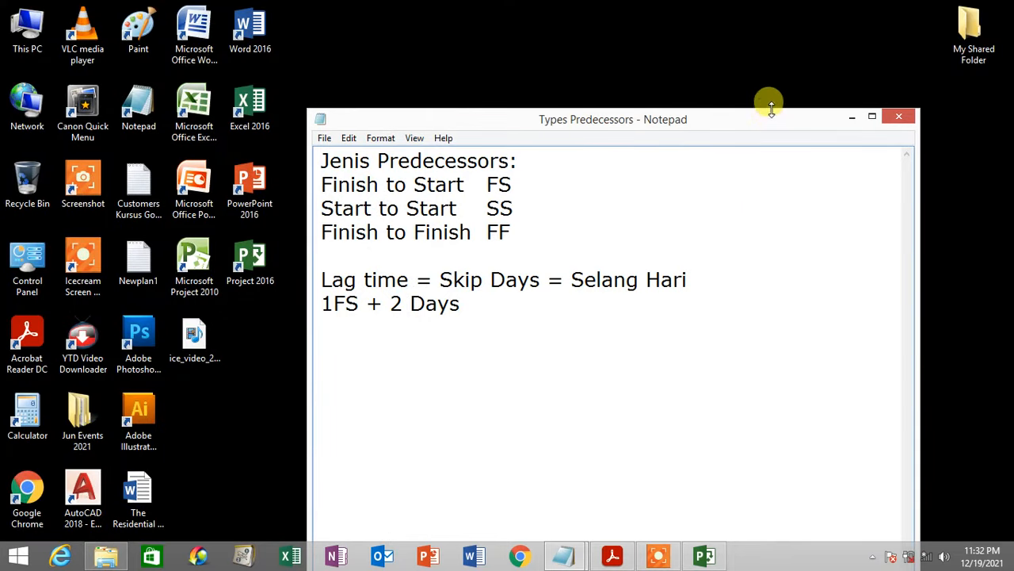
pyautogui.moveTo(771, 109); pyautogui.dragTo(732, 88)
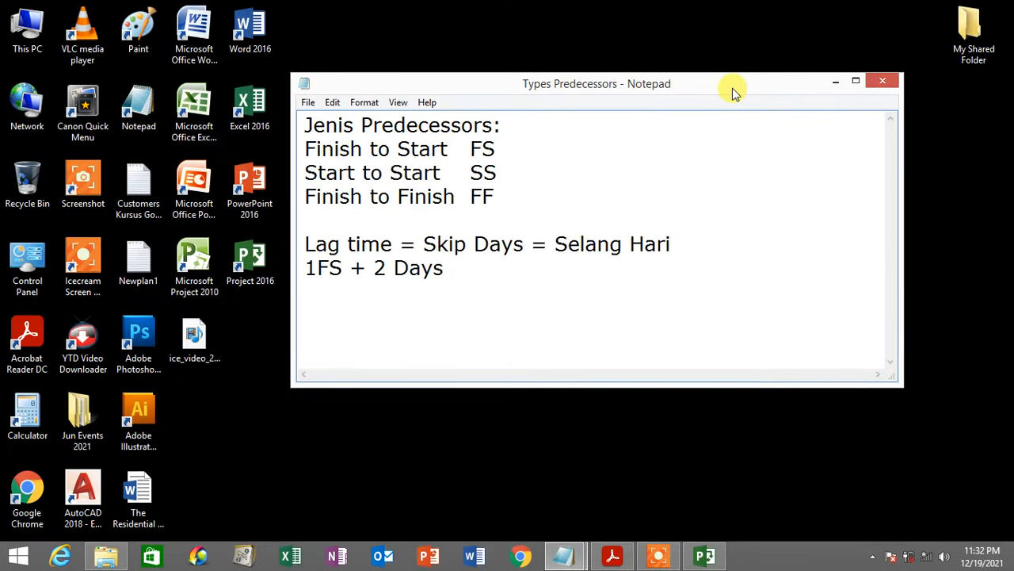
pyautogui.moveTo(752, 384); pyautogui.dragTo(753, 307)
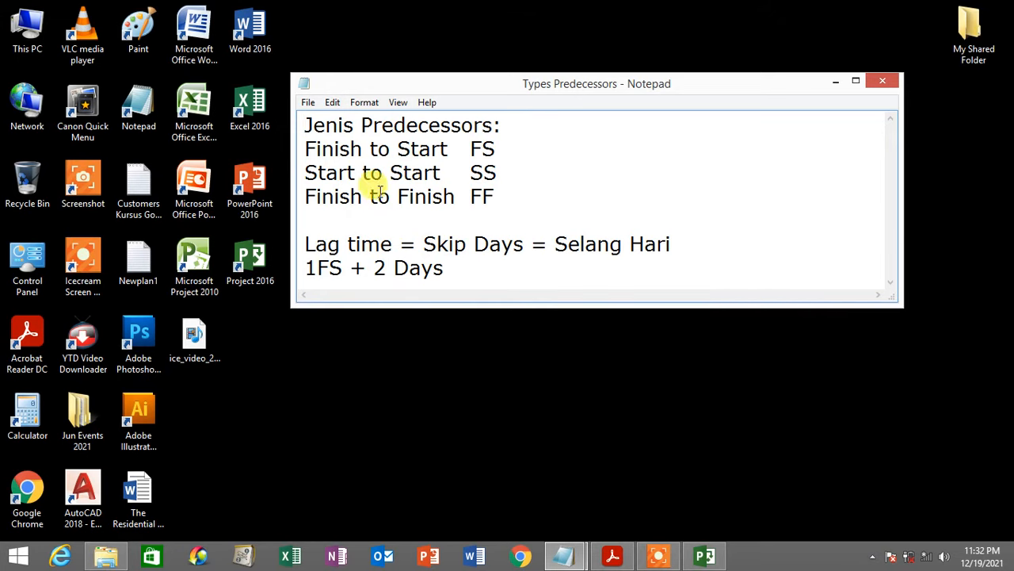
# Review the Finish to Start, Start to Start and Finish to Finish predecessor types and their abbreviations in the note.
pyautogui.click(306, 149)
pyautogui.moveTo(306, 149); pyautogui.dragTo(441, 145)
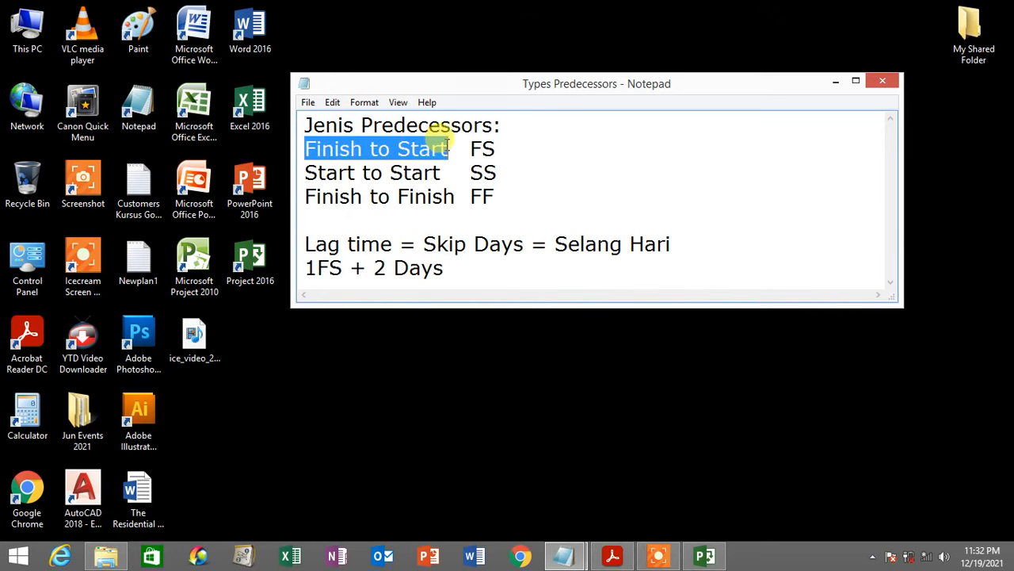
pyautogui.moveTo(470, 146); pyautogui.dragTo(516, 140)
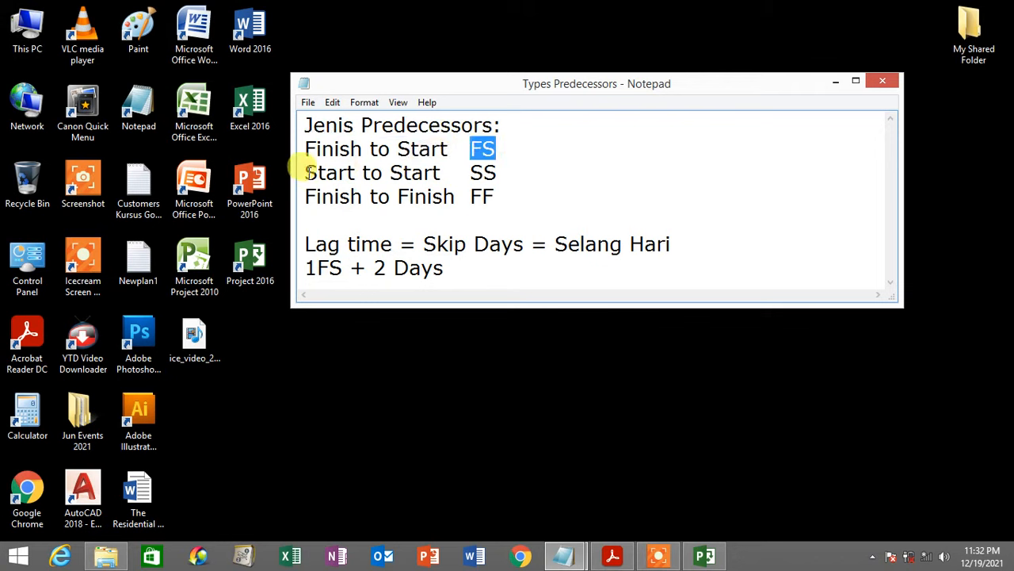
pyautogui.moveTo(306, 172); pyautogui.dragTo(497, 170)
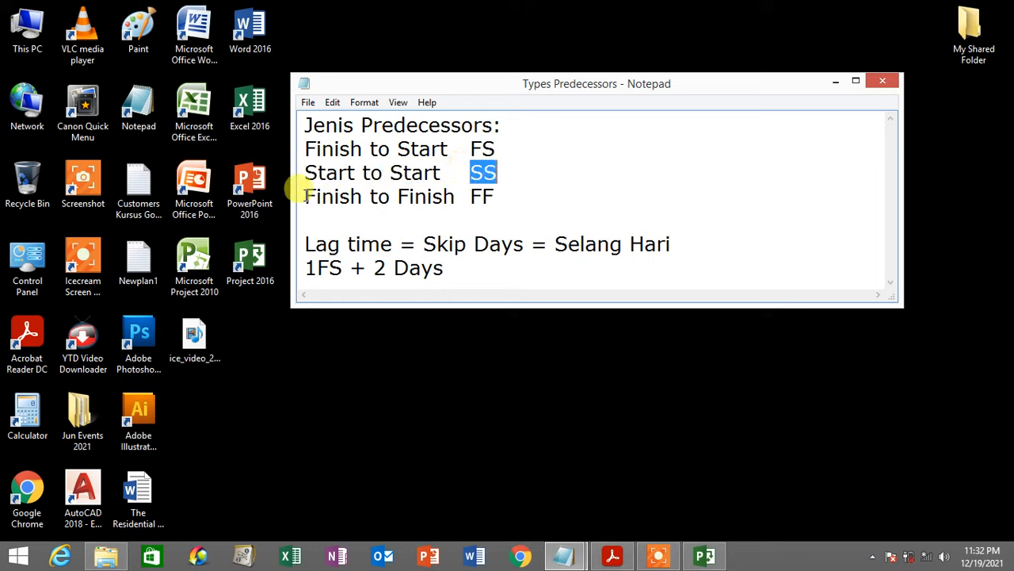
pyautogui.moveTo(306, 196); pyautogui.dragTo(504, 192)
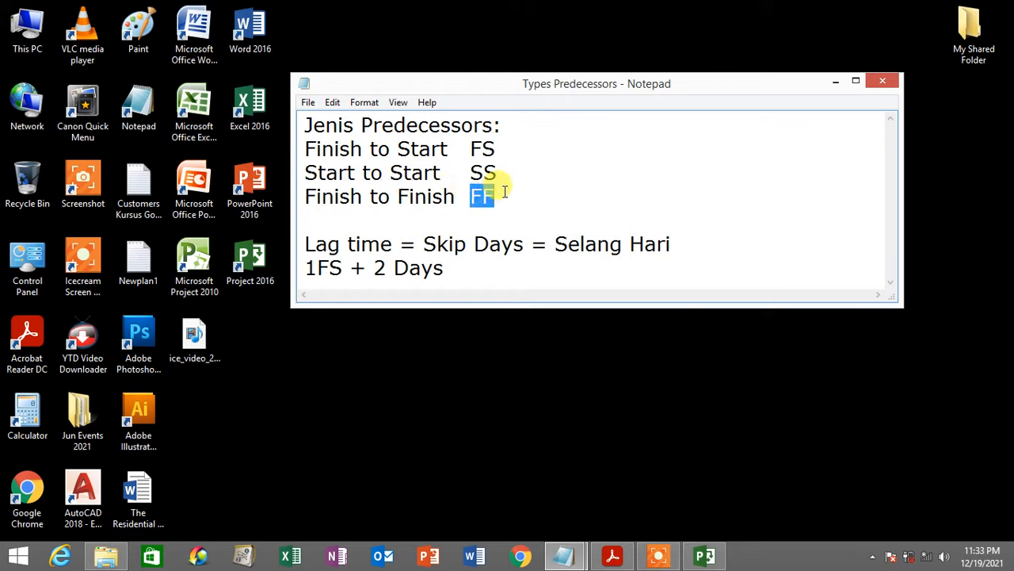
pyautogui.click(504, 192)
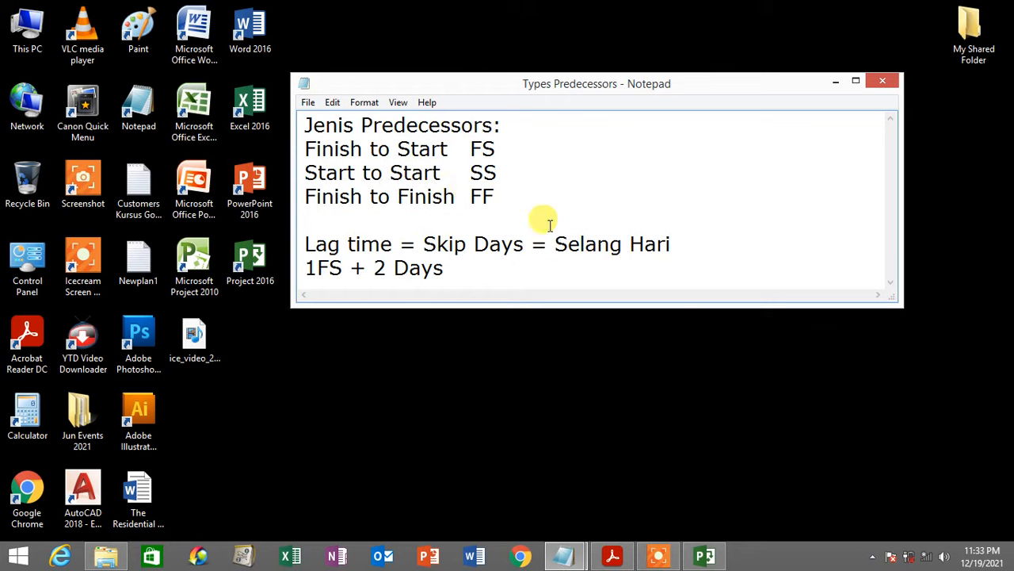
# Switch to Project and compare the Secure Framing Permit's predecessor link with the note's Finish to Start (FS) definition.
pyautogui.click(709, 554)
pyautogui.click(478, 209)
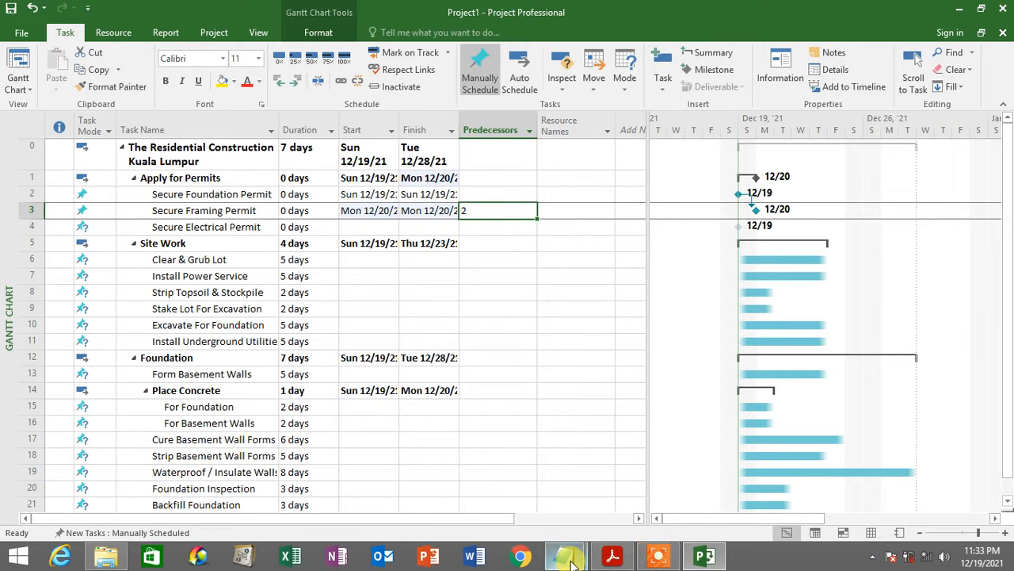
pyautogui.moveTo(571, 561)
pyautogui.click(605, 500)
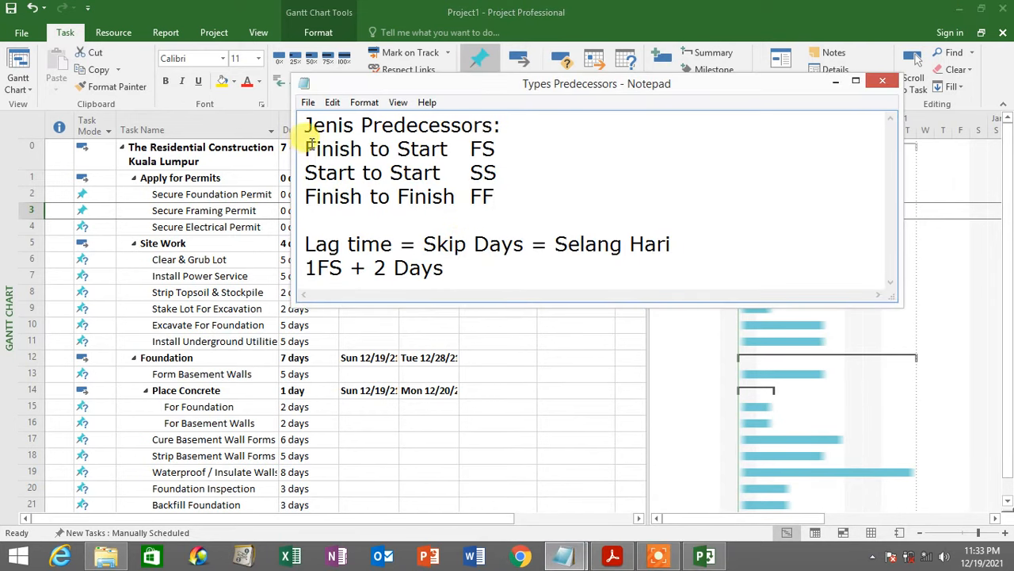
pyautogui.moveTo(307, 145); pyautogui.dragTo(510, 145)
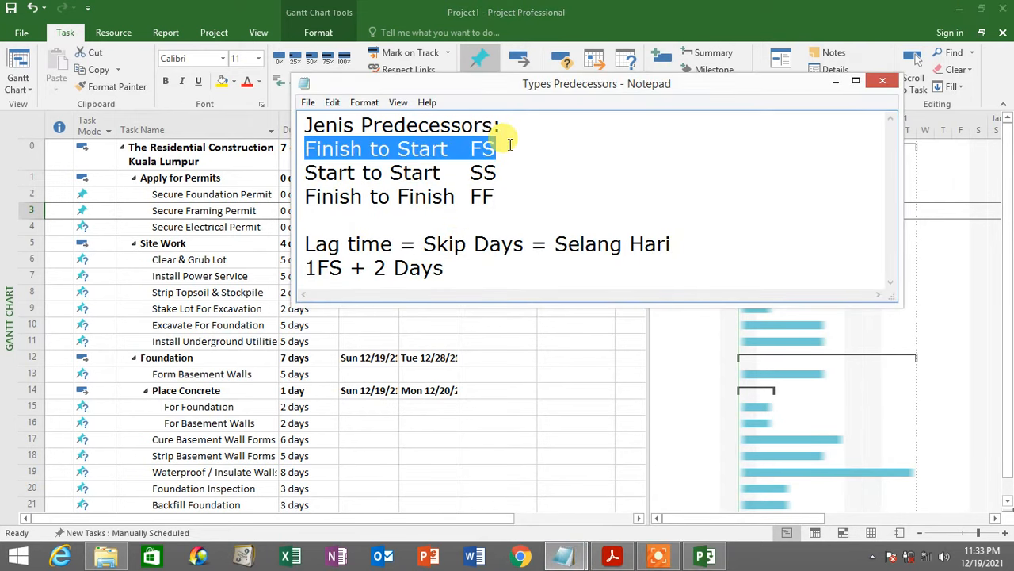
pyautogui.click(509, 144)
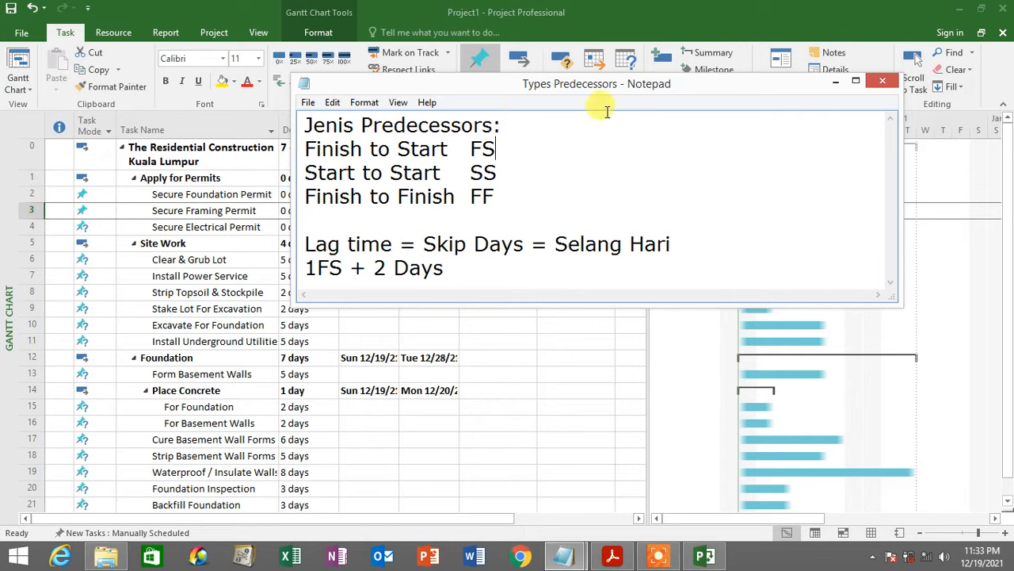
pyautogui.moveTo(468, 148); pyautogui.dragTo(507, 140)
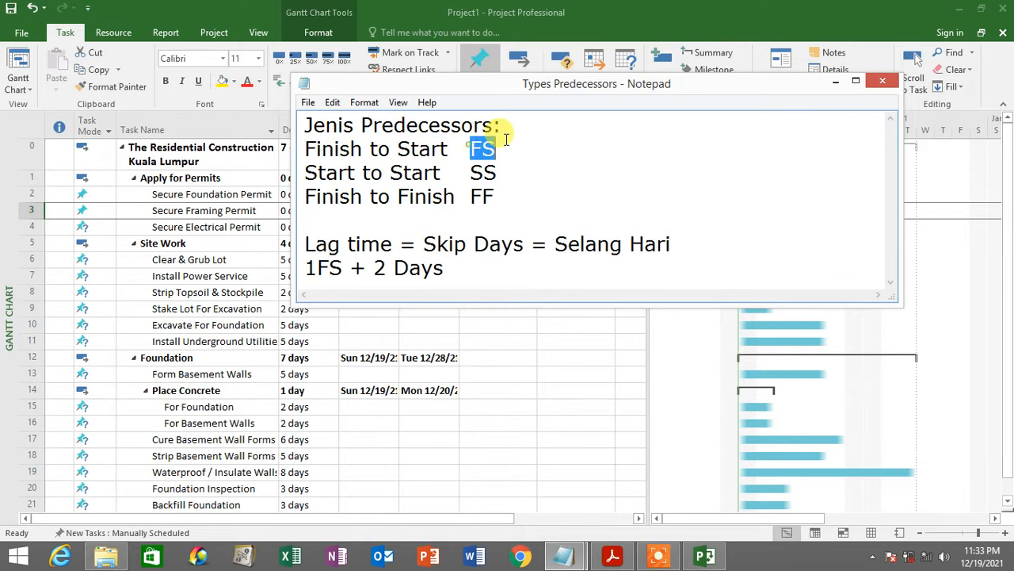
pyautogui.click(837, 82)
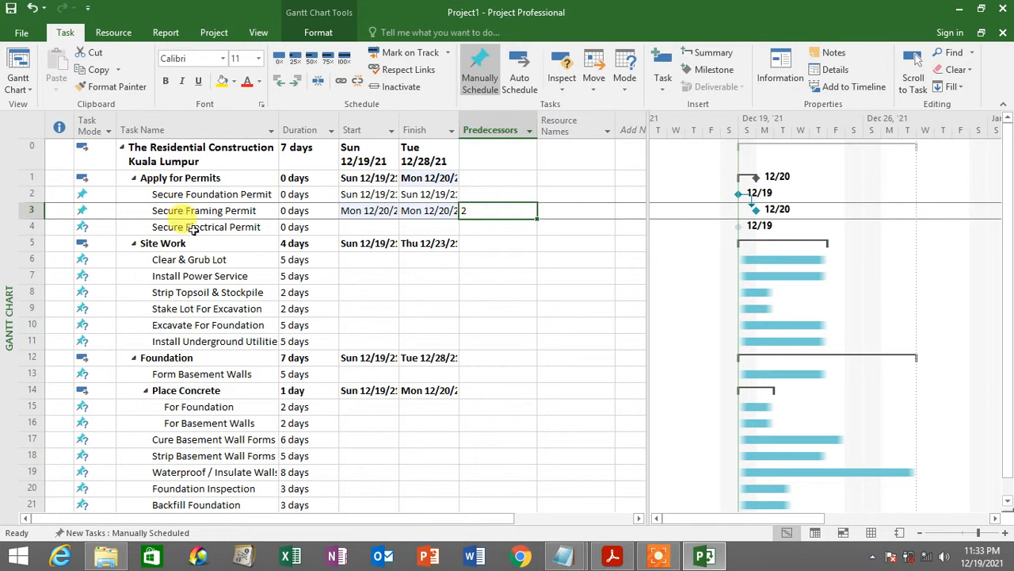
pyautogui.click(179, 210)
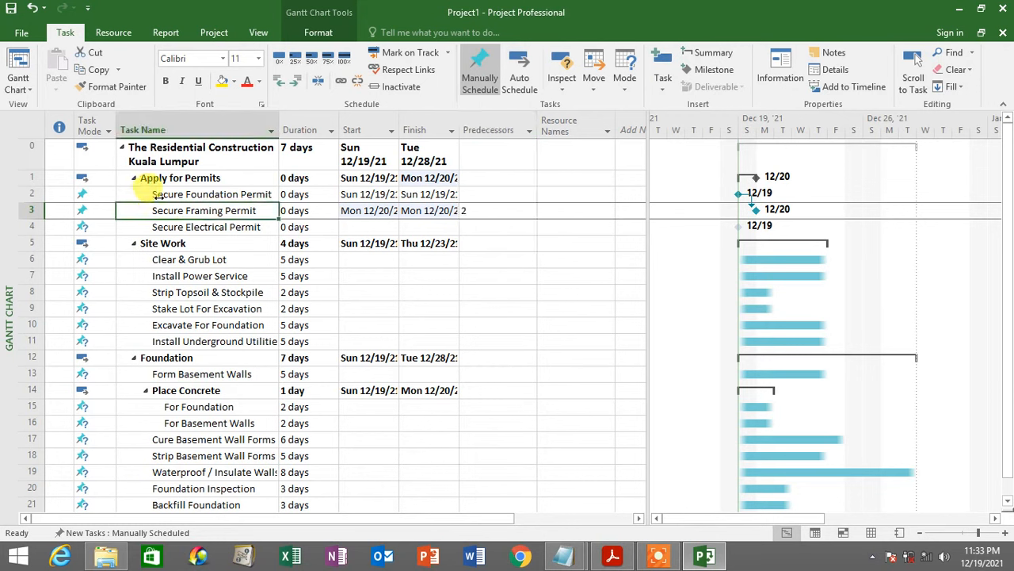
pyautogui.click(32, 193)
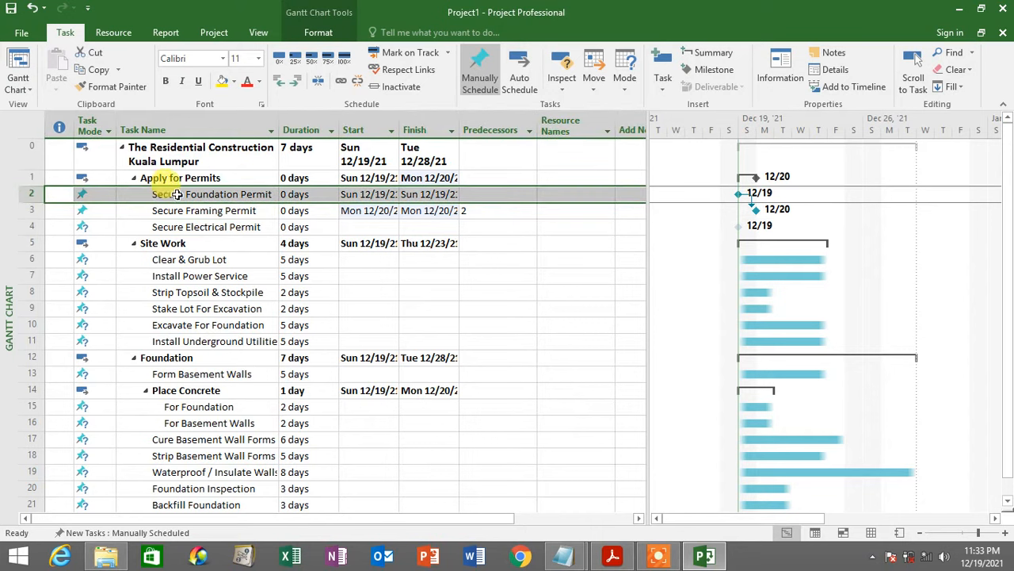
pyautogui.click(32, 210)
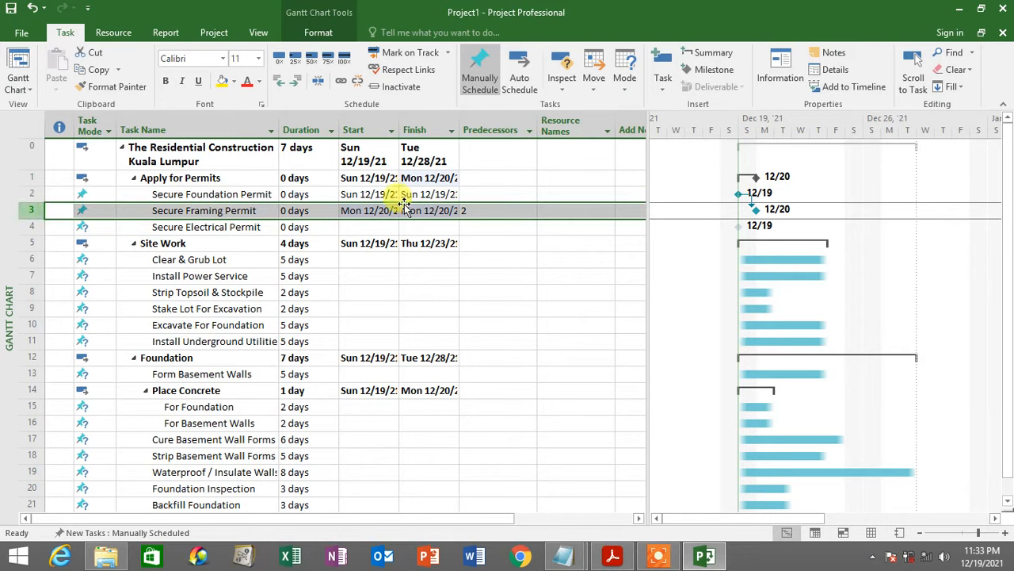
# Bring back the Types Predecessors note and highlight the text "Lag time = Skip Days".
pyautogui.moveTo(567, 555)
pyautogui.click(574, 483)
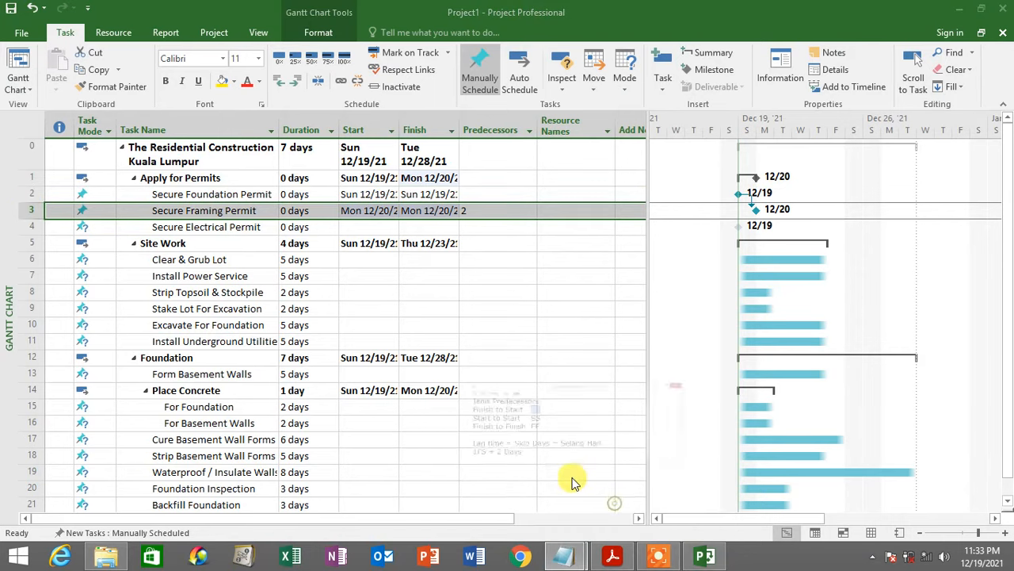
pyautogui.click(305, 244)
pyautogui.moveTo(306, 244); pyautogui.dragTo(521, 242)
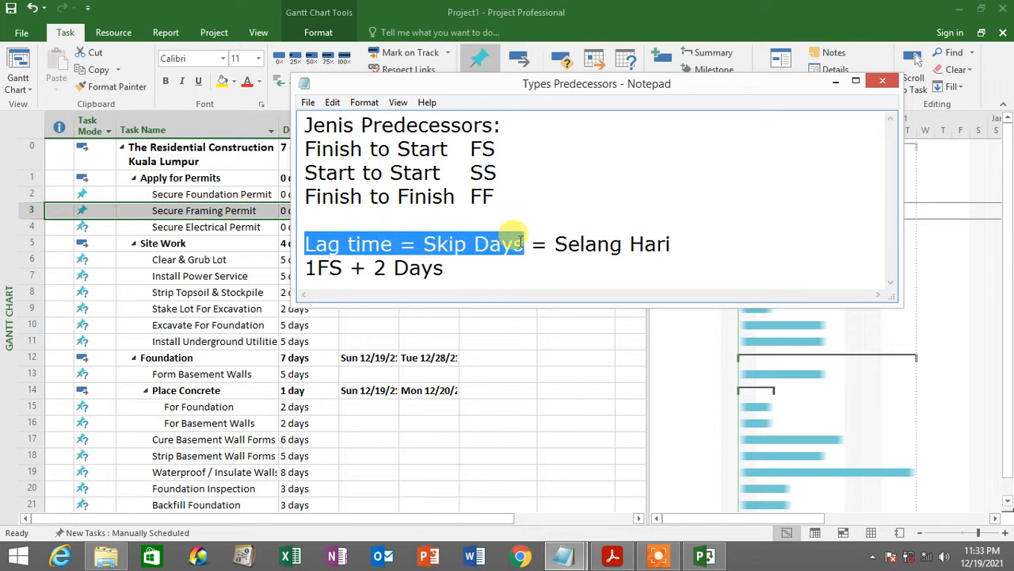
# Highlight the "Selang Hari" wording and the "1FS + 2 Days" example in the note, and return to the Project schedule.
pyautogui.moveTo(520, 242); pyautogui.dragTo(675, 242)
pyautogui.moveTo(306, 267); pyautogui.dragTo(489, 263)
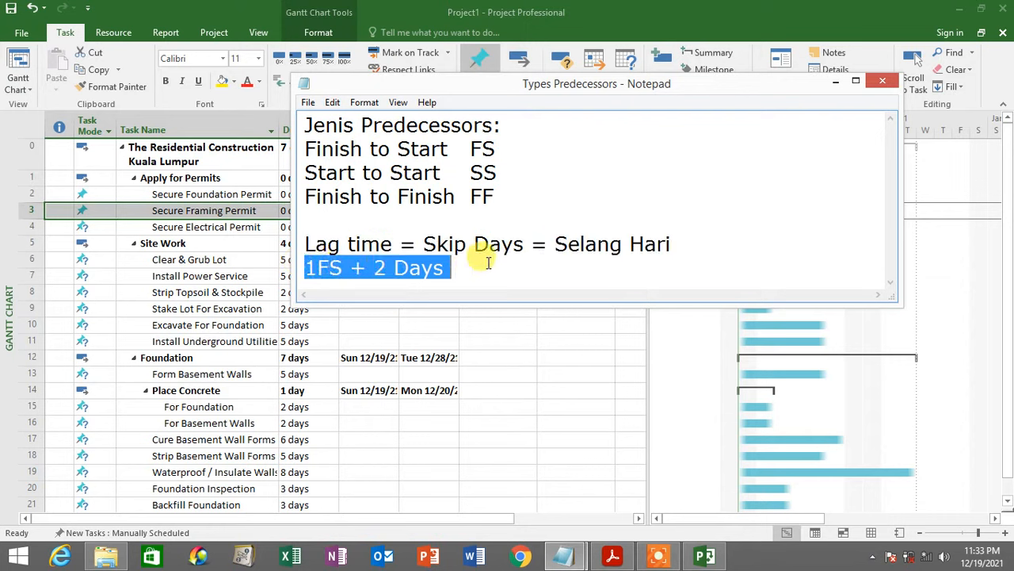
pyautogui.click(838, 82)
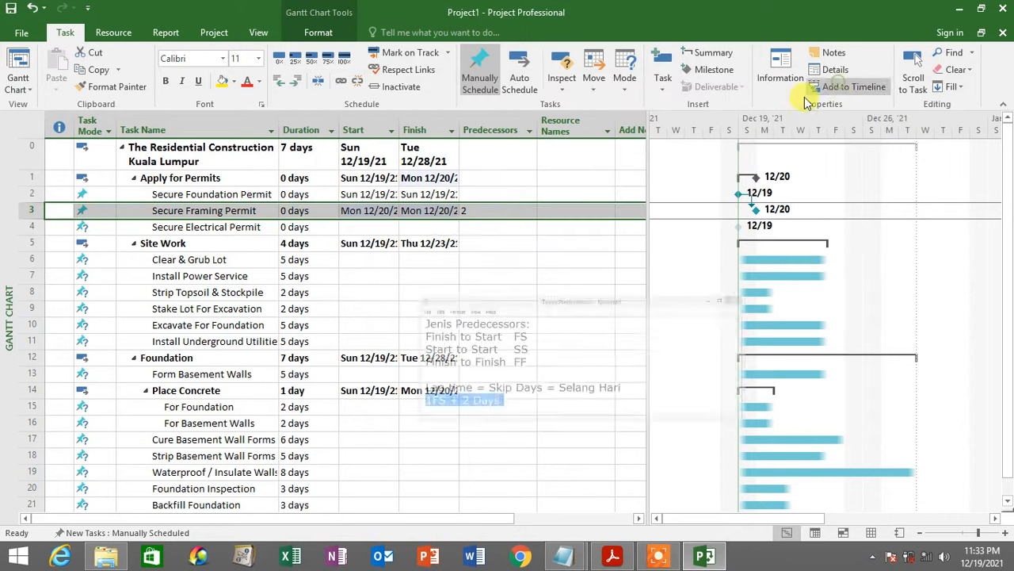
# Add a two-day lag to the Secure Framing Permit's link by setting its predecessor to 2fs+2d.
pyautogui.click(482, 212)
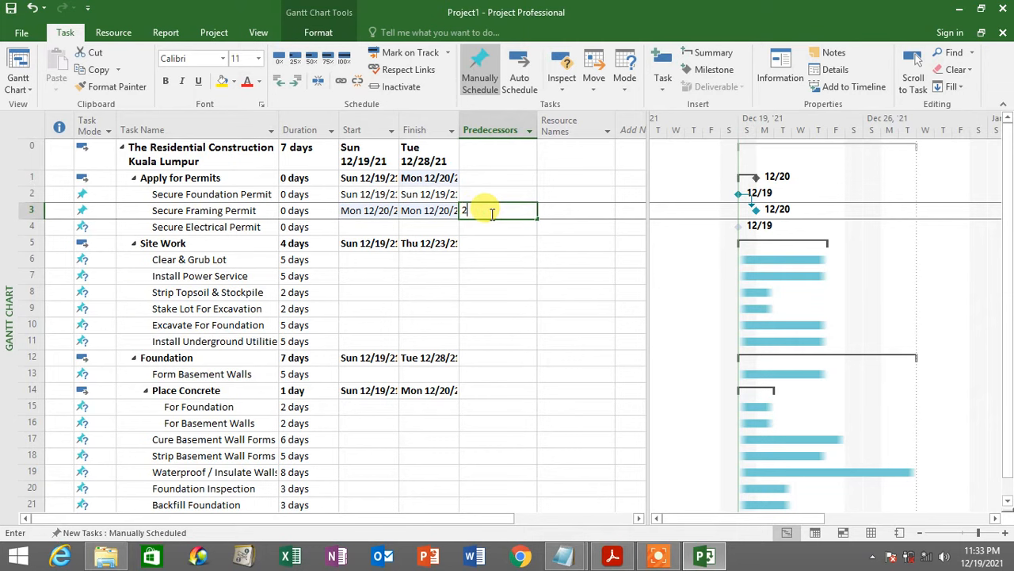
pyautogui.click(488, 213)
pyautogui.write('fs+2d')
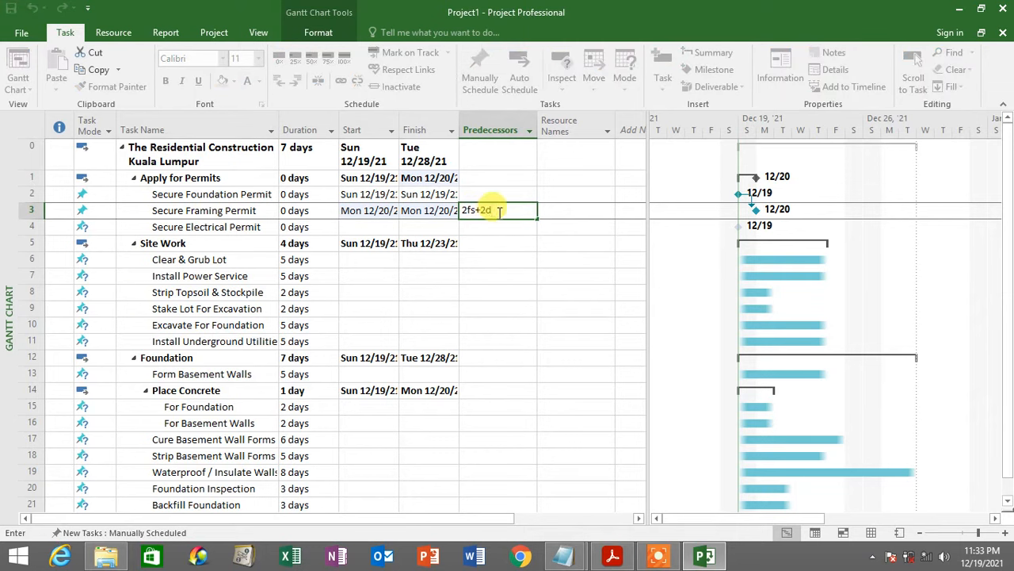
pyautogui.press('Return')
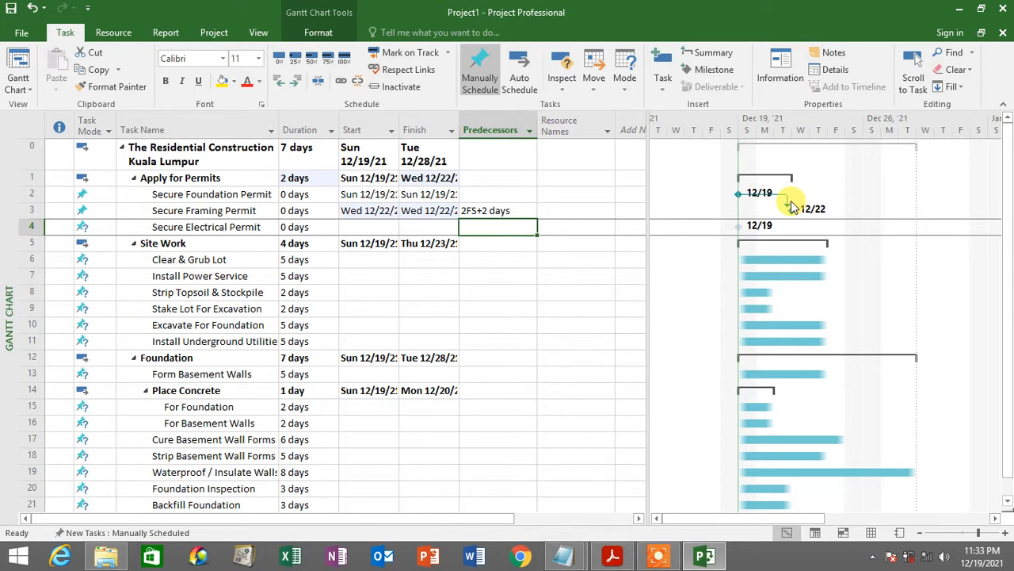
# Remove the lag from the Secure Framing Permit's link by setting its predecessor back to plain 2.
pyautogui.click(480, 211)
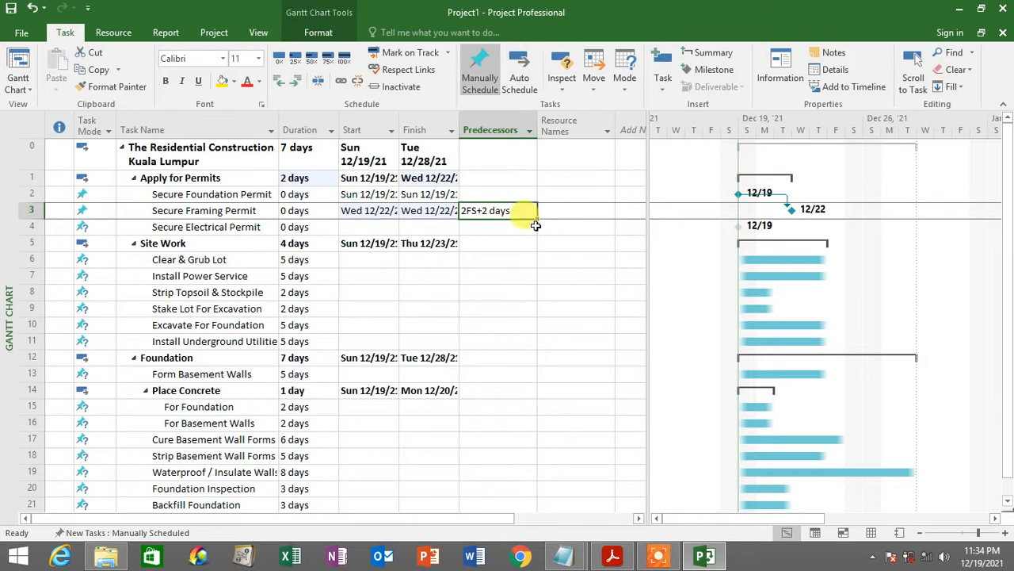
pyautogui.write('2')
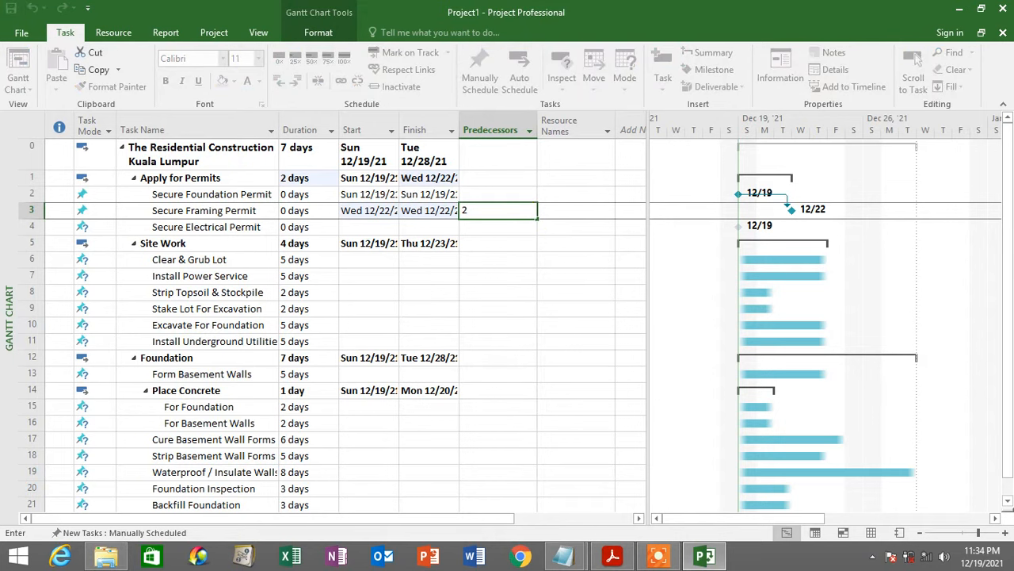
pyautogui.click(536, 224)
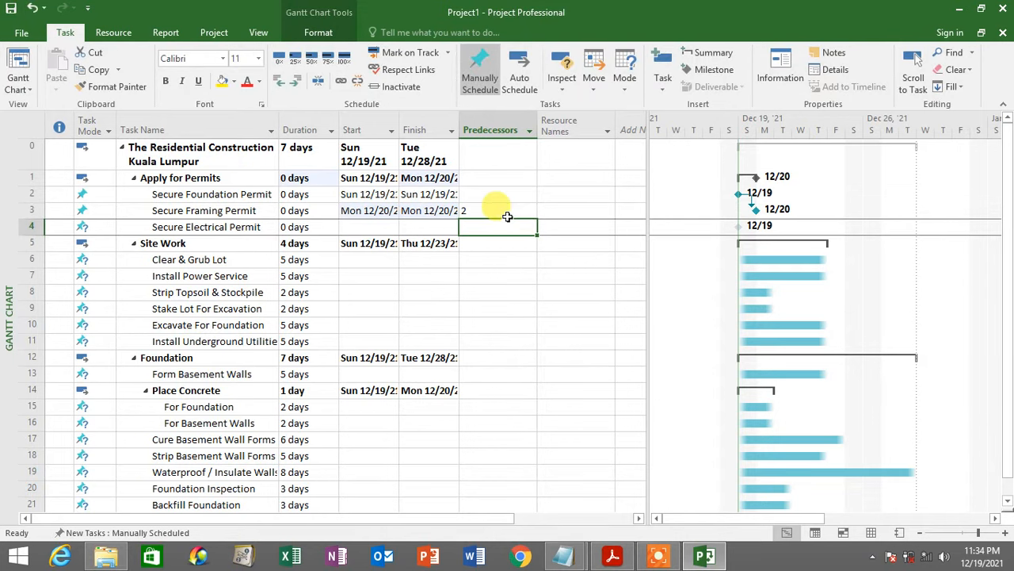
pyautogui.click(508, 214)
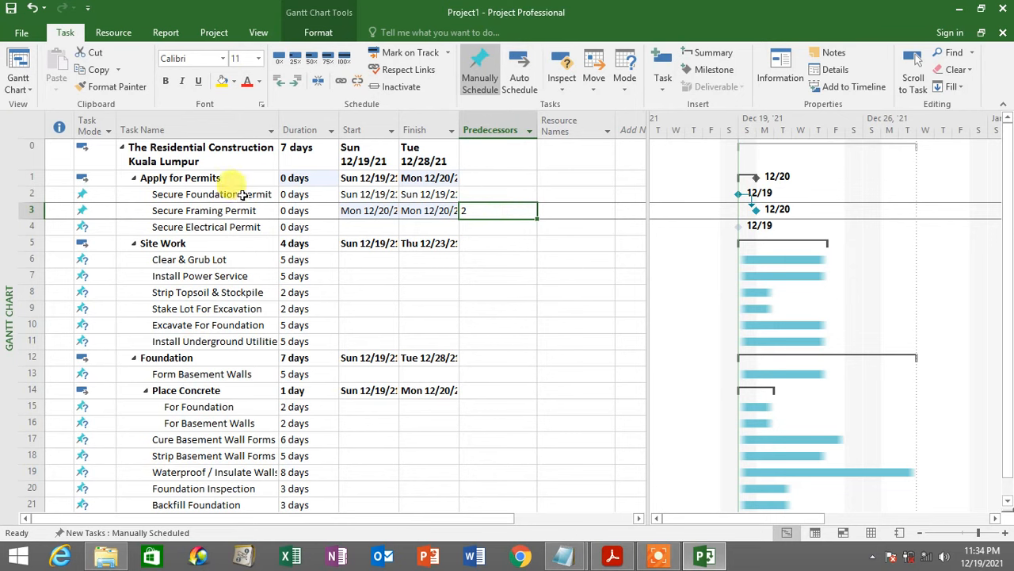
# Change the Secure Framing Permit's link to Start to Start by setting its predecessor to 2ss.
pyautogui.moveTo(242, 195); pyautogui.dragTo(242, 210)
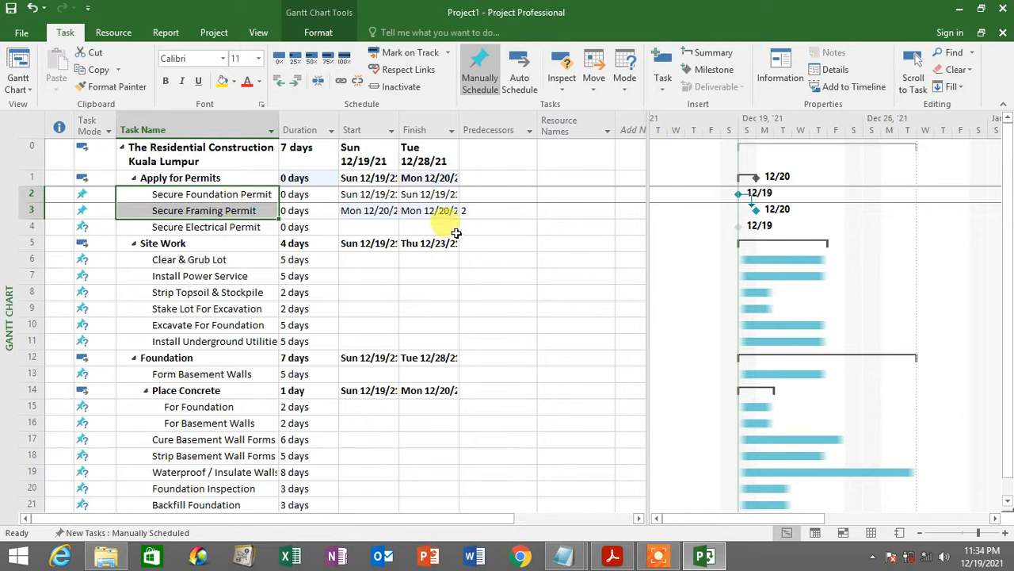
pyautogui.click(487, 210)
pyautogui.write('2s')
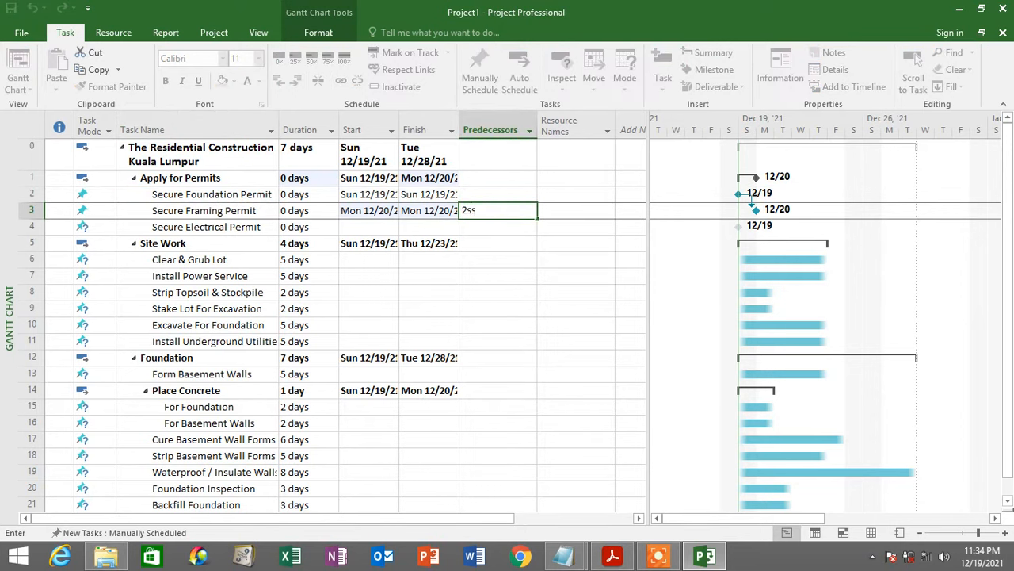
pyautogui.write('s')
pyautogui.press('Return')
pyautogui.click(490, 210)
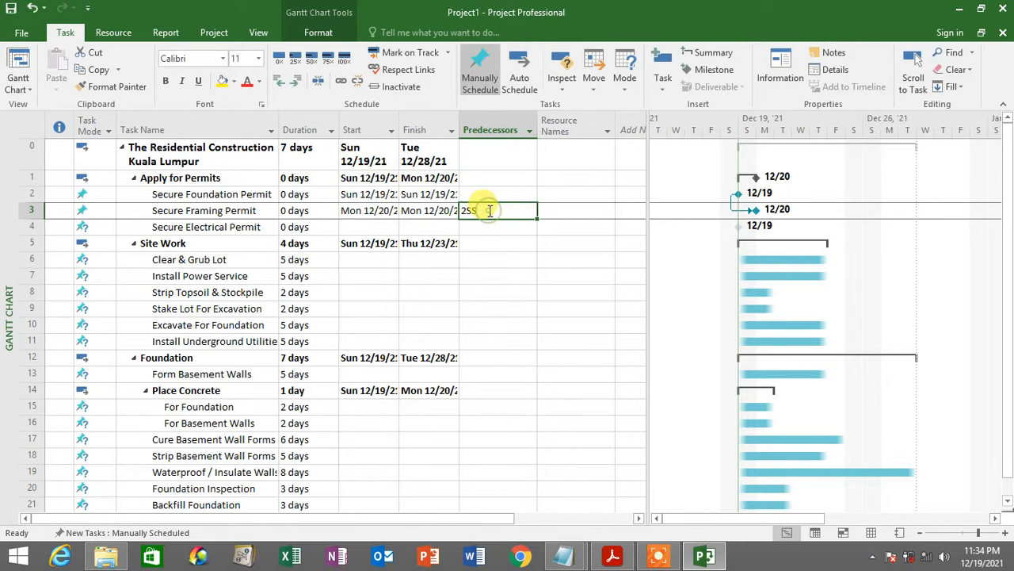
# Compare the Secure Foundation Permit and Secure Framing Permit tasks to examine how the Start to Start link relates them.
pyautogui.click(230, 195)
pyautogui.click(245, 212)
pyautogui.click(250, 196)
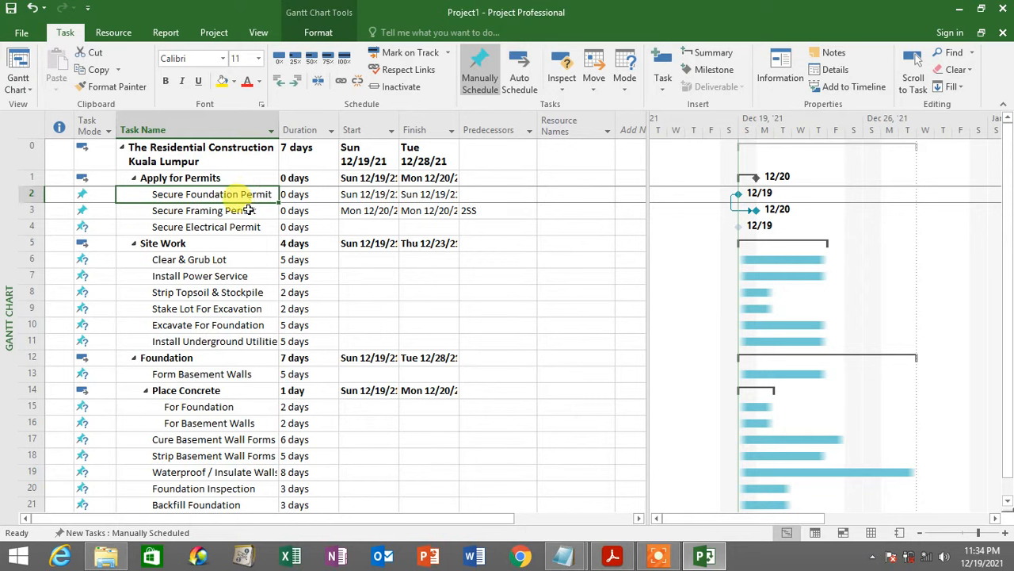
pyautogui.click(247, 211)
pyautogui.click(250, 198)
pyautogui.click(249, 209)
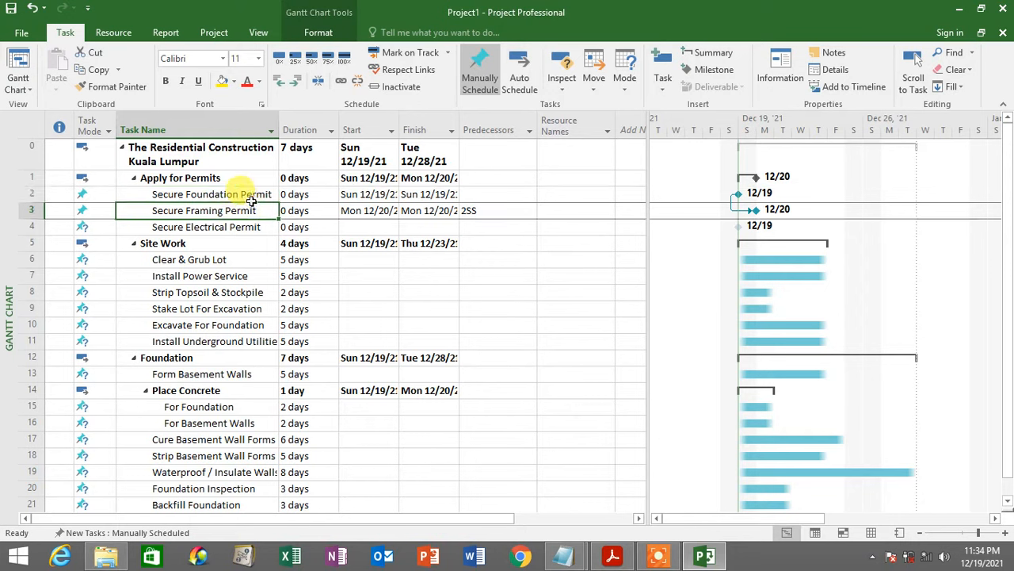
pyautogui.moveTo(248, 196); pyautogui.dragTo(255, 210)
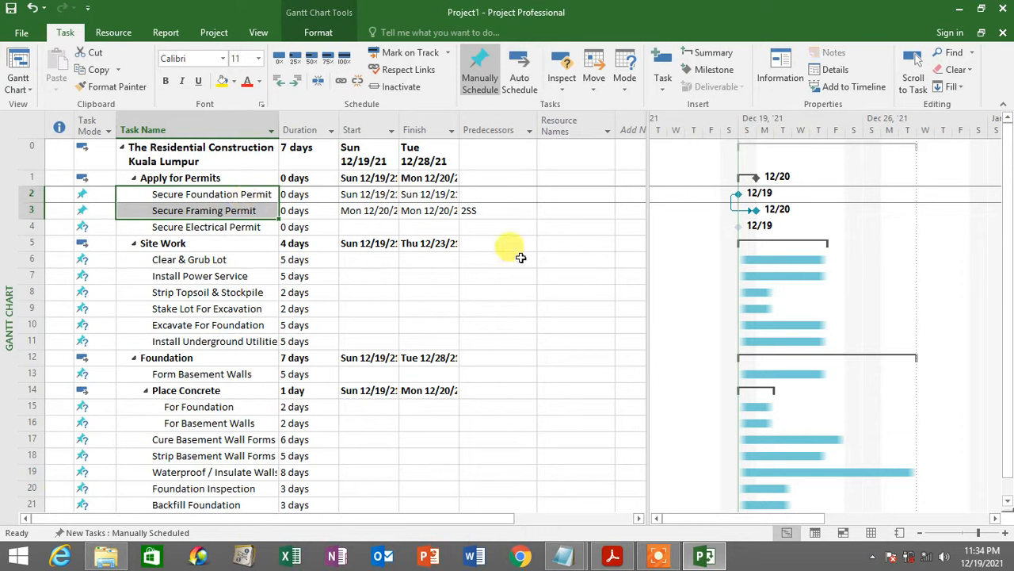
# Clear the Secure Framing Permit's Start to Start predecessor and enter task 2, Secure Foundation Permit, as a default Finish to Start link.
pyautogui.click(485, 213)
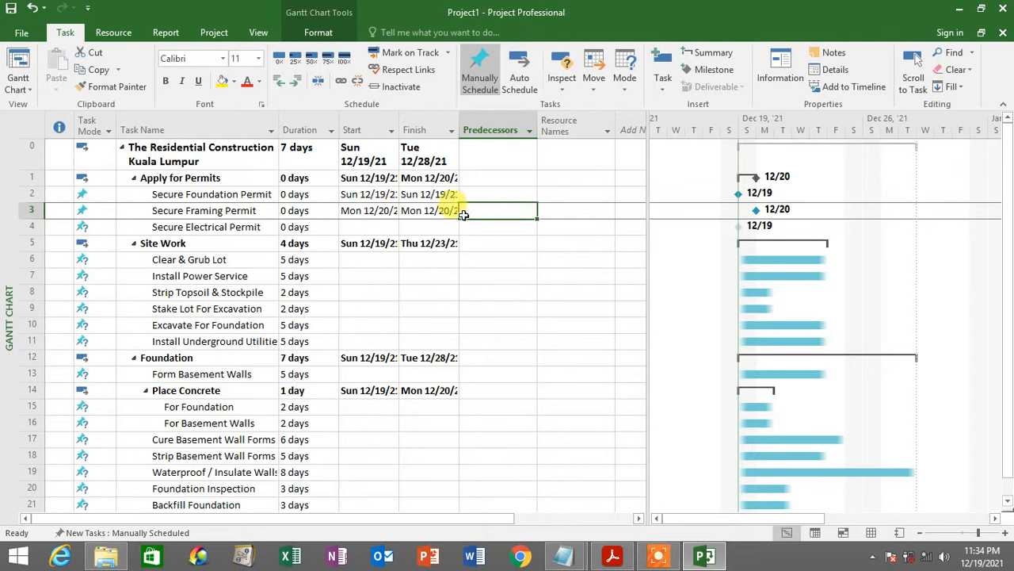
pyautogui.click(218, 208)
pyautogui.click(32, 210)
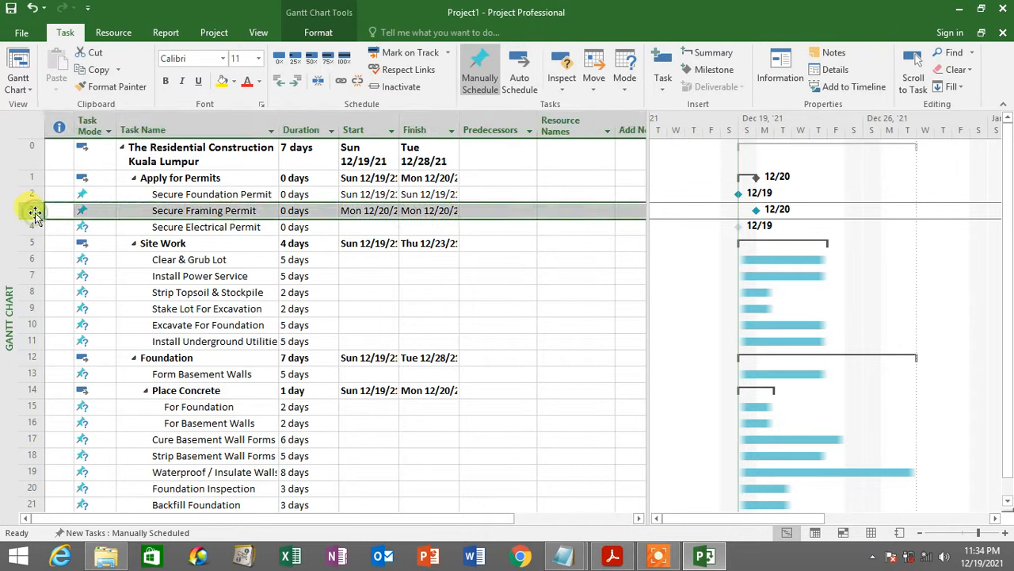
pyautogui.click(32, 193)
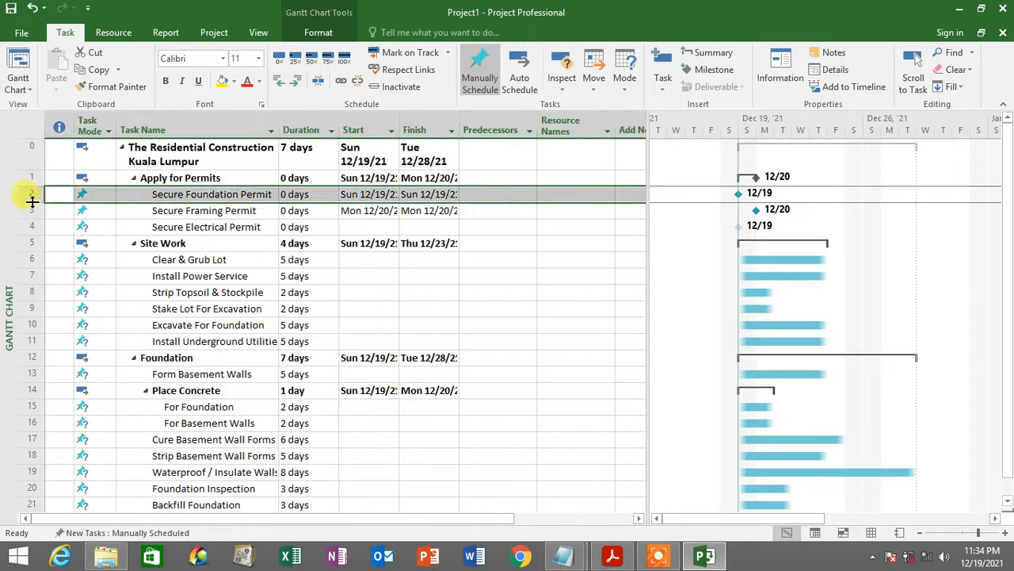
pyautogui.click(492, 211)
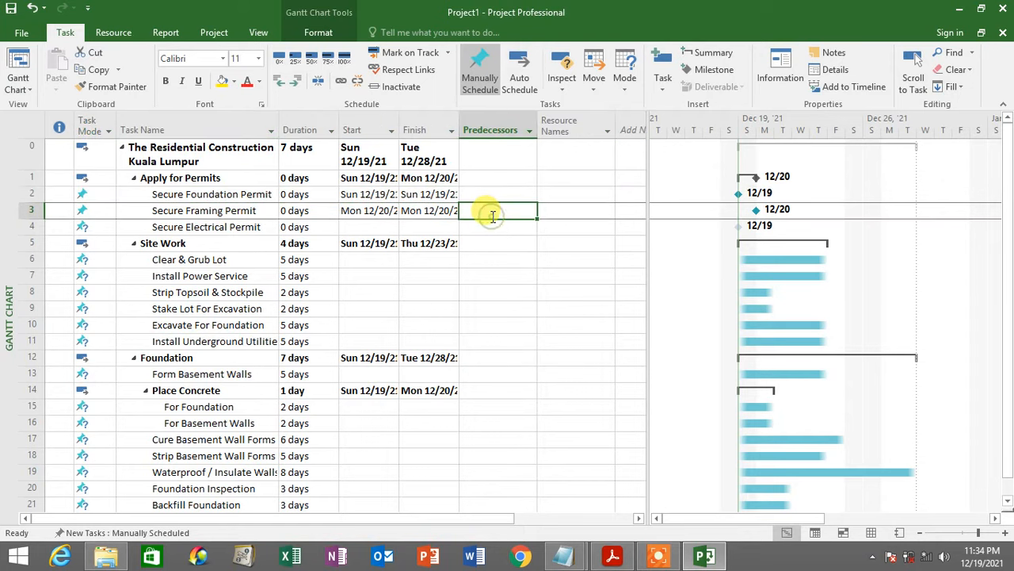
pyautogui.write('2')
pyautogui.write('2')
pyautogui.press('Return')
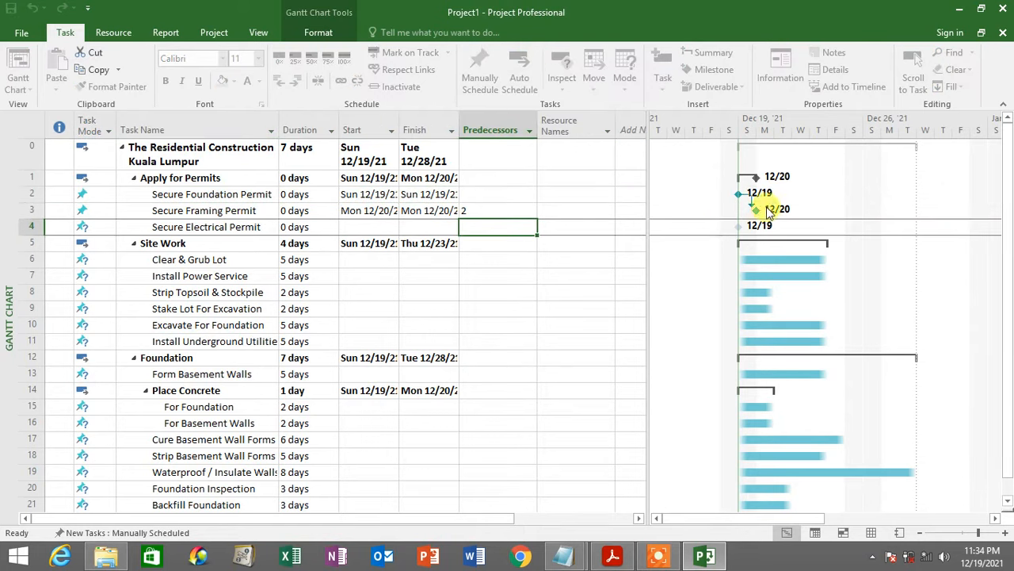
# Examine the order of the Secure Foundation, Secure Framing and Secure Electrical Permit tasks to see which one precedes the Electrical Permit.
pyautogui.click(232, 199)
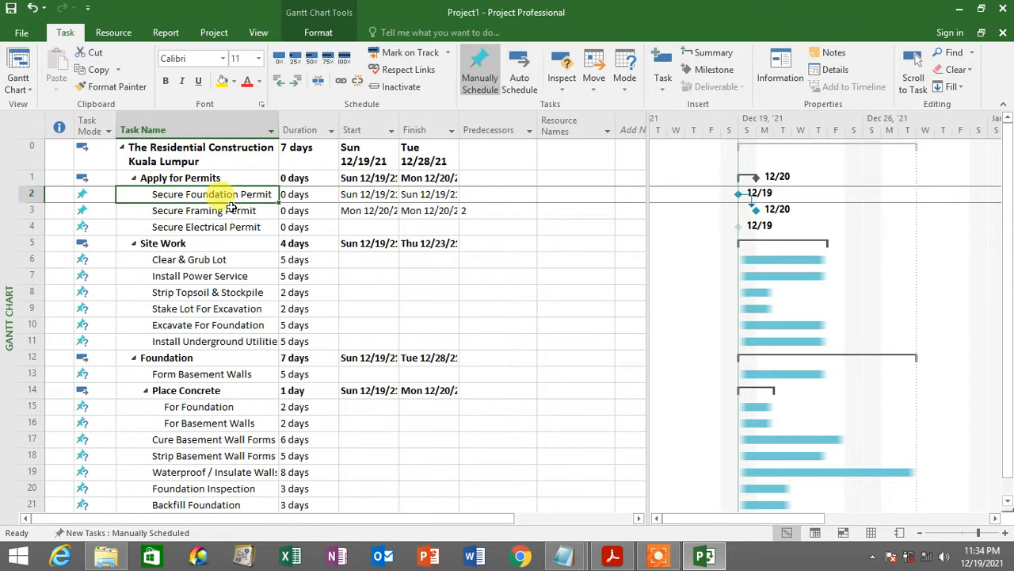
pyautogui.click(230, 208)
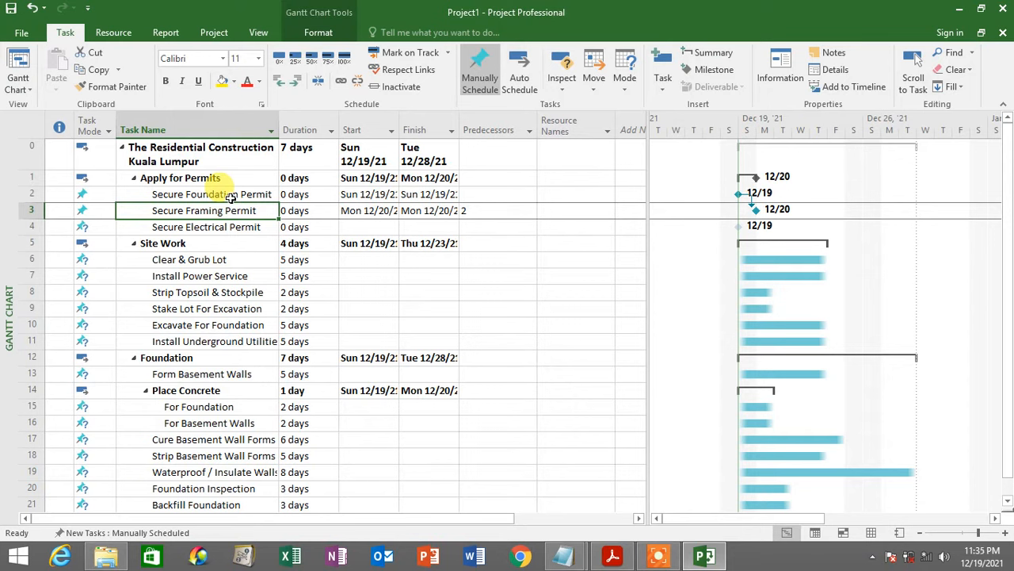
pyautogui.click(229, 198)
pyautogui.click(224, 210)
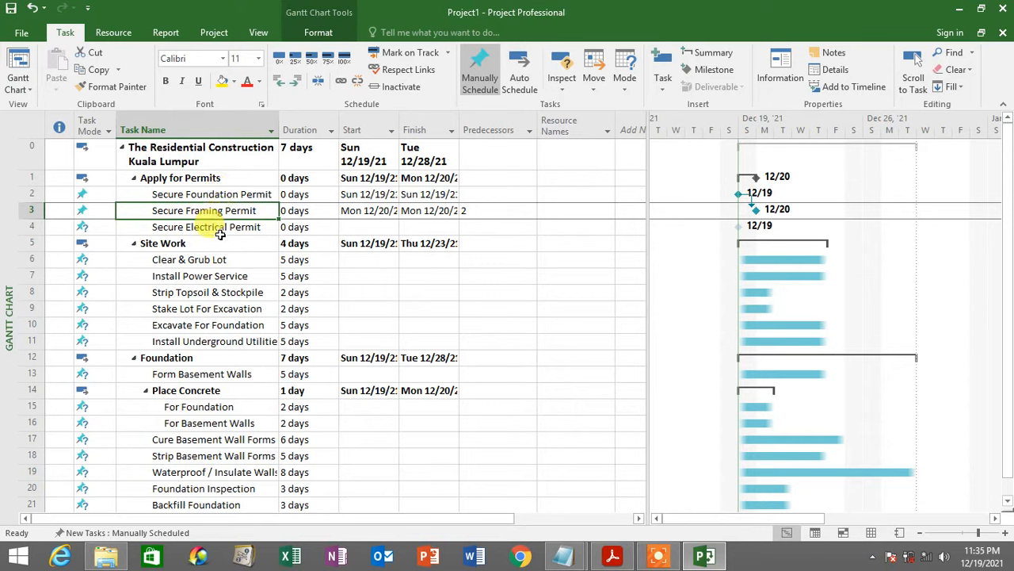
pyautogui.click(224, 229)
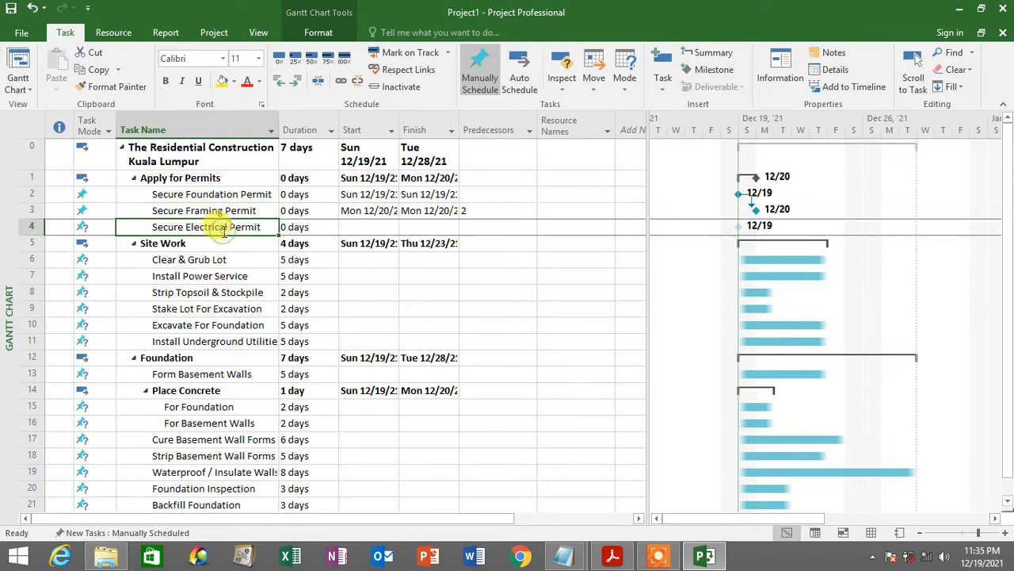
pyautogui.click(468, 226)
pyautogui.click(182, 211)
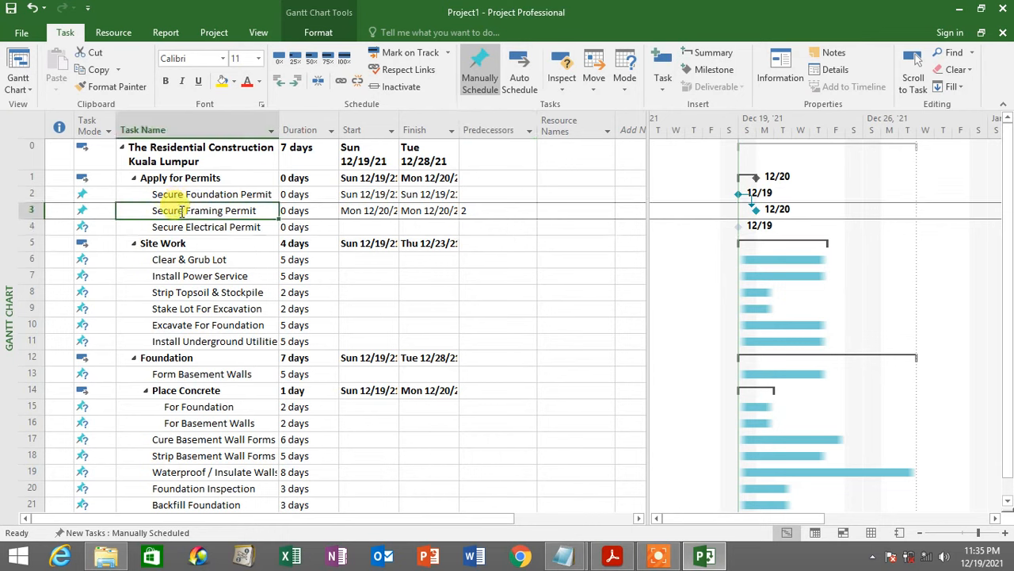
pyautogui.click(485, 227)
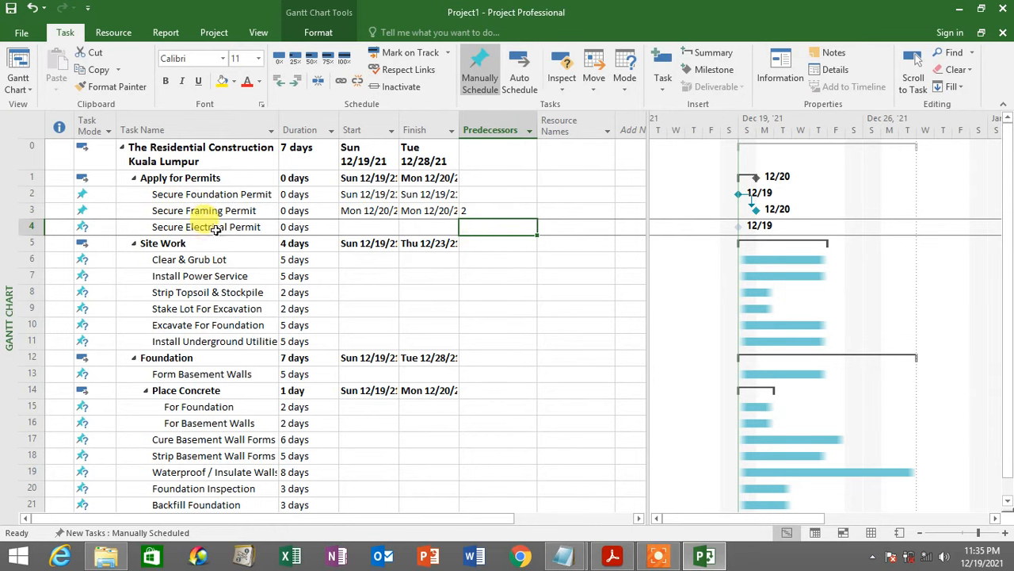
pyautogui.click(210, 211)
pyautogui.click(214, 228)
pyautogui.click(222, 211)
pyautogui.click(232, 227)
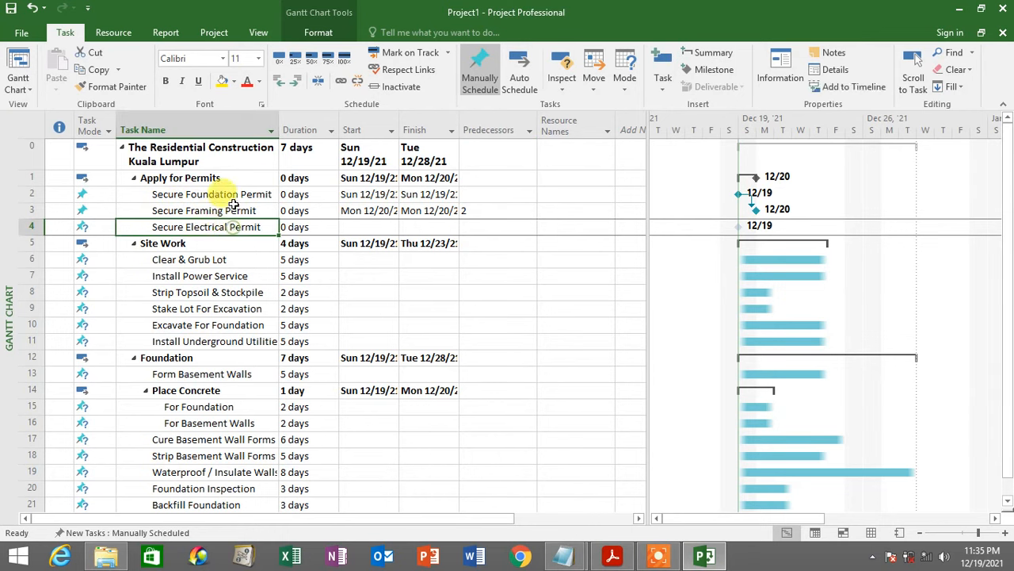
pyautogui.click(233, 211)
pyautogui.click(234, 227)
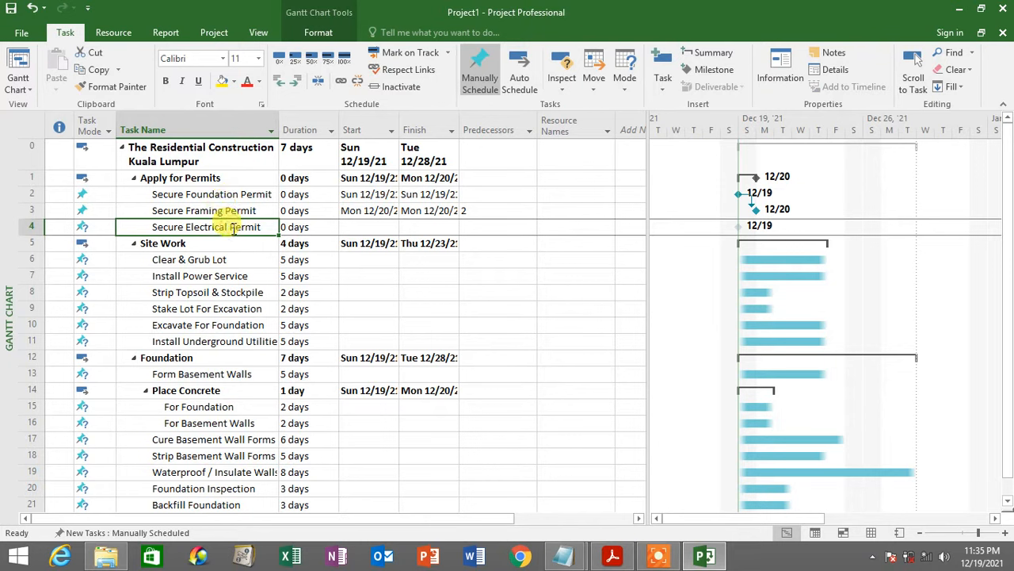
# Set the Secure Electrical Permit's predecessor to 3, linking it after the Secure Framing Permit.
pyautogui.click(483, 228)
pyautogui.click(32, 210)
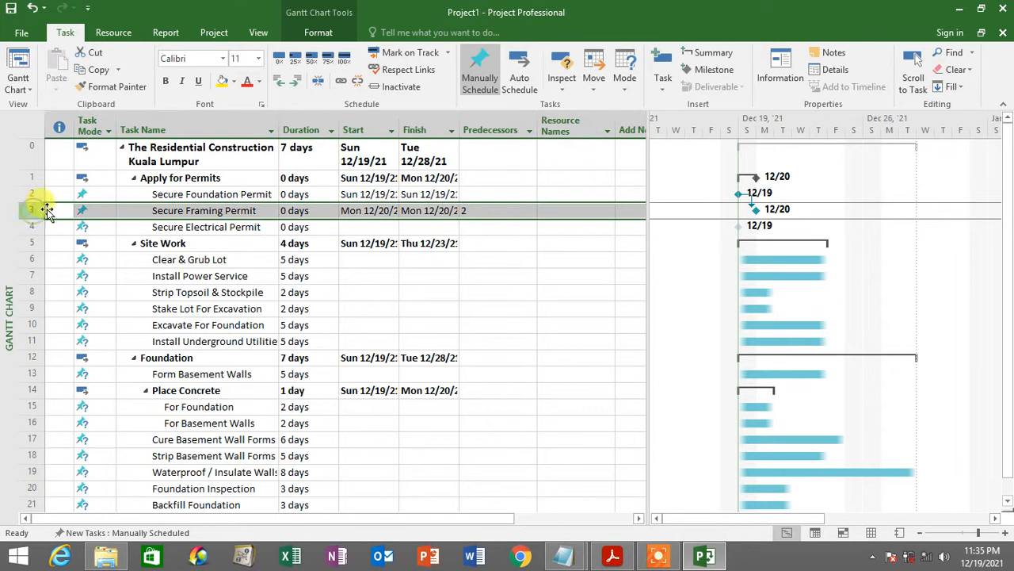
pyautogui.click(483, 227)
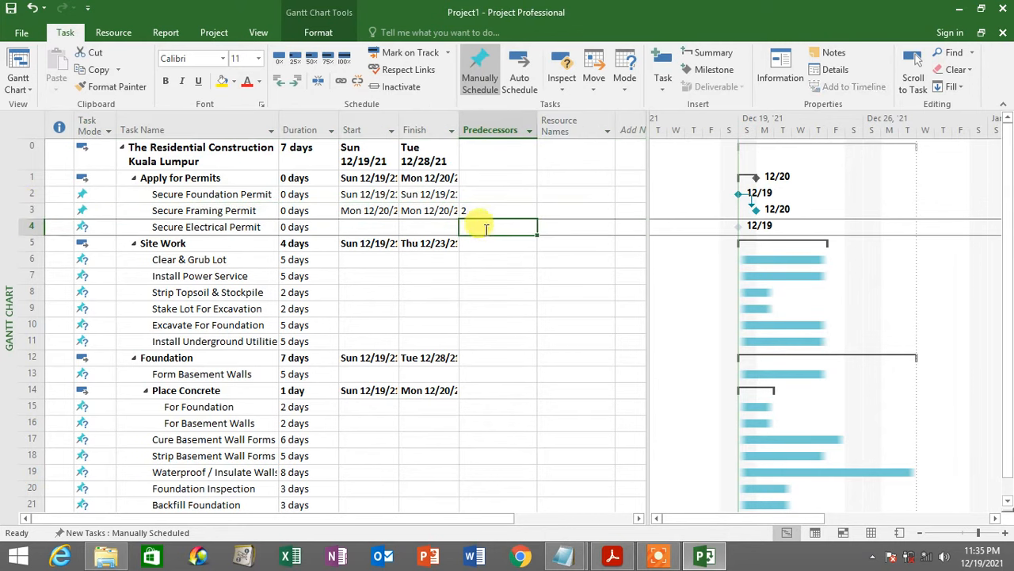
pyautogui.write('3')
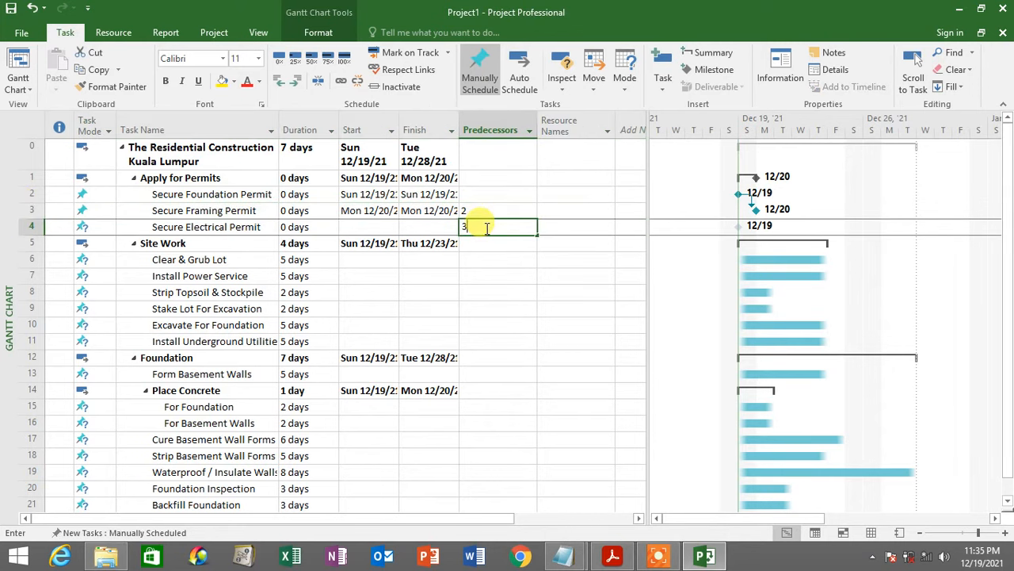
pyautogui.press('Return')
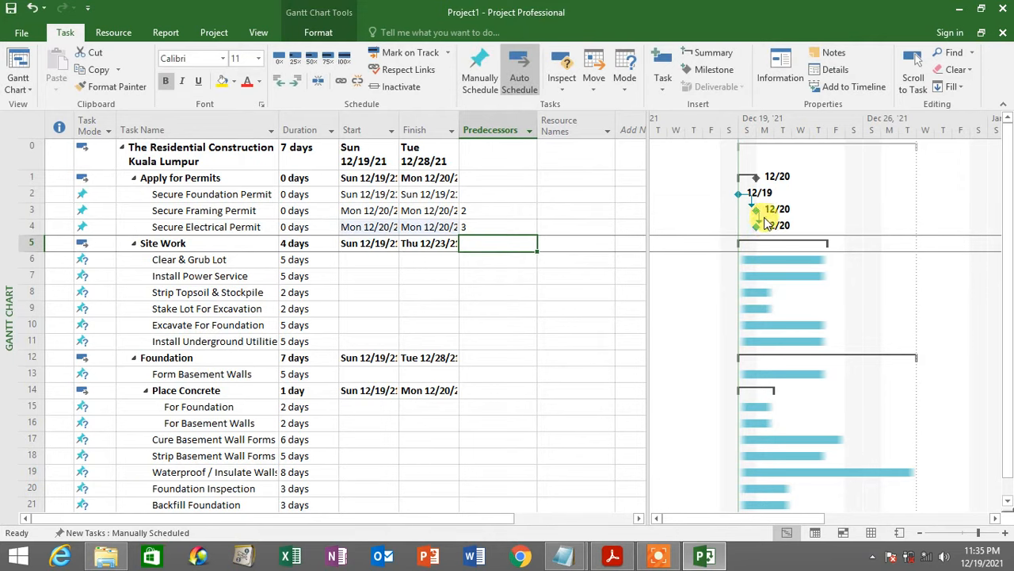
# Compare the Clear & Grub Lot and Install Power Service tasks under Site Work to examine which one has to come first.
pyautogui.click(477, 210)
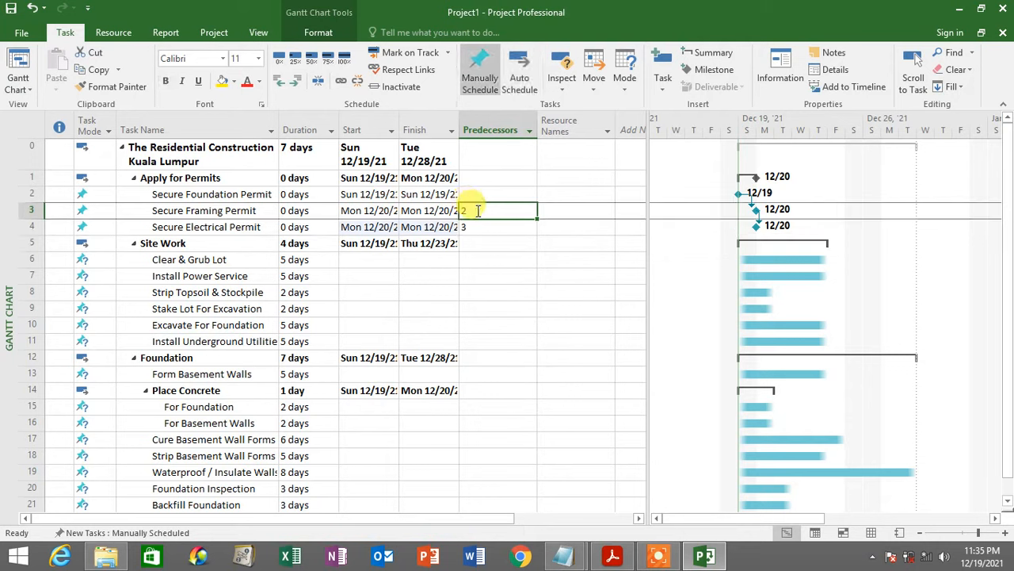
pyautogui.click(213, 264)
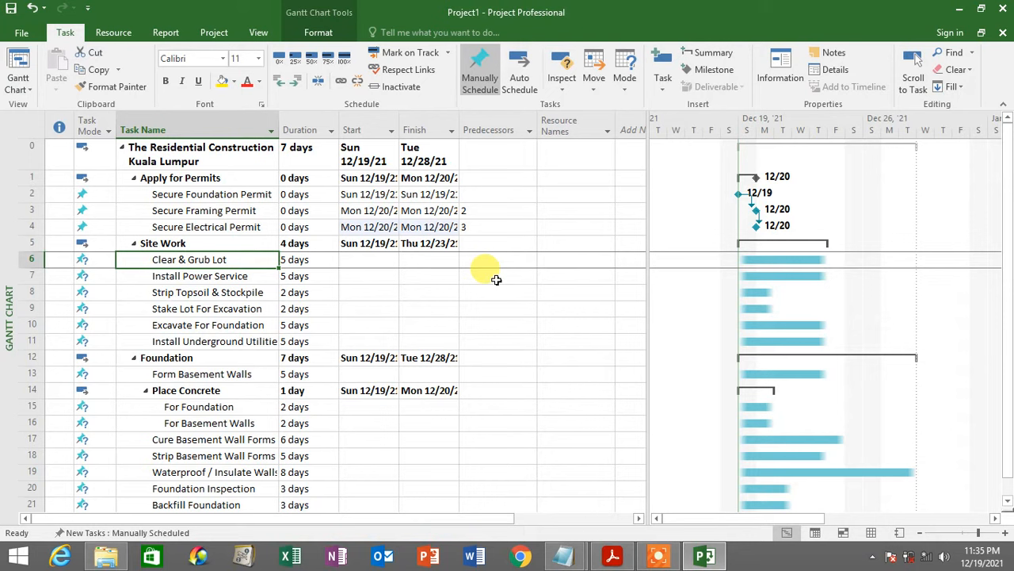
pyautogui.click(496, 279)
pyautogui.click(499, 263)
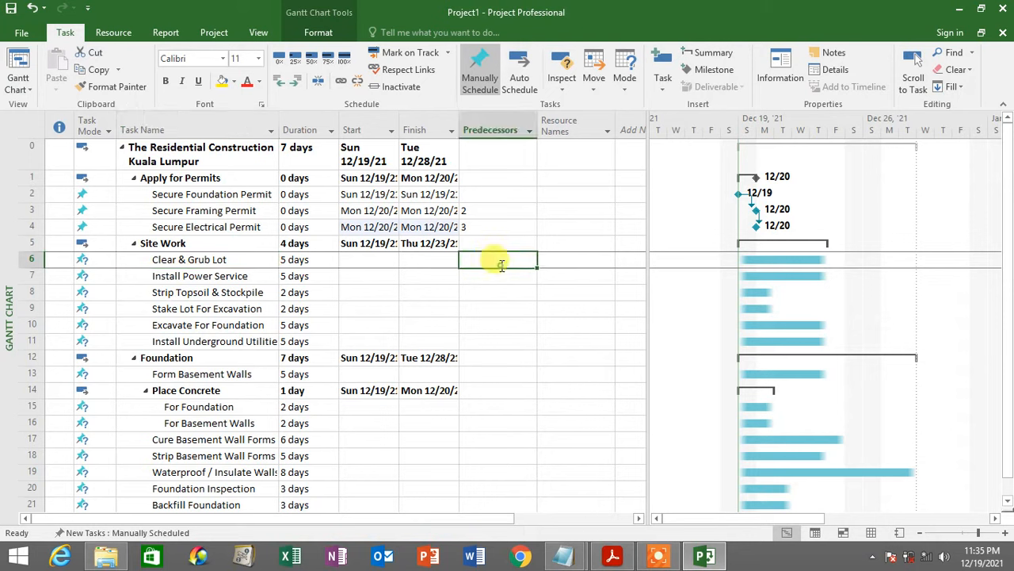
pyautogui.click(22, 259)
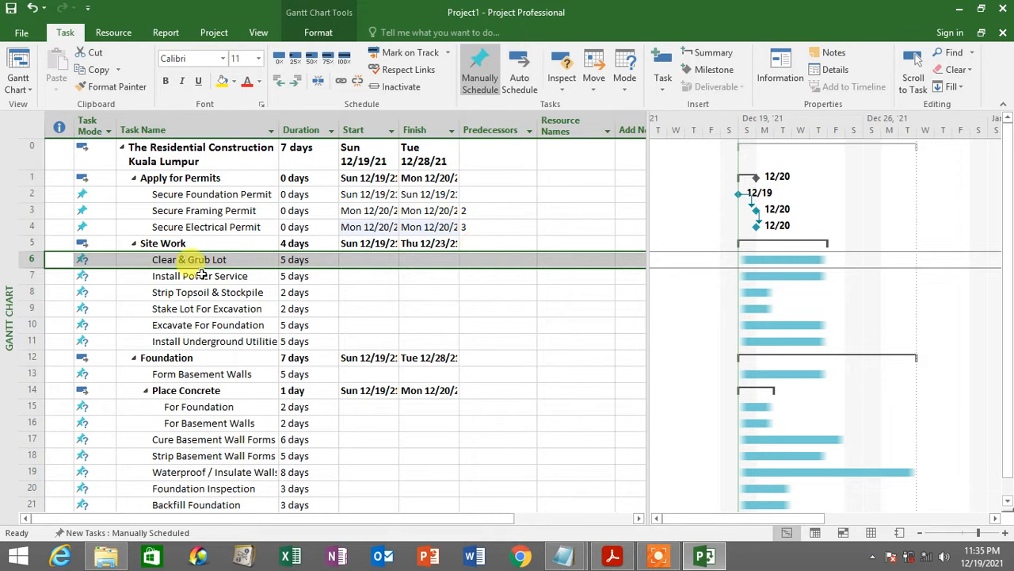
pyautogui.click(480, 263)
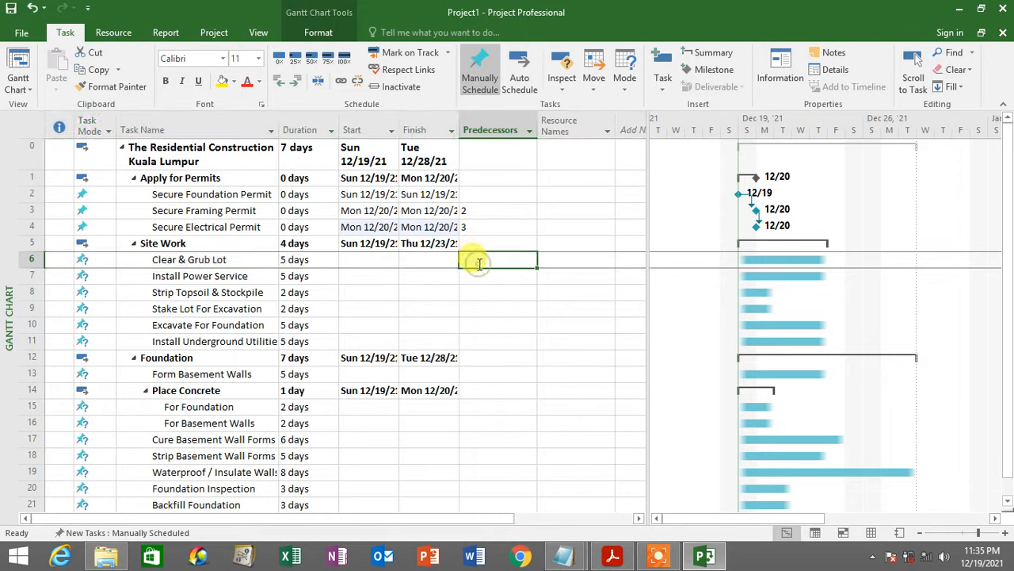
pyautogui.click(227, 274)
pyautogui.click(222, 261)
pyautogui.click(227, 274)
pyautogui.click(224, 261)
pyautogui.click(227, 275)
pyautogui.click(225, 260)
pyautogui.click(229, 274)
pyautogui.click(229, 262)
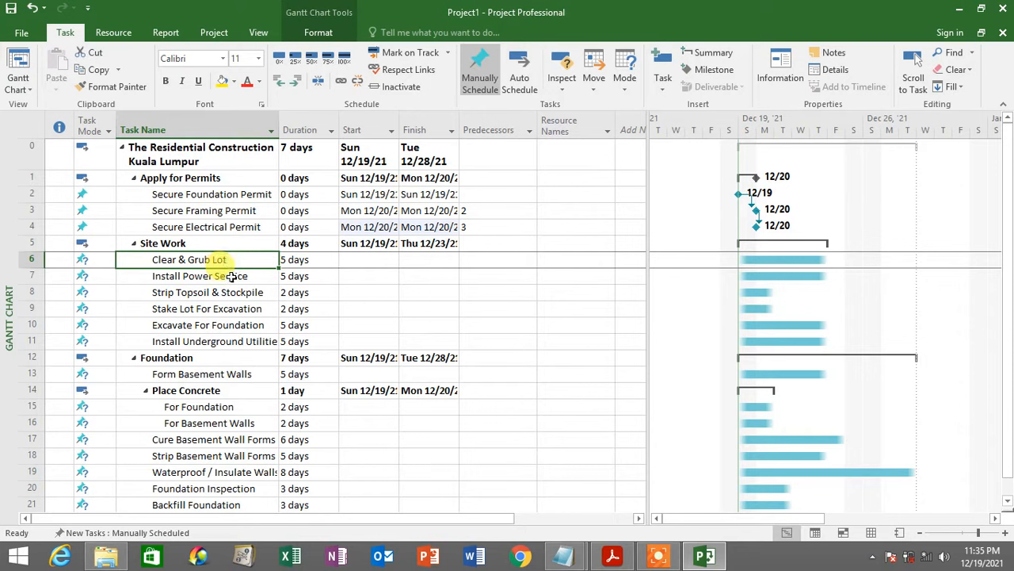
pyautogui.click(227, 275)
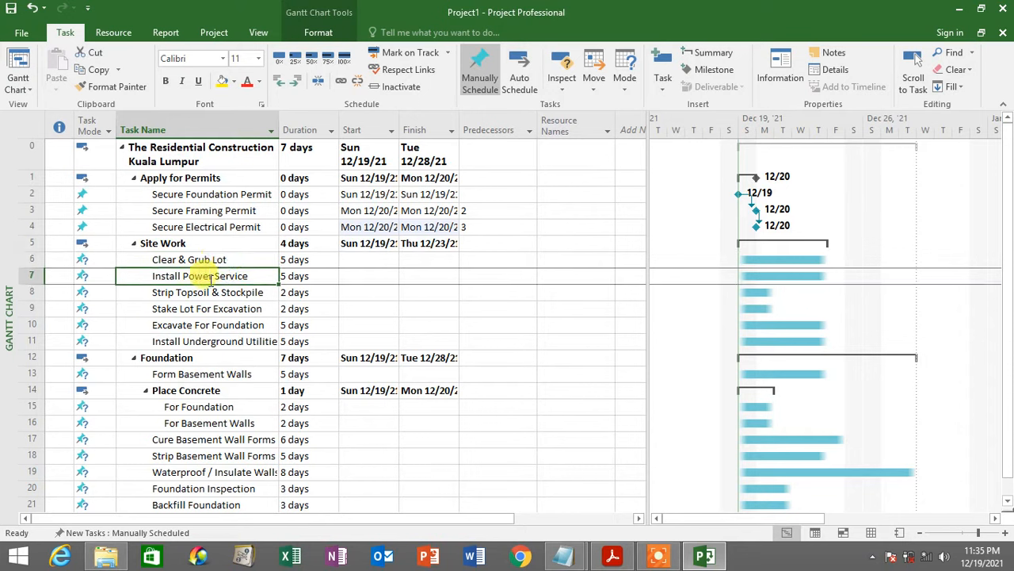
# Set the Install Power Service task's predecessor to 6, linking it Finish to Start after Clear & Grub Lot.
pyautogui.click(25, 261)
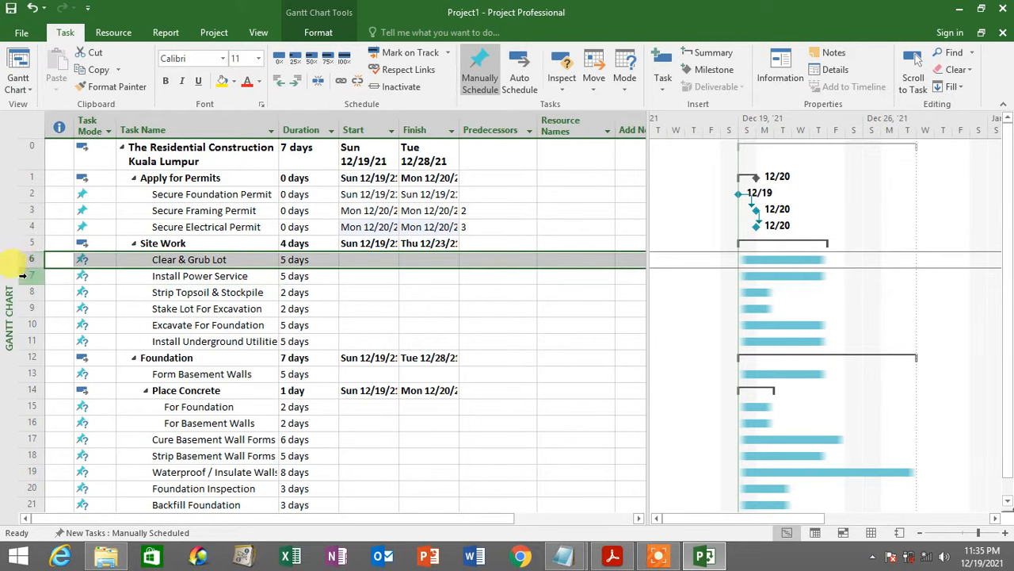
pyautogui.click(23, 275)
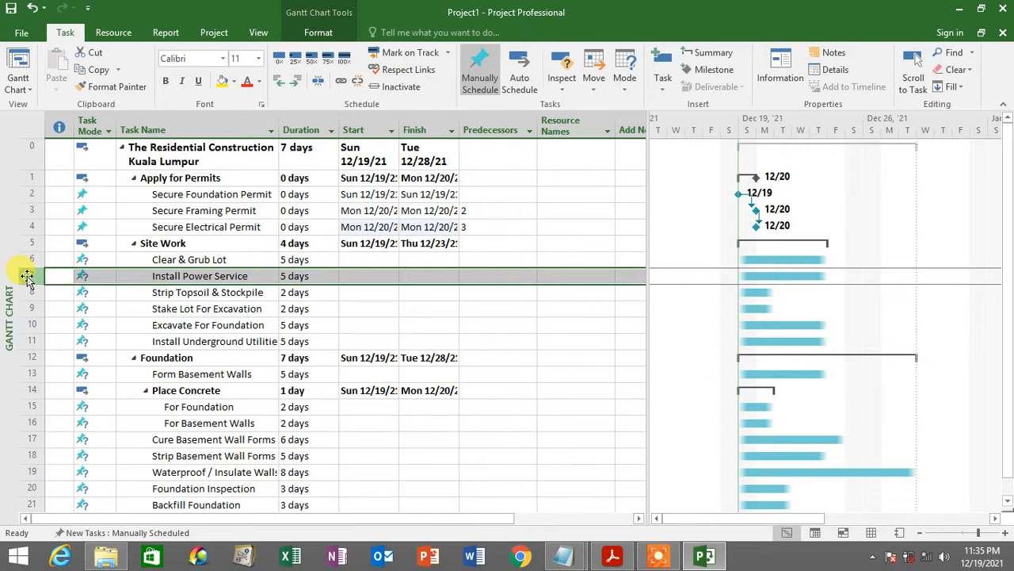
pyautogui.click(508, 276)
pyautogui.click(168, 262)
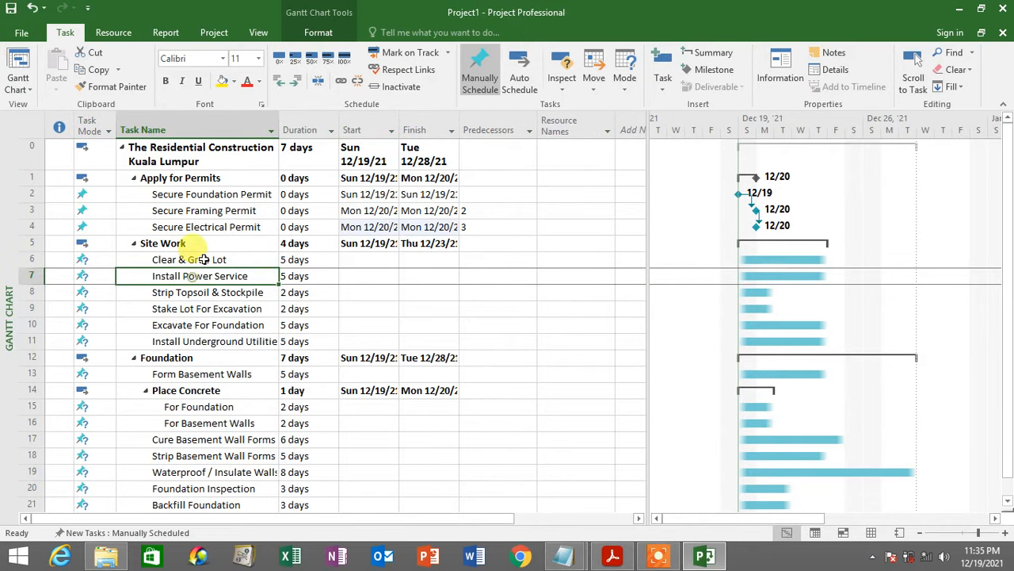
pyautogui.click(23, 259)
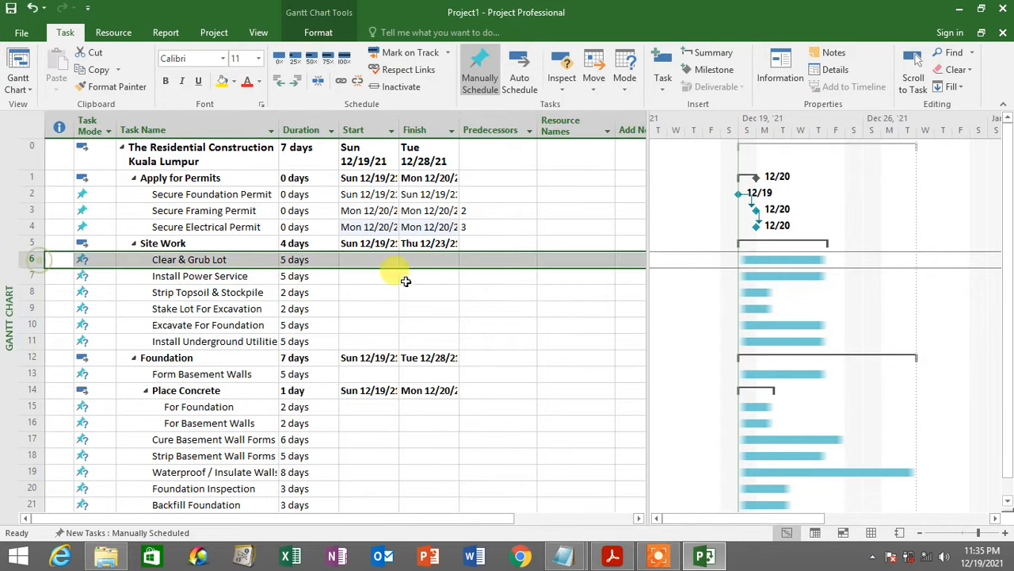
pyautogui.click(491, 275)
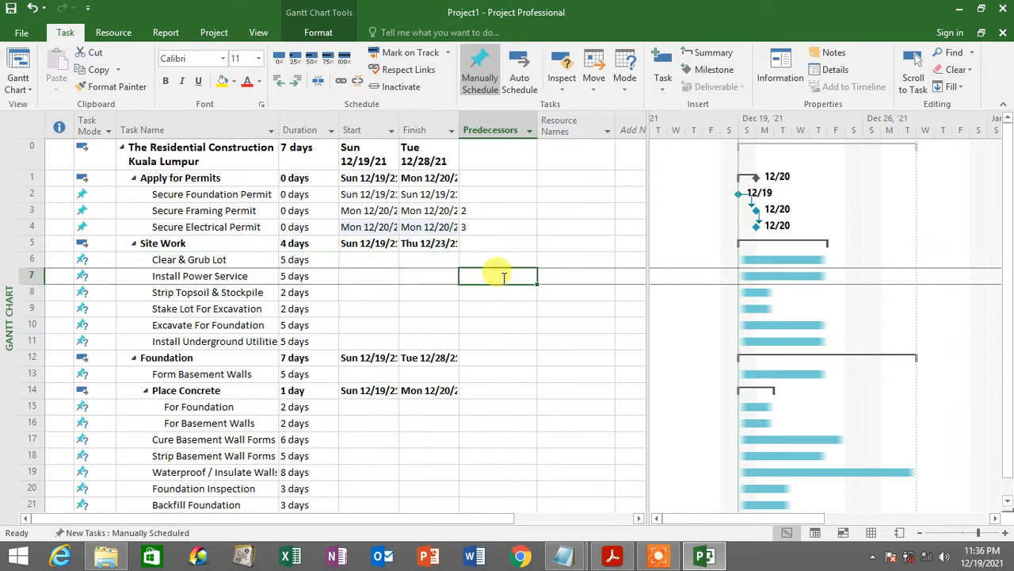
pyautogui.write('6')
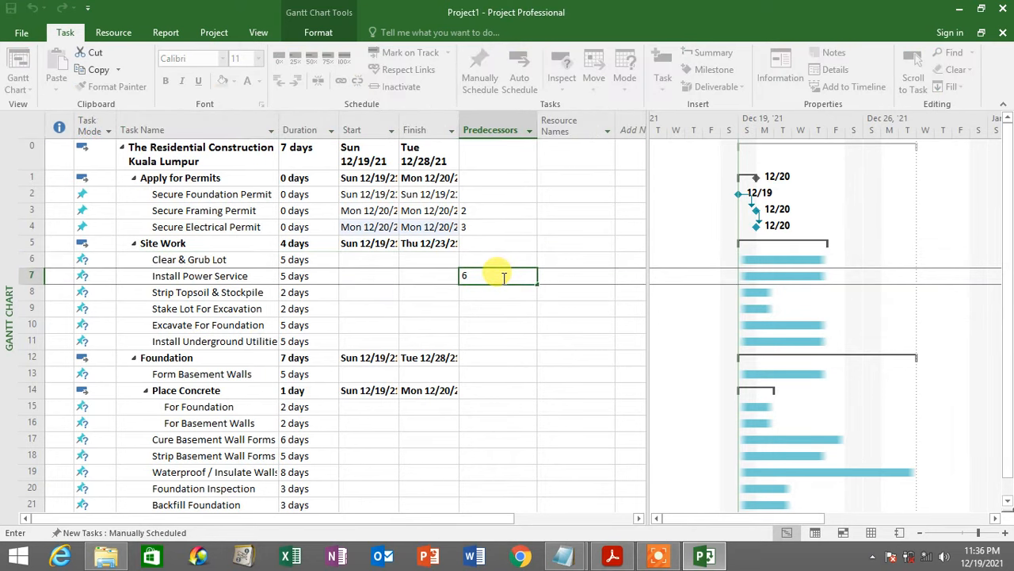
pyautogui.press('Return')
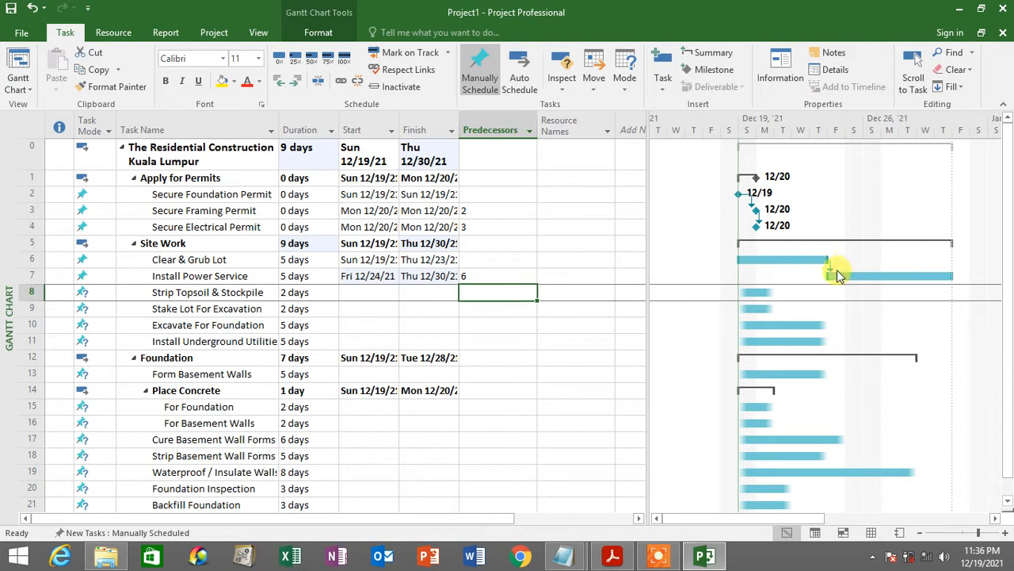
# Switch to the Types Predecessors notes in Notepad and examine how lag time is written in the 1FS + 2 Days example.
pyautogui.click(480, 277)
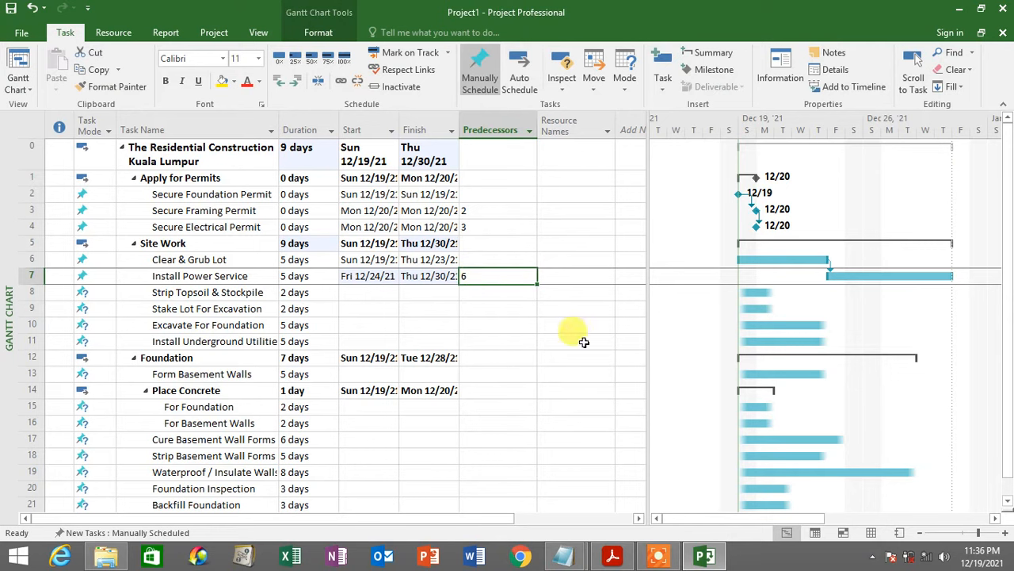
pyautogui.moveTo(568, 555)
pyautogui.click(607, 507)
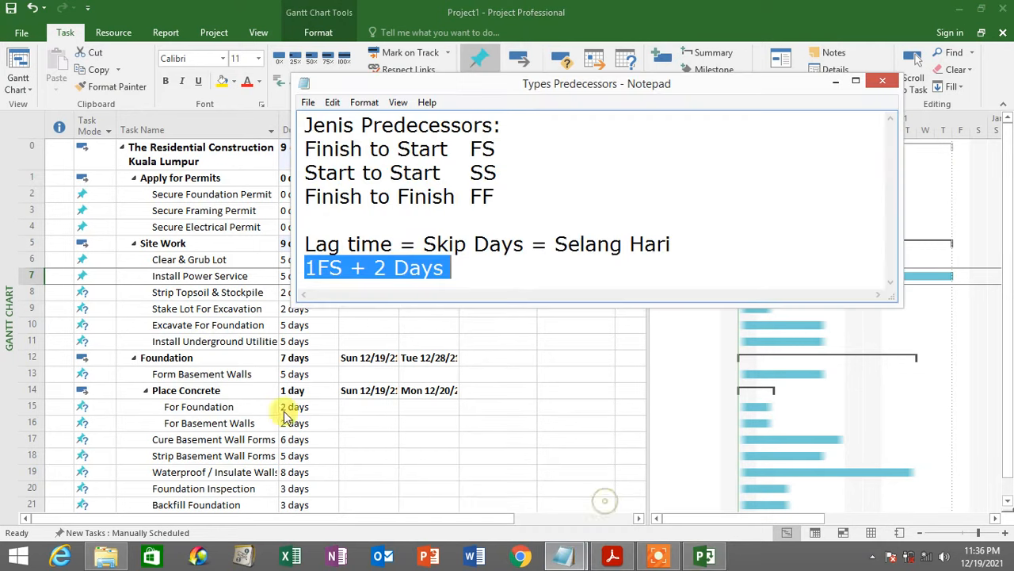
pyautogui.moveTo(305, 267); pyautogui.dragTo(443, 268)
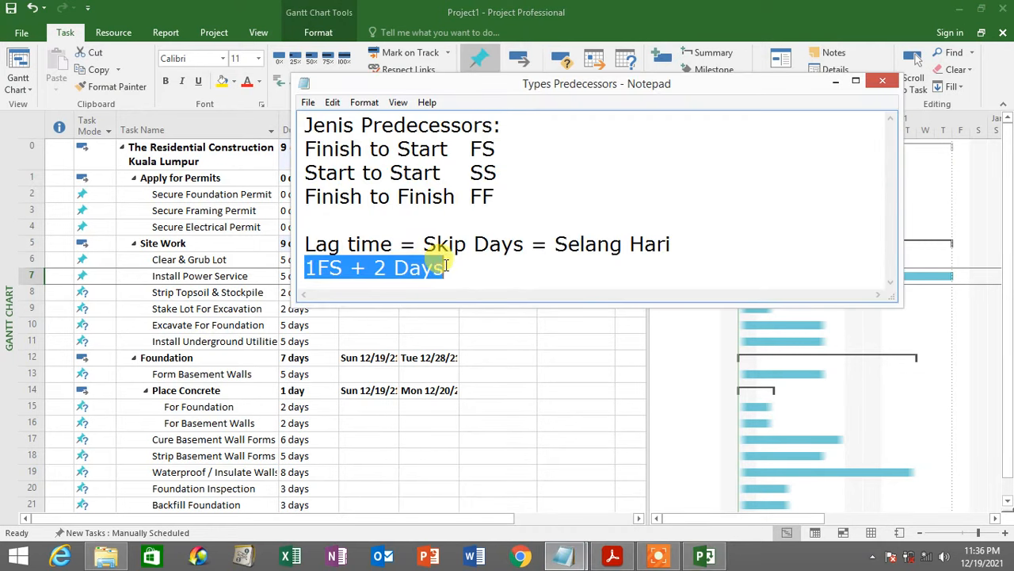
pyautogui.moveTo(308, 267); pyautogui.dragTo(456, 269)
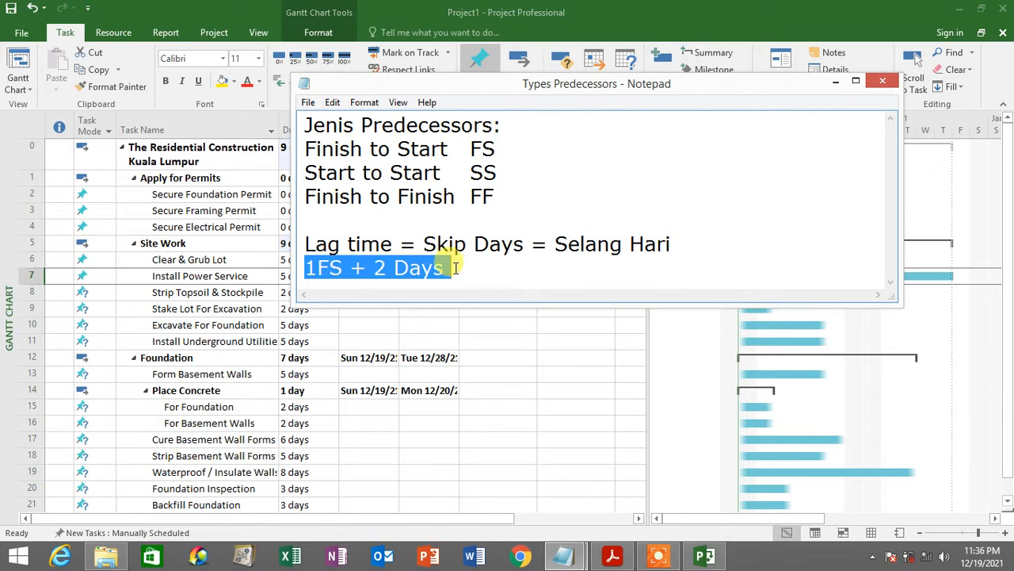
pyautogui.click(838, 83)
# Try to add a two-day lag to the Install Power Service link by entering 6FS+2D as its predecessor.
pyautogui.click(238, 260)
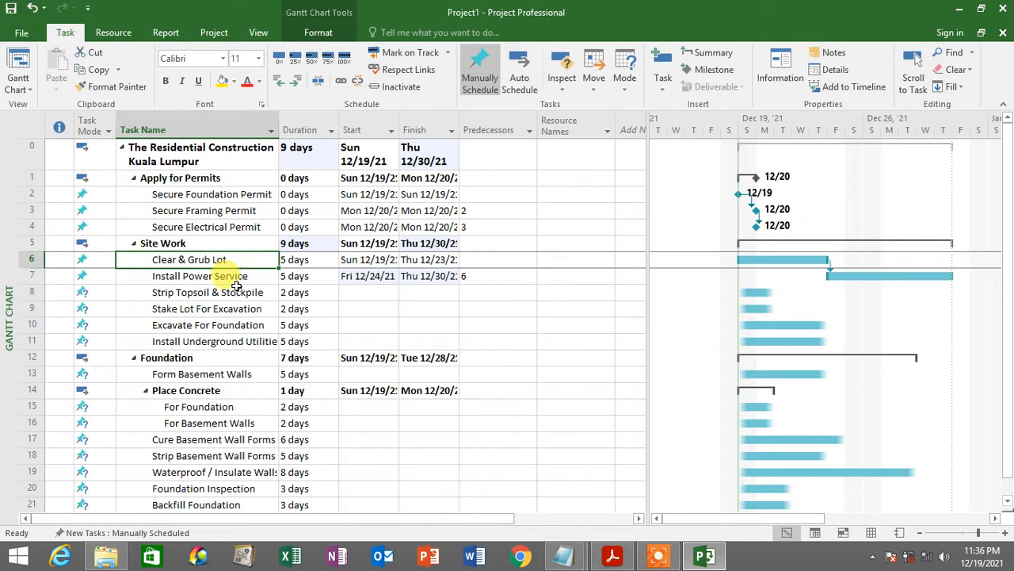
pyautogui.click(236, 277)
pyautogui.click(505, 276)
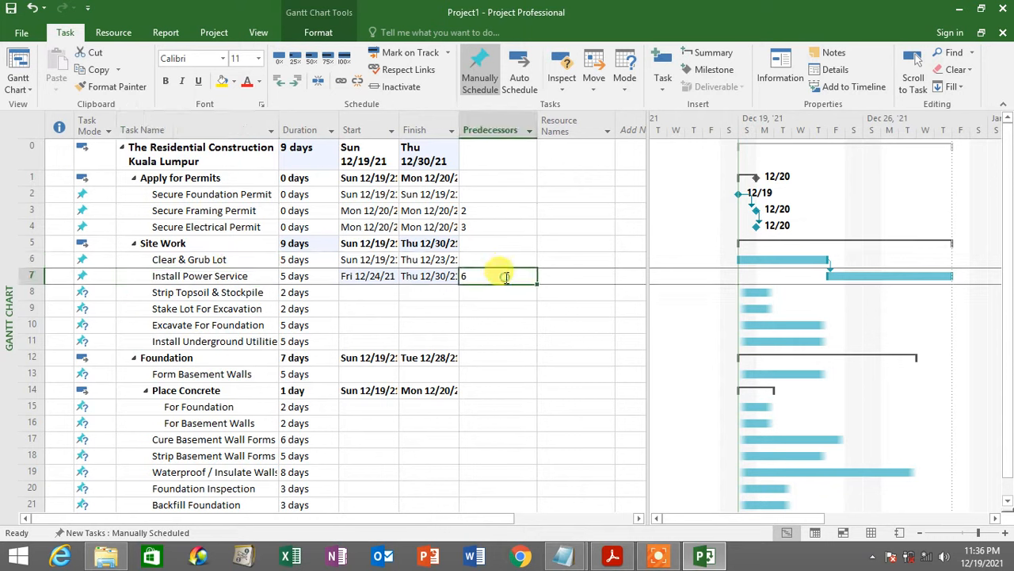
pyautogui.click(505, 277)
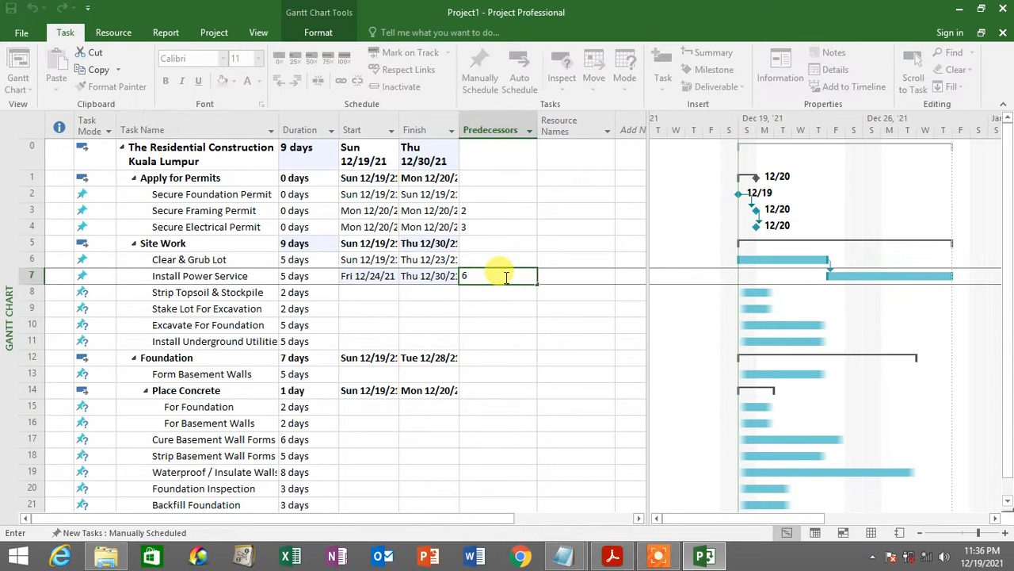
pyautogui.write('FS+2D')
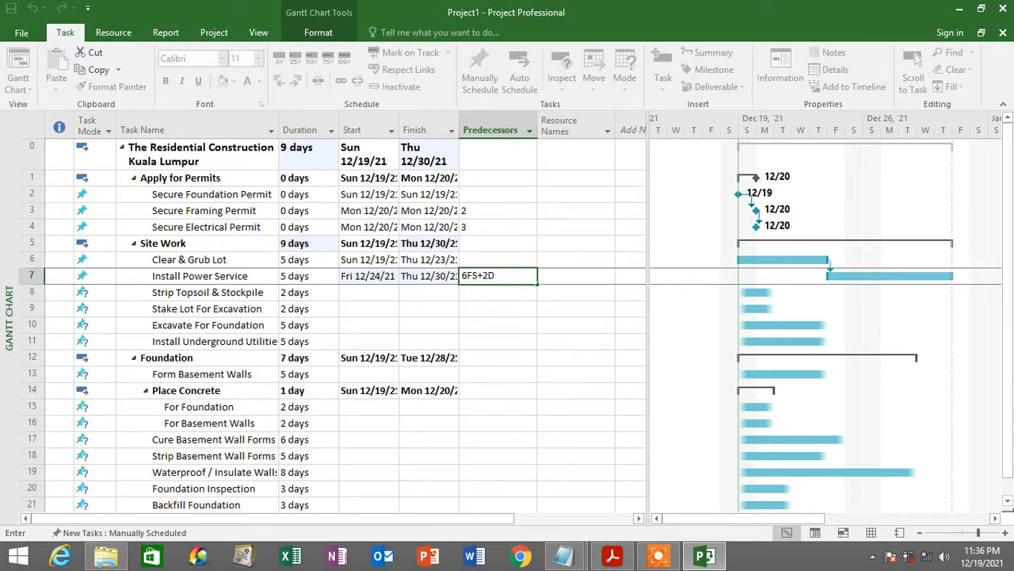
pyautogui.press('Return')
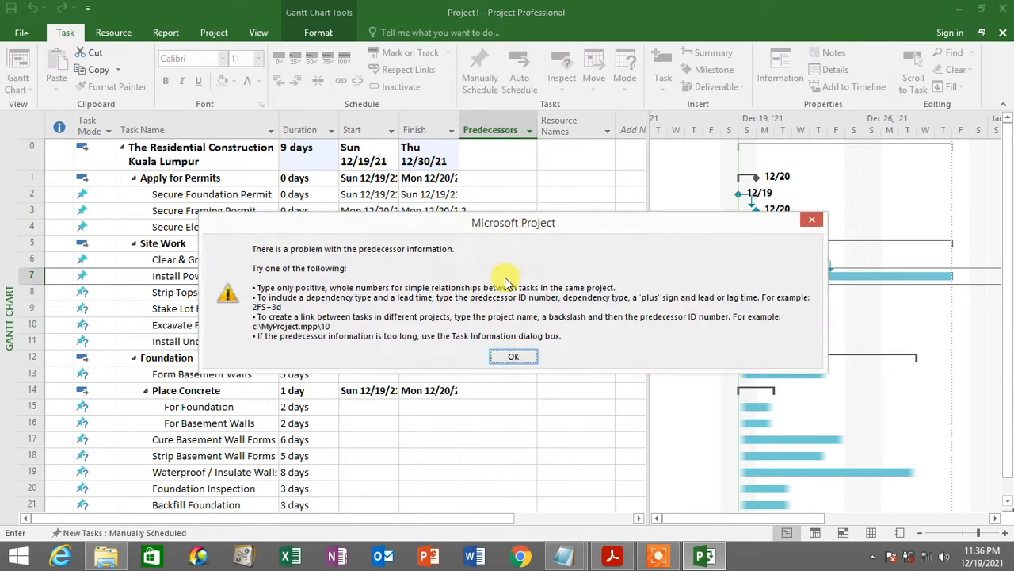
pyautogui.click(510, 355)
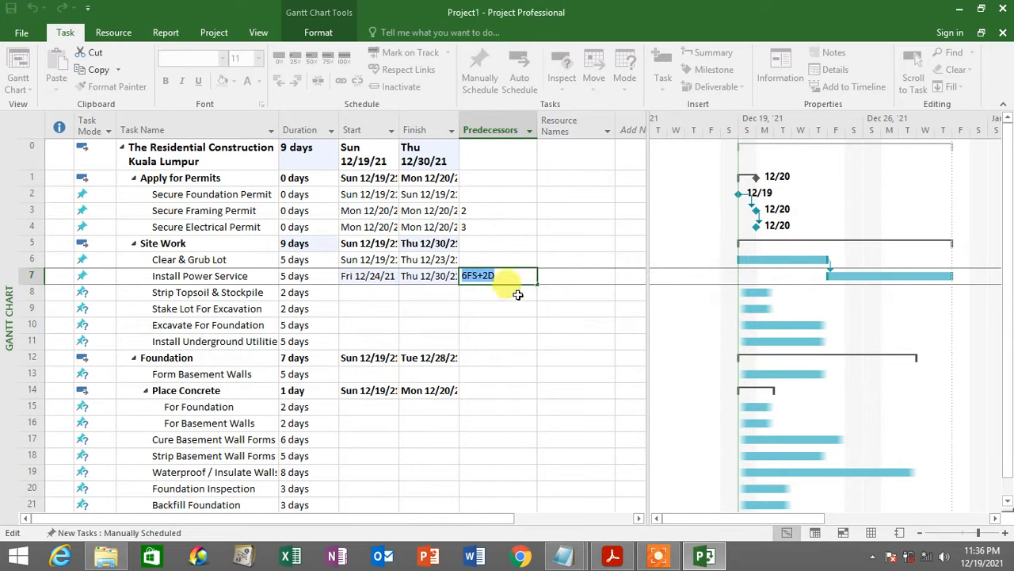
# Correct the Install Power Service predecessor to 6FS+2, removing the D after the lag value.
pyautogui.click(515, 279)
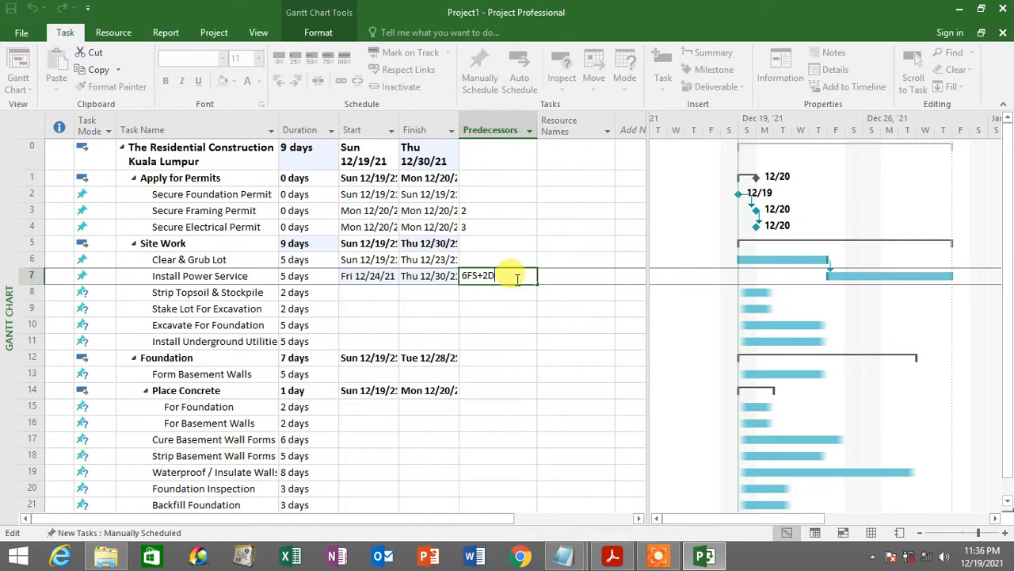
pyautogui.press('BackSpace')
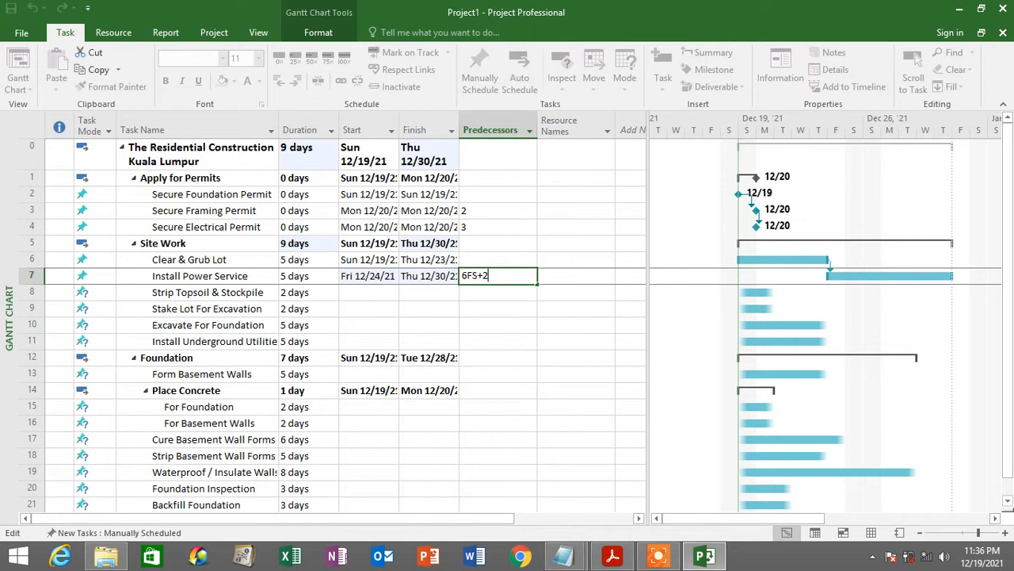
pyautogui.press('Return')
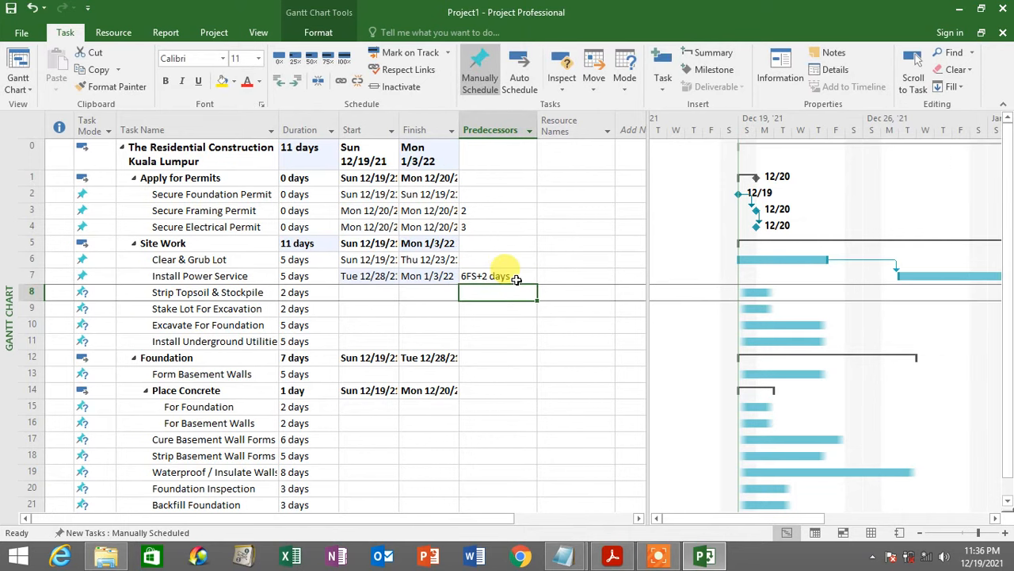
pyautogui.click(515, 279)
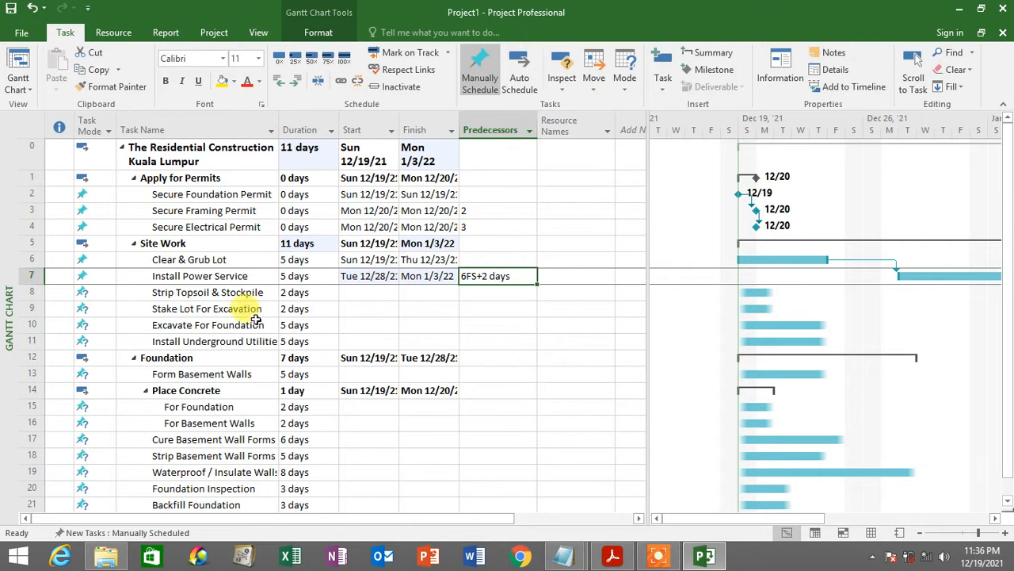
# Set the Strip Topsoil & Stockpile task's predecessor to 7, linking it Finish to Start after Install Power Service.
pyautogui.click(202, 295)
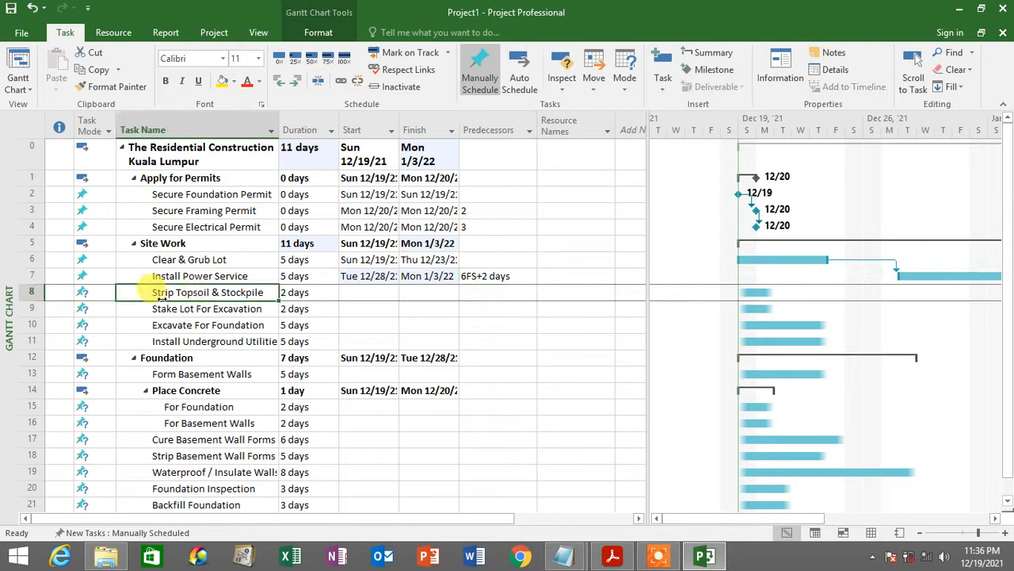
pyautogui.click(241, 309)
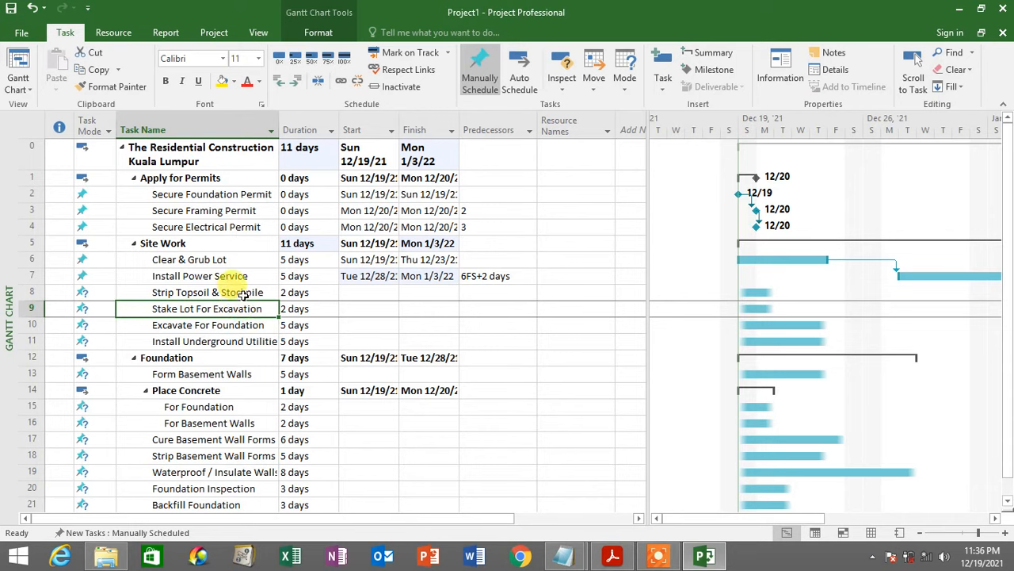
pyautogui.click(244, 294)
pyautogui.click(244, 309)
pyautogui.click(249, 292)
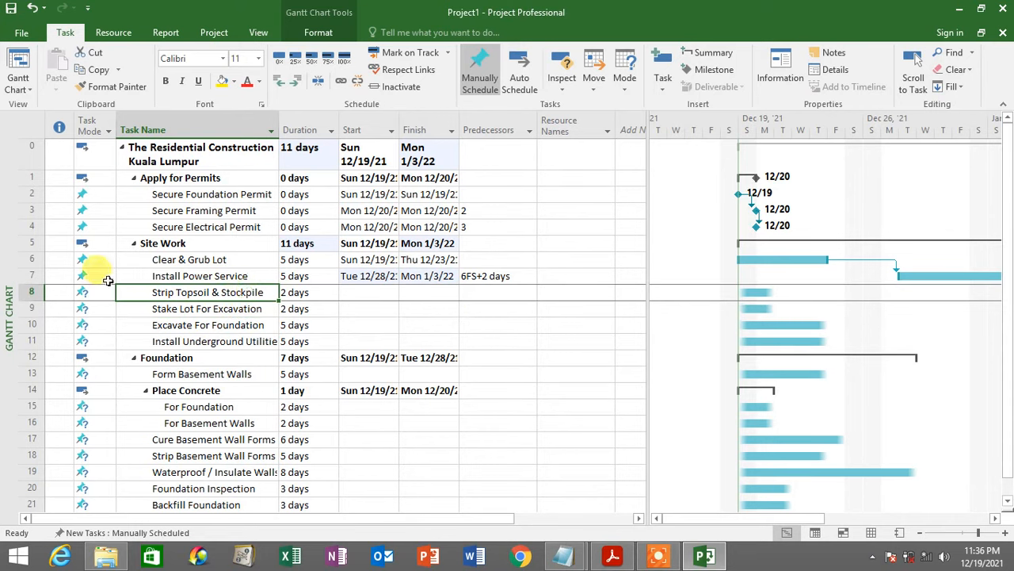
pyautogui.click(33, 293)
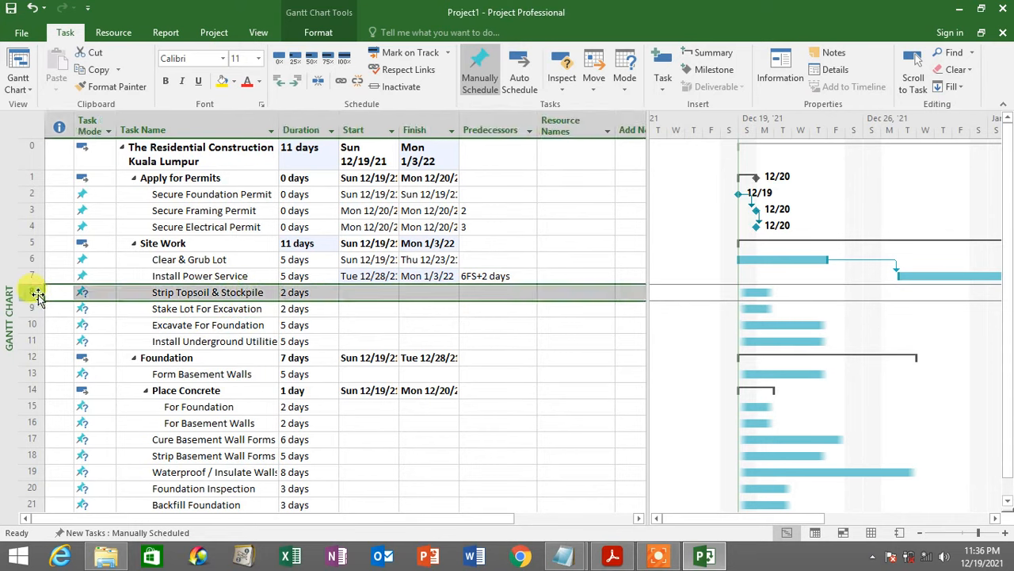
pyautogui.click(496, 295)
pyautogui.click(237, 276)
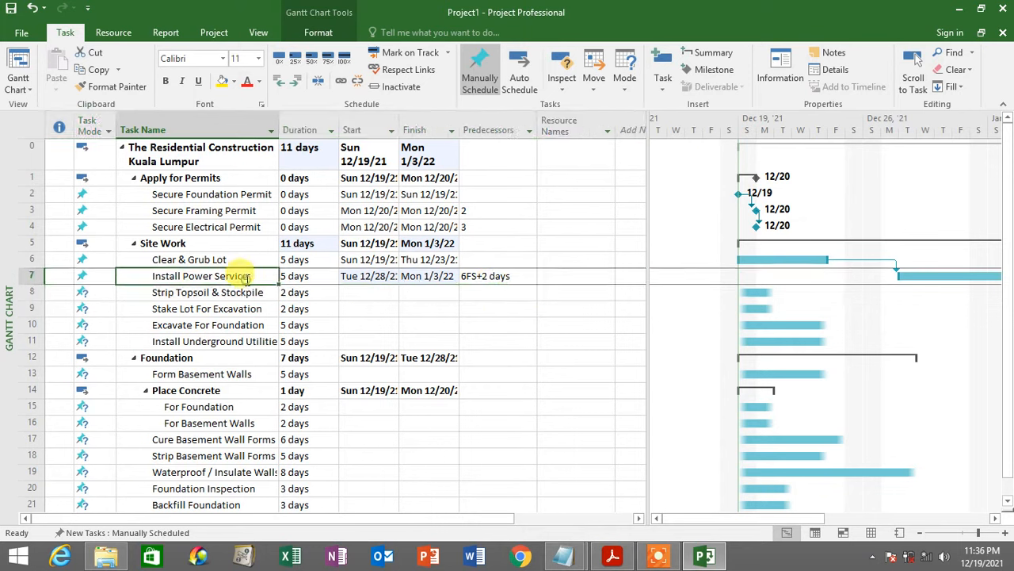
pyautogui.click(498, 294)
pyautogui.write('7')
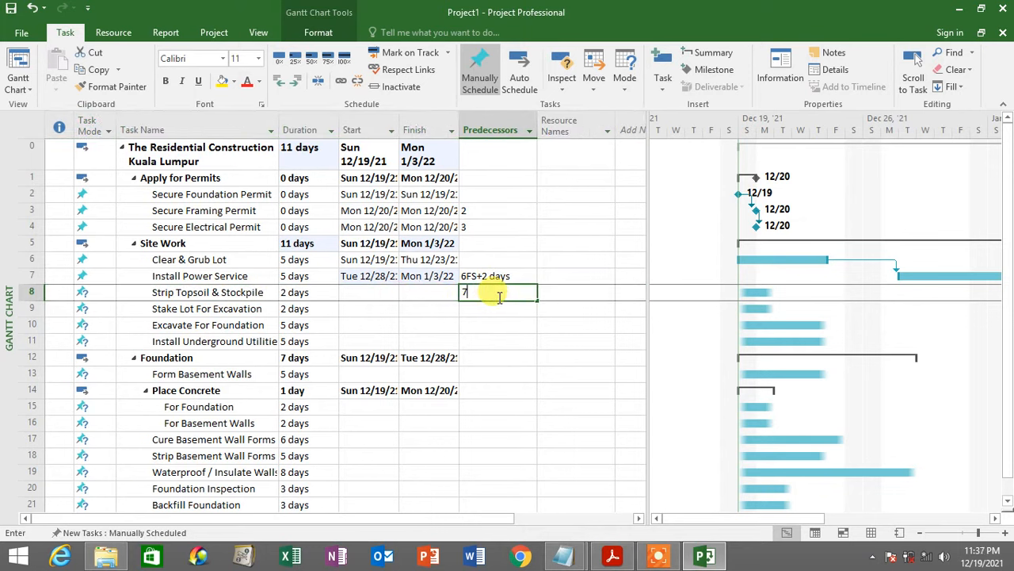
pyautogui.press('Return')
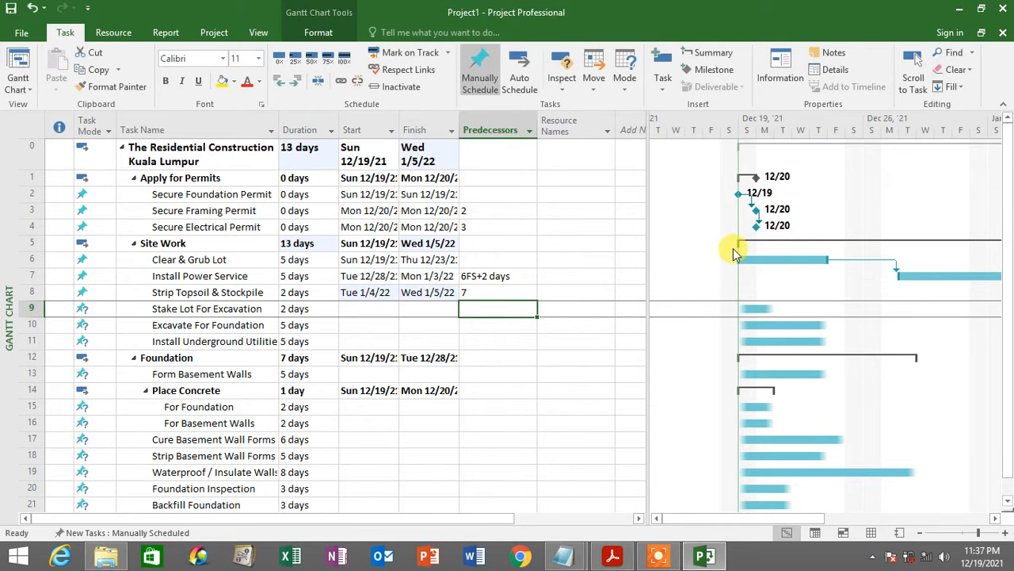
# Widen the Gantt chart area and zoom its timescale to fit the entire project.
pyautogui.moveTo(648, 239); pyautogui.dragTo(548, 235)
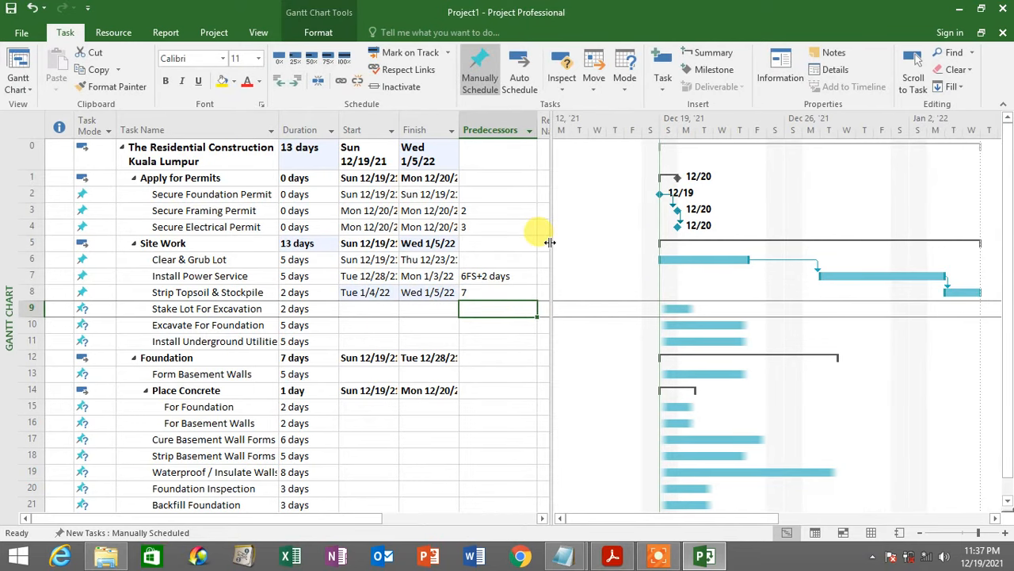
pyautogui.click(260, 32)
pyautogui.click(661, 75)
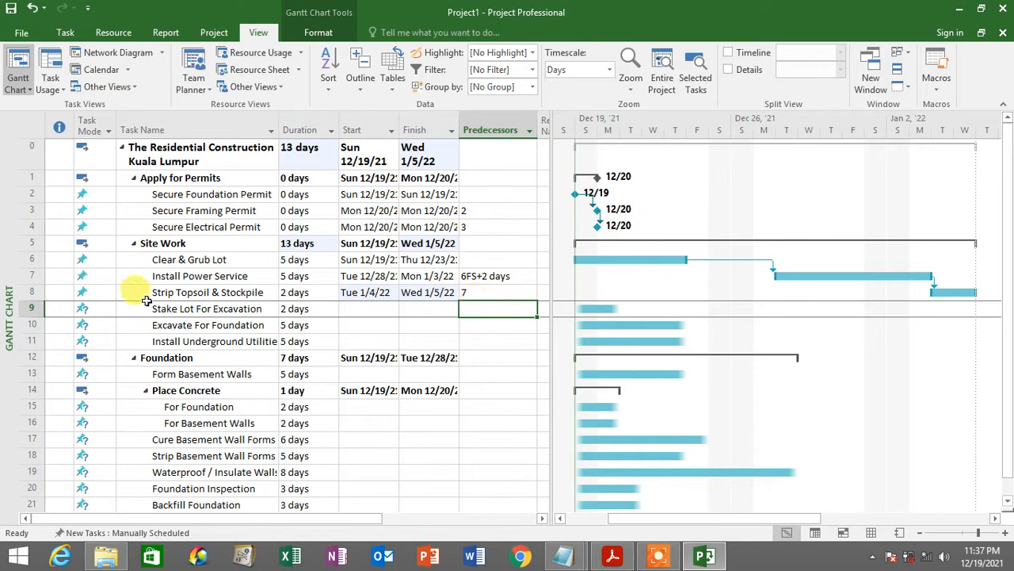
# Set the Stake Lot For Excavation task's predecessor to 8, linking it Finish to Start after Strip Topsoil & Stockpile.
pyautogui.click(26, 293)
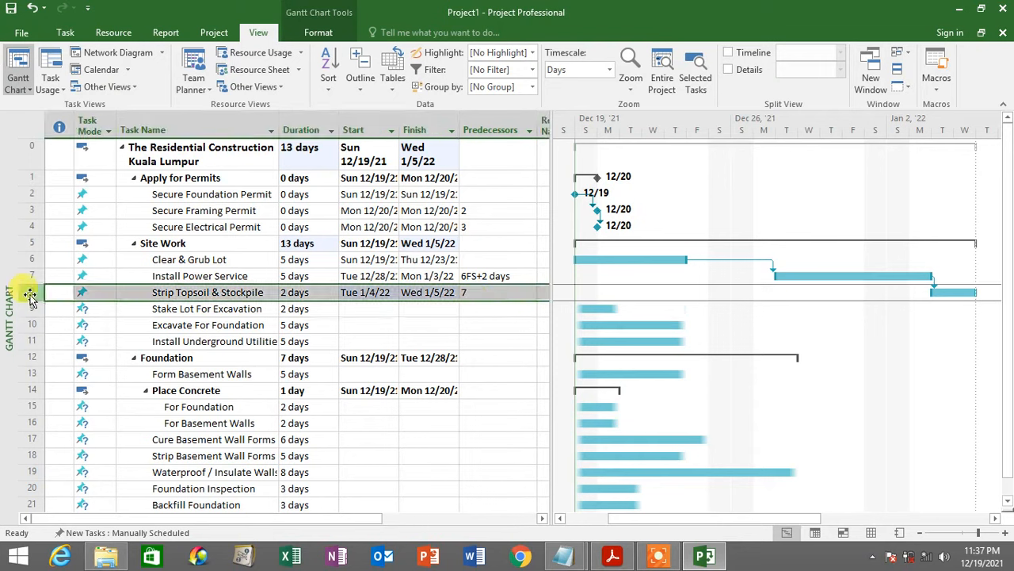
pyautogui.click(485, 315)
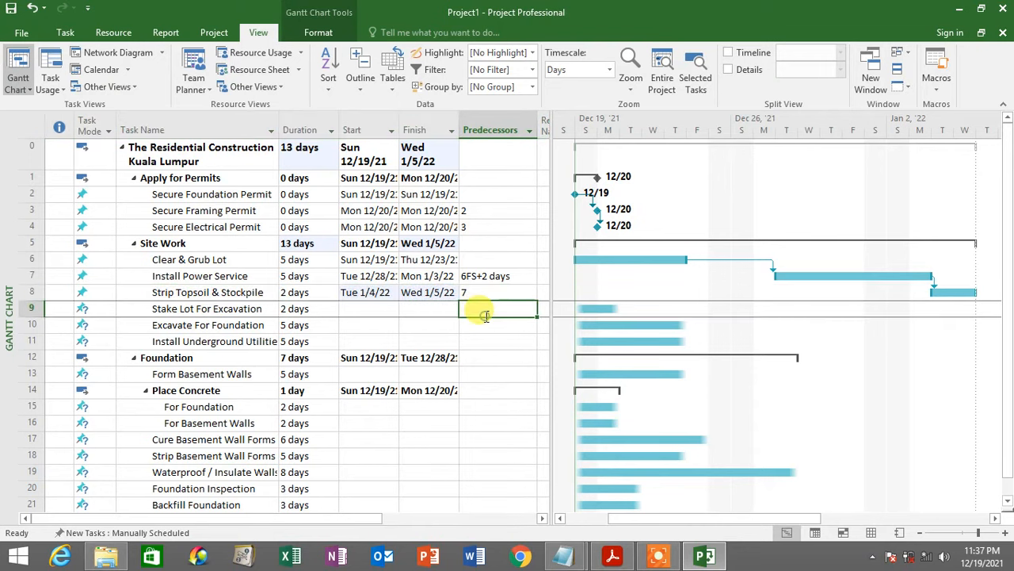
pyautogui.write('8')
pyautogui.press('Return')
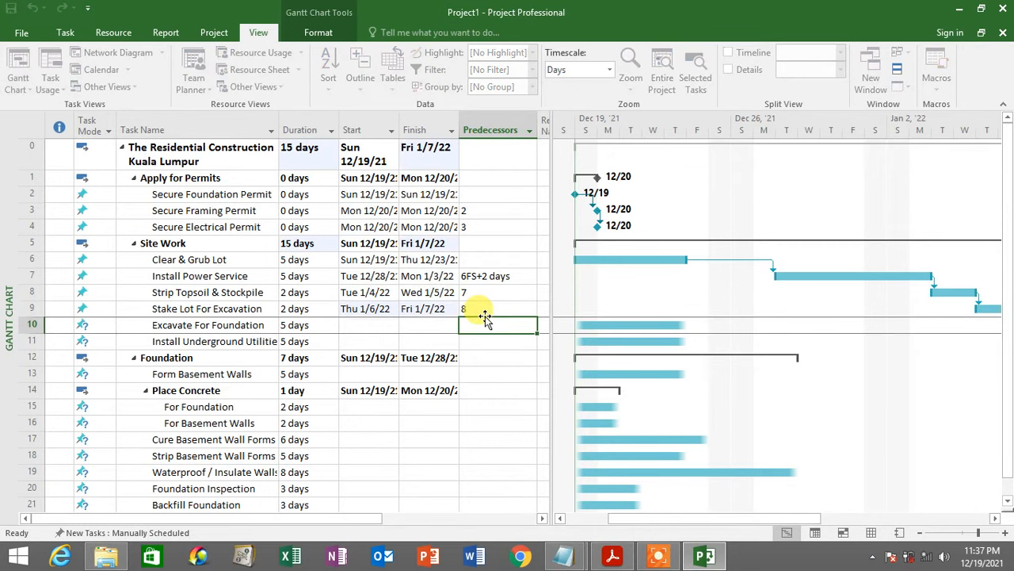
pyautogui.click(480, 292)
pyautogui.click(485, 310)
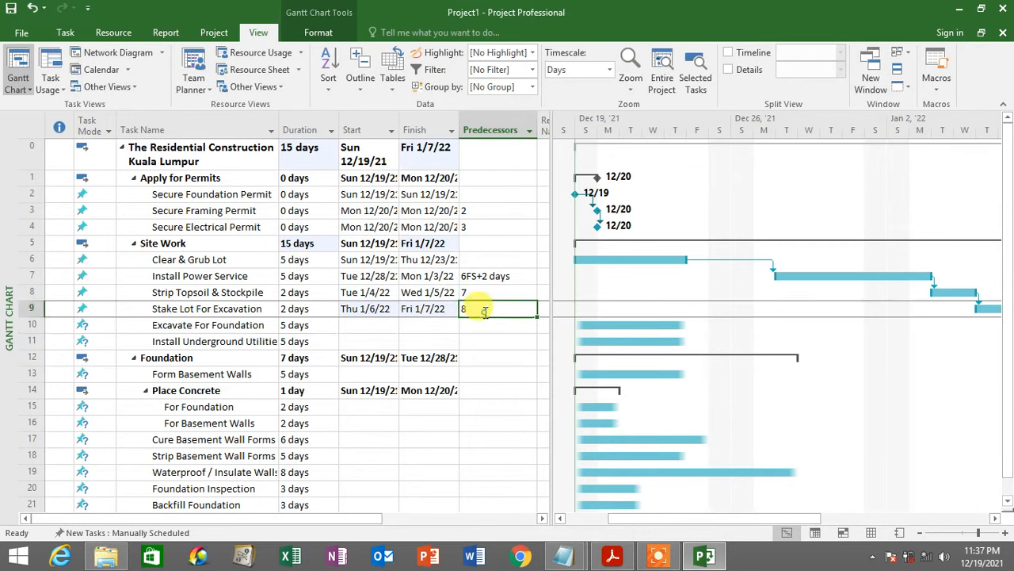
# Change the Stake Lot For Excavation predecessor to 8SS so it starts together with Strip Topsoil & Stockpile.
pyautogui.click(28, 309)
pyautogui.click(35, 295)
pyautogui.click(17, 308)
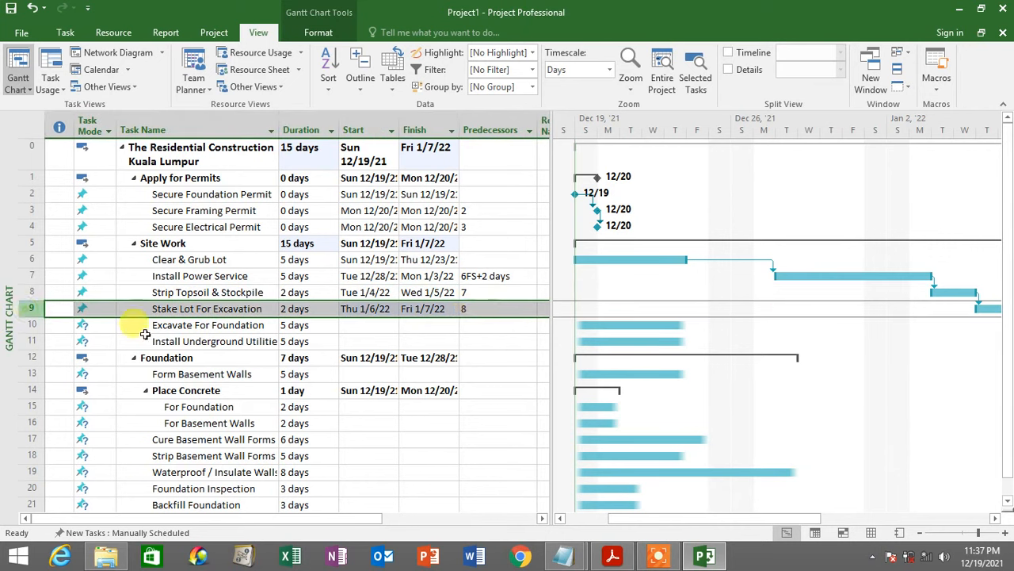
pyautogui.click(480, 313)
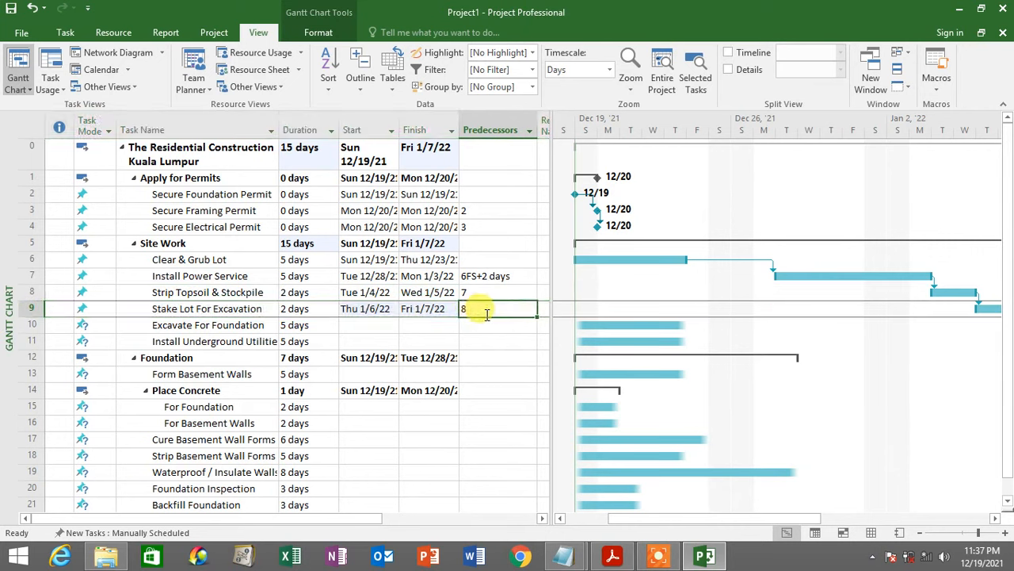
pyautogui.click(488, 314)
pyautogui.write('ss')
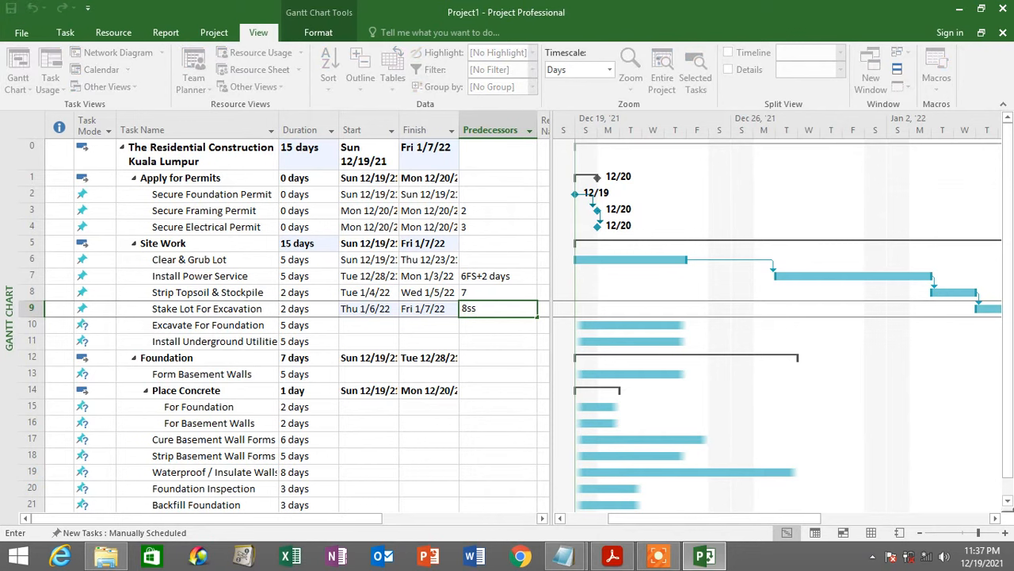
pyautogui.press('Return')
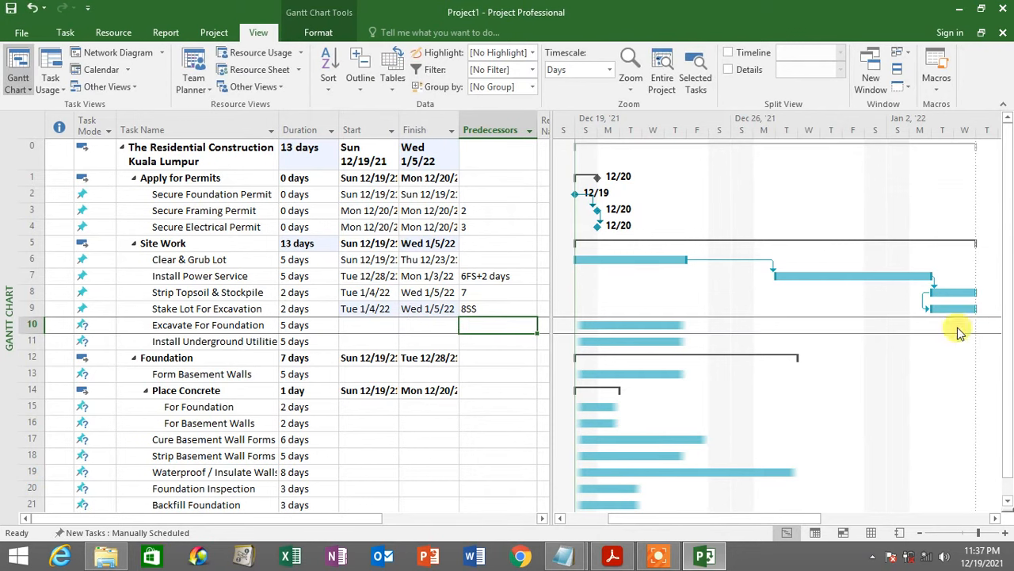
# Switch to the Types Predecessors notes in Notepad, examine the Start to Start and Finish to Finish lines, and return to the schedule.
pyautogui.click(564, 555)
pyautogui.click(604, 489)
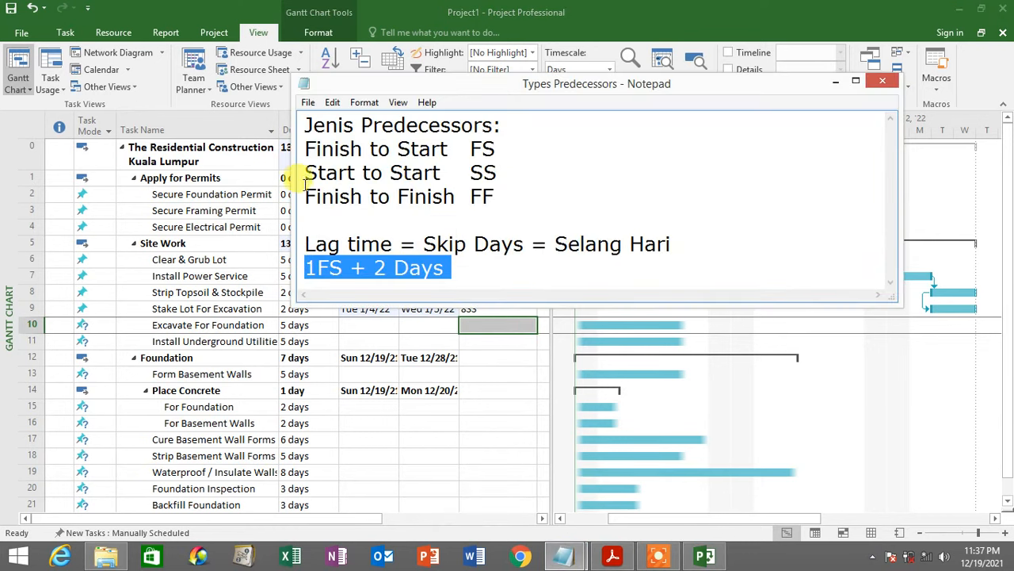
pyautogui.moveTo(304, 176); pyautogui.dragTo(524, 174)
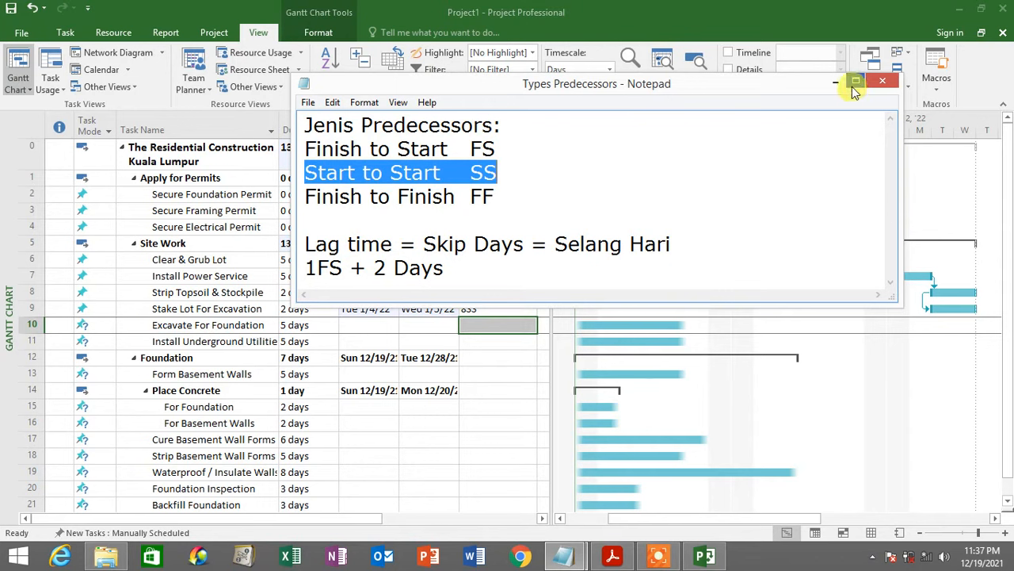
pyautogui.click(490, 202)
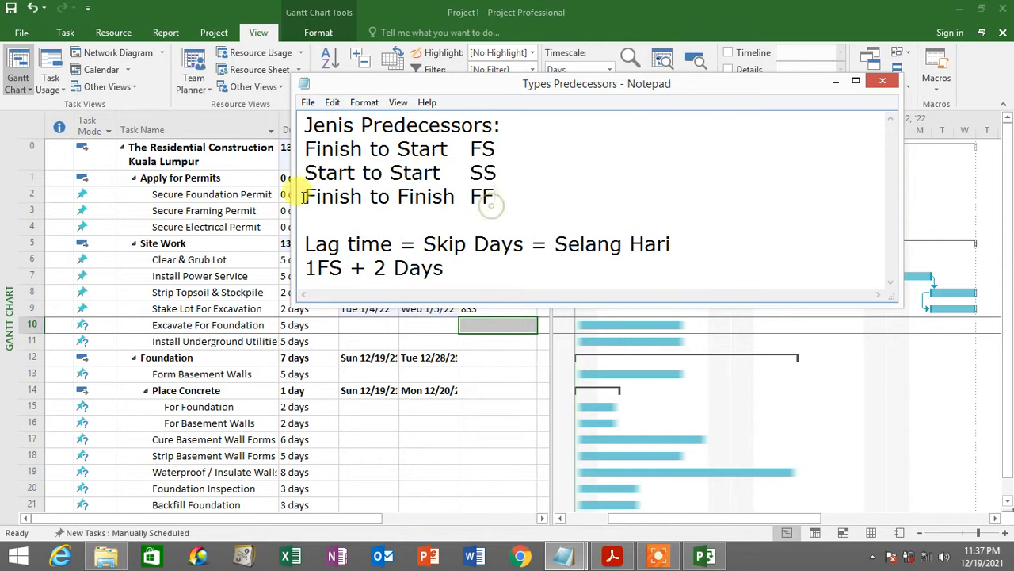
pyautogui.moveTo(302, 197); pyautogui.dragTo(543, 192)
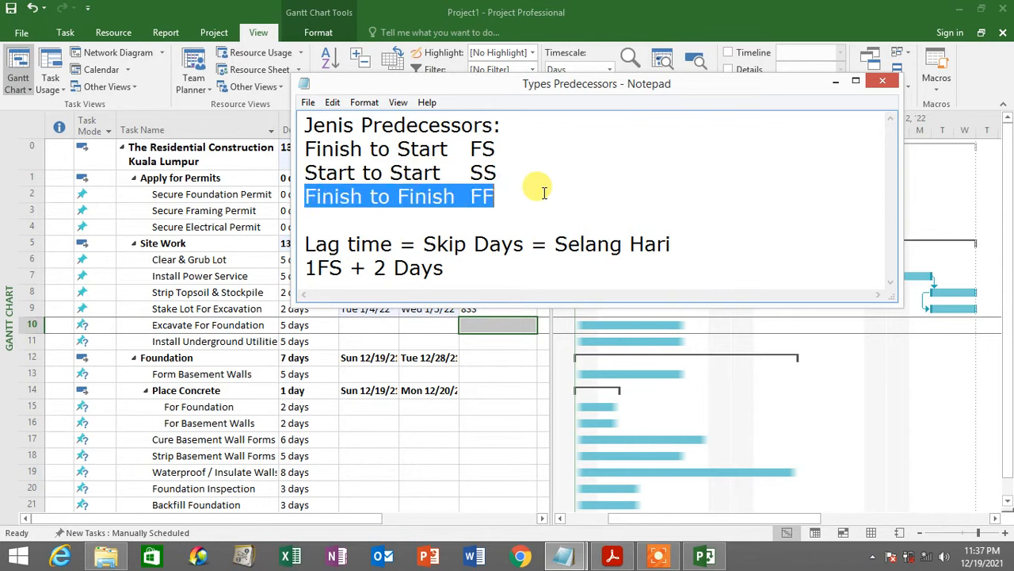
pyautogui.click(837, 82)
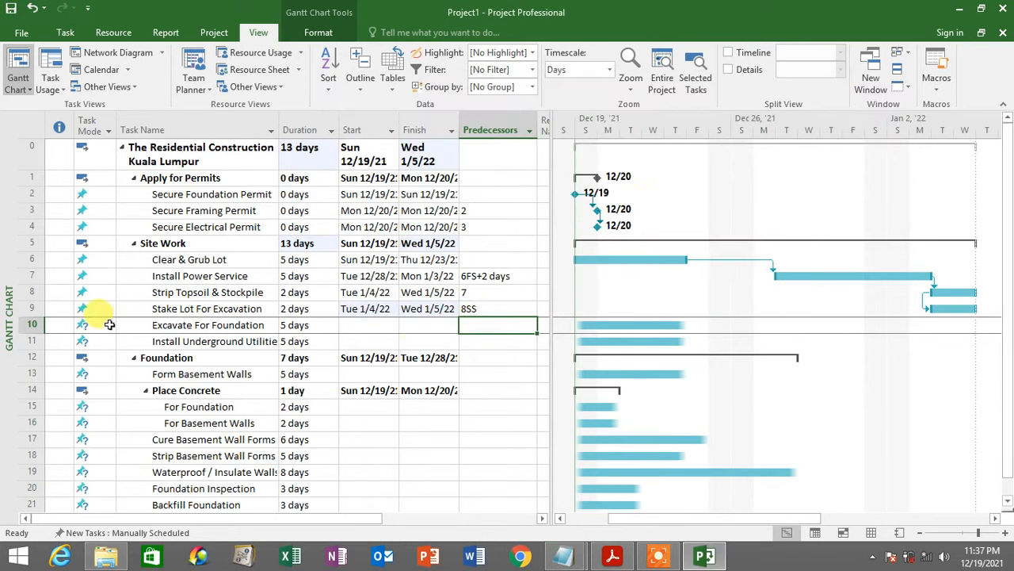
# Set the Excavate For Foundation task's predecessor to 9, linking it Finish to Start after Stake Lot For Excavation.
pyautogui.click(167, 325)
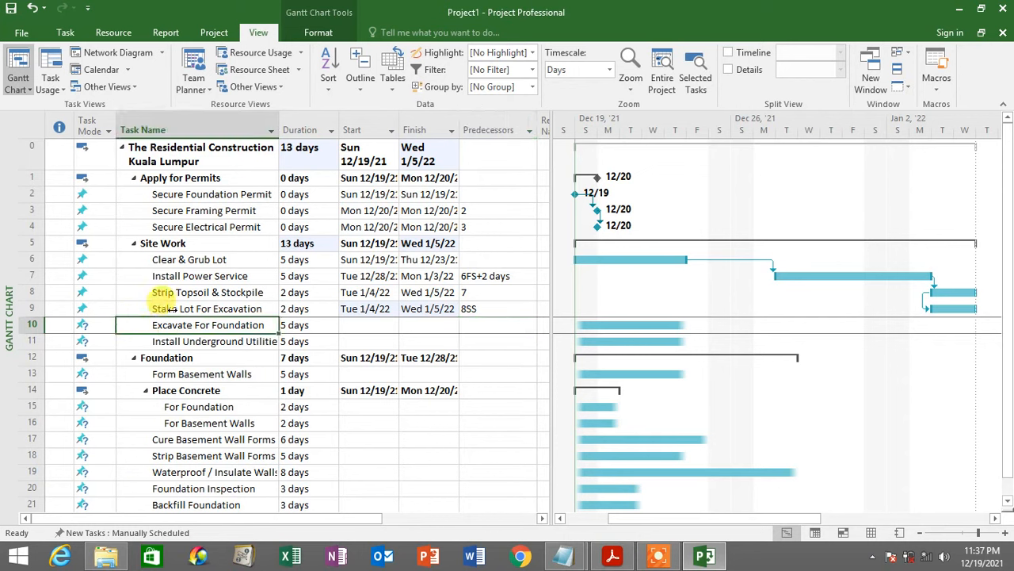
pyautogui.click(169, 308)
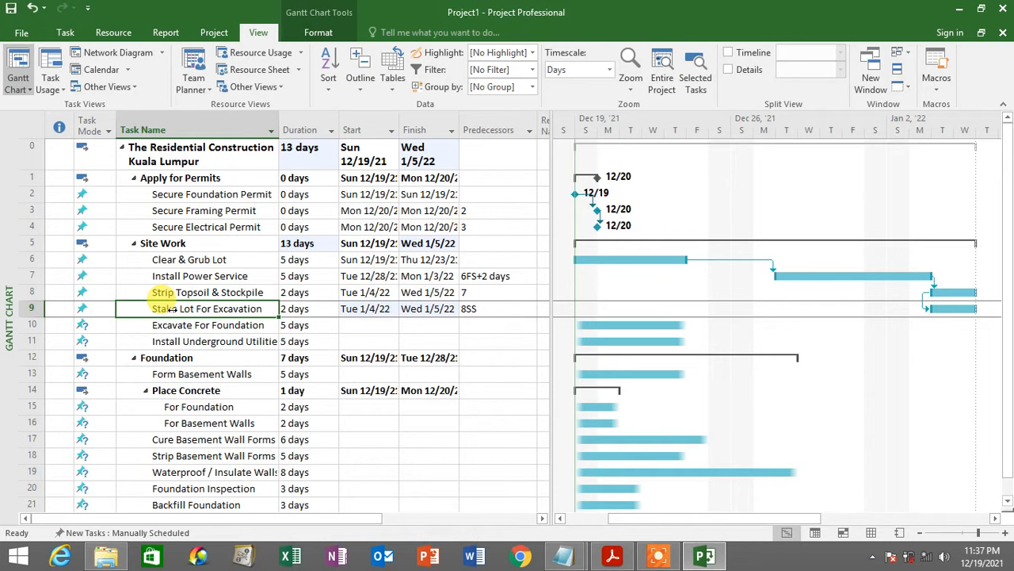
pyautogui.click(165, 324)
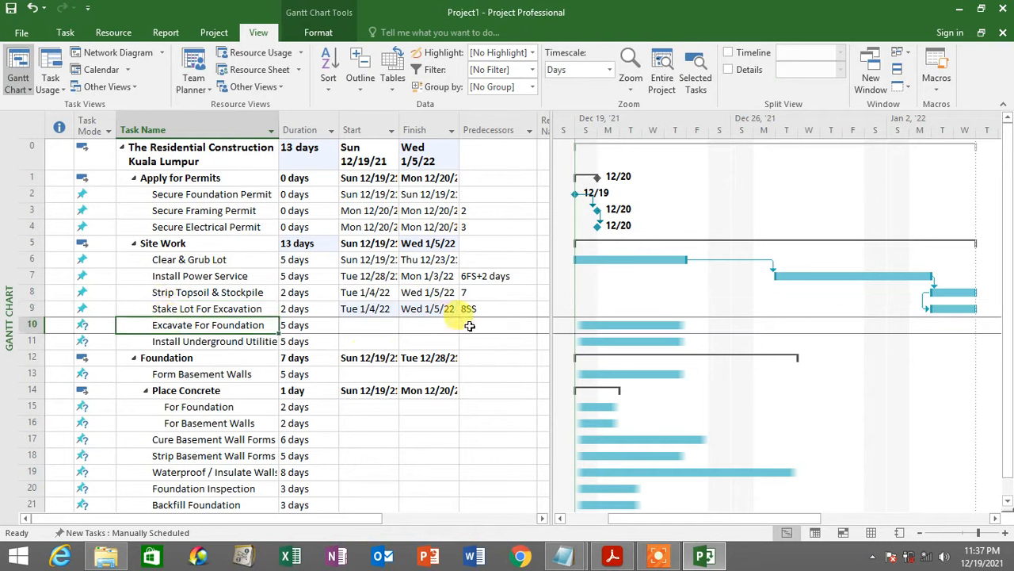
pyautogui.click(470, 325)
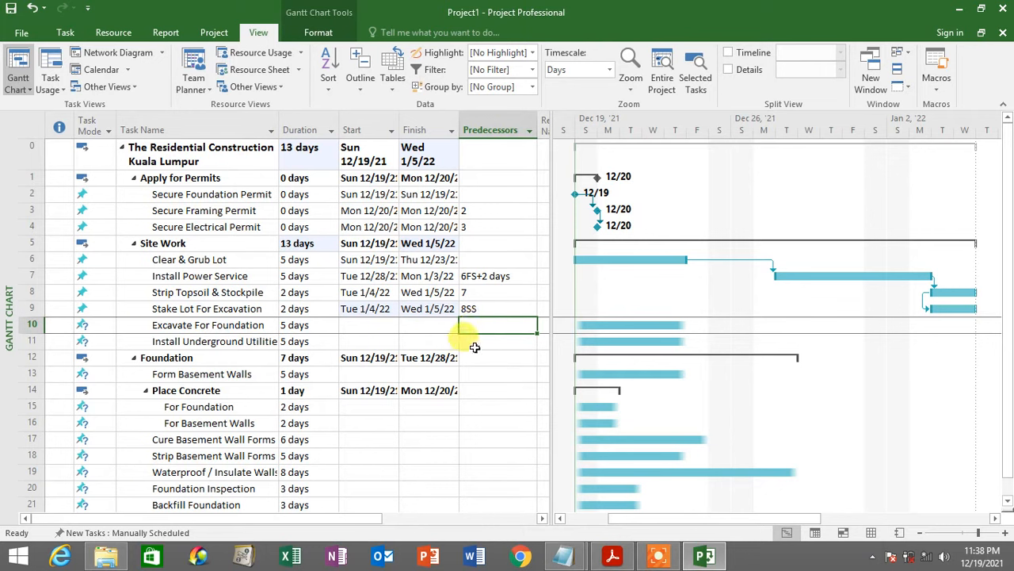
pyautogui.write('9')
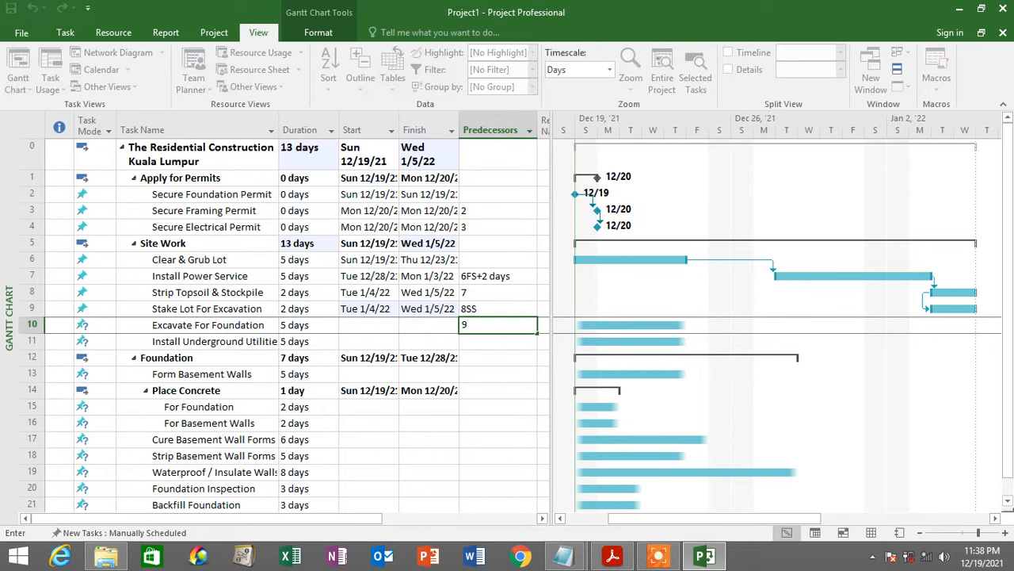
pyautogui.press('Return')
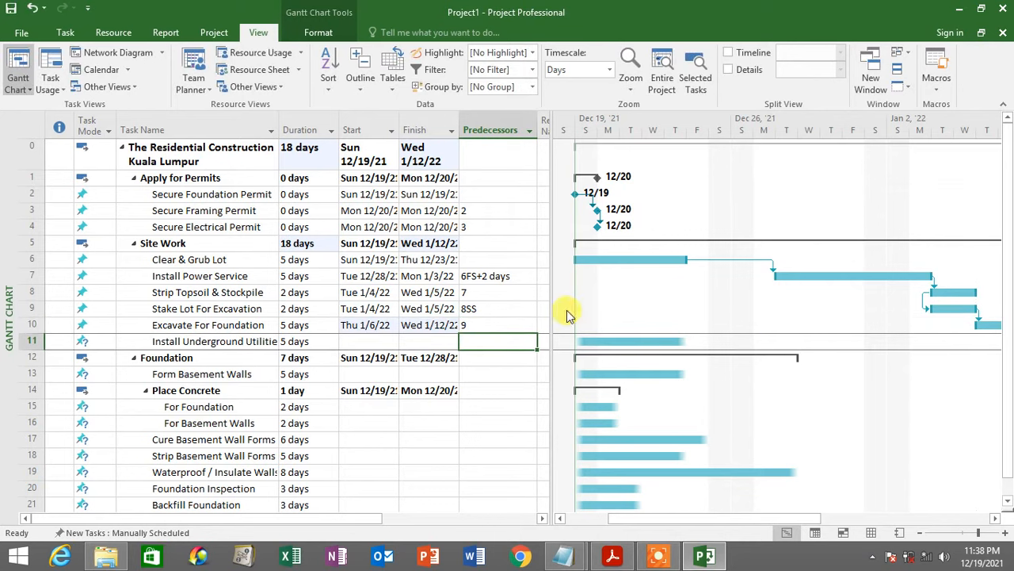
# Set the Install Underground Utilities task's predecessor to 10SS, linking it Start to Start with Excavate For Foundation.
pyautogui.click(171, 325)
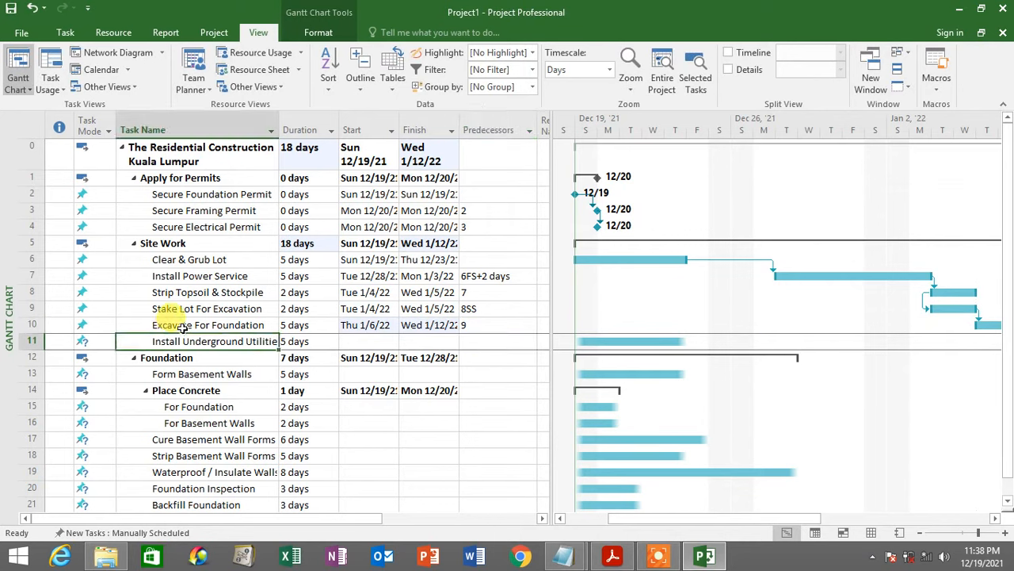
pyautogui.click(485, 342)
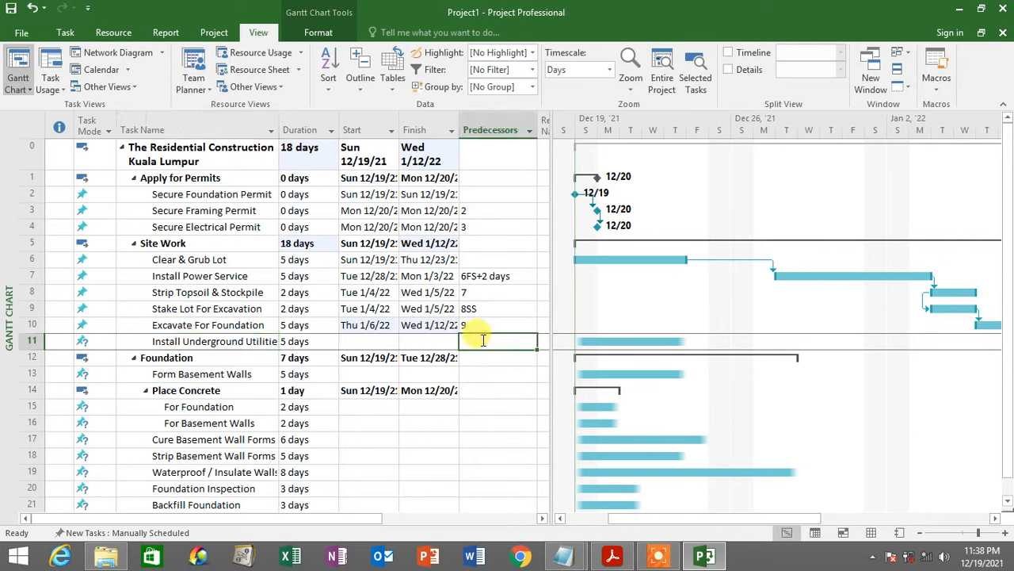
pyautogui.write('10SS')
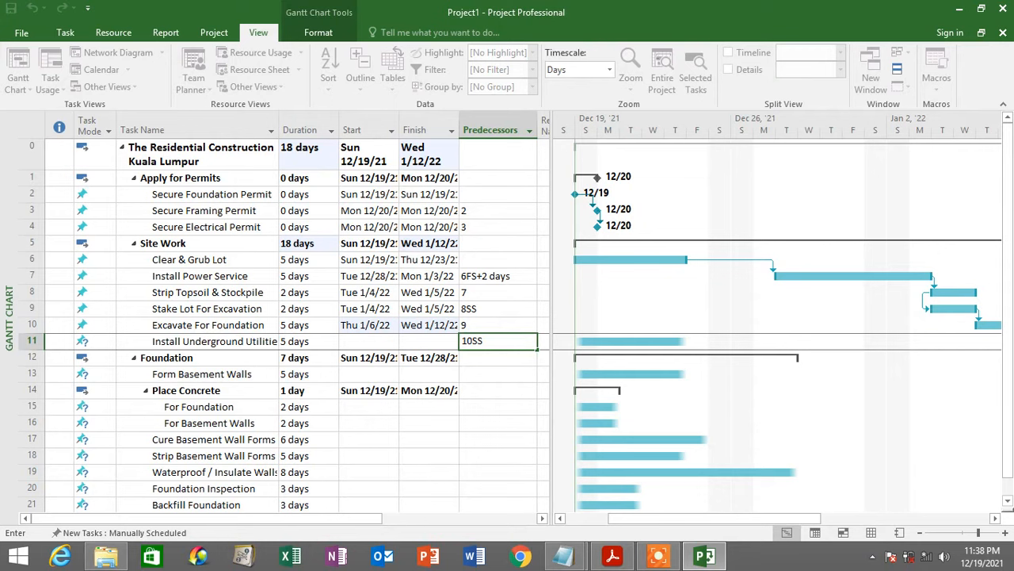
pyautogui.press('Return')
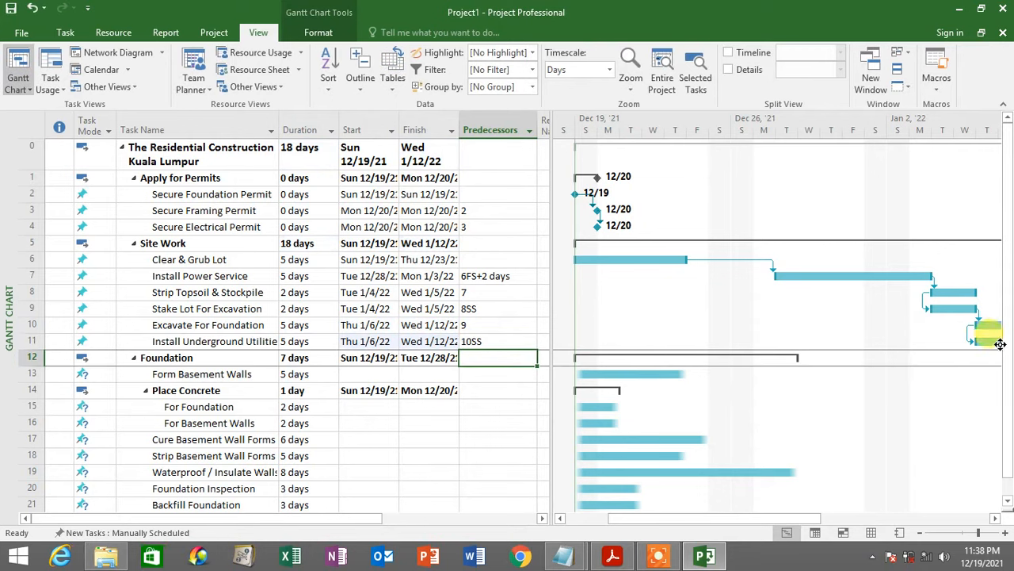
# Replace the Install Underground Utilities predecessor with 10FF, making it a Finish to Finish link with Excavate For Foundation.
pyautogui.click(510, 340)
pyautogui.write('10')
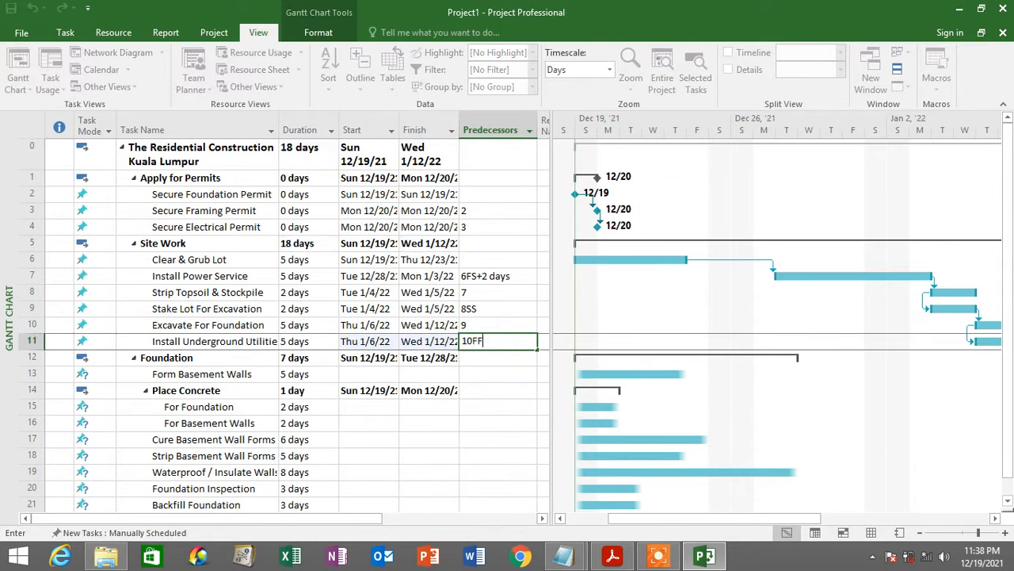
pyautogui.write('FF')
pyautogui.press('Return')
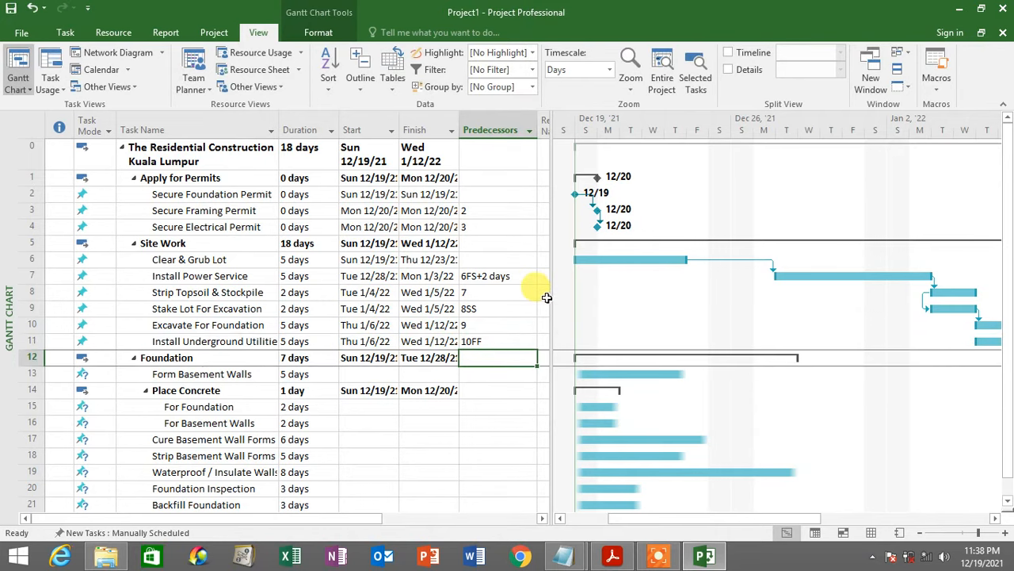
pyautogui.scroll(-1, 539, 295)
pyautogui.scroll(1, 539, 295)
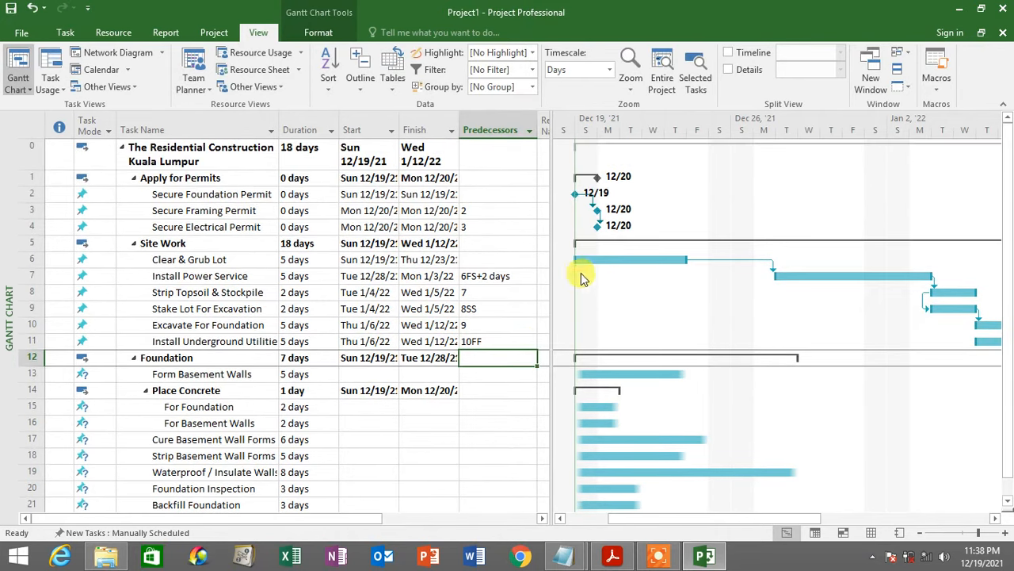
# Set the Site Work summary task's predecessor to 1, linking it Finish to Start after Apply for Permits.
pyautogui.click(166, 241)
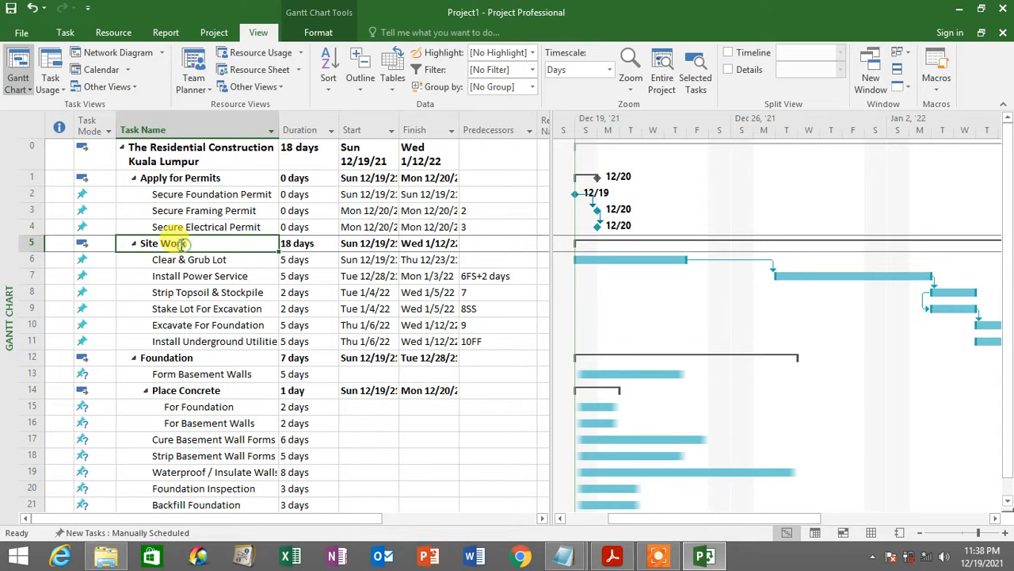
pyautogui.click(133, 179)
pyautogui.click(133, 179)
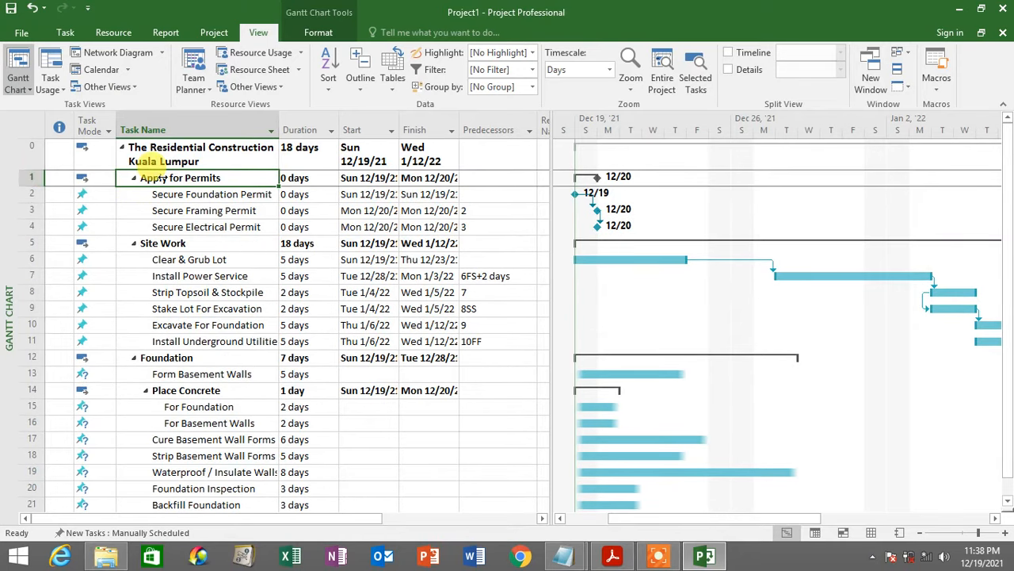
pyautogui.click(511, 245)
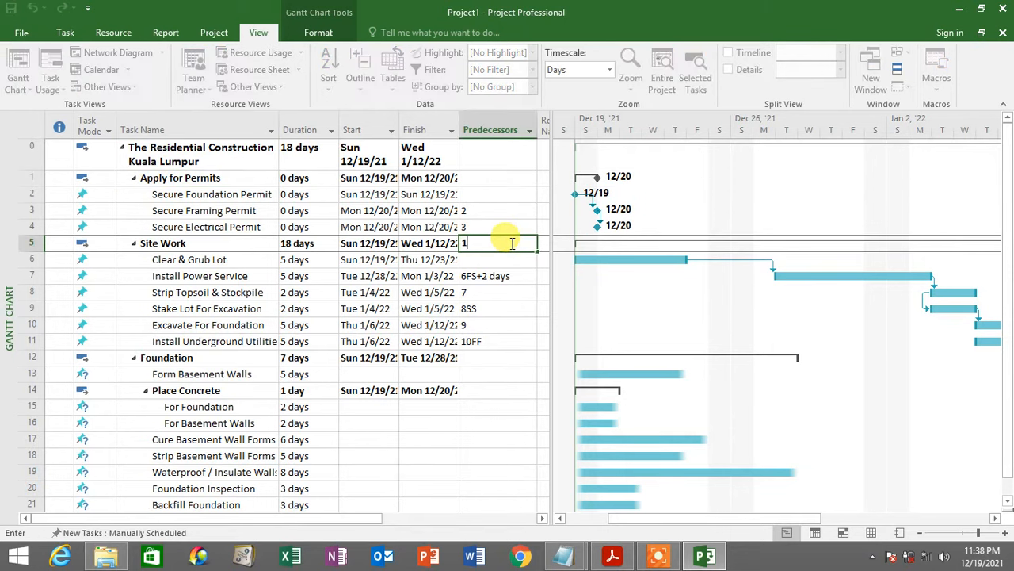
pyautogui.press('Return')
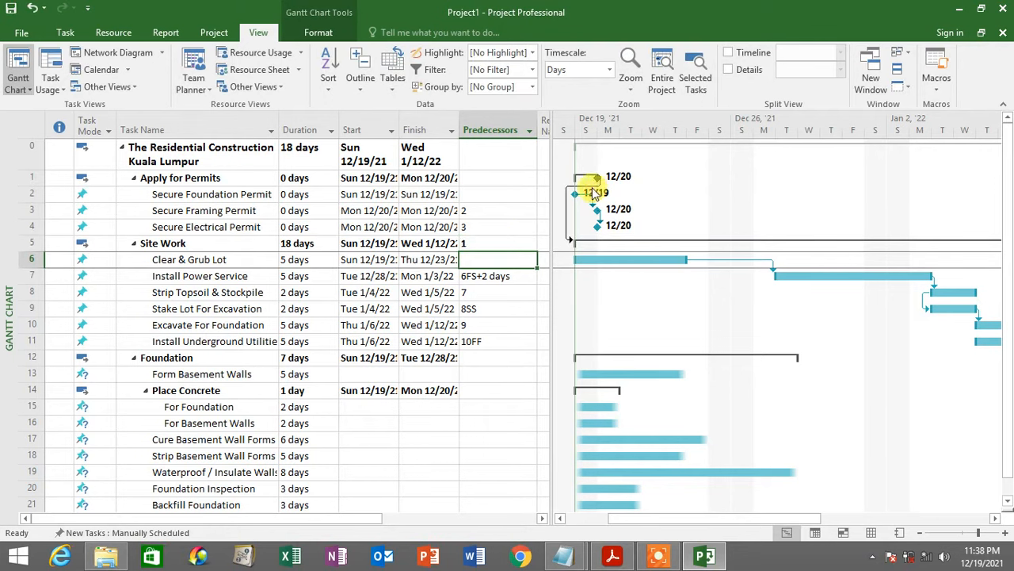
pyautogui.click(30, 178)
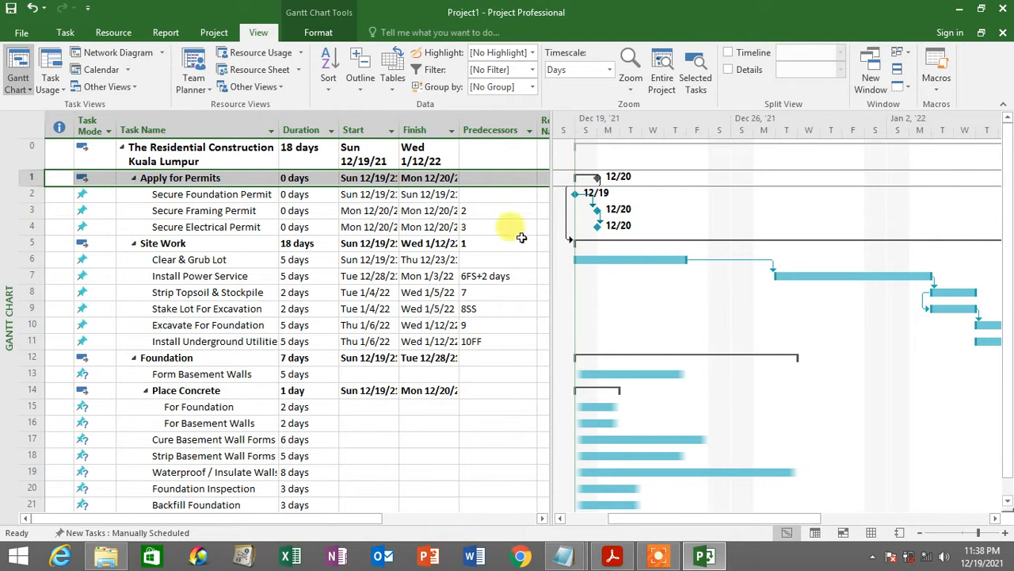
# Set the Form Basement Walls task's predecessor to 11, linking it Finish to Start after Install Underground Utilities.
pyautogui.scroll(-1, 397, 252)
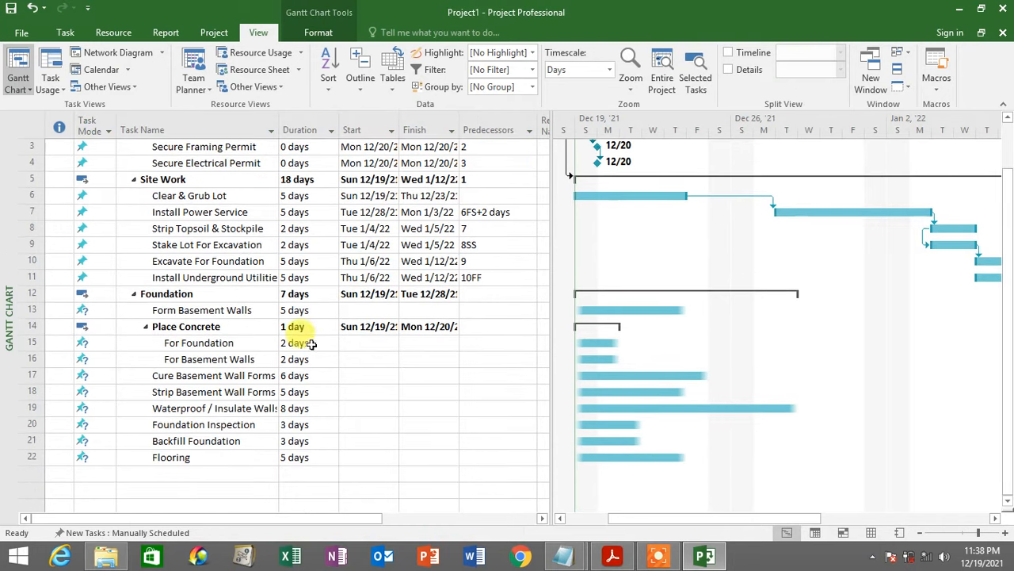
pyautogui.click(228, 309)
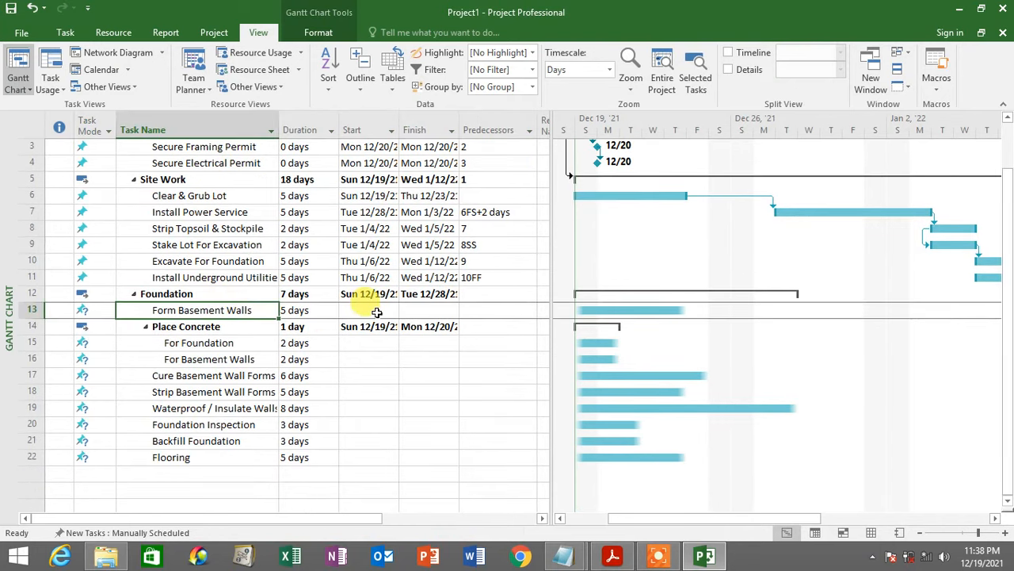
pyautogui.moveTo(557, 310); pyautogui.dragTo(639, 293)
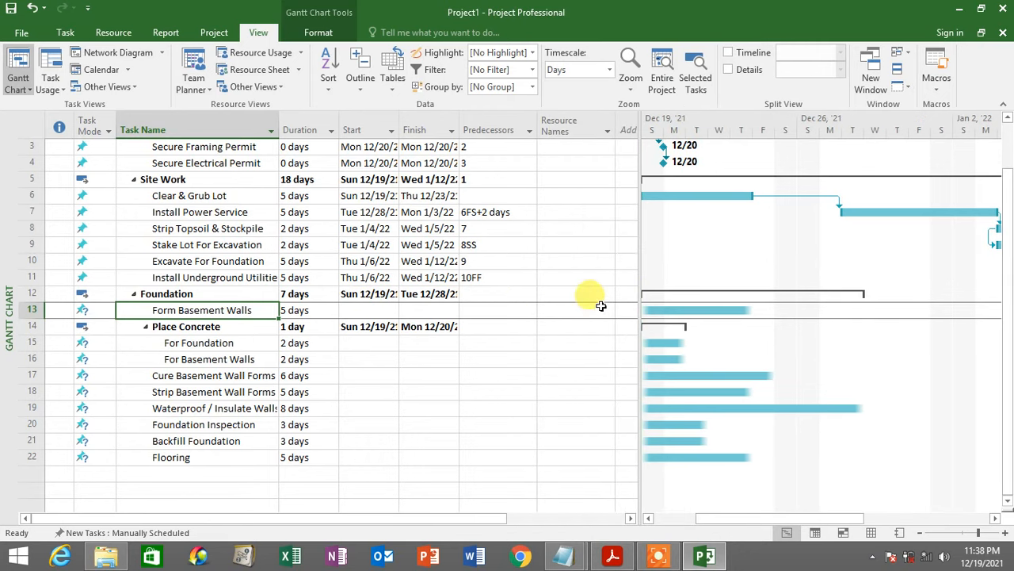
pyautogui.scroll(1, 534, 330)
pyautogui.click(504, 373)
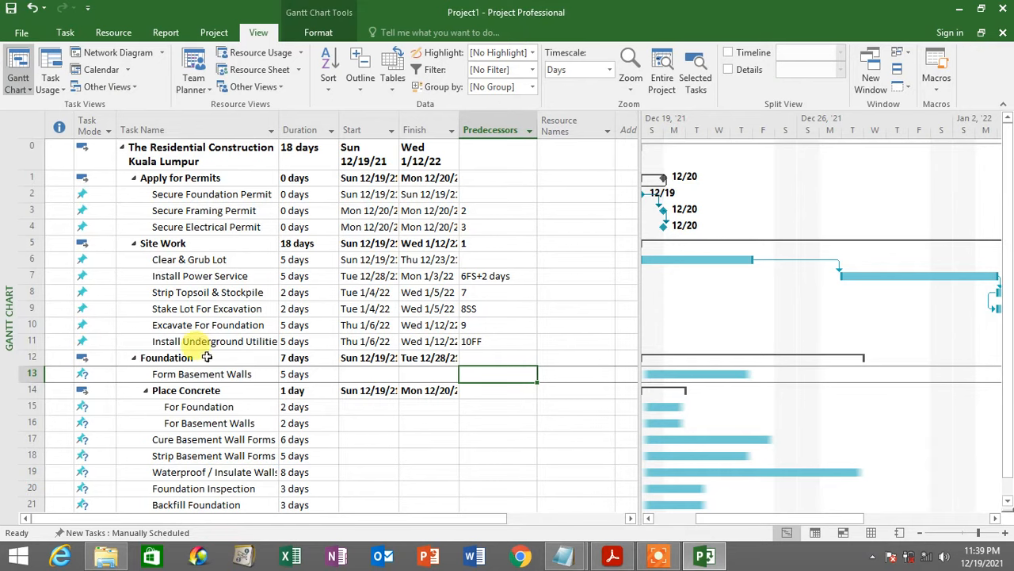
pyautogui.write('11')
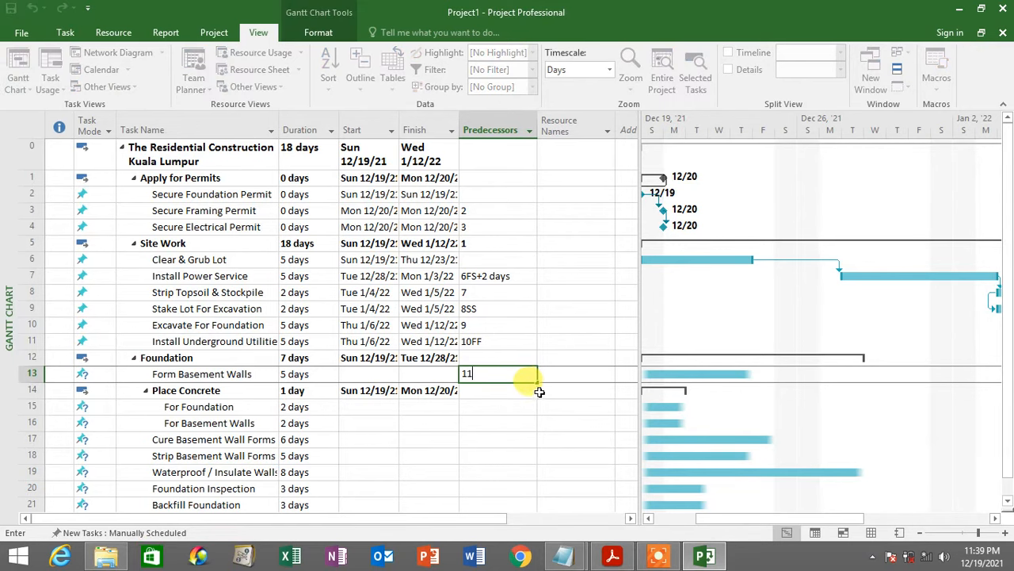
pyautogui.press('Return')
# Set the predecessor of the For Foundation task under Place Concrete to 13, linking it Finish to Start after Form Basement Walls.
pyautogui.scroll(-1, 611, 373)
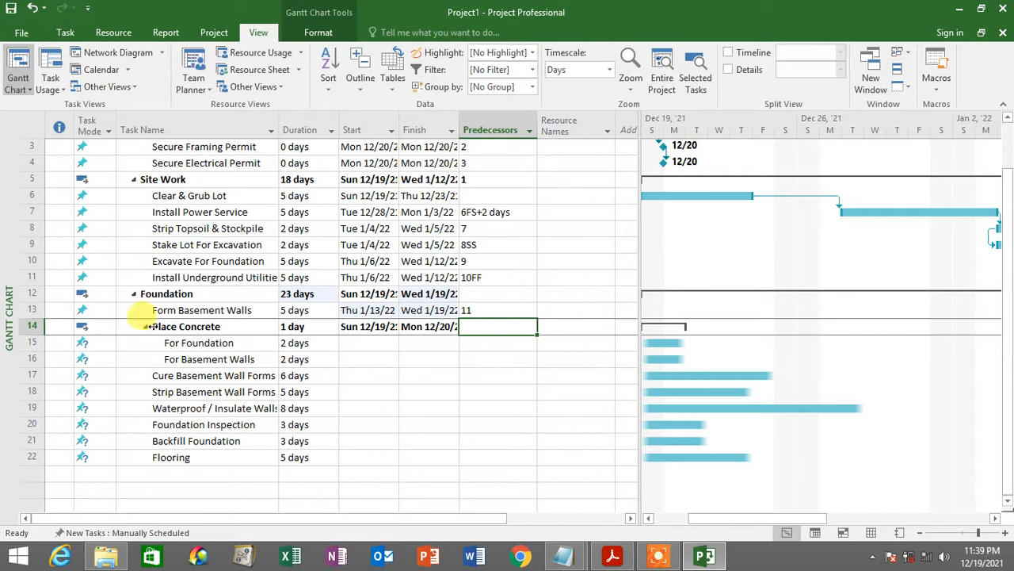
pyautogui.click(480, 346)
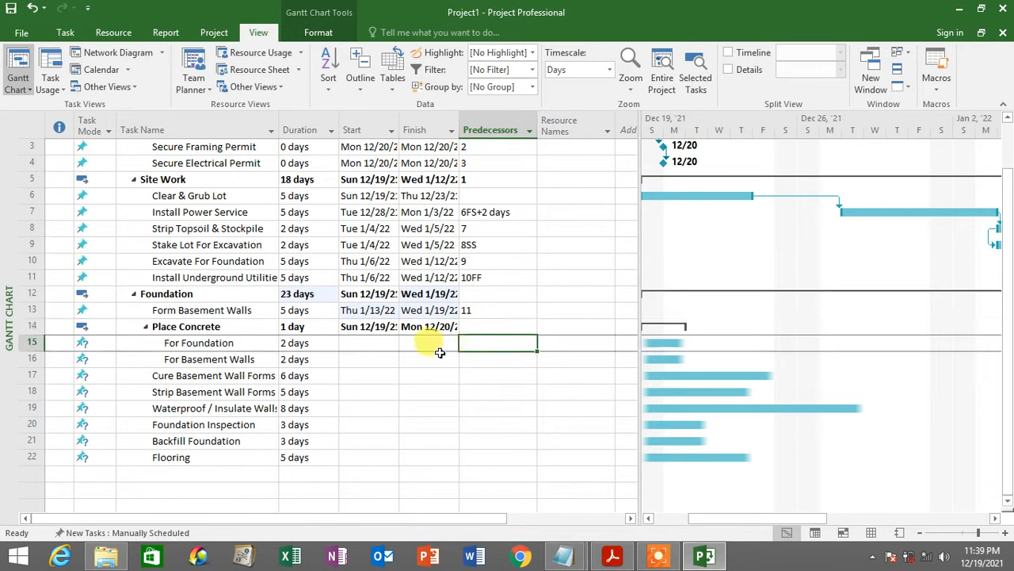
pyautogui.write('13')
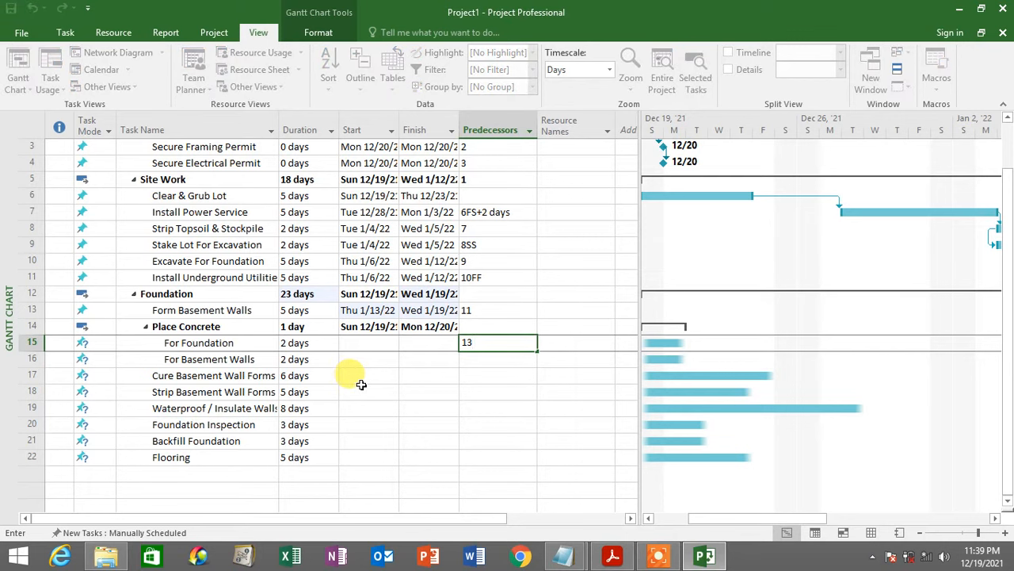
pyautogui.press('Return')
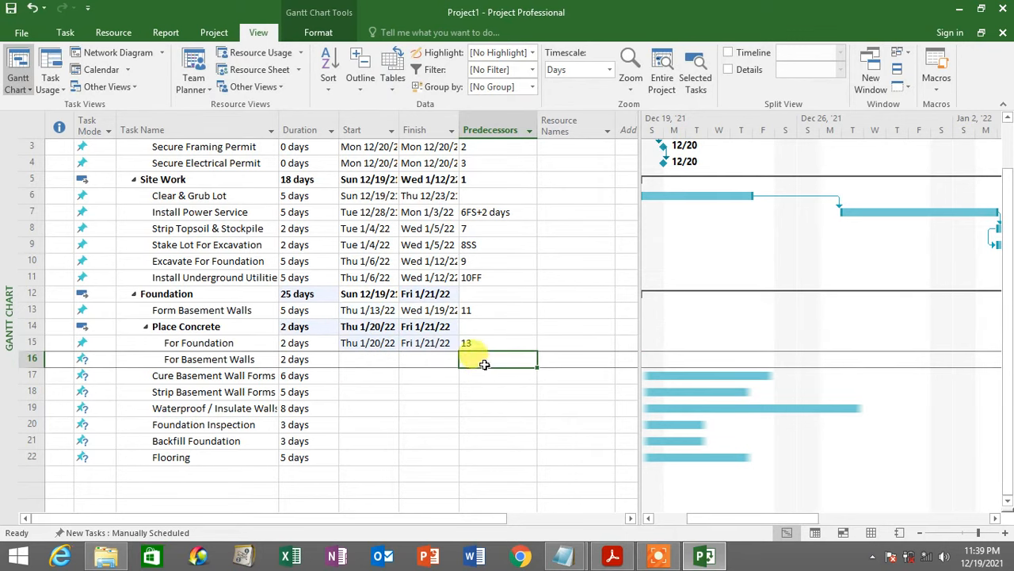
# Set the For Basement Walls task's predecessor to 15SS, linking it Start to Start with For Foundation, and fit the entire project in the timeline.
pyautogui.click(239, 346)
pyautogui.click(241, 364)
pyautogui.click(240, 346)
pyautogui.click(241, 361)
pyautogui.click(241, 344)
pyautogui.click(469, 359)
pyautogui.write('15')
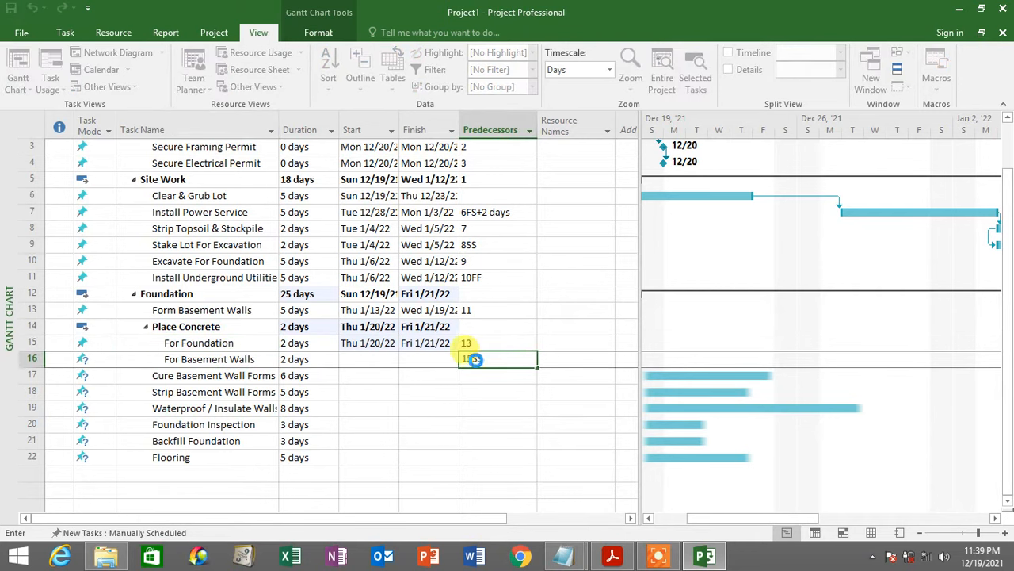
pyautogui.press('Return')
pyautogui.moveTo(639, 284); pyautogui.dragTo(520, 294)
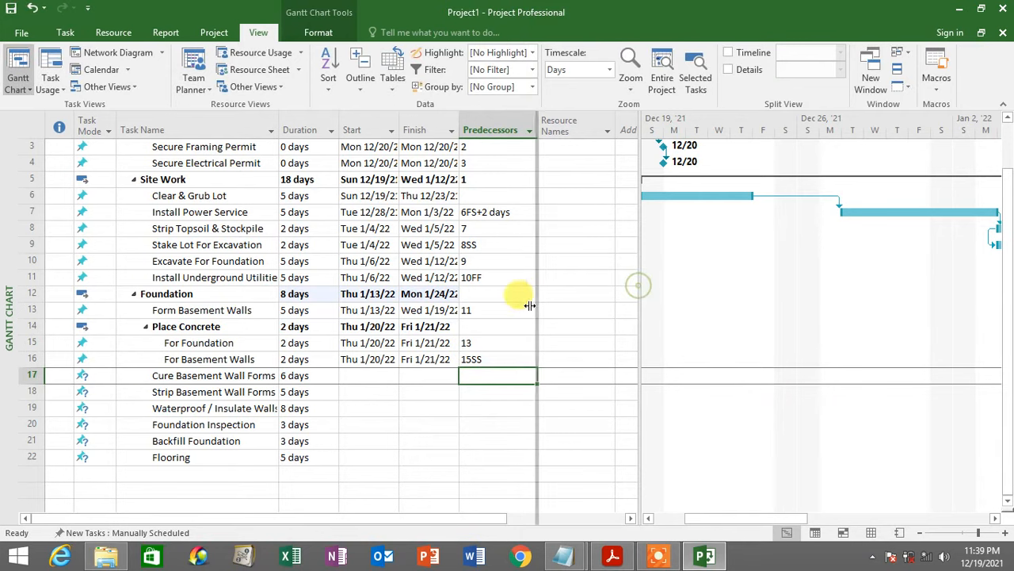
pyautogui.click(666, 60)
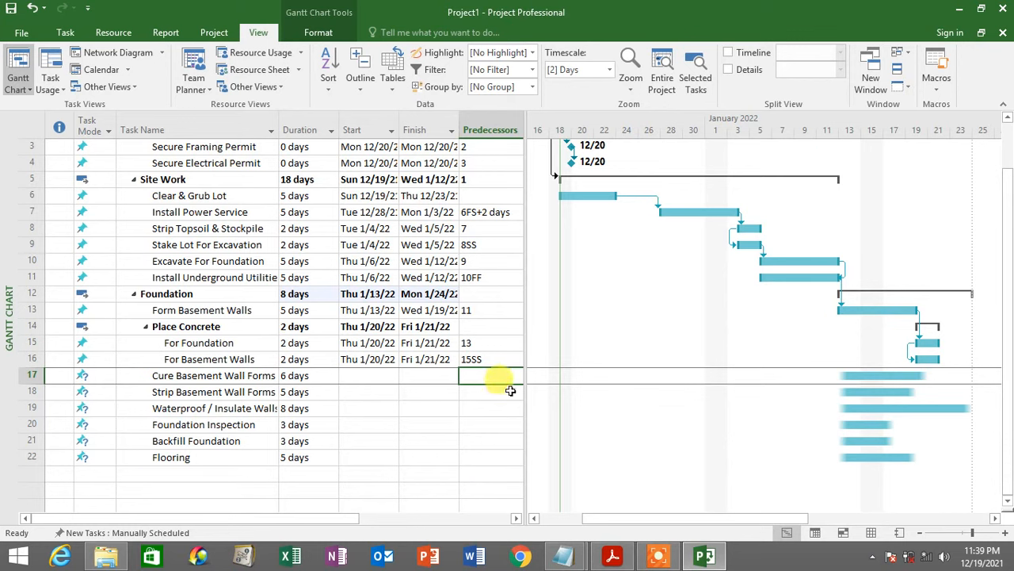
# Set the Cure Basement Wall Forms task's predecessor to 16, linking it Finish to Start after For Basement Walls.
pyautogui.moveTo(524, 352); pyautogui.dragTo(540, 353)
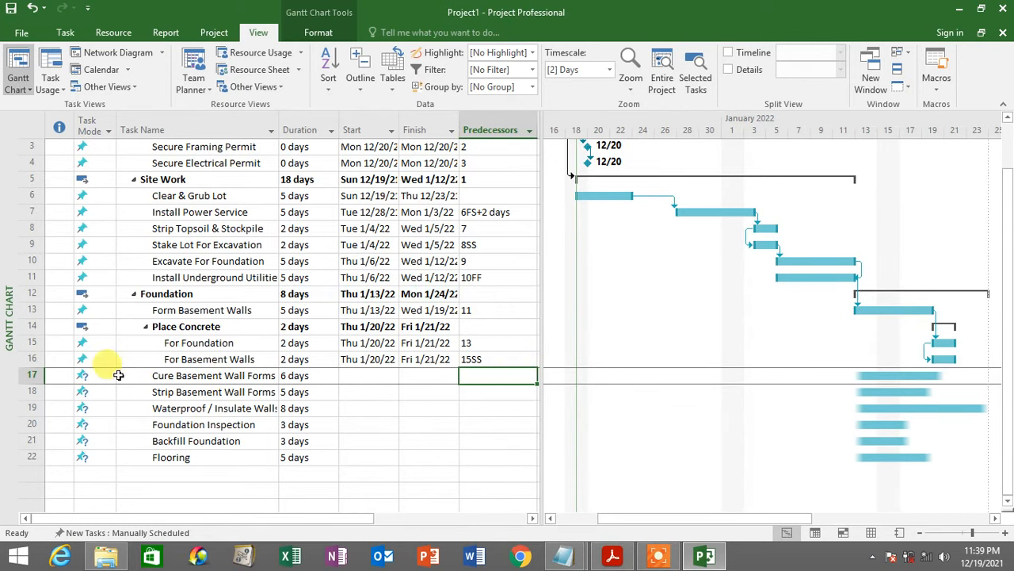
pyautogui.click(32, 375)
pyautogui.click(36, 363)
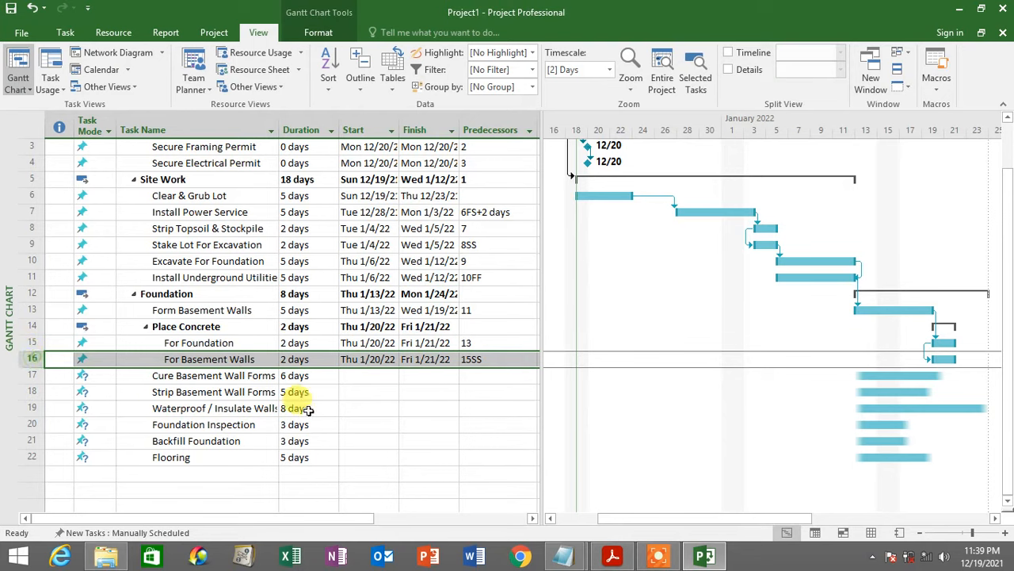
pyautogui.click(503, 377)
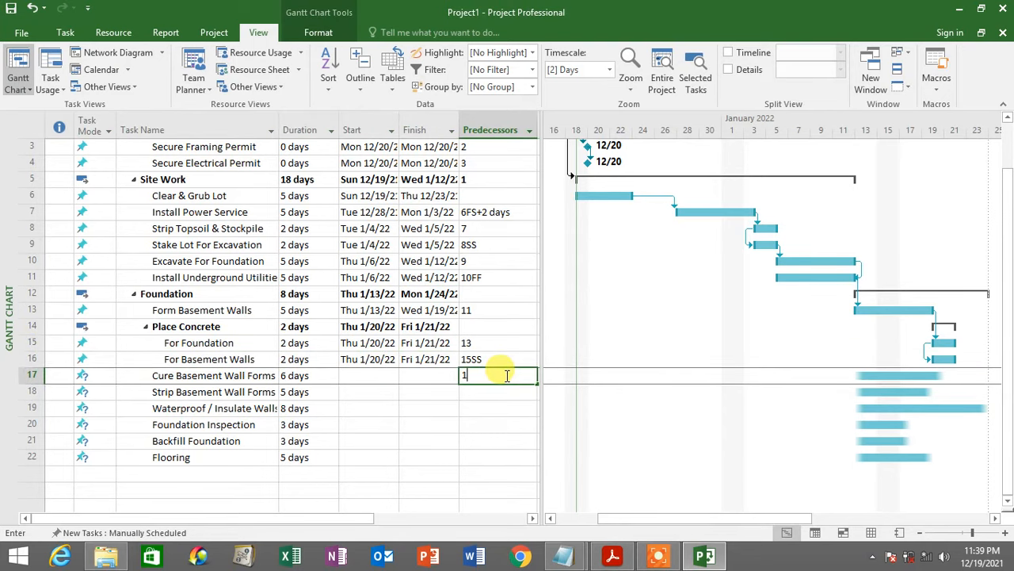
pyautogui.write('16')
pyautogui.press('Return')
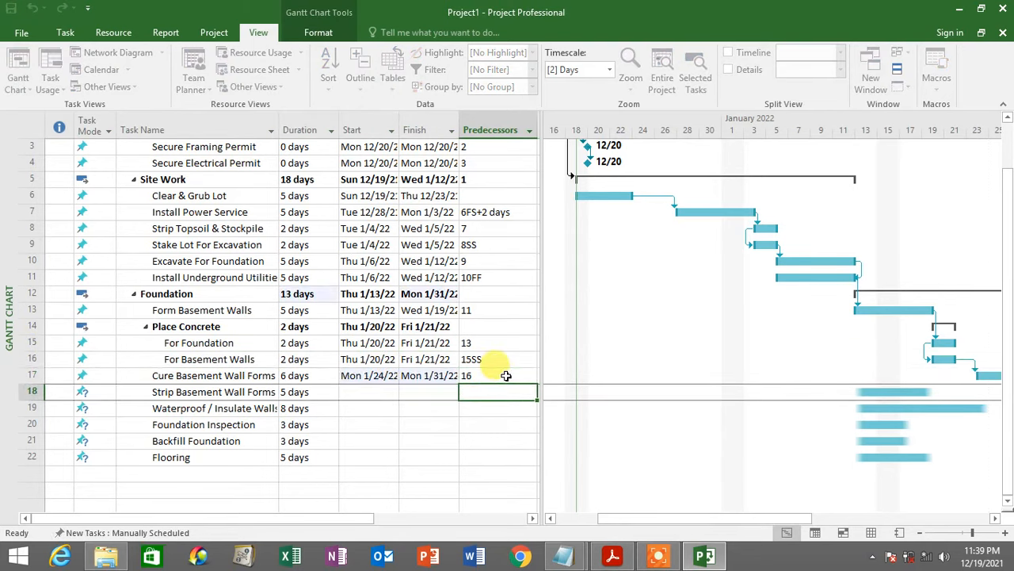
# Switch to the Types Predecessors notes in Notepad, review the highlighted Finish to Start (FS) line, and return to the project schedule.
pyautogui.click(507, 377)
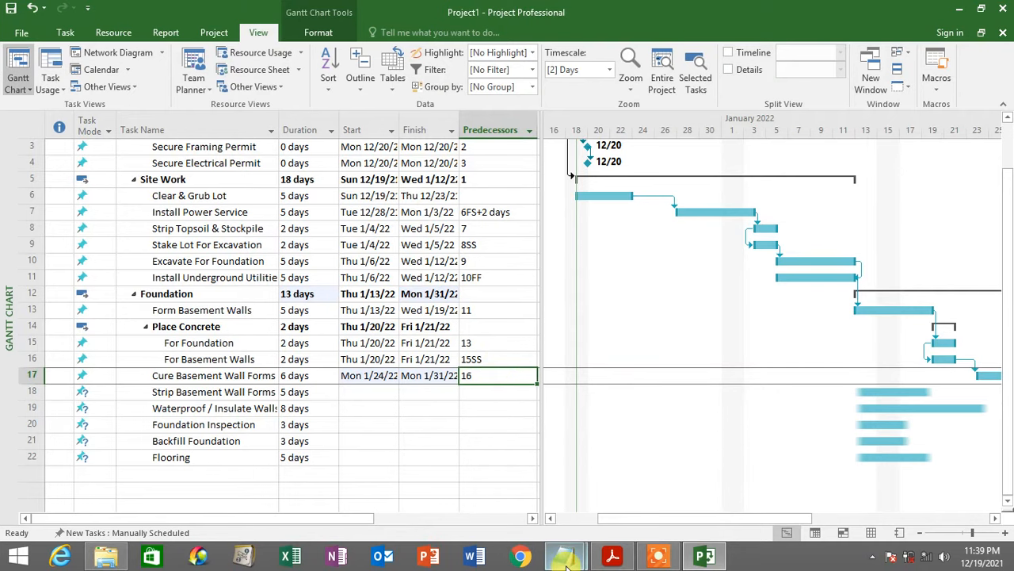
pyautogui.moveTo(566, 565)
pyautogui.click(646, 491)
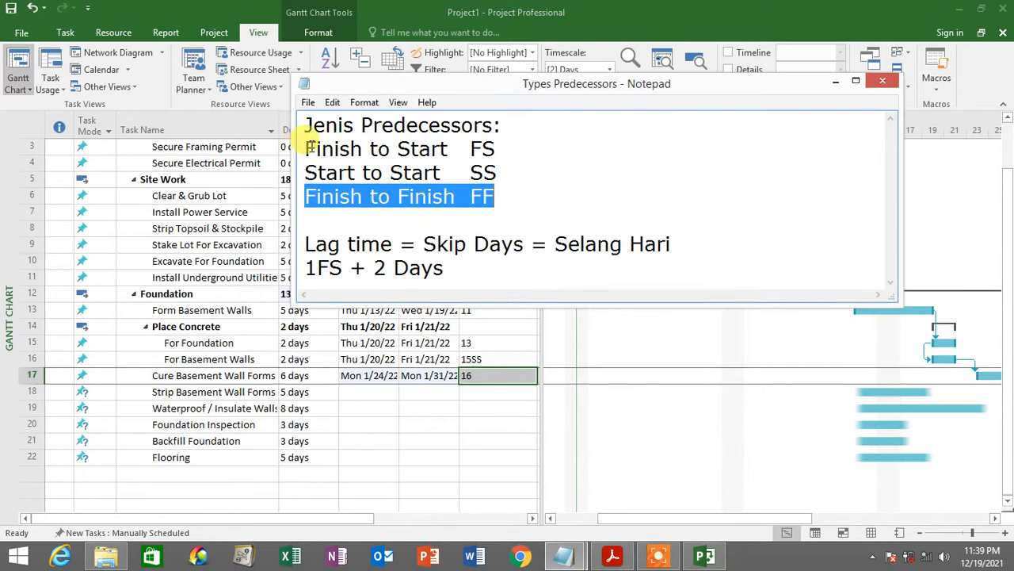
pyautogui.moveTo(307, 148); pyautogui.dragTo(505, 148)
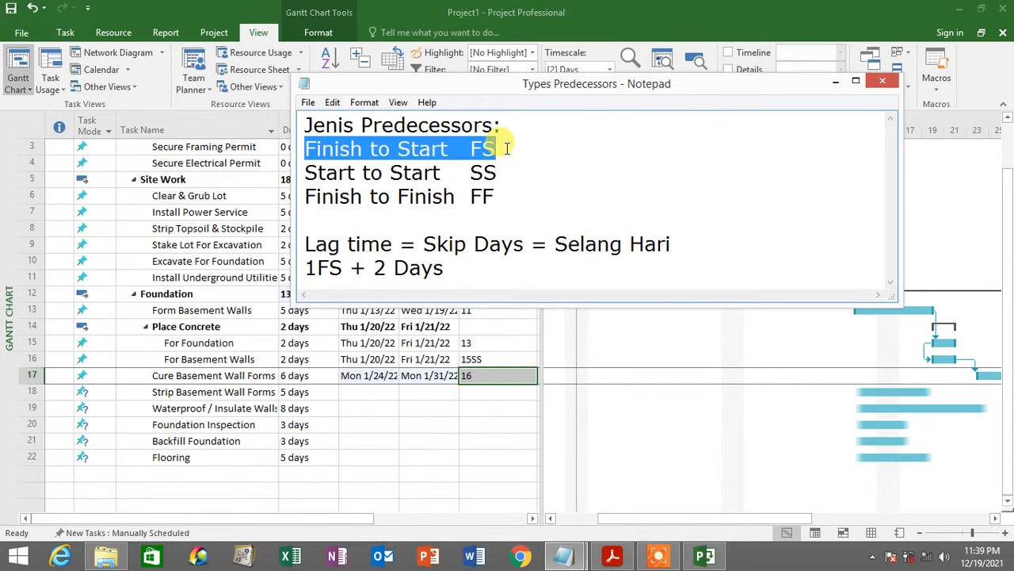
pyautogui.click(838, 81)
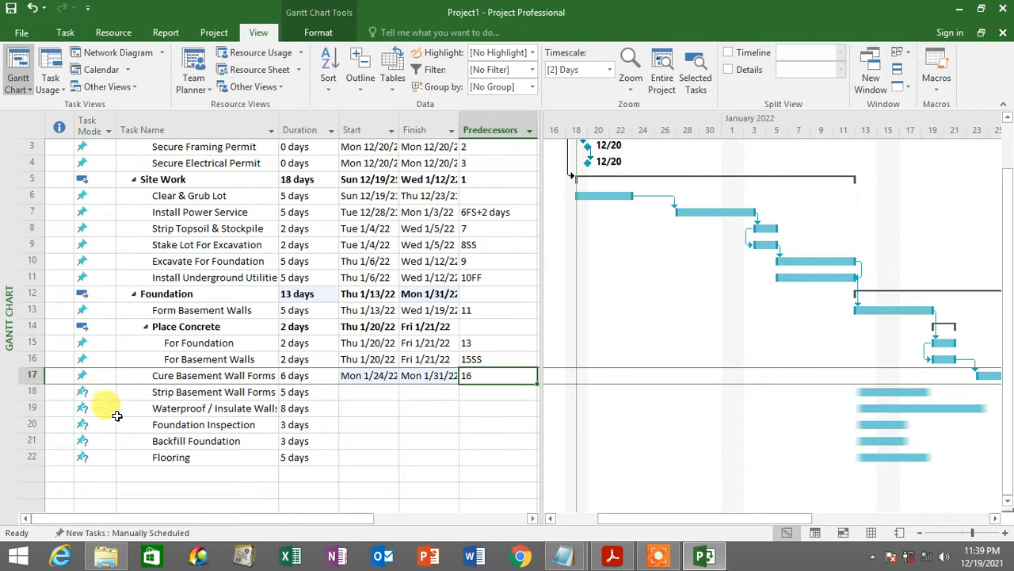
# Set the Strip Basement Wall Forms task's predecessor to 17, linking it Finish to Start after Cure Basement Wall Forms.
pyautogui.click(33, 391)
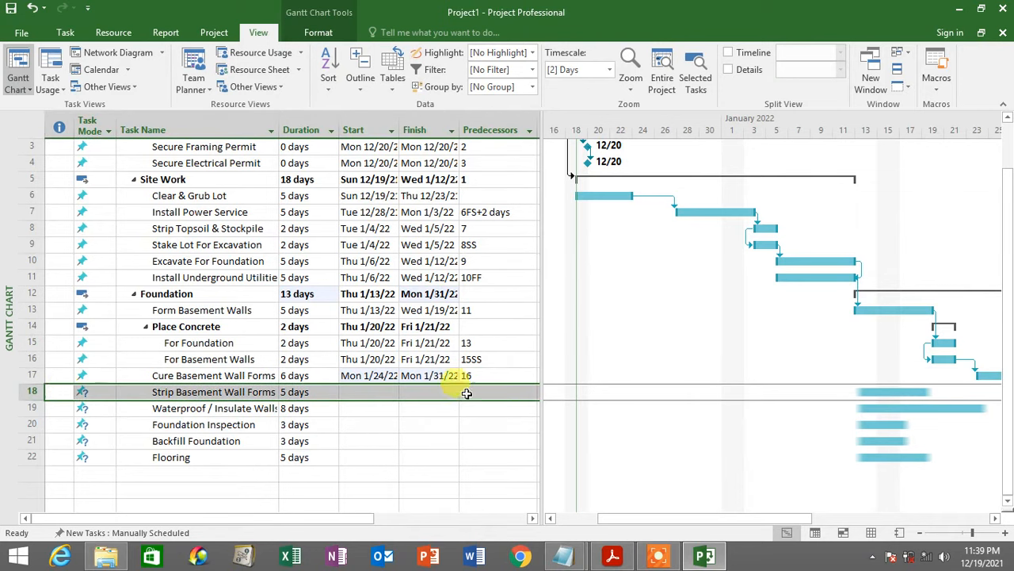
pyautogui.click(493, 393)
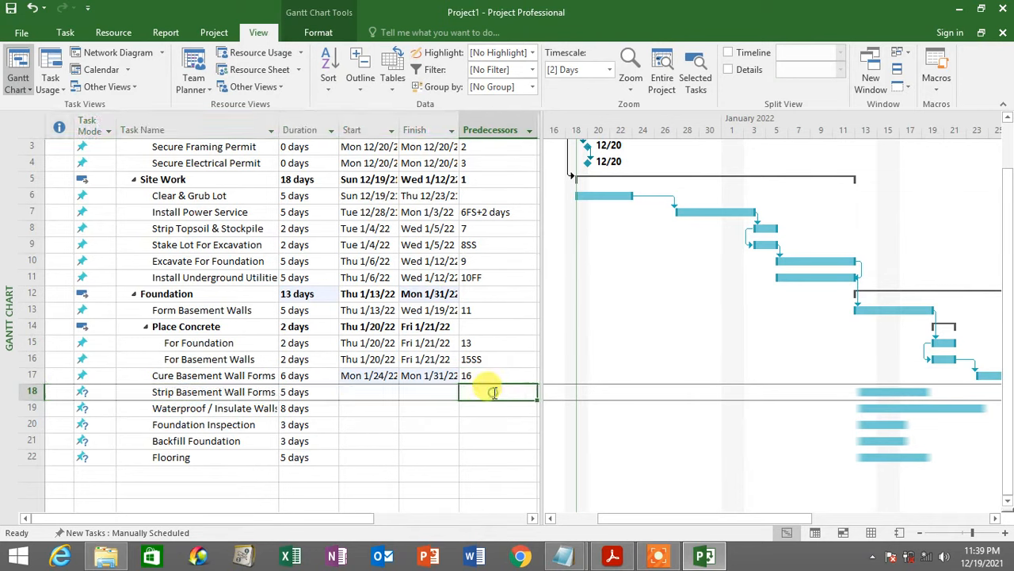
pyautogui.click(23, 376)
pyautogui.click(483, 394)
pyautogui.write('1')
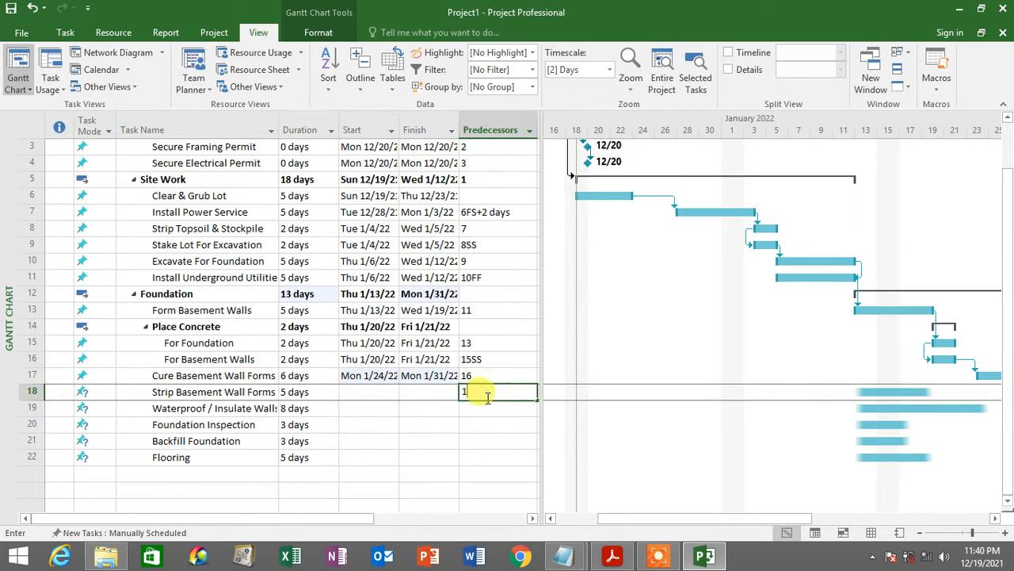
pyautogui.write('7')
pyautogui.press('Return')
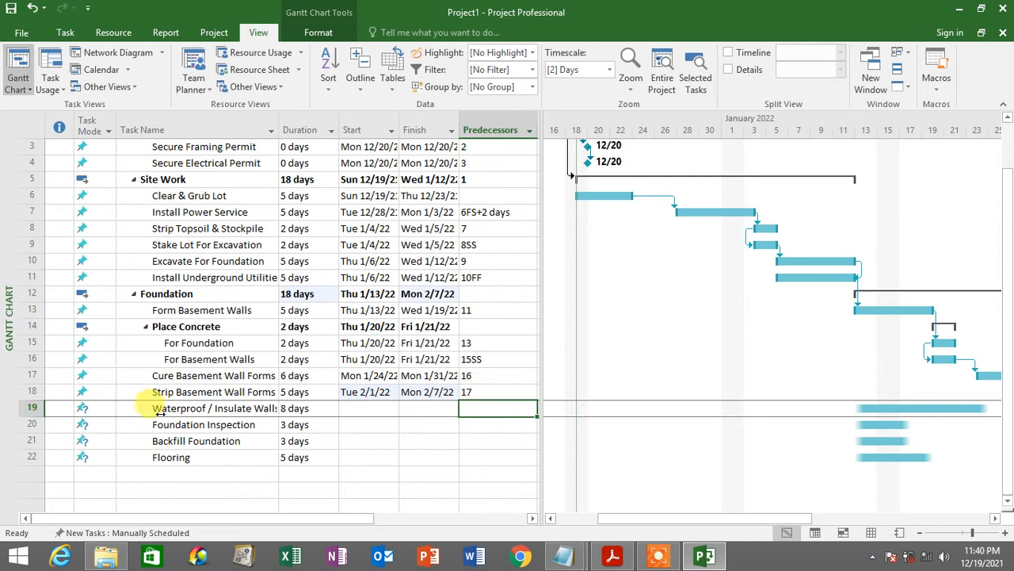
# Set the Waterproof / Insulate Walls predecessor to 18SS, Start to Start with Strip Basement Wall Forms, and fit the entire project in the timeline.
pyautogui.click(36, 408)
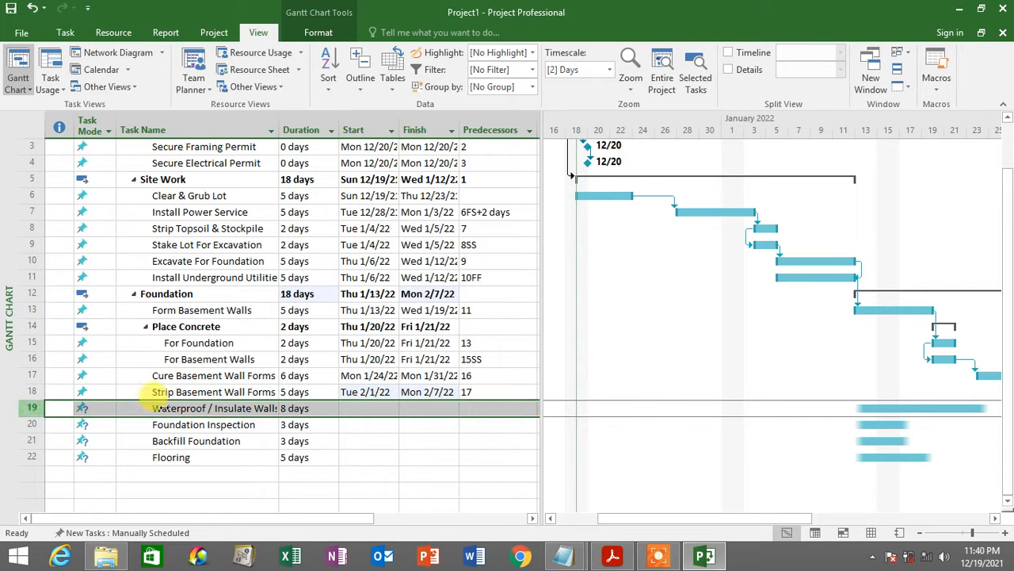
pyautogui.click(468, 394)
pyautogui.click(478, 409)
pyautogui.click(483, 392)
pyautogui.click(485, 409)
pyautogui.click(487, 392)
pyautogui.click(487, 408)
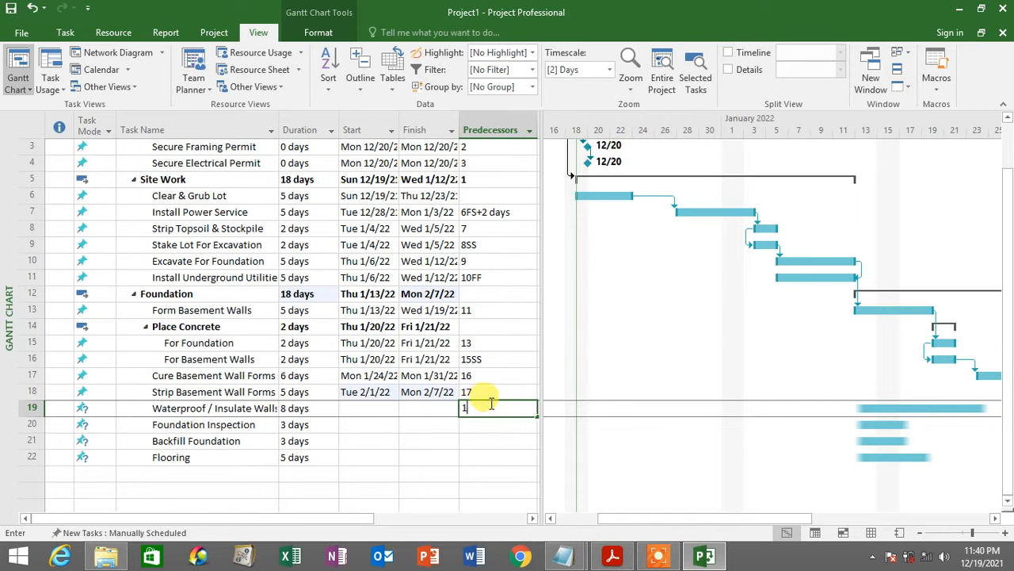
pyautogui.write('18SS')
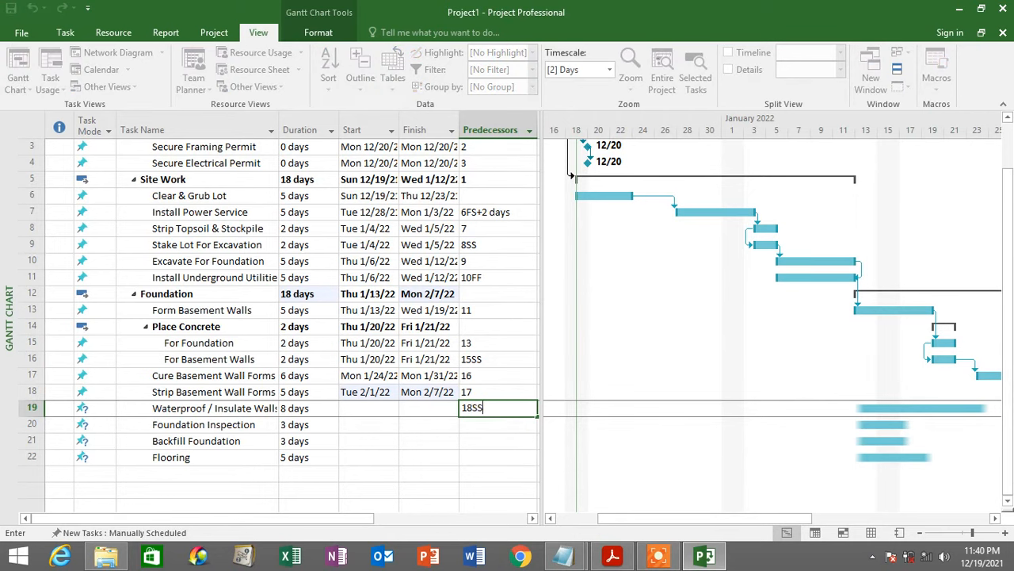
pyautogui.press('Return')
pyautogui.moveTo(539, 327); pyautogui.dragTo(470, 326)
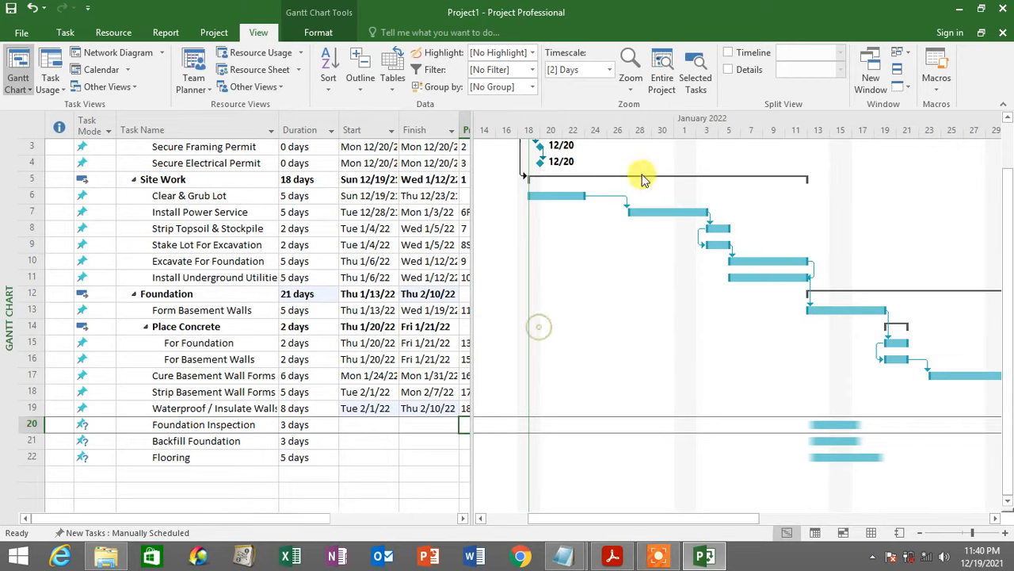
pyautogui.click(662, 77)
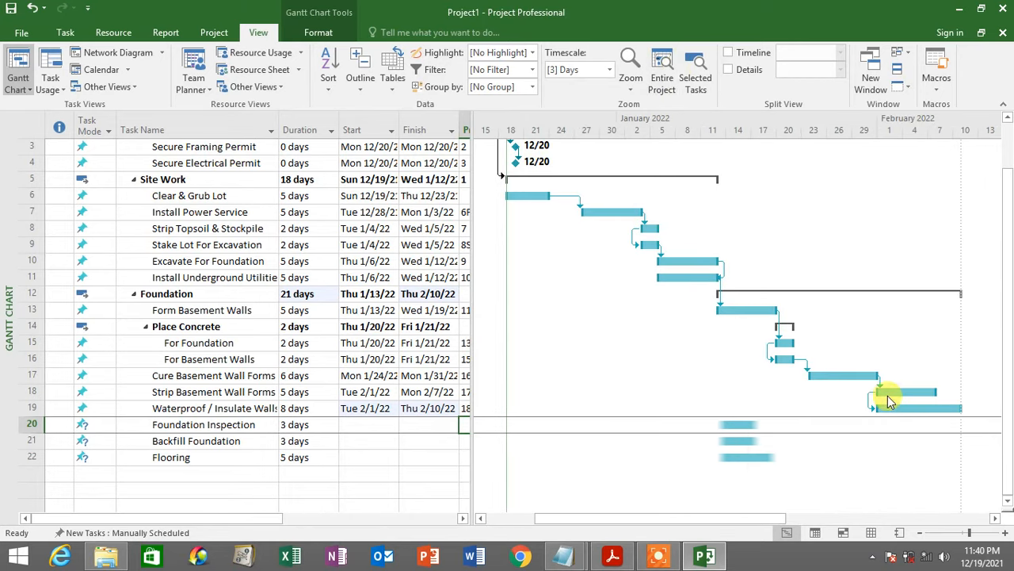
# Set the Foundation Inspection task's predecessor to 17 and the Backfill Foundation task's predecessor to 13, both as Finish to Start links.
pyautogui.moveTo(471, 360); pyautogui.dragTo(549, 355)
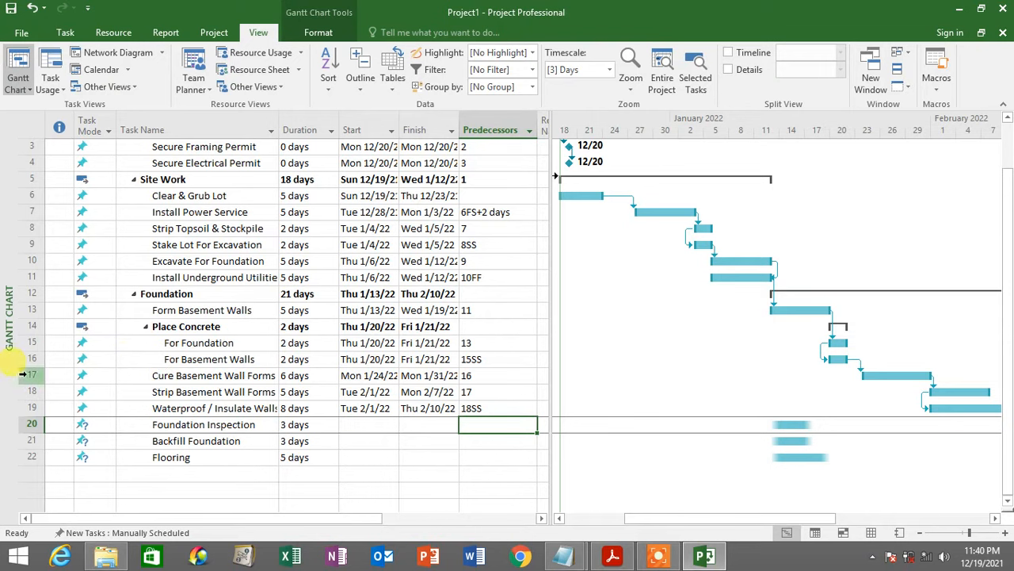
pyautogui.write('17')
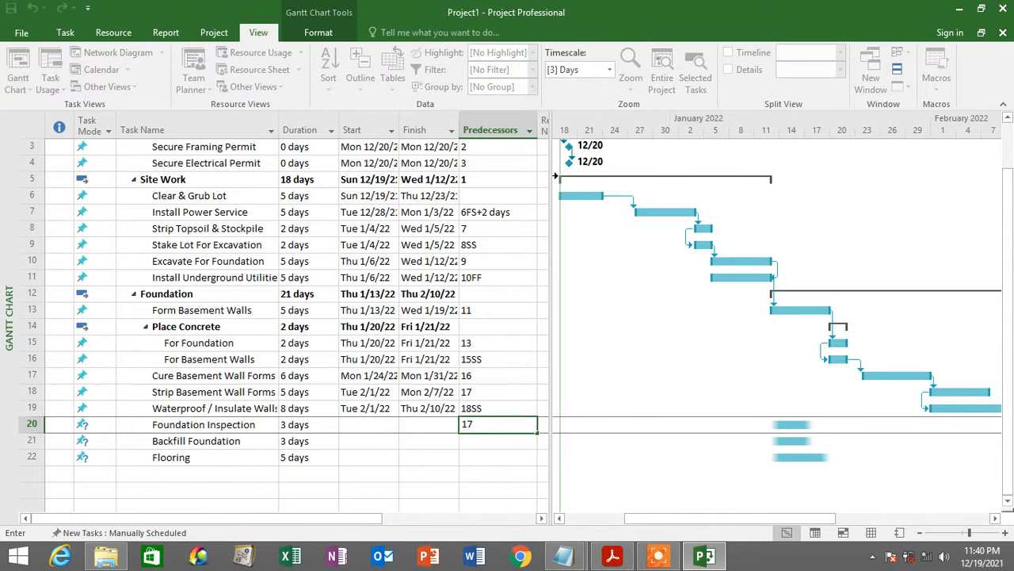
pyautogui.press('Return')
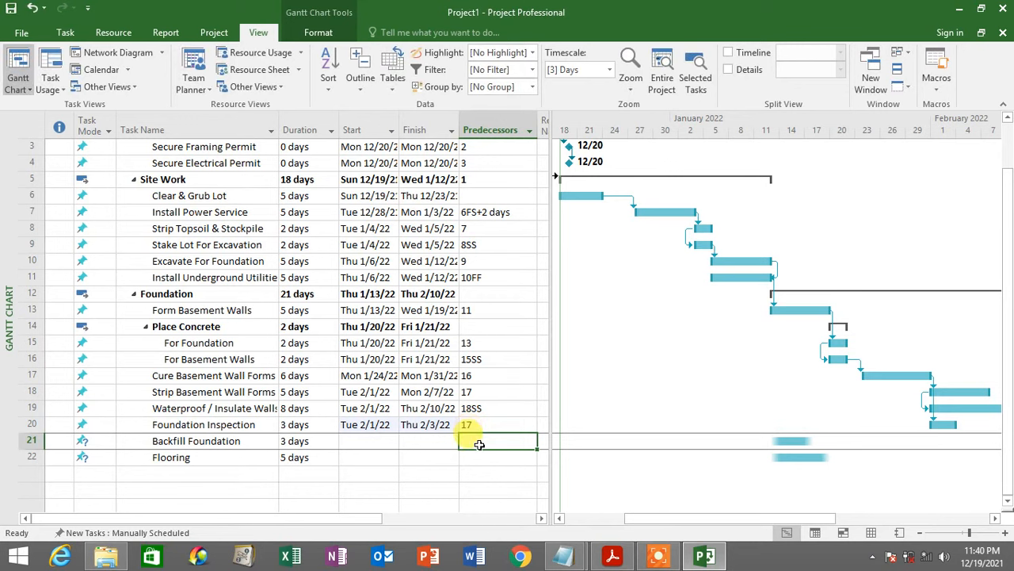
pyautogui.write('13')
pyautogui.press('Return')
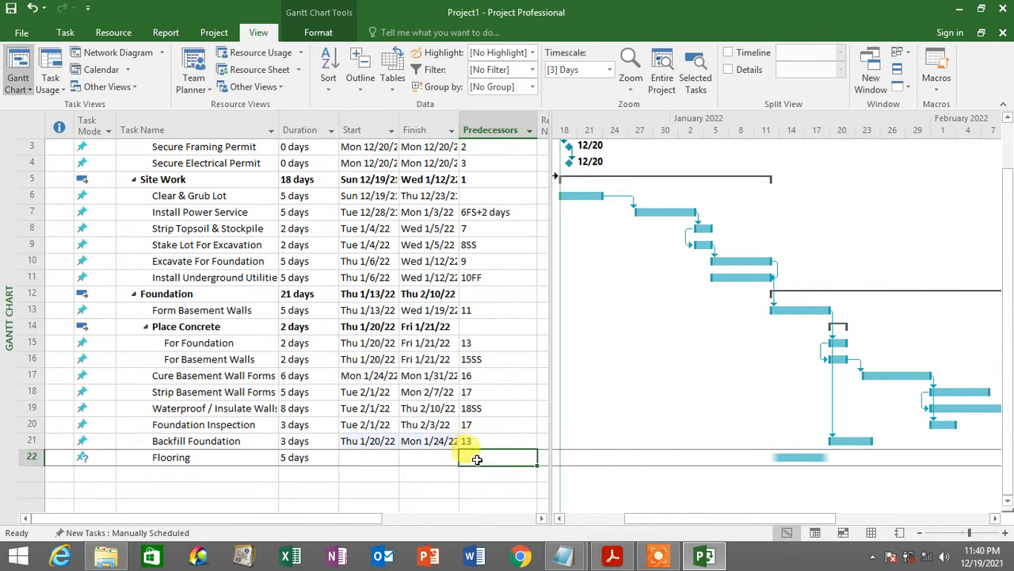
# Set the Flooring task's predecessor to 21, linking it Finish to Start after Backfill Foundation.
pyautogui.click(32, 456)
pyautogui.click(34, 443)
pyautogui.click(35, 458)
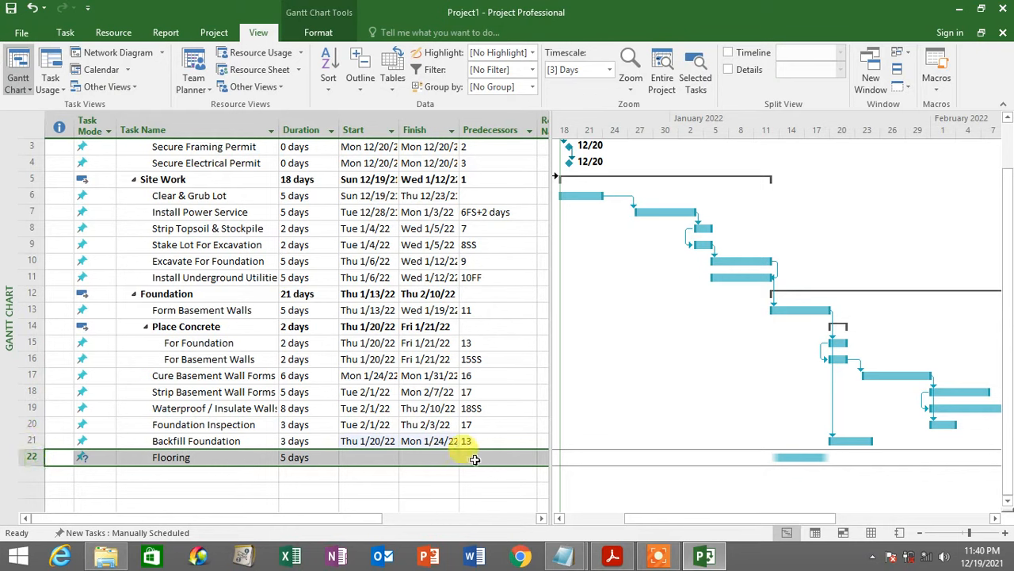
pyautogui.press('Tab')
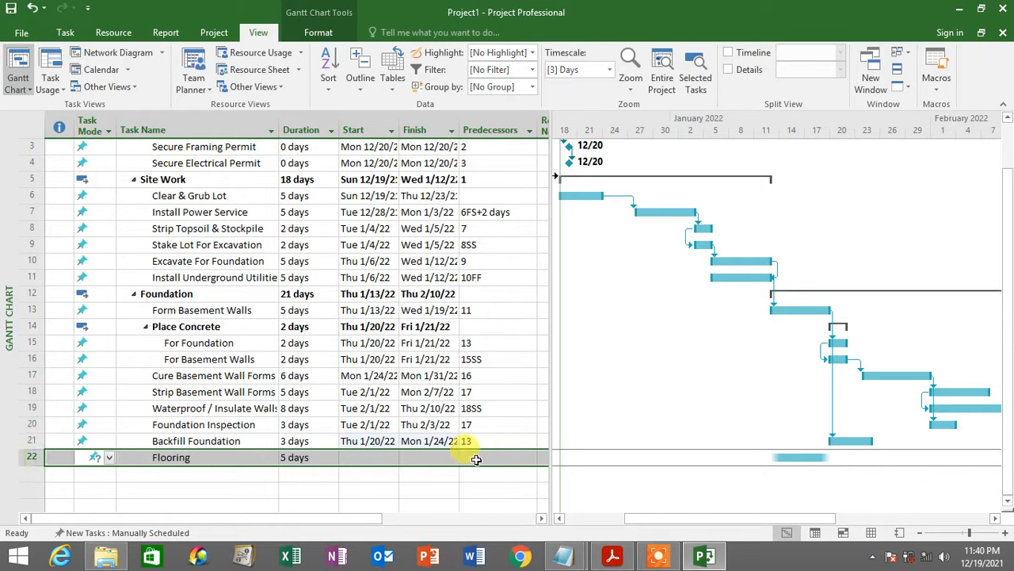
pyautogui.click(475, 458)
pyautogui.write('21')
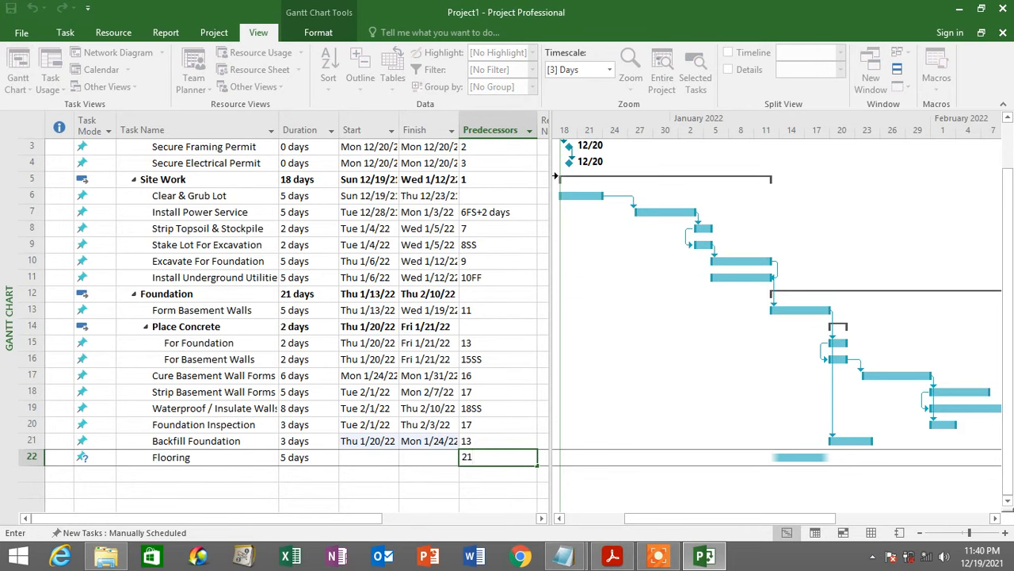
pyautogui.press('Return')
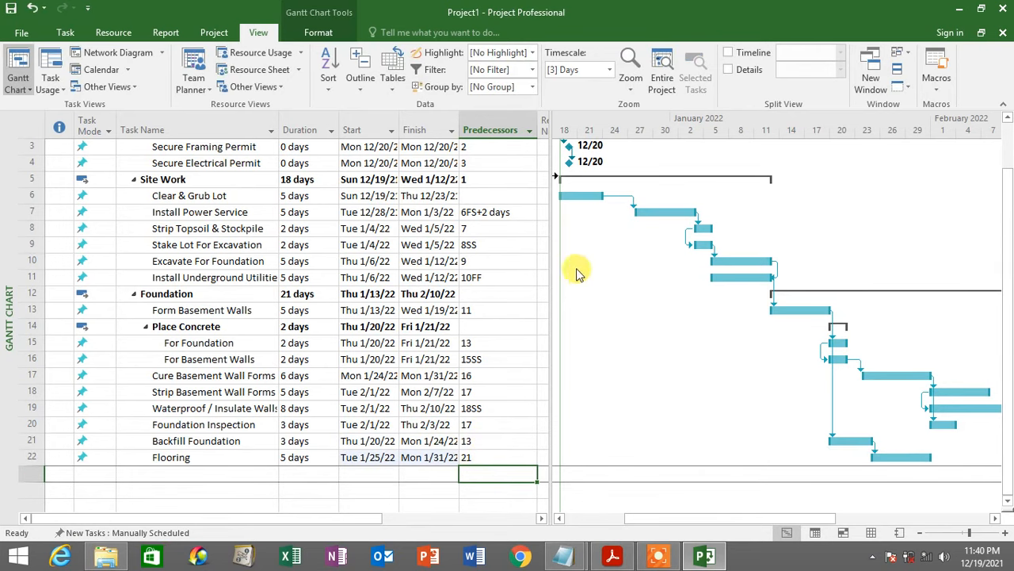
# Highlight the schedule's predecessor values, and review the Finish to Start, Start to Start and Finish to Finish lines in the Types Predecessors notes in Notepad.
pyautogui.scroll(1, 493, 170)
pyautogui.moveTo(495, 154); pyautogui.dragTo(487, 503)
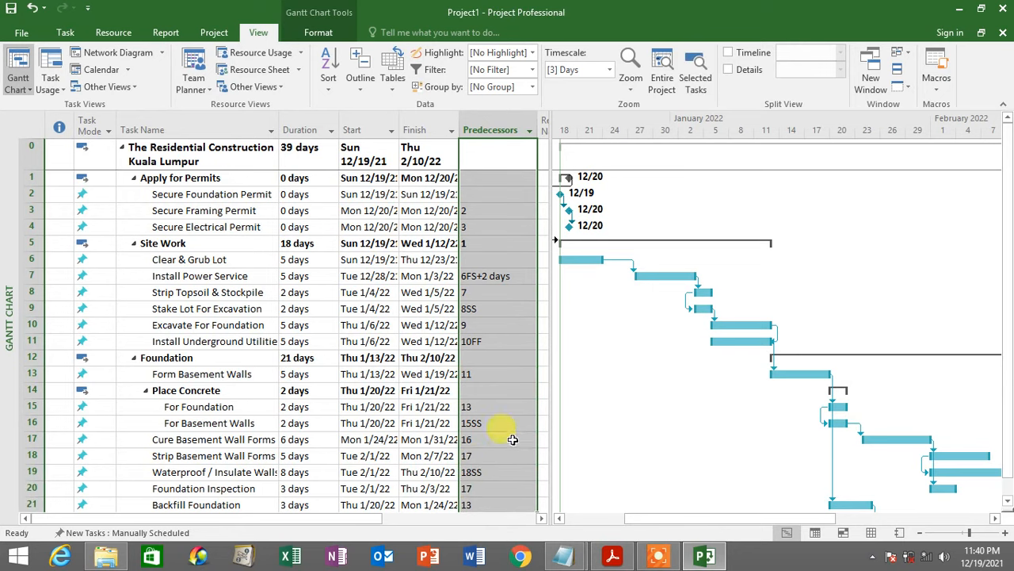
pyautogui.moveTo(564, 557)
pyautogui.click(627, 485)
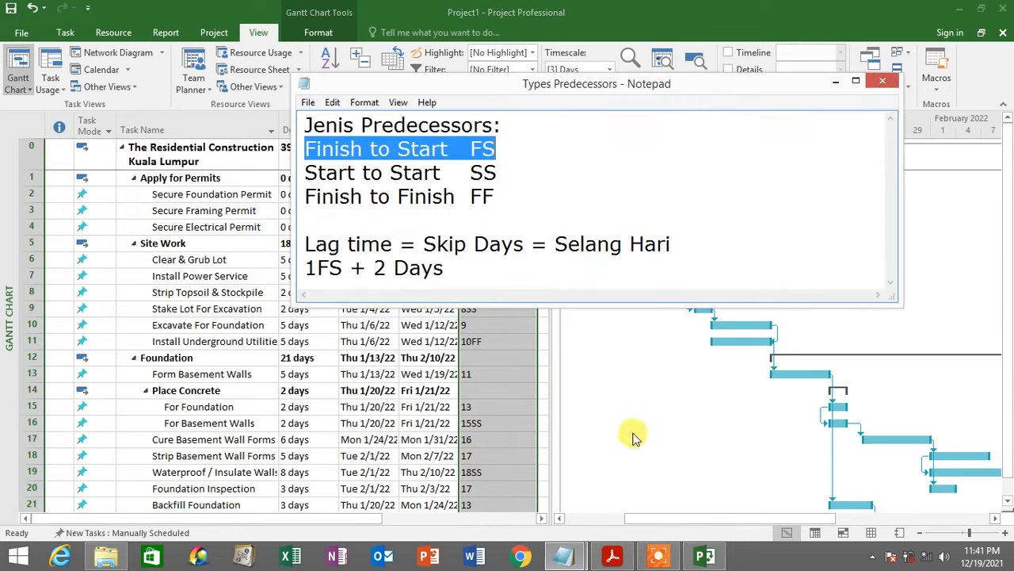
pyautogui.click(960, 11)
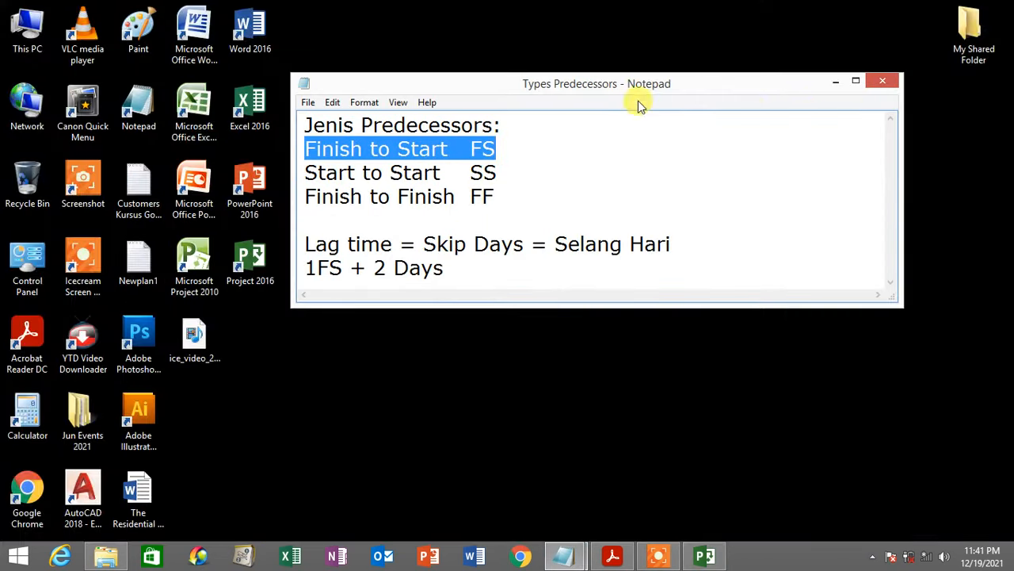
pyautogui.moveTo(573, 95); pyautogui.dragTo(496, 148)
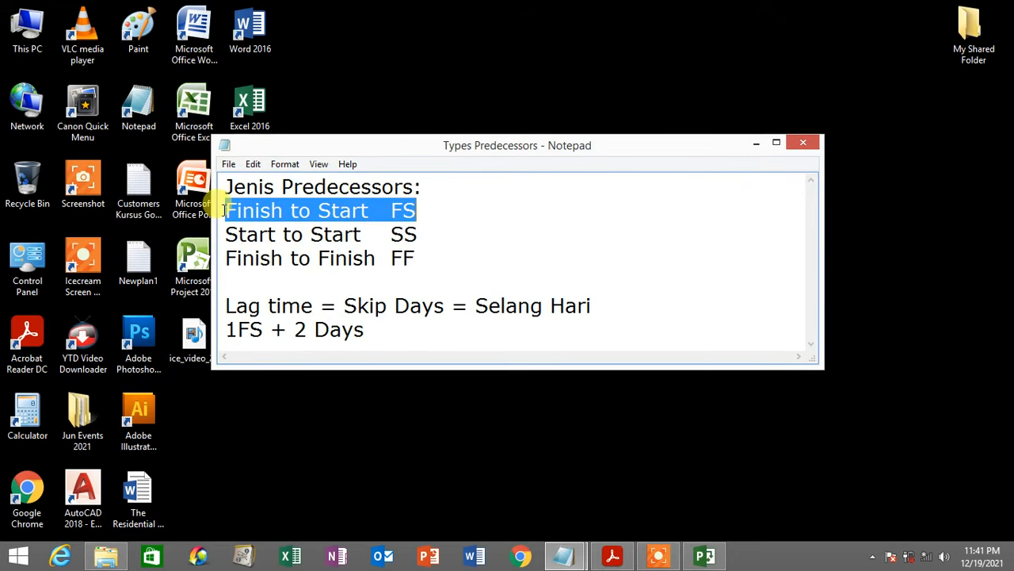
pyautogui.moveTo(226, 210); pyautogui.dragTo(442, 210)
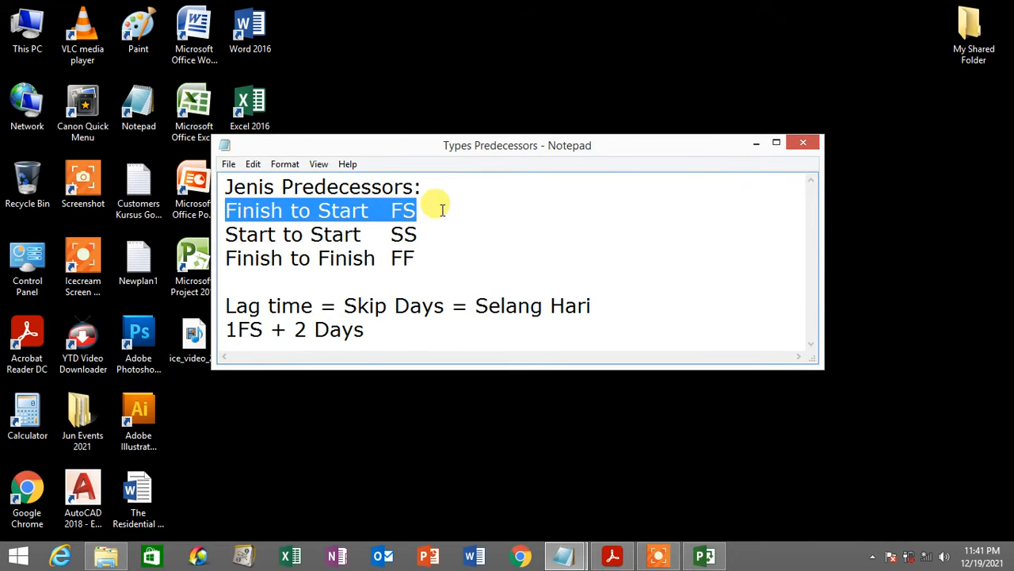
pyautogui.moveTo(226, 232); pyautogui.dragTo(443, 229)
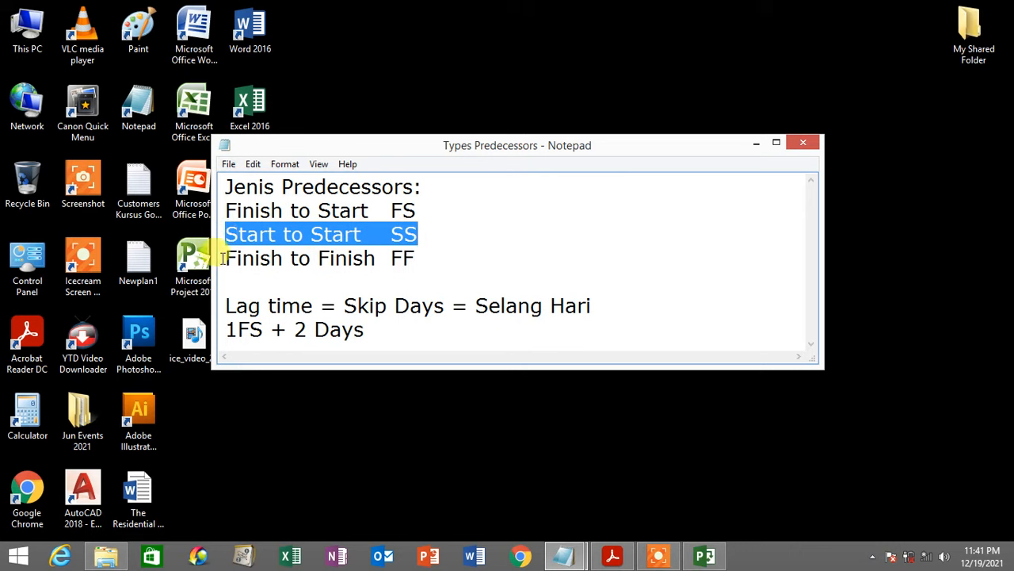
pyautogui.moveTo(226, 257); pyautogui.dragTo(435, 257)
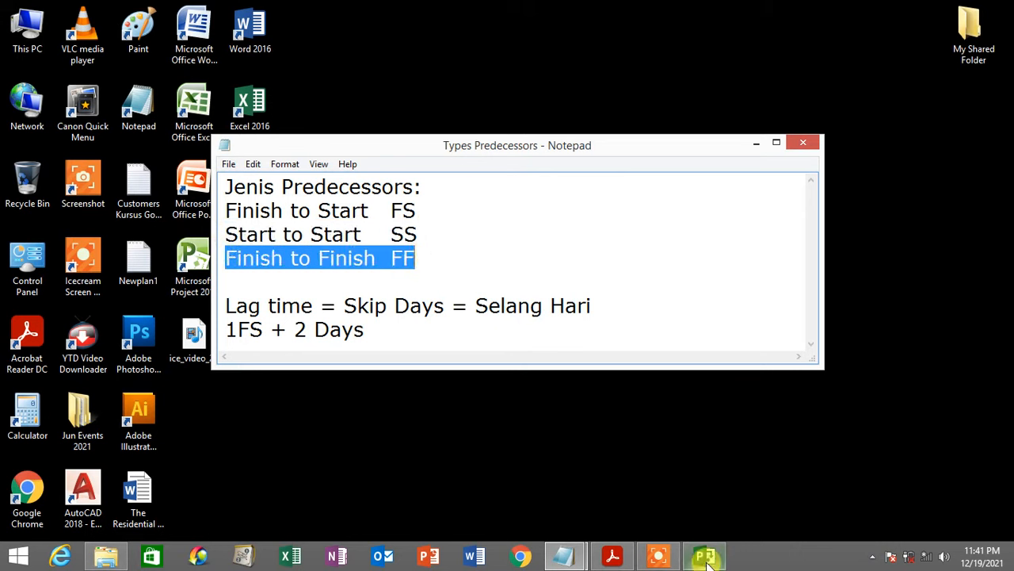
# Return to the schedule in Project and examine the predecessors of the permit and Site Work tasks down to Stake Lot For Excavation.
pyautogui.moveTo(705, 554)
pyautogui.click(727, 493)
pyautogui.moveTo(485, 153); pyautogui.dragTo(478, 276)
pyautogui.click(475, 210)
pyautogui.click(474, 226)
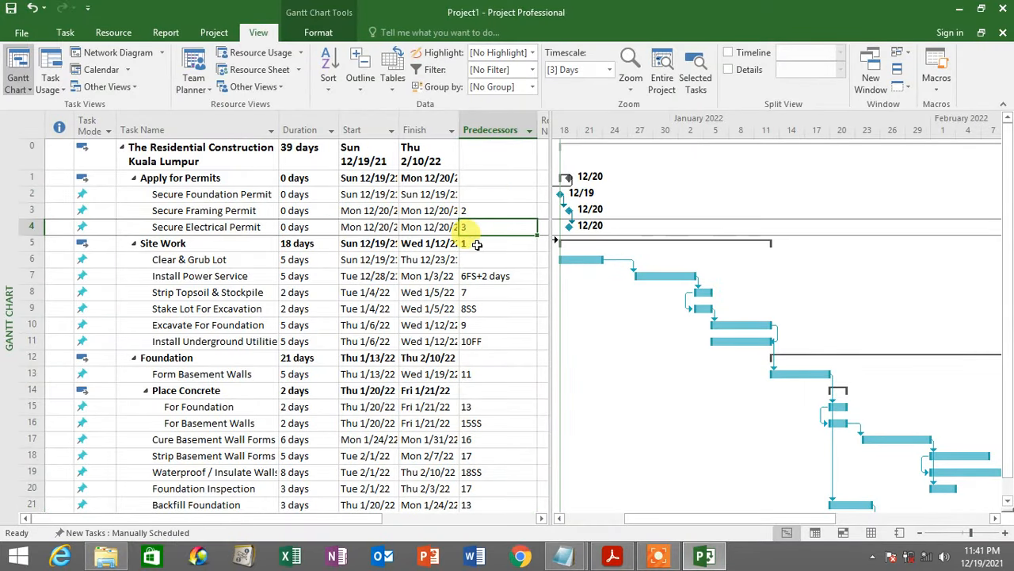
pyautogui.click(474, 243)
pyautogui.click(480, 293)
pyautogui.click(476, 308)
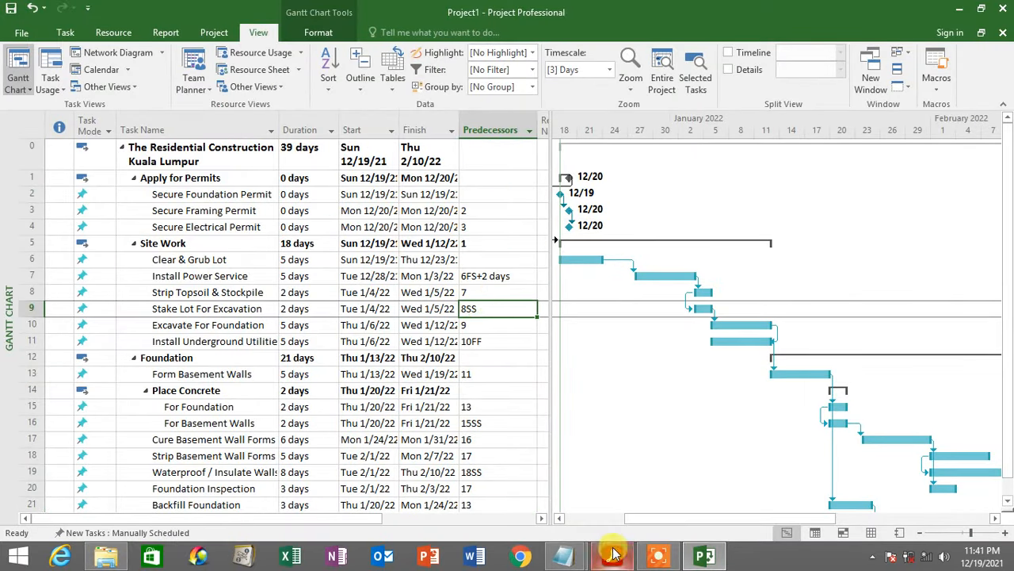
# Switch to the Types Predecessors notes in Notepad, review the Finish to Start and lag time lines, and minimize the notes.
pyautogui.moveTo(564, 554)
pyautogui.click(625, 476)
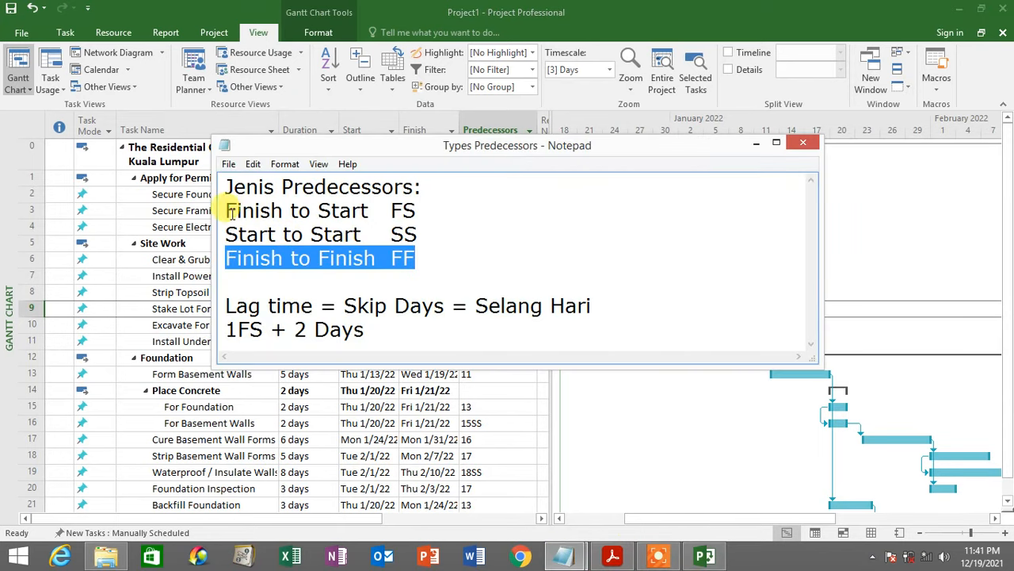
pyautogui.moveTo(226, 210); pyautogui.dragTo(444, 208)
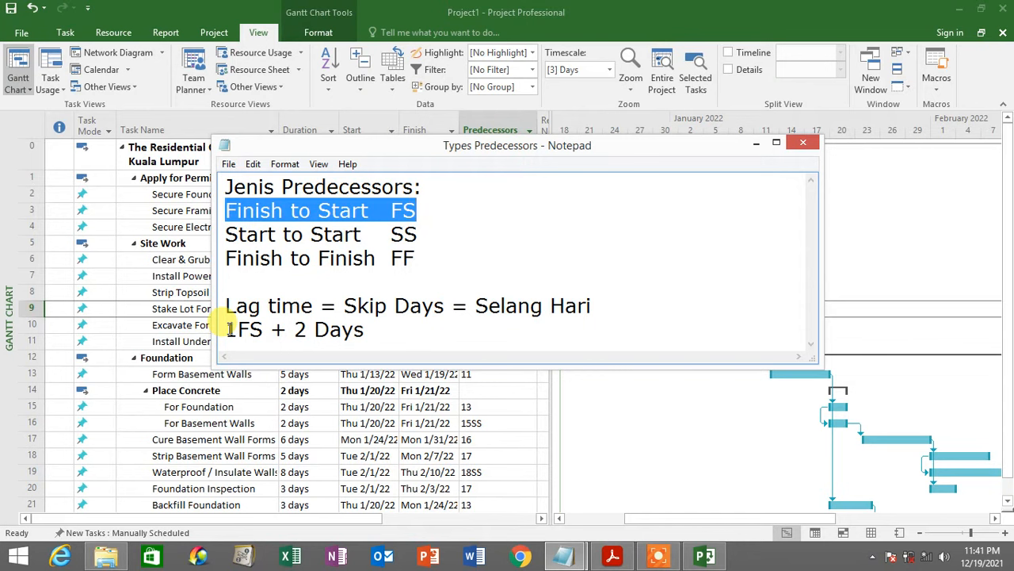
pyautogui.moveTo(230, 329); pyautogui.dragTo(368, 329)
pyautogui.click(224, 328)
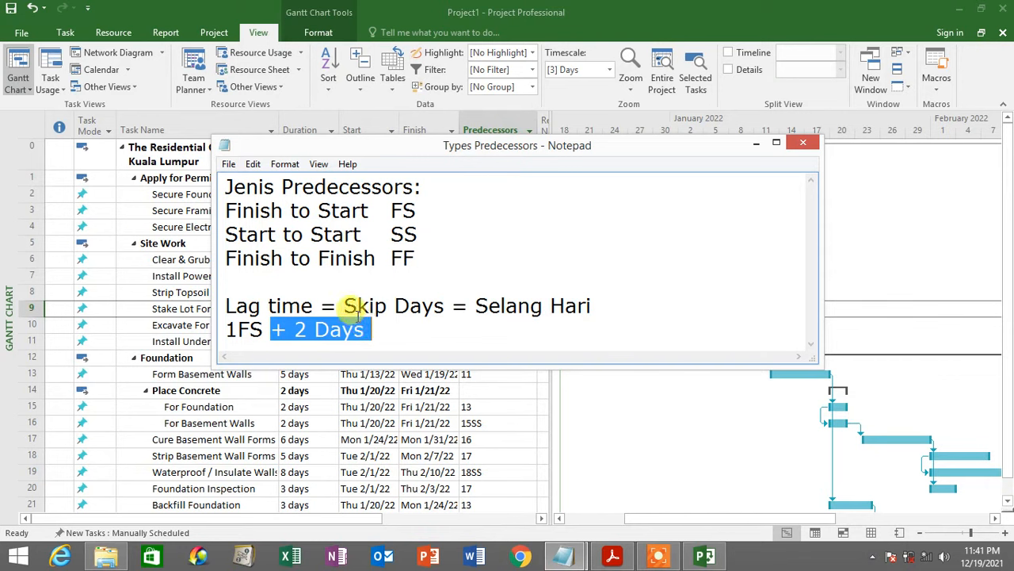
pyautogui.moveTo(343, 305); pyautogui.dragTo(600, 313)
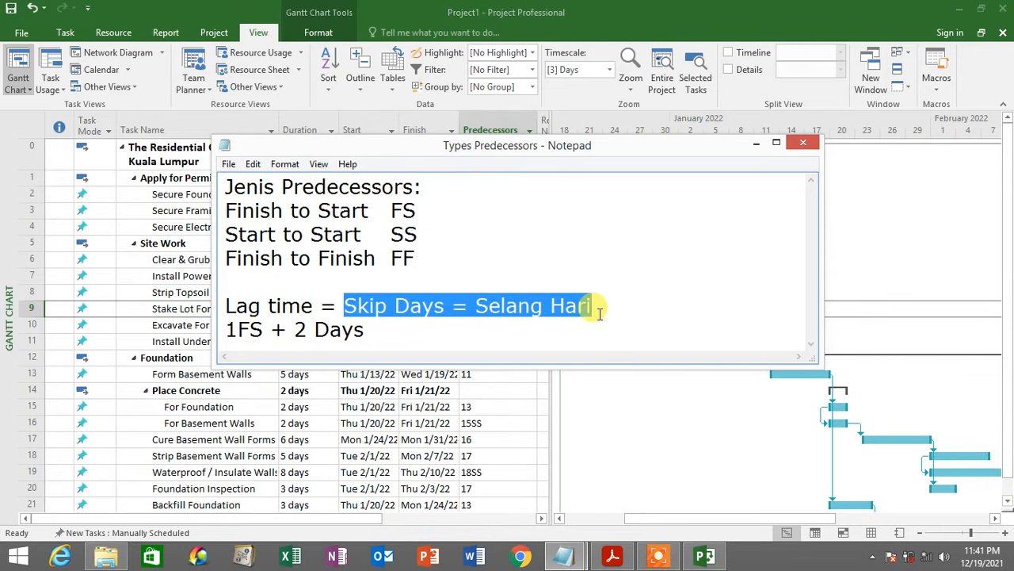
pyautogui.click(756, 143)
# Examine the Install Power Service task's lagged predecessor and the Clear & Grub Lot task it refers to.
pyautogui.click(494, 276)
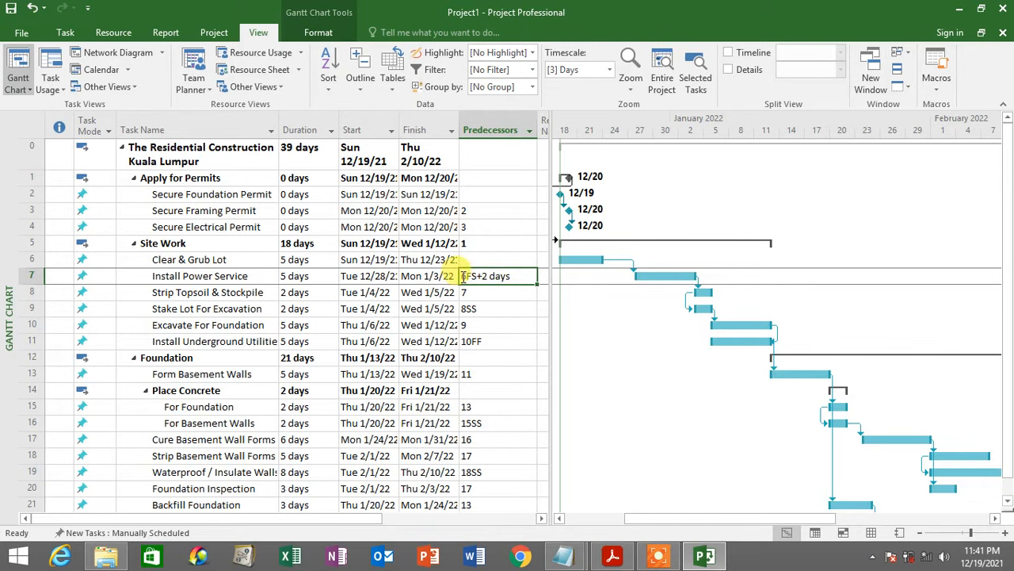
pyautogui.click(23, 259)
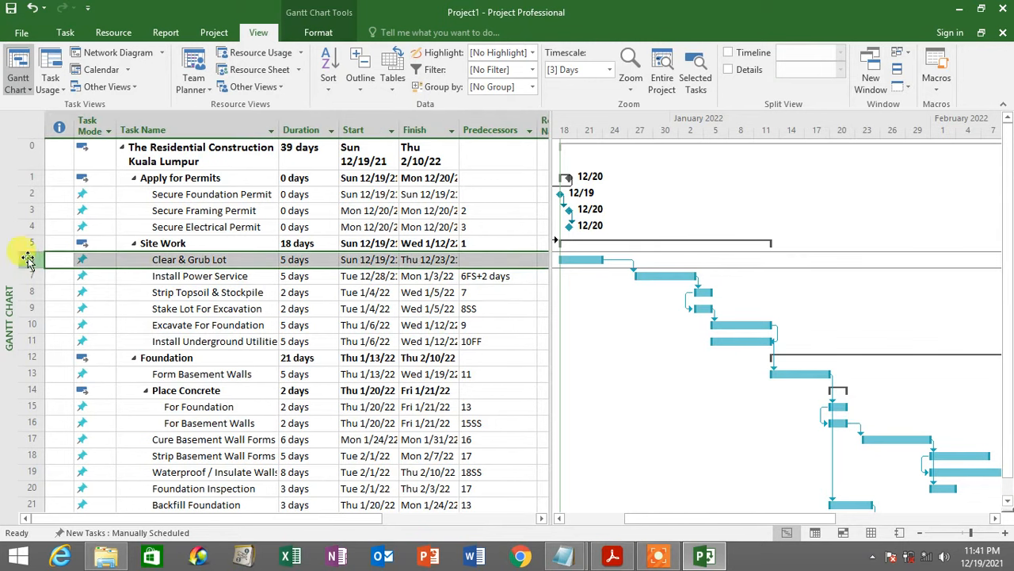
pyautogui.click(25, 276)
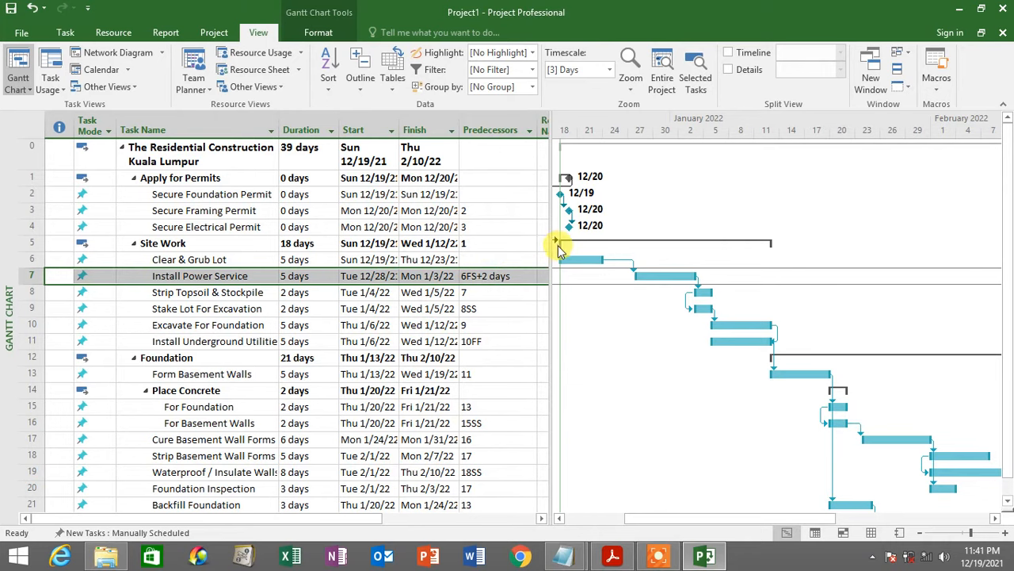
# Widen the task table and switch all tasks, from Flooring up to the project summary, to Auto Schedule.
pyautogui.moveTo(552, 242); pyautogui.dragTo(632, 244)
pyautogui.scroll(-2, 419, 340)
pyautogui.scroll(2, 415, 288)
pyautogui.scroll(-1, 214, 460)
pyautogui.moveTo(203, 460); pyautogui.dragTo(208, 116)
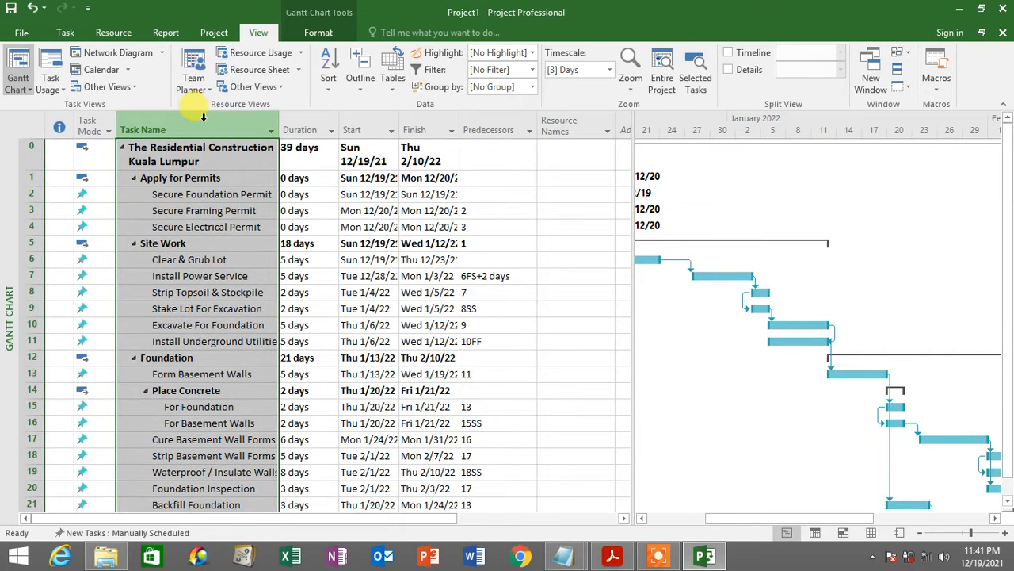
pyautogui.click(66, 32)
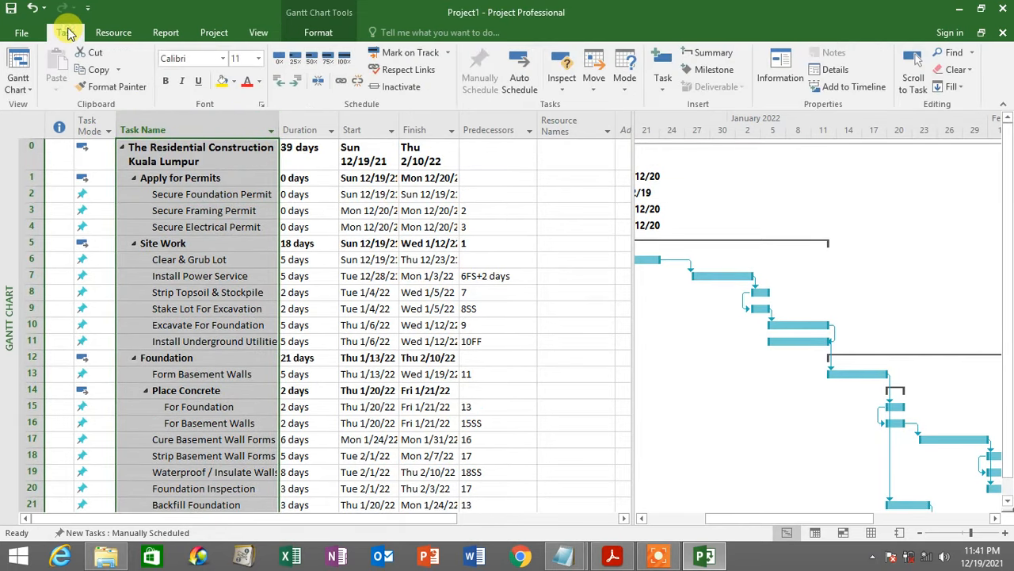
pyautogui.click(523, 71)
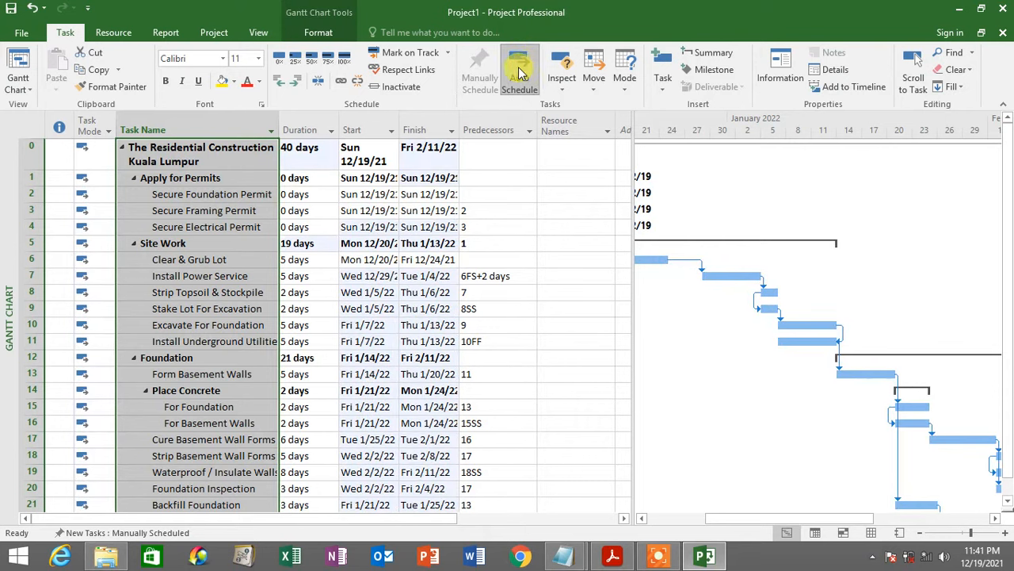
pyautogui.click(520, 73)
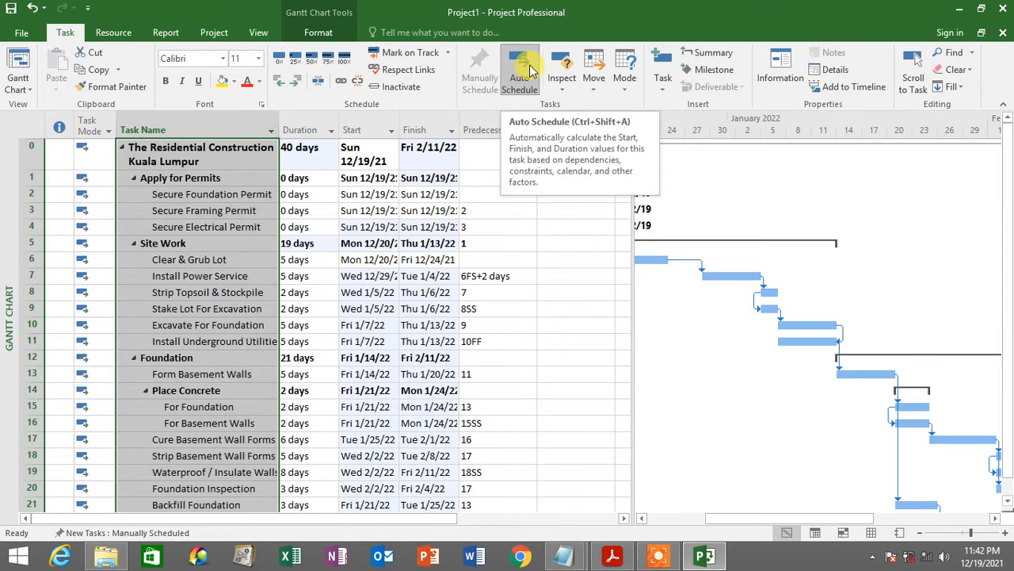
# Narrow the task table to end at the Predecessors column, and reapply Auto Schedule to all tasks.
pyautogui.moveTo(633, 194); pyautogui.dragTo(545, 236)
pyautogui.scroll(-2, 845, 290)
pyautogui.scroll(2, 845, 293)
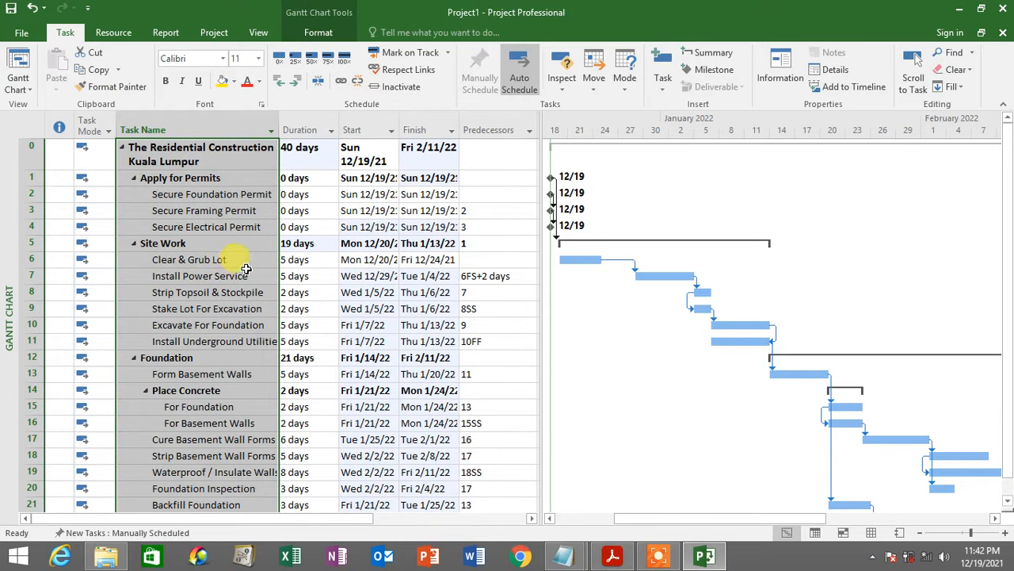
pyautogui.click(207, 152)
pyautogui.scroll(-3, 203, 385)
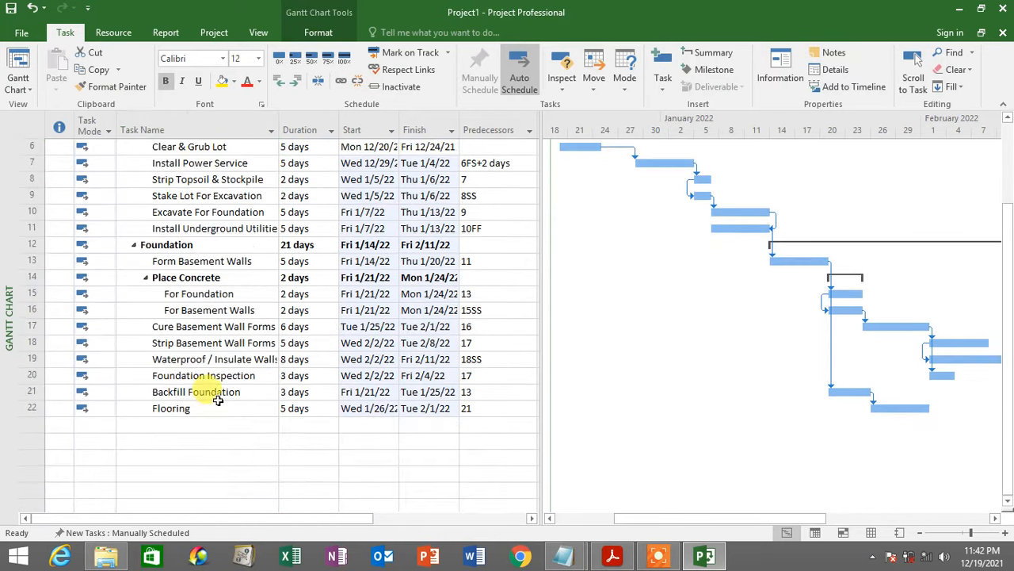
pyautogui.moveTo(227, 414); pyautogui.dragTo(194, 162)
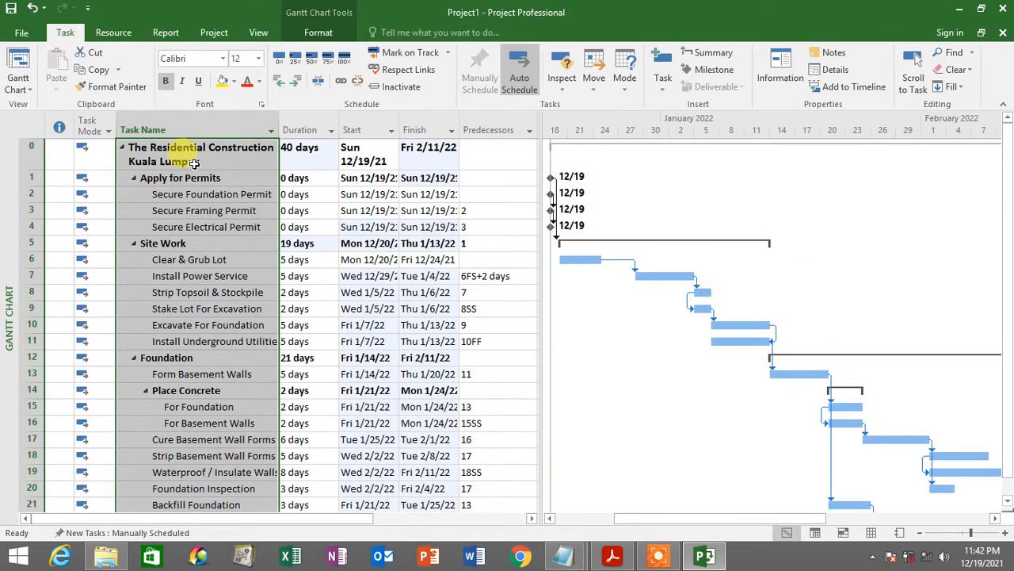
pyautogui.click(522, 75)
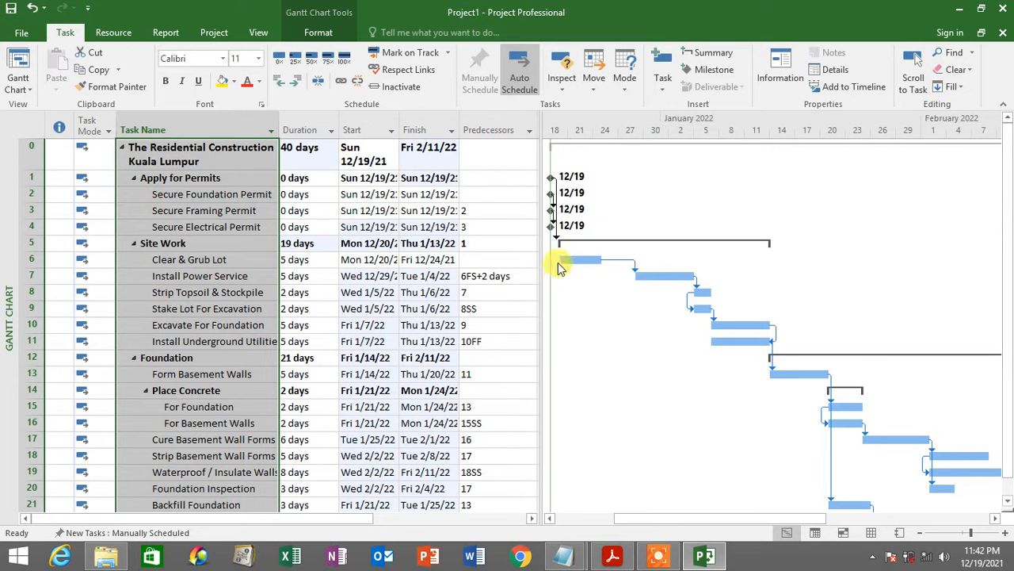
# Open the project information and choose Monday 2/7/22 as the project's start date.
pyautogui.click(148, 131)
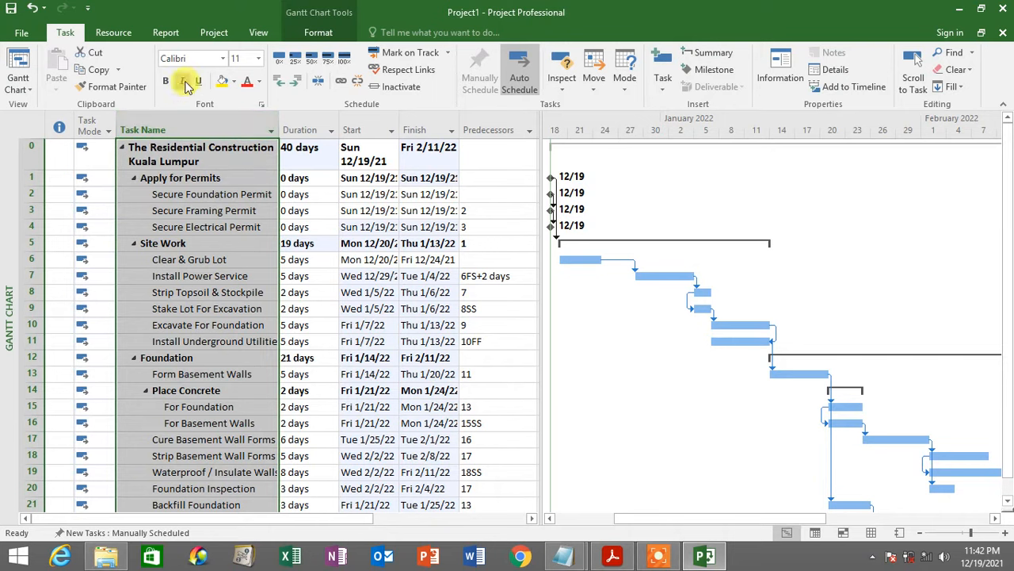
pyautogui.click(213, 34)
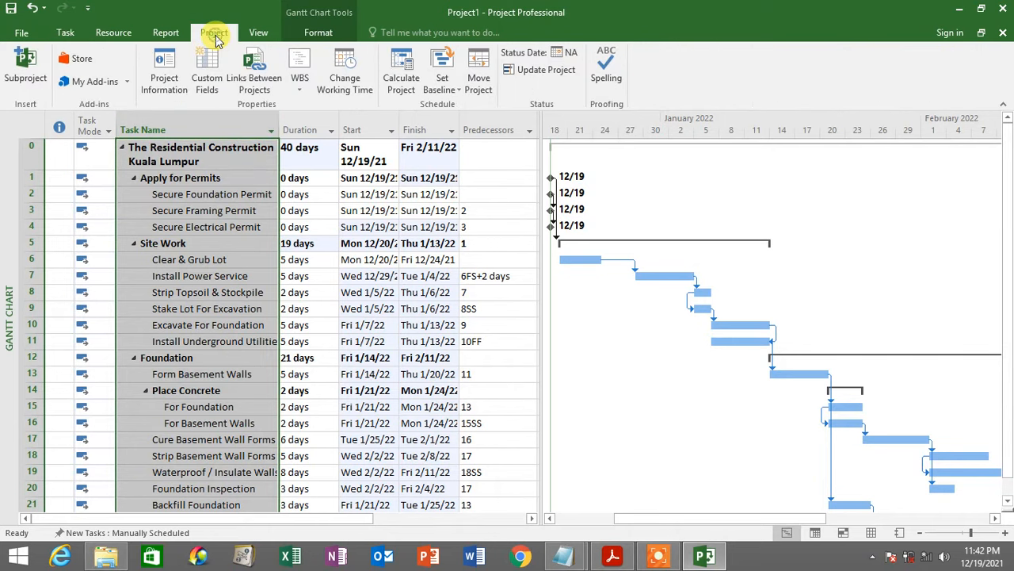
pyautogui.click(164, 67)
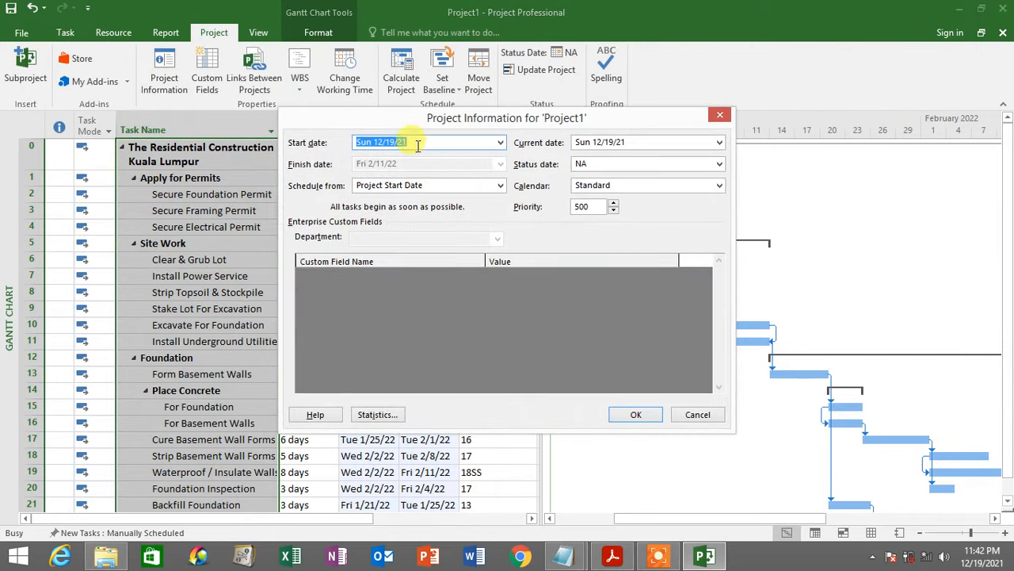
pyautogui.moveTo(432, 143); pyautogui.dragTo(267, 141)
pyautogui.moveTo(418, 142); pyautogui.dragTo(302, 147)
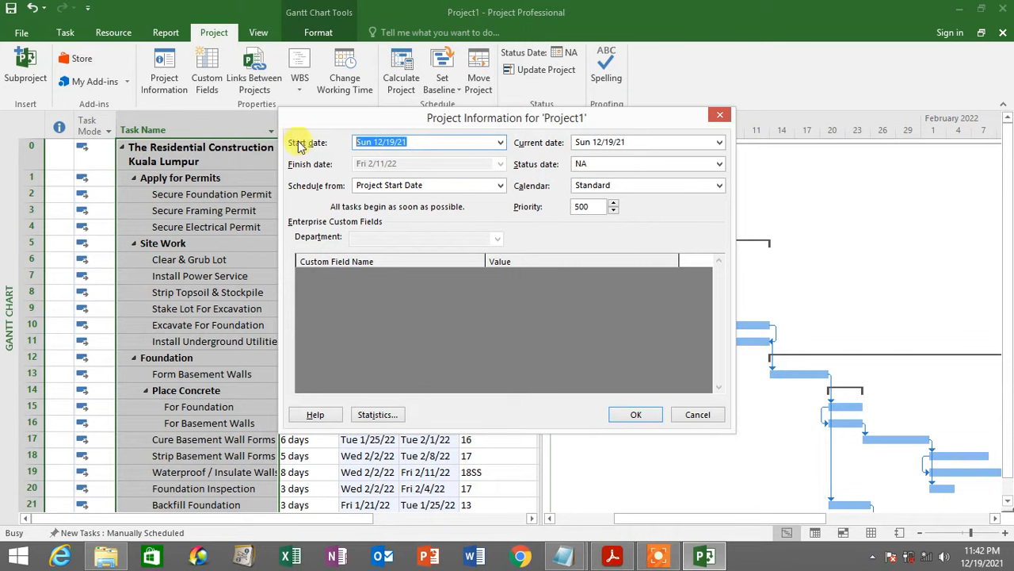
pyautogui.click(501, 143)
pyautogui.click(498, 159)
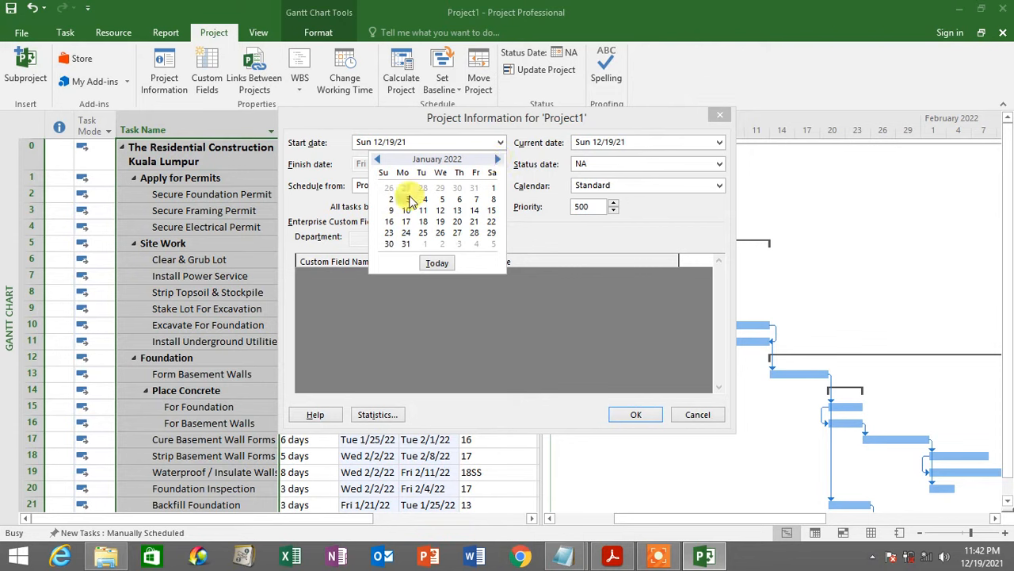
pyautogui.click(498, 159)
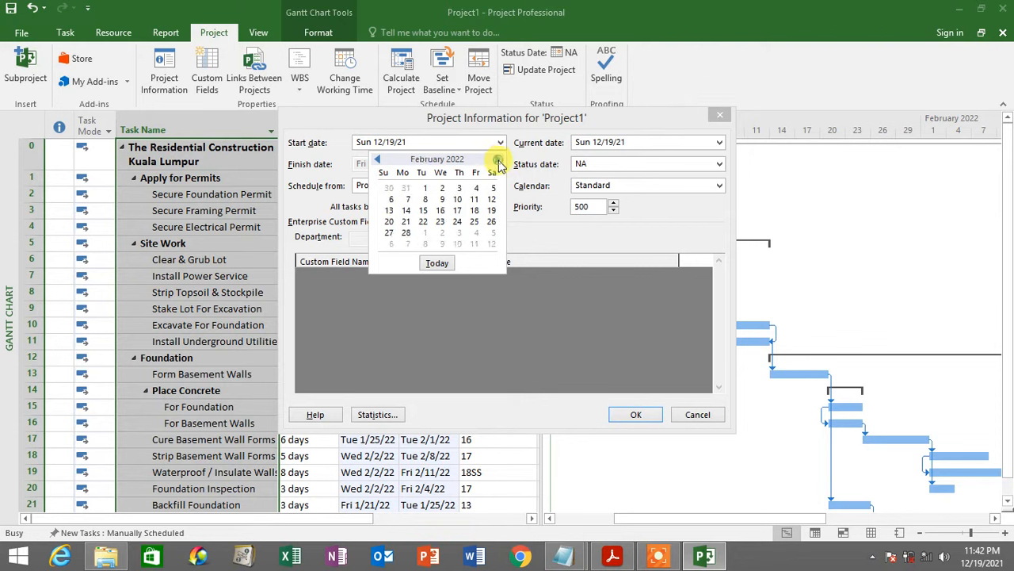
pyautogui.click(407, 200)
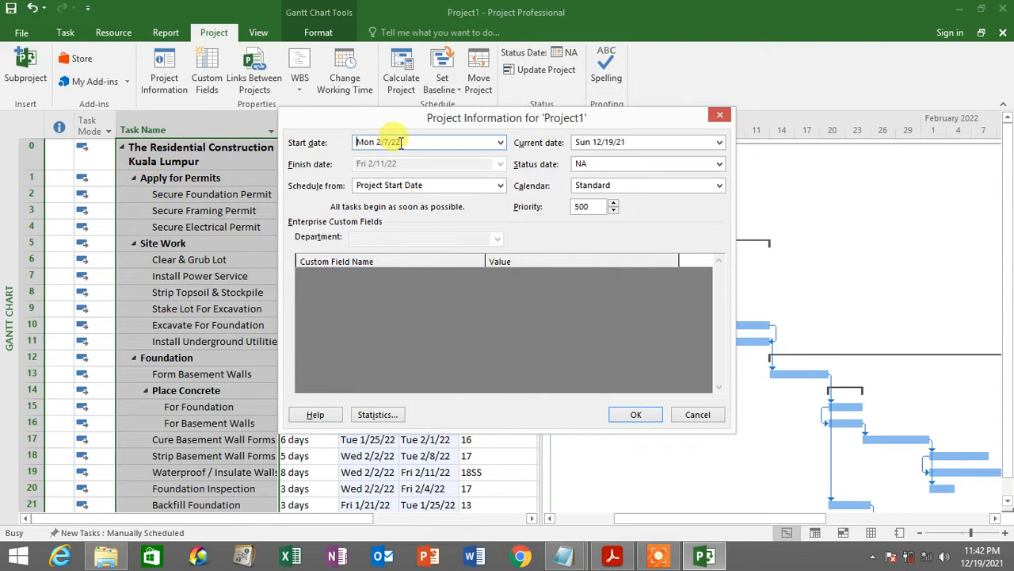
# Keep scheduling from Project Start Date and apply the project information settings.
pyautogui.click(412, 186)
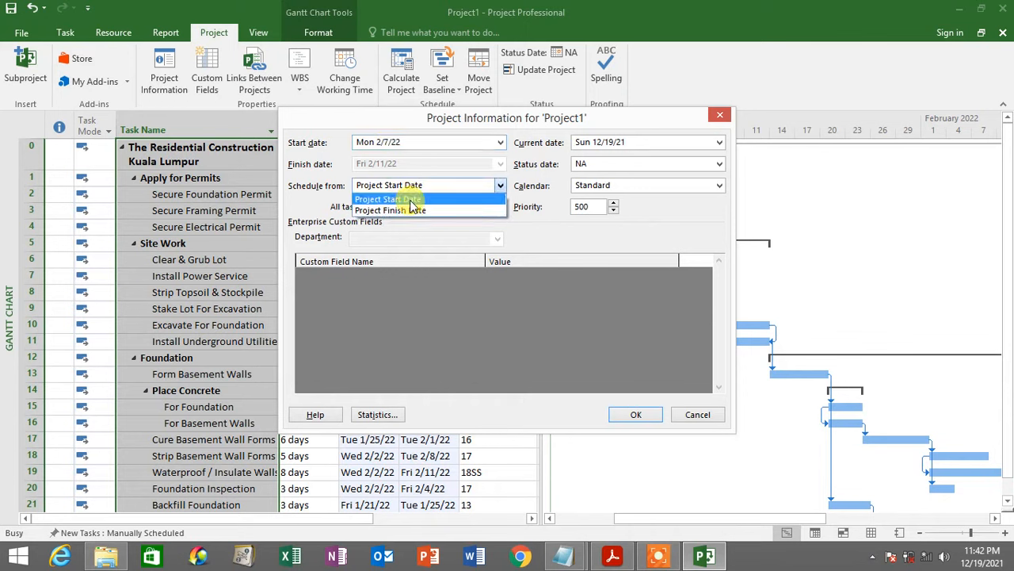
pyautogui.click(411, 200)
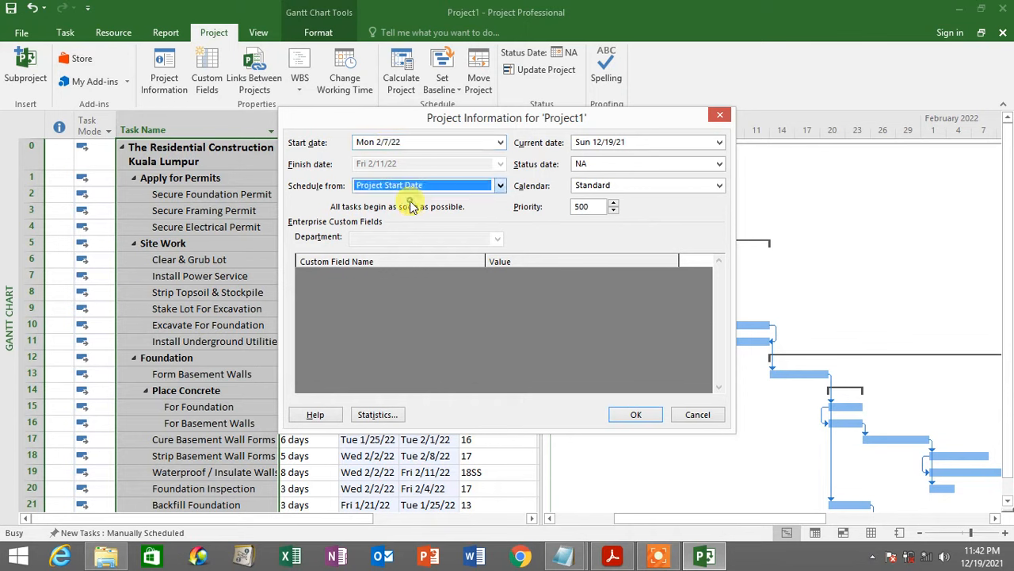
pyautogui.doubleClick(403, 142)
pyautogui.click(636, 414)
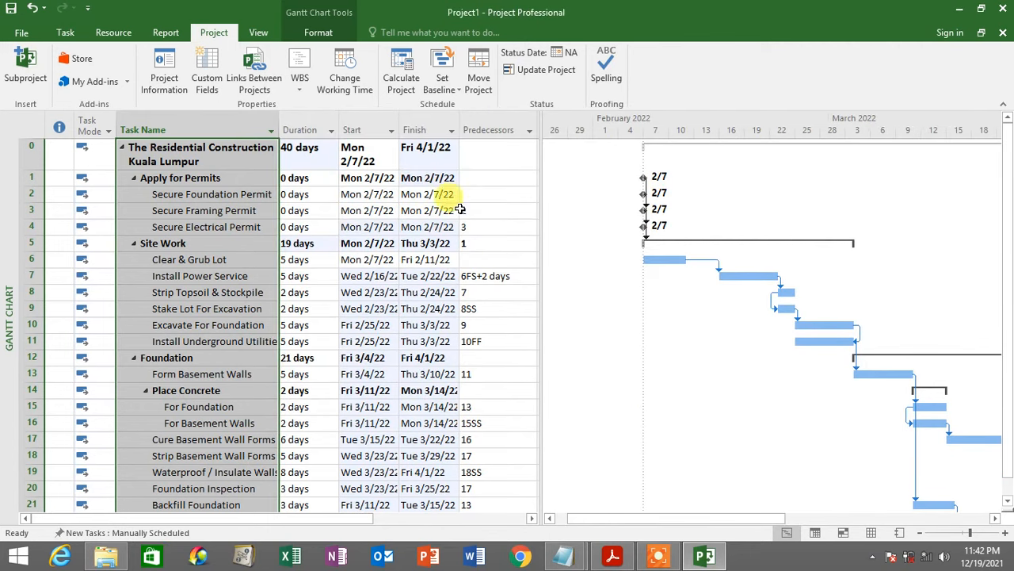
# Check the project summary's start and finish dates, and widen the task table to show the Resource Names column.
pyautogui.click(424, 161)
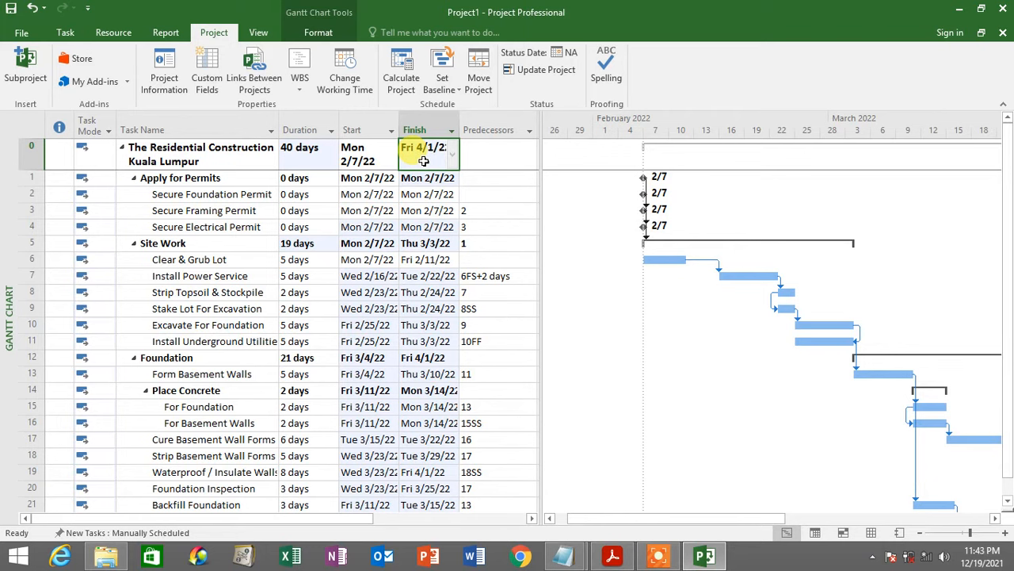
pyautogui.click(353, 153)
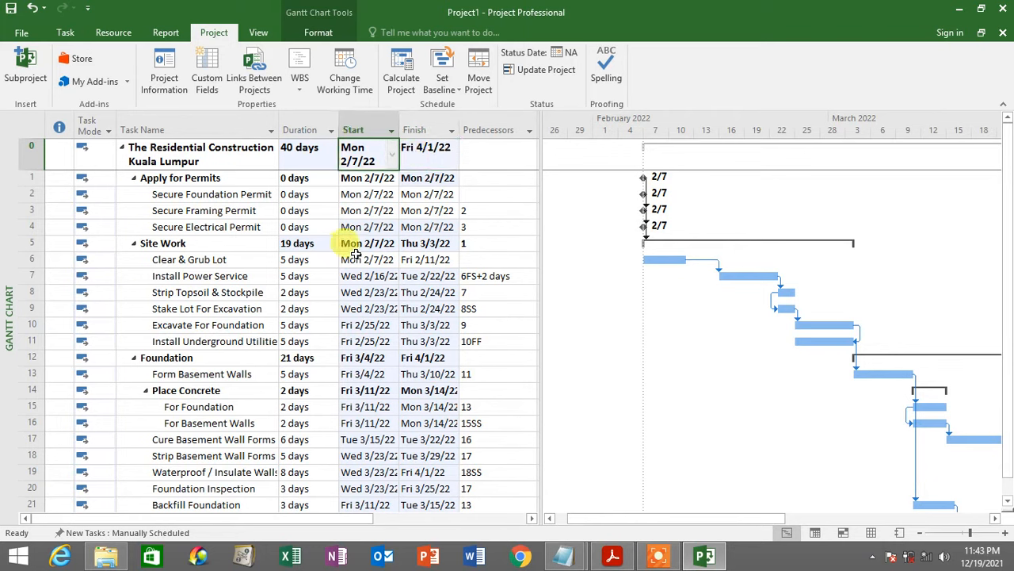
pyautogui.click(416, 160)
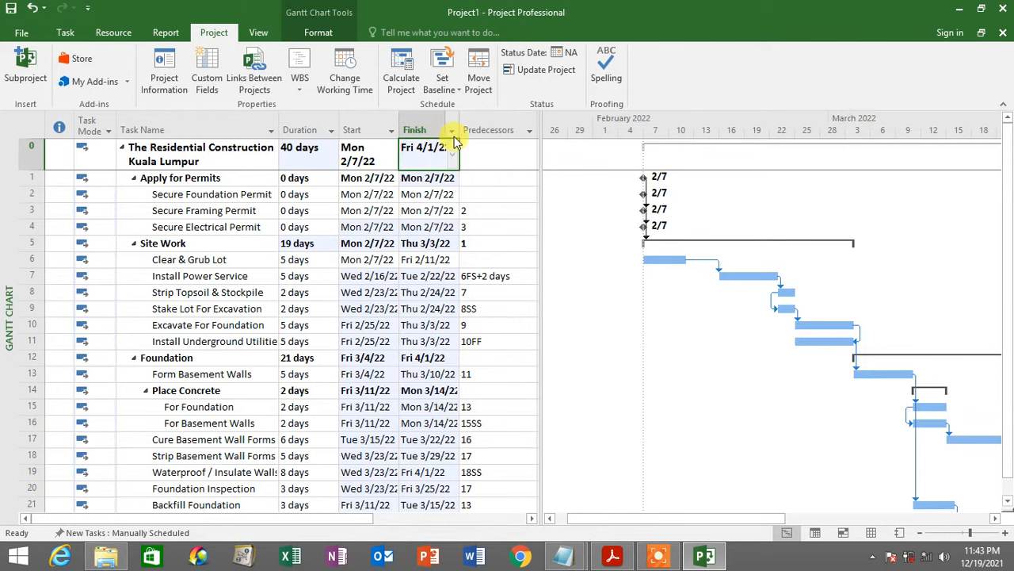
pyautogui.moveTo(541, 206); pyautogui.dragTo(672, 200)
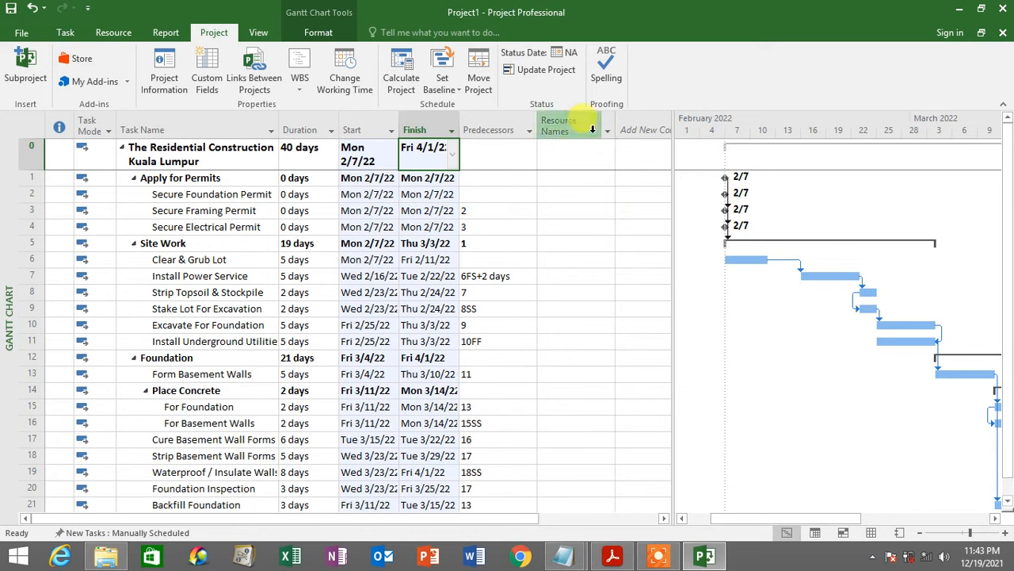
# Switch to the project PDF in Acrobat Reader, review the task resources and the Resources List, and return to Project.
pyautogui.click(612, 556)
pyautogui.click(912, 58)
pyautogui.scroll(2, 488, 239)
pyautogui.scroll(4, 494, 241)
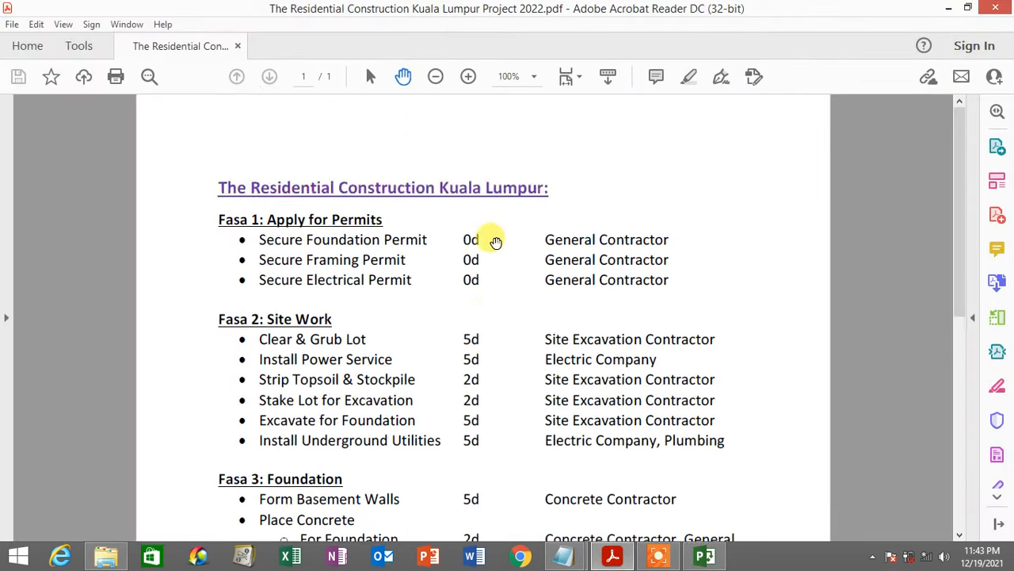
pyautogui.scroll(-7, 494, 241)
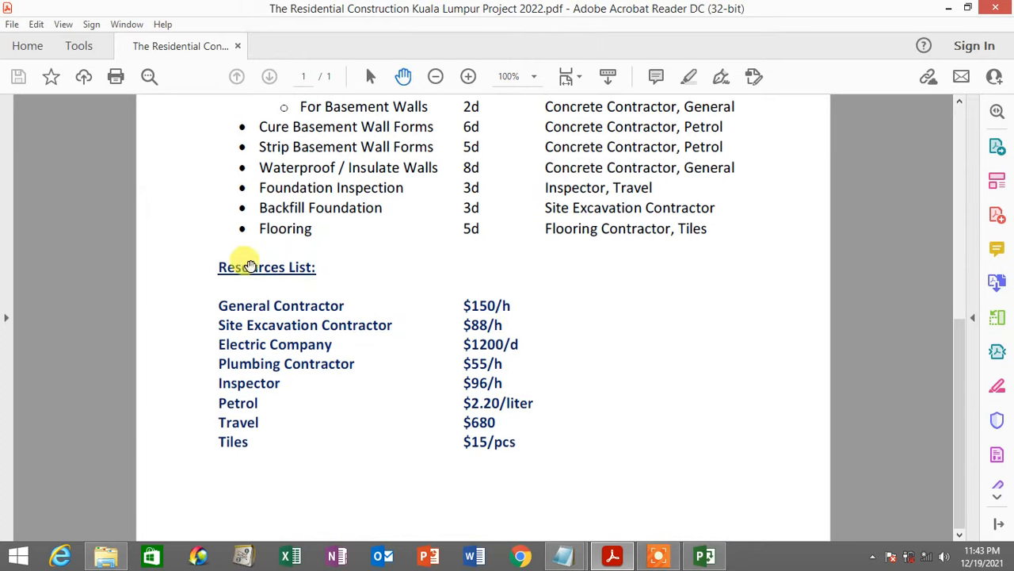
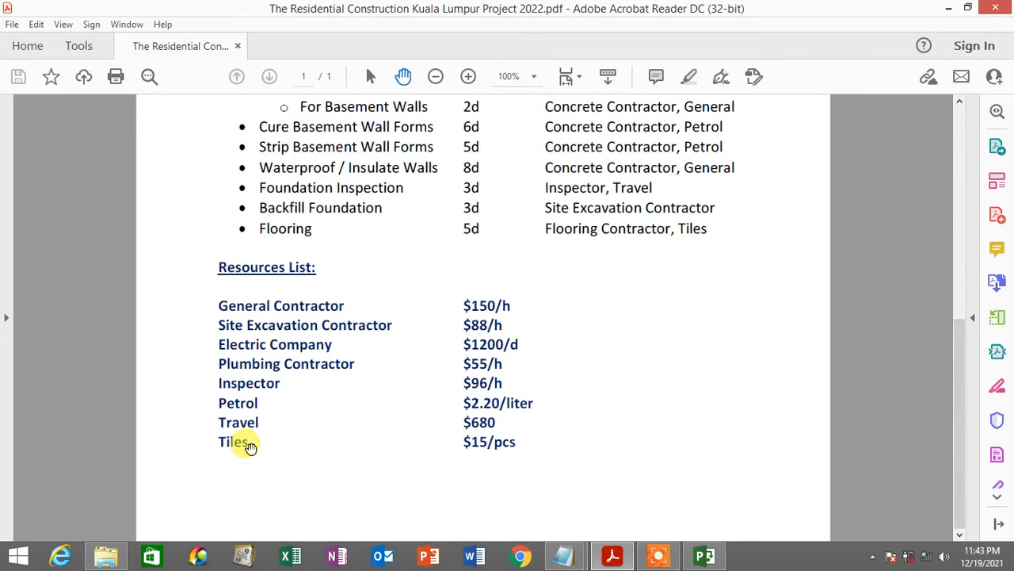
pyautogui.click(706, 557)
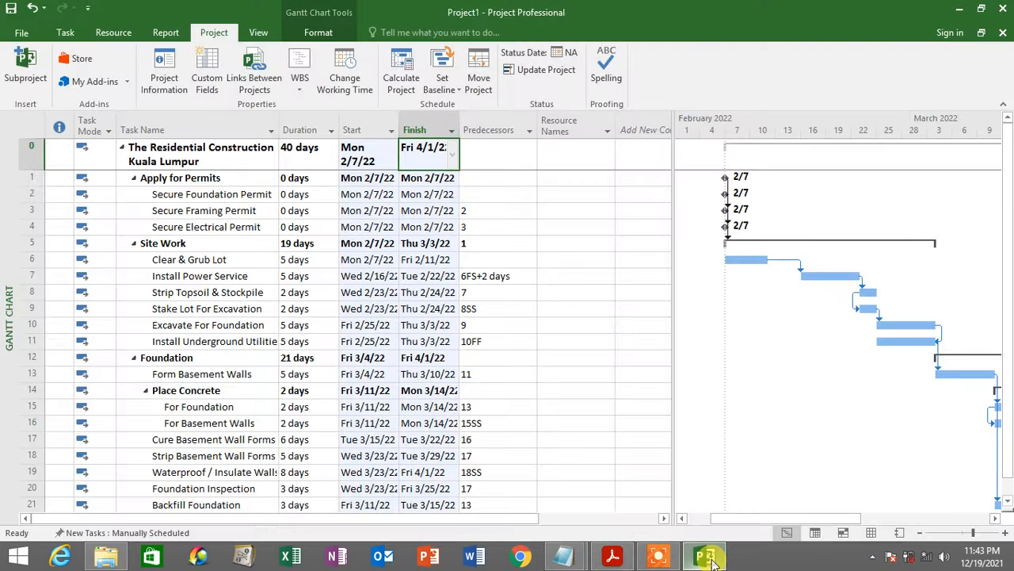
pyautogui.click(612, 557)
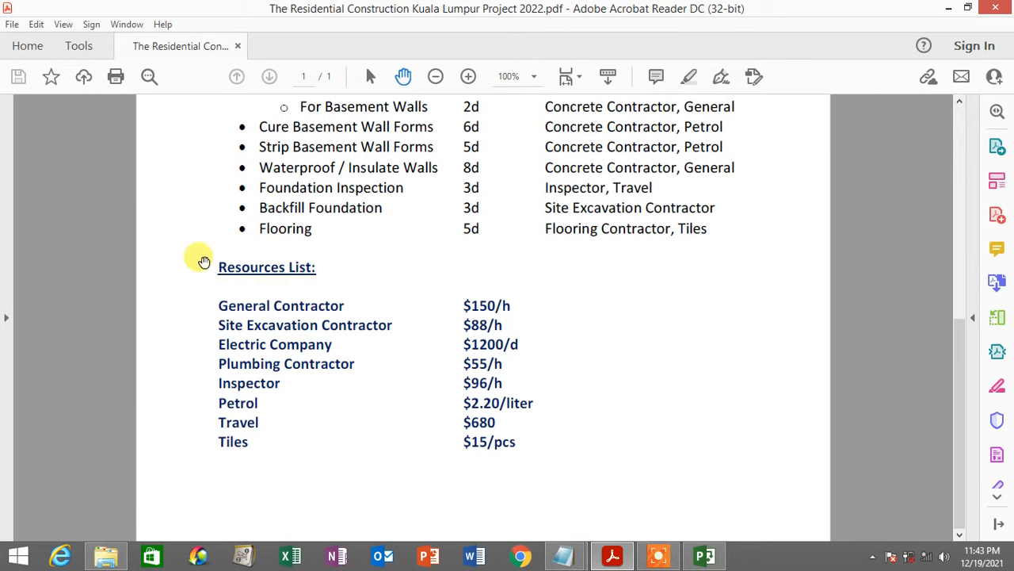
pyautogui.click(705, 557)
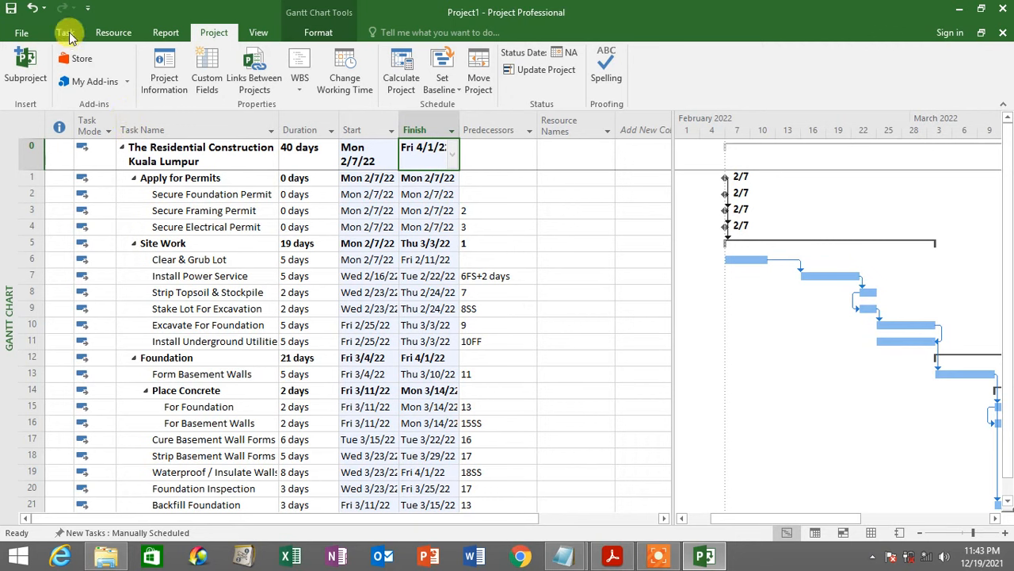
# Switch to the Resource Sheet view and increase the header row's height to show the full column titles.
pyautogui.click(66, 32)
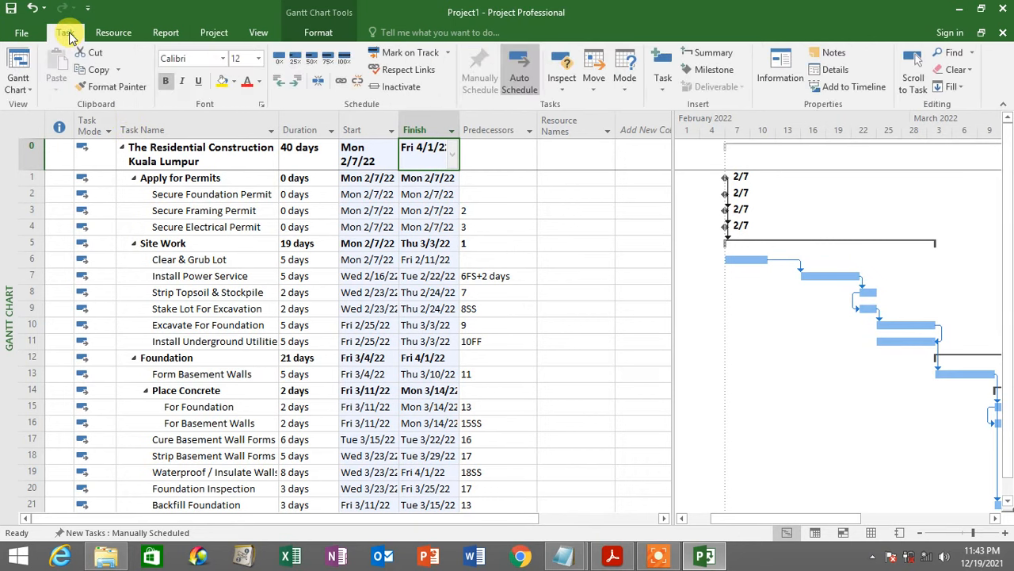
pyautogui.click(32, 92)
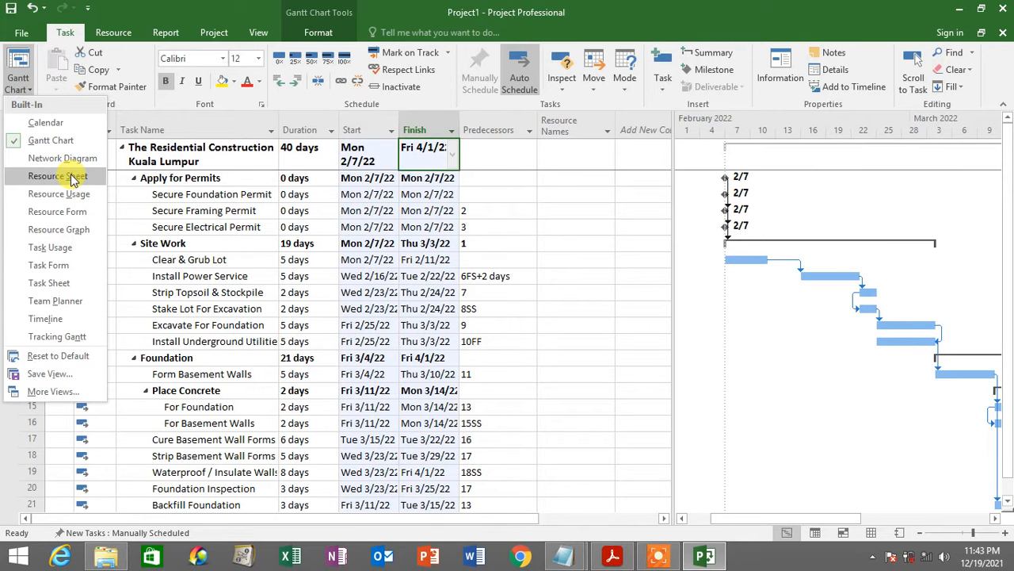
pyautogui.click(74, 178)
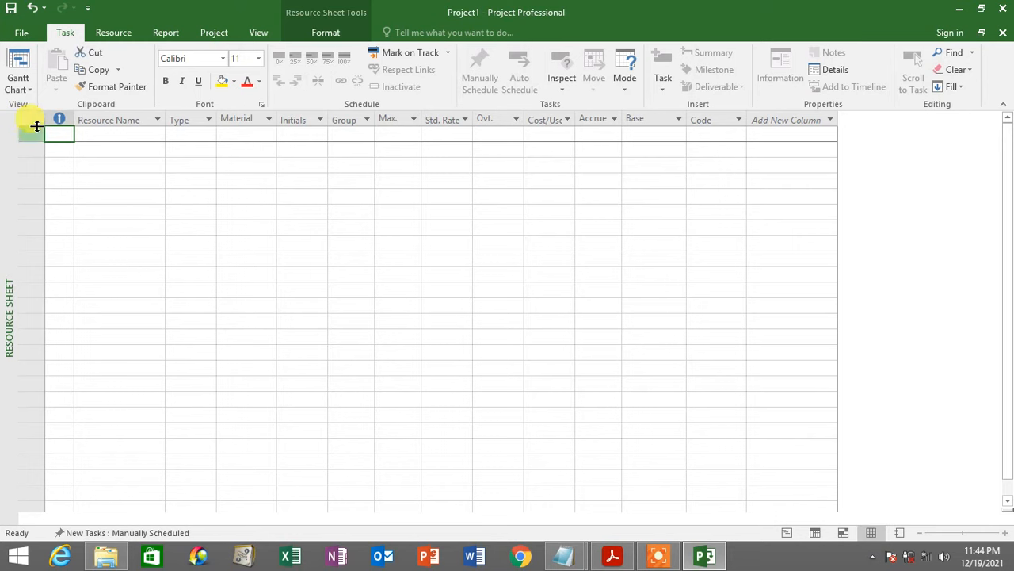
pyautogui.moveTo(31, 126); pyautogui.dragTo(29, 158)
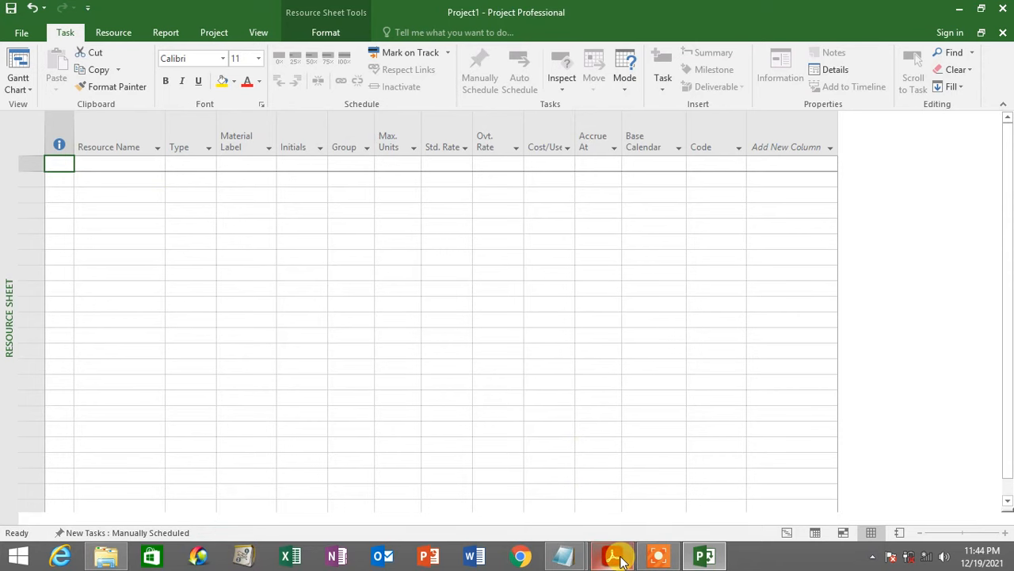
# Consult the Resources List in the PDF, and enter General Contractor as the first resource in the sheet.
pyautogui.moveTo(623, 561)
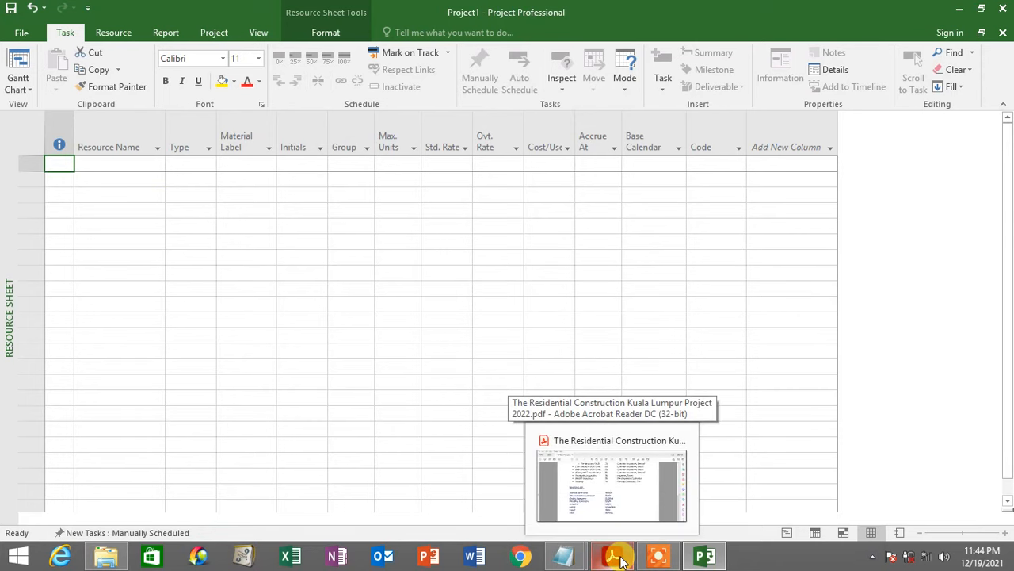
pyautogui.click(622, 561)
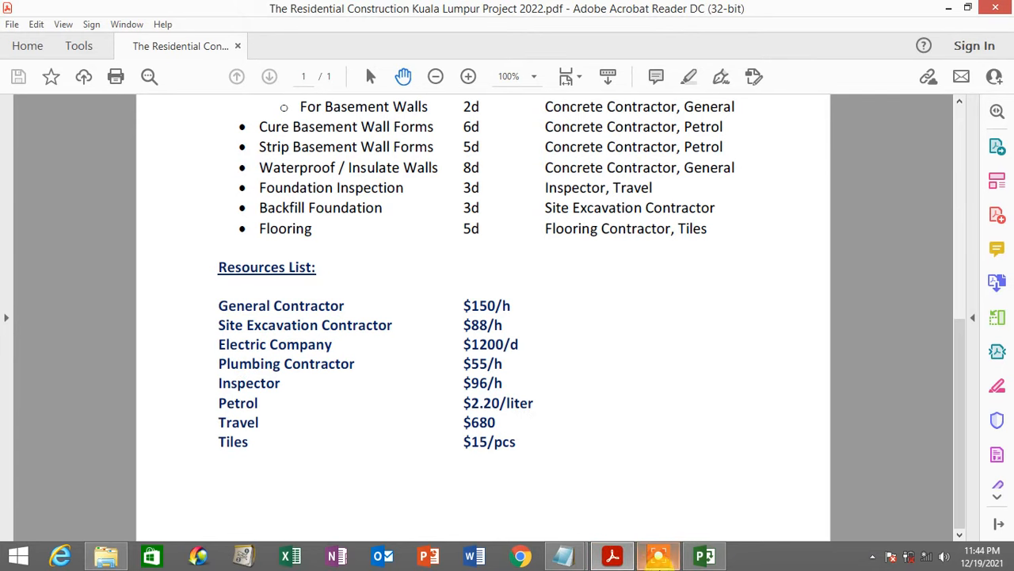
pyautogui.click(612, 556)
pyautogui.click(127, 166)
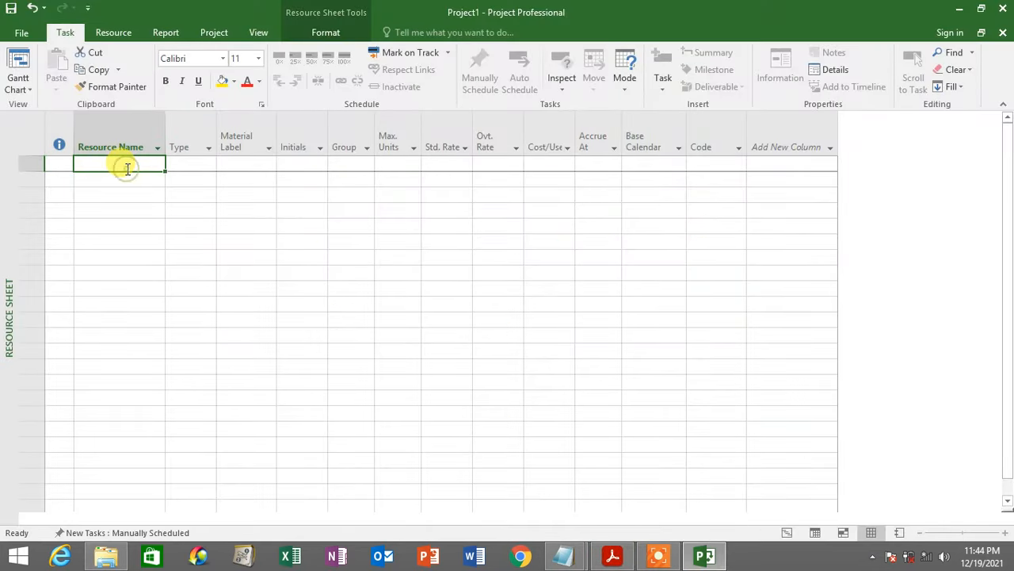
pyautogui.write('GE')
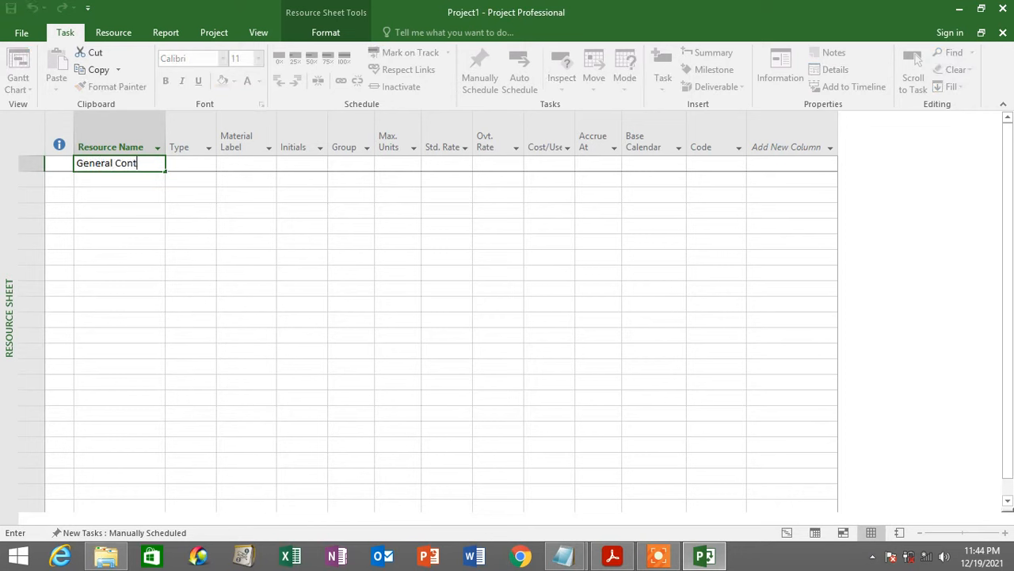
pyautogui.write('neral Contractor')
pyautogui.press('Return')
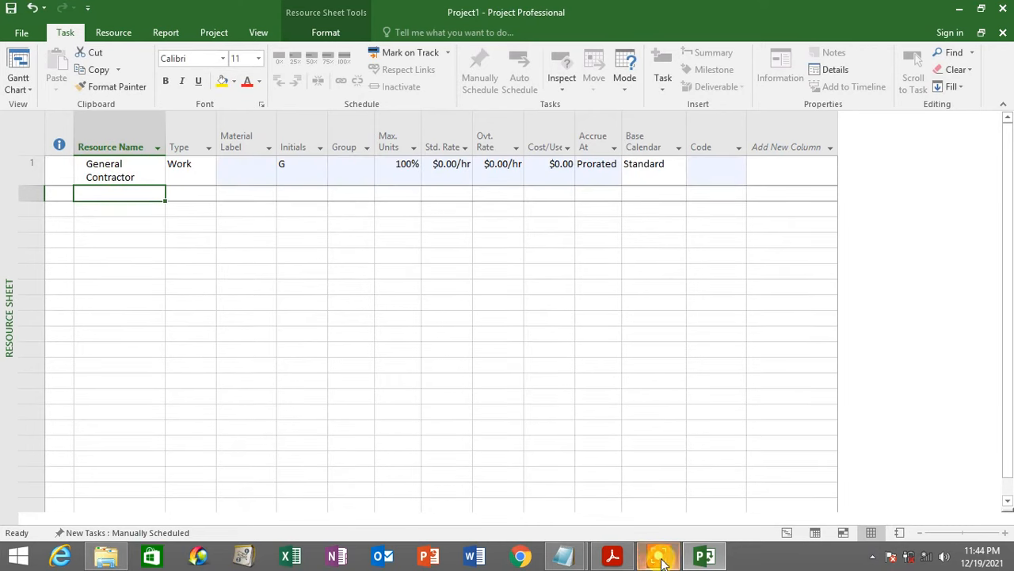
# Consult the PDF's Resources List again, and add Site Excavation Contractor as the second resource.
pyautogui.click(614, 556)
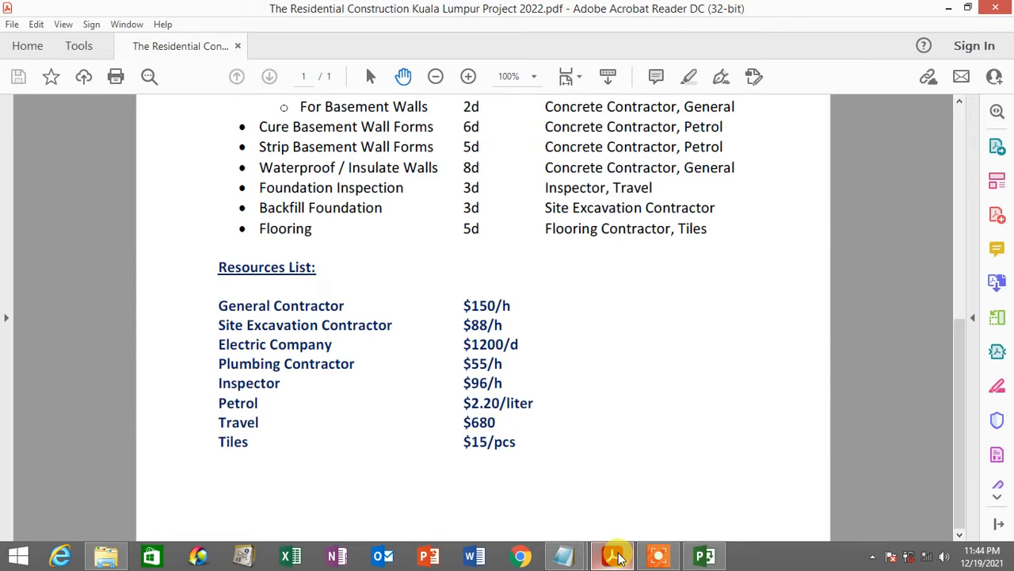
pyautogui.click(616, 557)
pyautogui.write('Site Excavation Contractor')
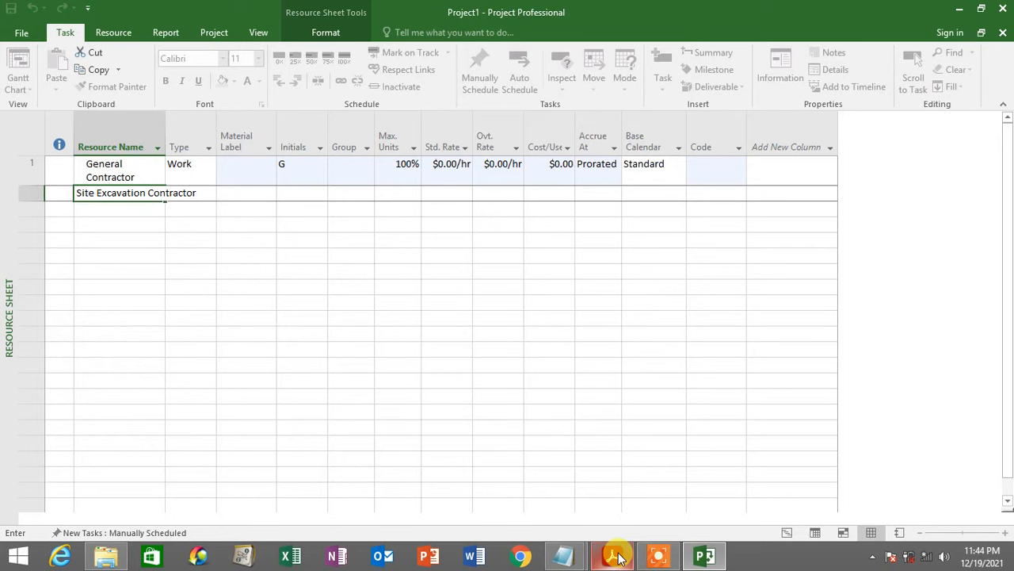
pyautogui.press('Return')
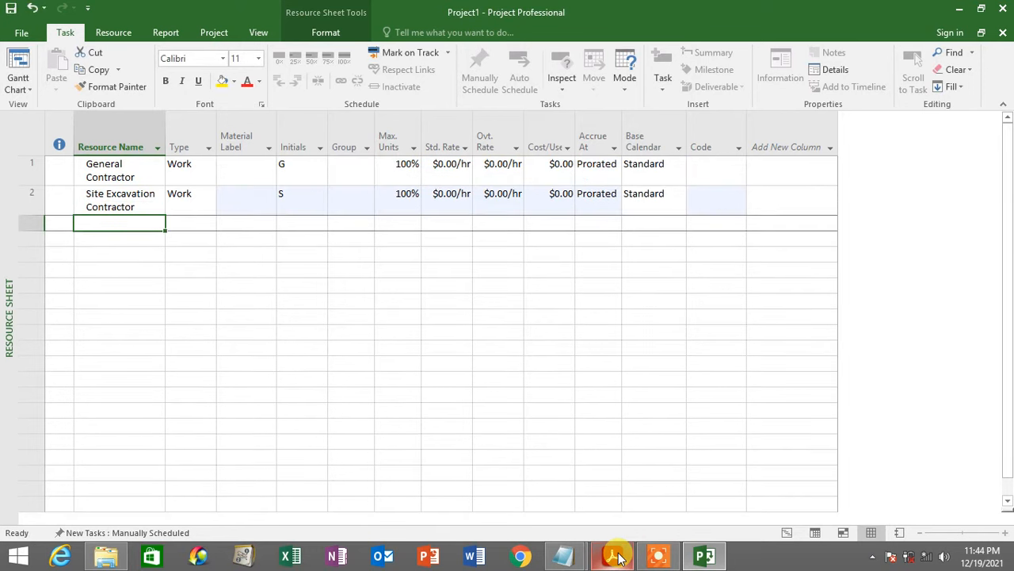
# Examine the available resource types for General Contractor.
pyautogui.click(204, 179)
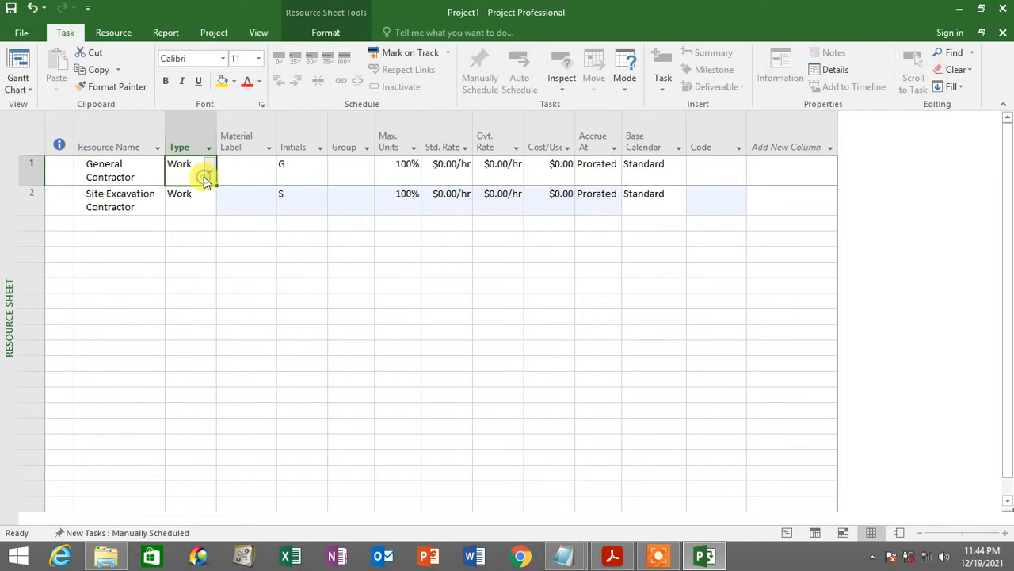
pyautogui.click(212, 171)
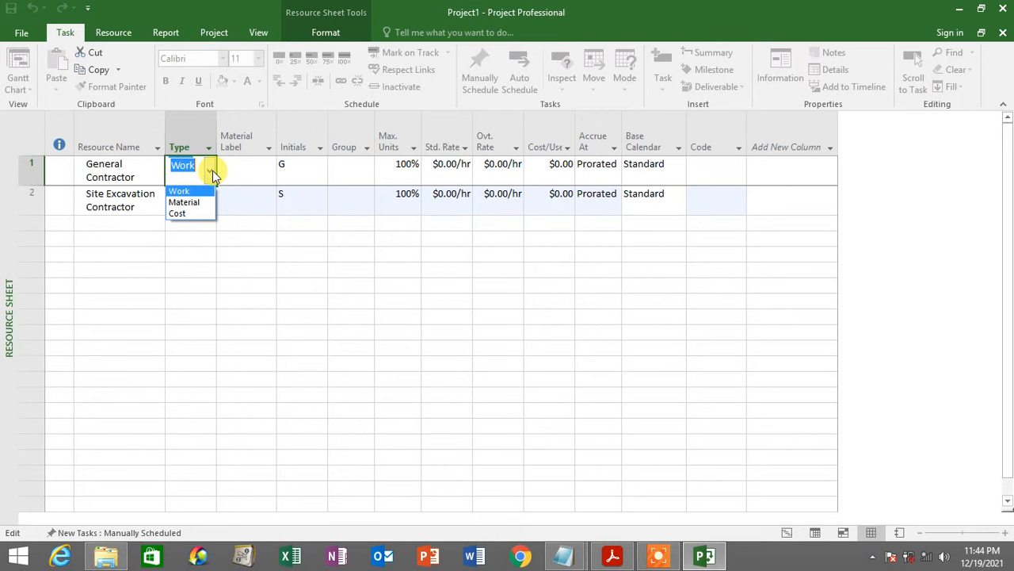
pyautogui.click(213, 170)
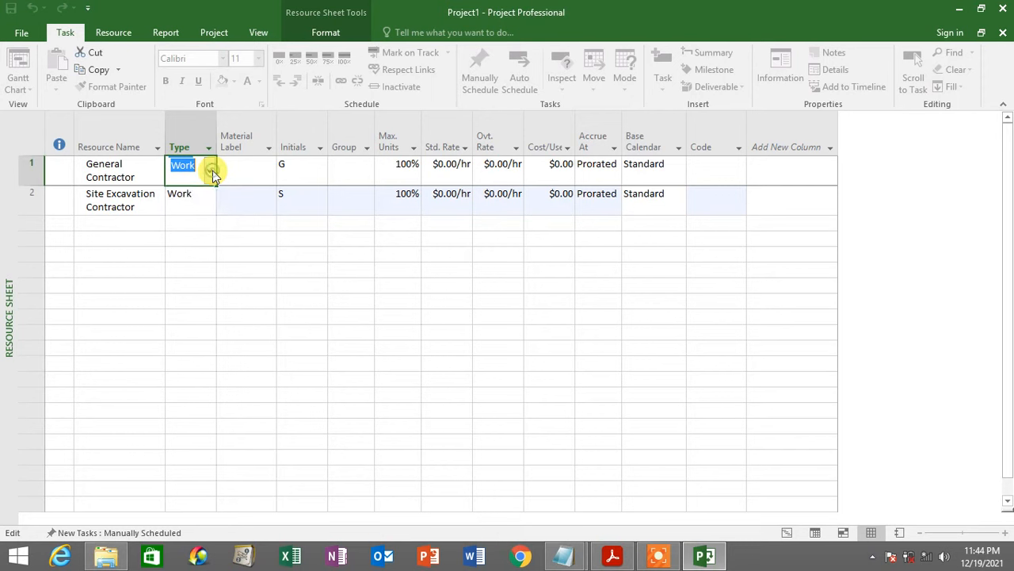
# Choose Work as the resource type for General Contractor and check the type of Site Excavation Contractor.
pyautogui.click(212, 171)
pyautogui.click(108, 164)
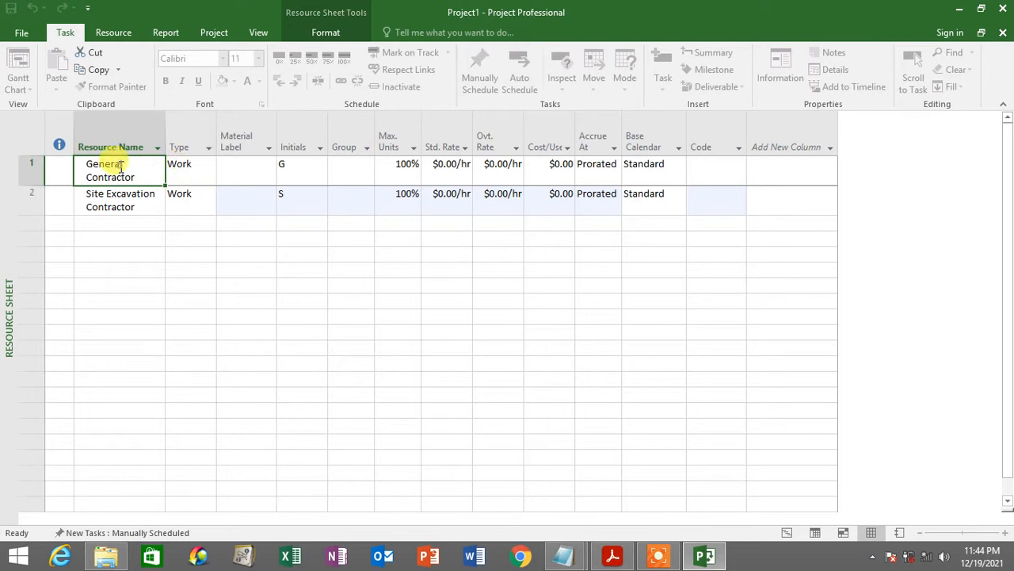
pyautogui.click(199, 166)
pyautogui.click(211, 170)
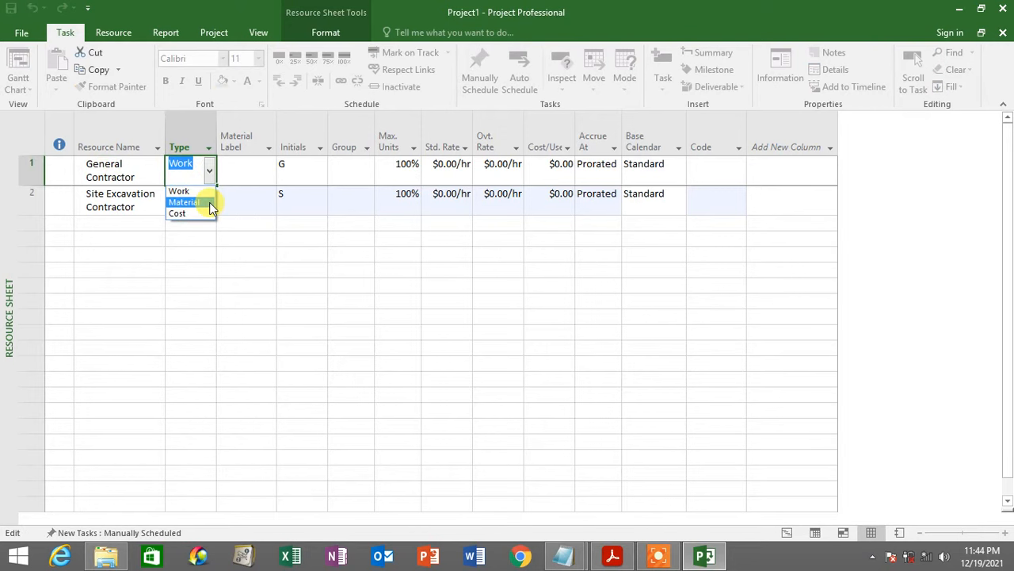
pyautogui.click(173, 191)
pyautogui.click(118, 169)
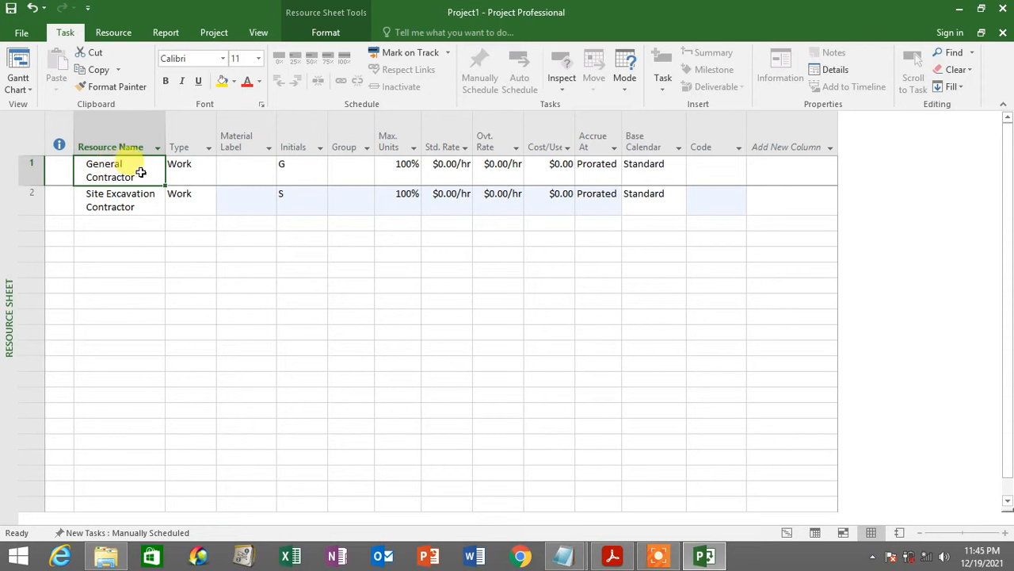
pyautogui.click(198, 171)
pyautogui.click(122, 208)
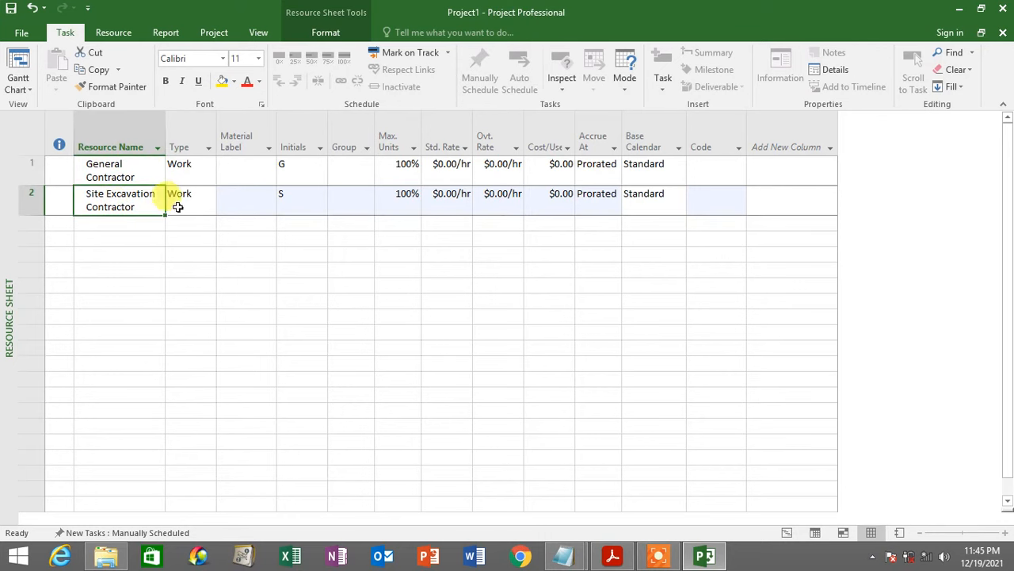
pyautogui.click(184, 203)
# Consult the Resources List in the PDF, and add Electrical Company as the third resource in the sheet.
pyautogui.click(609, 557)
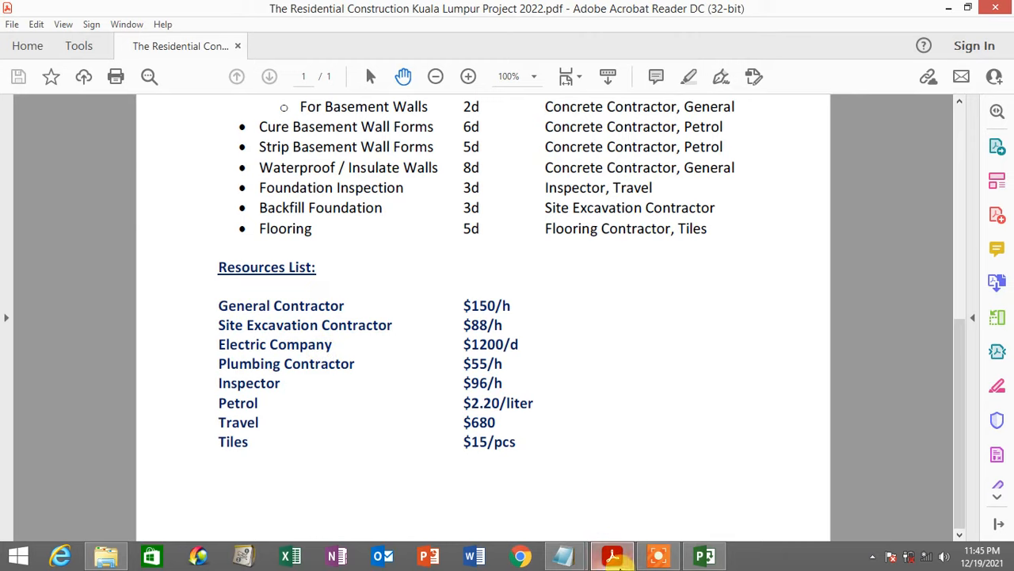
pyautogui.hotkey('alt', 'Tab')
pyautogui.click(139, 228)
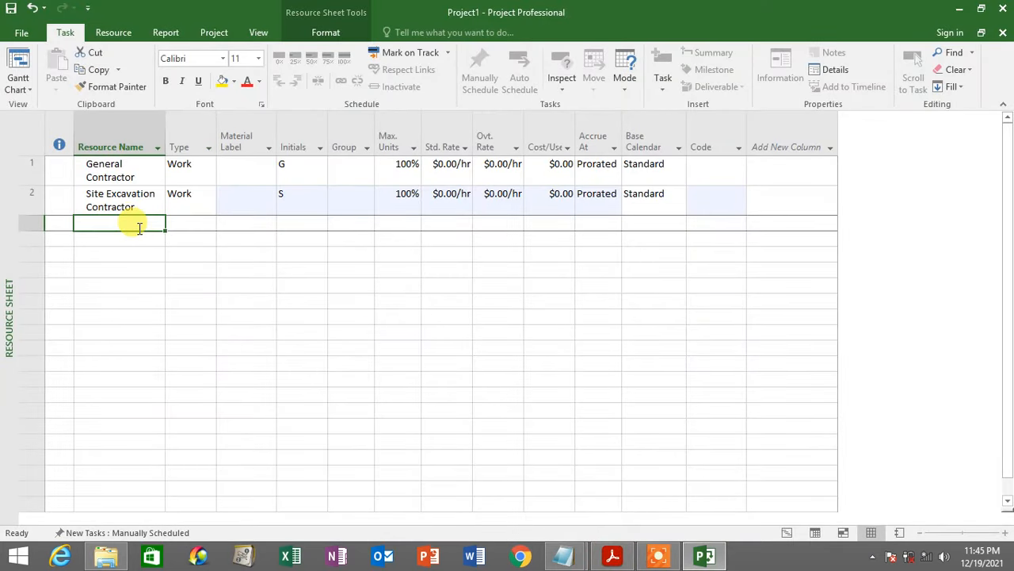
pyautogui.write('Electrical Company')
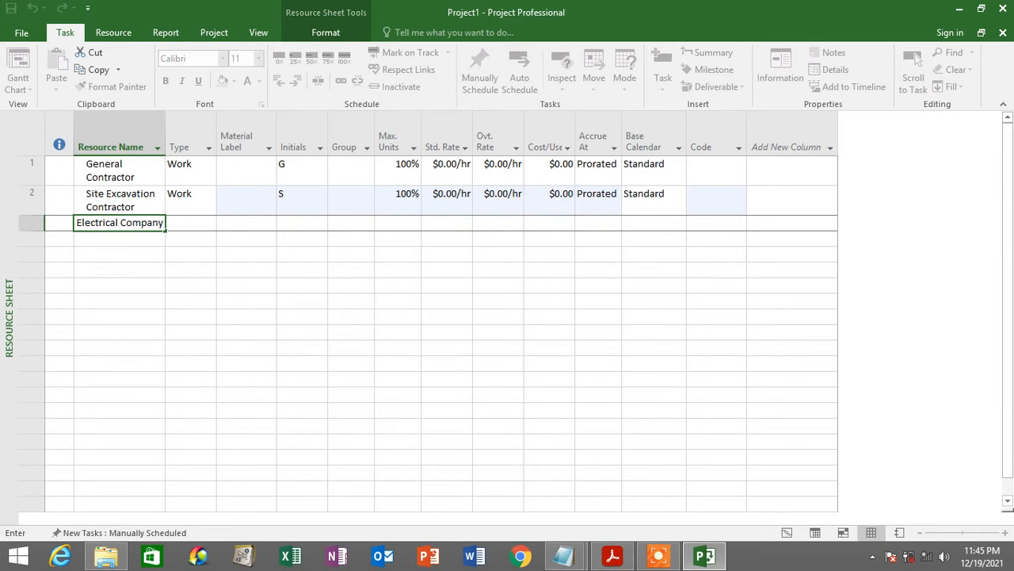
pyautogui.press('Return')
pyautogui.click(135, 224)
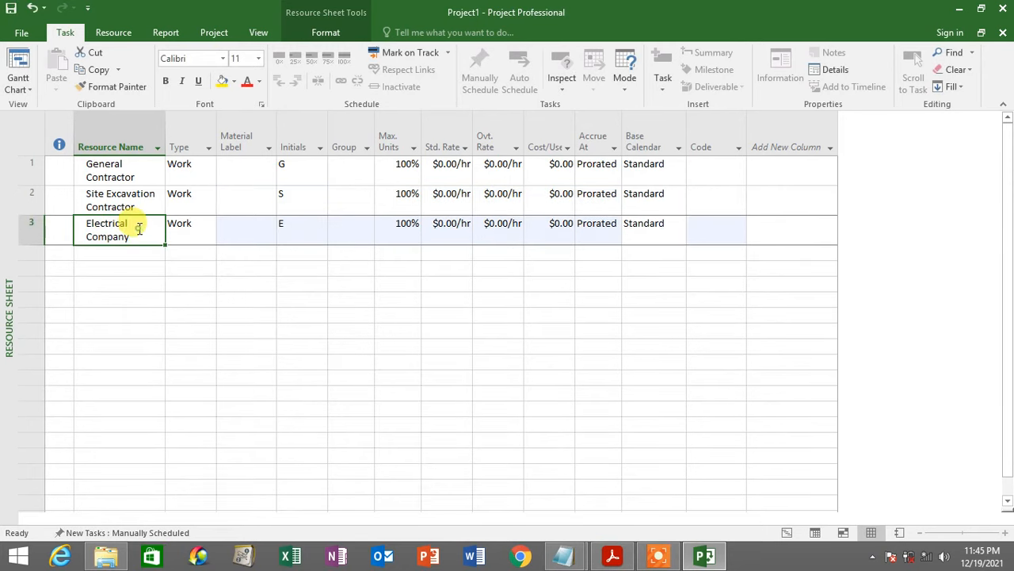
# Check the PDF's Resources List for the next entry, and add Plumbing Contractor as the fourth resource.
pyautogui.click(609, 560)
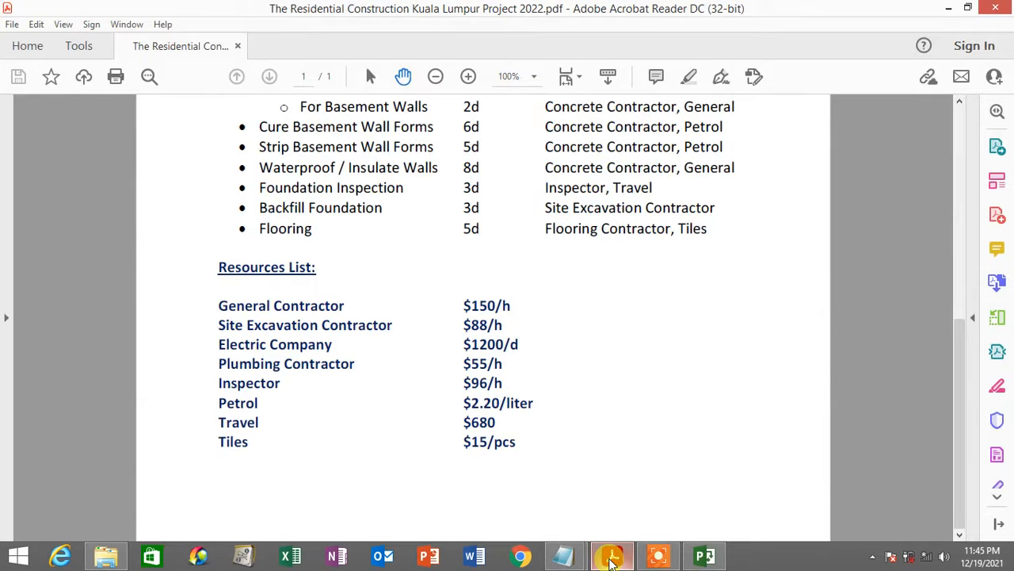
pyautogui.click(610, 560)
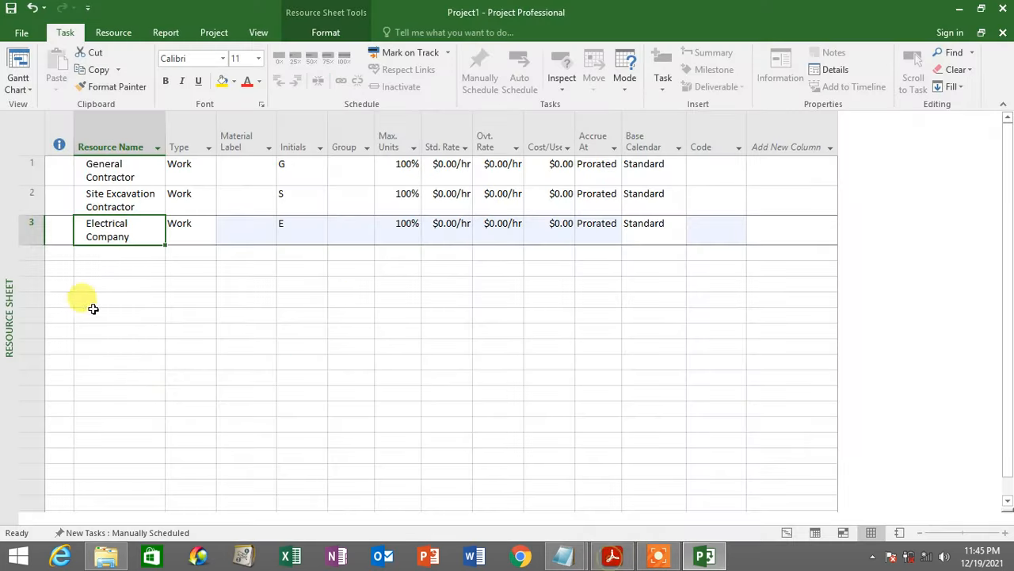
pyautogui.click(124, 254)
pyautogui.write('Plumbing Co')
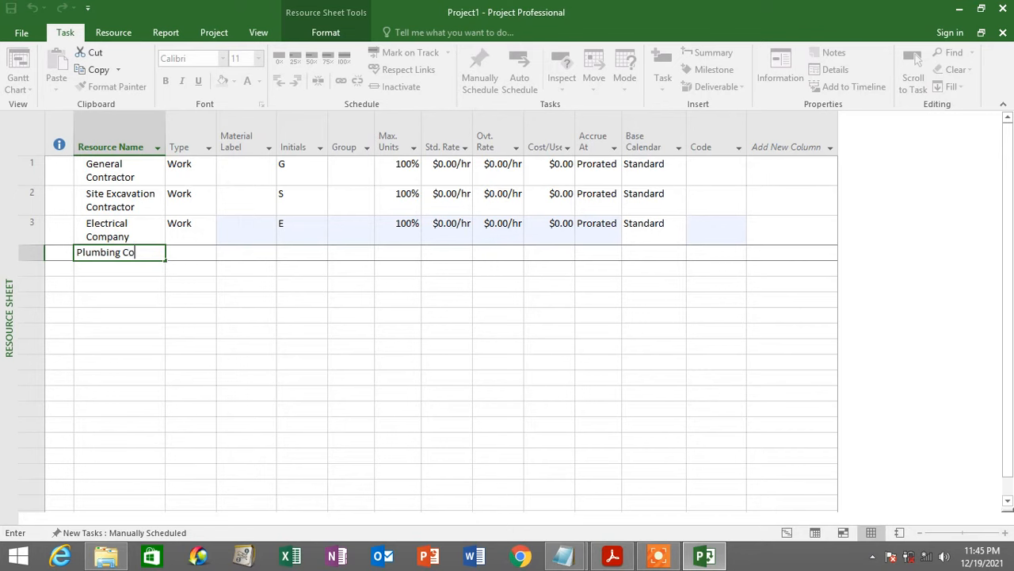
pyautogui.write('ntractor')
pyautogui.press('Return')
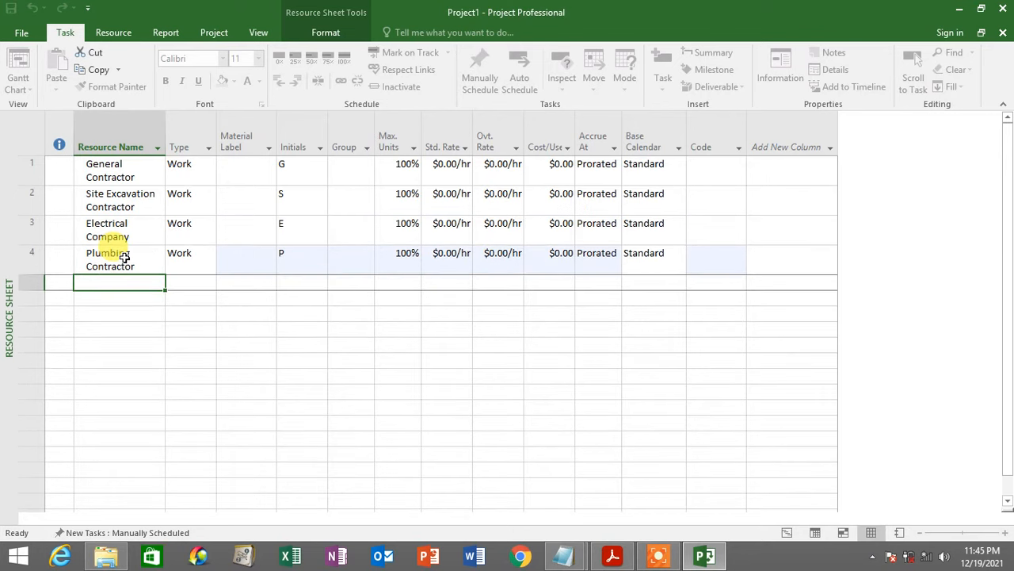
# Look up the remaining entries in the PDF's Resources List, and add Inspector as the fifth resource.
pyautogui.click(612, 556)
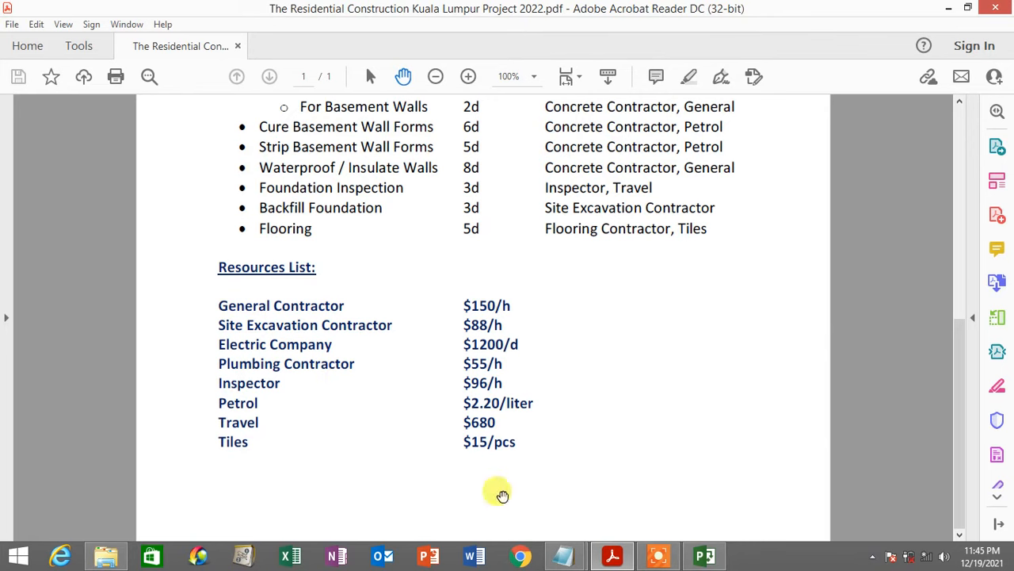
pyautogui.click(615, 559)
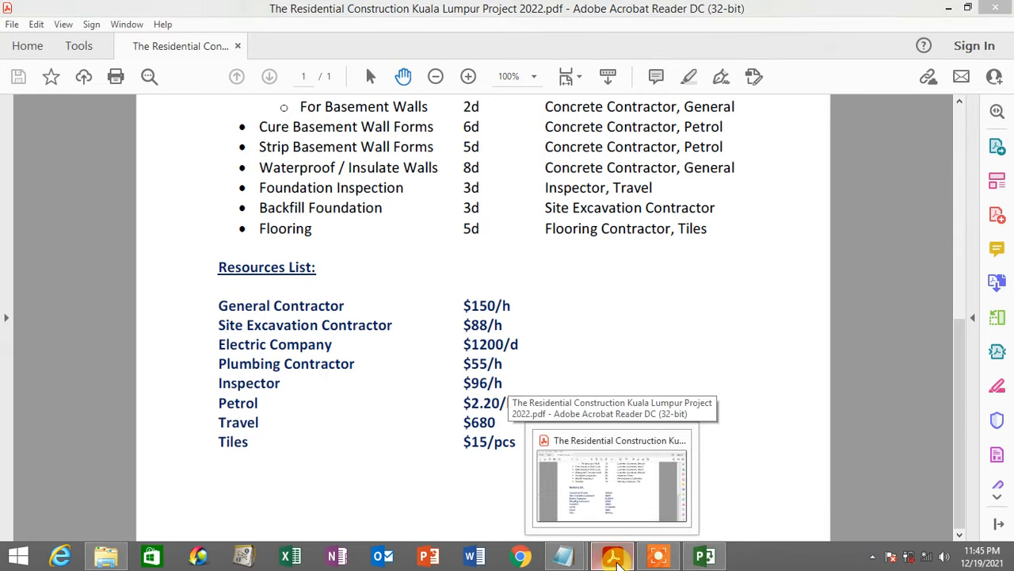
pyautogui.write('Ins')
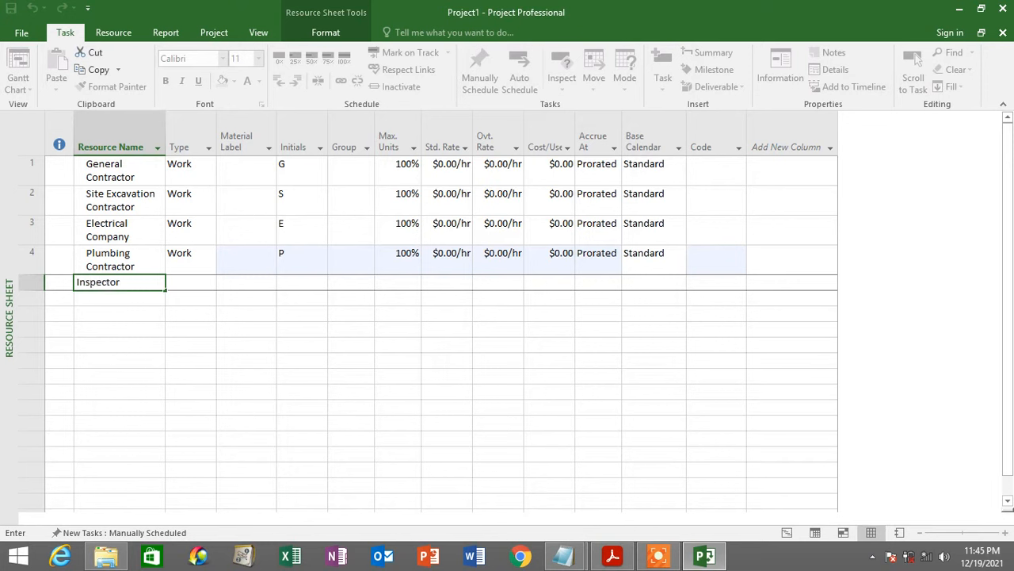
pyautogui.write('pector')
pyautogui.press('Return')
pyautogui.click(190, 283)
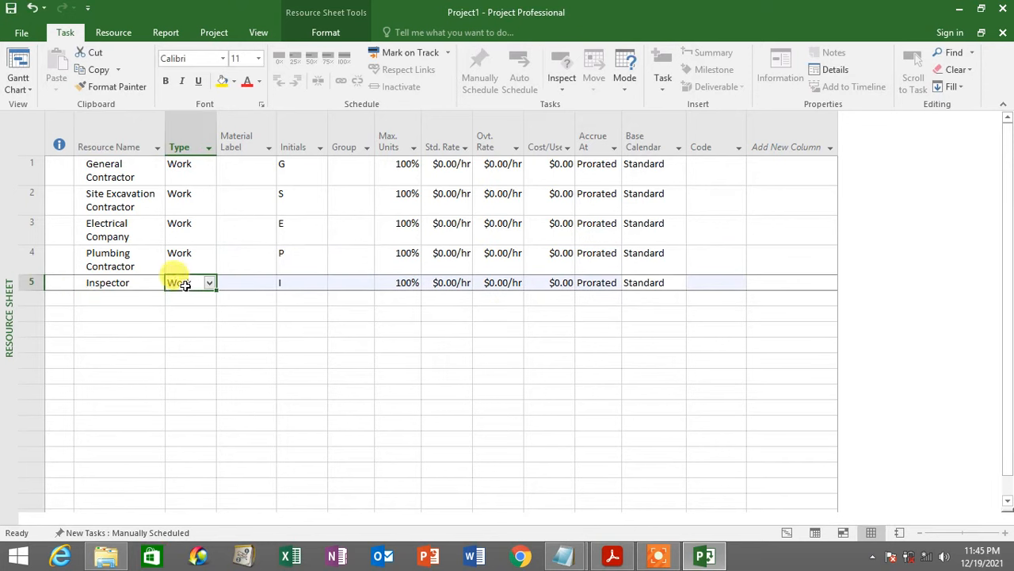
# Add Petrol as the sixth resource and set its type to Material.
pyautogui.click(85, 297)
pyautogui.write('Petrol')
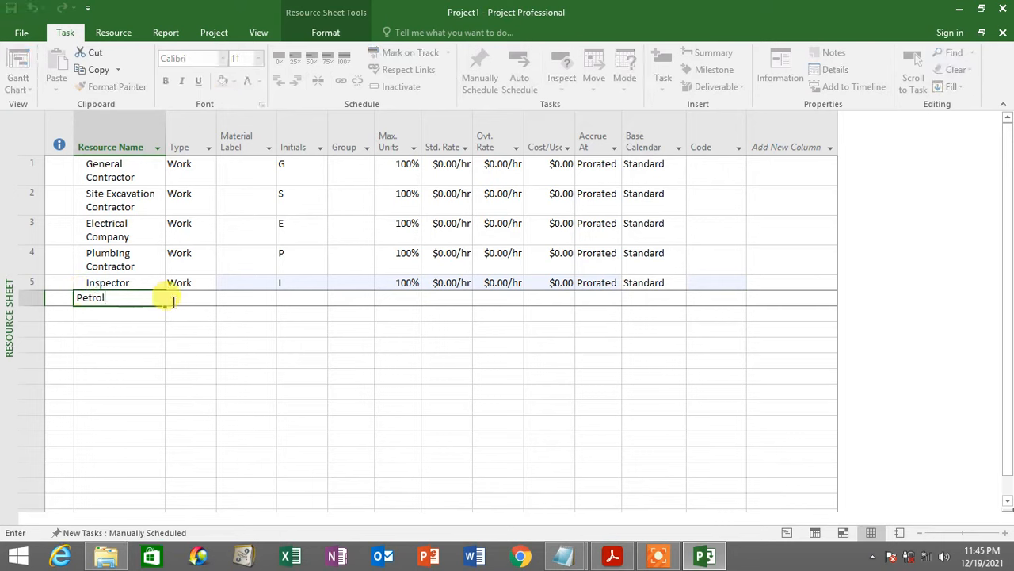
pyautogui.click(198, 298)
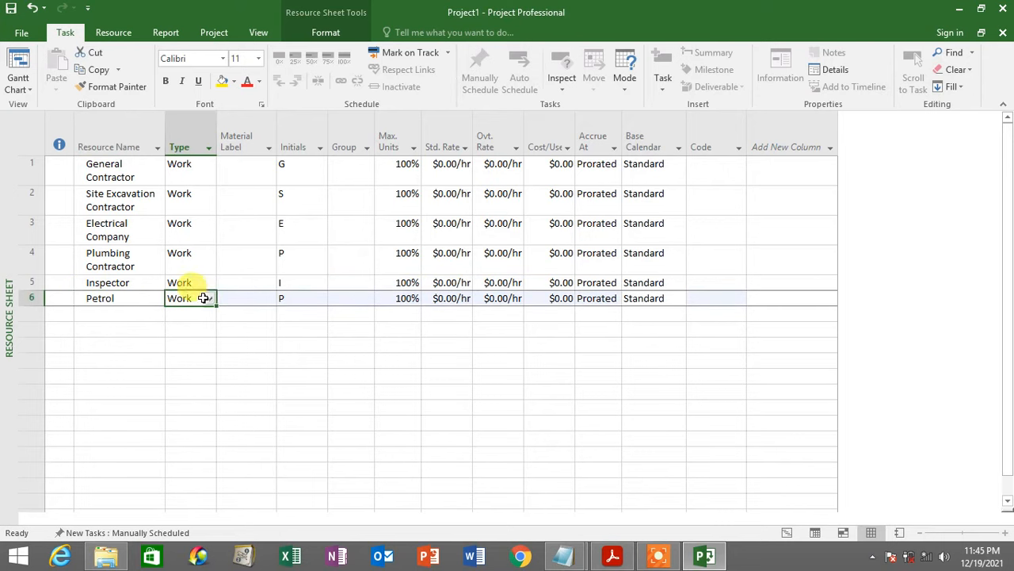
pyautogui.click(209, 298)
pyautogui.click(186, 323)
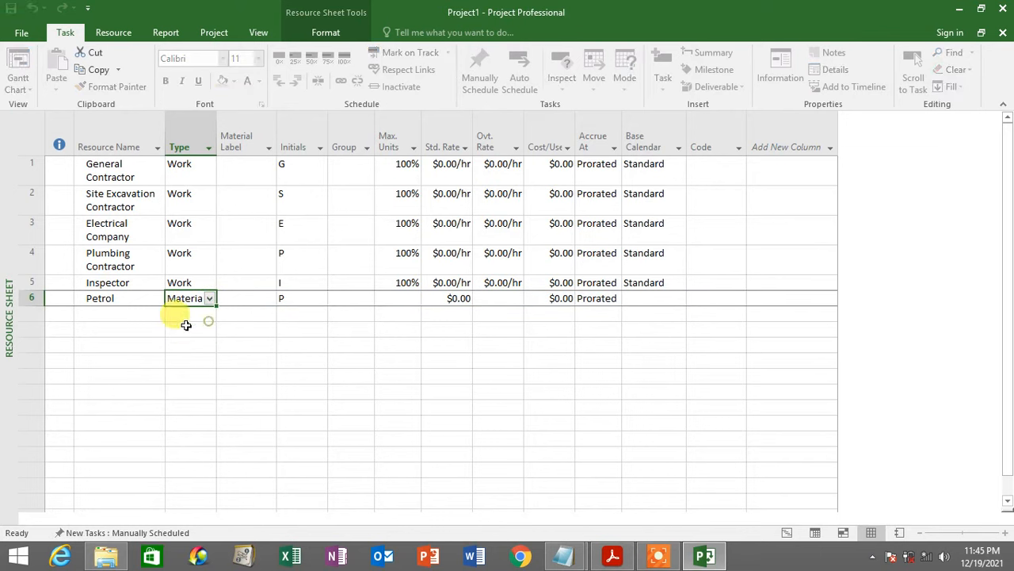
# Add Travel as the seventh resource and set its type to Cost.
pyautogui.click(136, 312)
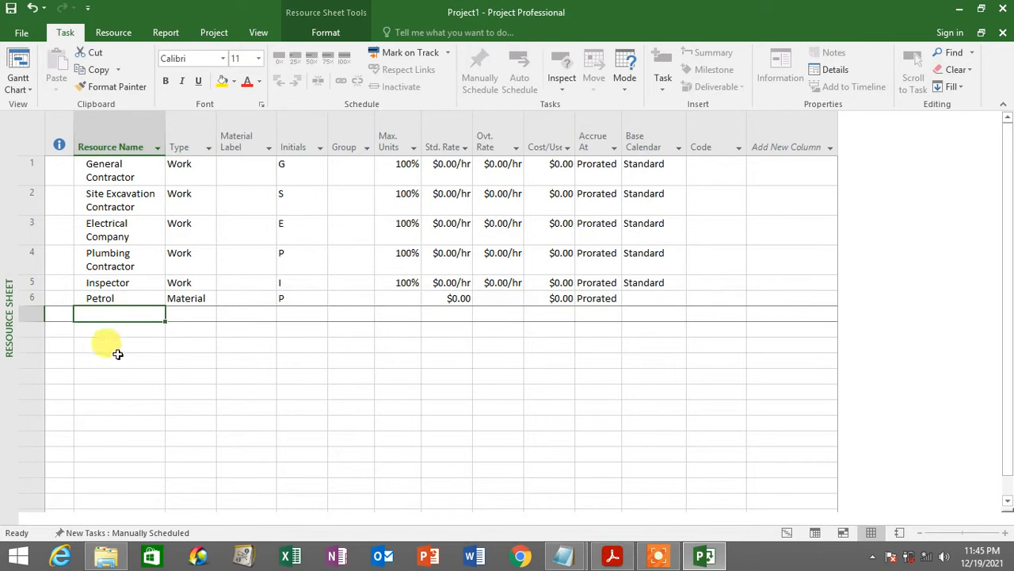
pyautogui.write('Travel')
pyautogui.press('Return')
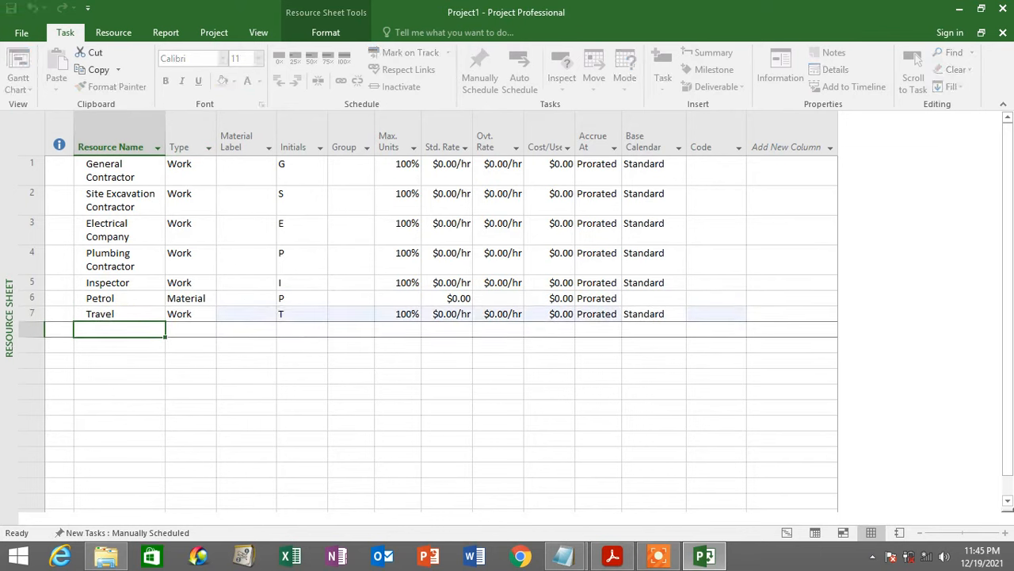
pyautogui.click(202, 316)
pyautogui.click(208, 314)
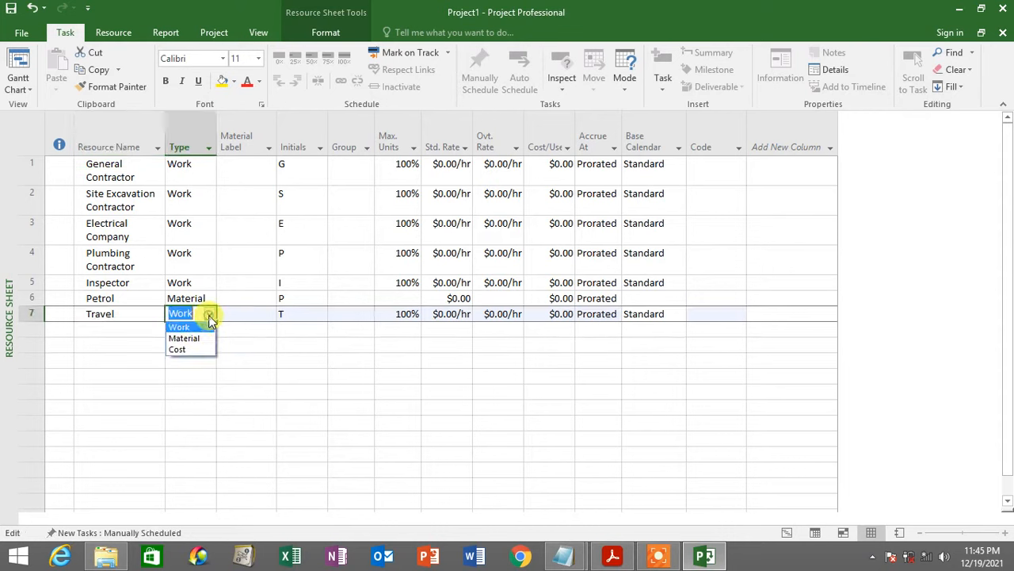
pyautogui.click(200, 349)
# Add Tiles as the eighth resource and set its type to Material.
pyautogui.click(133, 328)
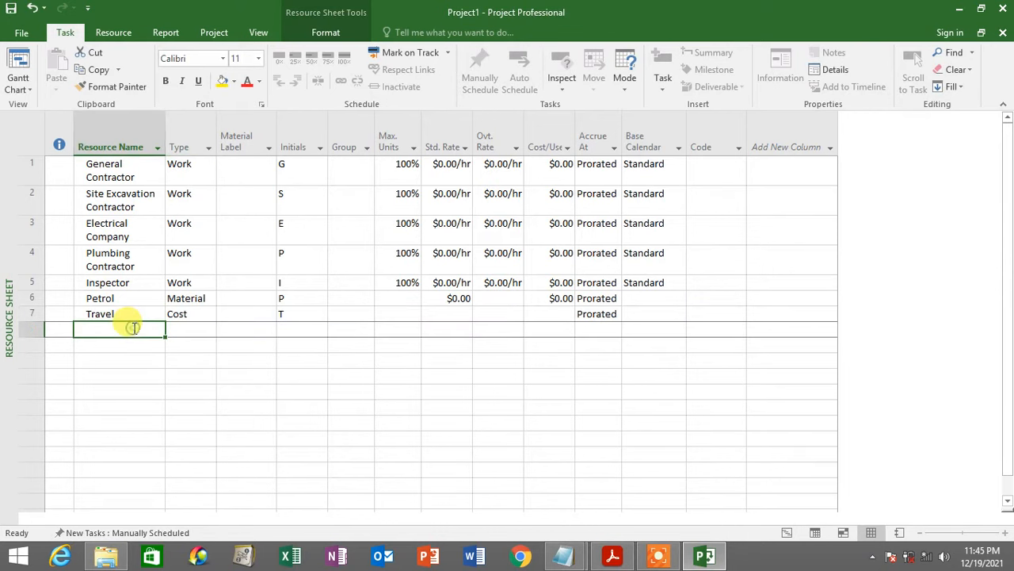
pyautogui.write('Tiles')
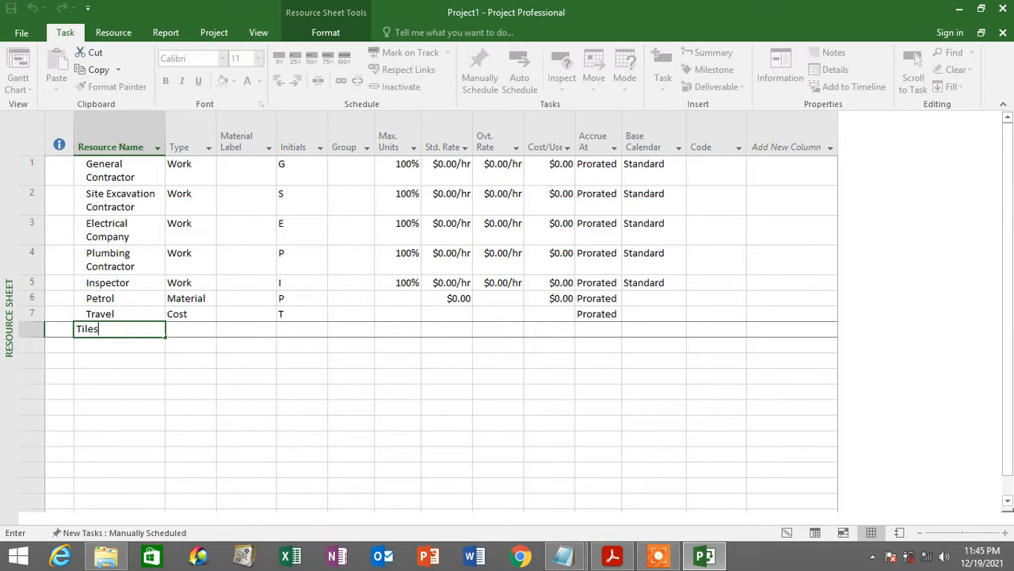
pyautogui.press('Return')
pyautogui.click(184, 331)
pyautogui.click(207, 330)
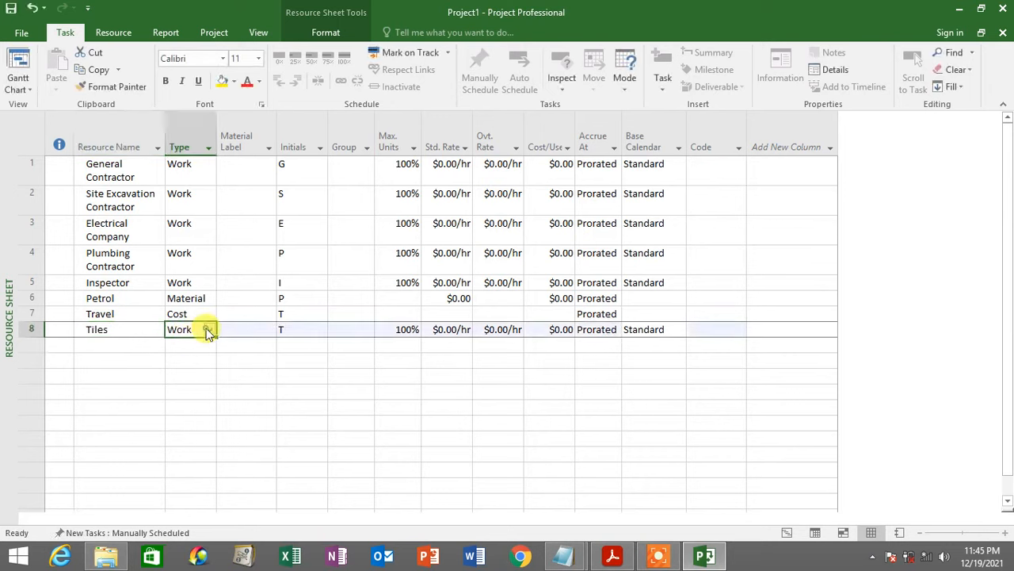
pyautogui.click(211, 332)
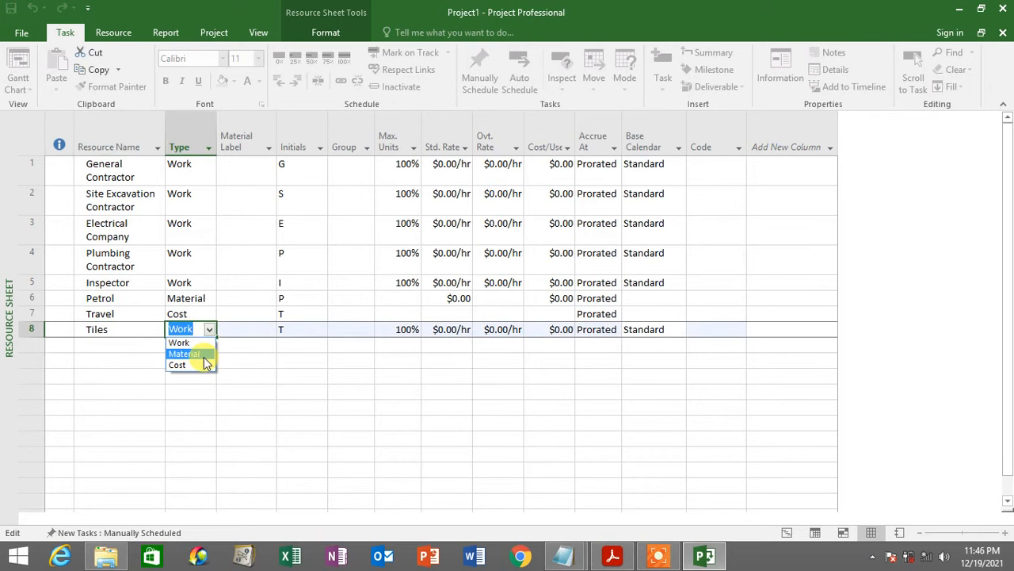
pyautogui.click(202, 354)
# Enter the material labels for the two material resources: liter for Petrol and pcs for Tiles.
pyautogui.click(252, 298)
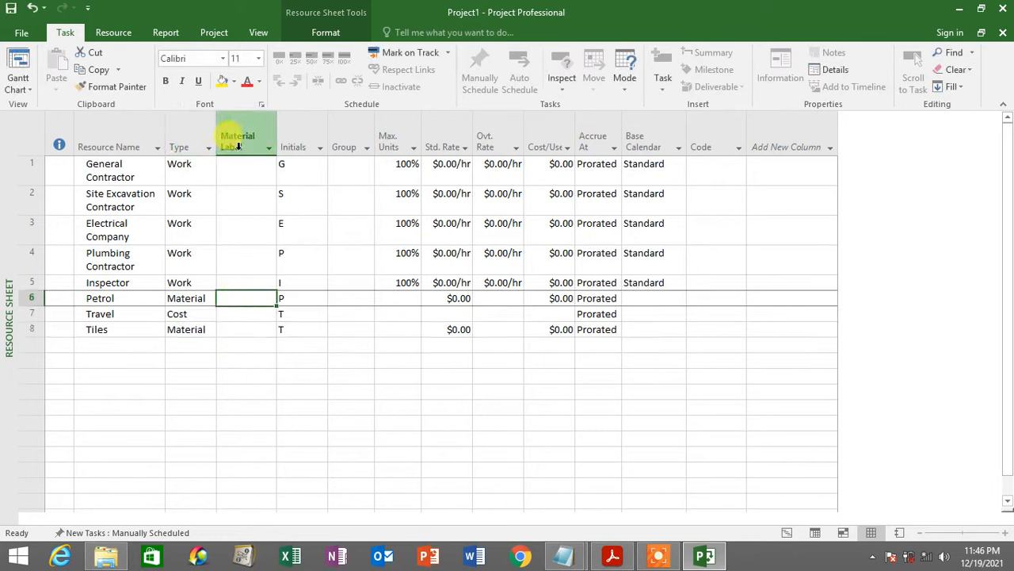
pyautogui.click(22, 299)
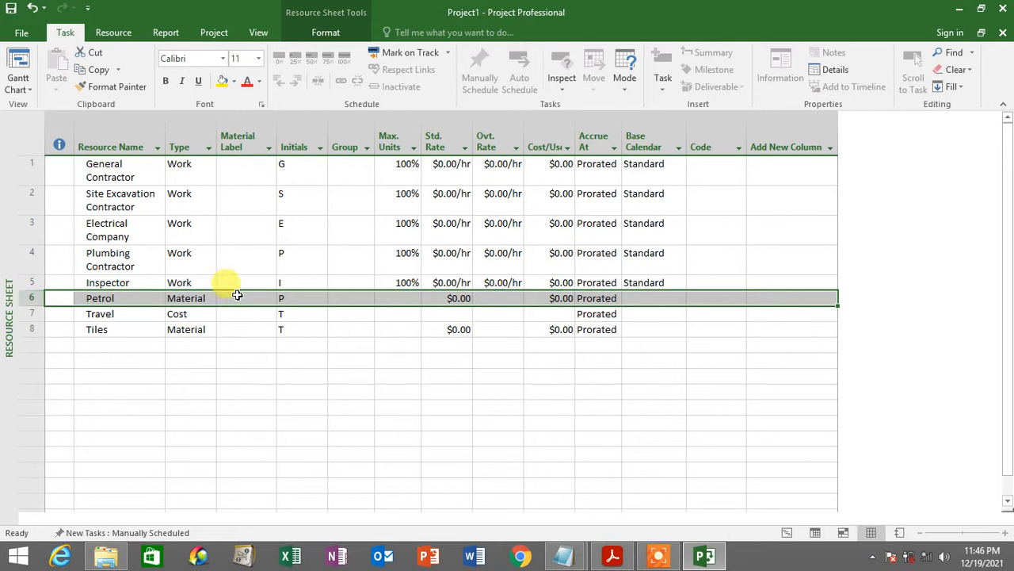
pyautogui.click(79, 298)
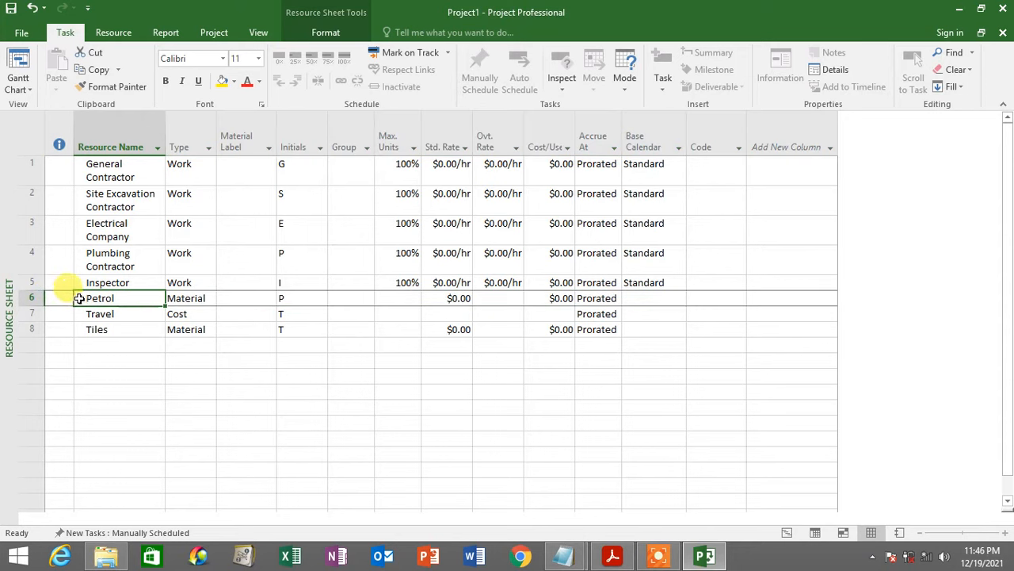
pyautogui.click(254, 297)
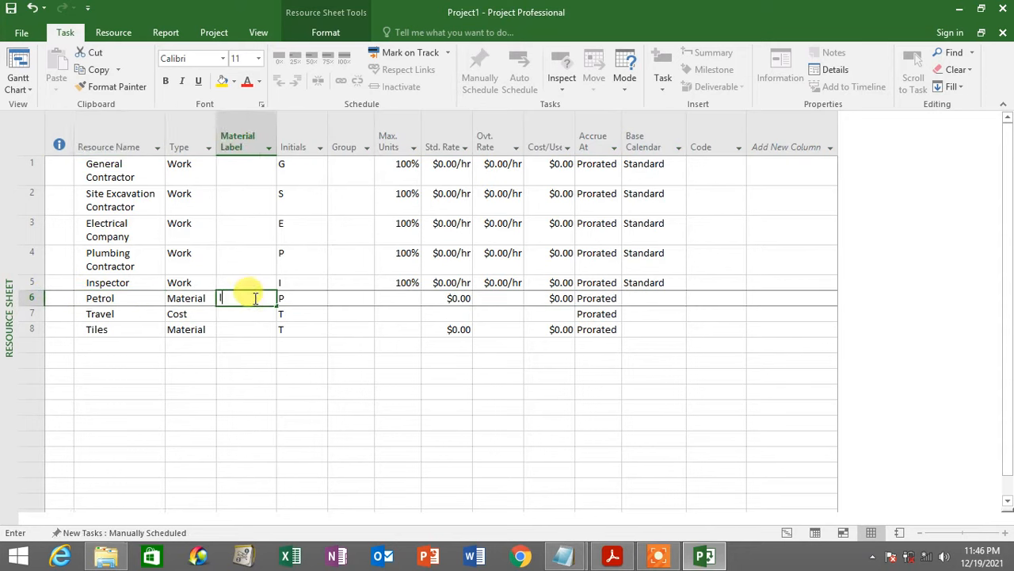
pyautogui.write('li')
pyautogui.press('Return')
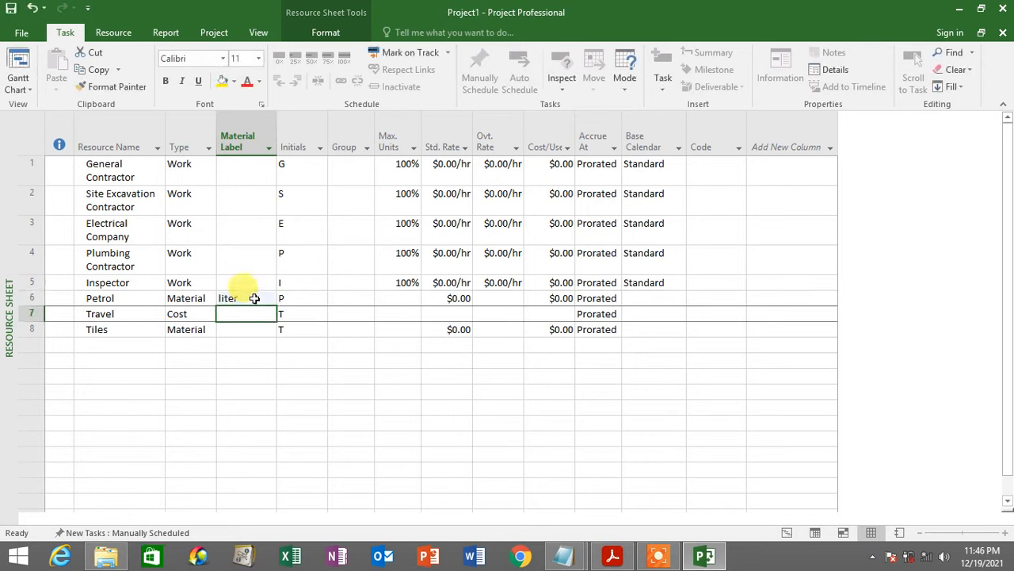
pyautogui.press('Return')
pyautogui.write('pcs')
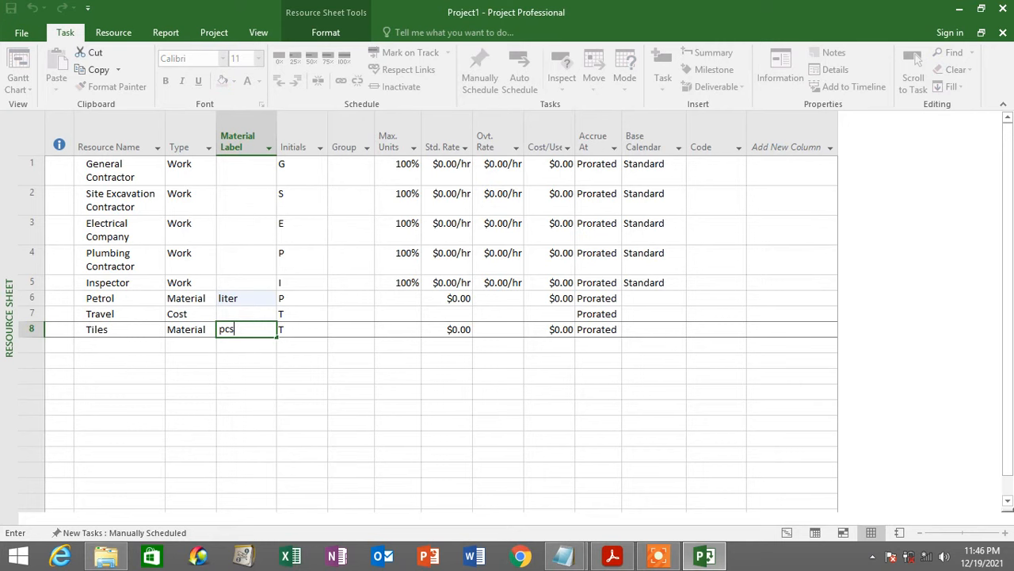
pyautogui.press('Return')
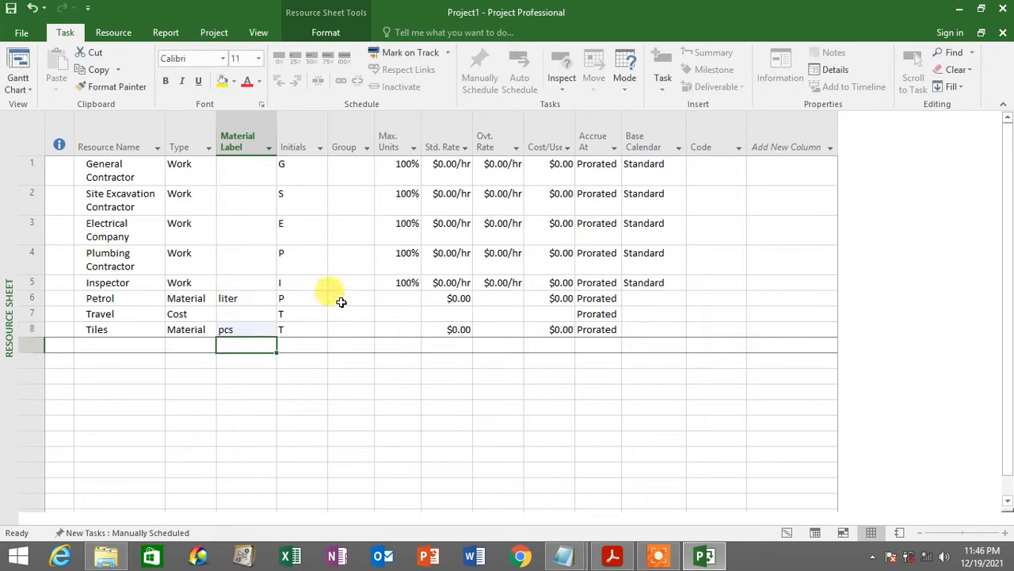
# Examine the maximum units of the five work resources, from General Contractor down to Inspector.
pyautogui.click(432, 327)
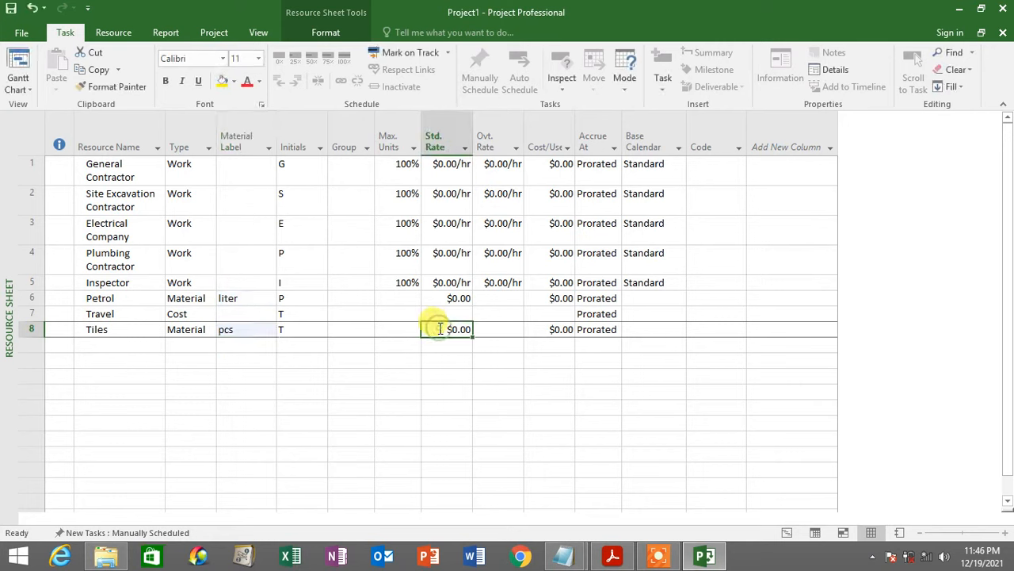
pyautogui.click(390, 167)
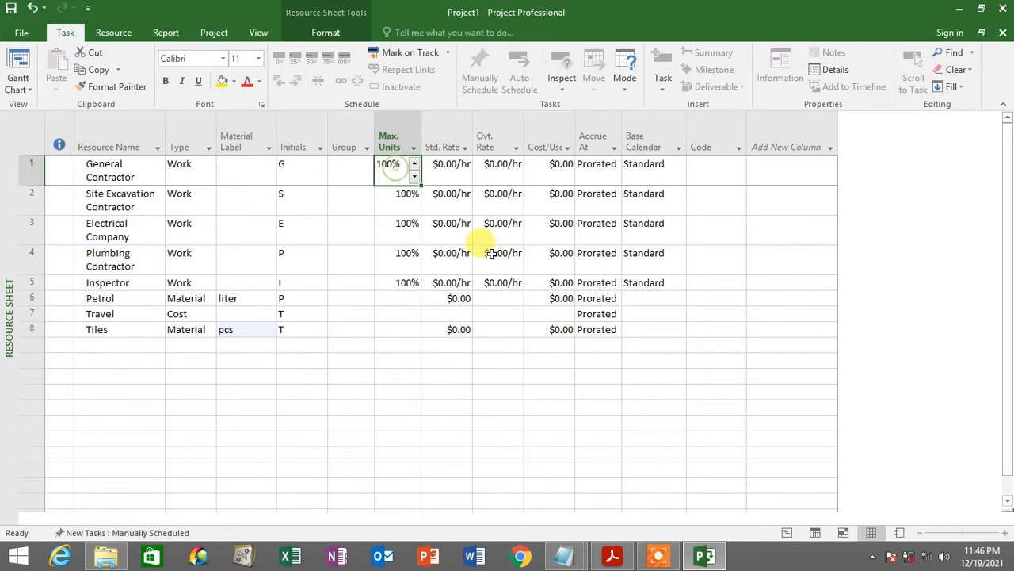
pyautogui.click(394, 203)
pyautogui.click(396, 171)
pyautogui.click(390, 196)
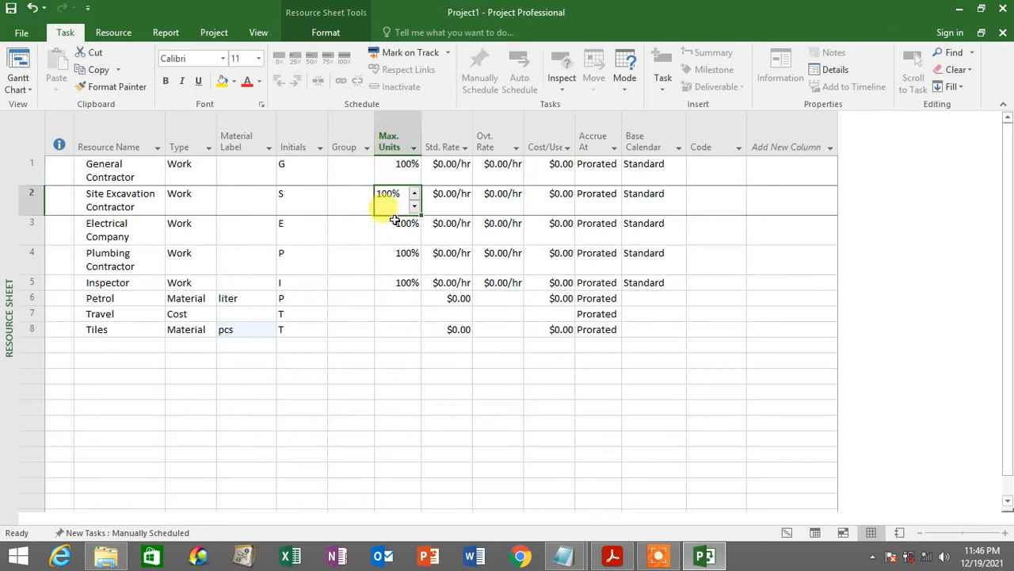
pyautogui.click(395, 172)
pyautogui.click(392, 198)
pyautogui.click(394, 230)
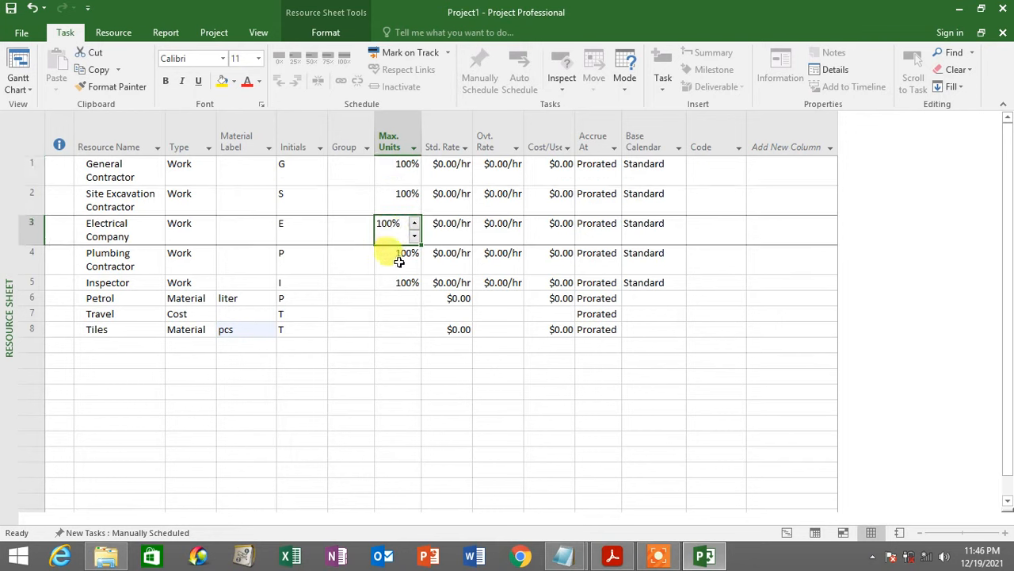
pyautogui.click(394, 266)
pyautogui.click(400, 282)
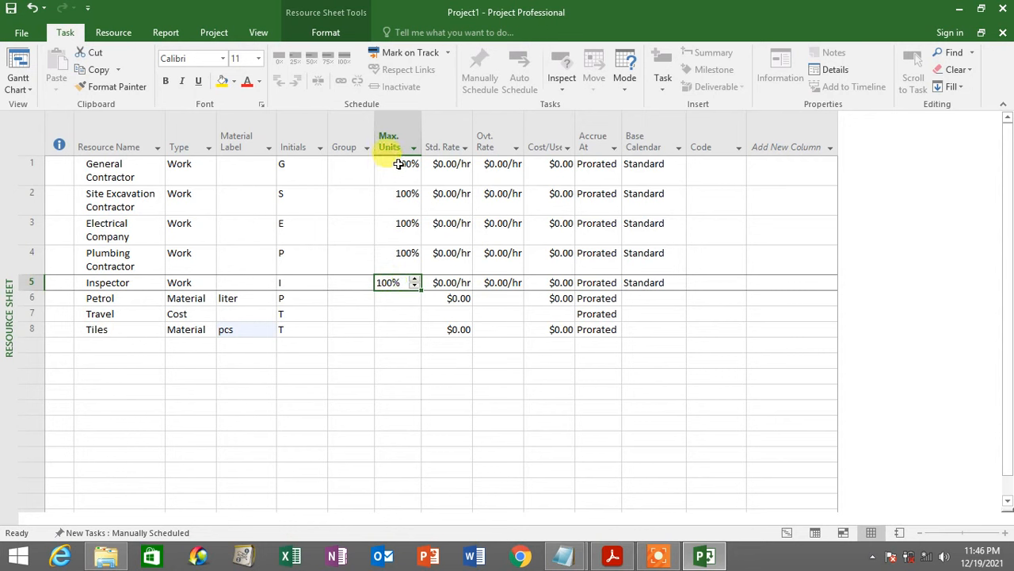
pyautogui.click(399, 164)
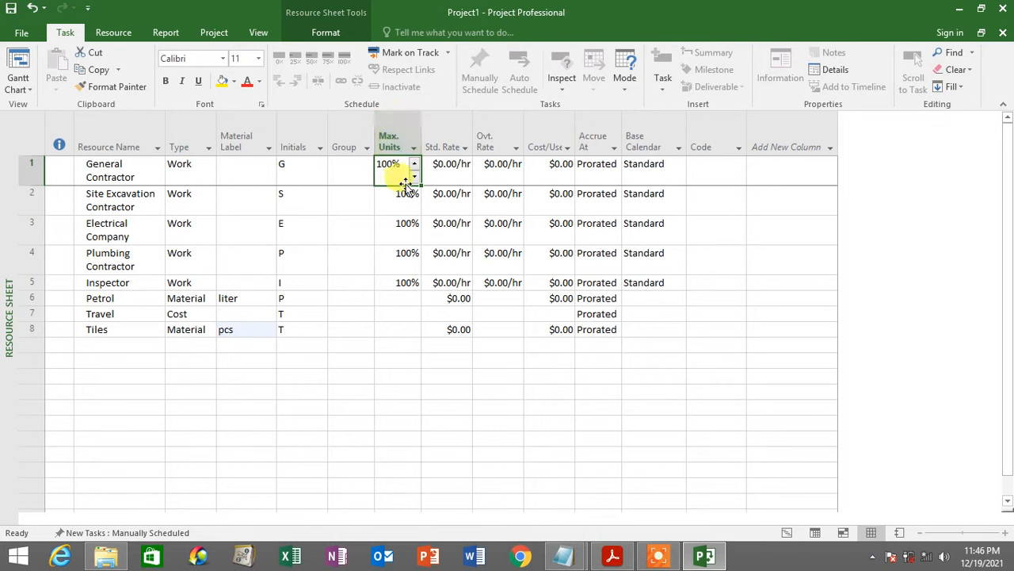
pyautogui.click(103, 168)
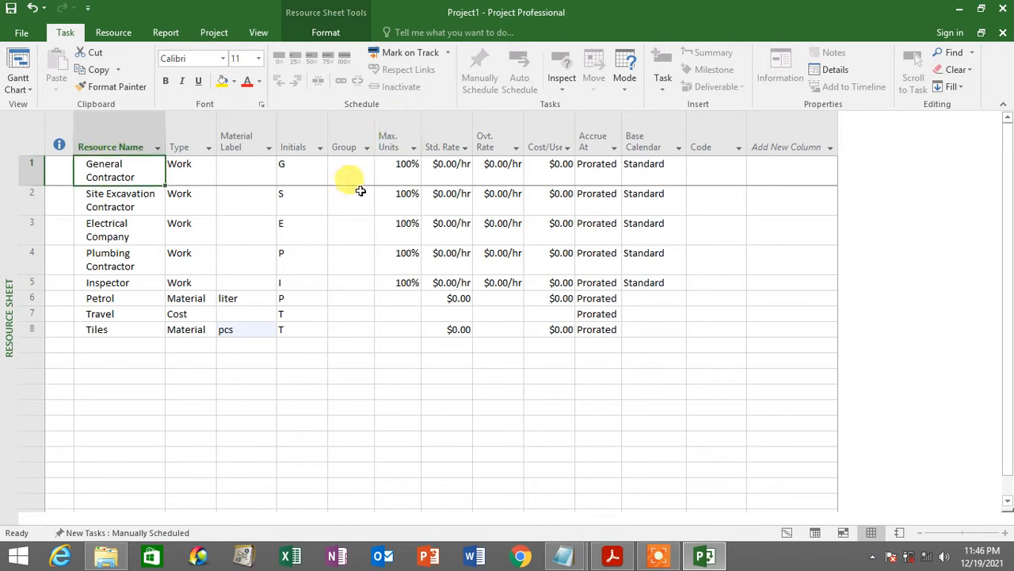
pyautogui.click(401, 168)
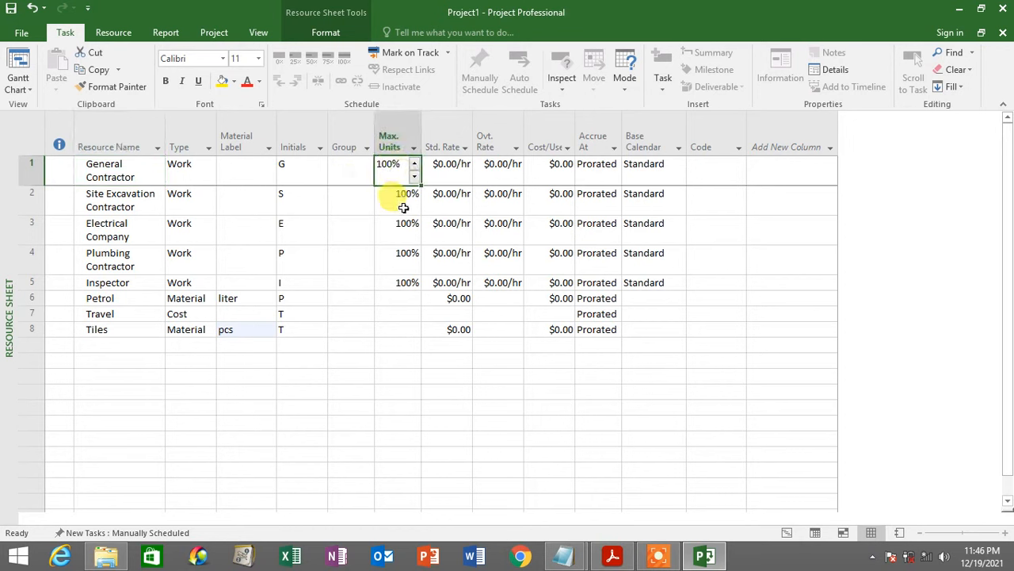
pyautogui.click(402, 204)
pyautogui.click(402, 227)
pyautogui.click(401, 260)
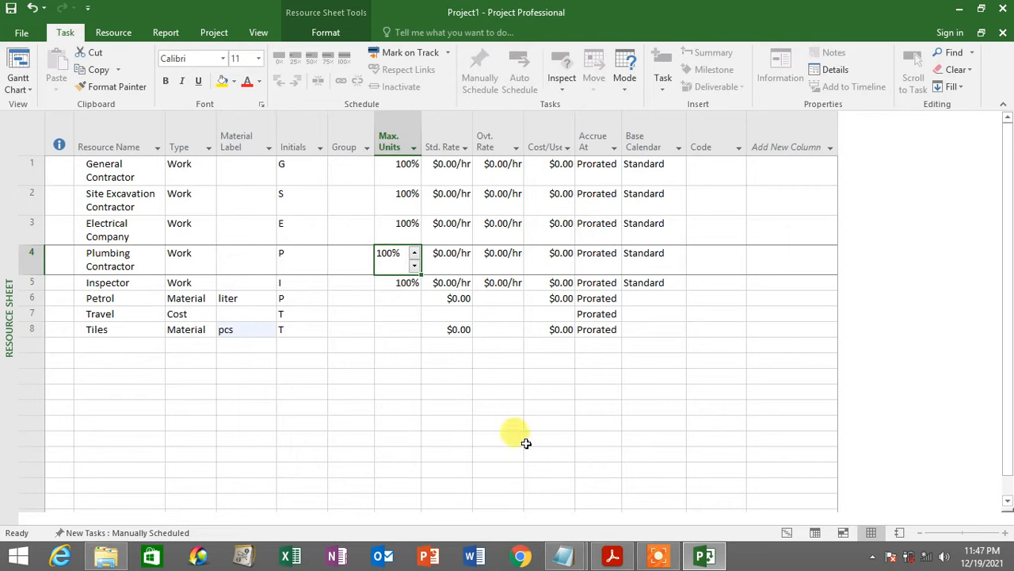
# Check the PDF's resources list and set the General Contractor's standard rate to 150/h in the resource sheet.
pyautogui.click(611, 555)
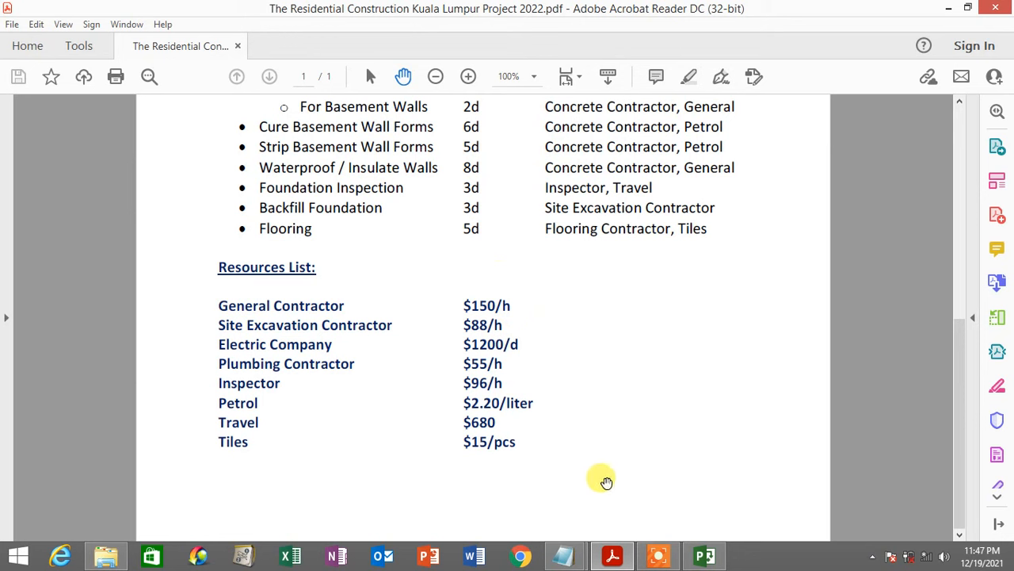
pyautogui.click(611, 554)
pyautogui.click(457, 174)
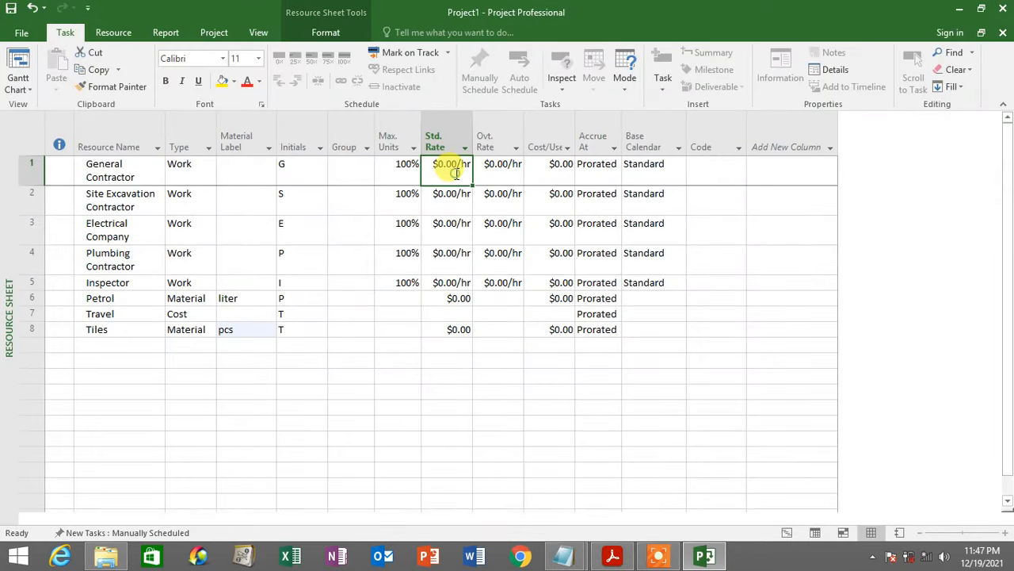
pyautogui.write('150/h')
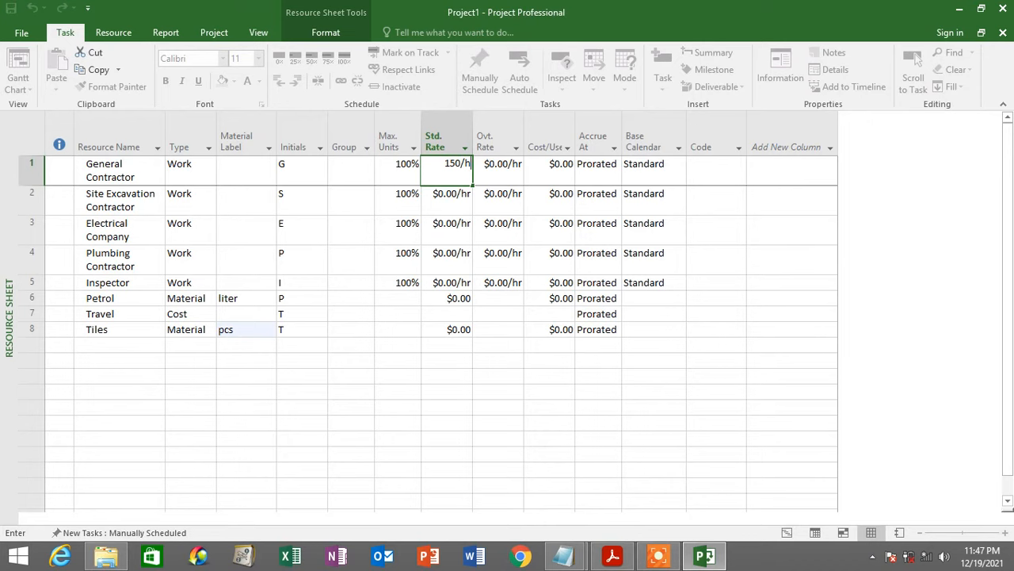
pyautogui.press('Return')
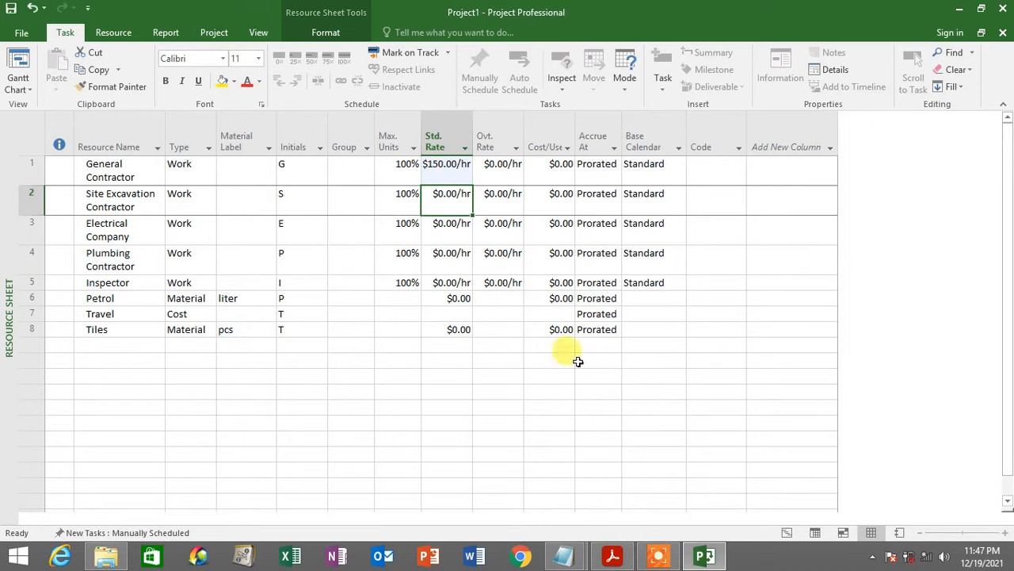
# Look up the Site Excavation Contractor's rate in the PDF and set its standard rate to $88.00/hr.
pyautogui.click(615, 558)
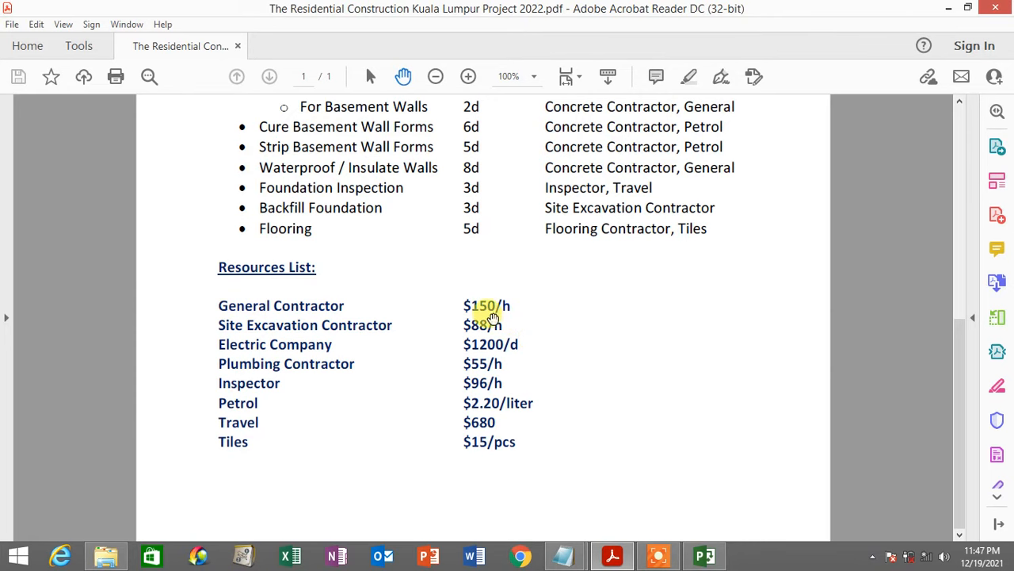
pyautogui.click(613, 555)
pyautogui.write('8')
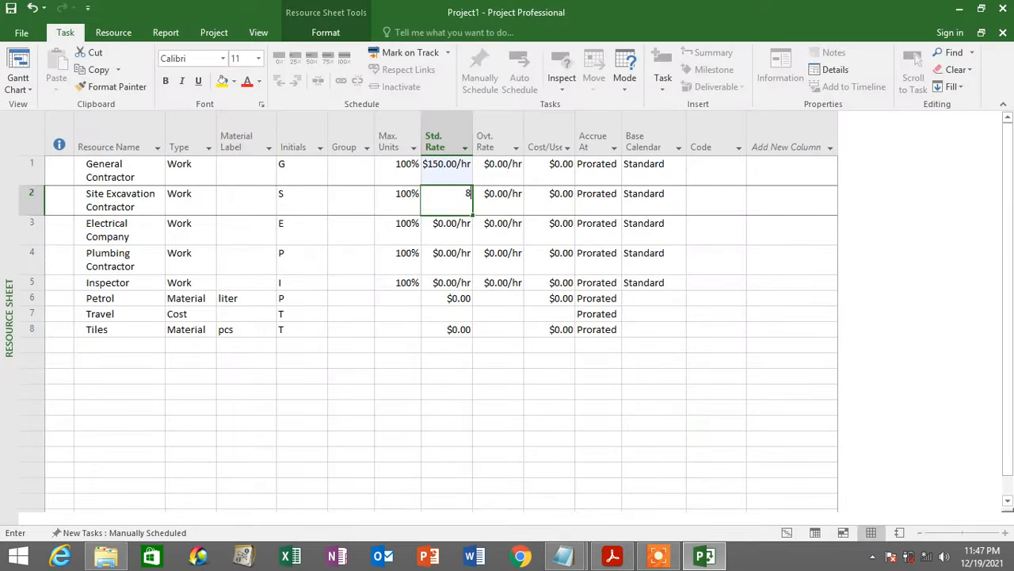
pyautogui.write('8.00/hr')
pyautogui.press('Return')
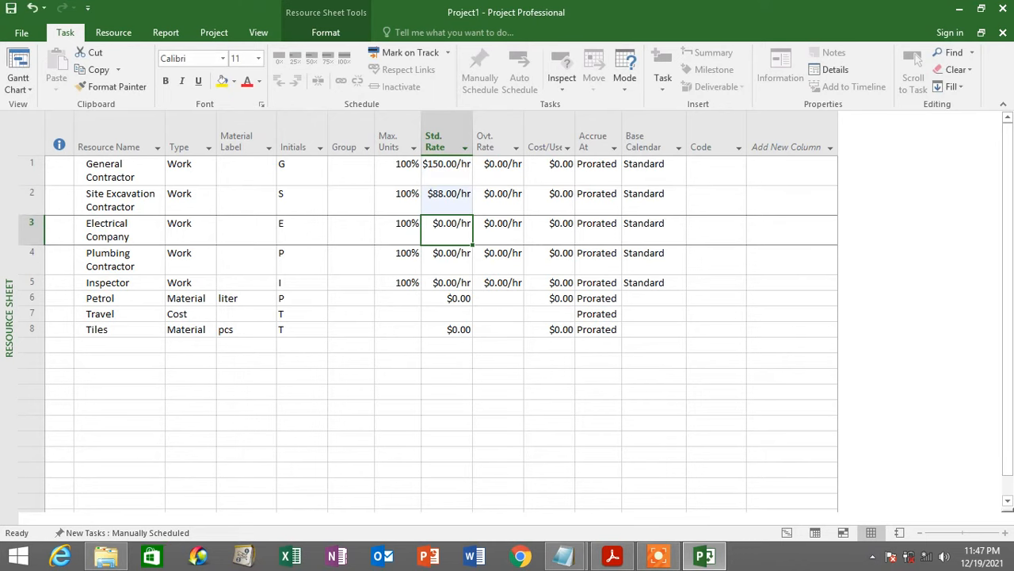
# Look up the Electric Company's rate in the resources list of the project PDF in Acrobat Reader.
pyautogui.click(612, 556)
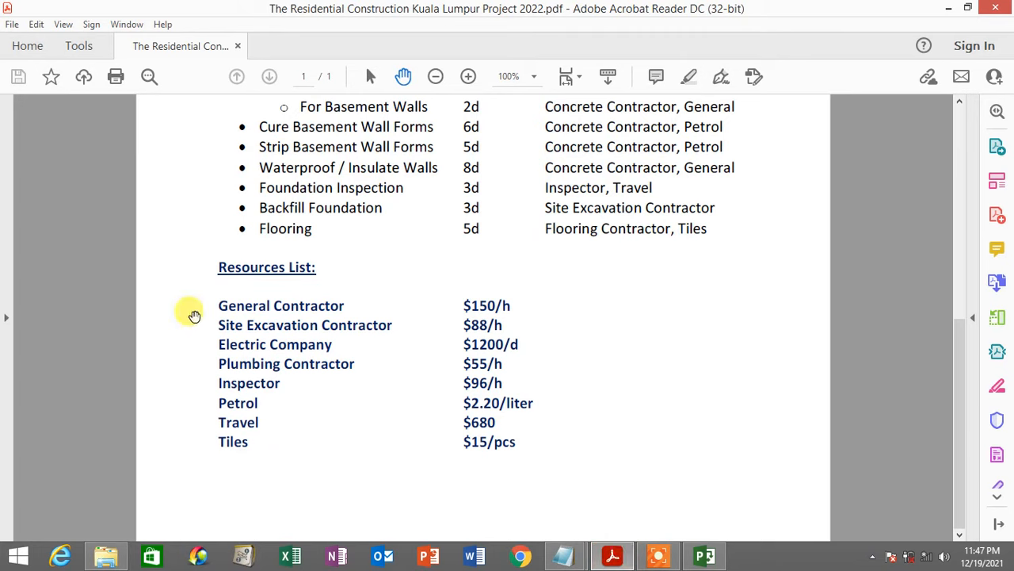
pyautogui.click(615, 558)
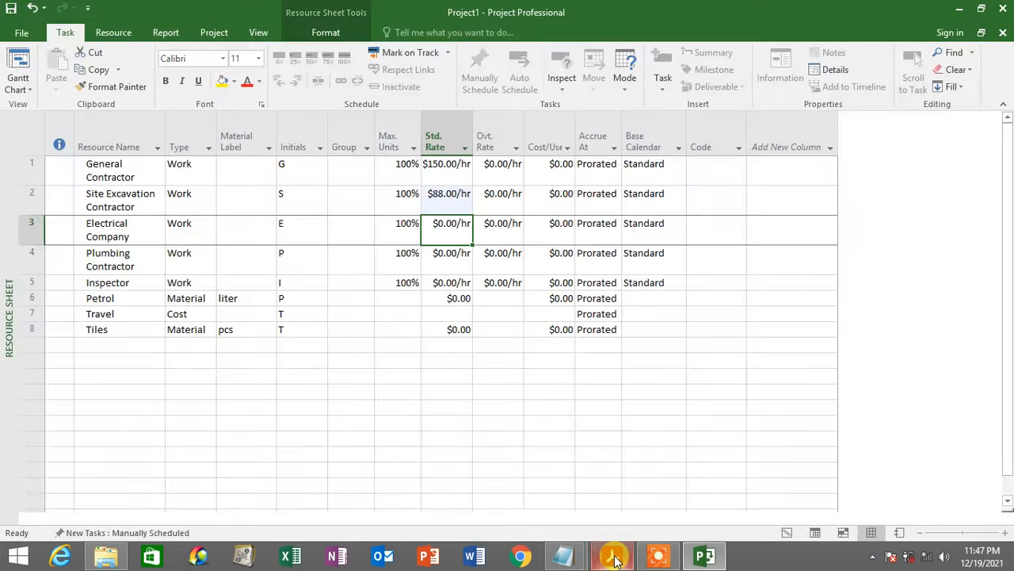
pyautogui.click(615, 559)
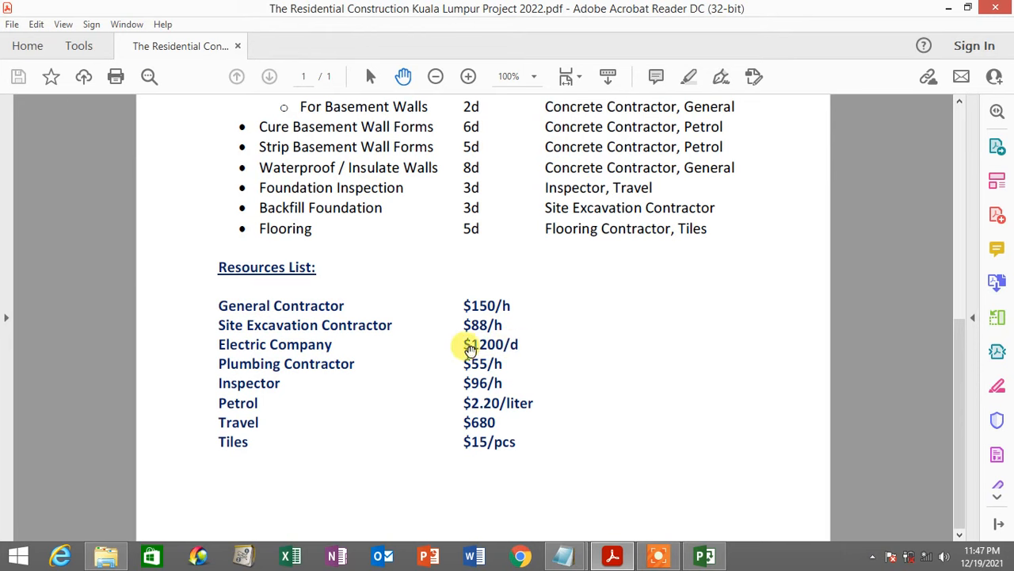
# Switch to Project, set the Electrical Company's standard rate to 1200/d, and widen the Std. Rate column to fit.
pyautogui.click(613, 558)
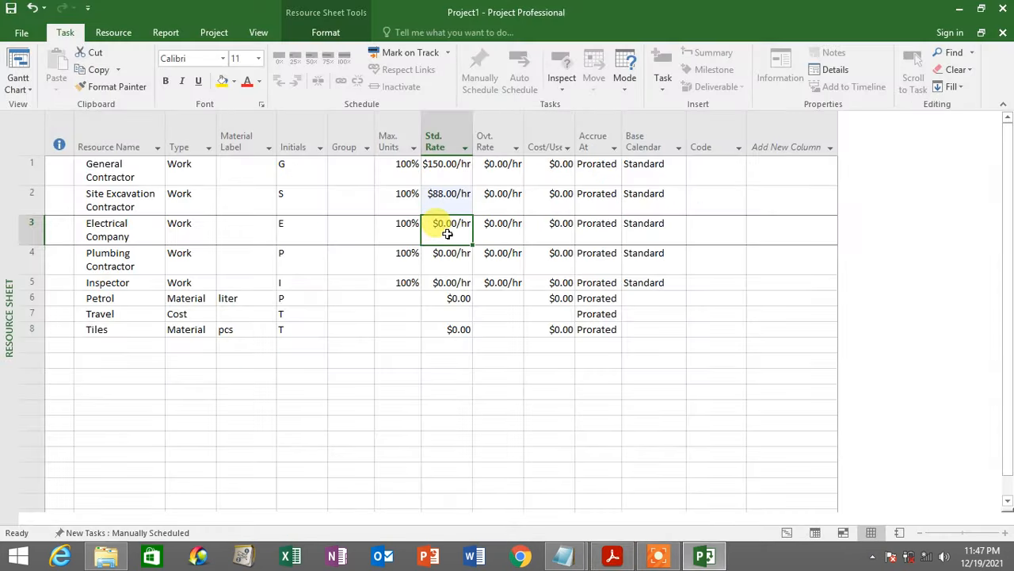
pyautogui.write('1200')
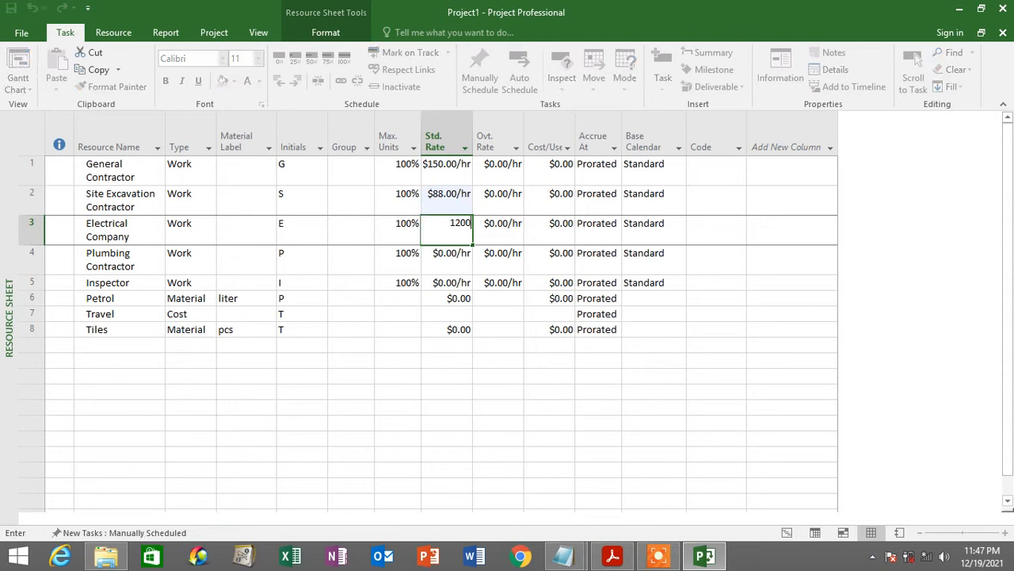
pyautogui.write('/d')
pyautogui.press('Return')
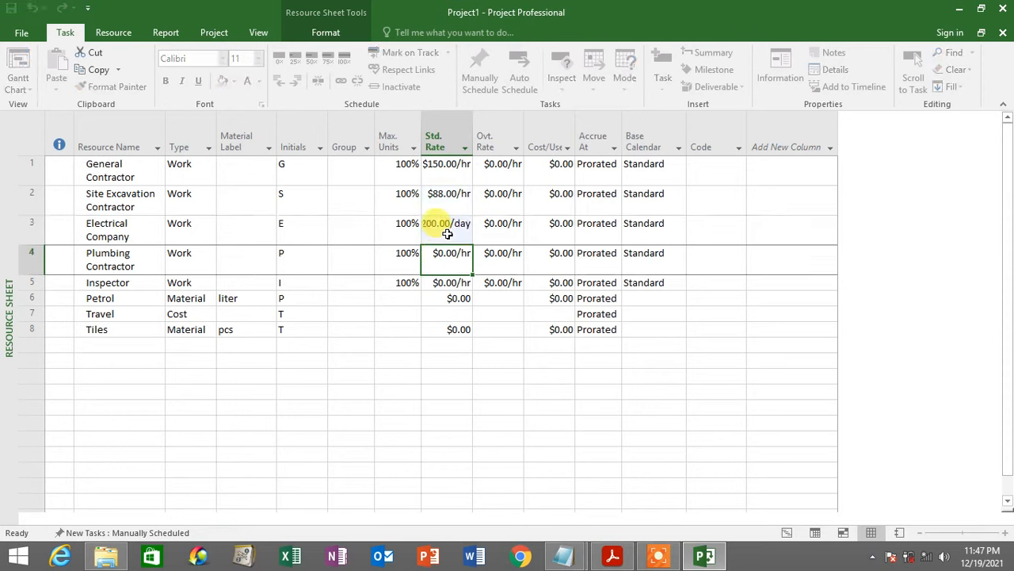
pyautogui.click(431, 225)
pyautogui.moveTo(472, 130); pyautogui.dragTo(493, 131)
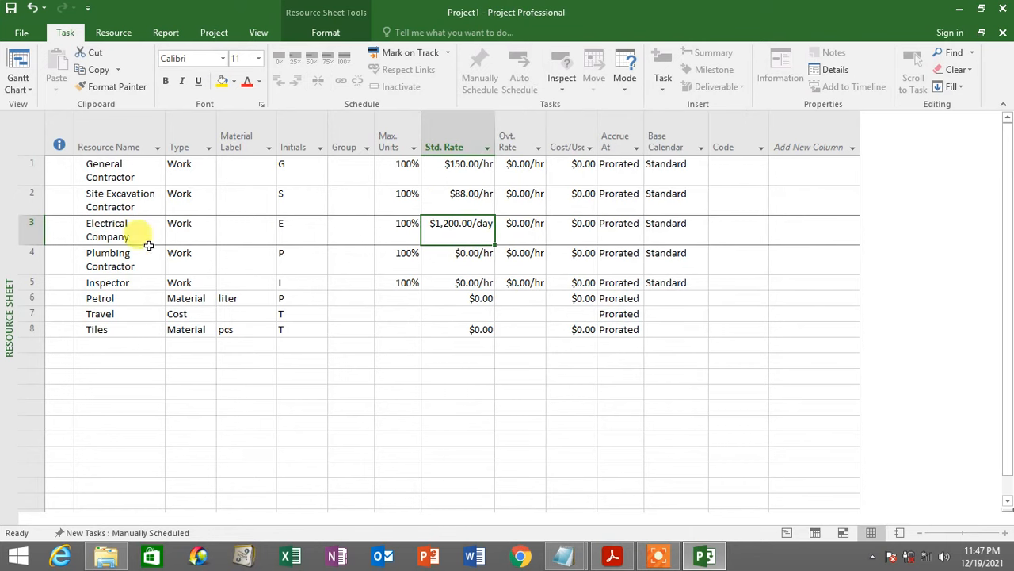
# Clear the Electrical Company's standard rate.
pyautogui.click(24, 228)
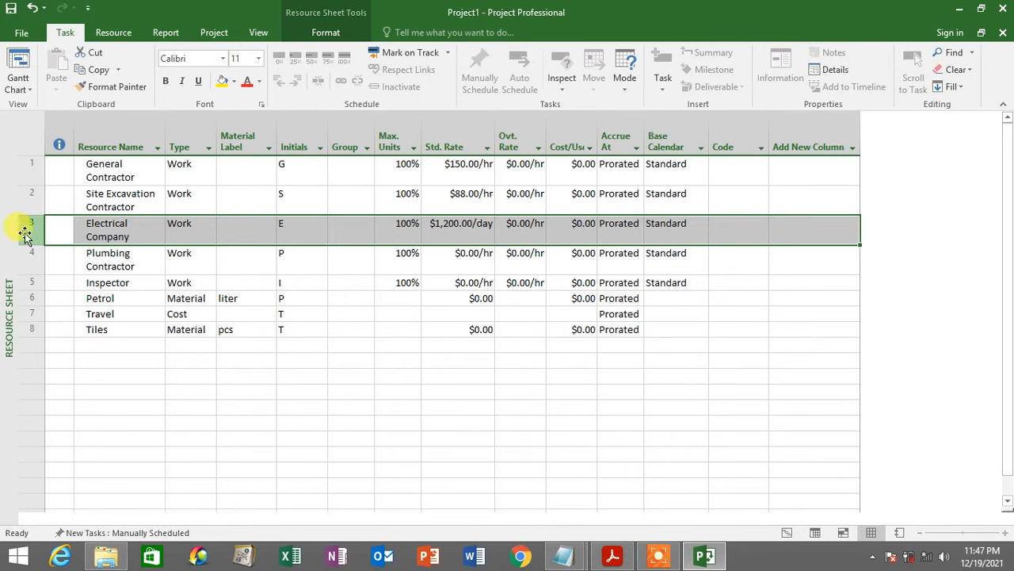
pyautogui.click(457, 226)
pyautogui.press('Delete')
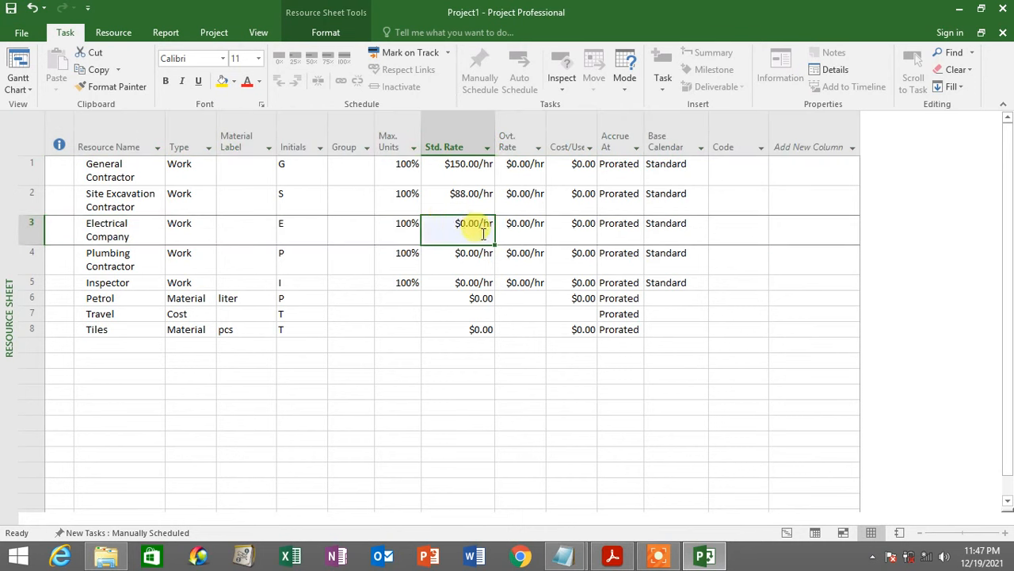
# Set the Electrical Company's cost accrual to End and its cost per use to $1,200.
pyautogui.click(629, 236)
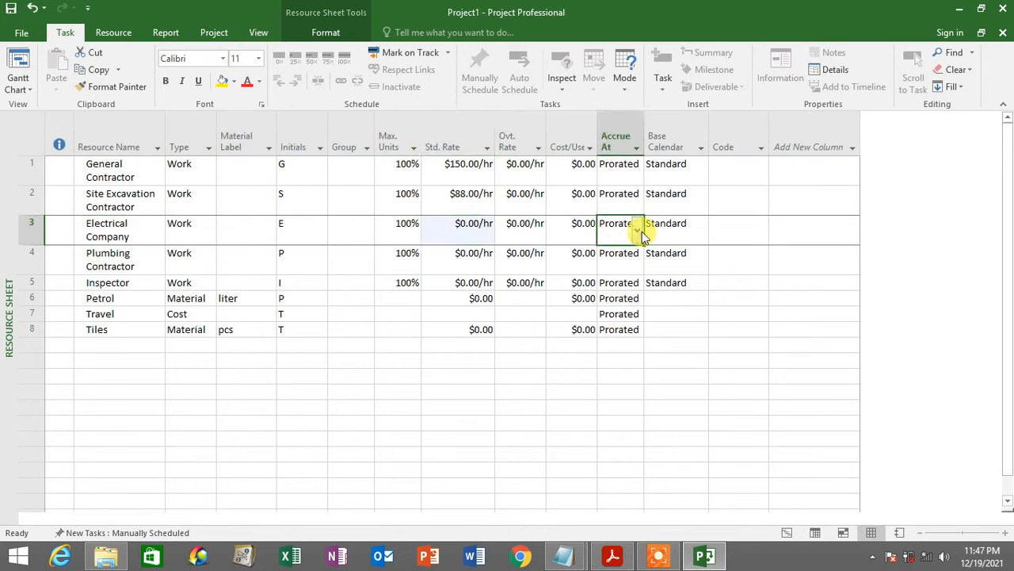
pyautogui.click(641, 230)
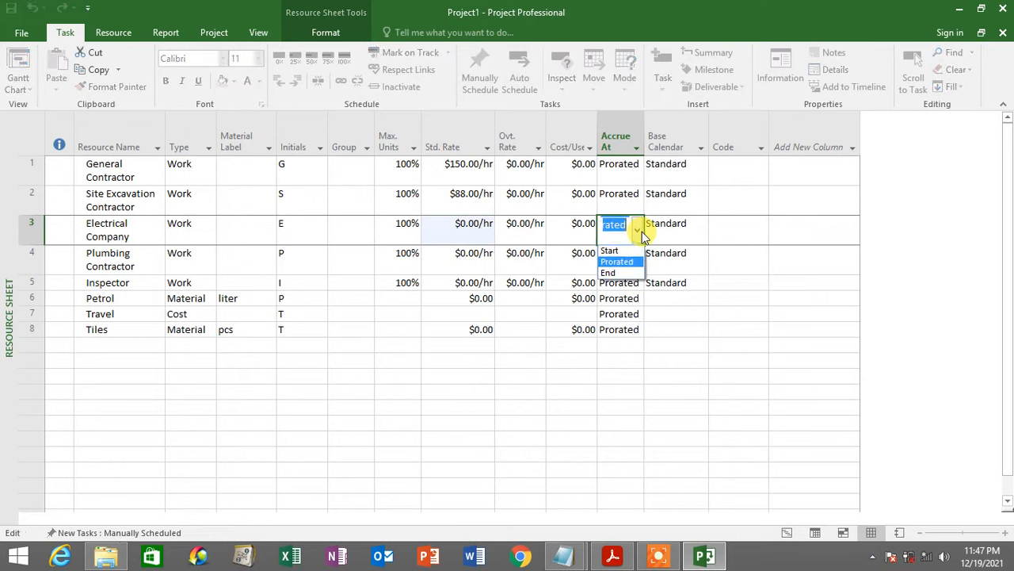
pyautogui.click(610, 273)
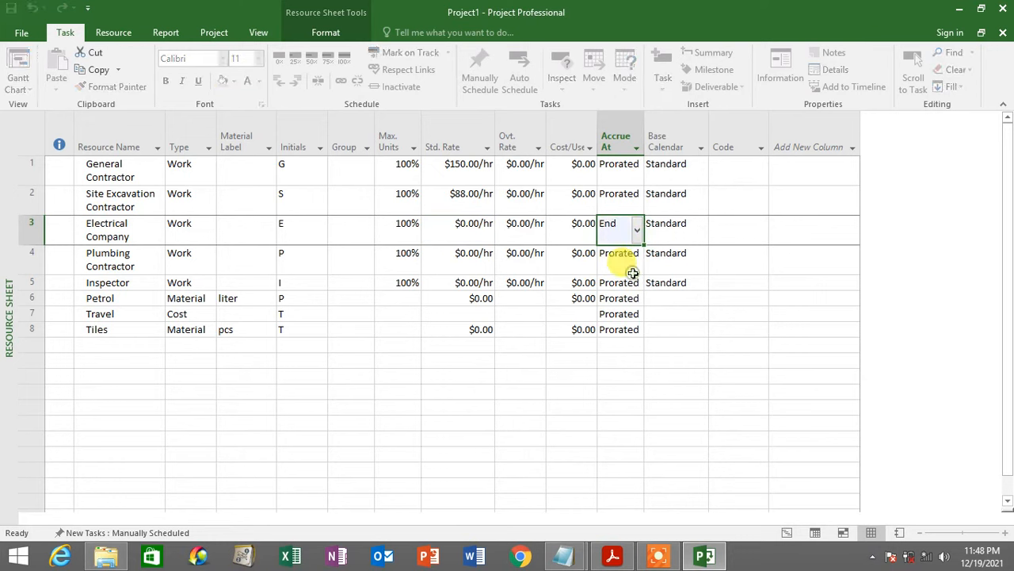
pyautogui.click(582, 229)
pyautogui.write('1,2')
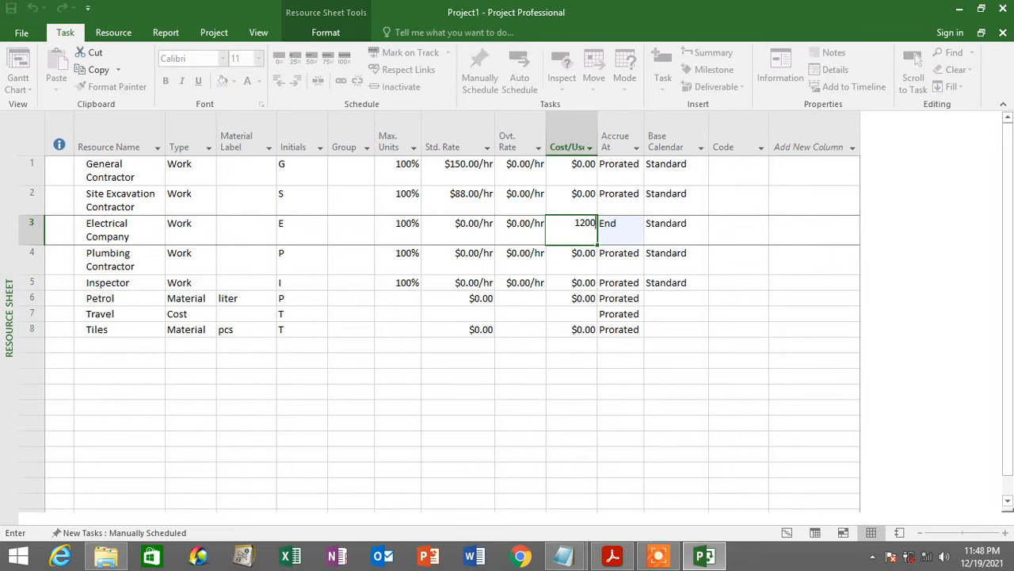
pyautogui.write('00')
pyautogui.press('Return')
pyautogui.click(584, 225)
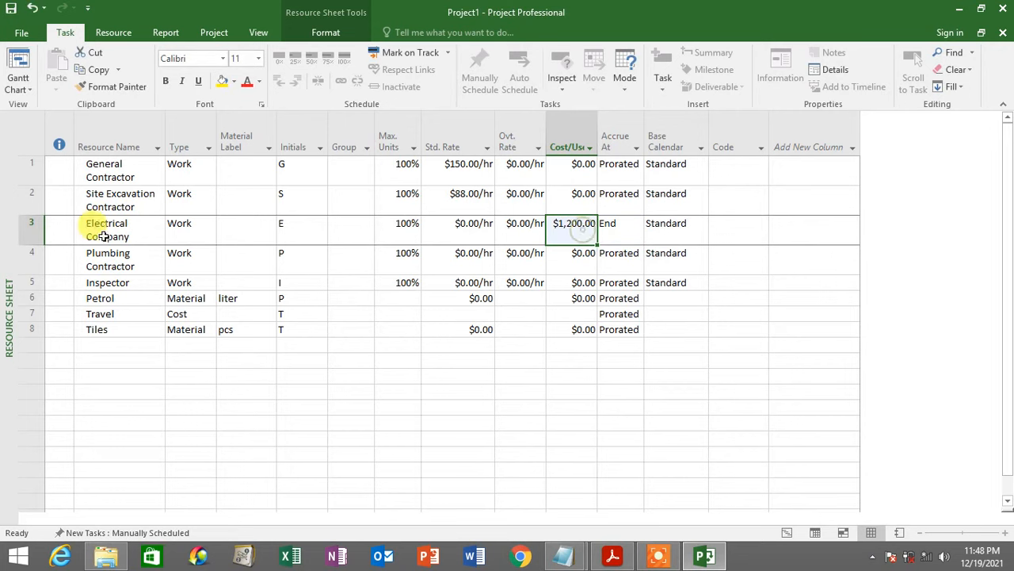
# Examine the Electrical Company's cost per use together with its cost accrual setting and the available accrual options.
pyautogui.click(22, 232)
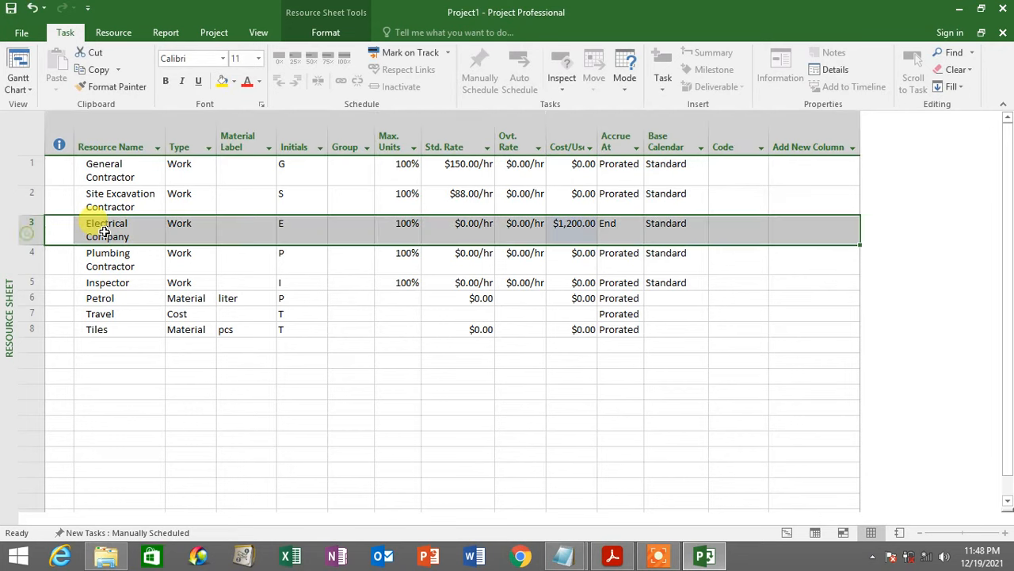
pyautogui.click(104, 231)
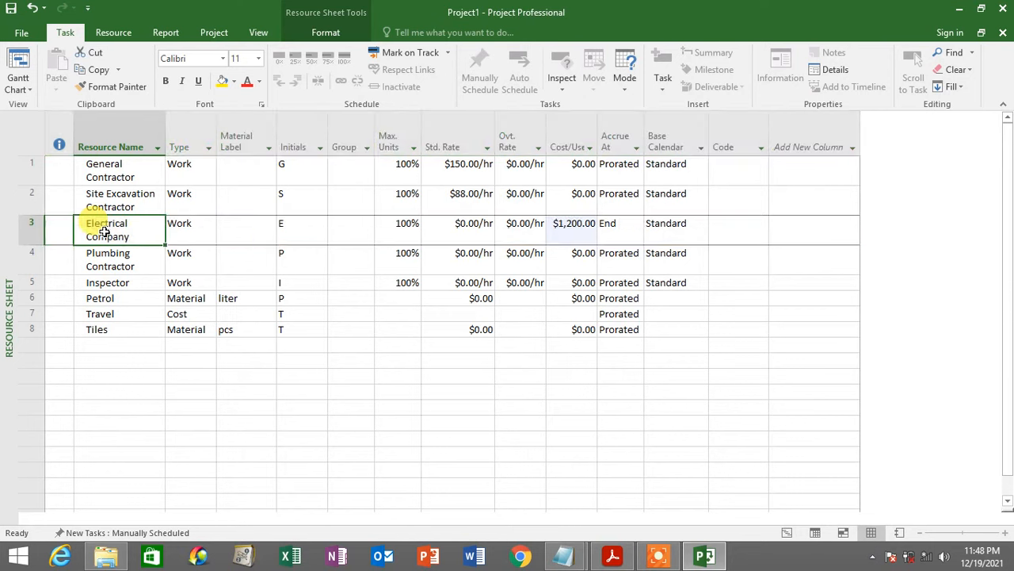
pyautogui.click(567, 233)
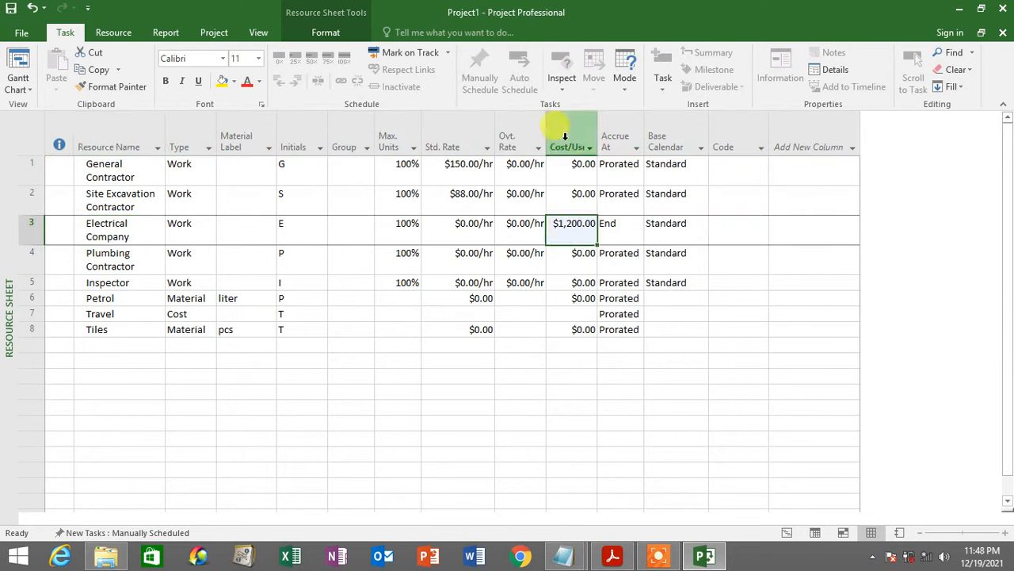
pyautogui.click(626, 229)
pyautogui.click(579, 237)
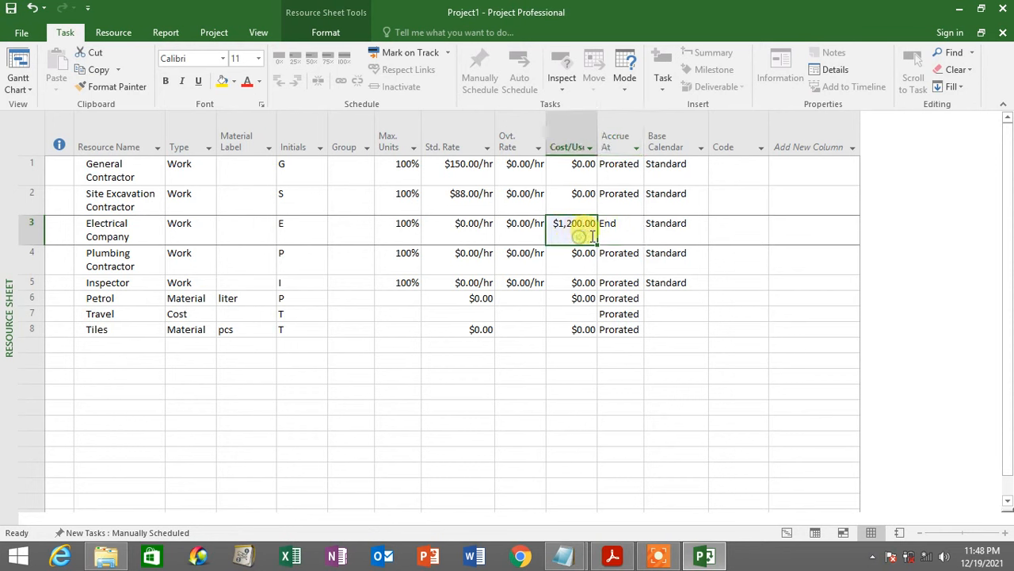
pyautogui.click(613, 230)
pyautogui.click(579, 224)
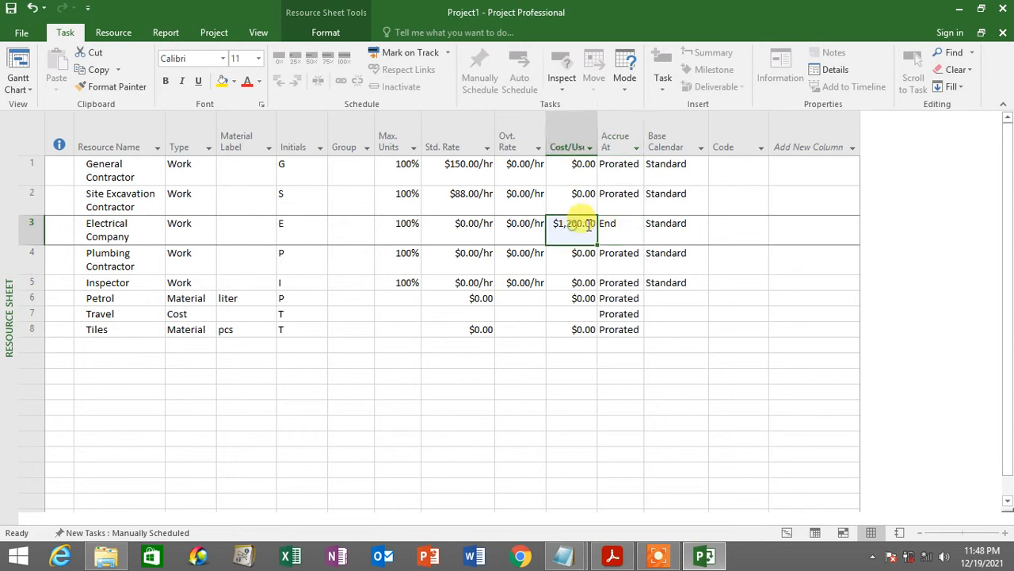
pyautogui.click(639, 228)
pyautogui.click(639, 228)
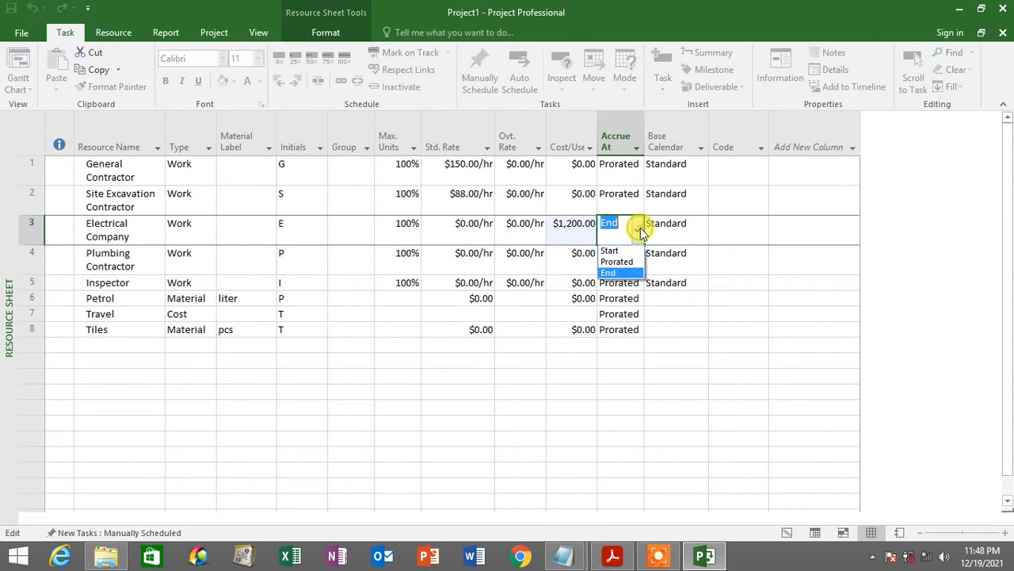
pyautogui.click(641, 228)
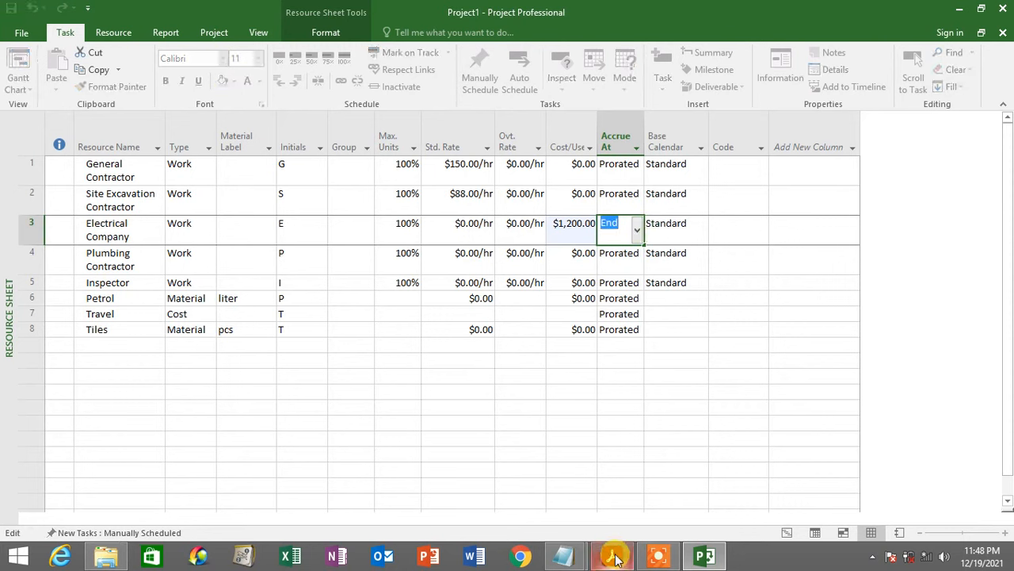
pyautogui.moveTo(613, 554)
pyautogui.click(569, 230)
pyautogui.click(609, 229)
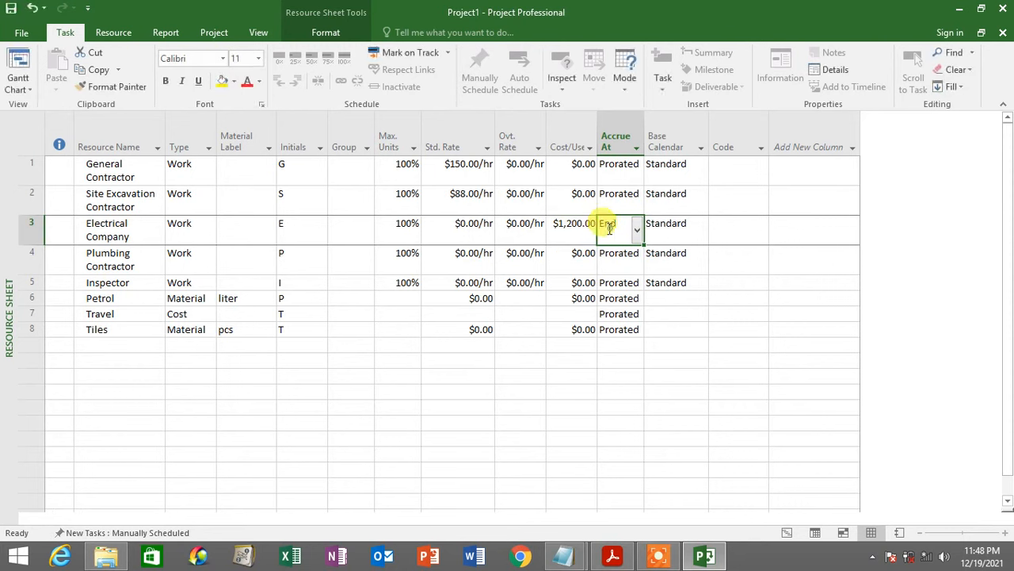
pyautogui.click(574, 229)
pyautogui.click(610, 229)
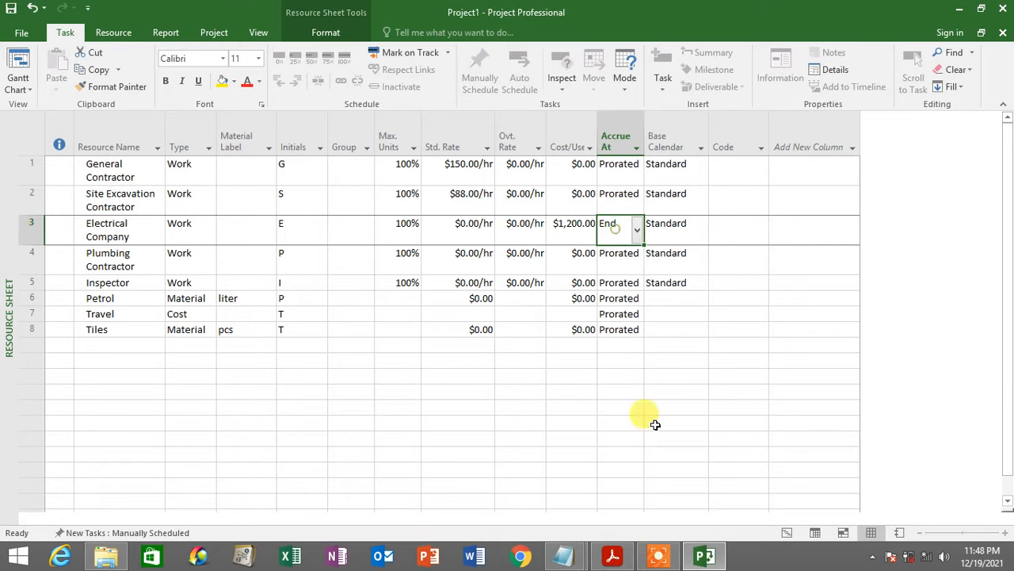
# Check the plumbing rate in the PDF resources list, and set the Plumbing Contractor's standard rate to 55 in Project.
pyautogui.click(610, 557)
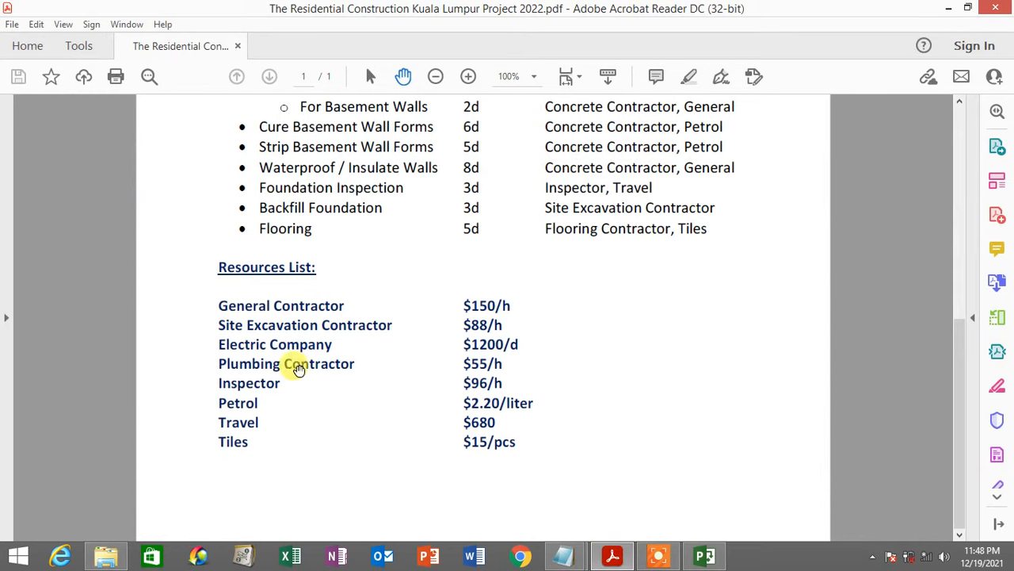
pyautogui.click(615, 557)
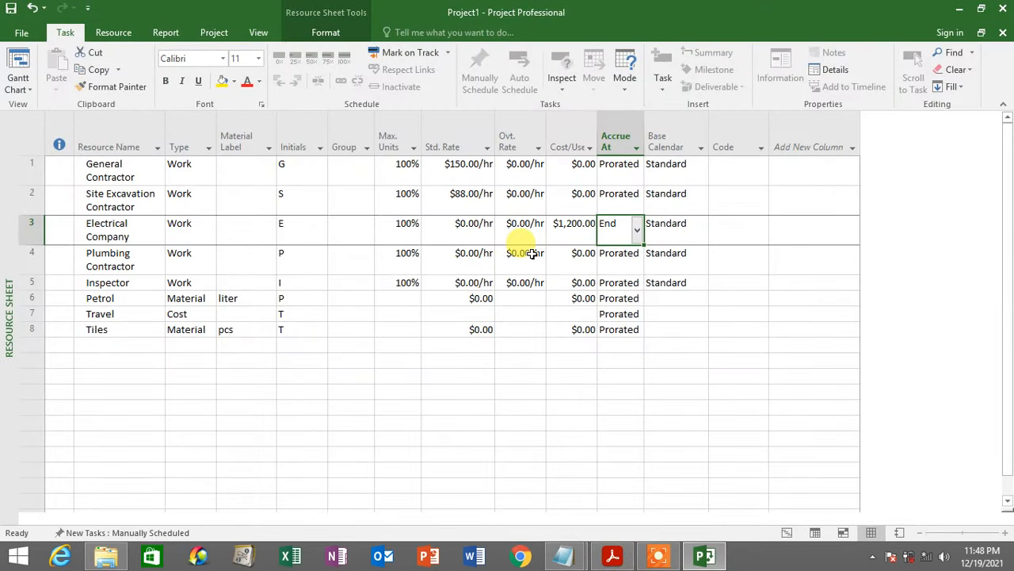
pyautogui.click(464, 253)
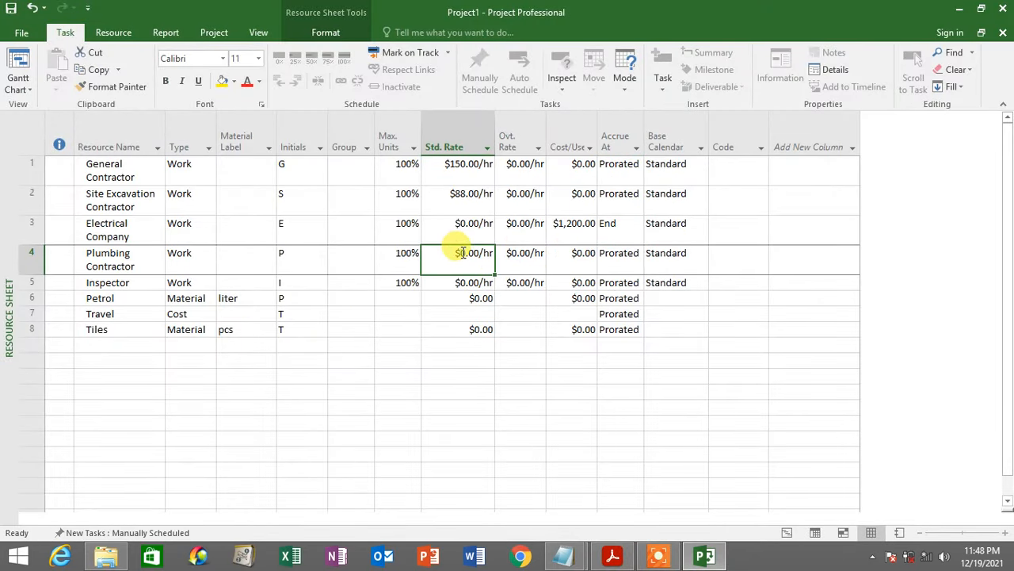
pyautogui.write('55')
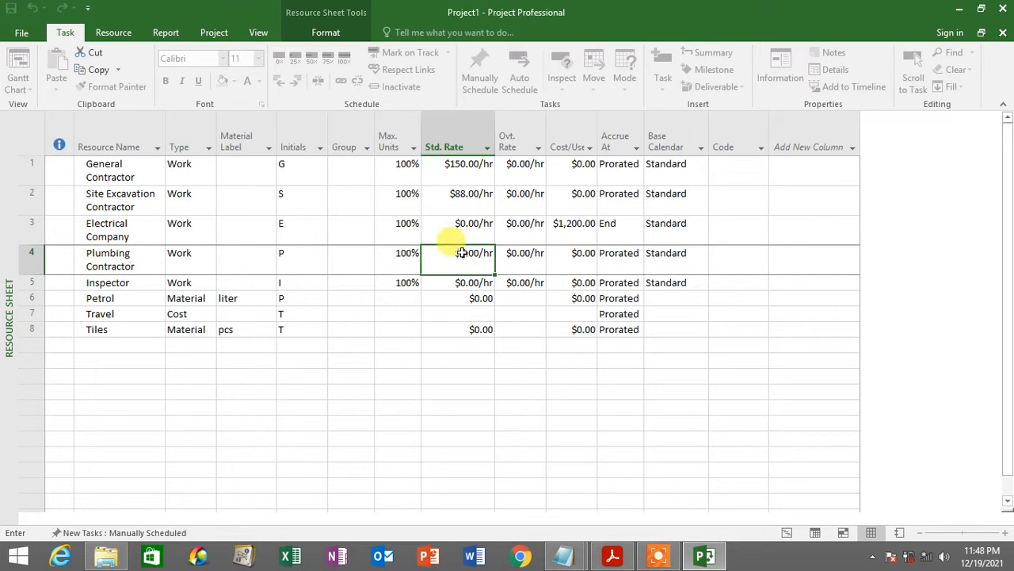
pyautogui.press('Return')
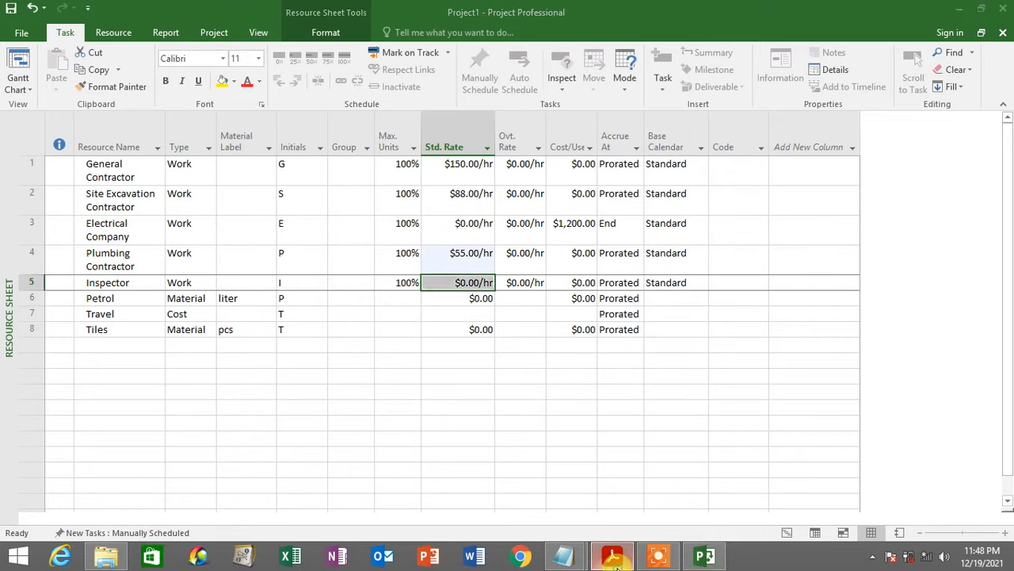
# Consult the PDF resources list, and set the standard rates in Project to 96.00/h for Inspector and 2.20 for Petrol.
pyautogui.click(614, 557)
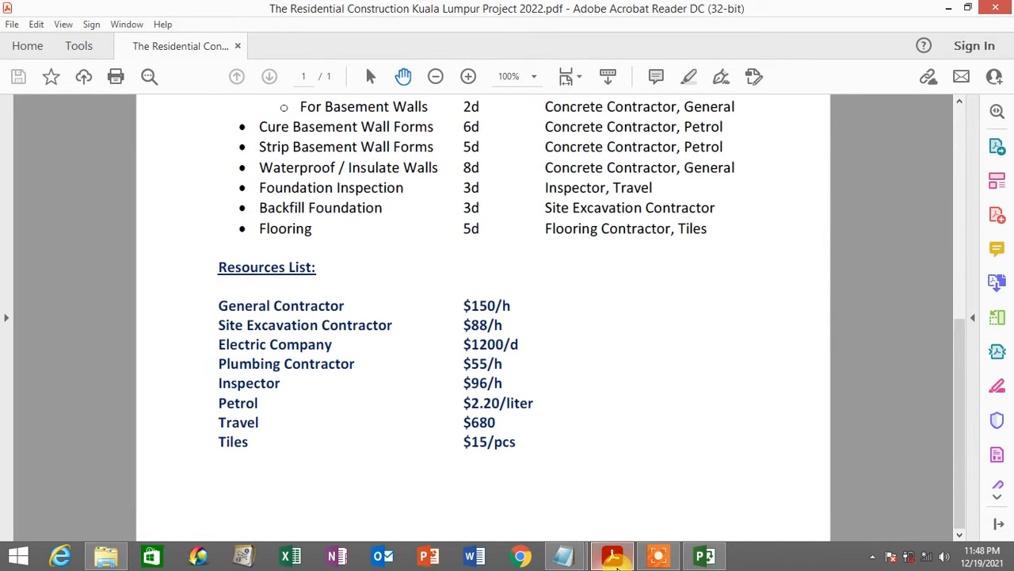
pyautogui.click(616, 559)
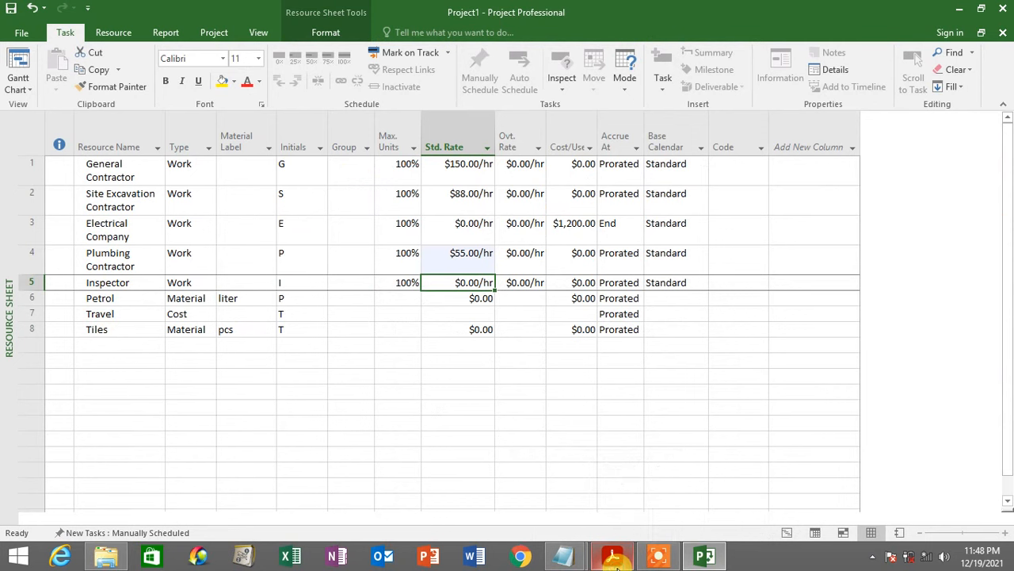
pyautogui.write('9')
pyautogui.write('6.00/h')
pyautogui.press('Return')
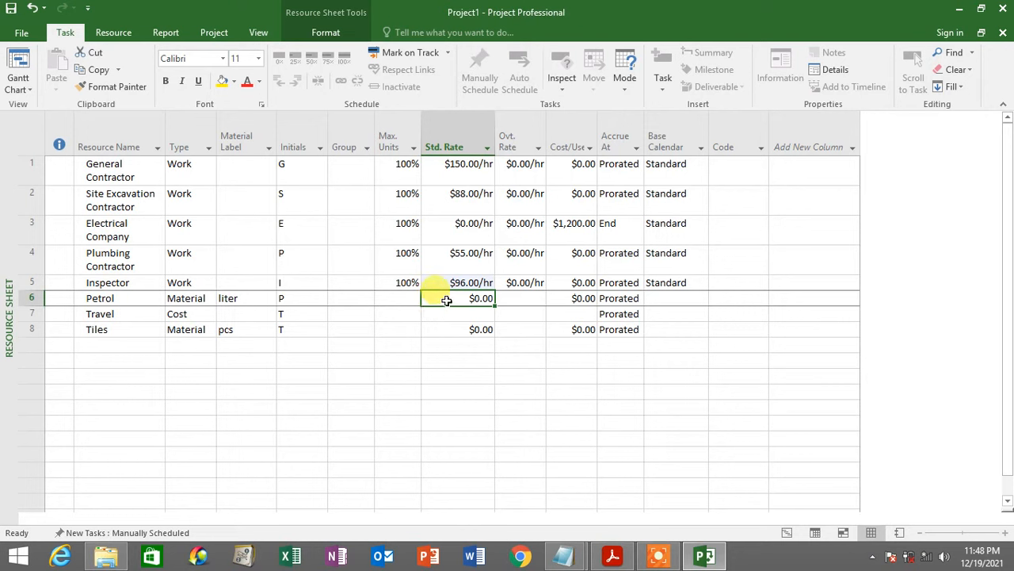
pyautogui.write('2.2')
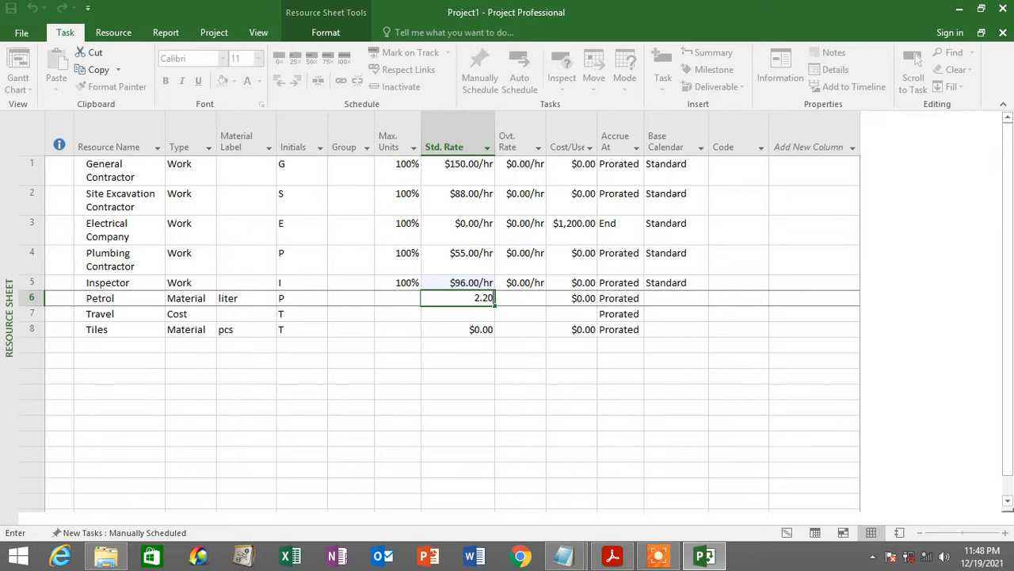
pyautogui.press('Return')
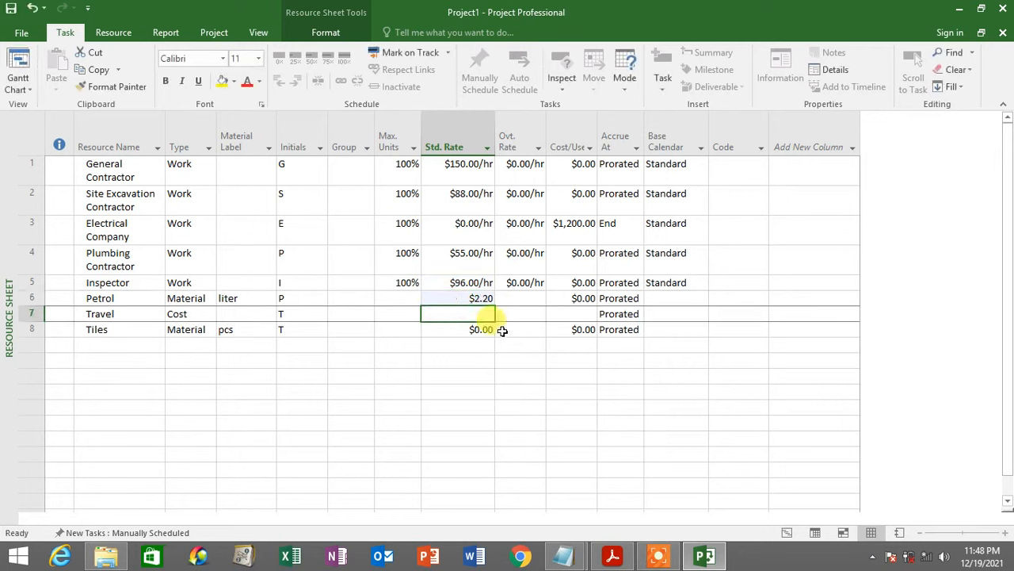
pyautogui.click(30, 311)
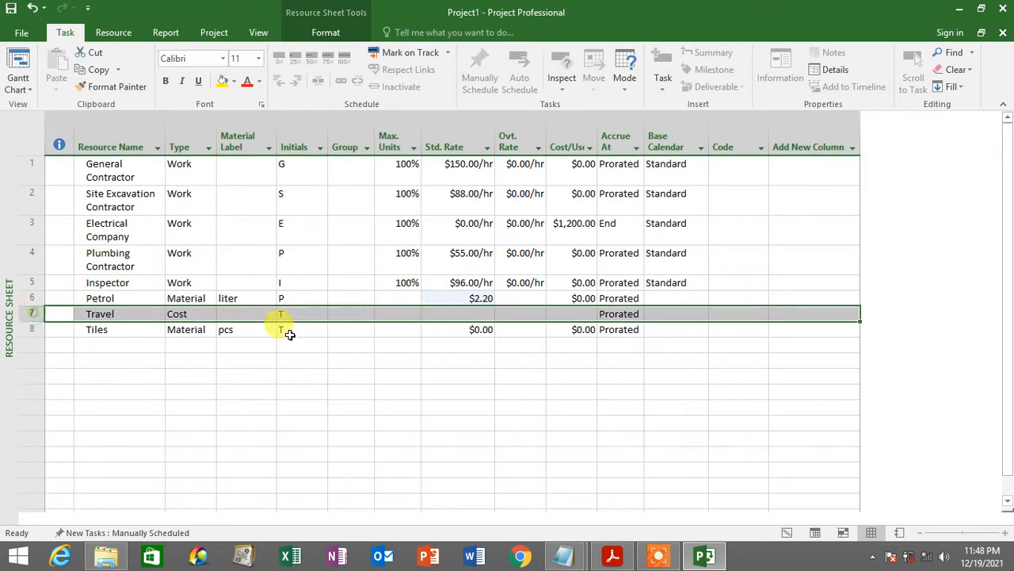
pyautogui.click(432, 313)
pyautogui.click(27, 313)
pyautogui.click(438, 309)
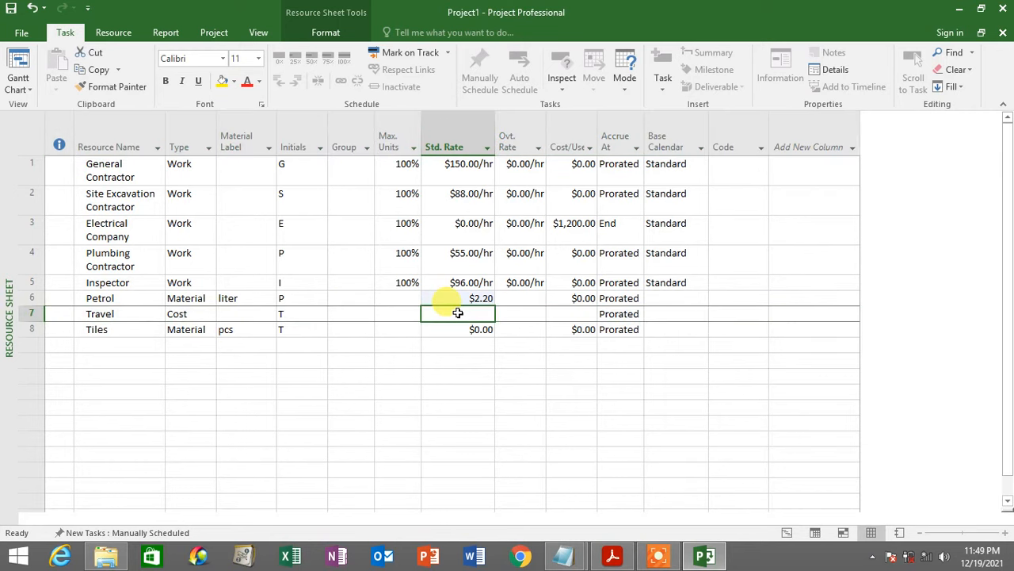
# Set the standard rate of the Tiles material resource to 15.
pyautogui.click(84, 330)
pyautogui.click(190, 331)
pyautogui.click(250, 333)
pyautogui.click(470, 330)
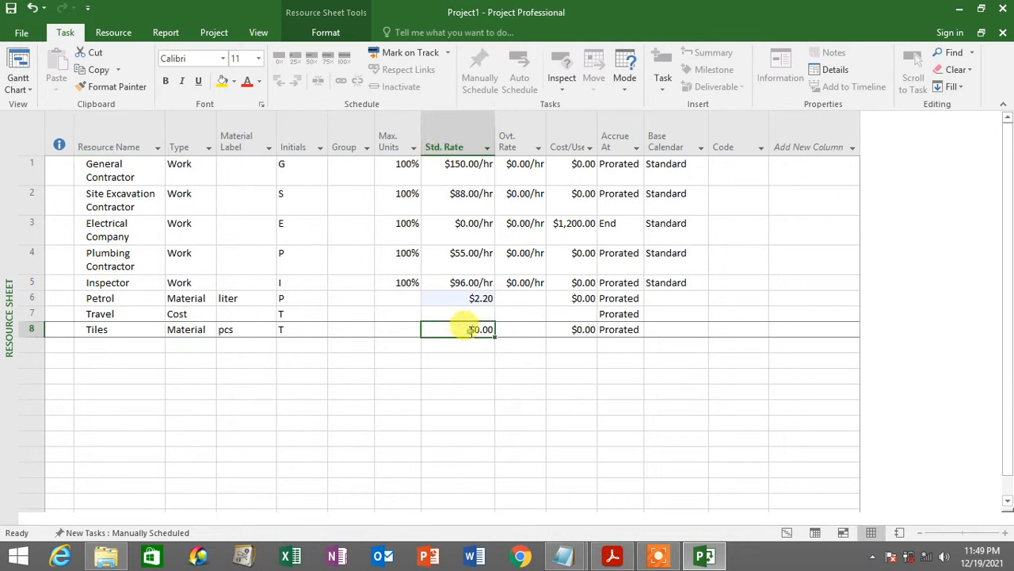
pyautogui.write('15')
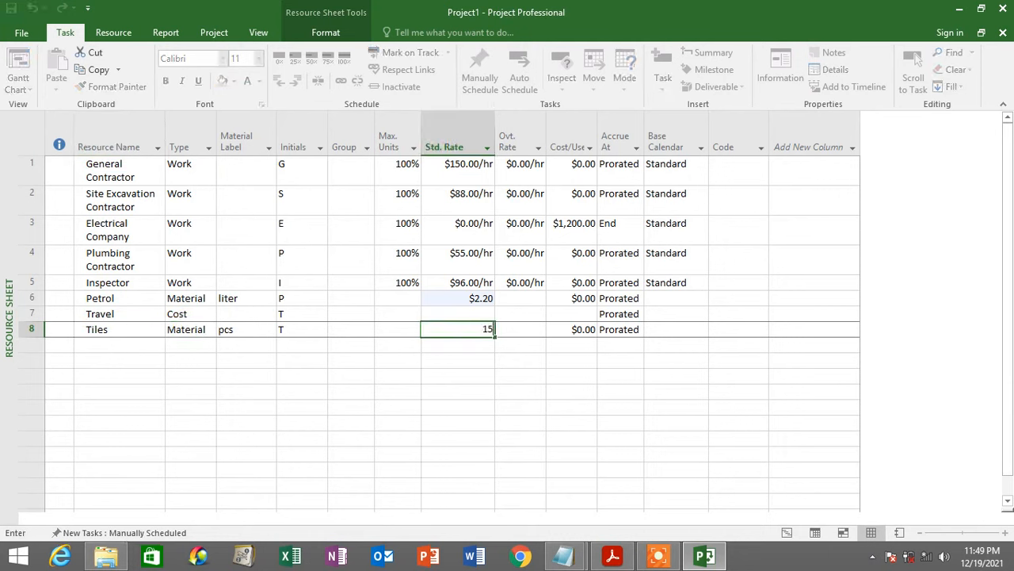
pyautogui.press('Return')
pyautogui.click(460, 329)
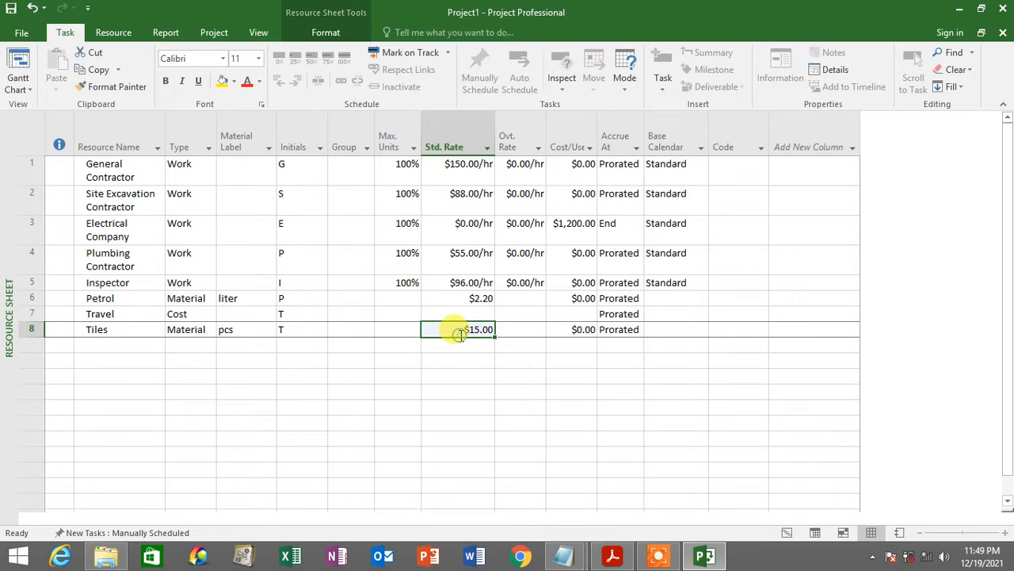
# Switch from the Resource Sheet to the Gantt Chart view and widen the task table past the Resource Names column.
pyautogui.click(614, 557)
pyautogui.click(619, 559)
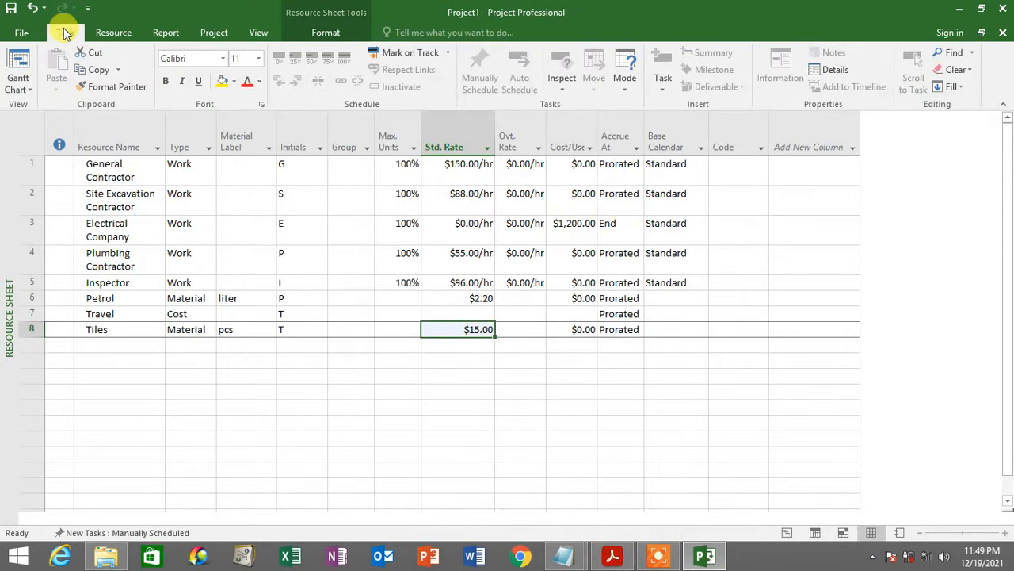
pyautogui.click(32, 94)
pyautogui.click(49, 143)
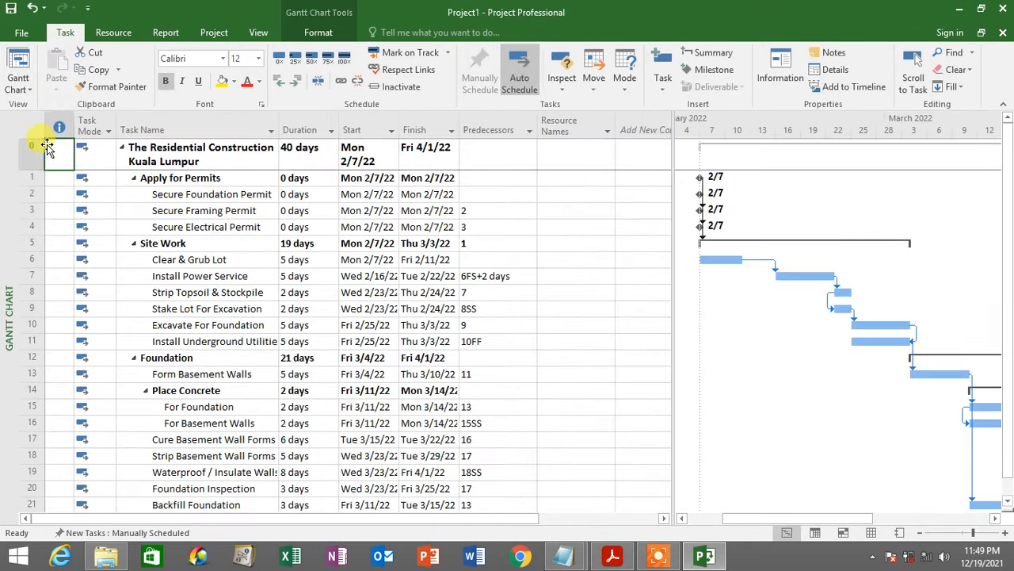
pyautogui.moveTo(672, 152); pyautogui.dragTo(799, 159)
# Look over the tasks and their Resource Names cells, and read the resources listed for each task in the PDF in Acrobat Reader.
pyautogui.moveTo(561, 180); pyautogui.dragTo(561, 511)
pyautogui.scroll(-1, 317, 303)
pyautogui.scroll(8, 323, 288)
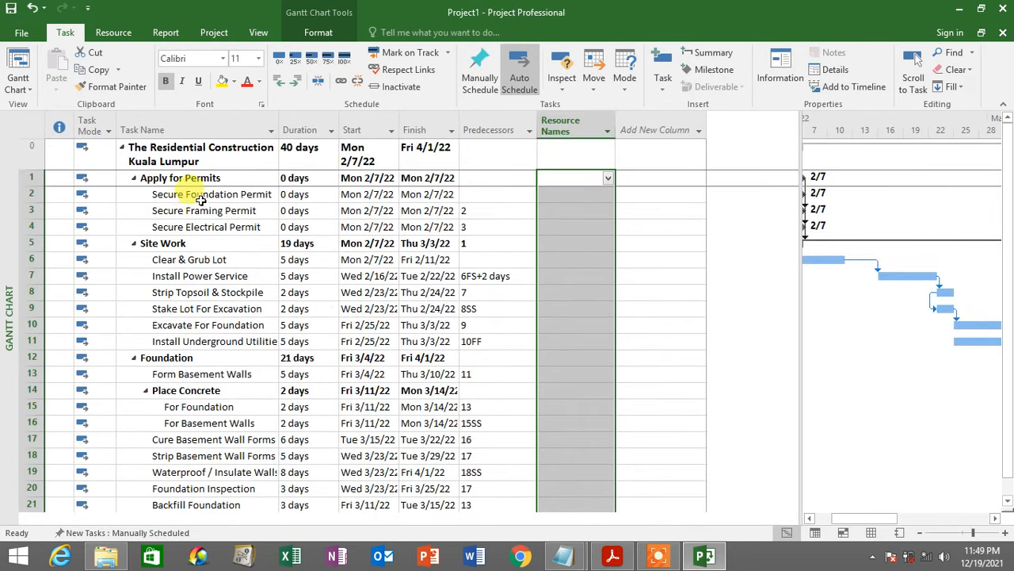
pyautogui.moveTo(182, 195); pyautogui.dragTo(181, 324)
pyautogui.click(578, 340)
pyautogui.click(612, 557)
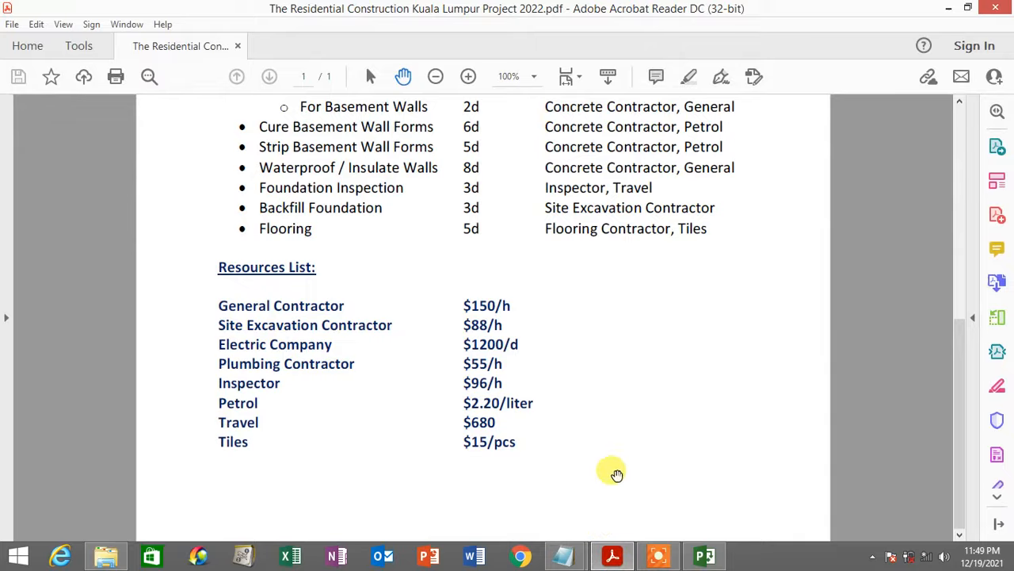
pyautogui.scroll(10, 631, 421)
pyautogui.scroll(-3, 626, 420)
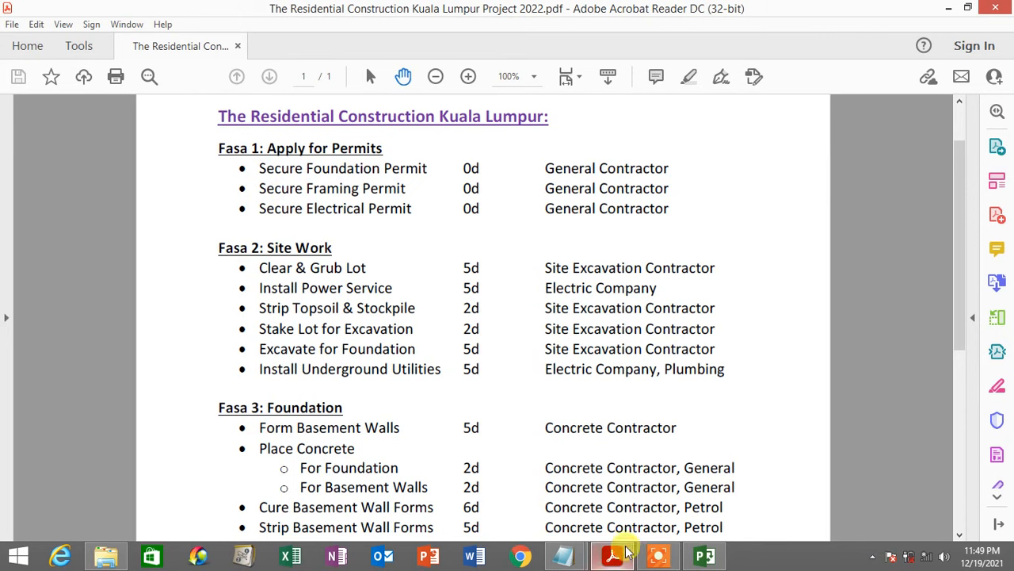
# Return to Project, narrow the Predecessors column and widen the Resource Names column.
pyautogui.click(705, 556)
pyautogui.click(559, 190)
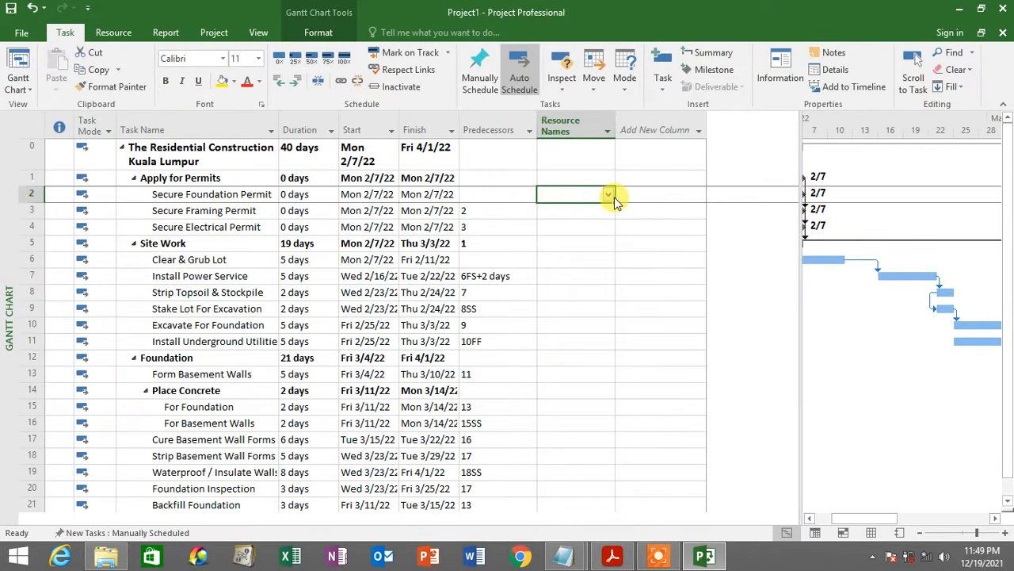
pyautogui.moveTo(537, 130); pyautogui.dragTo(514, 132)
pyautogui.moveTo(595, 131); pyautogui.dragTo(688, 129)
# Assign General Contractor to Secure Foundation Permit and fill it down to Secure Framing Permit and Secure Electrical Permit.
pyautogui.click(682, 197)
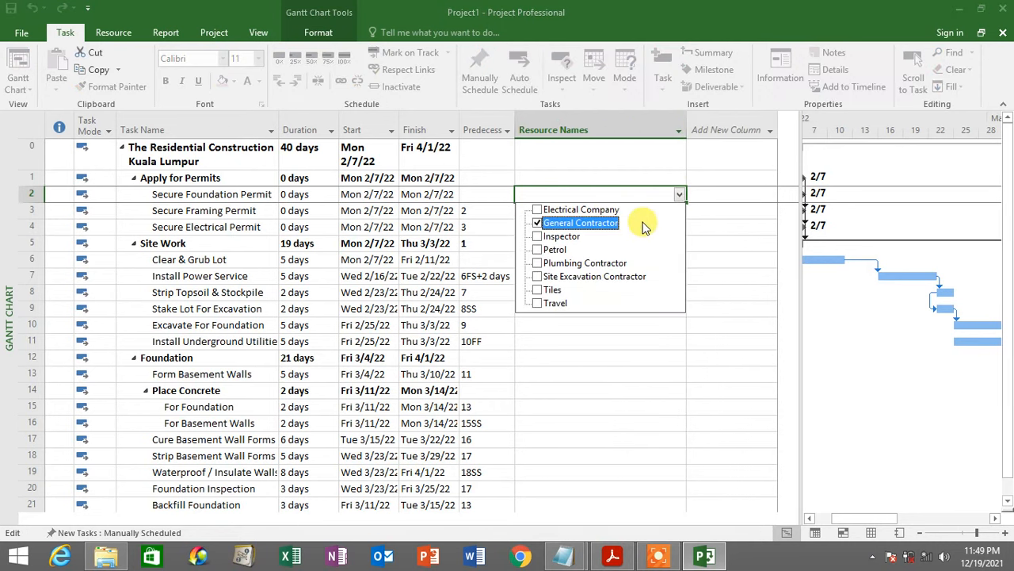
pyautogui.press('Return')
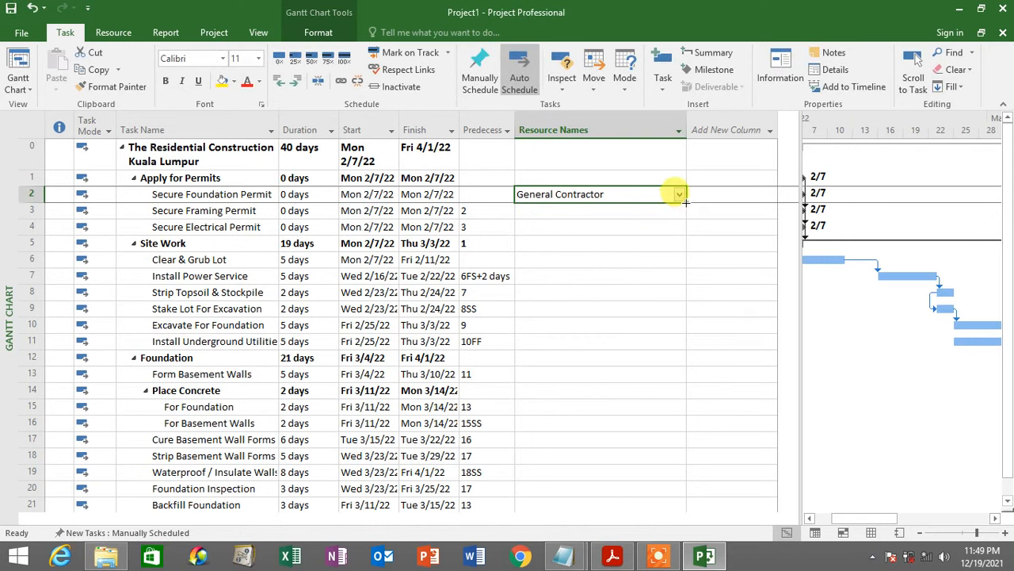
pyautogui.moveTo(685, 207); pyautogui.dragTo(683, 235)
pyautogui.click(650, 249)
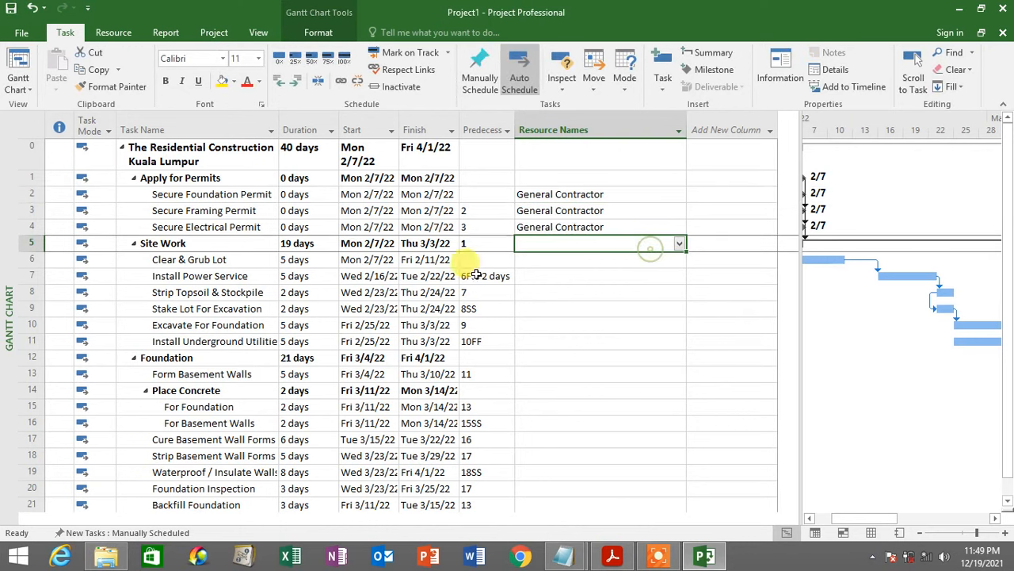
pyautogui.click(527, 195)
pyautogui.click(37, 194)
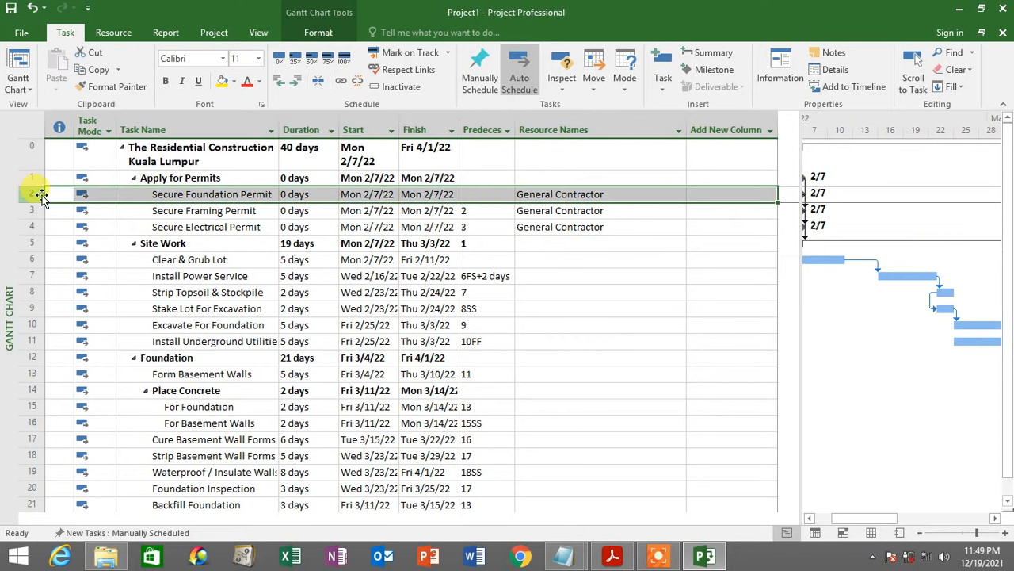
pyautogui.click(33, 210)
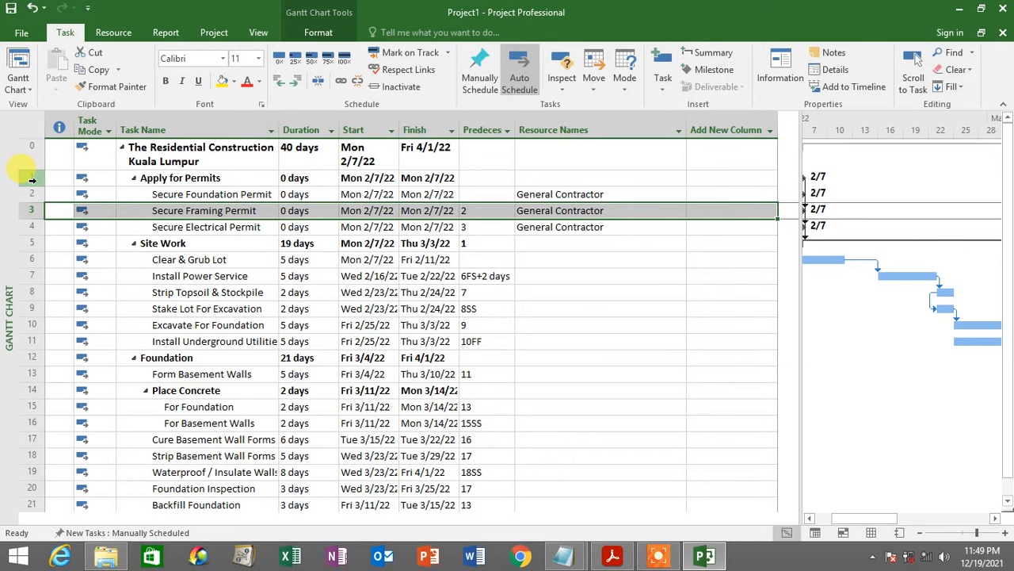
pyautogui.click(34, 179)
pyautogui.moveTo(27, 194); pyautogui.dragTo(32, 225)
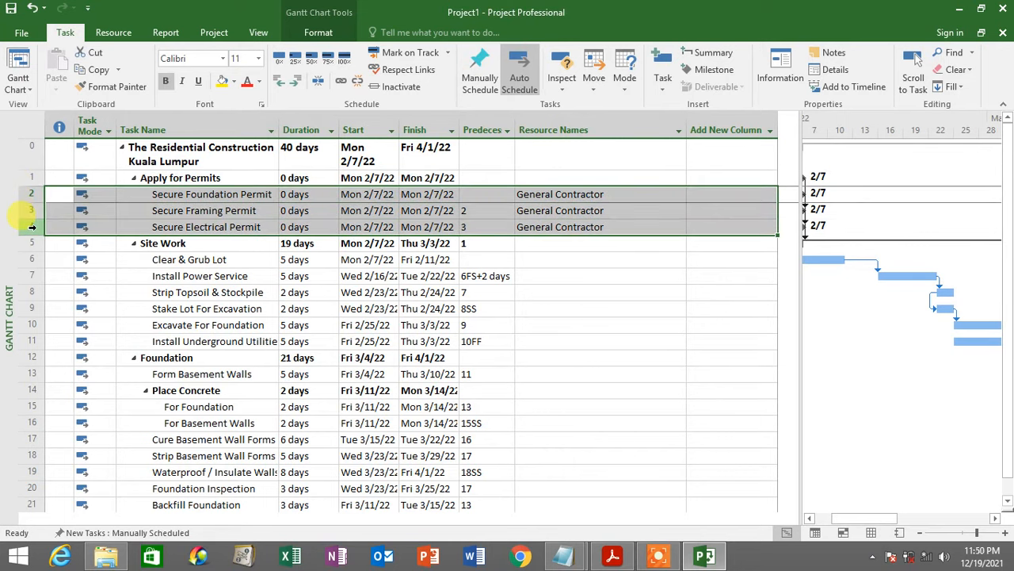
# Widen the Resource Names column further and expand the task table so that the whole column fits.
pyautogui.moveTo(687, 130); pyautogui.dragTo(773, 143)
pyautogui.click(613, 555)
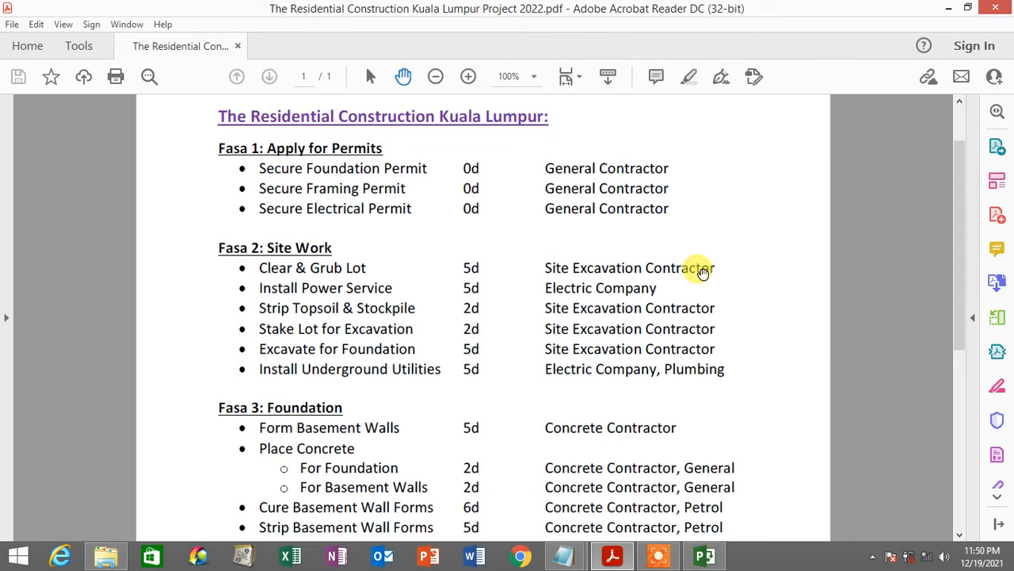
pyautogui.hotkey('alt', 'Tab')
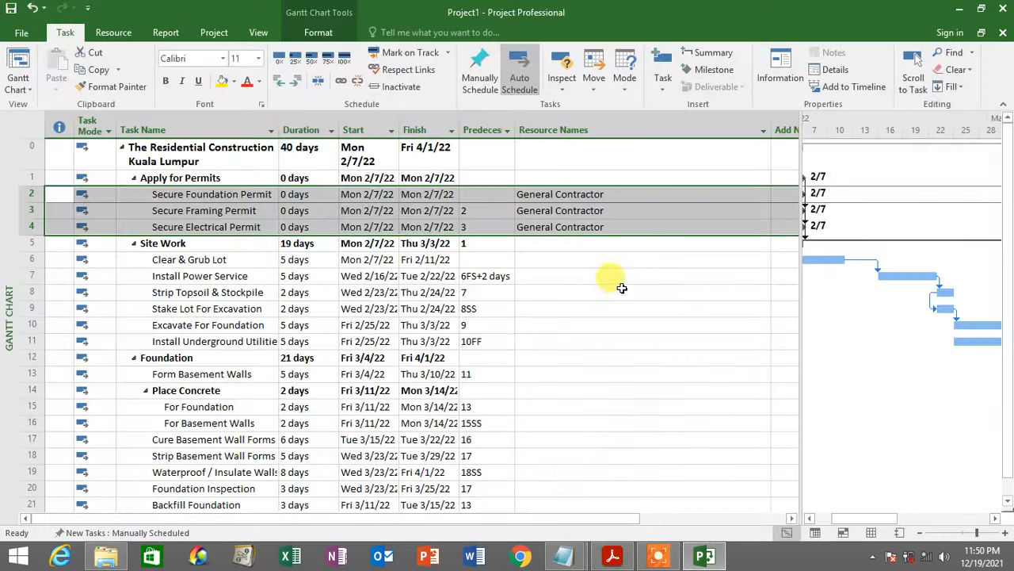
pyautogui.click(622, 277)
pyautogui.doubleClick(799, 238)
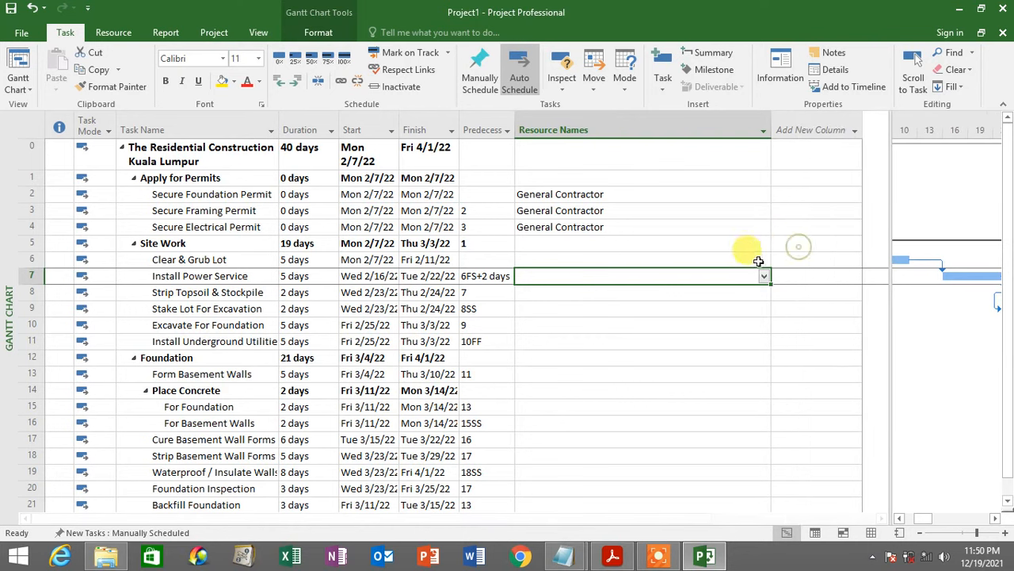
# Assign Site Excavation Contractor to the Clear & Grub Lot task.
pyautogui.click(757, 259)
pyautogui.click(764, 260)
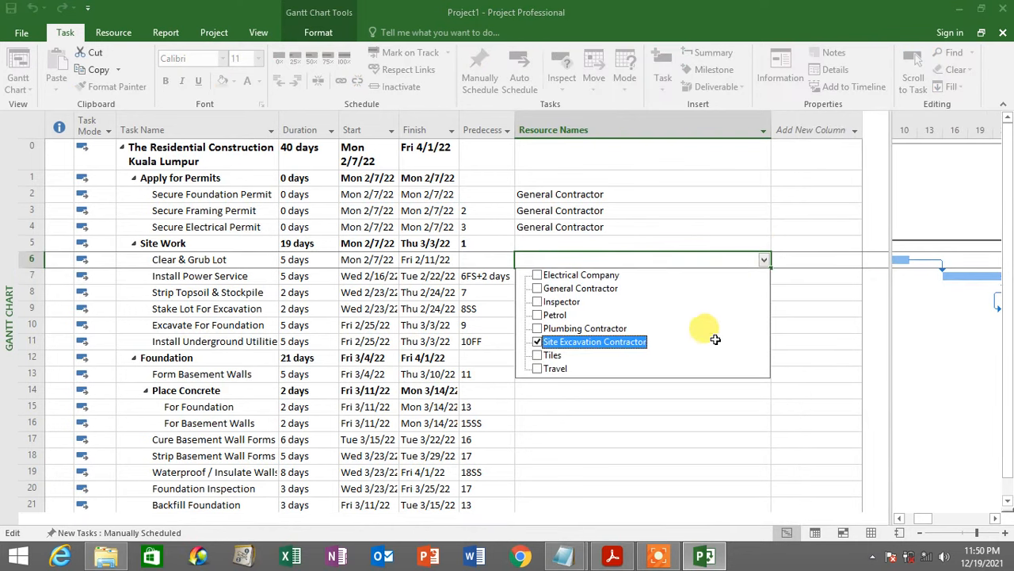
pyautogui.click(698, 475)
# Check the Install Power Service resource in the PDF and assign Electrical Company to that task in Project.
pyautogui.click(615, 558)
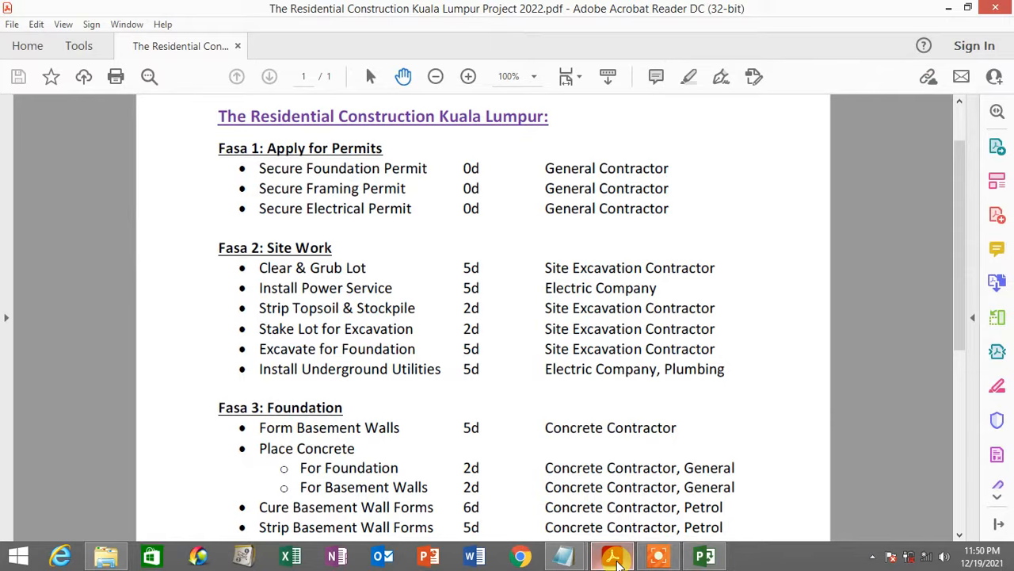
pyautogui.click(614, 557)
pyautogui.click(721, 276)
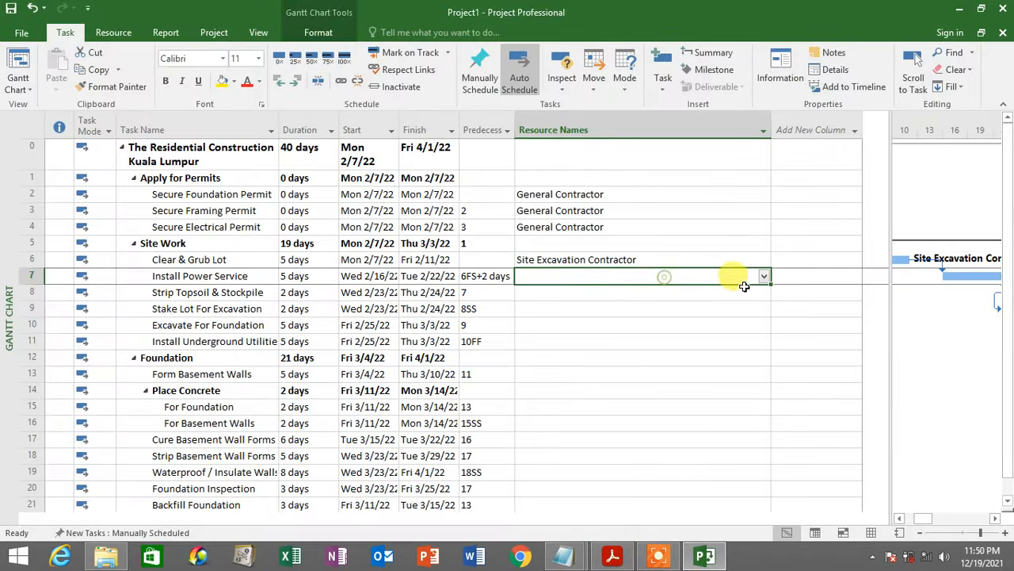
pyautogui.click(764, 276)
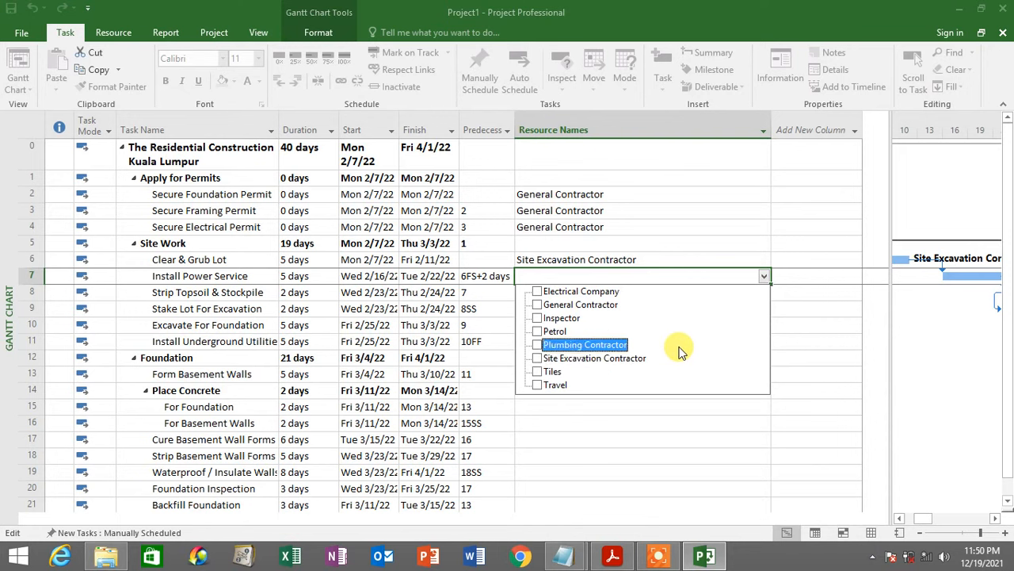
pyautogui.click(675, 295)
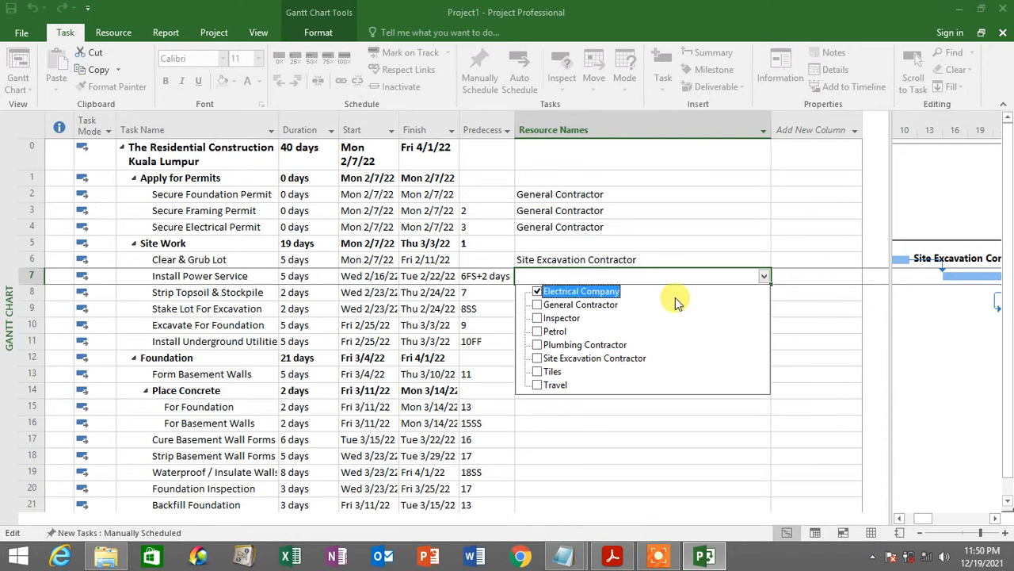
pyautogui.press('Return')
# Following the PDF, assign Site Excavation Contractor to Strip Topsoil & Stockpile and fill it down to Stake Lot For Excavation and Excavate For Foundation.
pyautogui.click(686, 296)
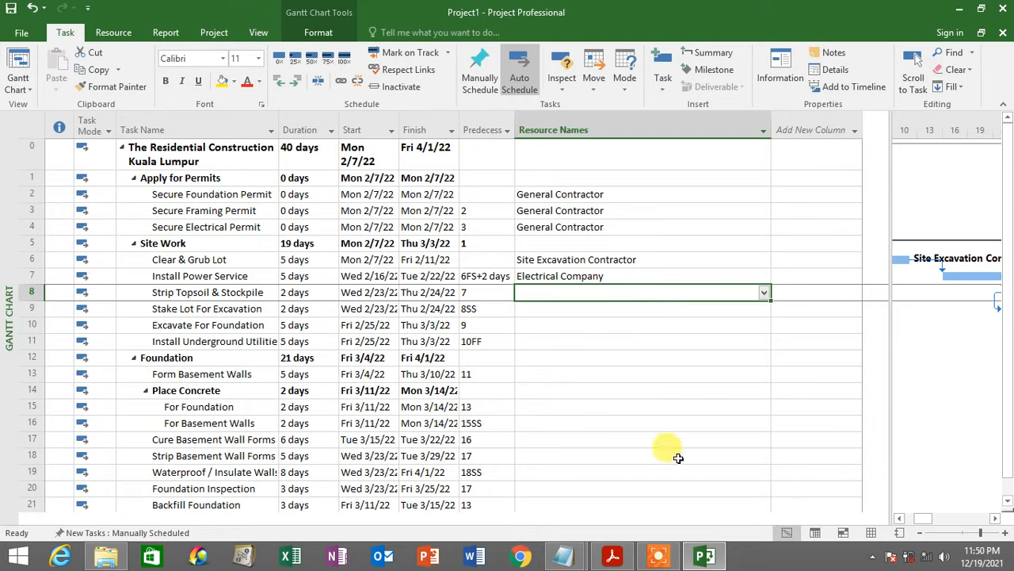
pyautogui.click(626, 559)
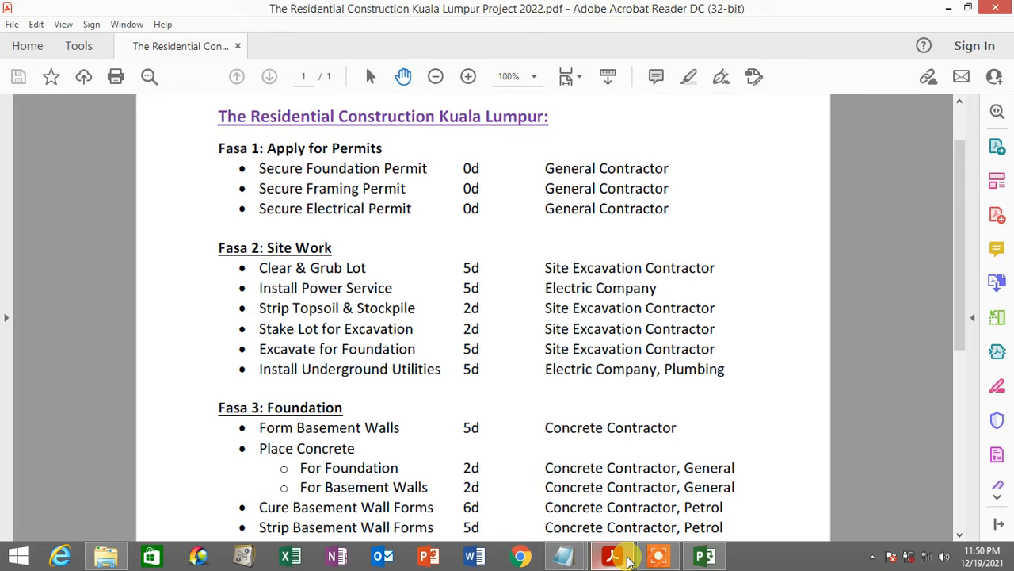
pyautogui.click(626, 559)
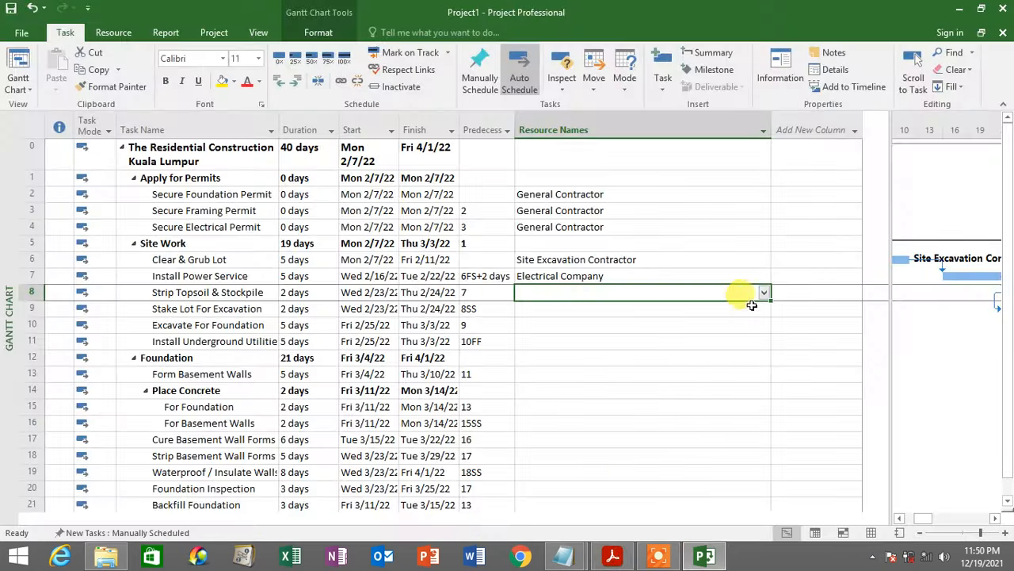
pyautogui.click(765, 292)
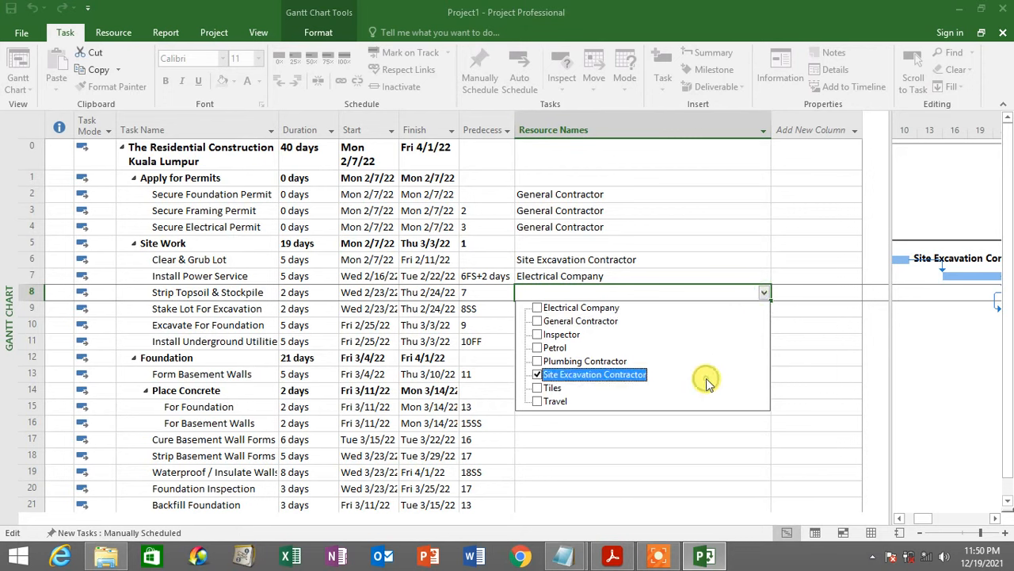
pyautogui.press('Return')
pyautogui.moveTo(770, 302); pyautogui.dragTo(766, 331)
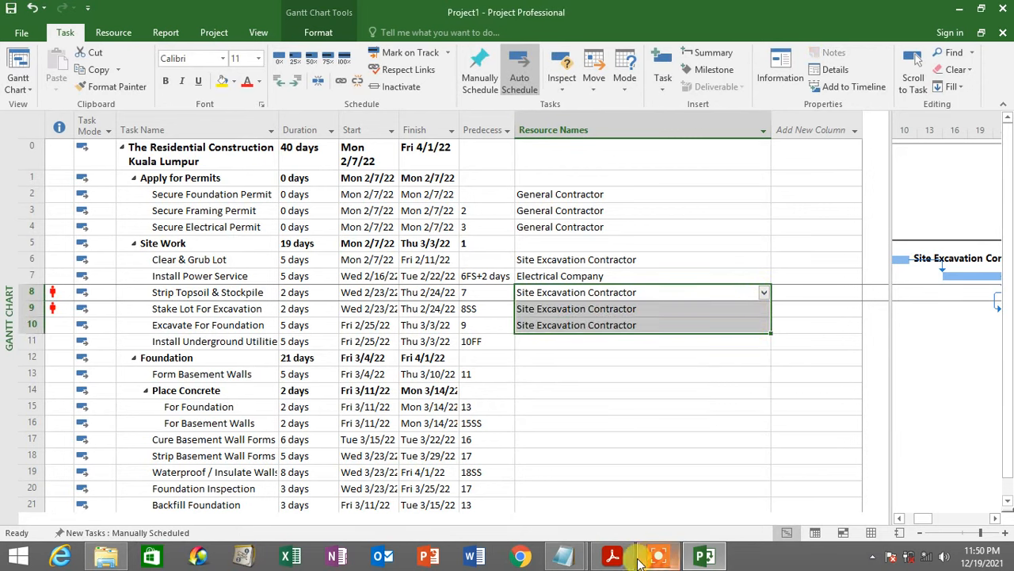
# Consult the PDF and assign Electrical Company and Plumbing Contractor, without Site Excavation Contractor, to the Install Underground Utilities task in Project.
pyautogui.click(612, 558)
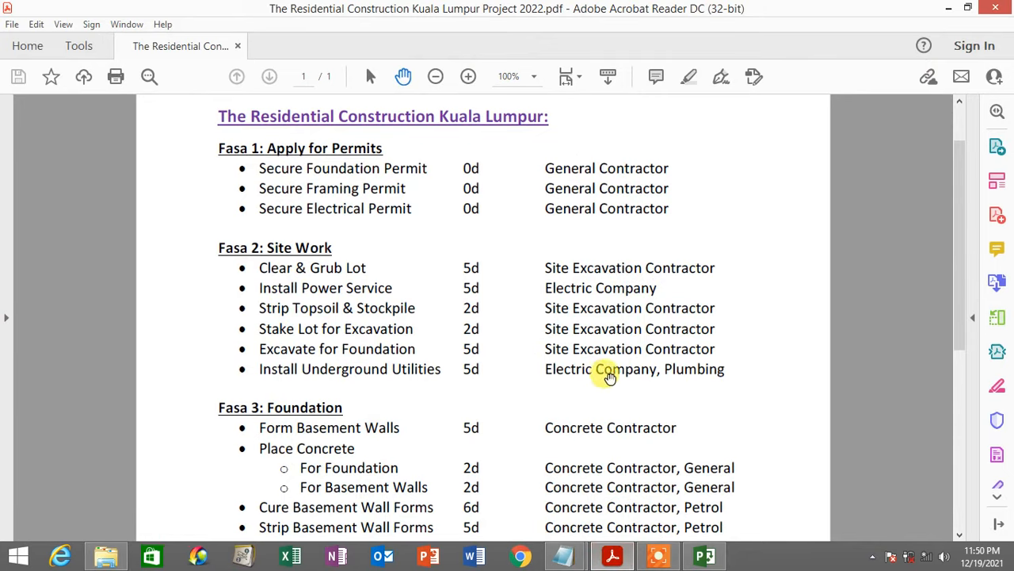
pyautogui.click(612, 557)
pyautogui.click(626, 343)
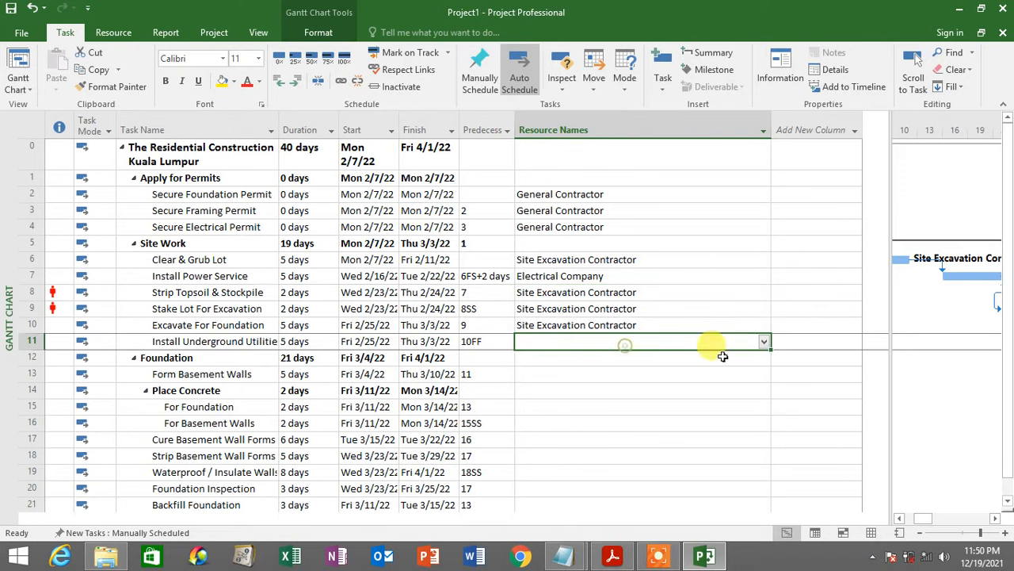
pyautogui.click(764, 342)
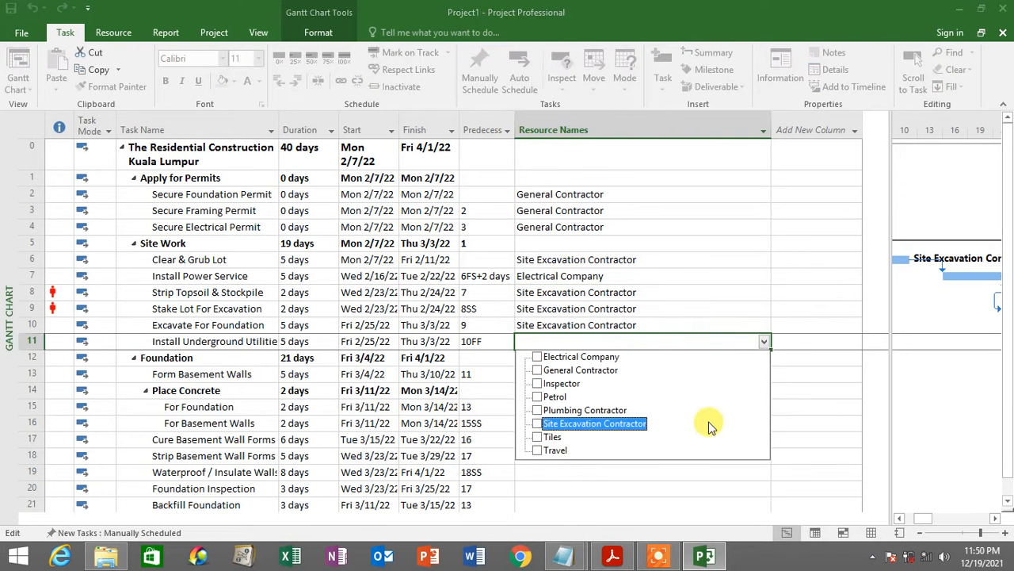
pyautogui.click(612, 557)
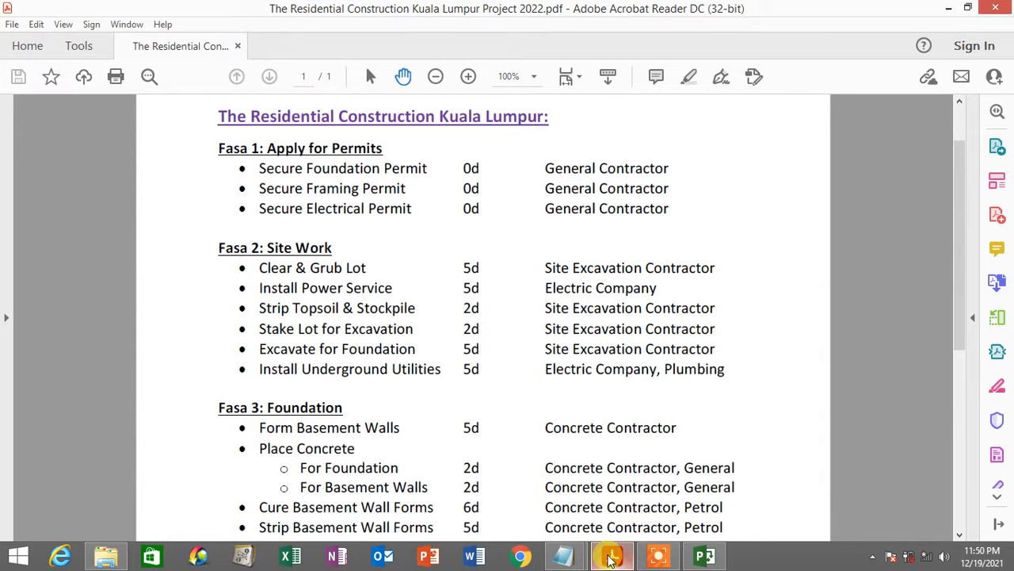
pyautogui.click(611, 557)
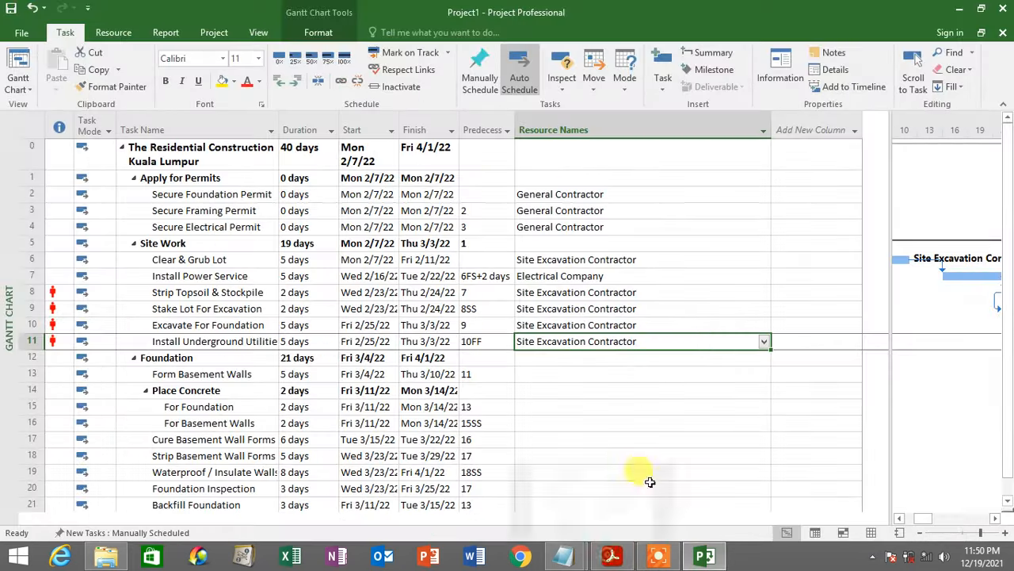
pyautogui.click(764, 341)
pyautogui.click(675, 412)
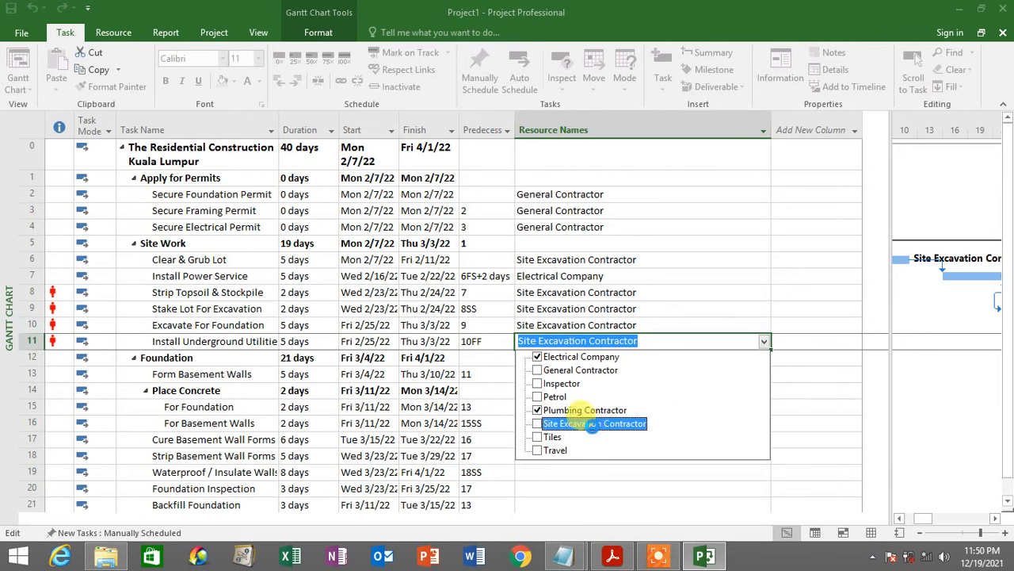
pyautogui.press('Return')
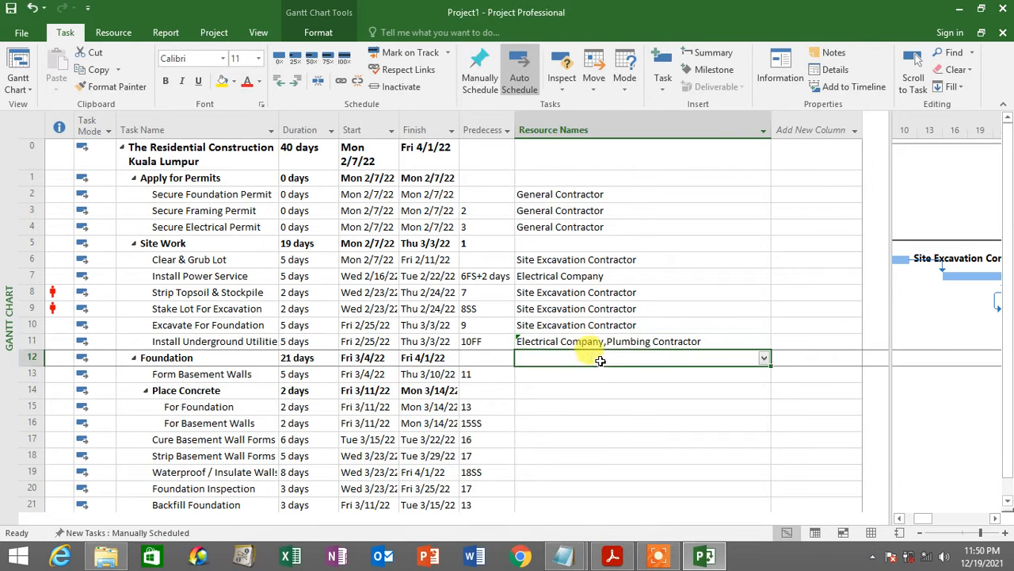
# Reselect the Install Underground Utilities resources so that they are listed as Plumbing Contractor, Electrical Company.
pyautogui.click(624, 340)
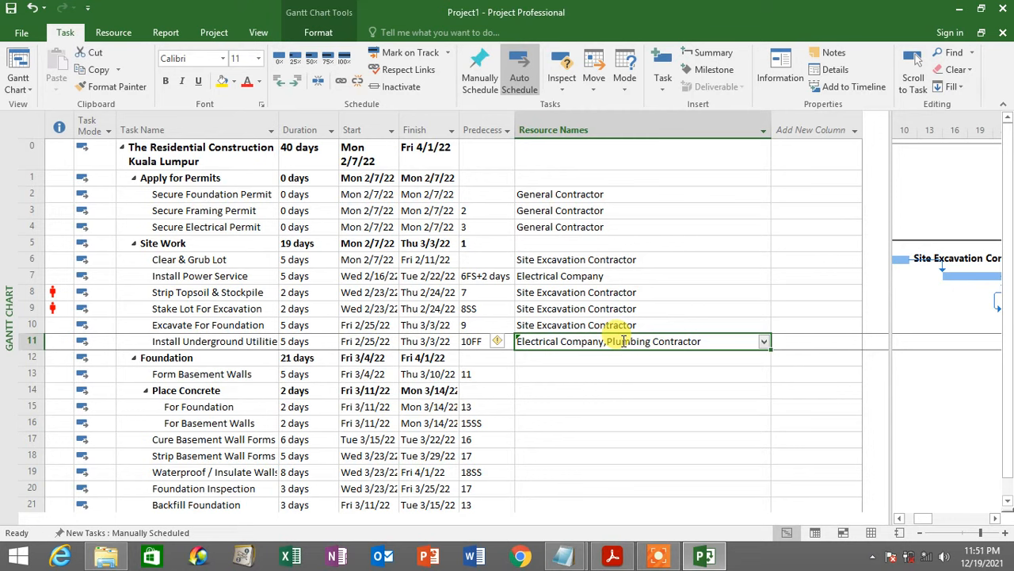
pyautogui.press('Delete')
pyautogui.click(764, 342)
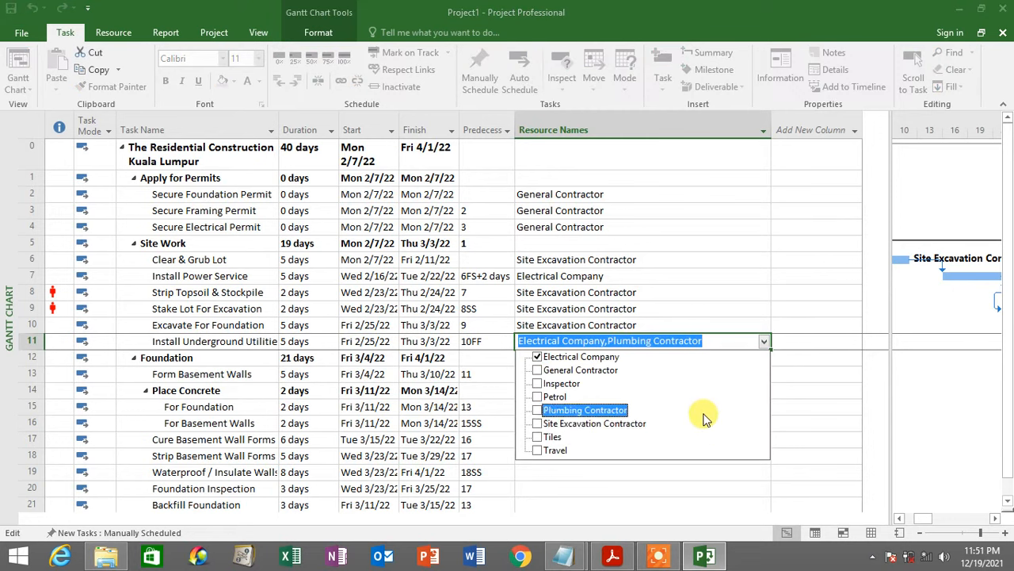
pyautogui.press('Return')
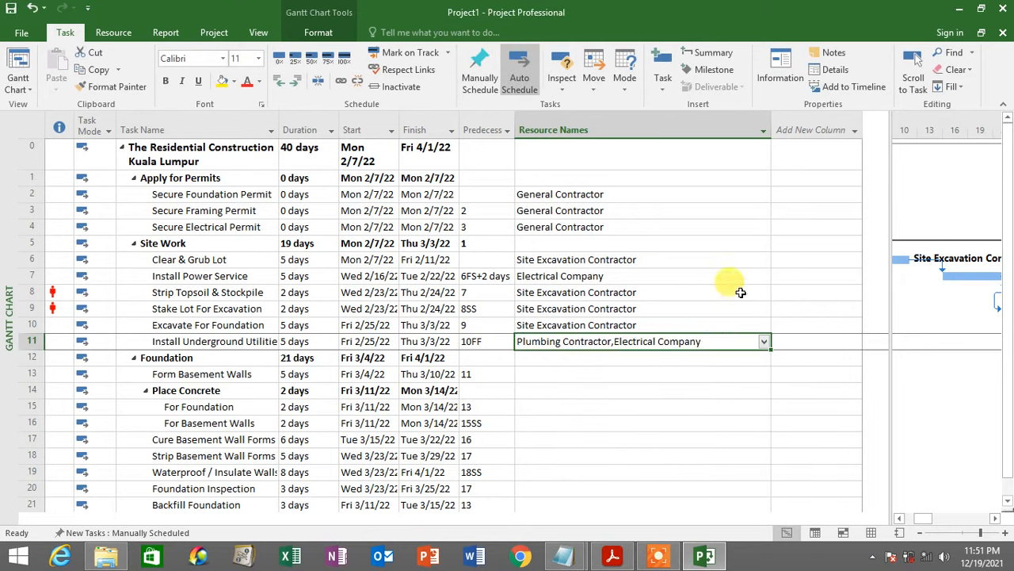
# Read the Foundation phase resources in the PDF and check Project's resource choices for Form Basement Walls for Concrete Contractor.
pyautogui.click(737, 290)
pyautogui.moveTo(620, 561)
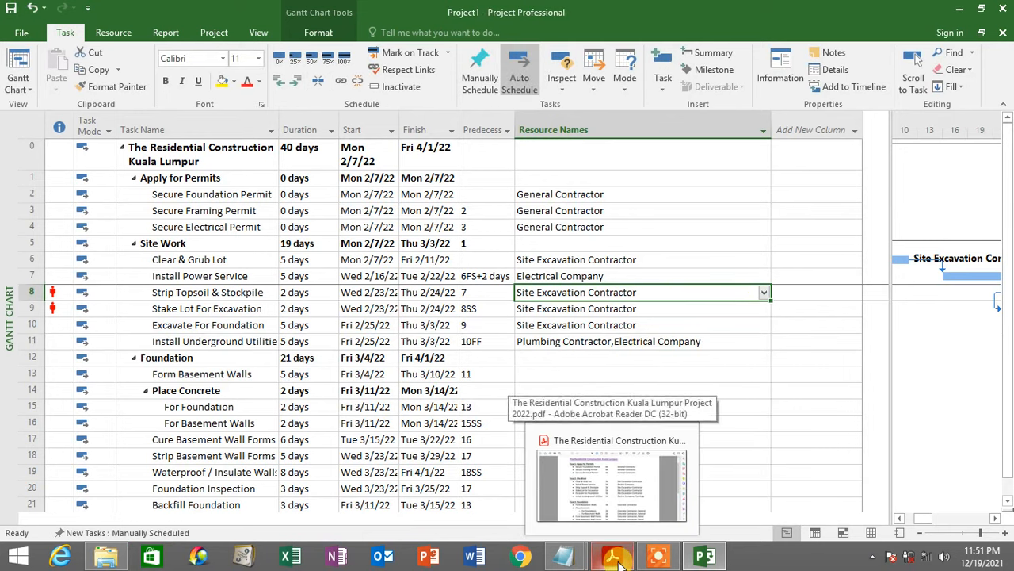
pyautogui.click(620, 561)
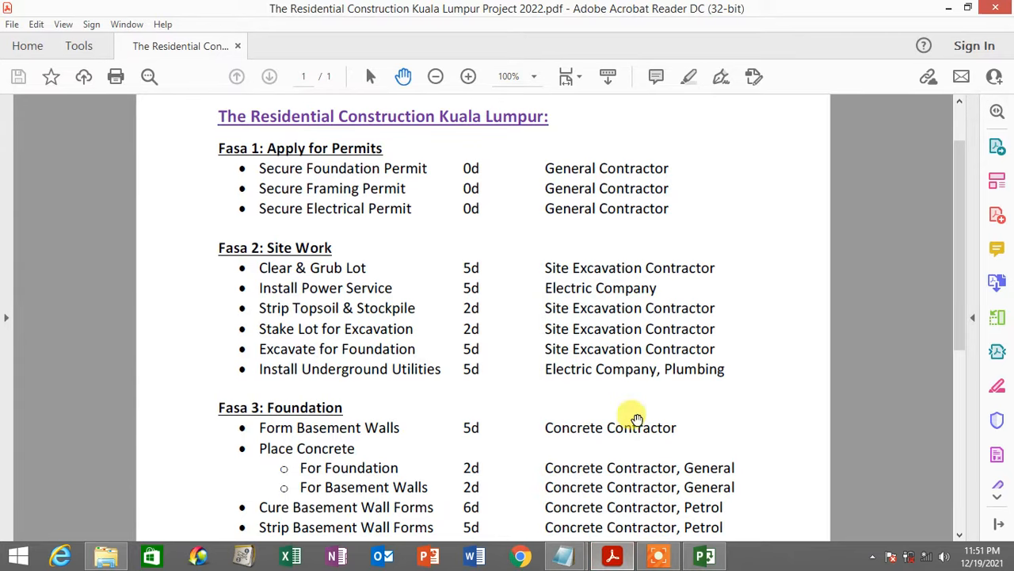
pyautogui.scroll(-2, 631, 388)
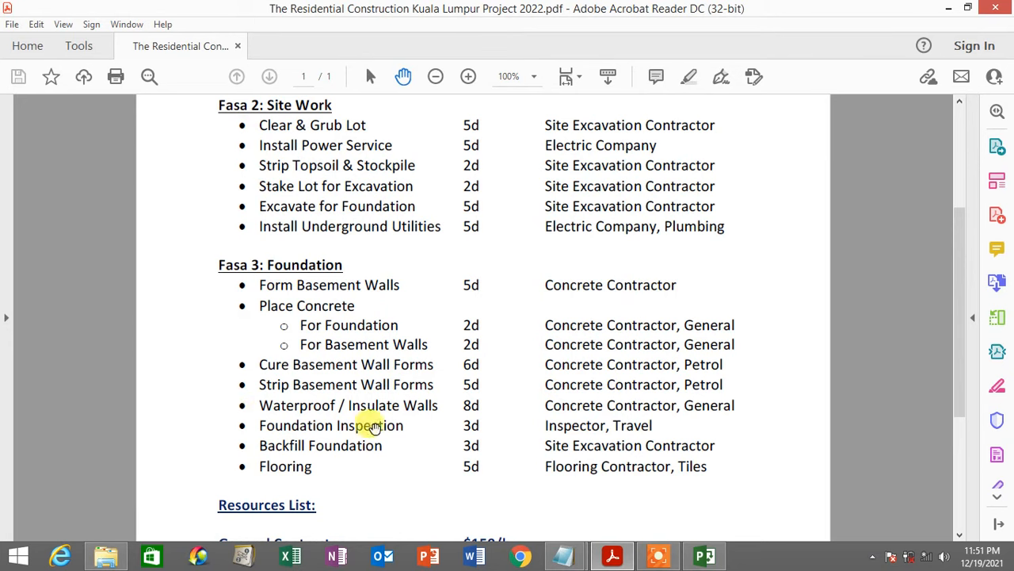
pyautogui.click(612, 557)
pyautogui.click(607, 373)
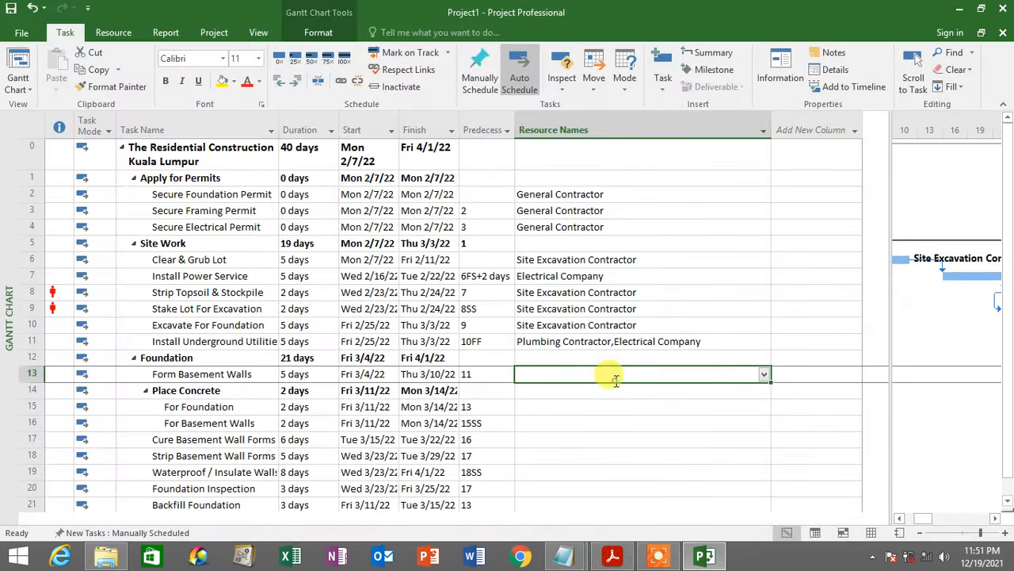
pyautogui.scroll(-1, 729, 330)
pyautogui.click(765, 310)
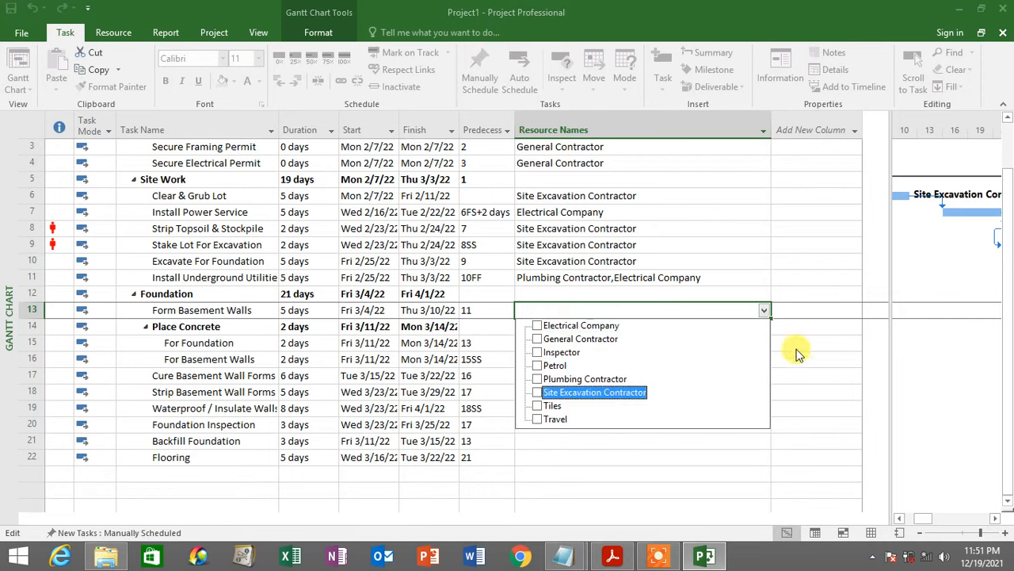
pyautogui.press('Escape')
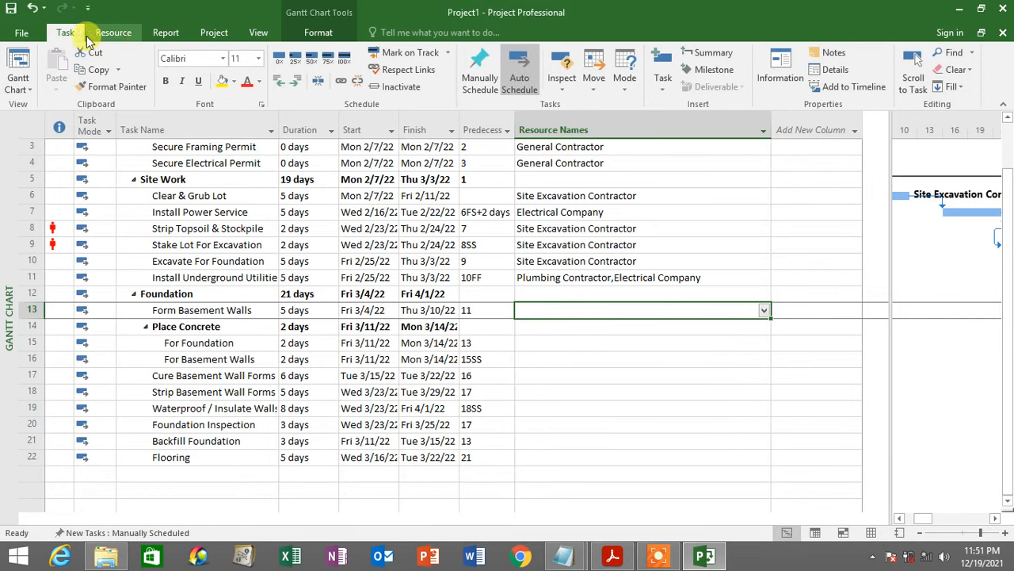
# Switch to the Resource Sheet view and add Concrete Contractor as a new resource below Tiles.
pyautogui.click(19, 80)
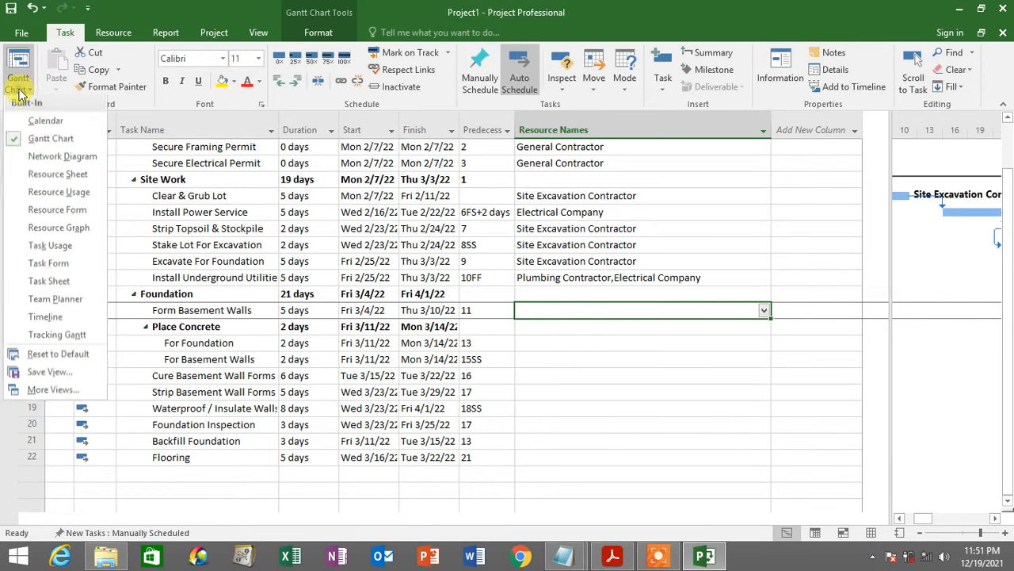
pyautogui.click(38, 176)
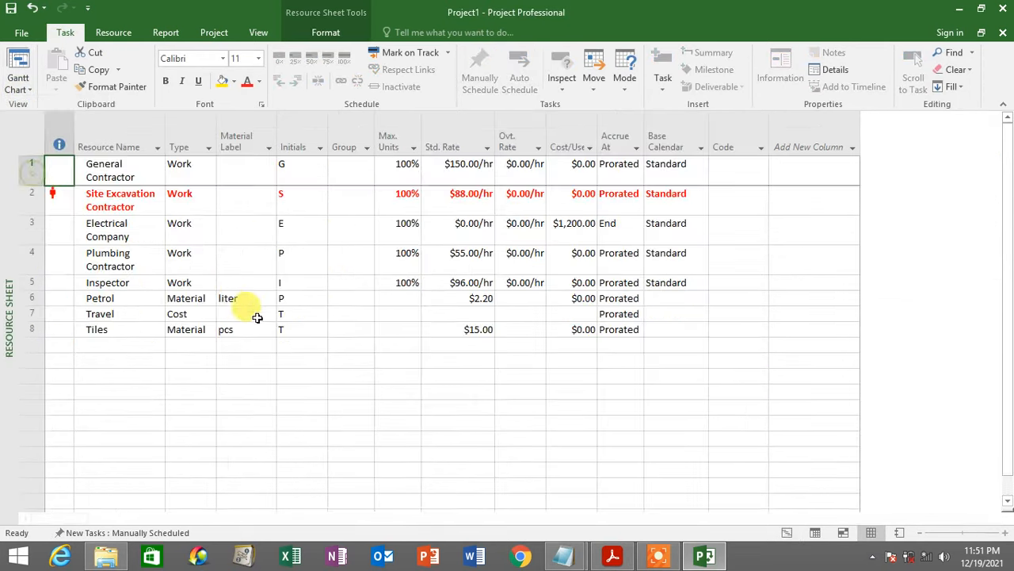
pyautogui.click(121, 345)
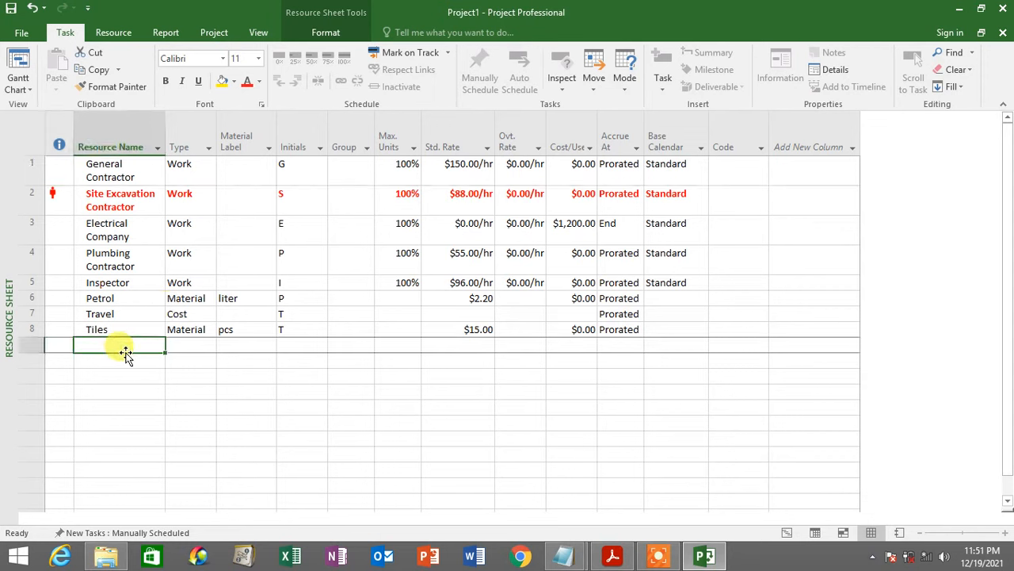
pyautogui.write('Concrete Cont')
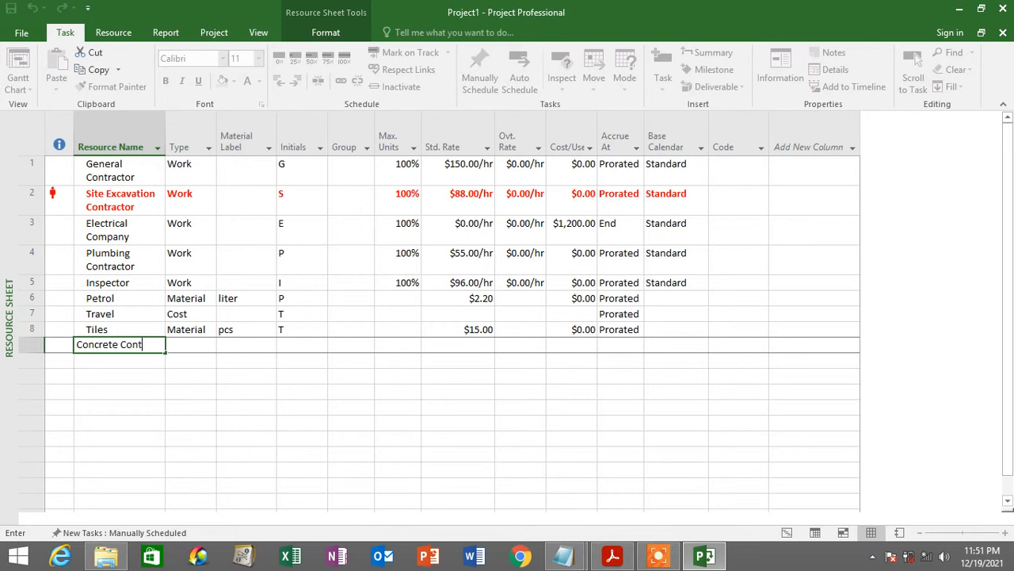
pyautogui.write('ractor')
pyautogui.press('Return')
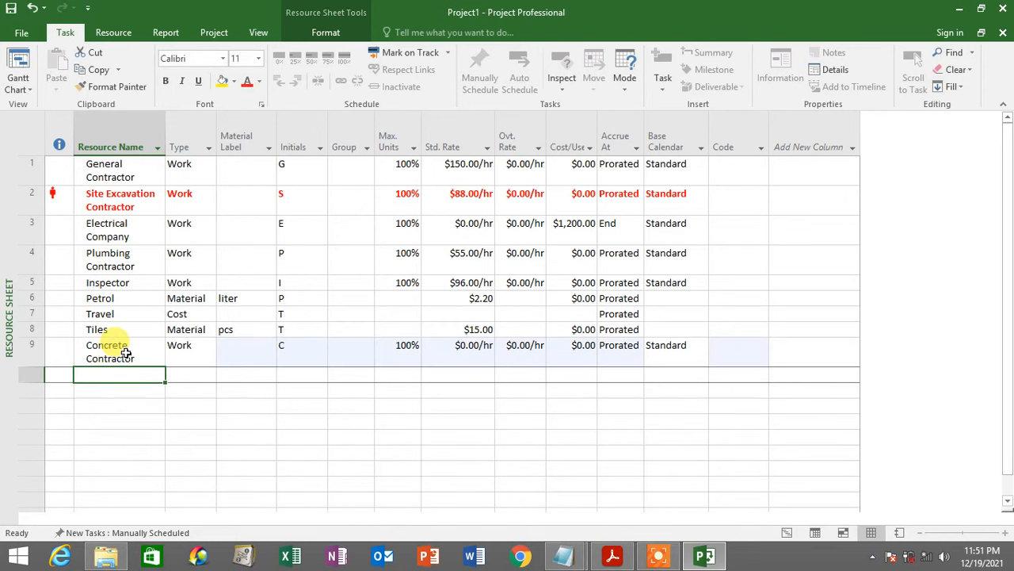
# Check the PDF's resource rates, then set the standard rate of Concrete Contractor to 78/h in Project.
pyautogui.click(191, 348)
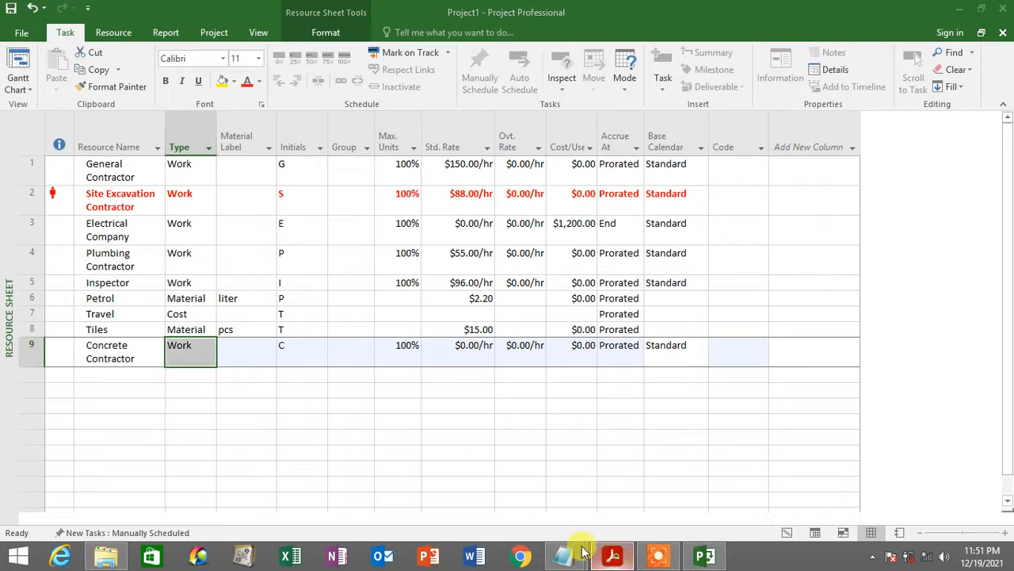
pyautogui.click(611, 555)
pyautogui.scroll(-3, 577, 332)
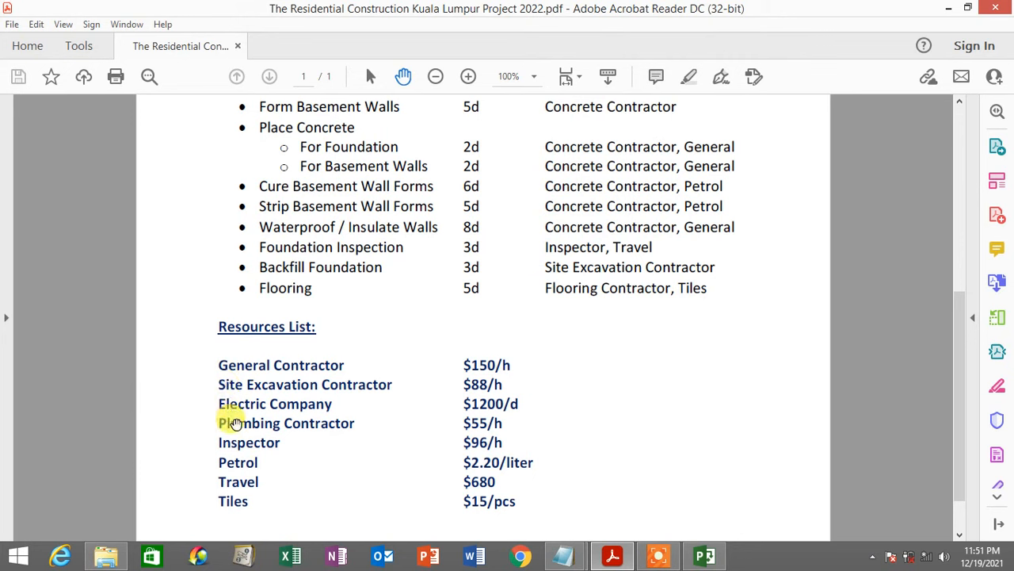
pyautogui.click(613, 556)
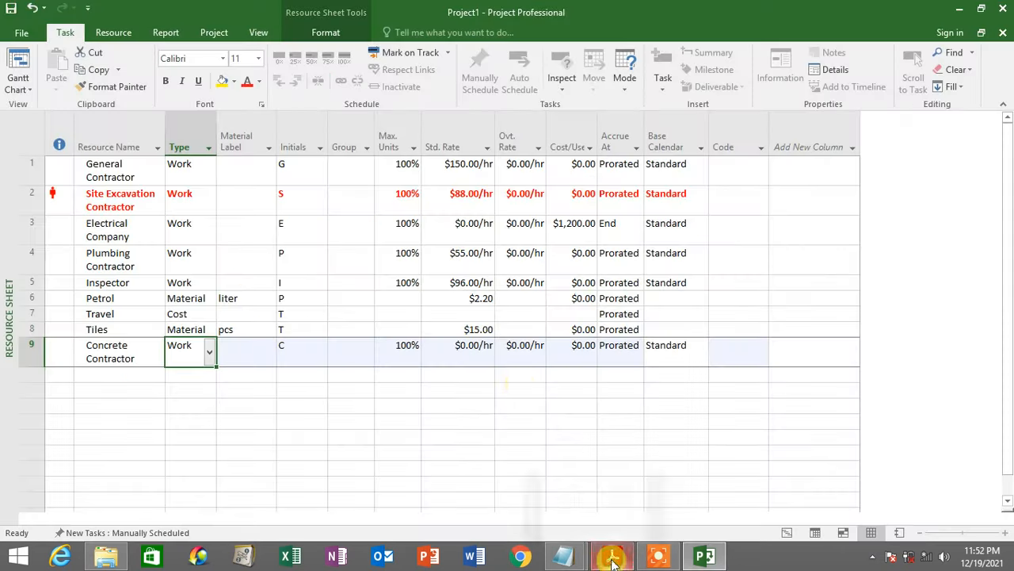
pyautogui.click(474, 351)
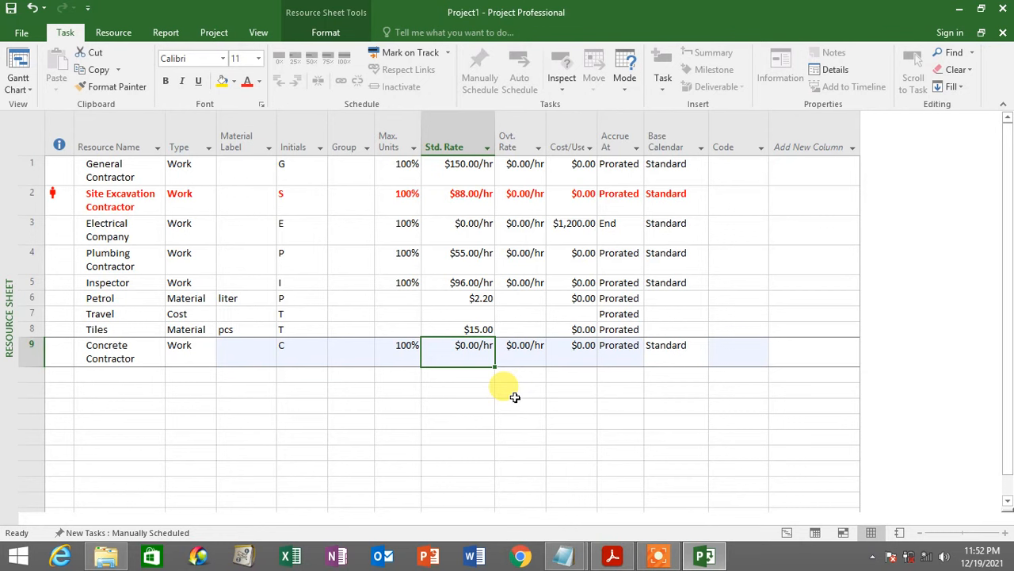
pyautogui.write('78.00/')
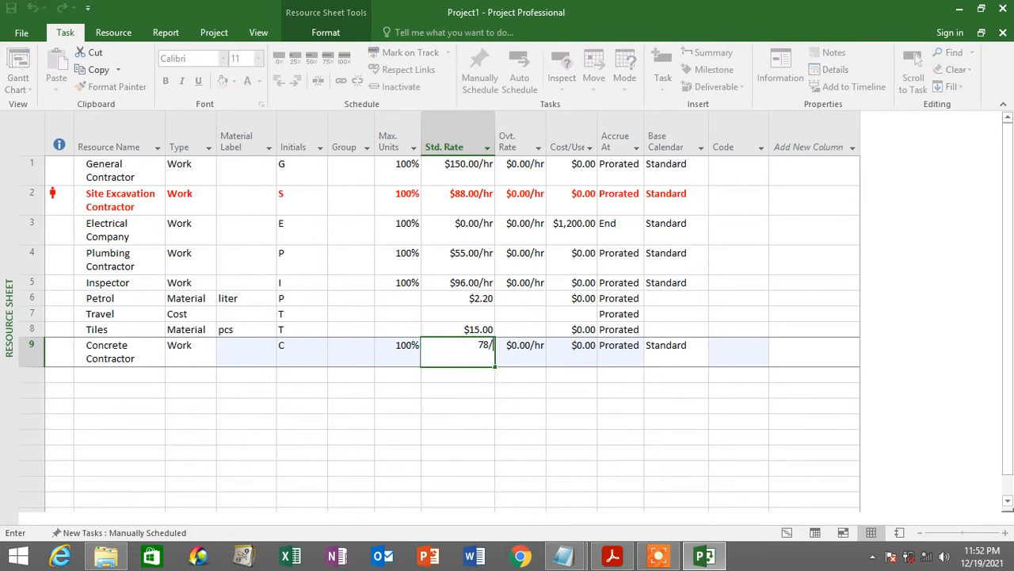
pyautogui.write('h')
pyautogui.press('Return')
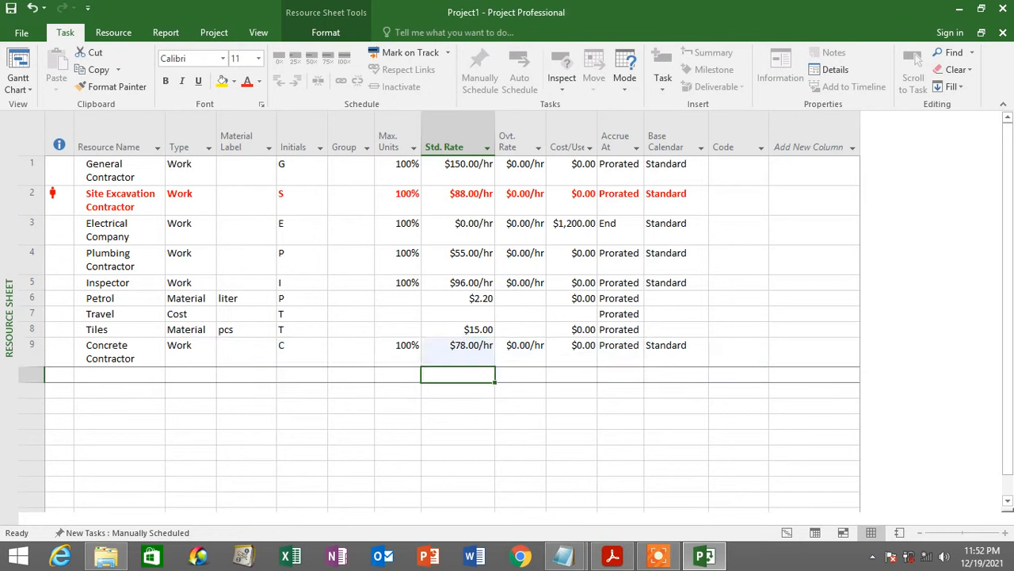
# Add Flooring Contractor as a new resource with a cost per use of 2000.
pyautogui.click(111, 381)
pyautogui.write('Flooring Contractor')
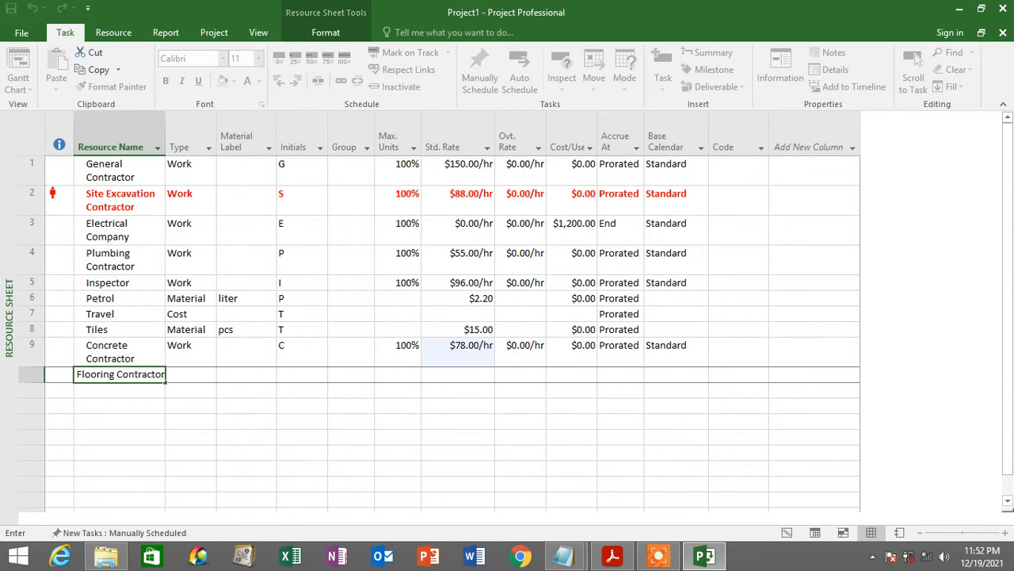
pyautogui.click(471, 362)
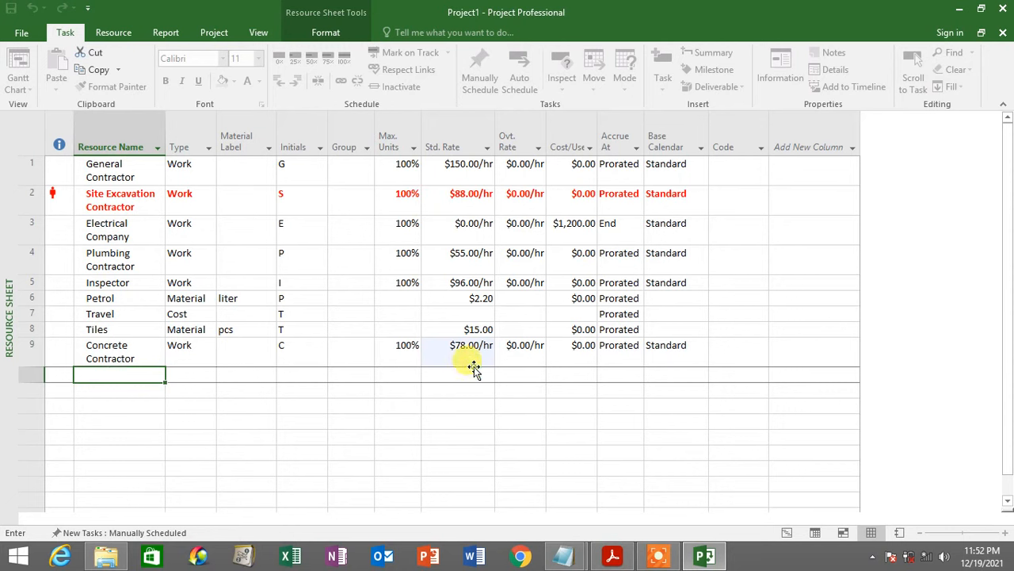
pyautogui.click(473, 381)
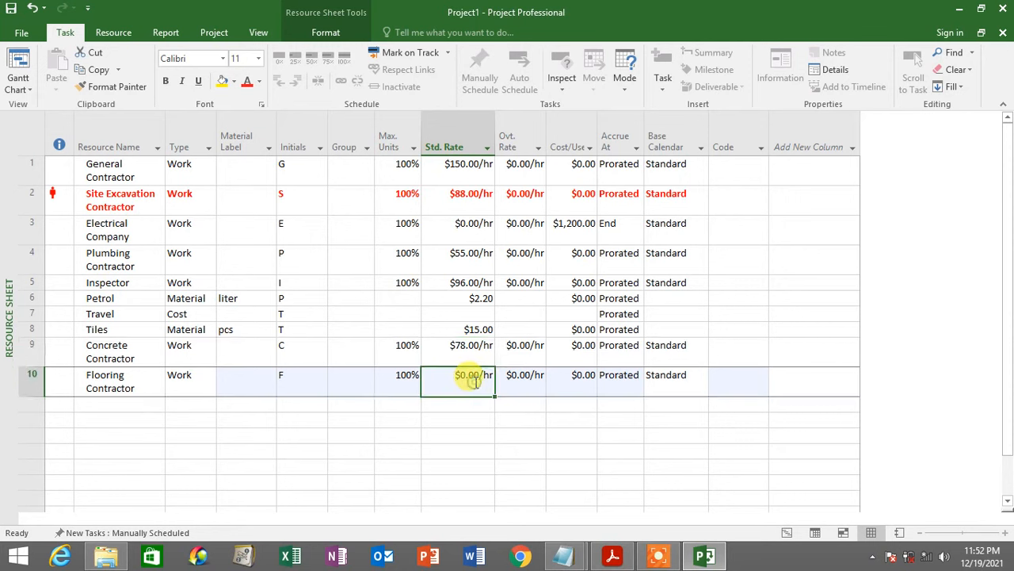
pyautogui.click(568, 382)
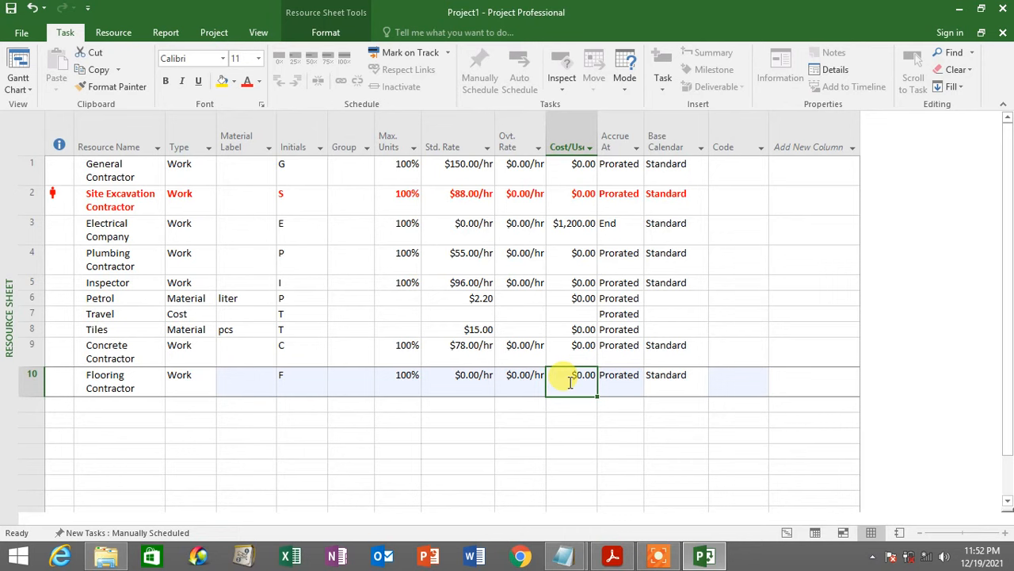
pyautogui.write('2000')
pyautogui.press('Return')
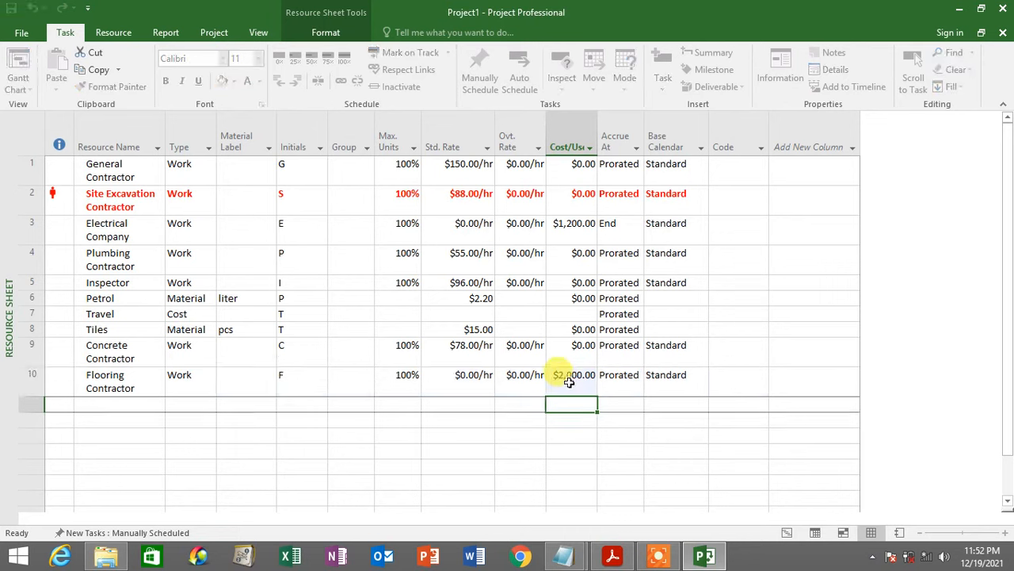
# Set the cost accrual of Flooring Contractor to Start.
pyautogui.click(569, 382)
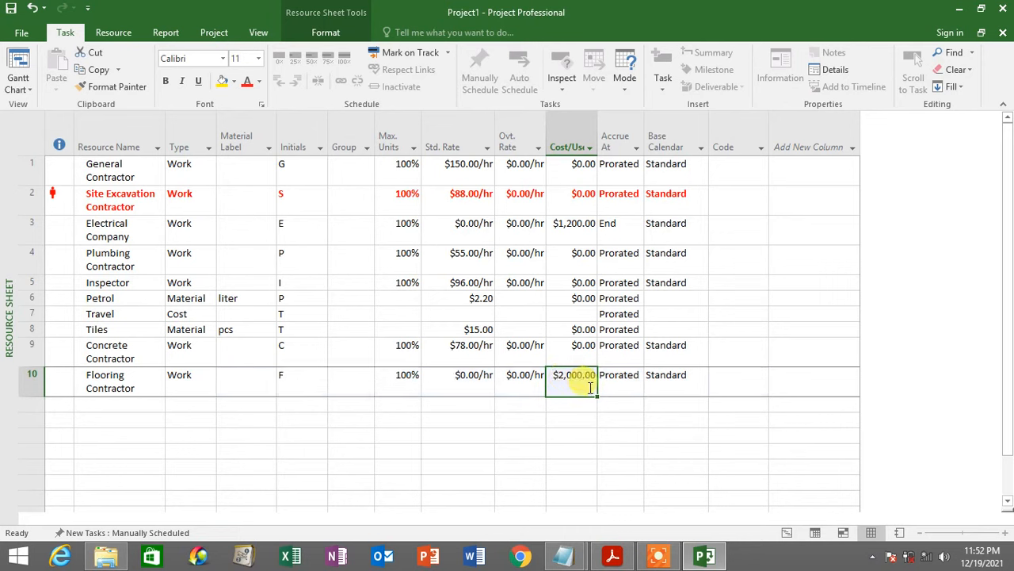
pyautogui.click(632, 387)
pyautogui.click(638, 384)
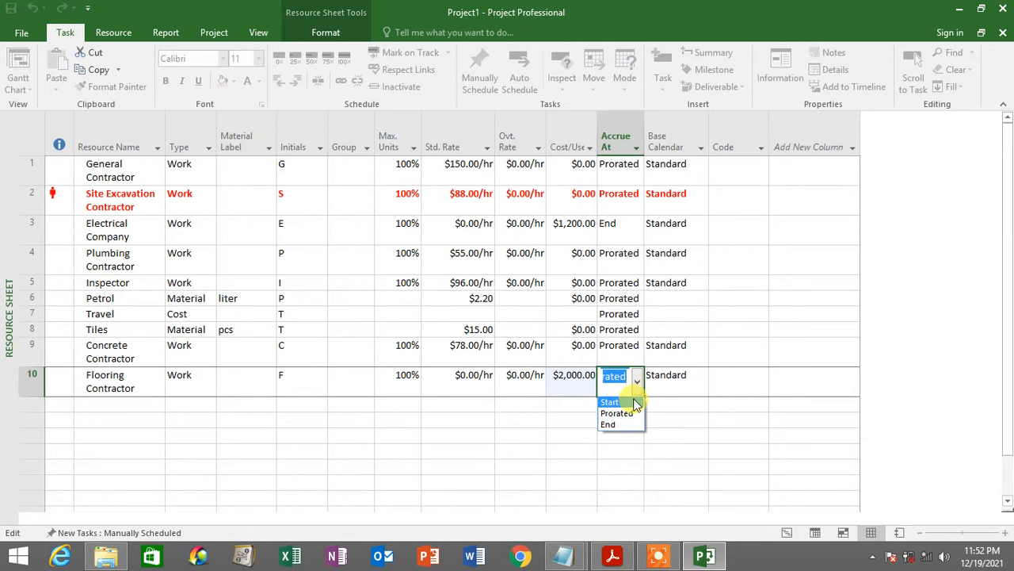
pyautogui.click(632, 402)
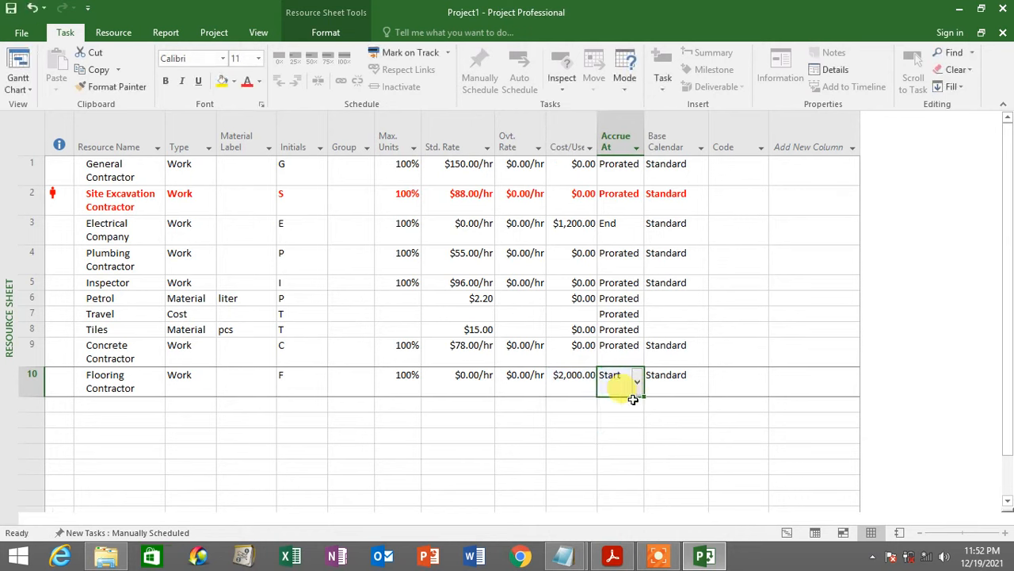
pyautogui.click(579, 376)
pyautogui.click(559, 130)
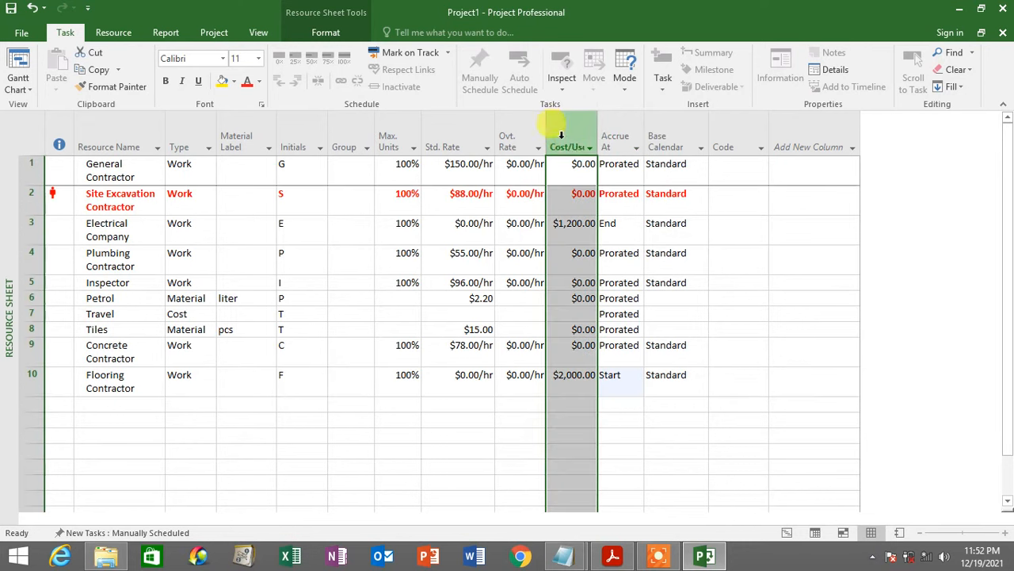
pyautogui.click(617, 382)
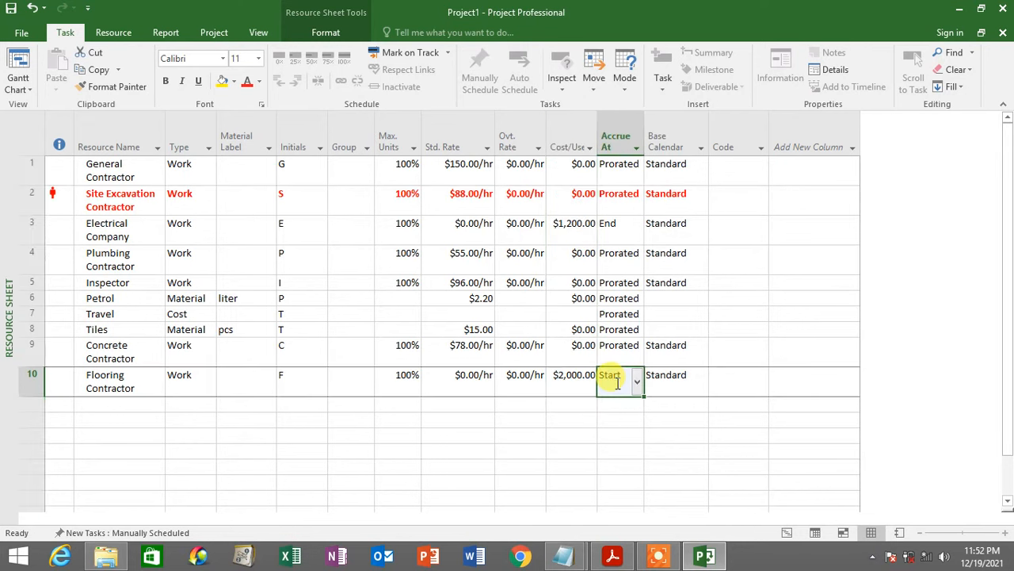
pyautogui.click(109, 374)
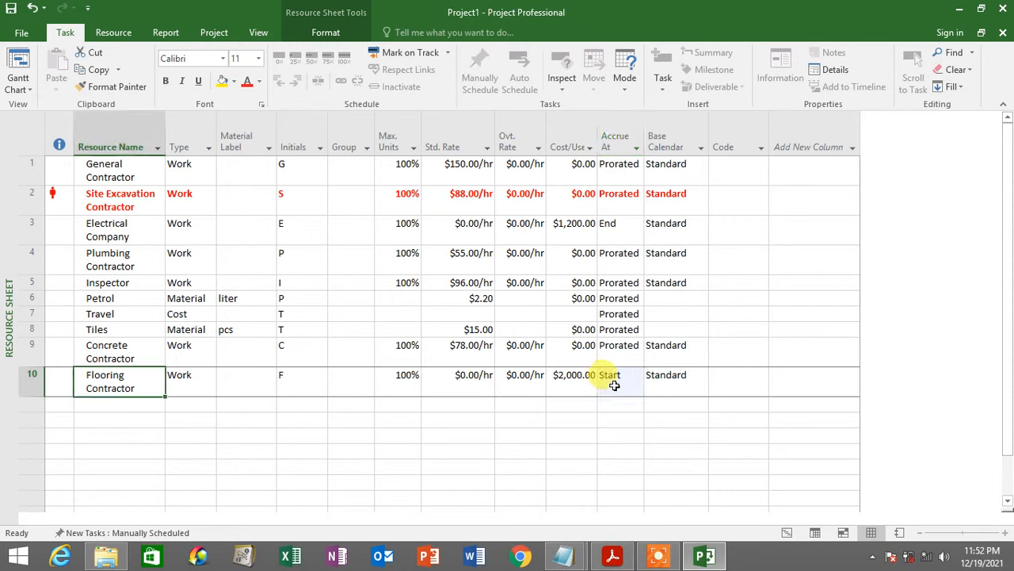
# Return to the Gantt Chart view and assign Concrete Contractor to the Form Basement Walls task.
pyautogui.click(611, 557)
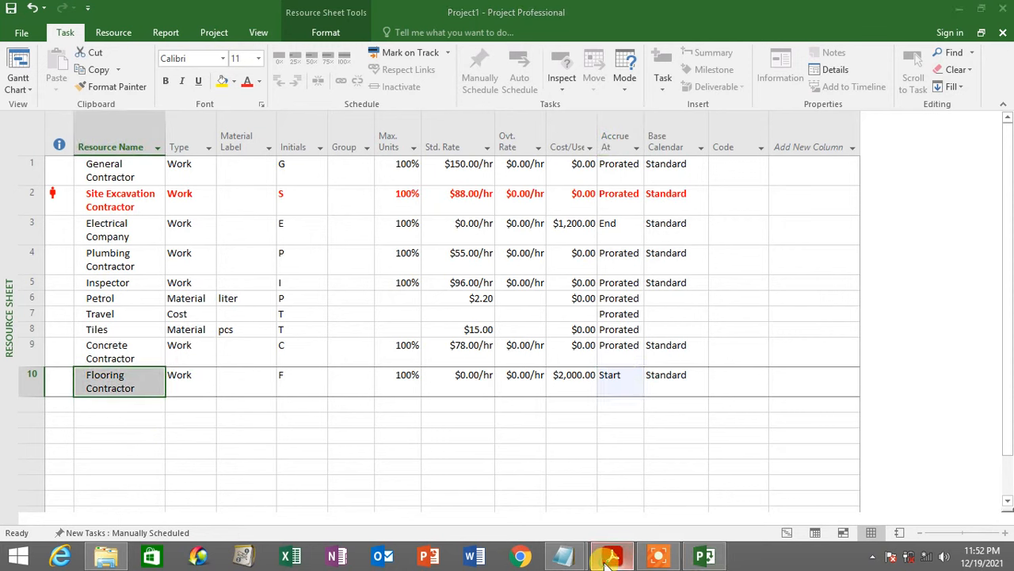
pyautogui.click(611, 557)
pyautogui.click(19, 63)
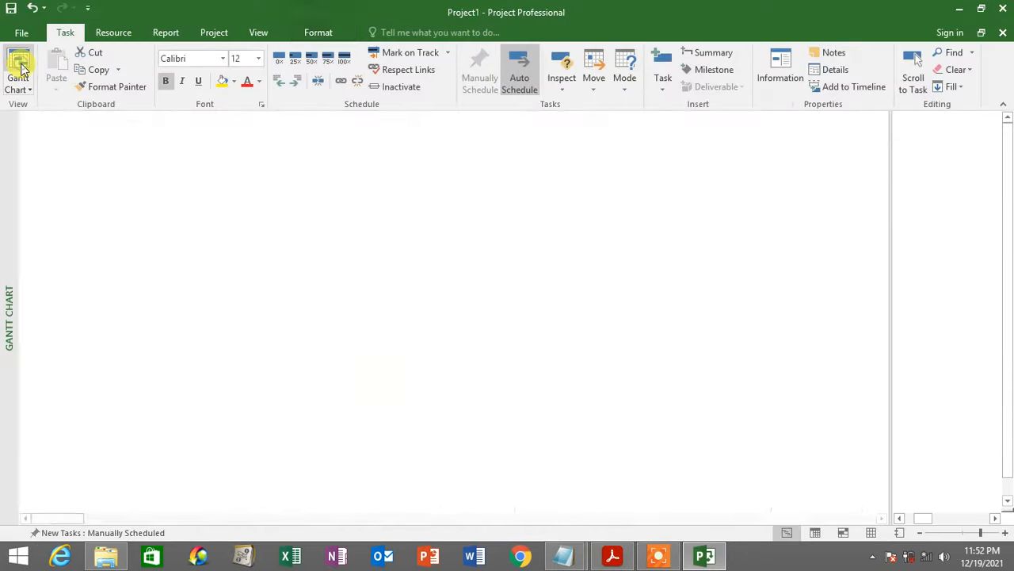
pyautogui.scroll(-3, 547, 348)
pyautogui.click(593, 211)
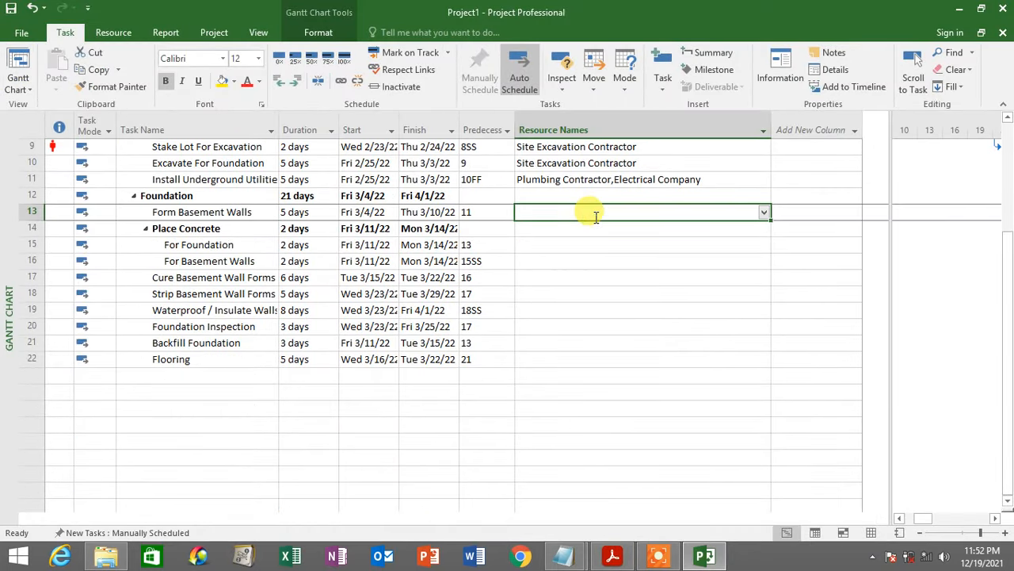
pyautogui.click(763, 212)
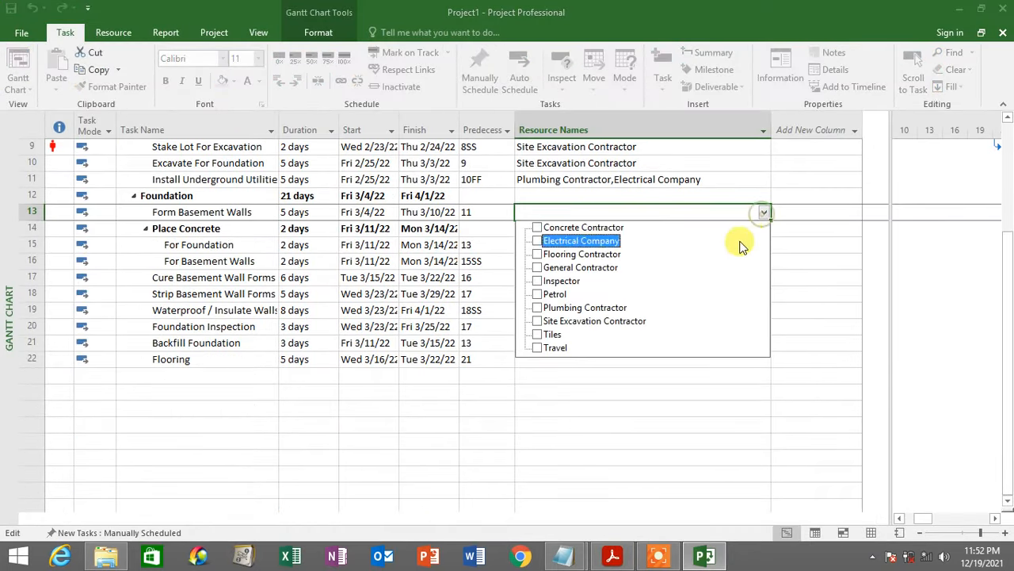
pyautogui.click(675, 228)
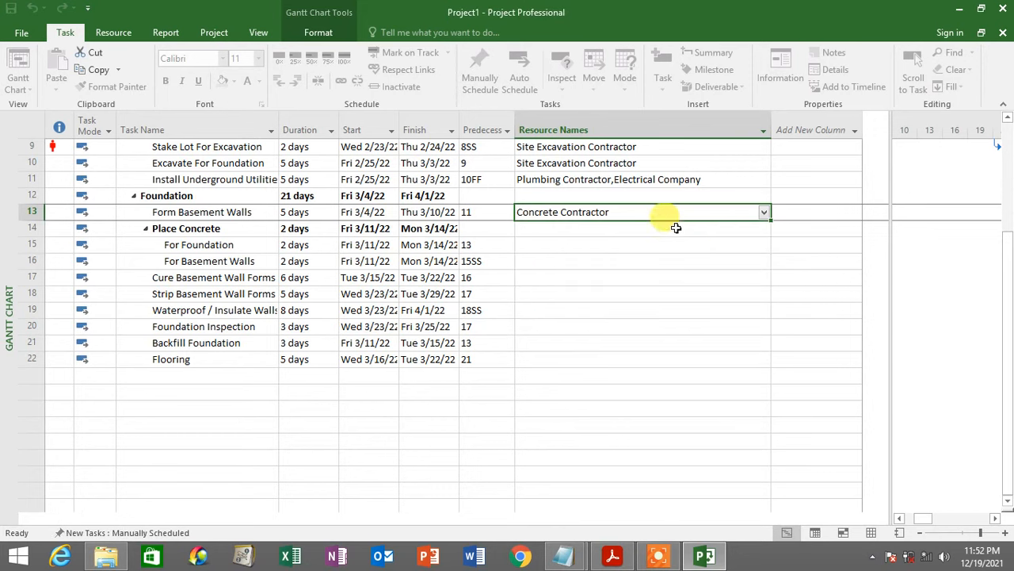
# Assign Concrete Contractor to the For Foundation task under Place Concrete.
pyautogui.click(685, 246)
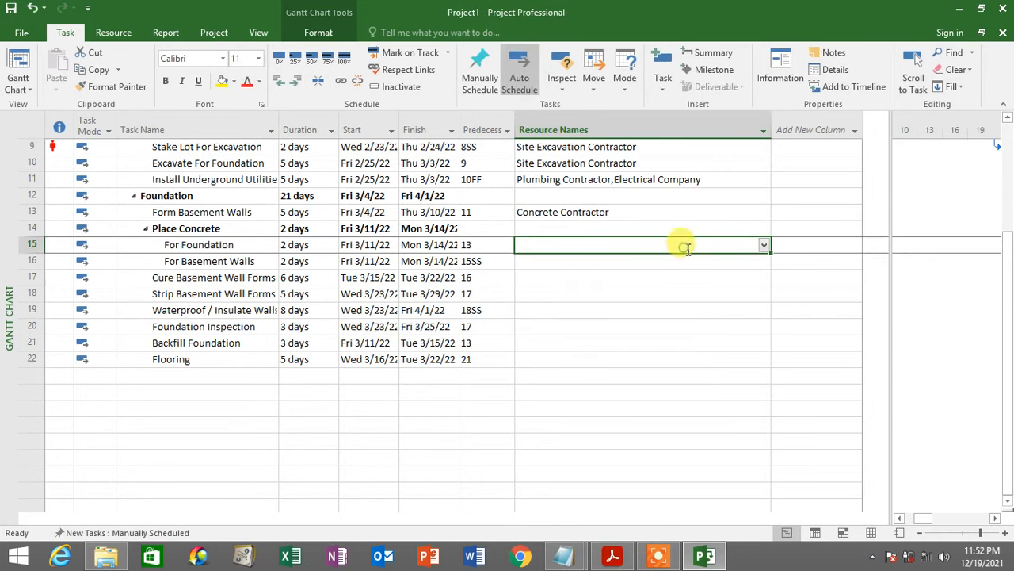
pyautogui.click(763, 245)
pyautogui.click(660, 261)
pyautogui.press('Return')
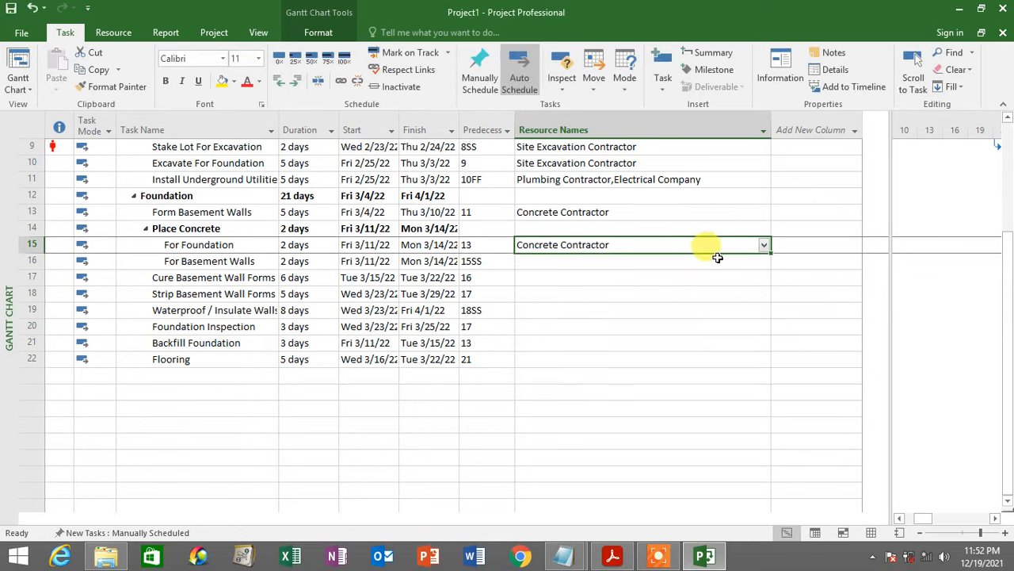
# Fill the Concrete Contractor assignment down to the For Basement Walls task and consult the PDF for the remaining assignments.
pyautogui.moveTo(771, 252); pyautogui.dragTo(767, 270)
pyautogui.click(748, 340)
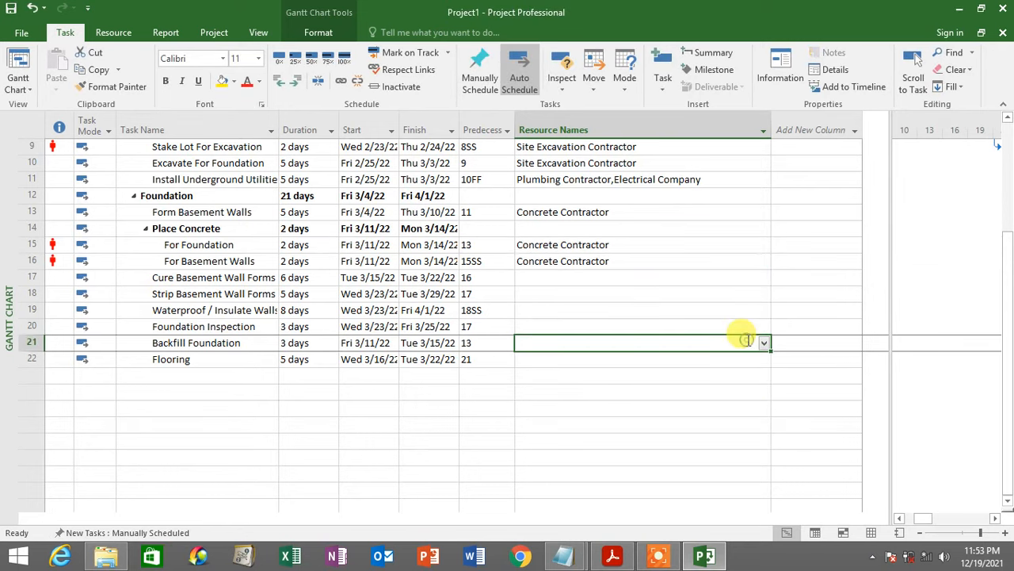
pyautogui.click(611, 557)
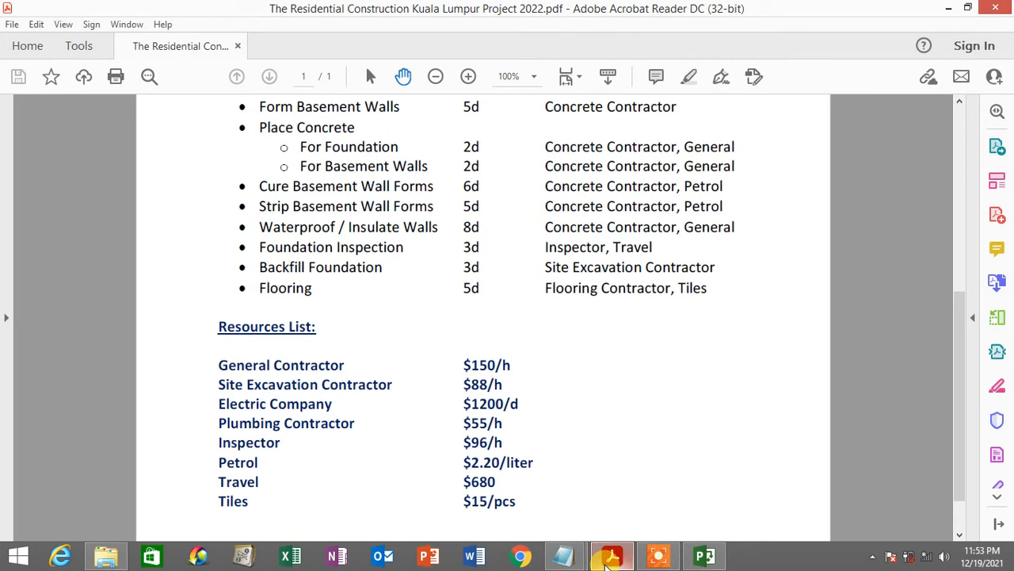
pyautogui.click(610, 557)
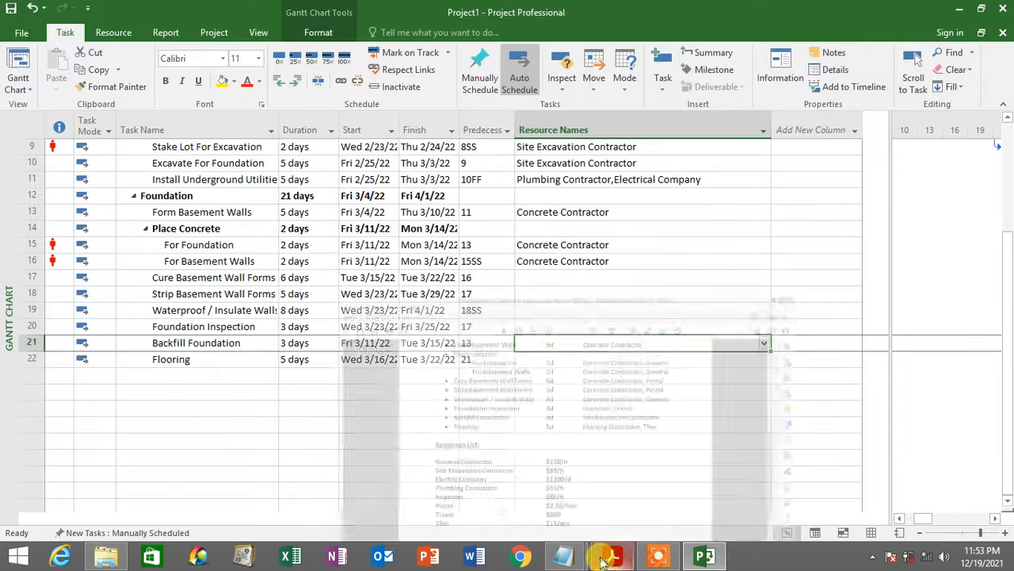
# Assign Concrete Contractor to Cure Basement Wall Forms and fill it down to Strip Basement Wall Forms and Waterproof / Insulate Walls.
pyautogui.click(537, 277)
pyautogui.click(764, 279)
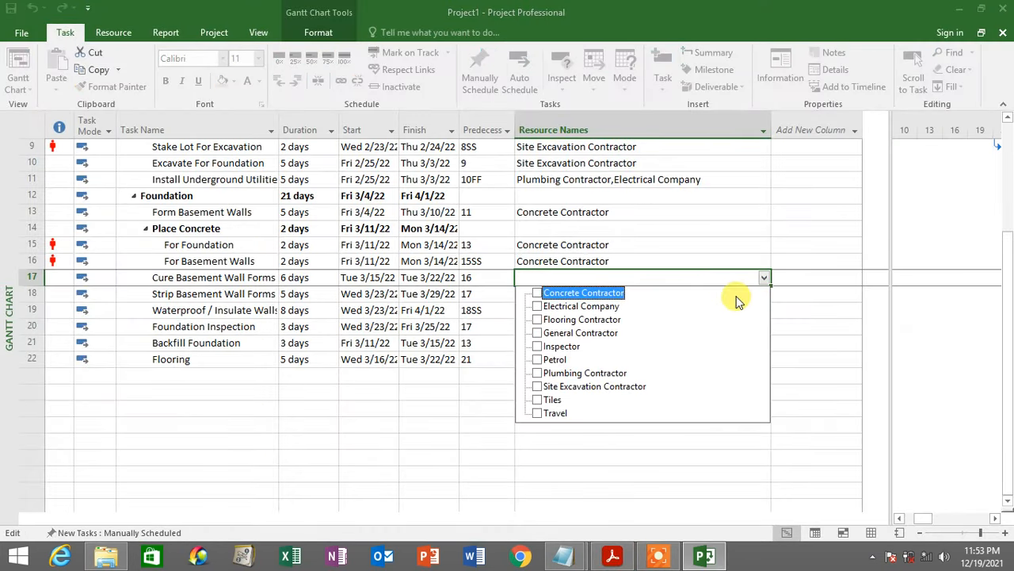
pyautogui.click(763, 278)
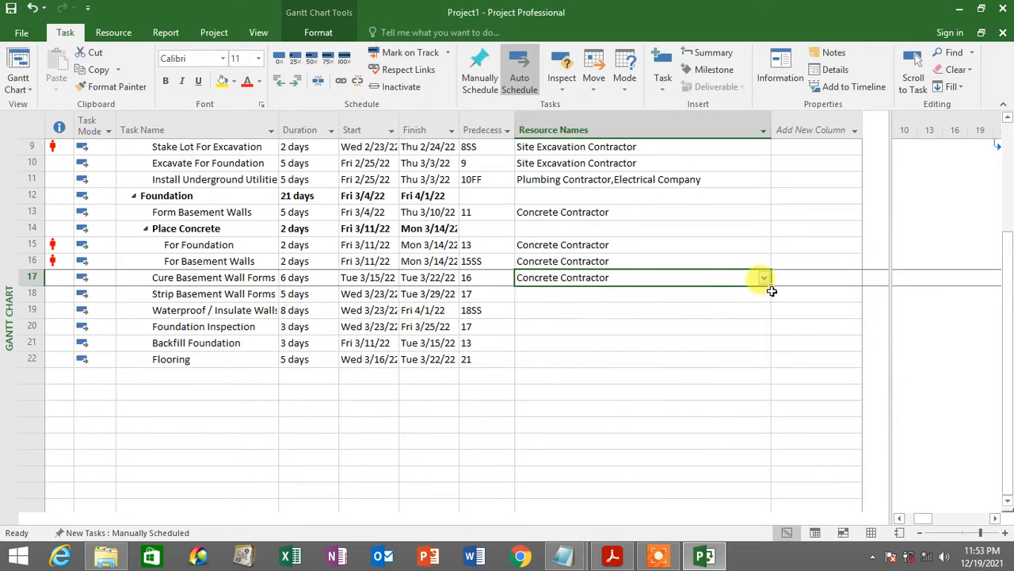
pyautogui.moveTo(771, 285); pyautogui.dragTo(762, 317)
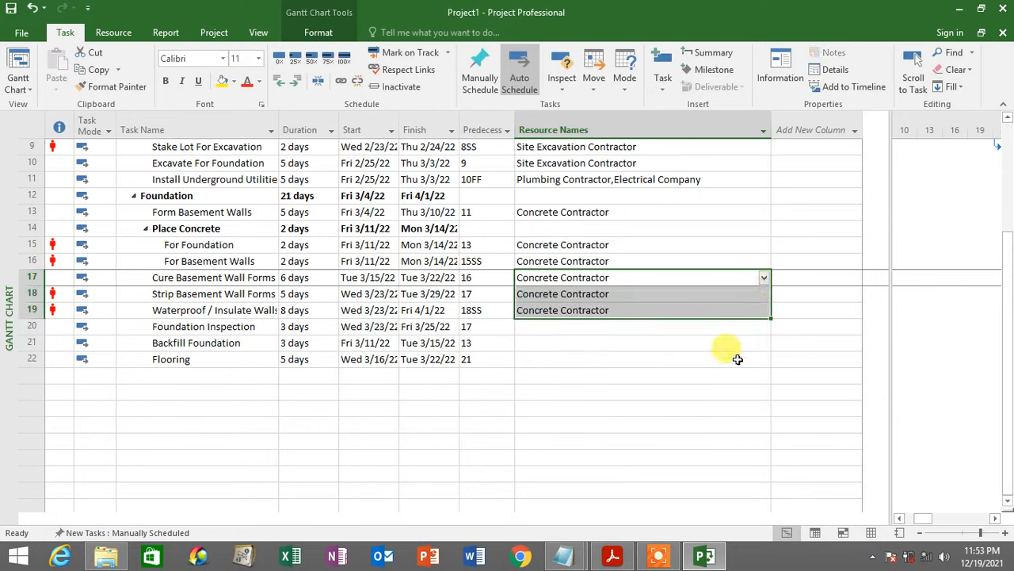
pyautogui.click(727, 359)
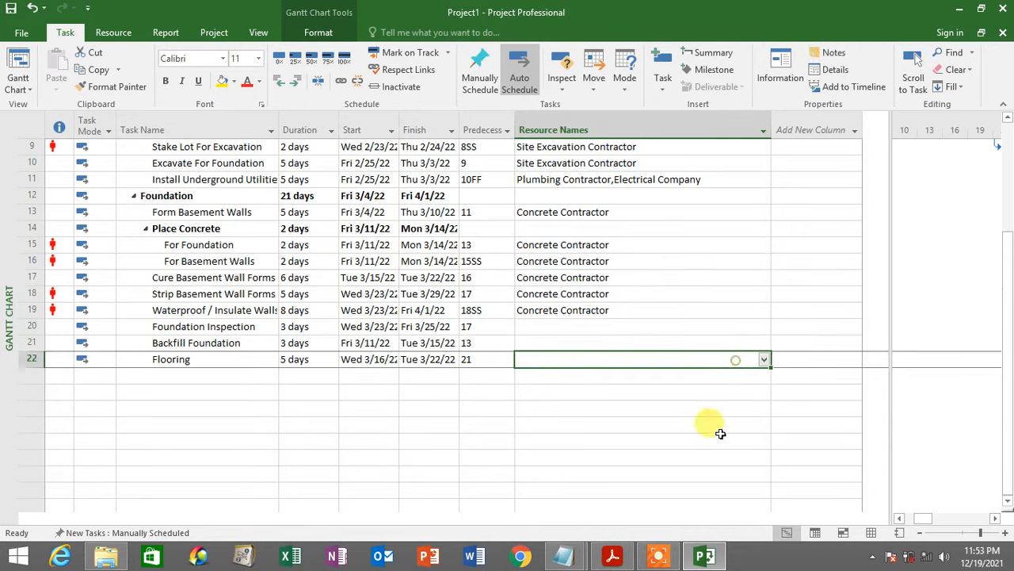
# Check the PDF and assign Inspector to the Foundation Inspection task.
pyautogui.click(620, 560)
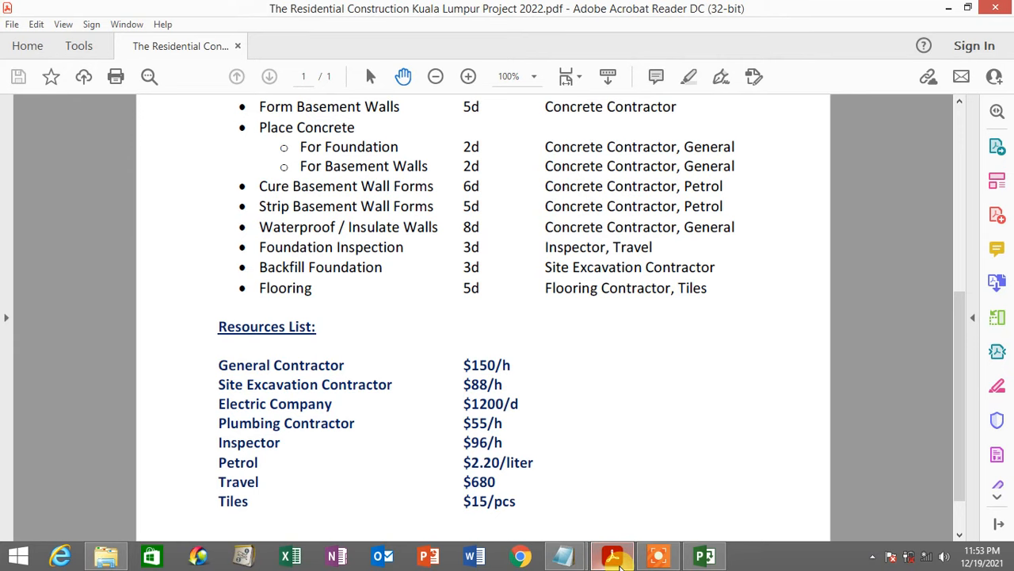
pyautogui.click(621, 560)
pyautogui.click(607, 325)
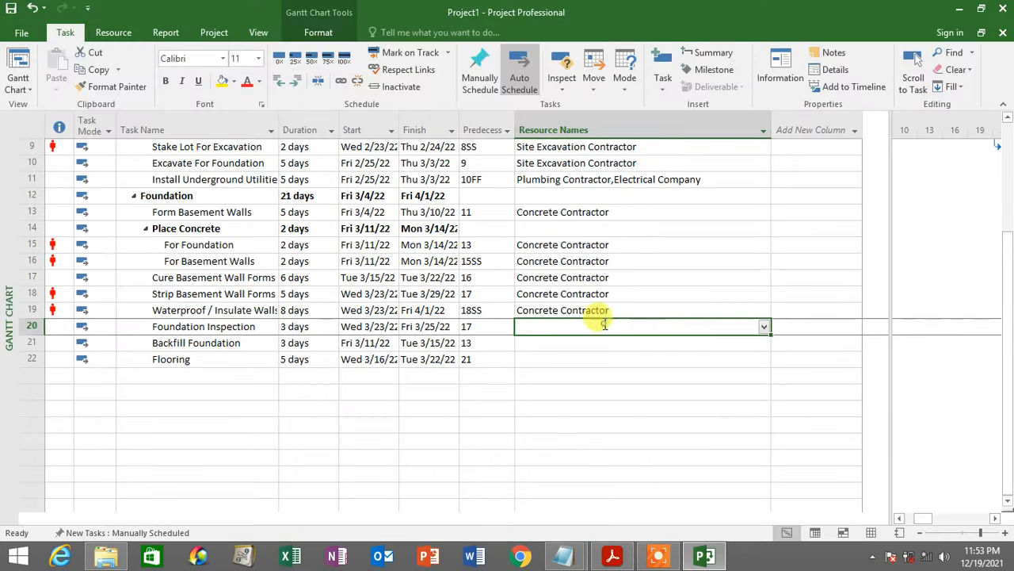
pyautogui.click(763, 326)
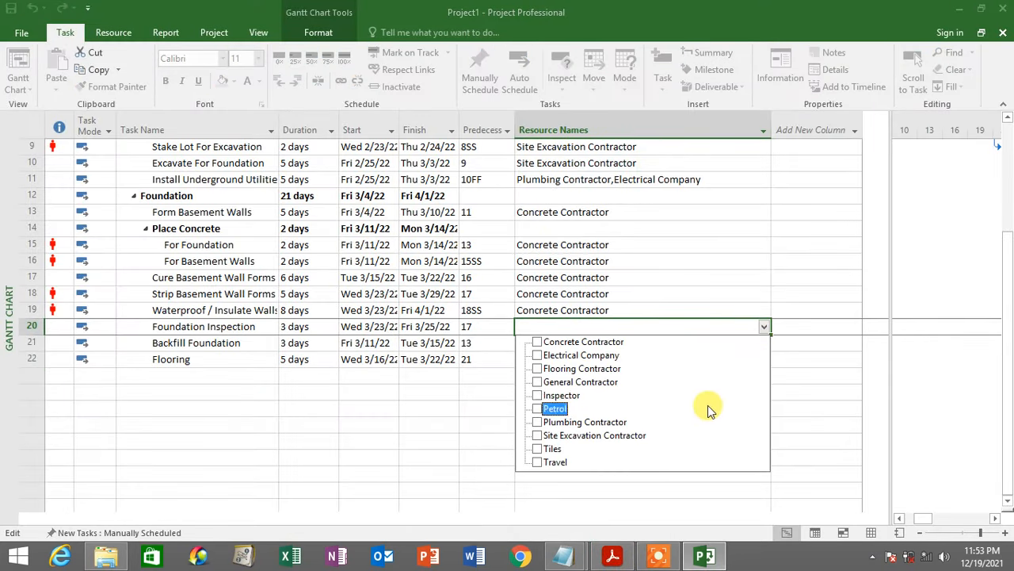
pyautogui.press('Return')
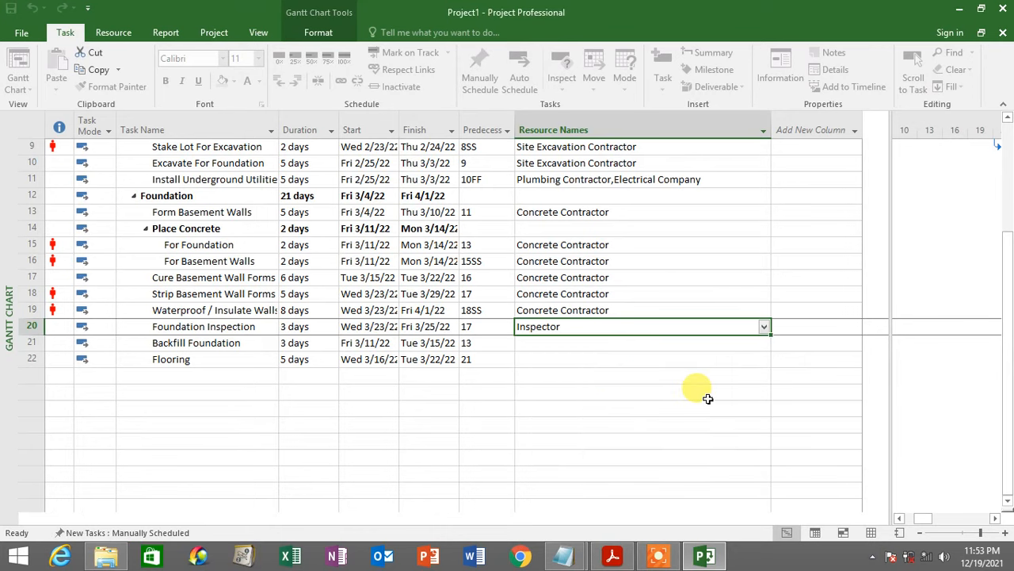
# Check the PDF and assign Site Excavation Contractor to the Backfill Foundation task.
pyautogui.click(622, 560)
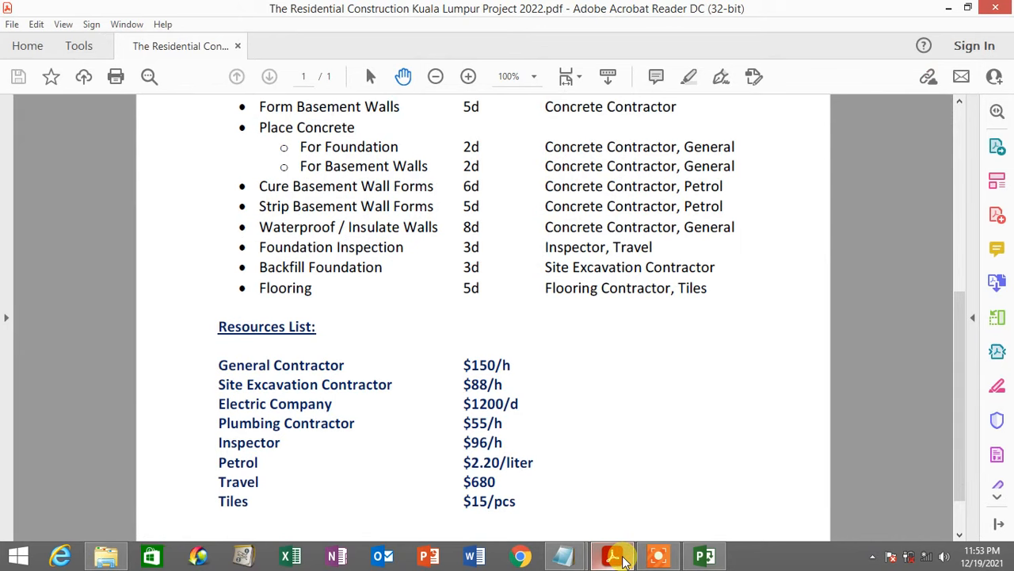
pyautogui.click(623, 561)
pyautogui.click(623, 346)
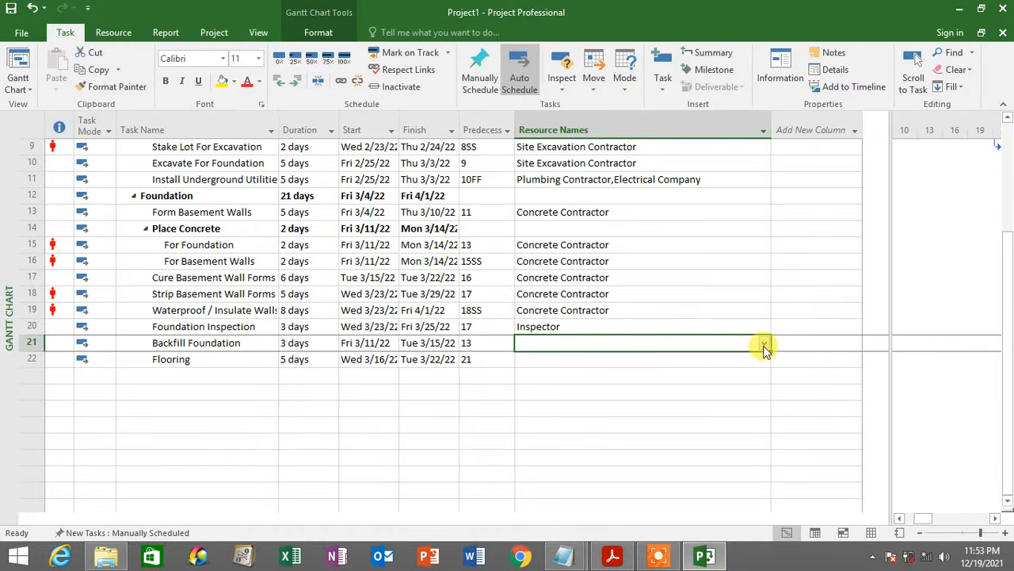
pyautogui.click(764, 344)
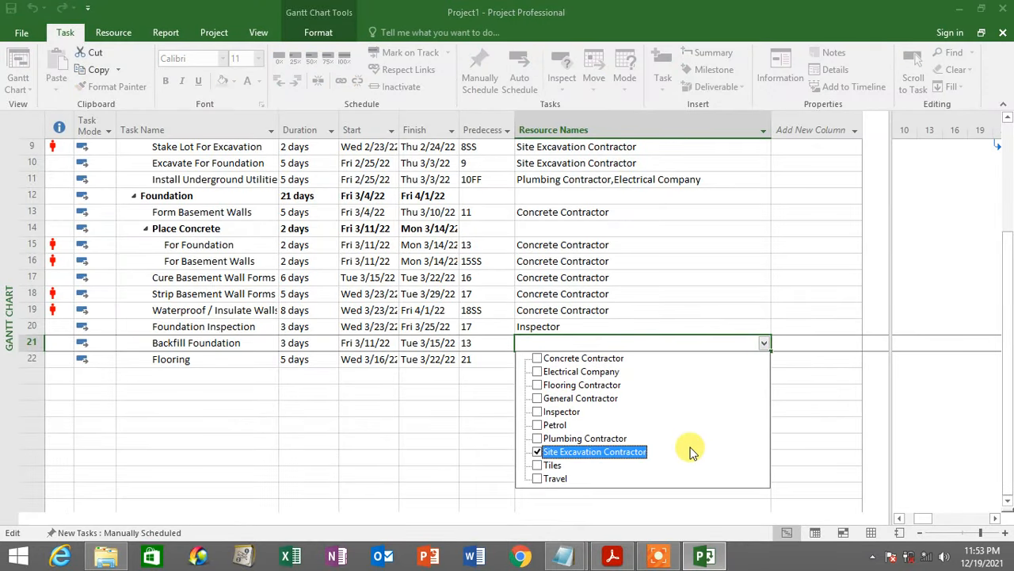
pyautogui.press('Return')
# Check the PDF and assign Flooring Contractor to the Flooring task.
pyautogui.click(622, 560)
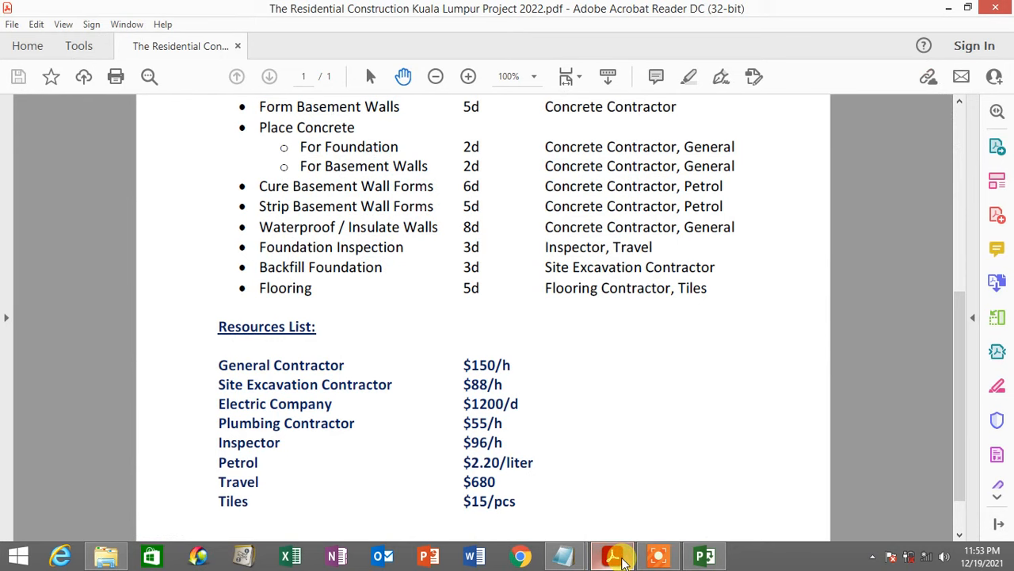
pyautogui.click(622, 561)
pyautogui.click(603, 358)
pyautogui.click(766, 360)
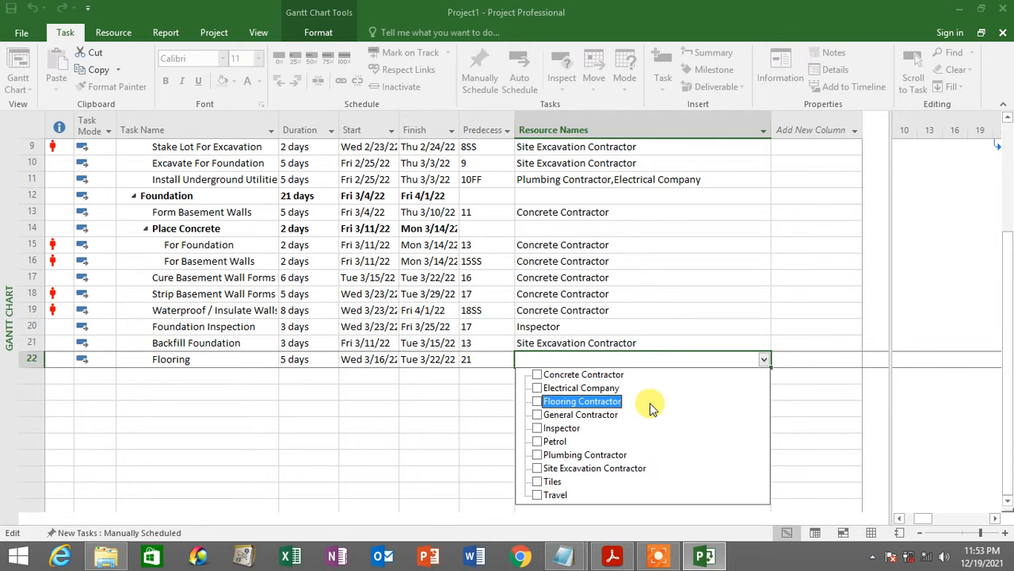
pyautogui.press('Return')
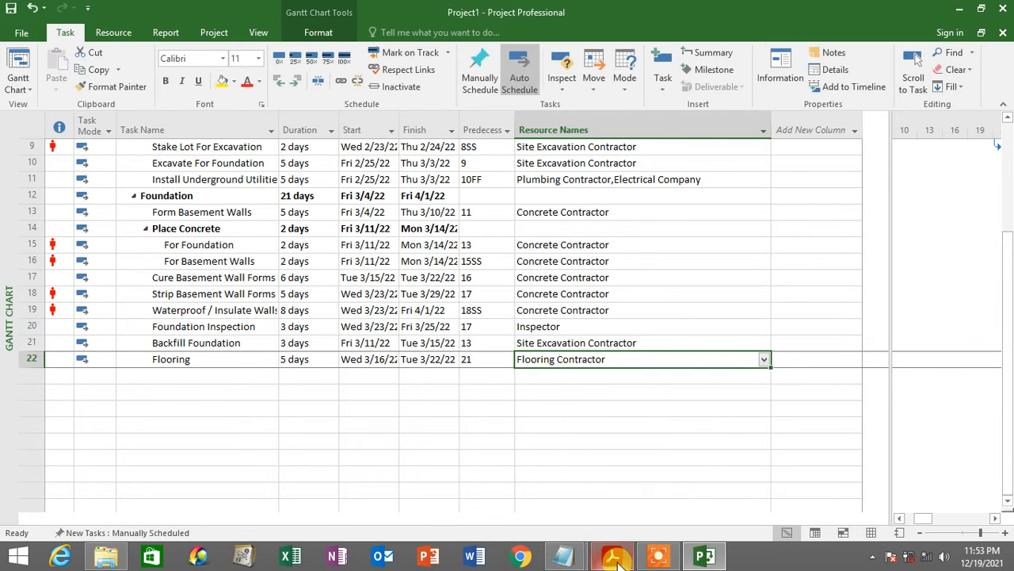
# Consult the PDF and add General Contractor to the For Foundation task alongside Concrete Contractor.
pyautogui.click(615, 559)
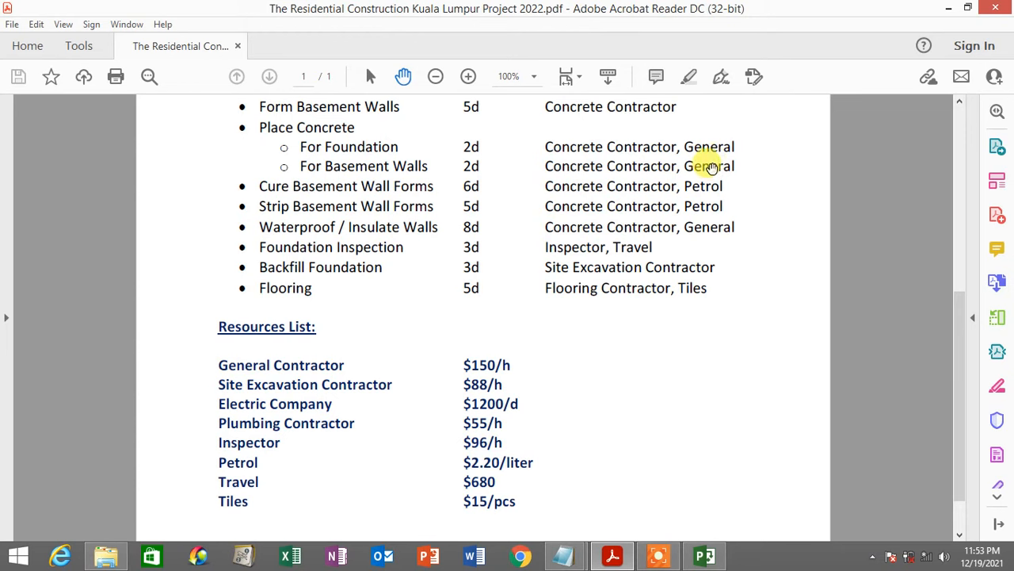
pyautogui.click(614, 555)
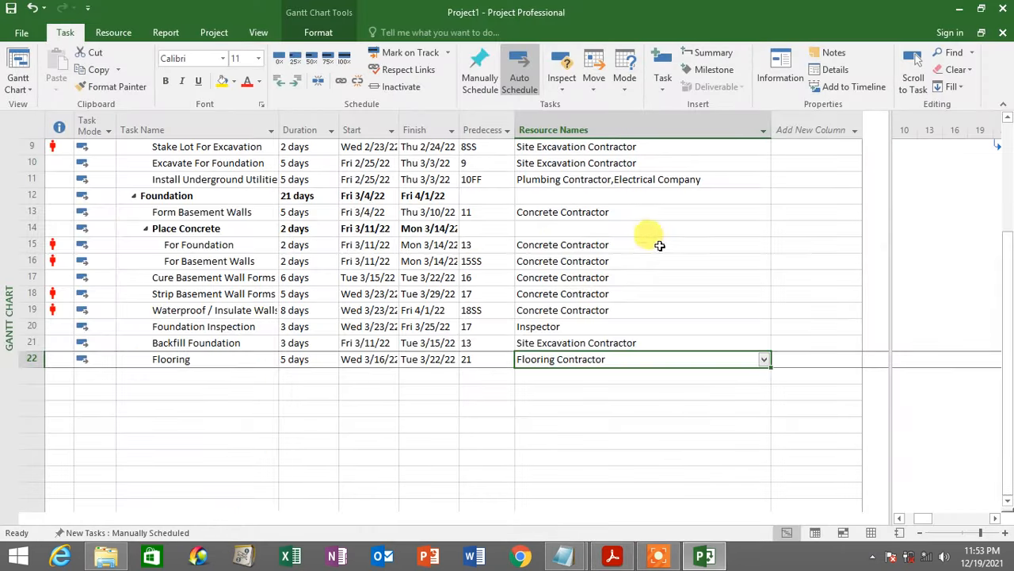
pyautogui.click(658, 245)
pyautogui.click(764, 245)
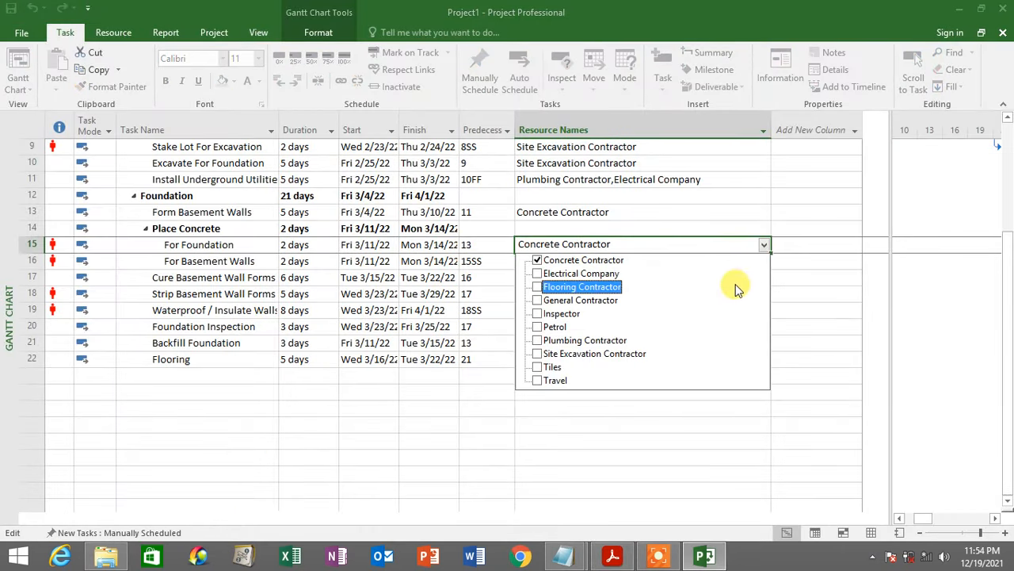
pyautogui.click(732, 296)
pyautogui.press('Return')
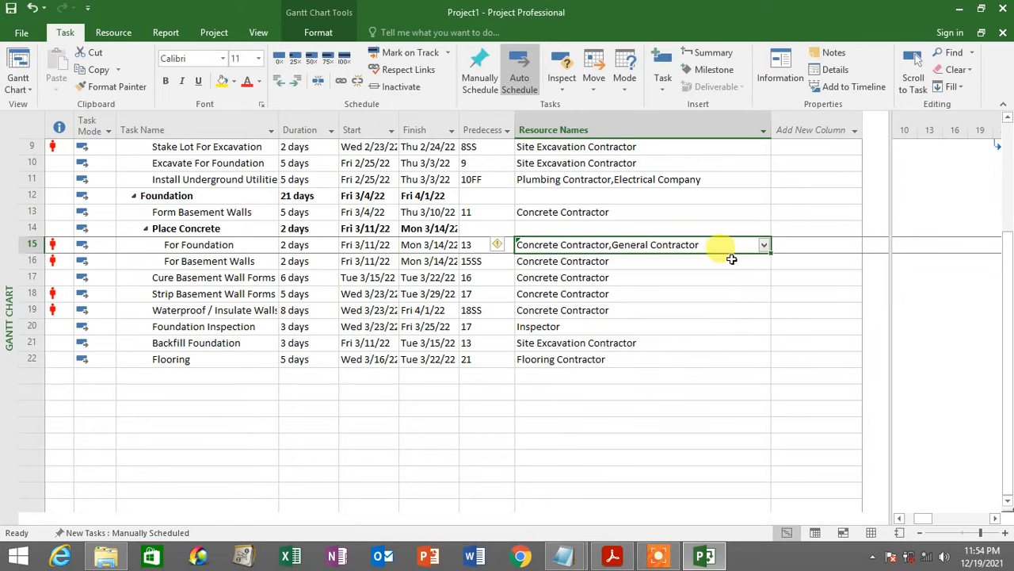
# Add General Contractor to the For Basement Walls task alongside Concrete Contractor.
pyautogui.click(765, 261)
pyautogui.click(766, 261)
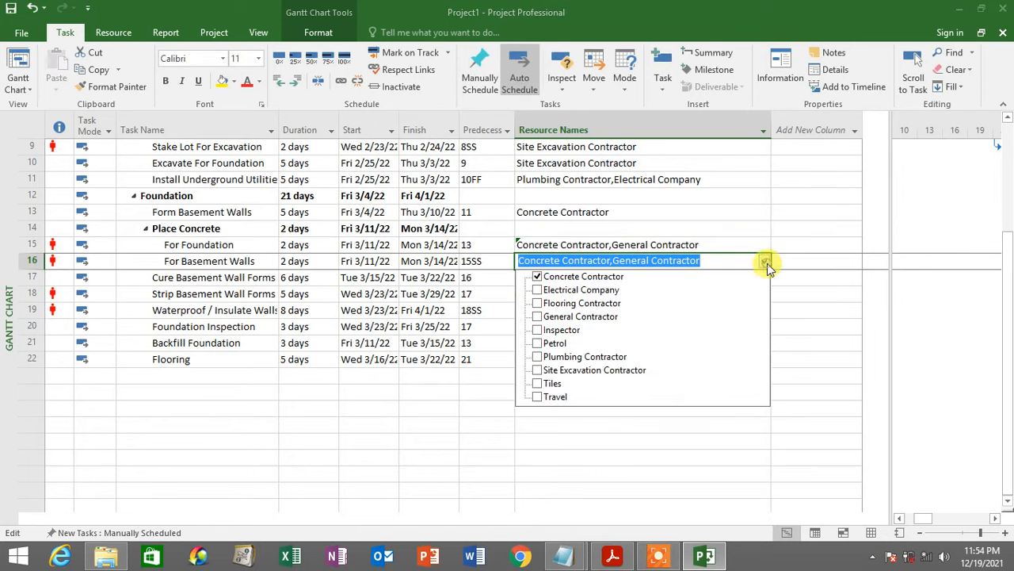
pyautogui.click(737, 315)
pyautogui.press('Return')
pyautogui.click(765, 341)
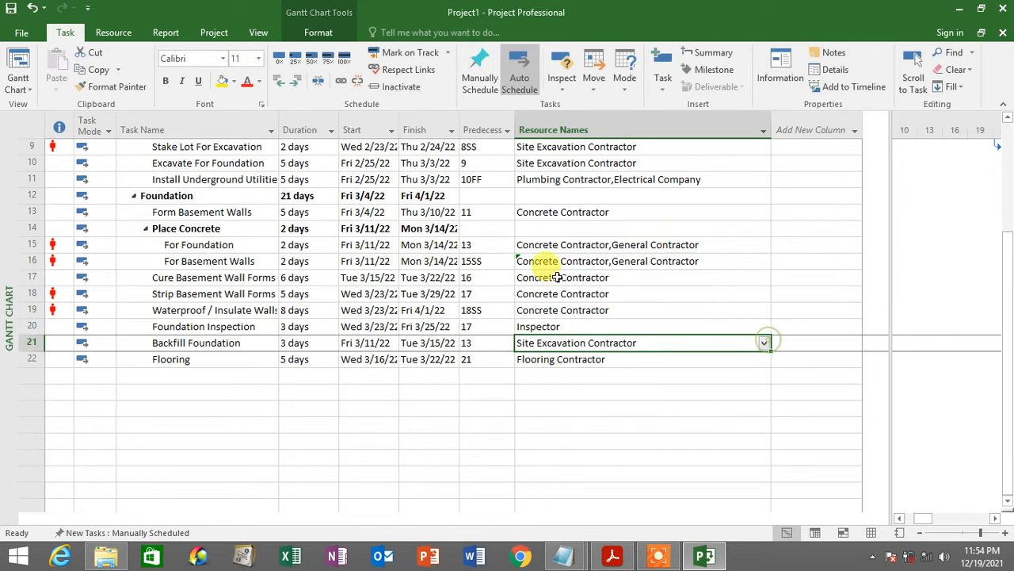
# Check the PDF for the additional resource required by the Cure and Strip Basement Wall Forms tasks.
pyautogui.click(571, 279)
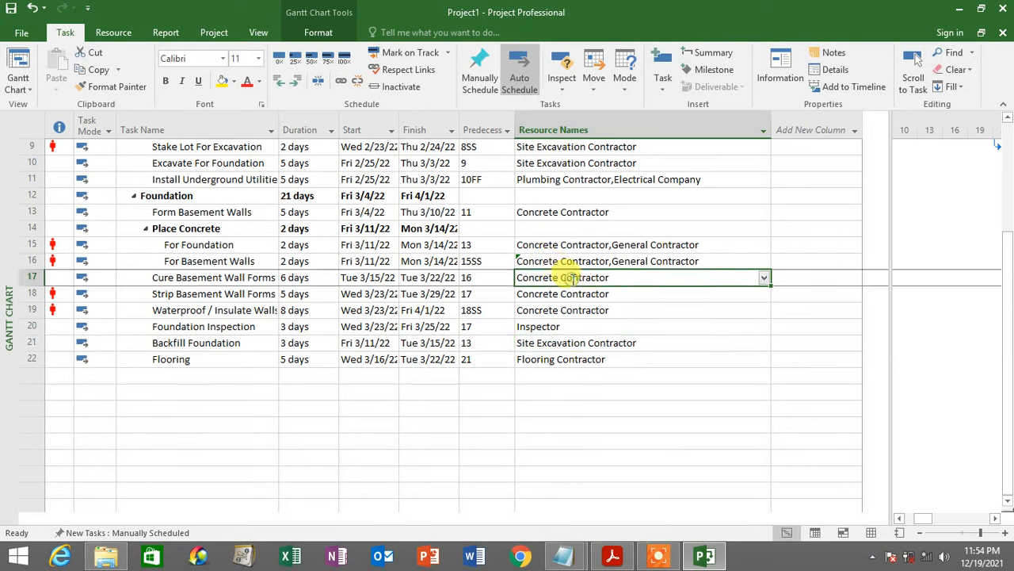
pyautogui.click(256, 293)
pyautogui.click(259, 278)
pyautogui.click(260, 292)
pyautogui.click(260, 278)
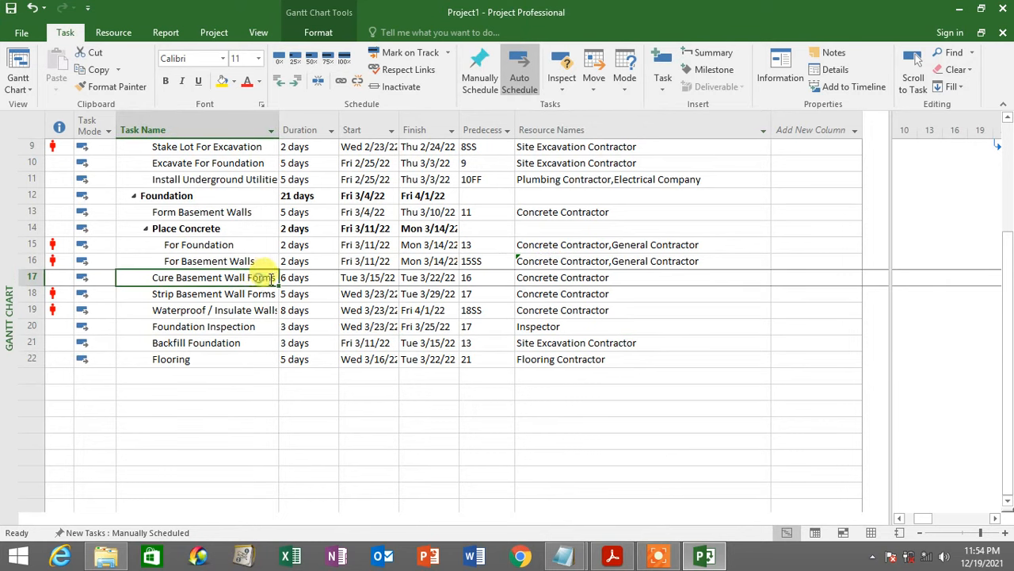
pyautogui.click(608, 279)
pyautogui.click(617, 557)
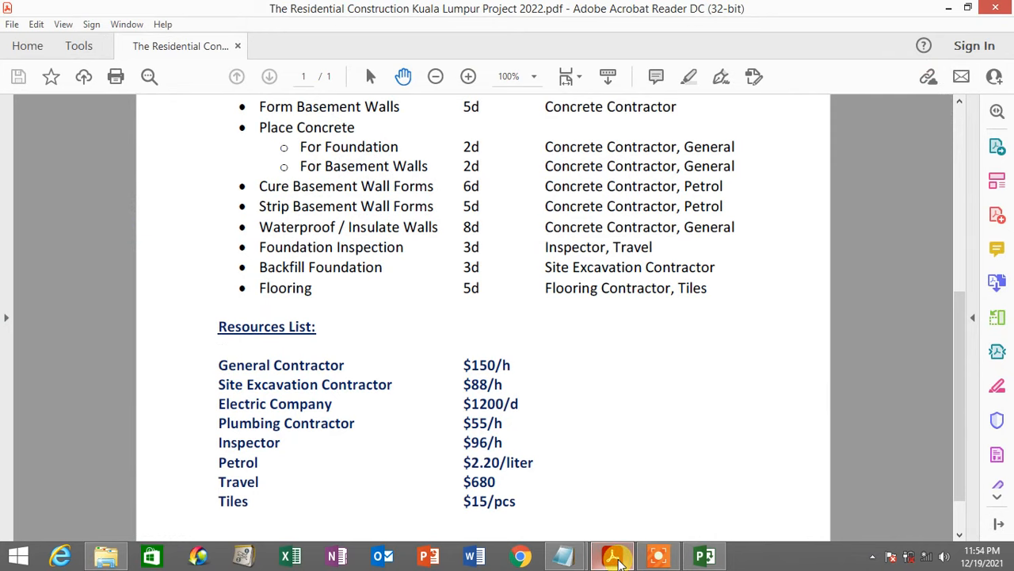
pyautogui.click(618, 557)
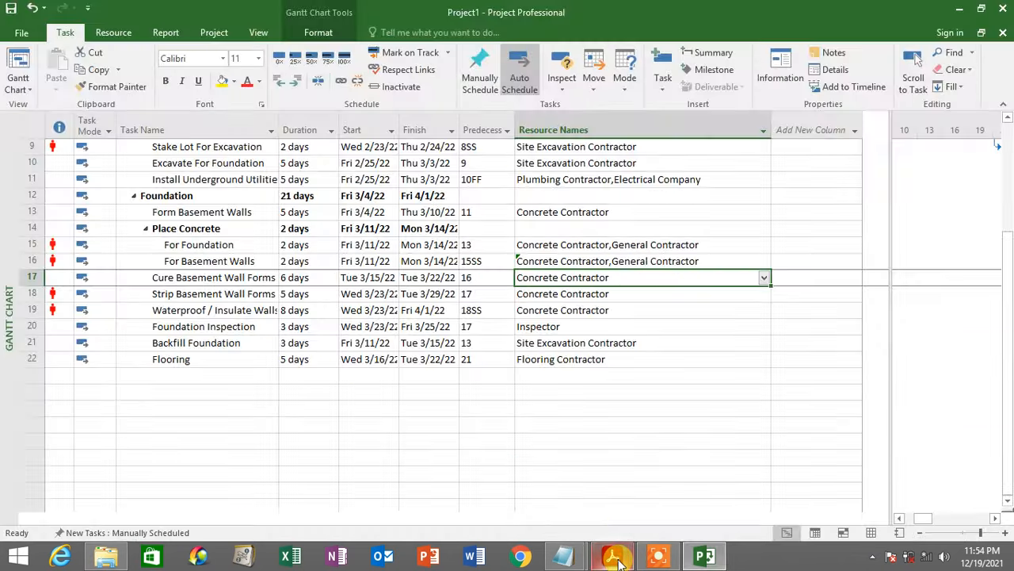
pyautogui.click(607, 292)
pyautogui.click(618, 279)
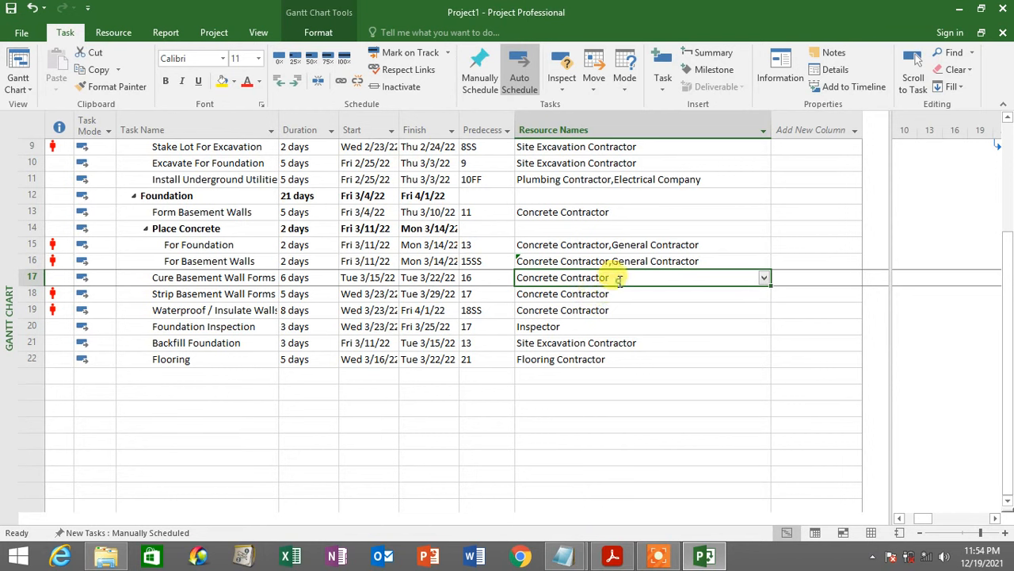
# Add Petrol as a second resource alongside Concrete Contractor on the Cure Basement Wall Forms task.
pyautogui.rightClick(625, 282)
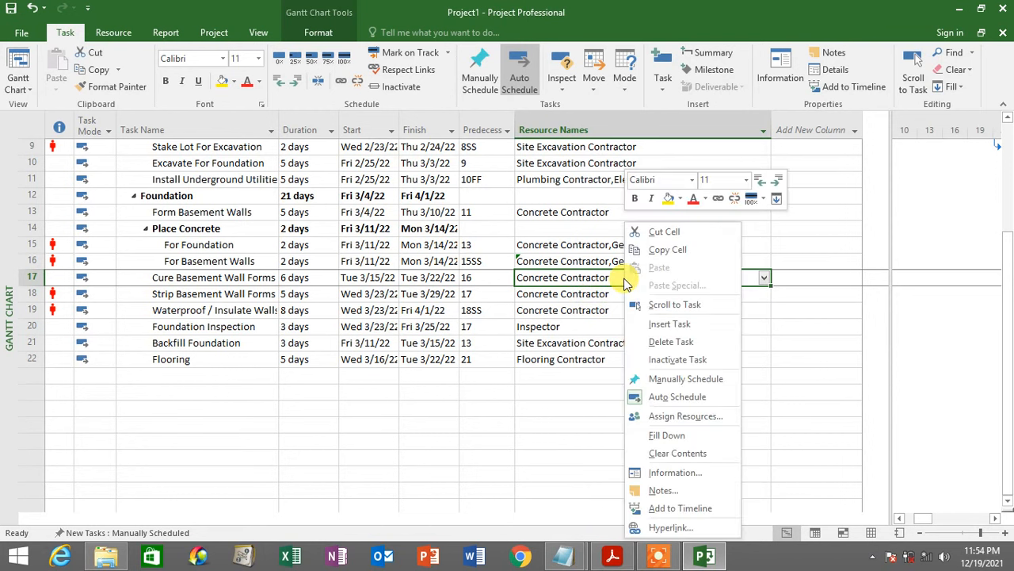
pyautogui.click(578, 276)
pyautogui.rightClick(610, 278)
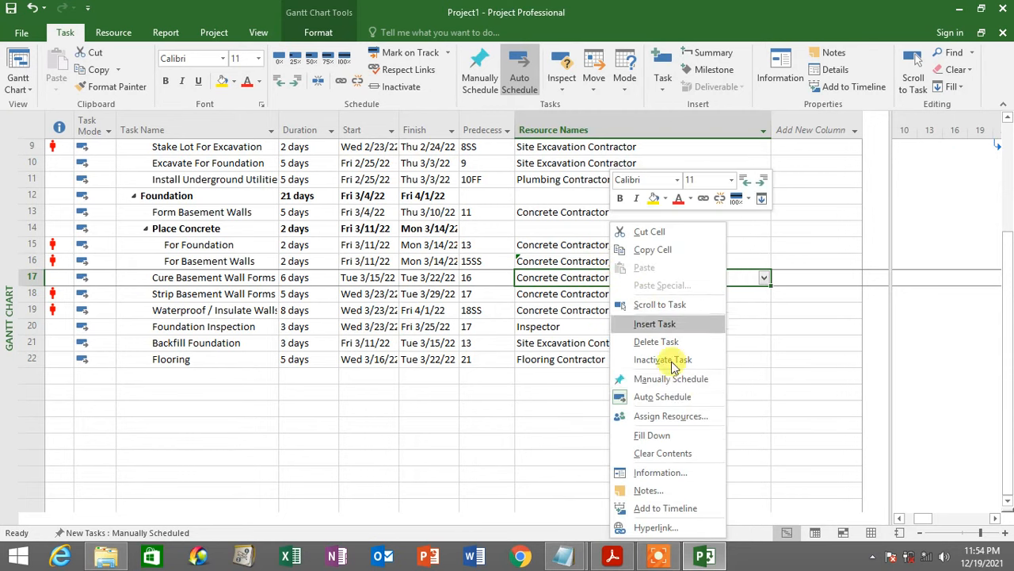
pyautogui.click(660, 472)
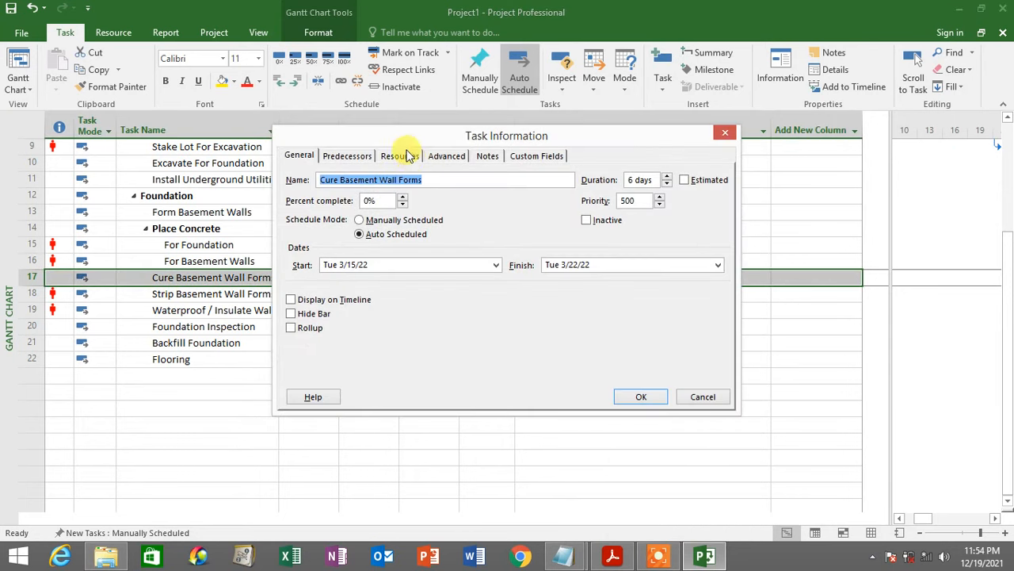
pyautogui.click(399, 155)
pyautogui.click(459, 237)
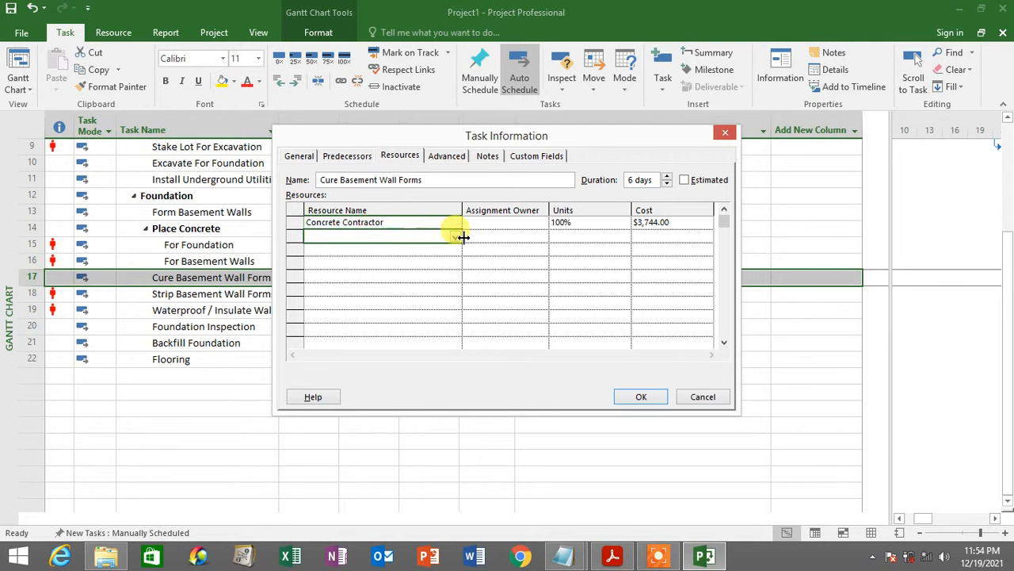
pyautogui.click(456, 237)
pyautogui.click(406, 303)
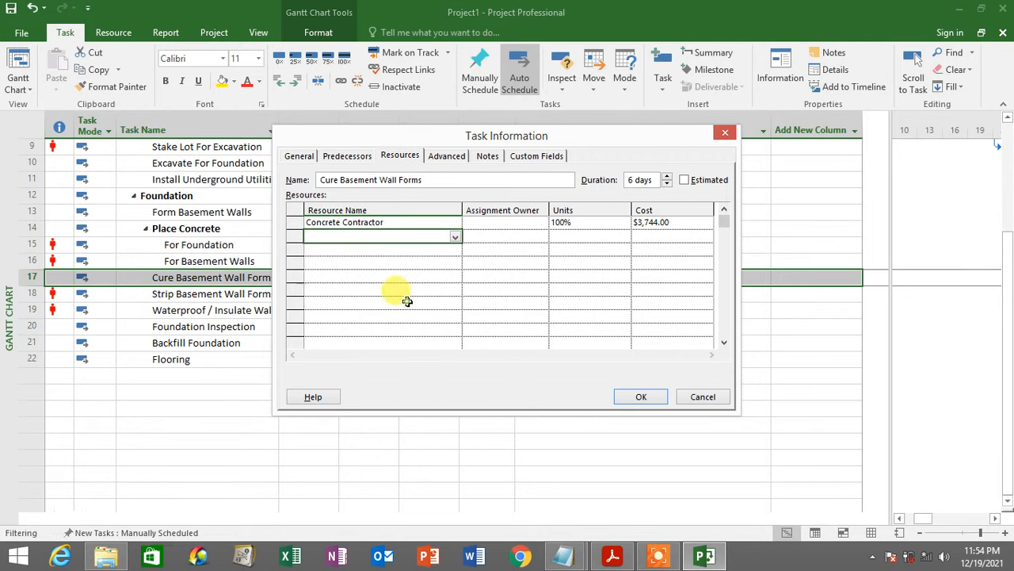
# Set the Petrol units to 20/h for the Cure Basement Wall Forms task and apply the assignment.
pyautogui.click(579, 235)
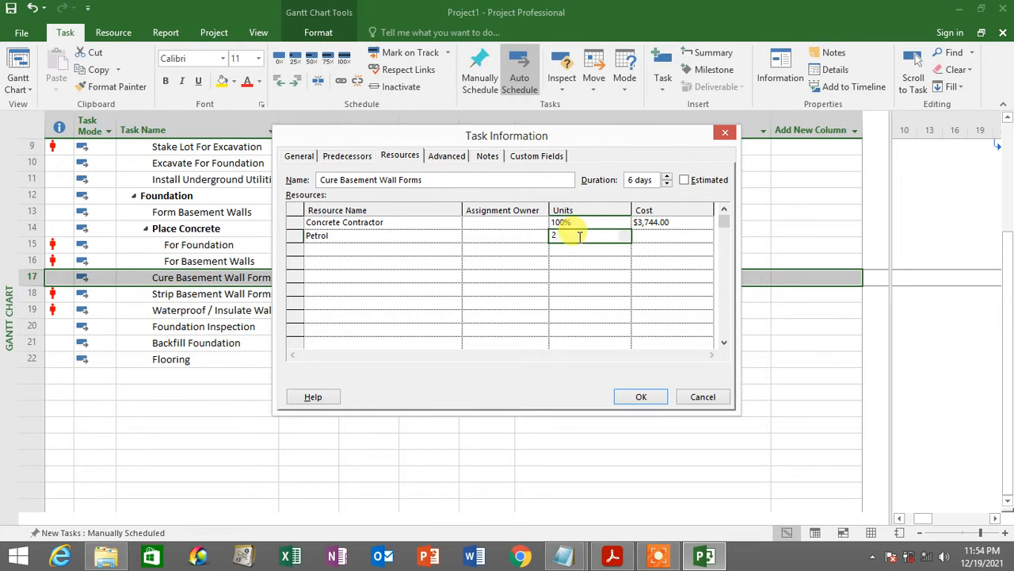
pyautogui.write('20/h')
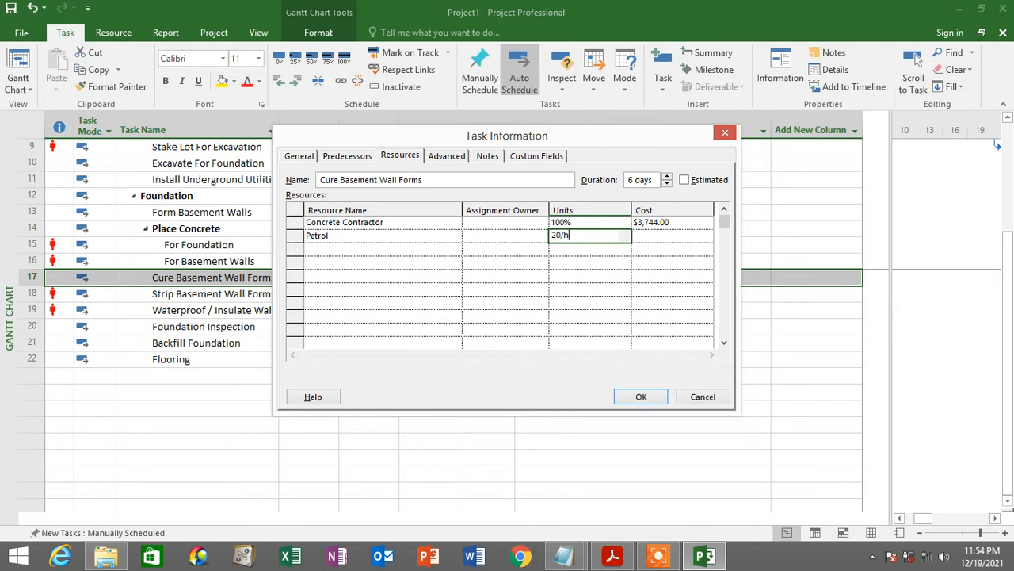
pyautogui.click(577, 236)
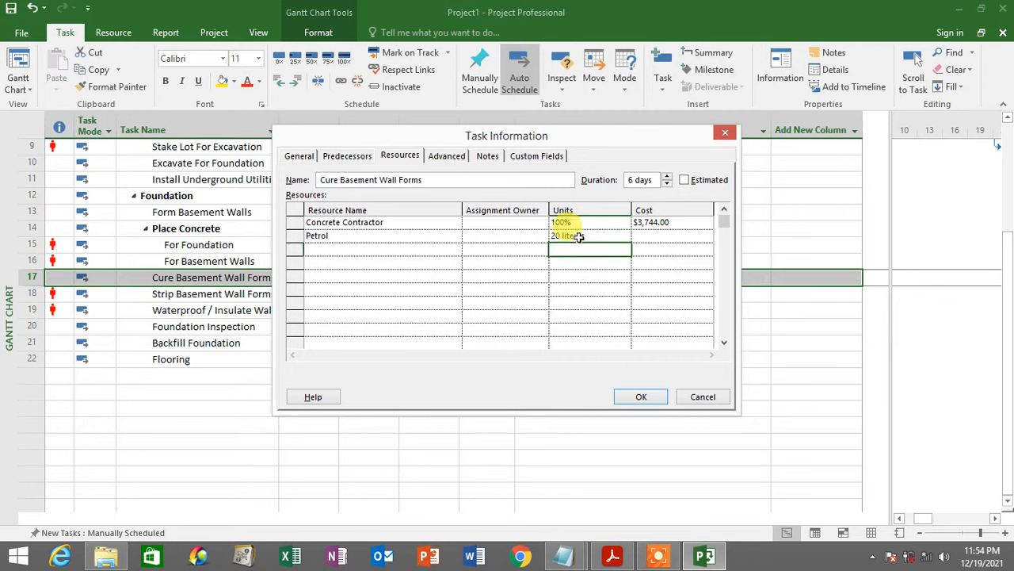
pyautogui.click(647, 237)
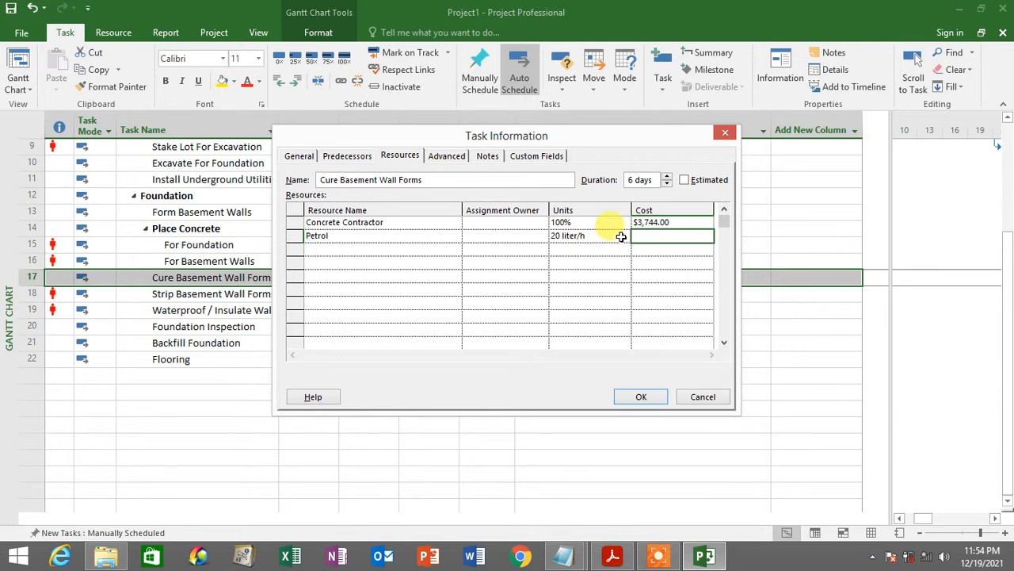
pyautogui.click(610, 235)
pyautogui.click(598, 234)
pyautogui.click(637, 234)
pyautogui.click(640, 396)
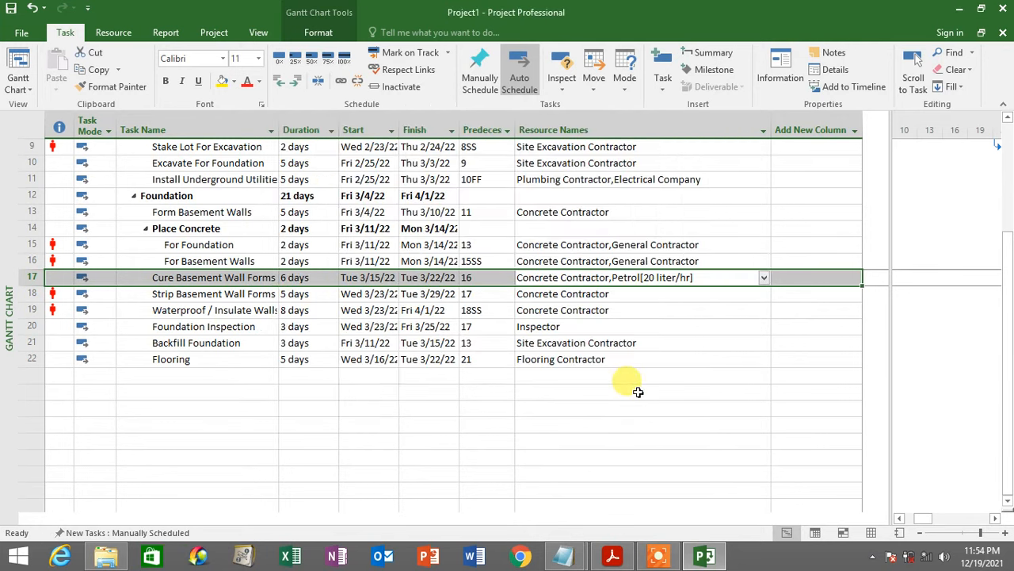
# Review the Petrol units and the resource costs assigned to the Cure Basement Wall Forms task.
pyautogui.rightClick(692, 277)
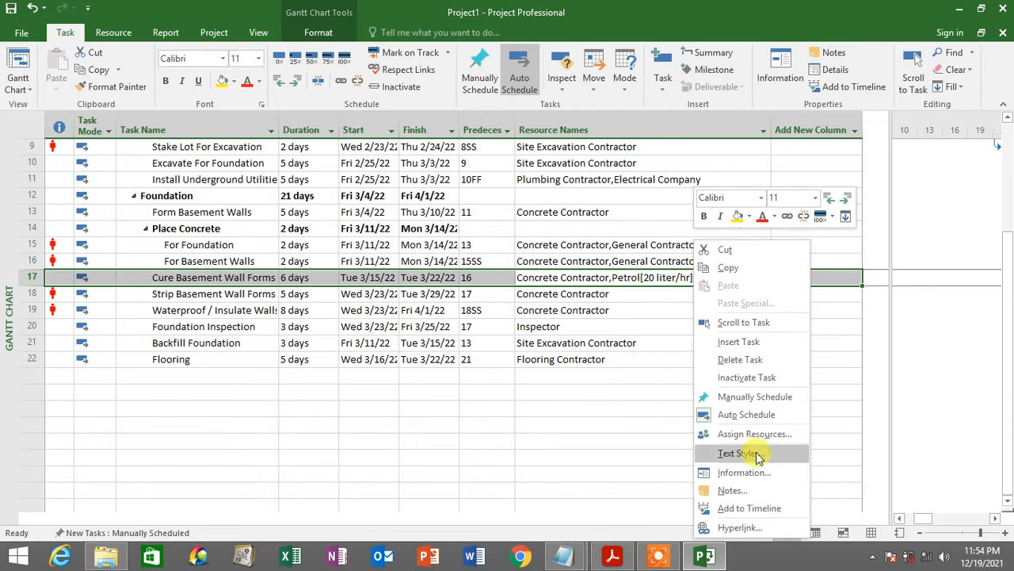
pyautogui.click(755, 478)
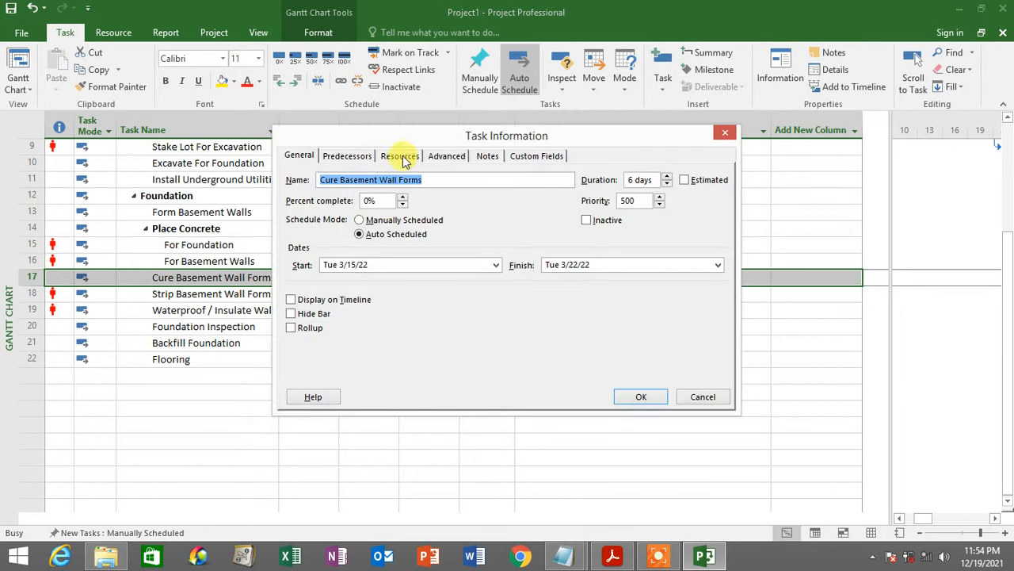
pyautogui.click(408, 155)
pyautogui.click(579, 235)
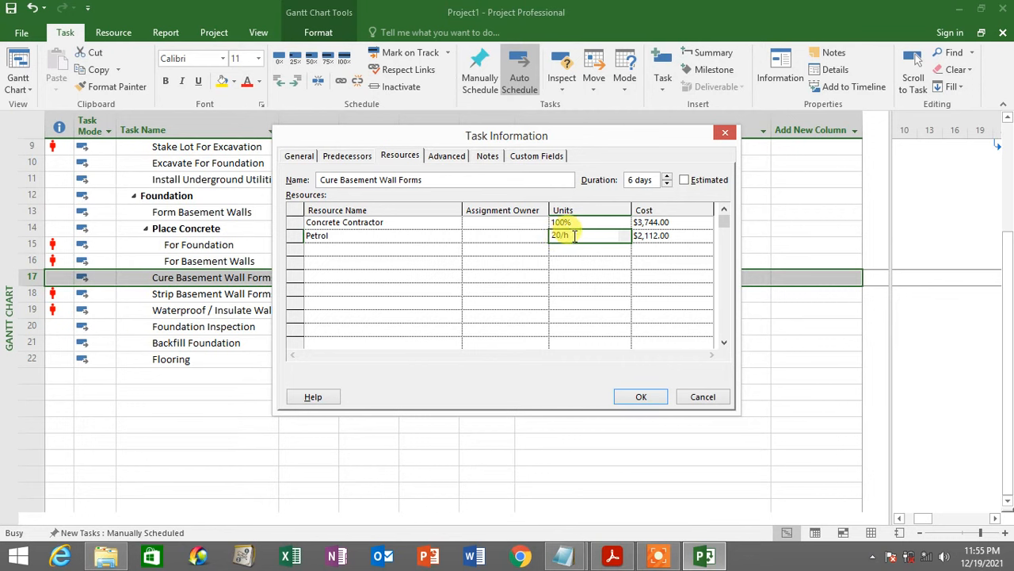
pyautogui.moveTo(575, 235); pyautogui.dragTo(541, 240)
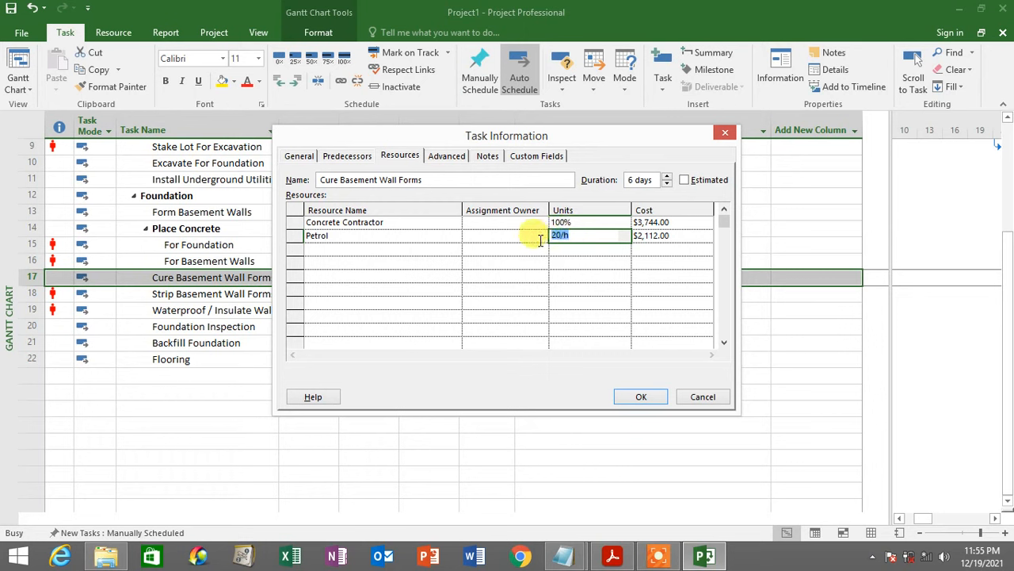
pyautogui.click(657, 397)
pyautogui.rightClick(698, 278)
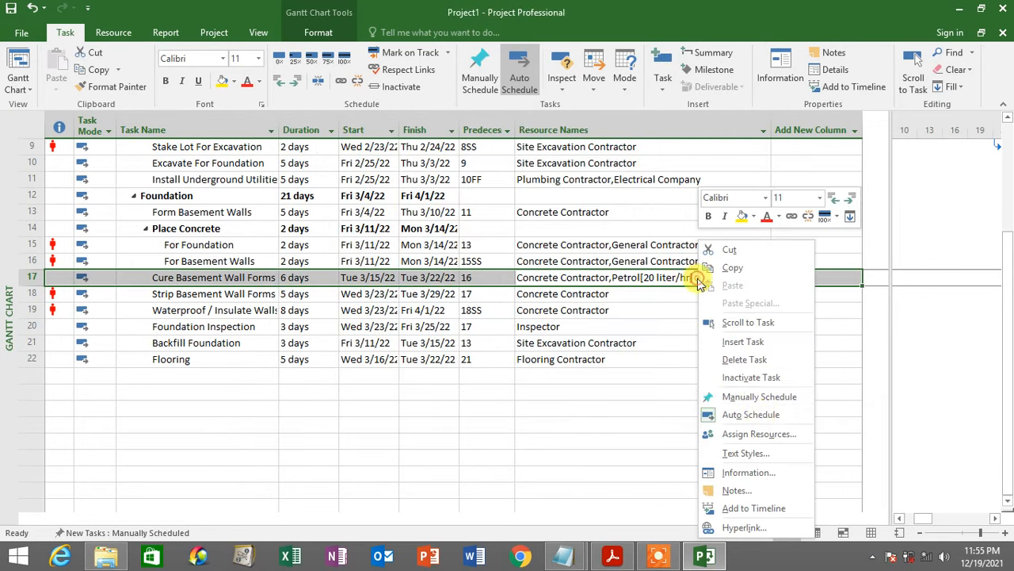
pyautogui.click(776, 480)
pyautogui.click(401, 155)
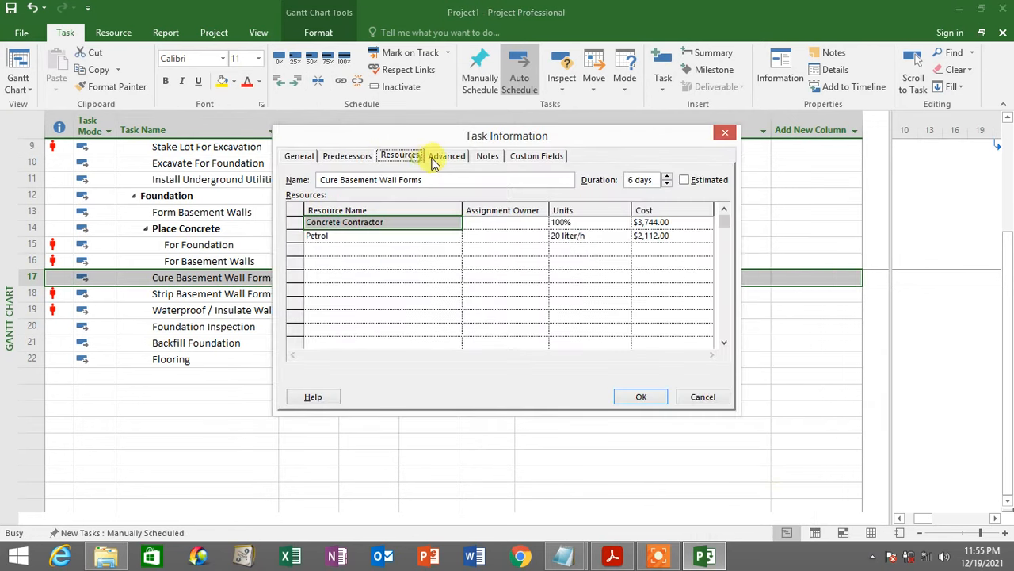
pyautogui.click(661, 227)
pyautogui.click(657, 397)
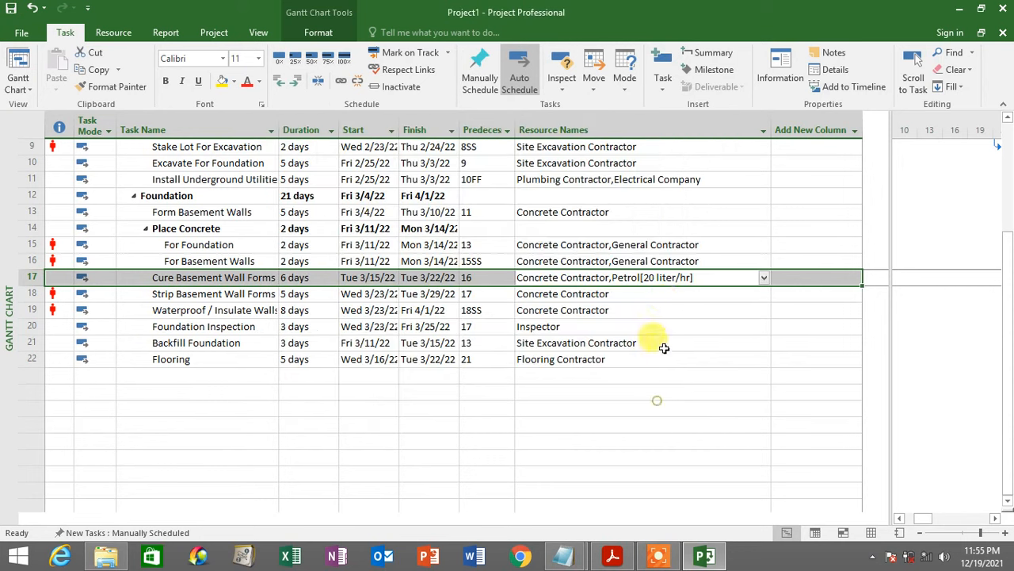
# Add Petrol with units of 20/h to the Strip Basement Wall Forms task alongside Concrete Contractor.
pyautogui.click(676, 295)
pyautogui.rightClick(731, 295)
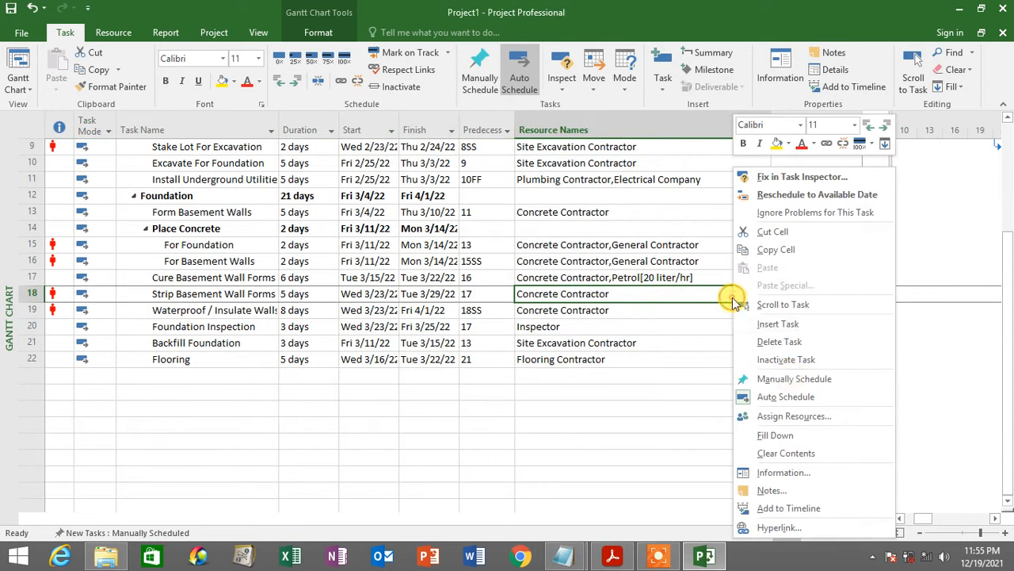
pyautogui.click(804, 473)
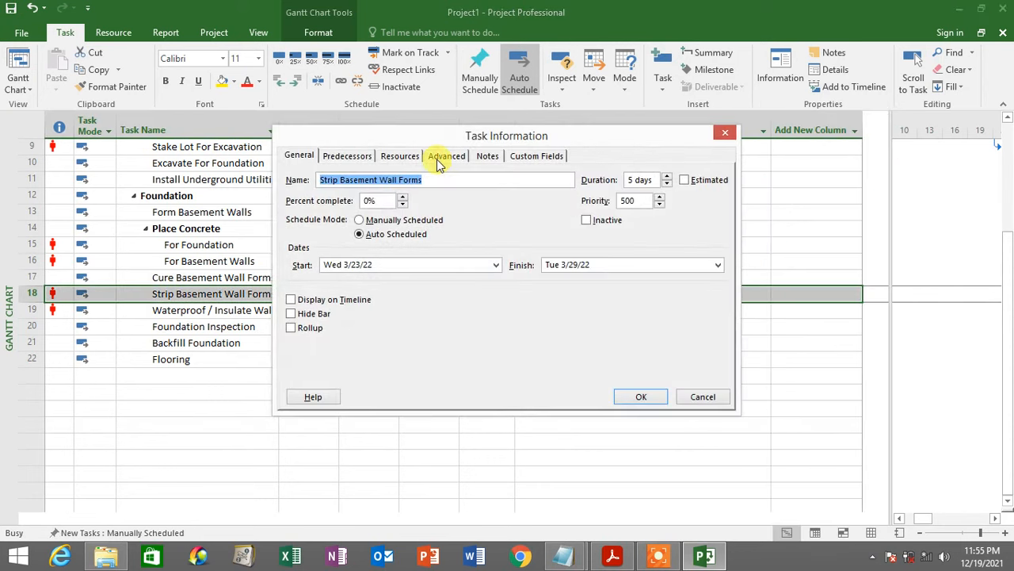
pyautogui.click(420, 161)
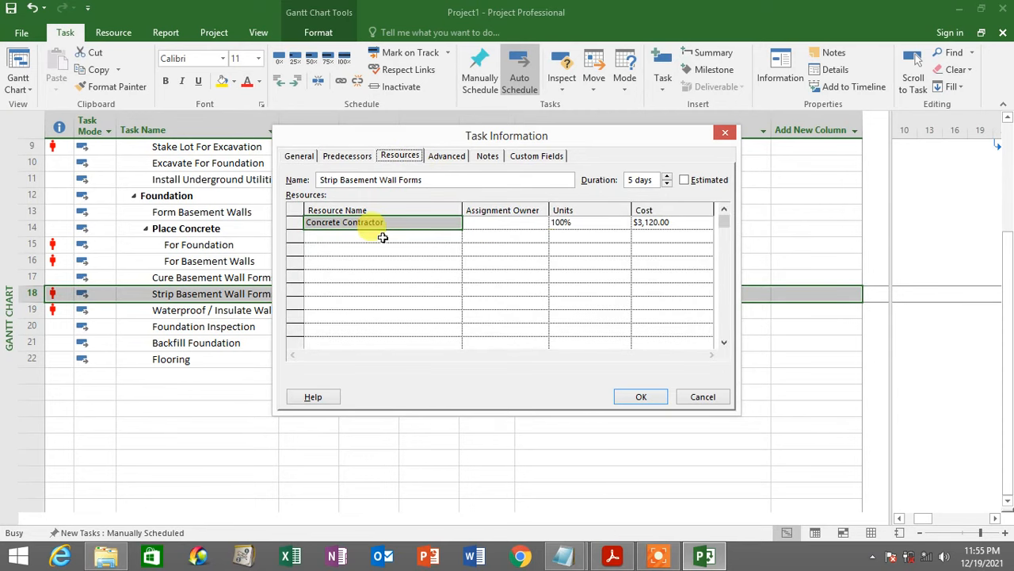
pyautogui.click(381, 235)
pyautogui.click(456, 236)
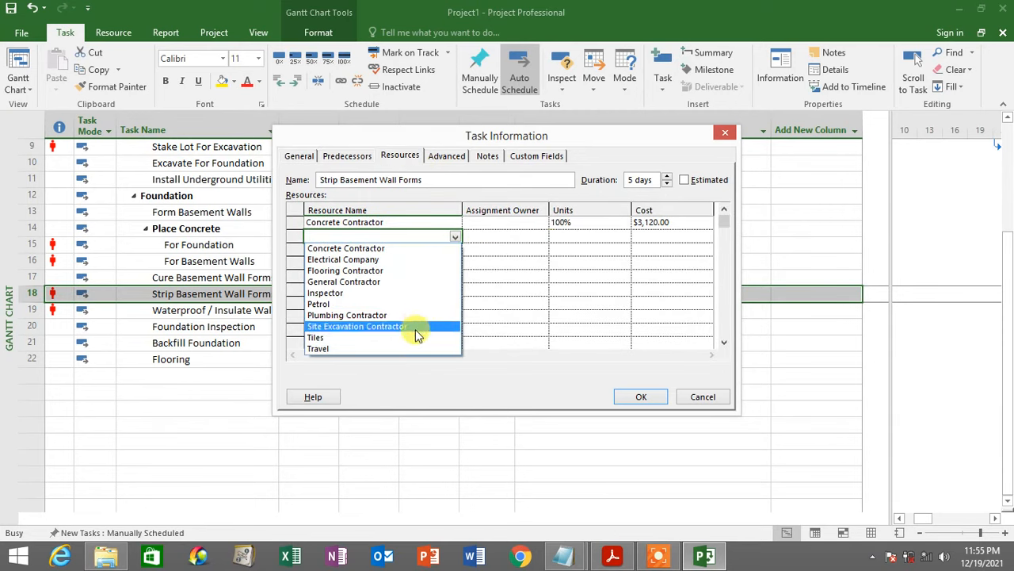
pyautogui.click(400, 304)
pyautogui.click(569, 235)
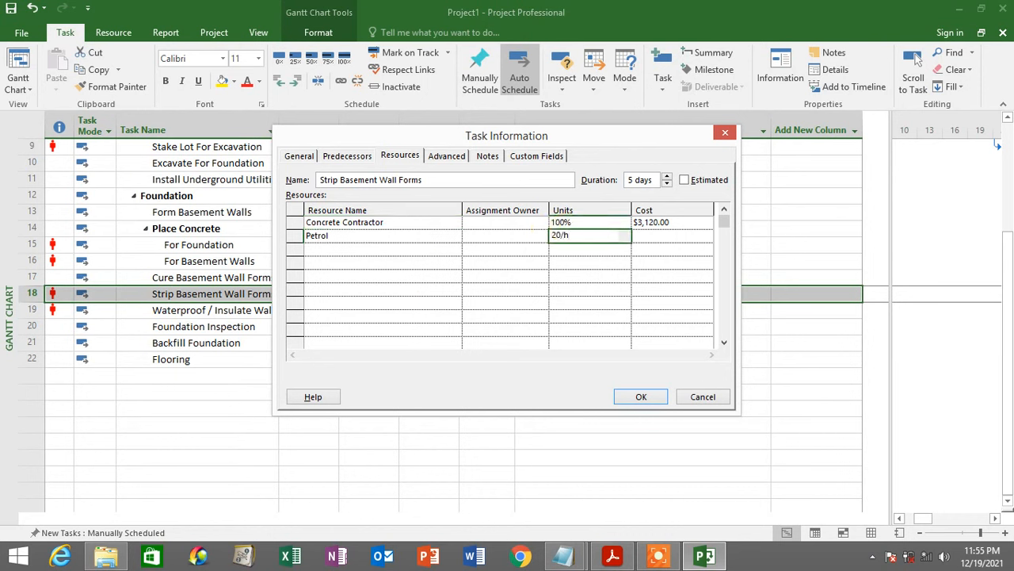
pyautogui.press('Return')
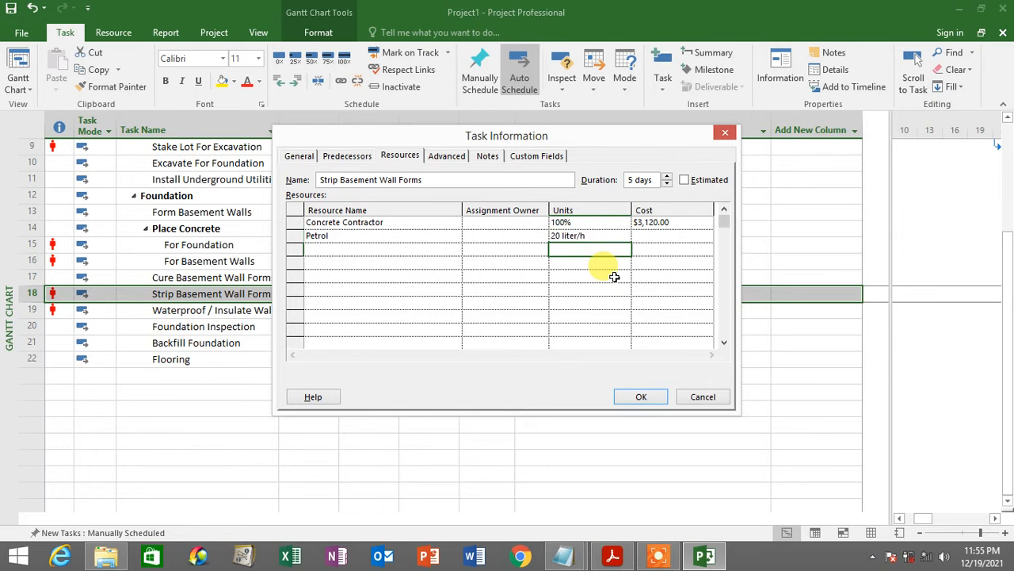
pyautogui.click(646, 235)
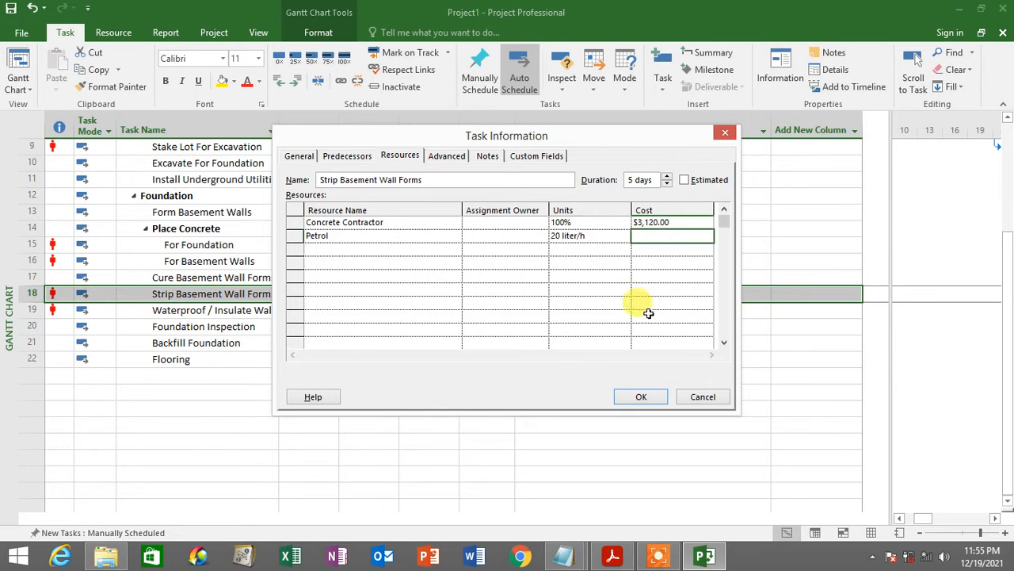
pyautogui.click(641, 397)
# Review the Petrol units and cost assigned to the Strip Basement Wall Forms task.
pyautogui.rightClick(679, 310)
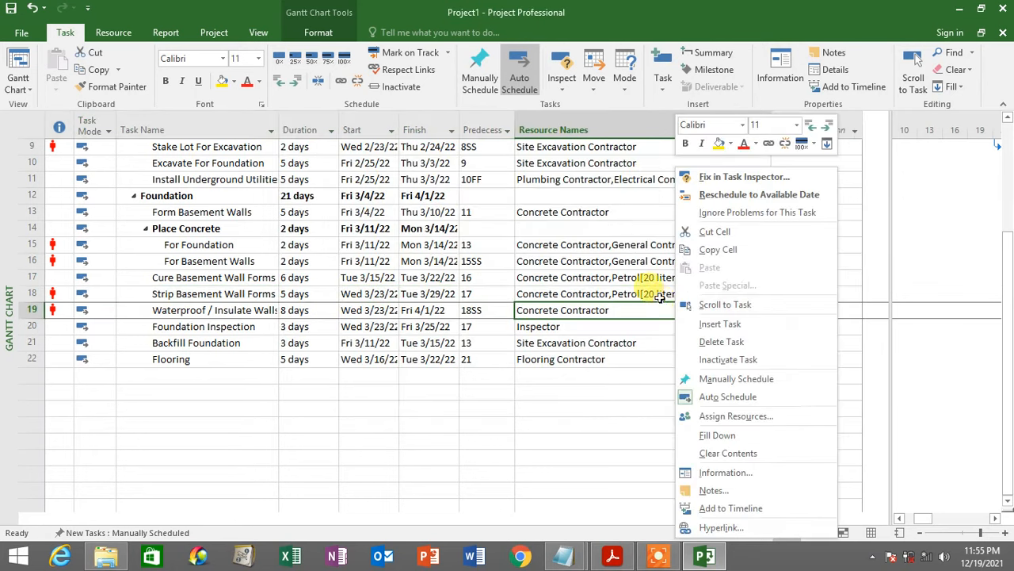
pyautogui.rightClick(651, 292)
pyautogui.click(729, 475)
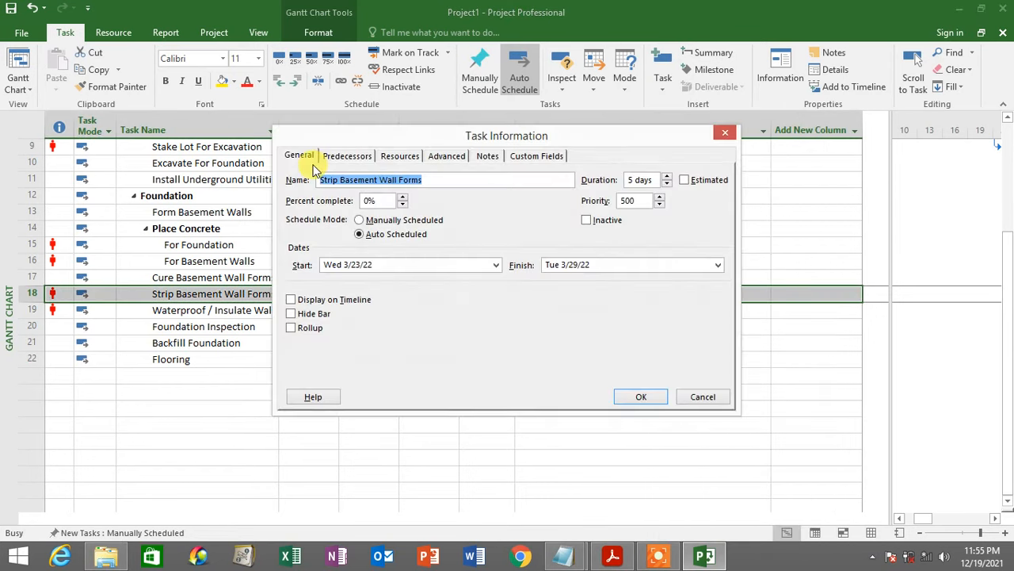
pyautogui.click(400, 155)
pyautogui.click(568, 236)
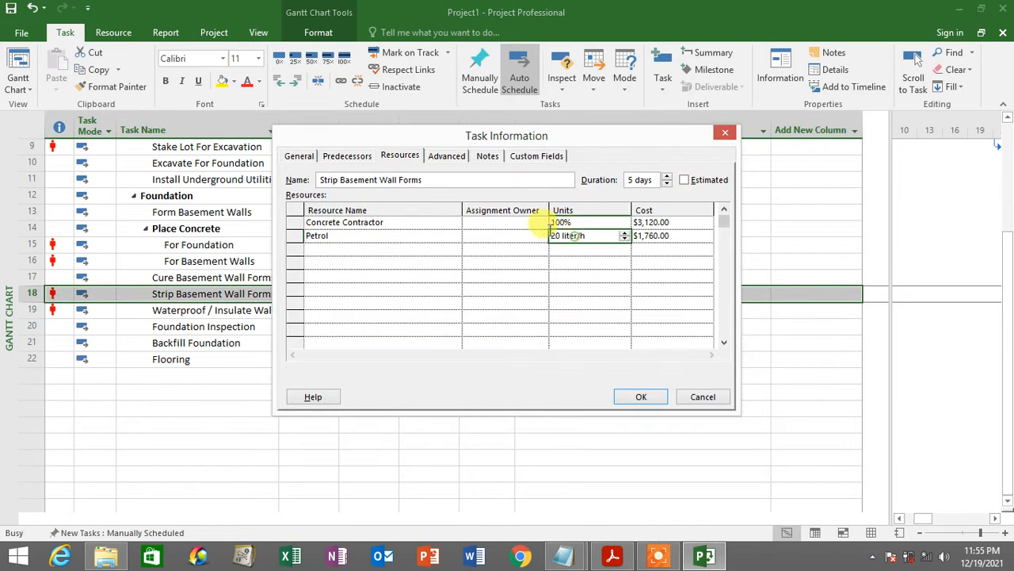
pyautogui.click(664, 236)
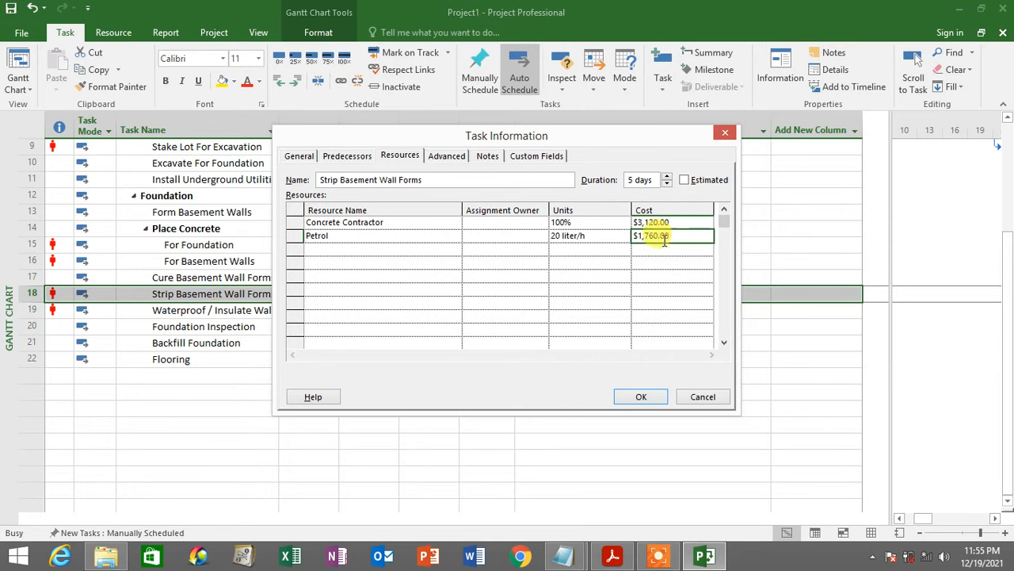
pyautogui.click(645, 396)
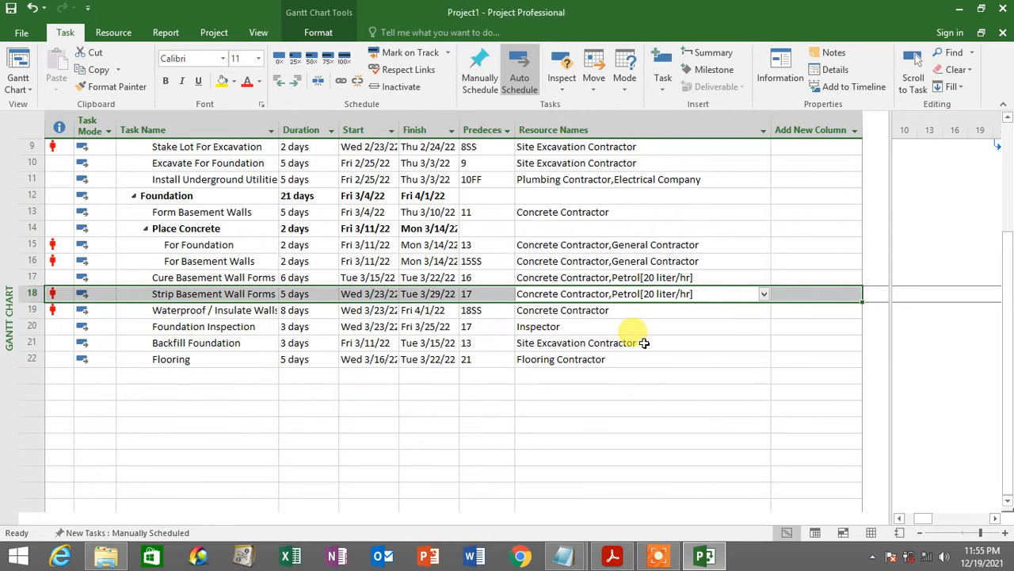
# Consult the PDF and add General Contractor to the Waterproof / Insulate Walls task alongside Concrete Contractor.
pyautogui.click(622, 559)
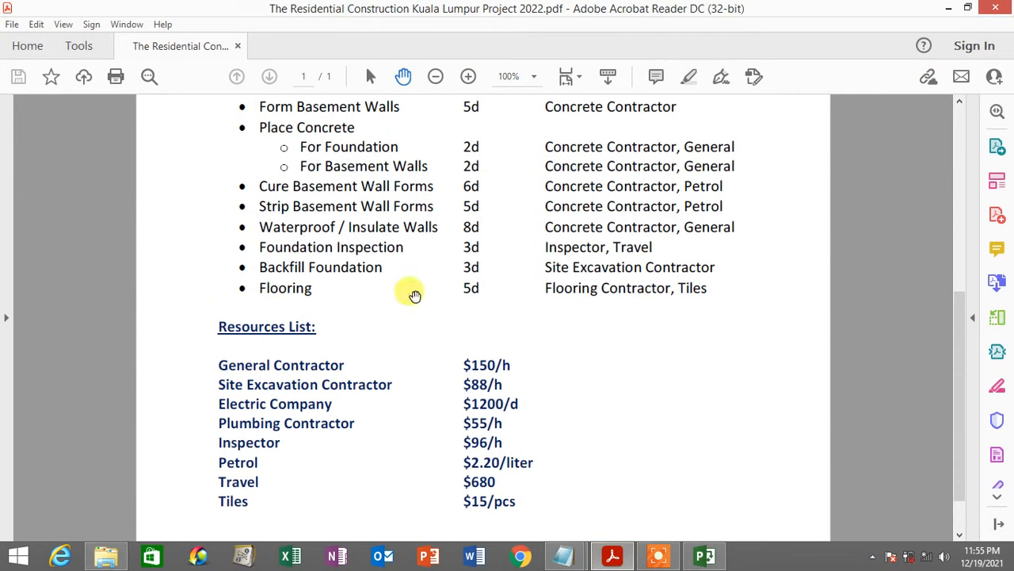
pyautogui.rightClick(696, 234)
pyautogui.click(668, 230)
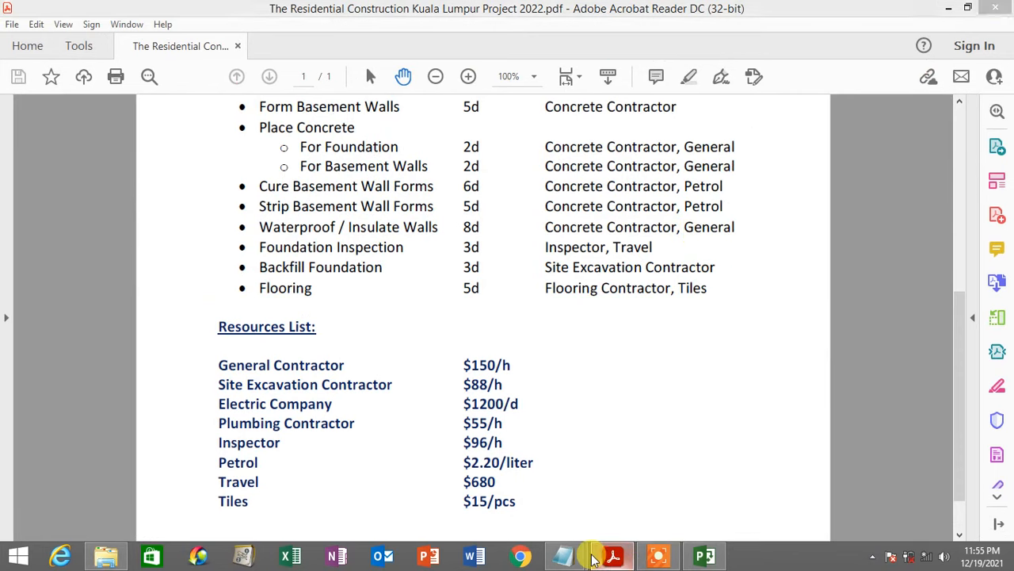
pyautogui.click(594, 556)
pyautogui.click(709, 315)
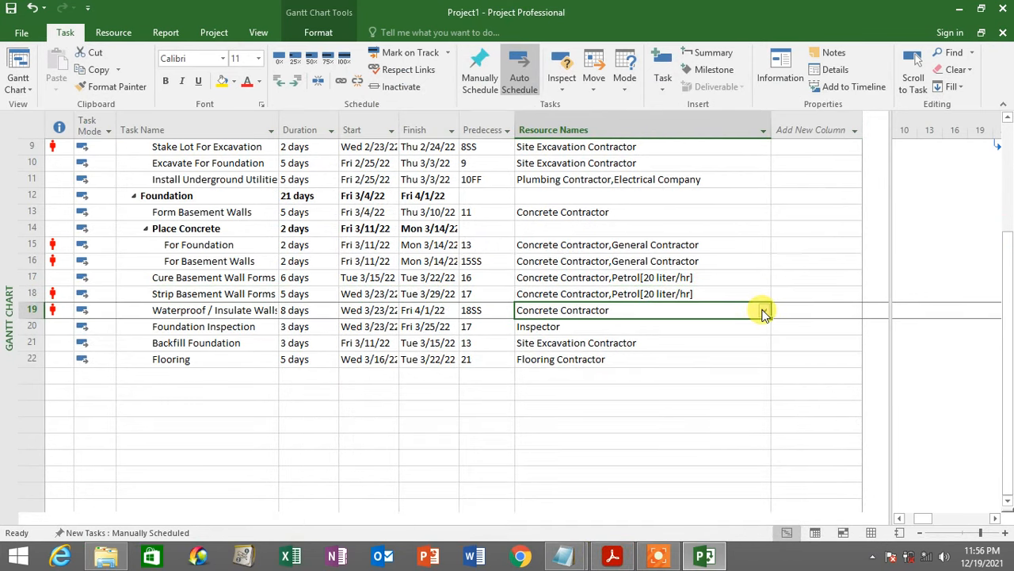
pyautogui.click(763, 311)
pyautogui.click(706, 367)
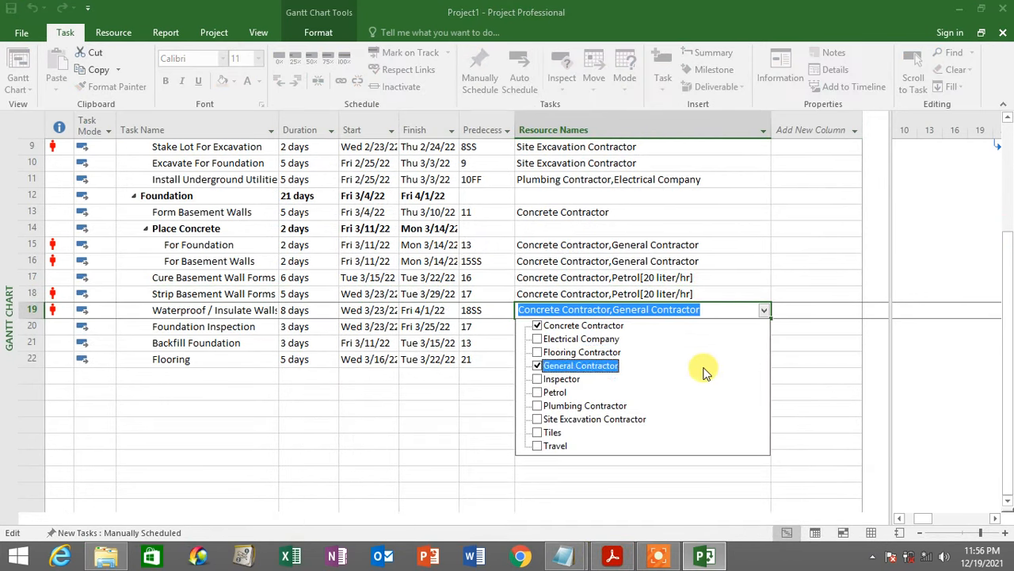
pyautogui.press('Return')
# Confirm the Waterproof / Insulate Walls resources and check the PDF for the Foundation Inspection resources and Travel cost.
pyautogui.click(683, 359)
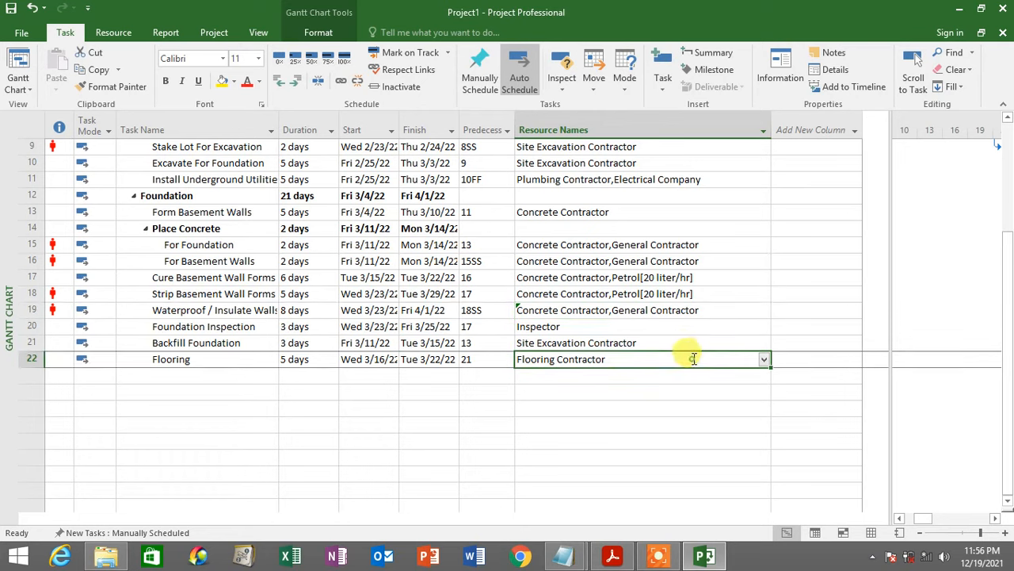
pyautogui.click(611, 325)
pyautogui.click(620, 562)
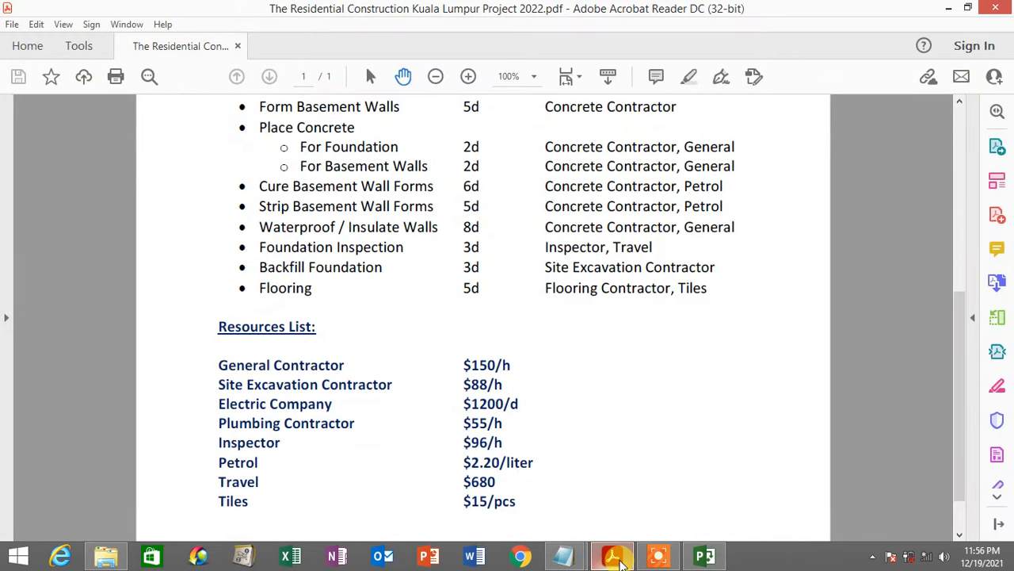
pyautogui.click(620, 561)
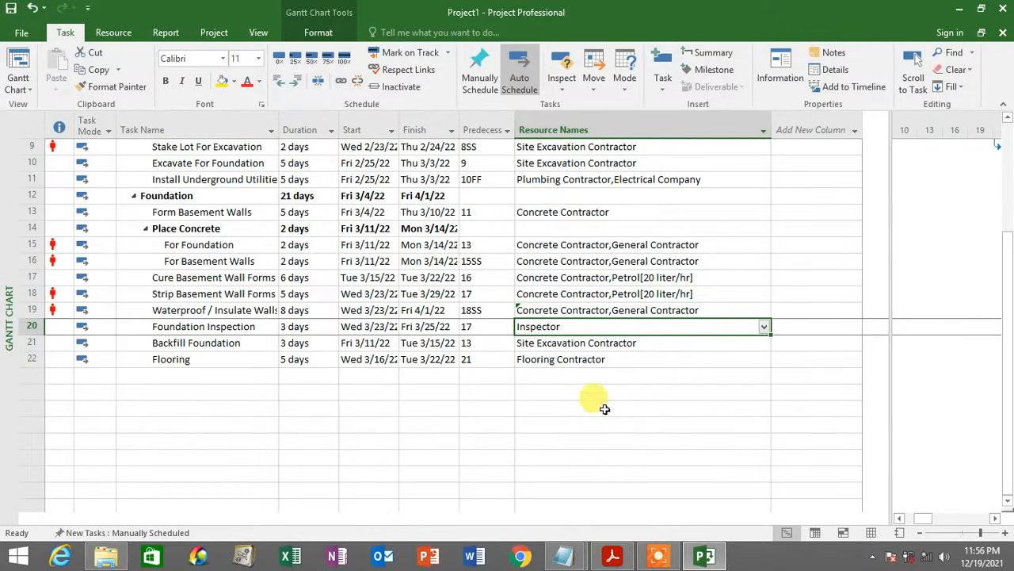
pyautogui.click(622, 560)
pyautogui.scroll(-2, 562, 435)
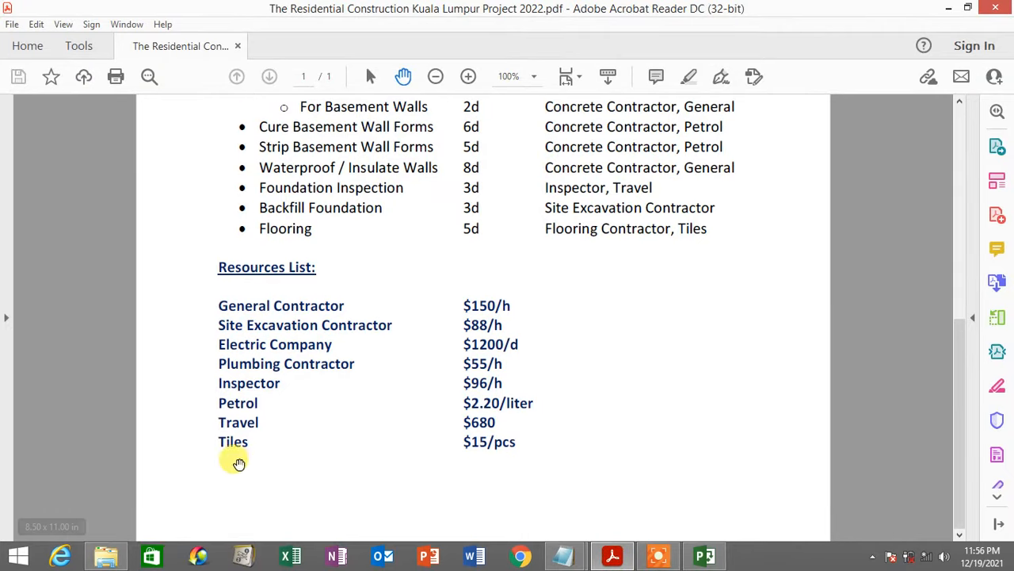
pyautogui.click(603, 558)
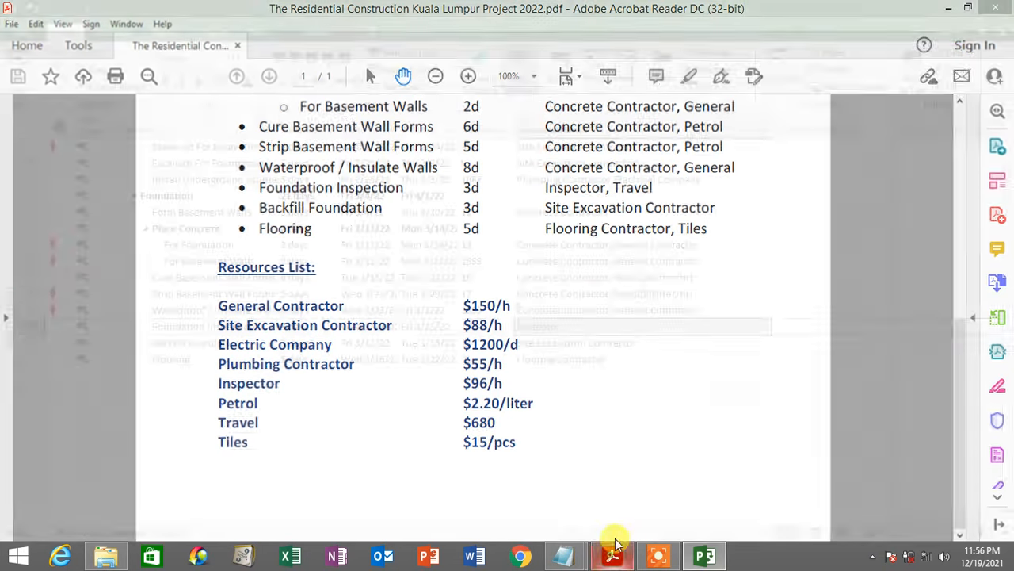
# Add Travel with a cost of 680 to the Foundation Inspection task alongside Inspector.
pyautogui.rightClick(584, 329)
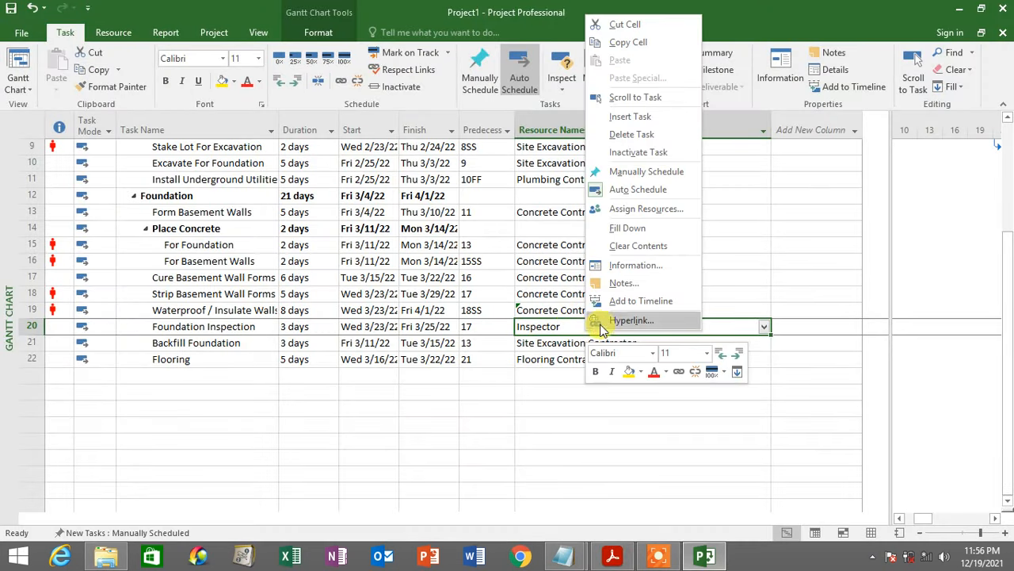
pyautogui.click(673, 262)
pyautogui.click(400, 156)
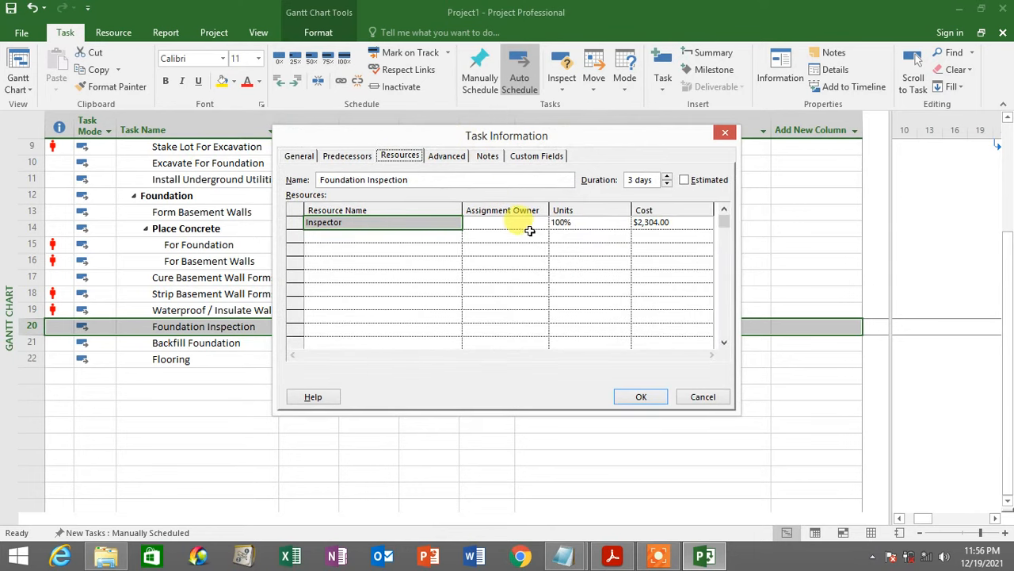
pyautogui.click(362, 238)
pyautogui.click(455, 237)
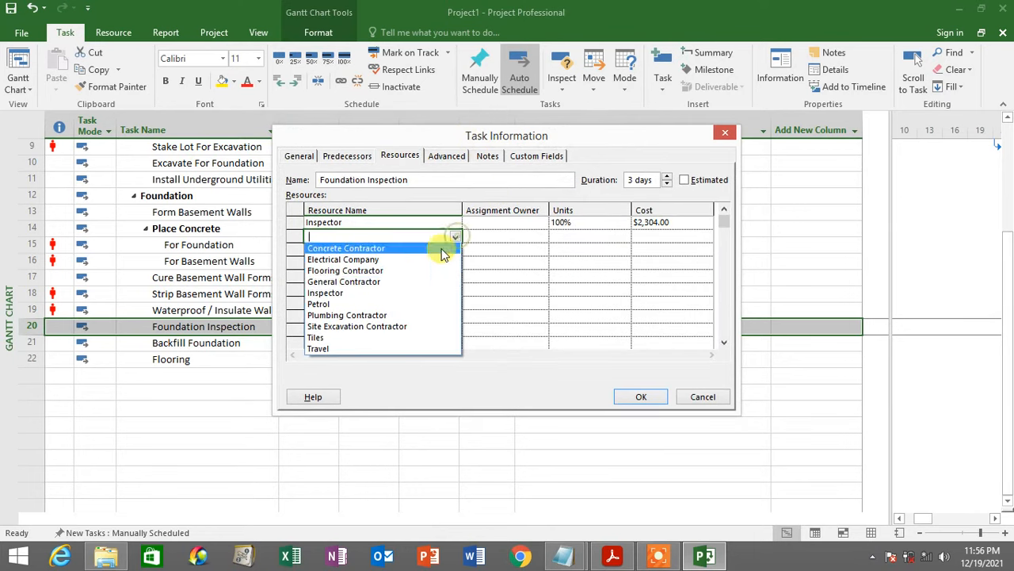
pyautogui.click(401, 349)
pyautogui.click(669, 239)
pyautogui.write('680')
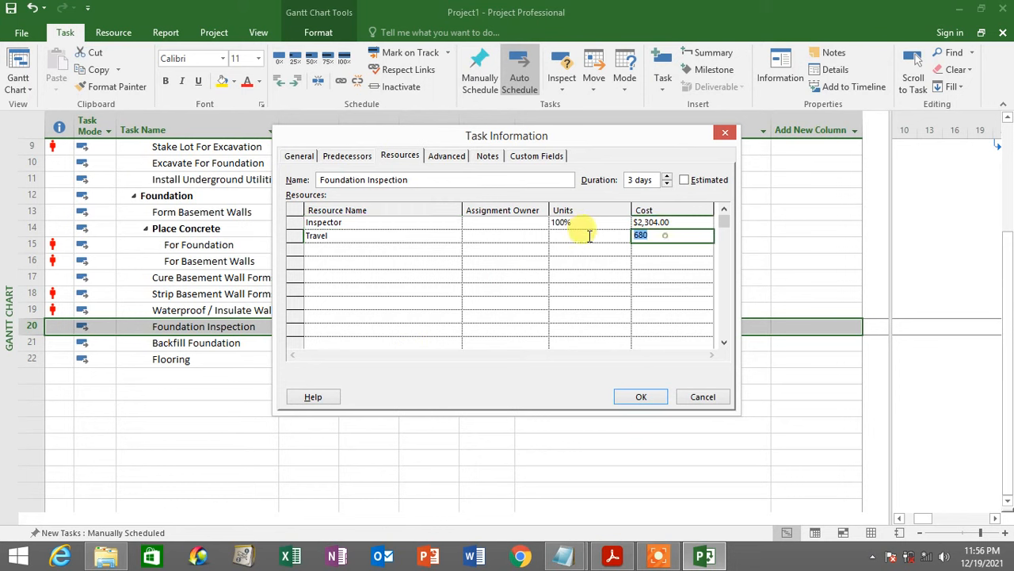
pyautogui.click(659, 396)
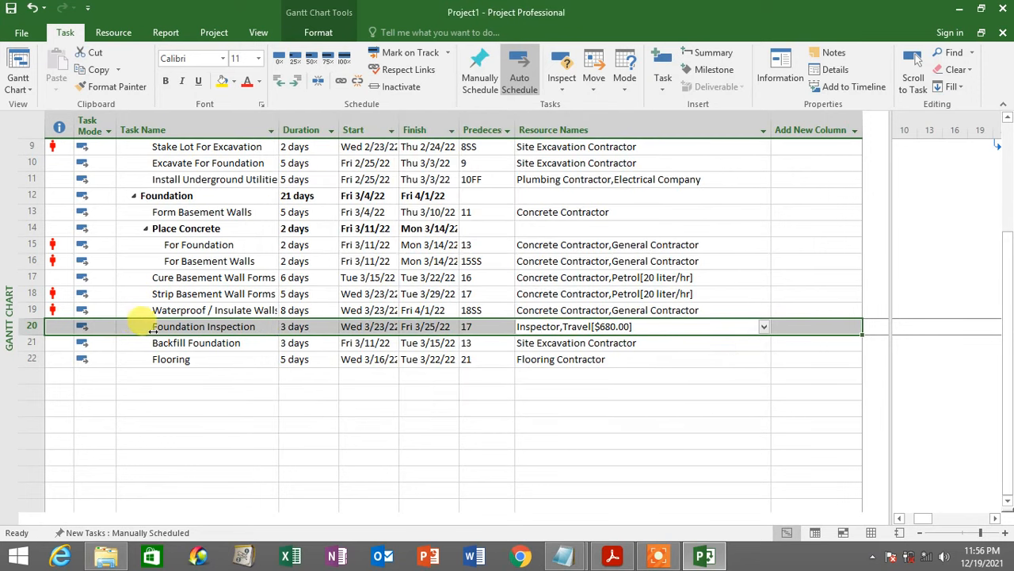
# Check the Foundation Inspection, Backfill Foundation and Flooring resource assignments against the PDF.
pyautogui.click(602, 327)
pyautogui.click(613, 558)
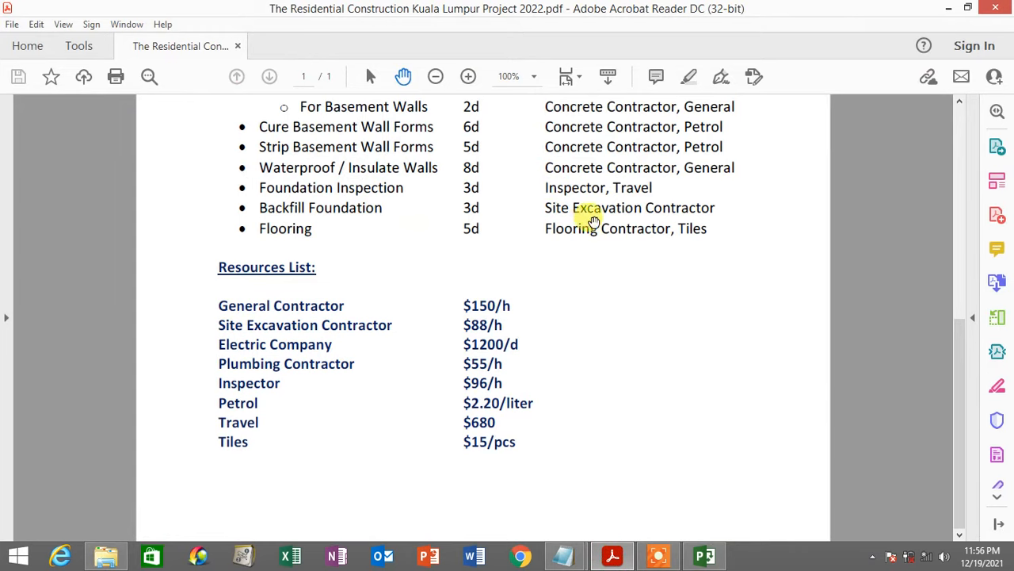
pyautogui.click(612, 557)
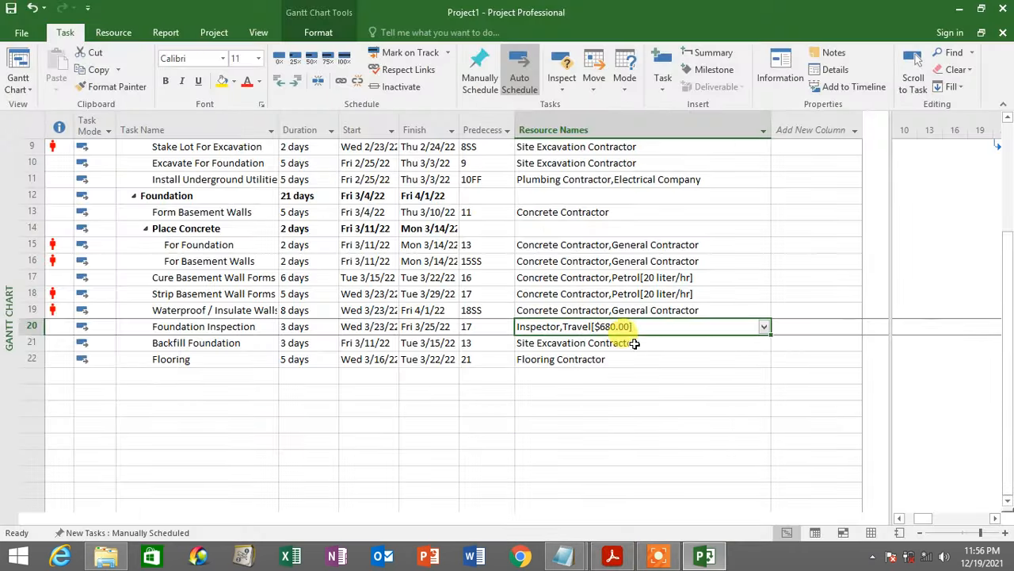
pyautogui.click(634, 342)
pyautogui.click(613, 557)
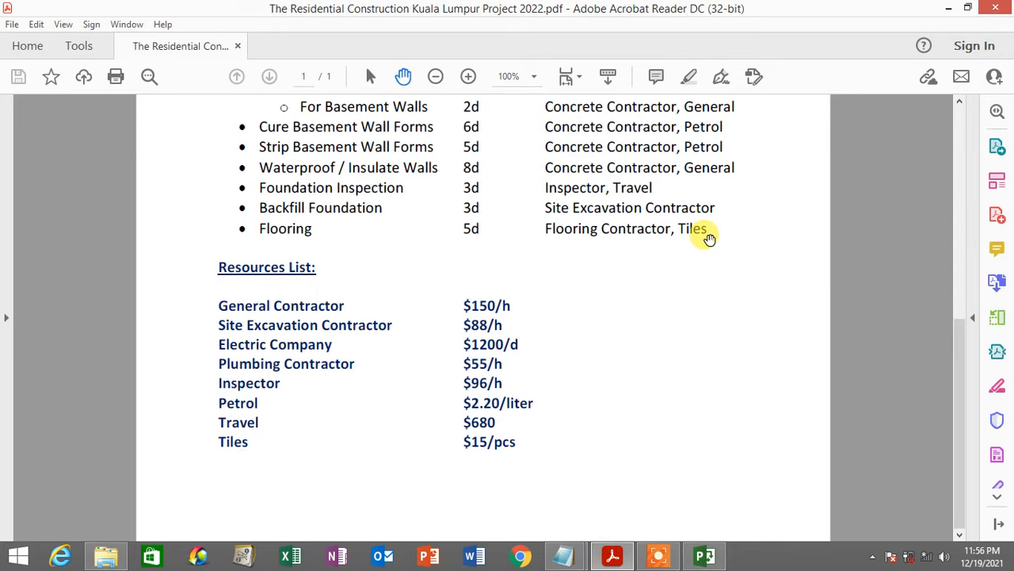
pyautogui.click(613, 557)
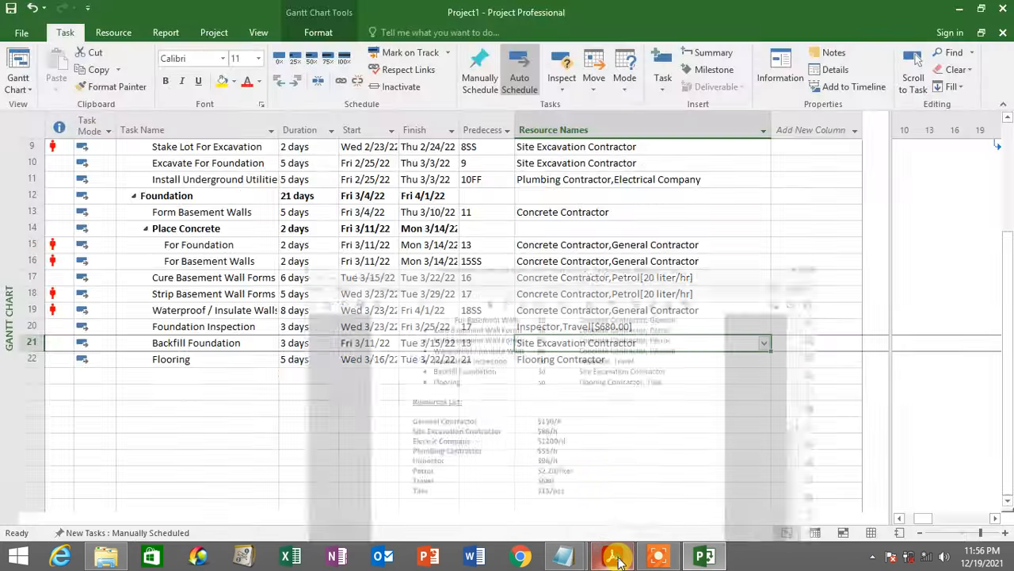
# Add Tiles to the Flooring task's resources alongside Flooring Contractor.
pyautogui.click(636, 359)
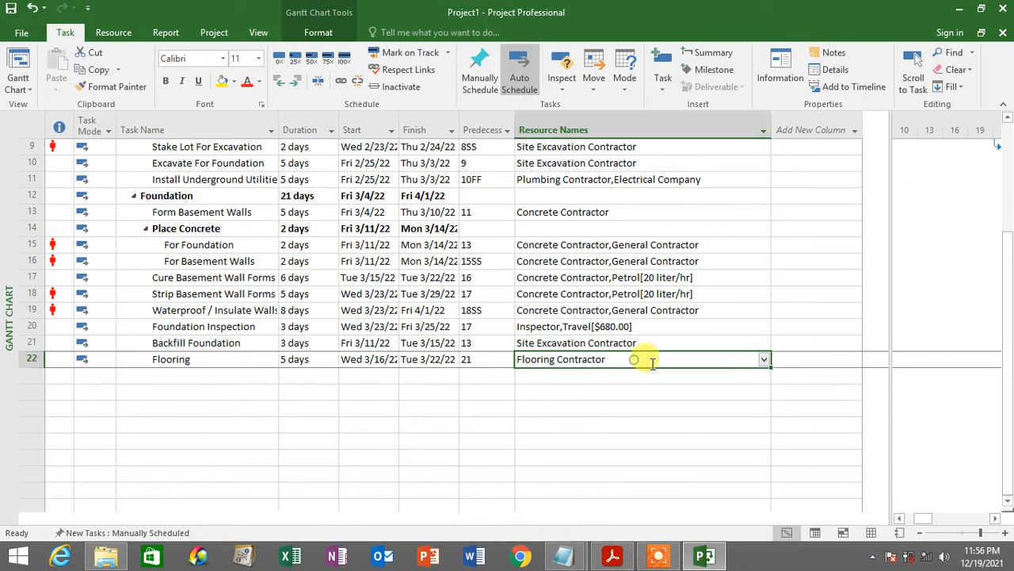
pyautogui.rightClick(610, 360)
pyautogui.click(657, 299)
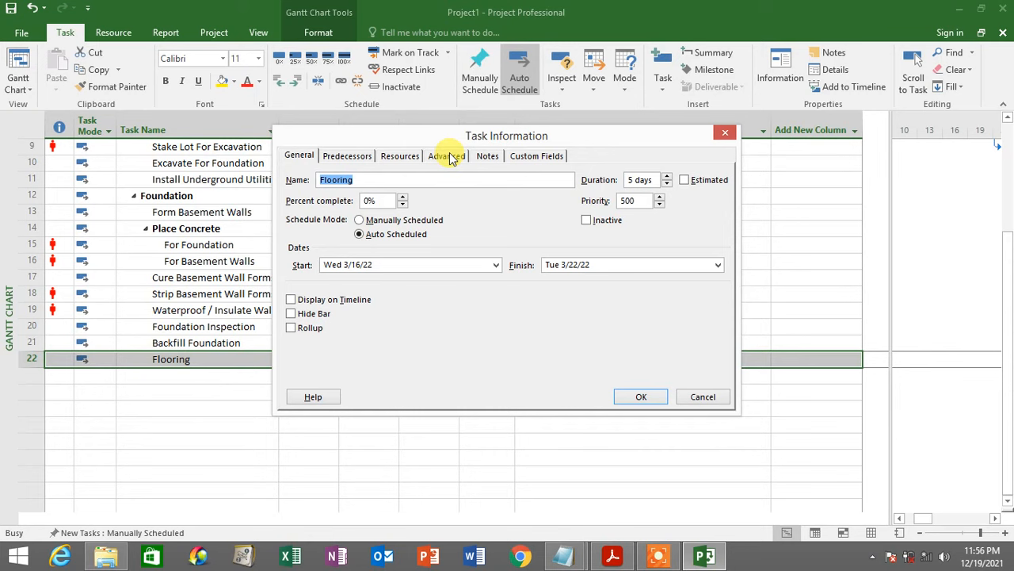
pyautogui.click(401, 156)
pyautogui.click(458, 239)
pyautogui.click(456, 239)
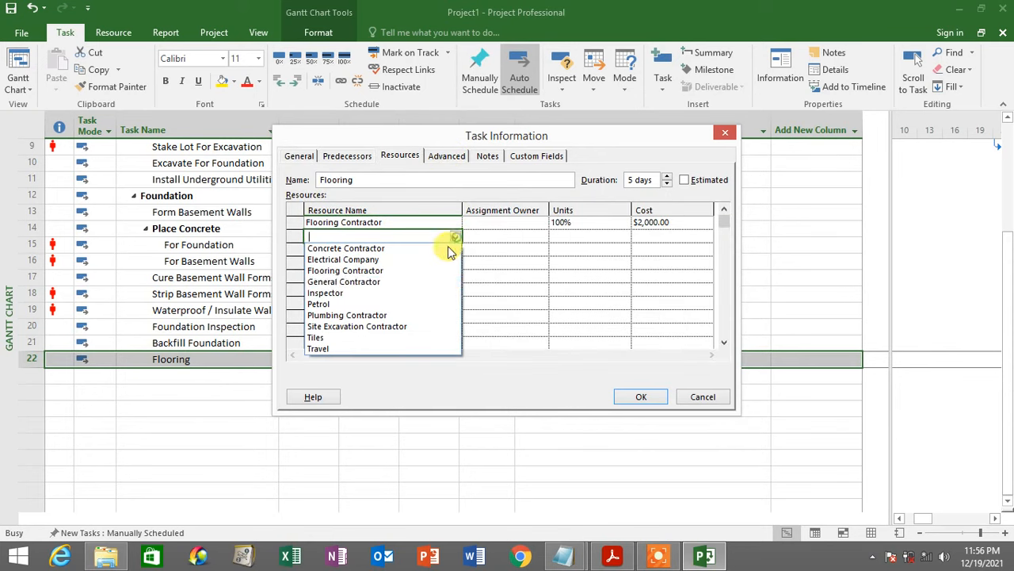
pyautogui.click(412, 336)
# Consult the PDF for Tiles and set the Tiles units on the Flooring task to 100.
pyautogui.click(575, 236)
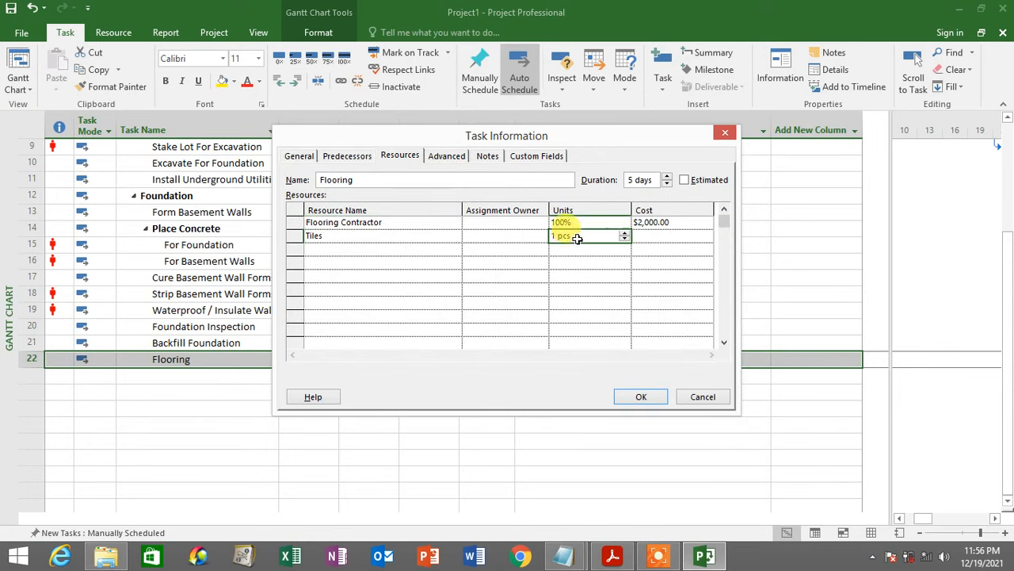
pyautogui.click(619, 556)
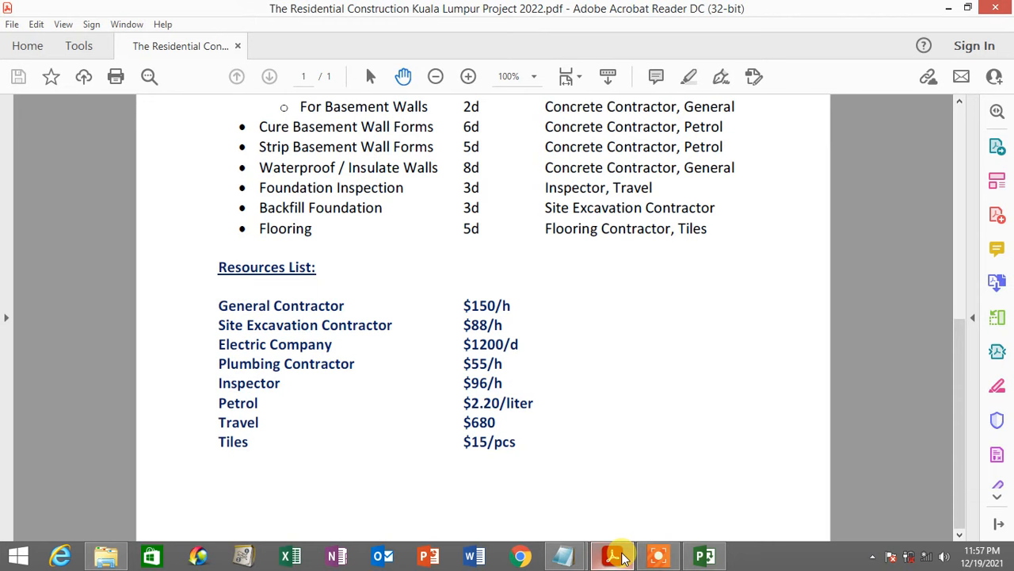
pyautogui.click(623, 557)
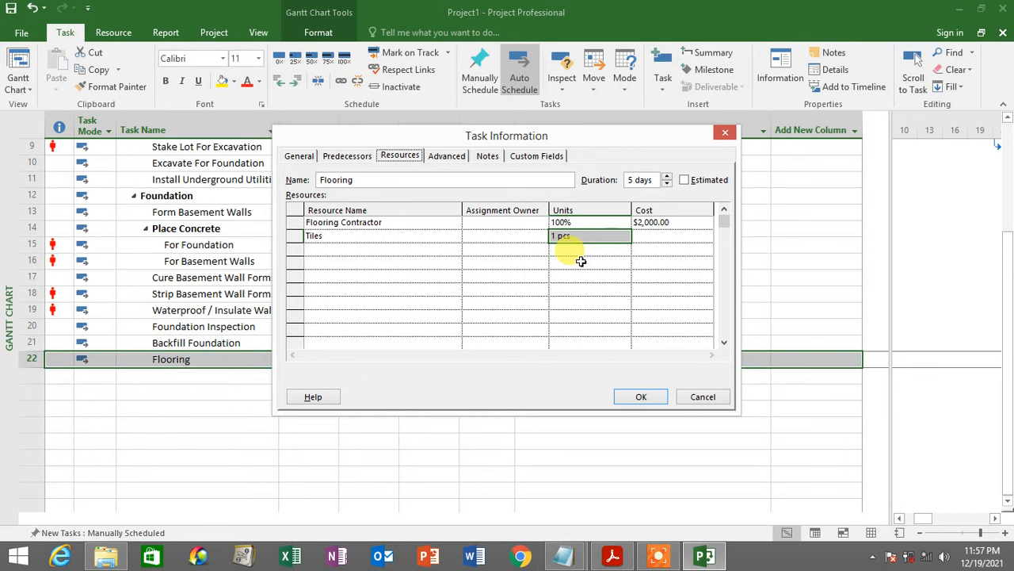
pyautogui.click(583, 238)
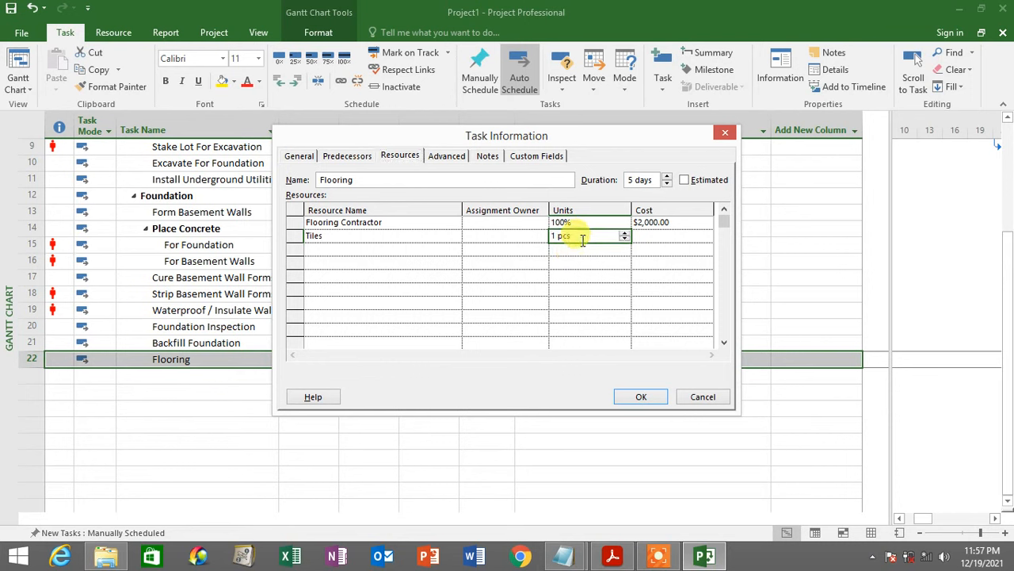
pyautogui.write('20')
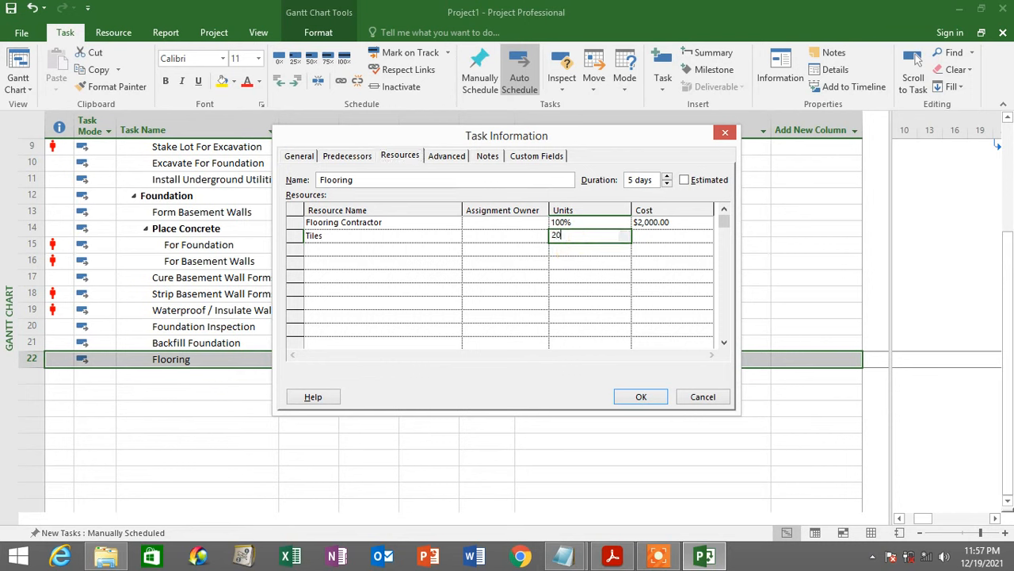
pyautogui.doubleClick(572, 240)
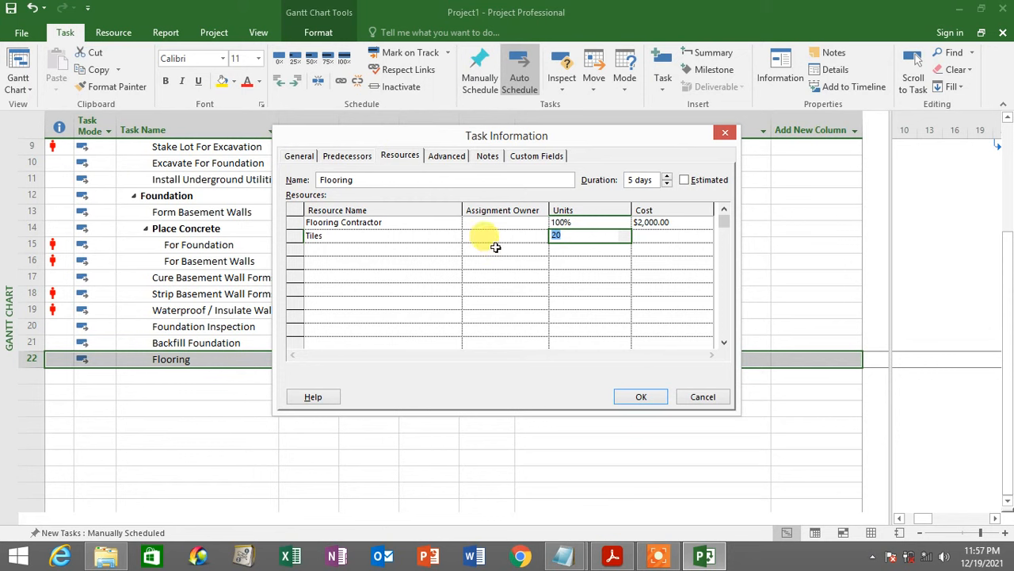
pyautogui.write('100')
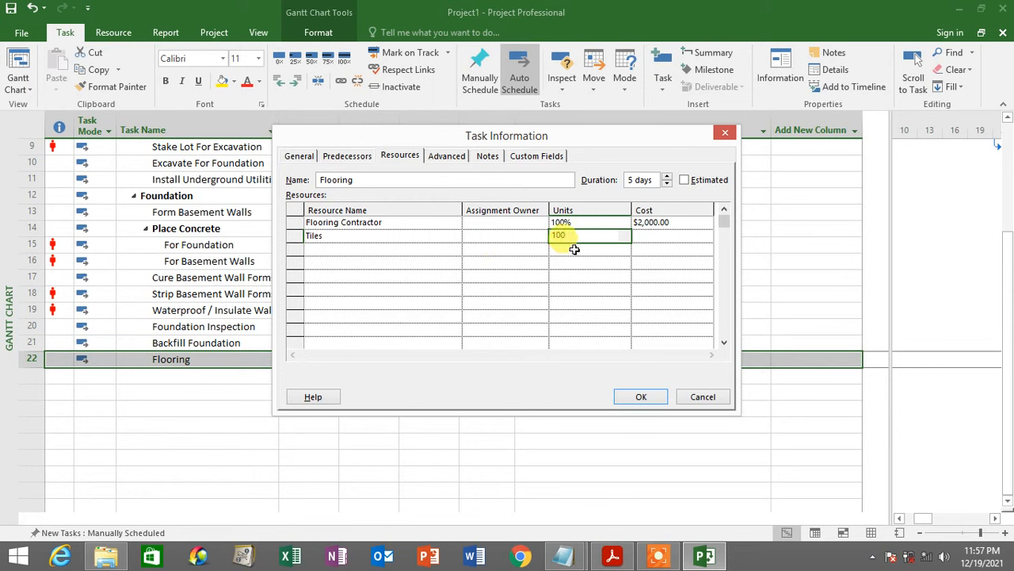
pyautogui.press('Return')
pyautogui.click(613, 235)
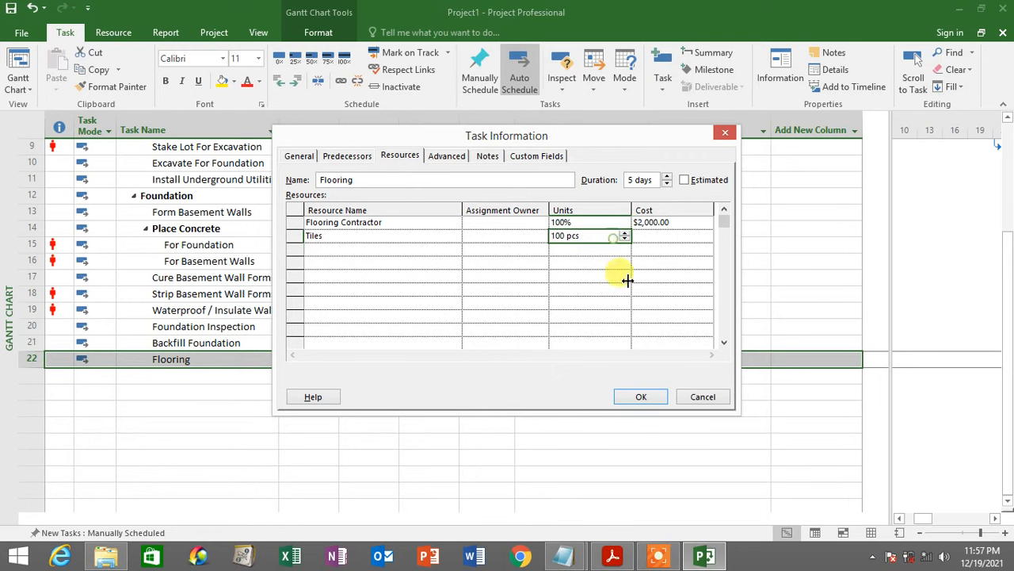
pyautogui.click(641, 397)
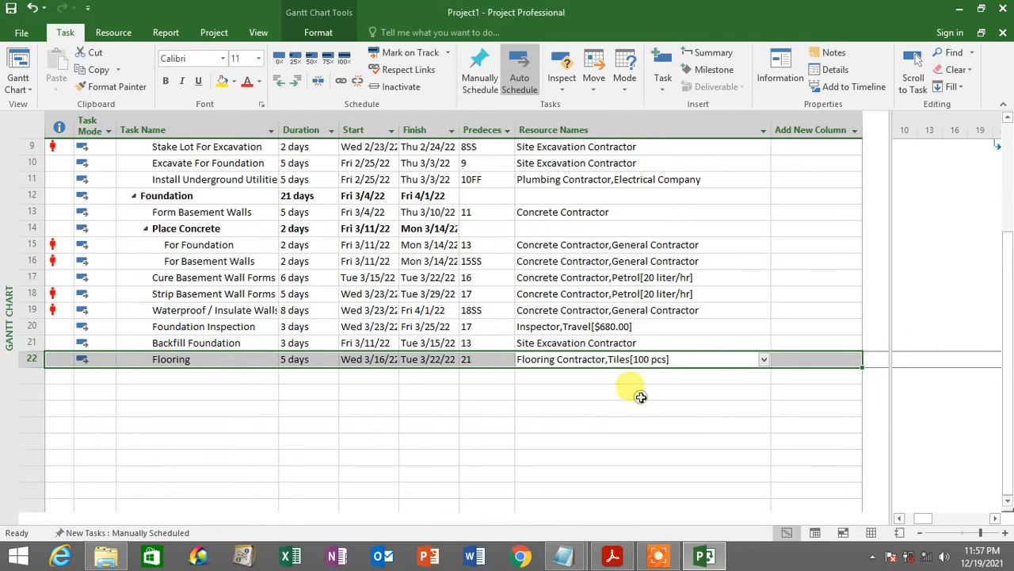
# Review the Tiles units and cost assigned to the Flooring task.
pyautogui.rightClick(672, 358)
pyautogui.click(713, 295)
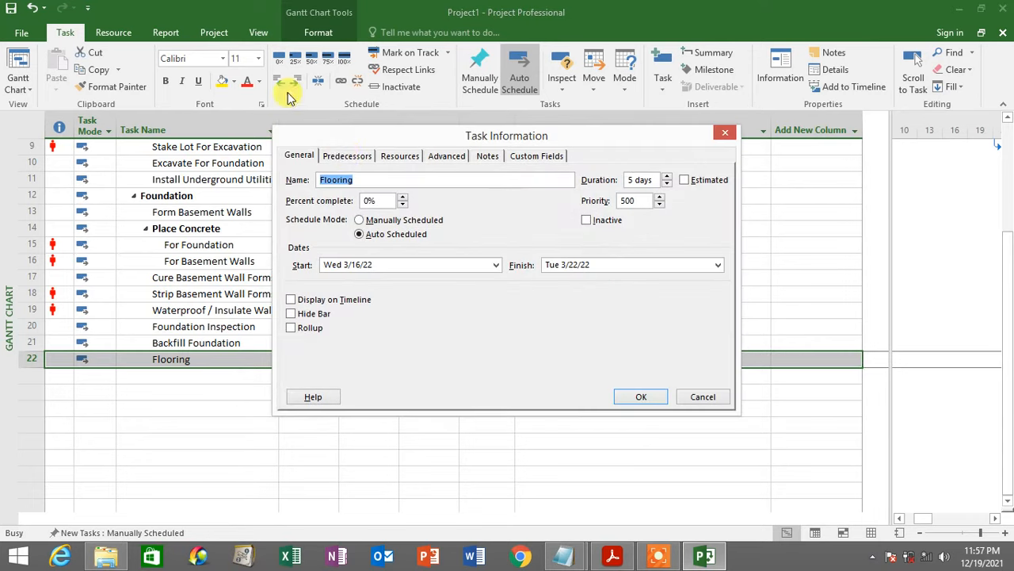
pyautogui.click(399, 155)
pyautogui.click(653, 237)
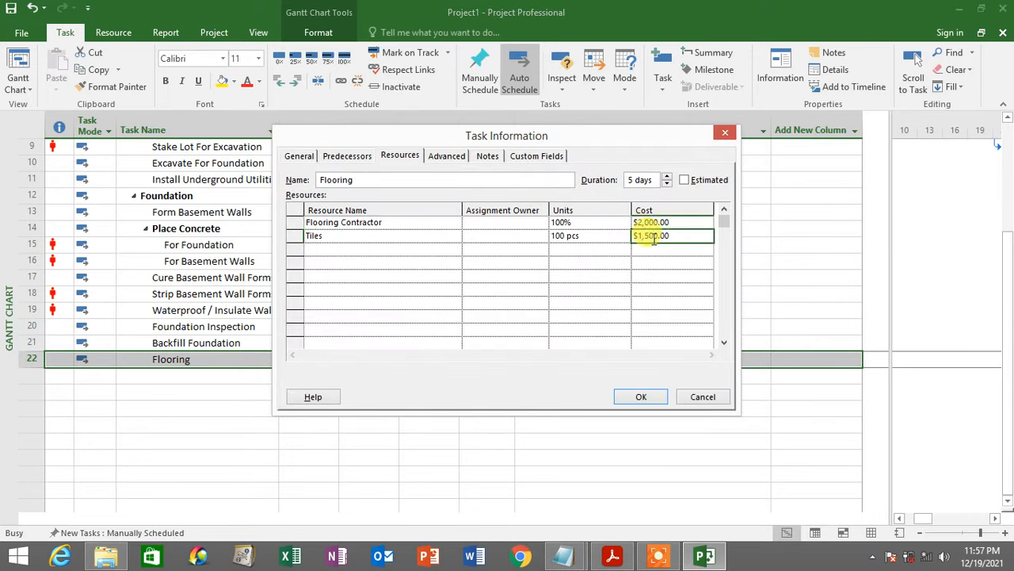
pyautogui.click(642, 396)
# Narrow the Resource Names column of the task table to fit its longest visible entries.
pyautogui.scroll(3, 645, 317)
pyautogui.moveTo(645, 147); pyautogui.dragTo(643, 283)
pyautogui.scroll(15, 668, 299)
pyautogui.click(680, 246)
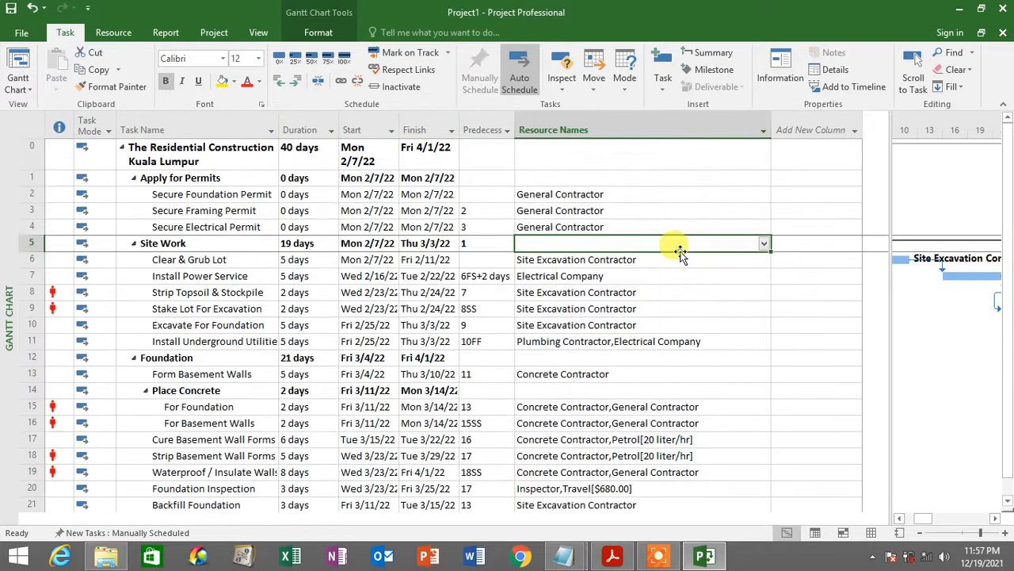
pyautogui.moveTo(770, 133); pyautogui.dragTo(710, 144)
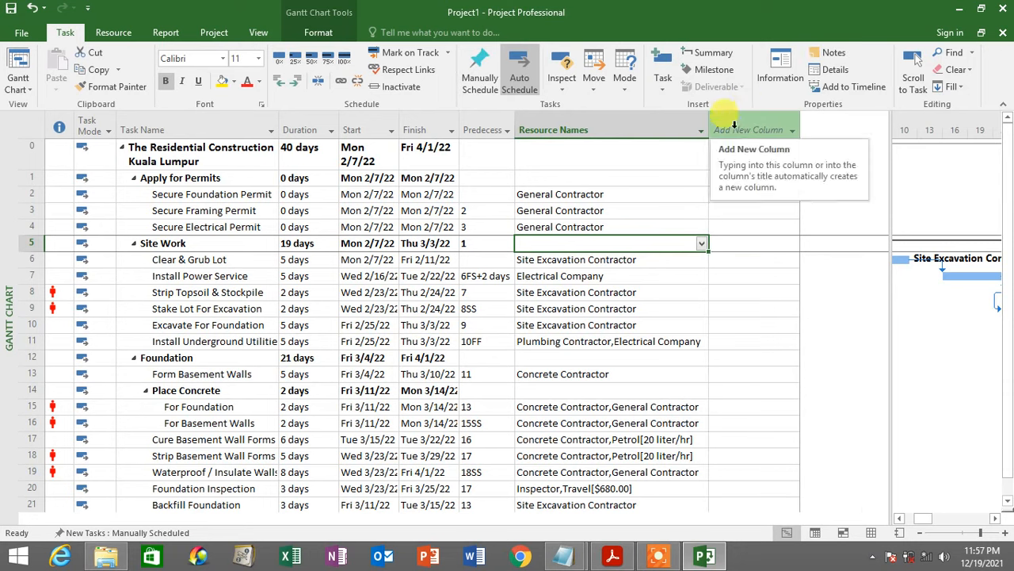
# Insert a Cost column after Resource Names and narrow it to fit the amounts.
pyautogui.click(755, 119)
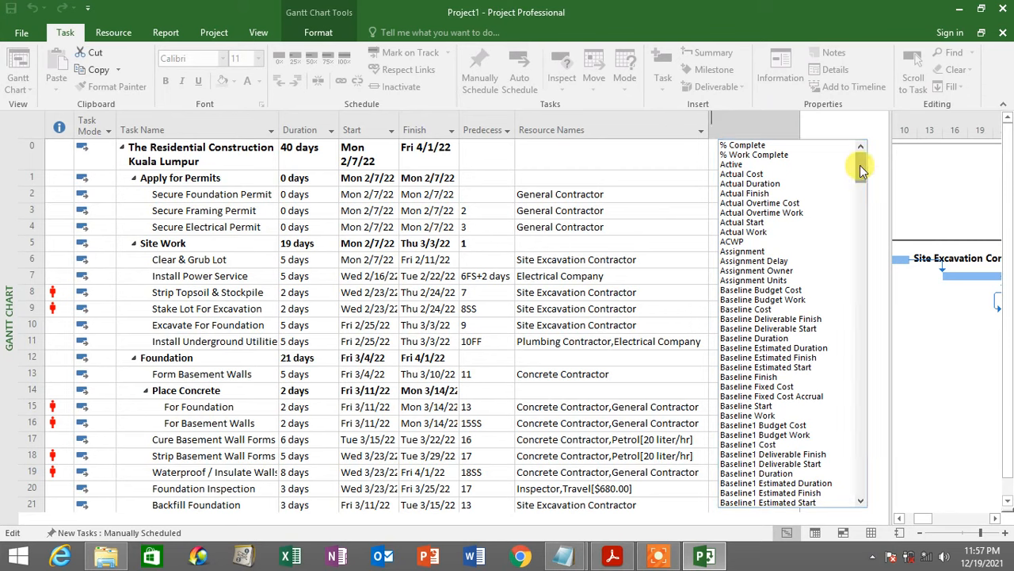
pyautogui.moveTo(861, 165); pyautogui.dragTo(736, 123)
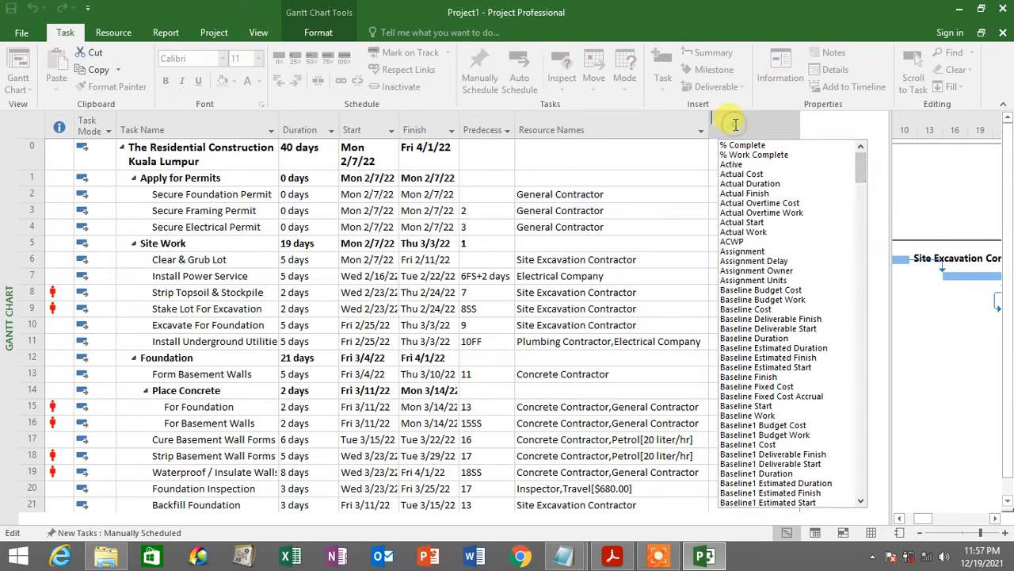
pyautogui.write('confirmed')
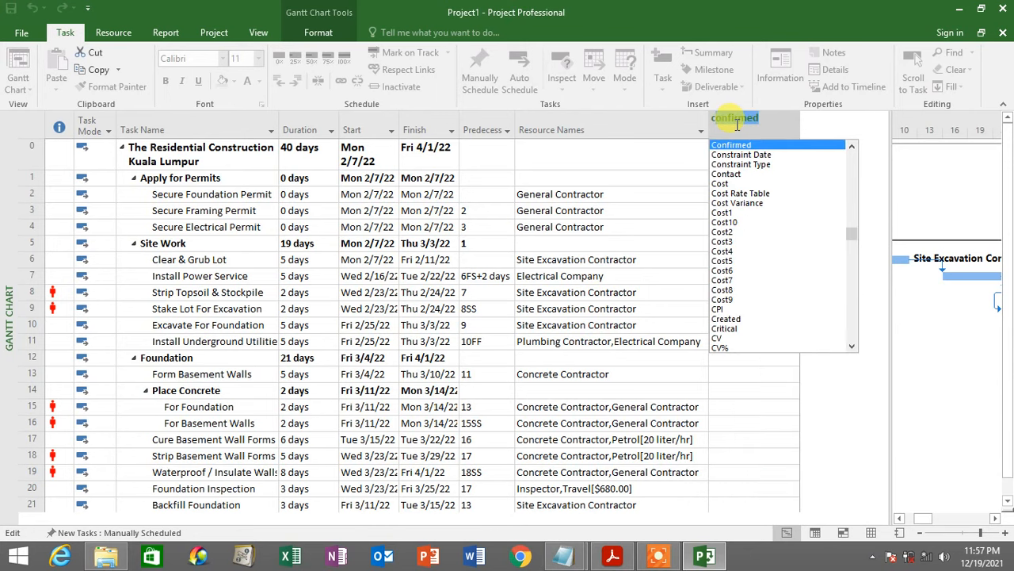
pyautogui.click(730, 184)
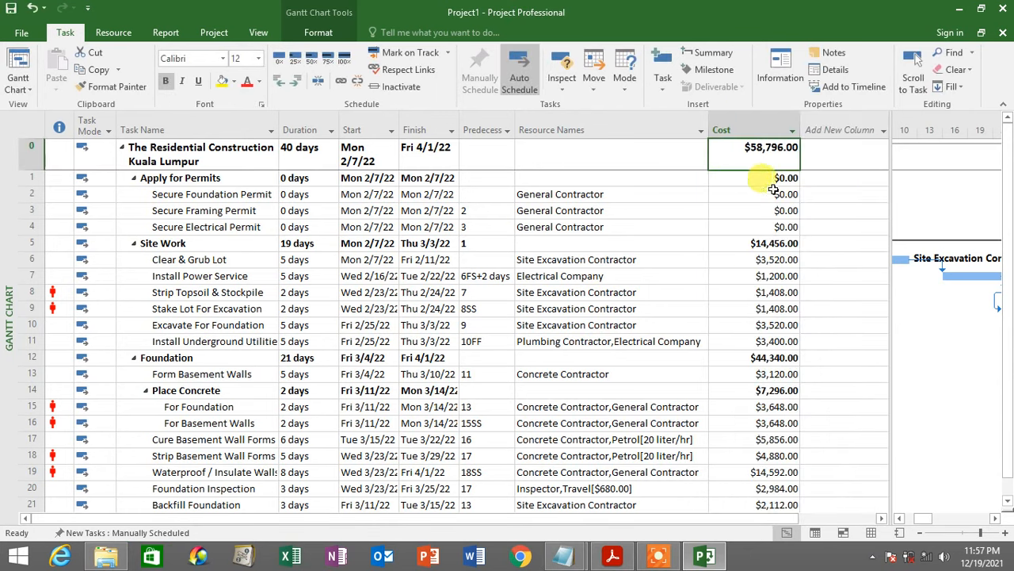
pyautogui.moveTo(782, 130); pyautogui.dragTo(783, 132)
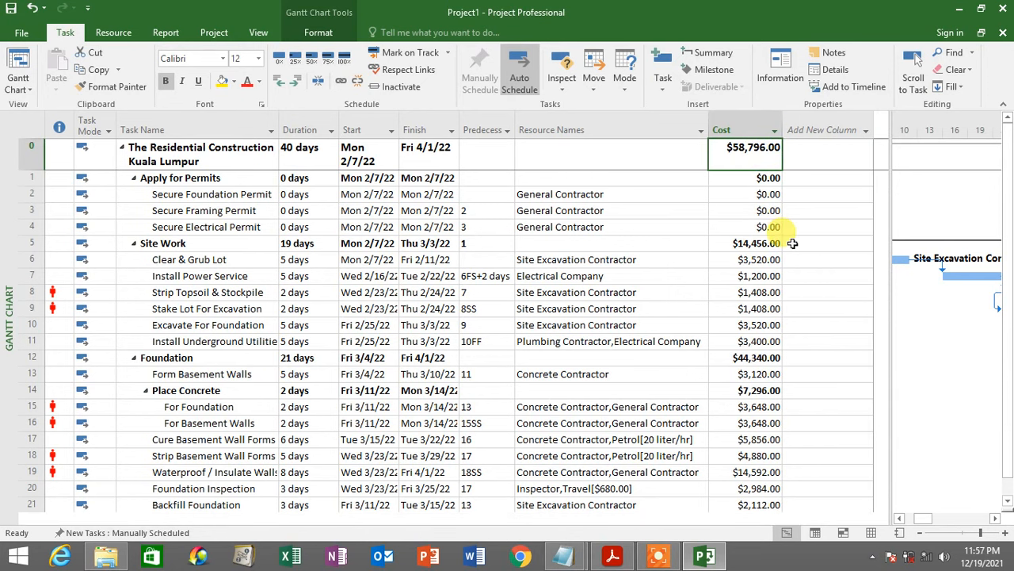
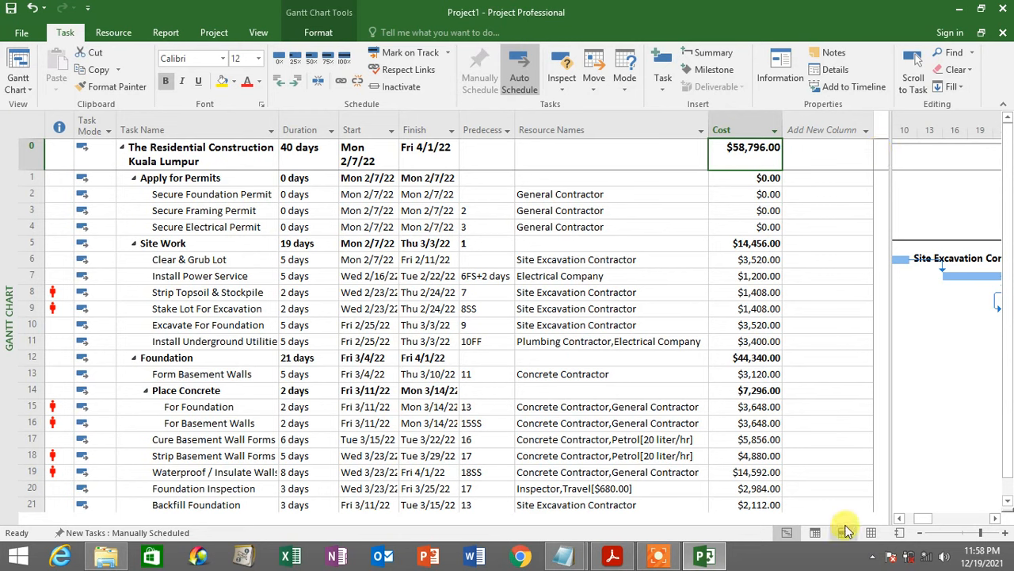
# Narrow the Duration column and enlarge the Gantt chart area while keeping the task table visible through Cost.
pyautogui.moveTo(892, 252); pyautogui.dragTo(782, 253)
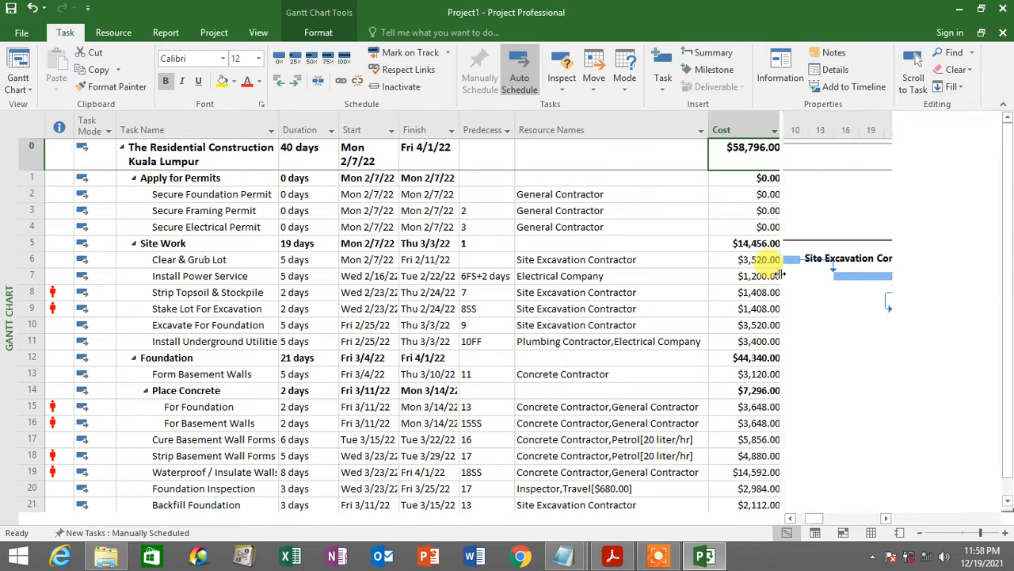
pyautogui.click(772, 518)
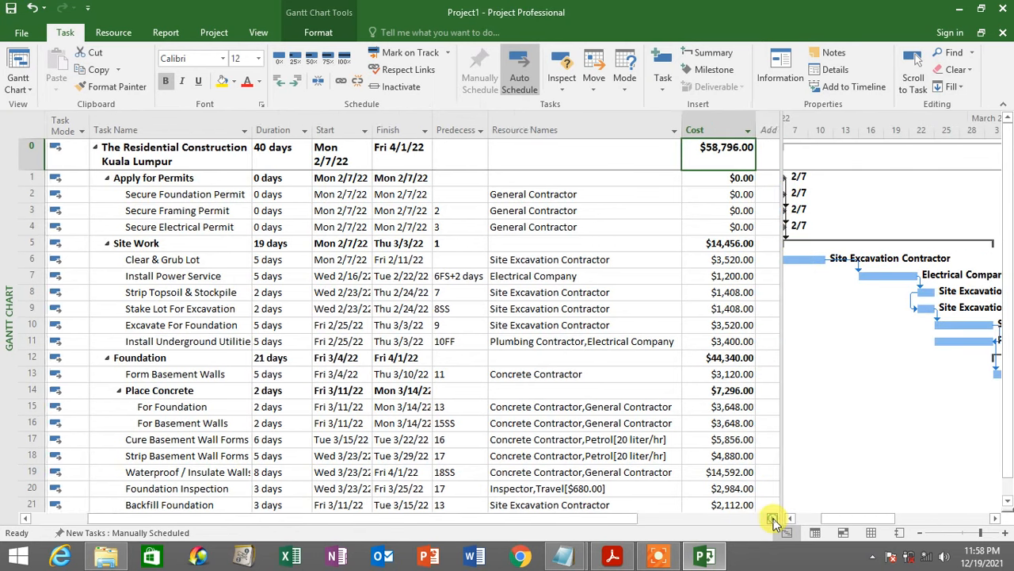
pyautogui.moveTo(780, 159); pyautogui.dragTo(725, 158)
pyautogui.moveTo(271, 129); pyautogui.dragTo(252, 129)
pyautogui.moveTo(725, 194); pyautogui.dragTo(705, 194)
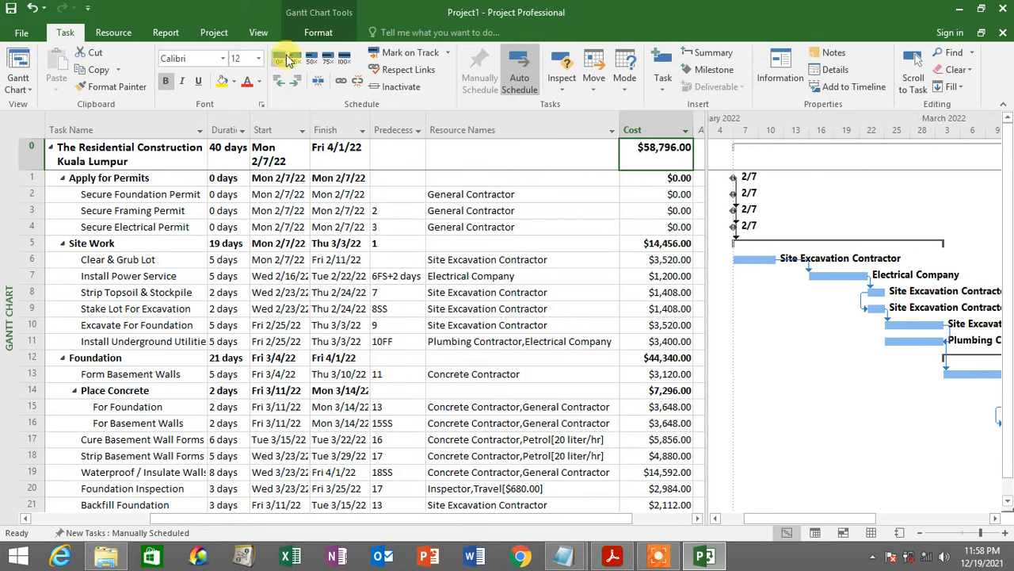
# Fit the entire project in the Gantt chart's timescale and widen the chart area over the Cost column.
pyautogui.click(259, 32)
pyautogui.click(668, 69)
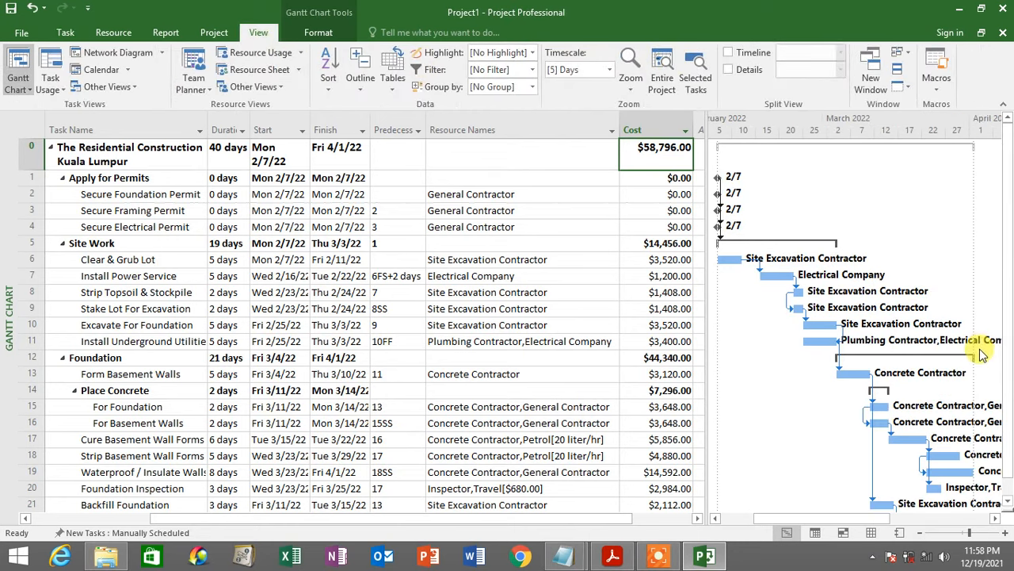
pyautogui.scroll(-3, 975, 355)
pyautogui.scroll(3, 969, 356)
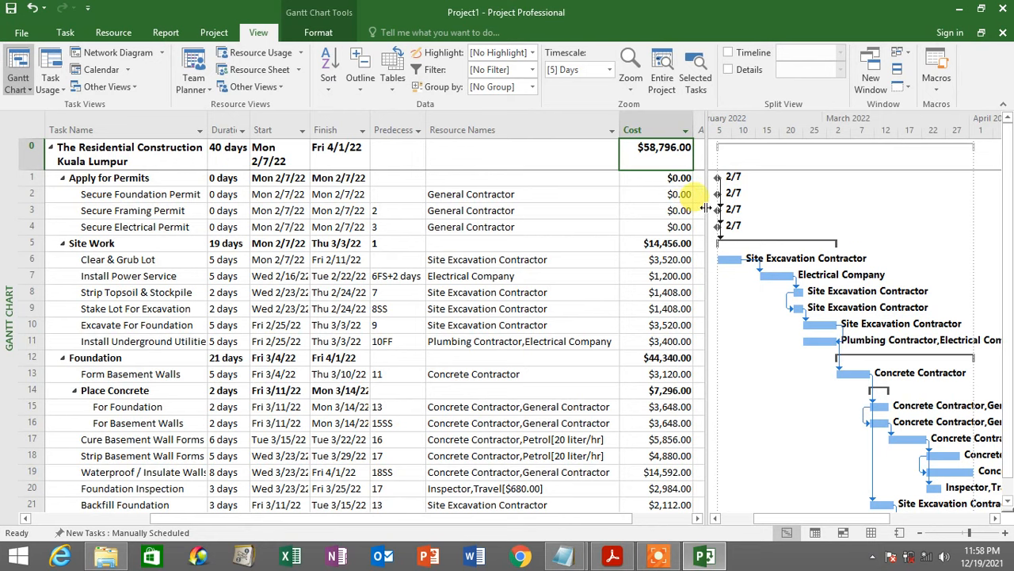
pyautogui.moveTo(706, 208); pyautogui.dragTo(582, 232)
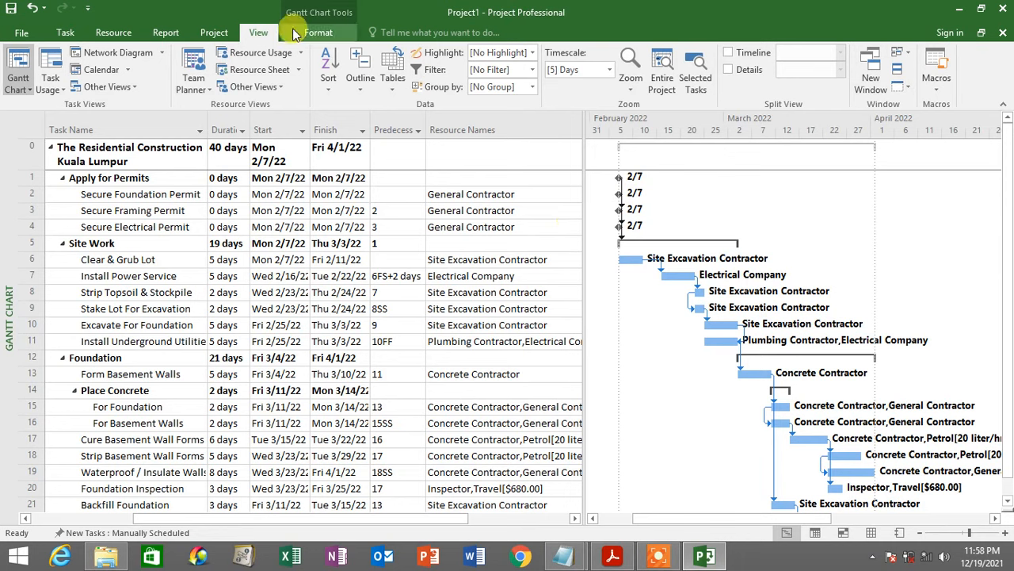
# Highlight the critical tasks in the Gantt chart and check the bars down to the Flooring task.
pyautogui.click(317, 33)
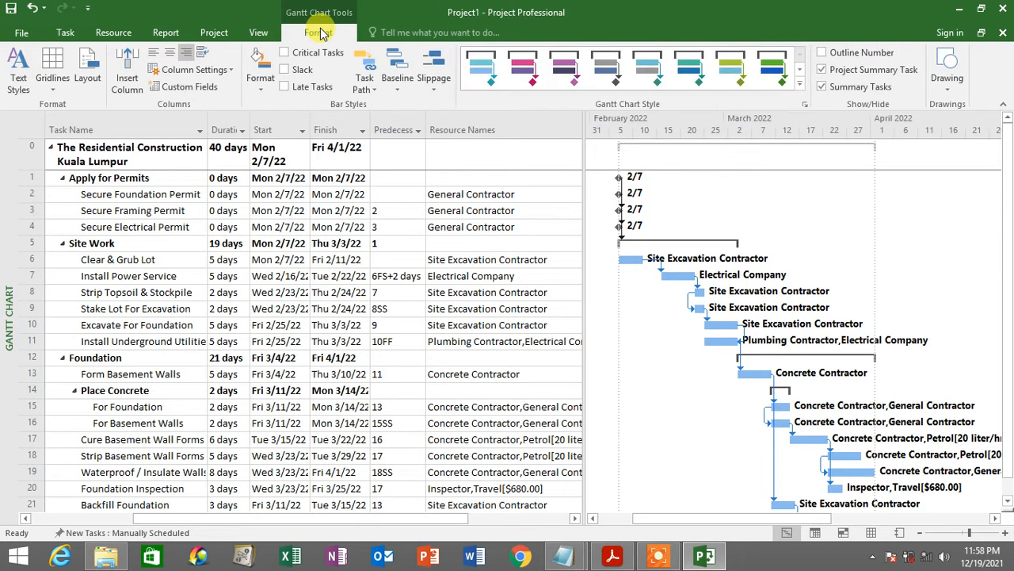
pyautogui.click(285, 53)
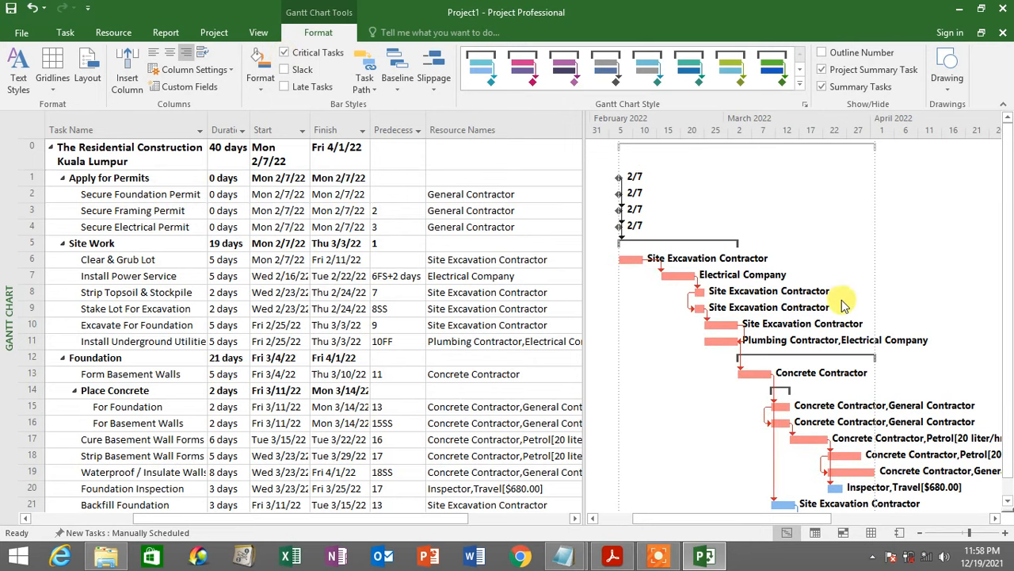
pyautogui.scroll(-1, 842, 306)
pyautogui.scroll(1, 849, 317)
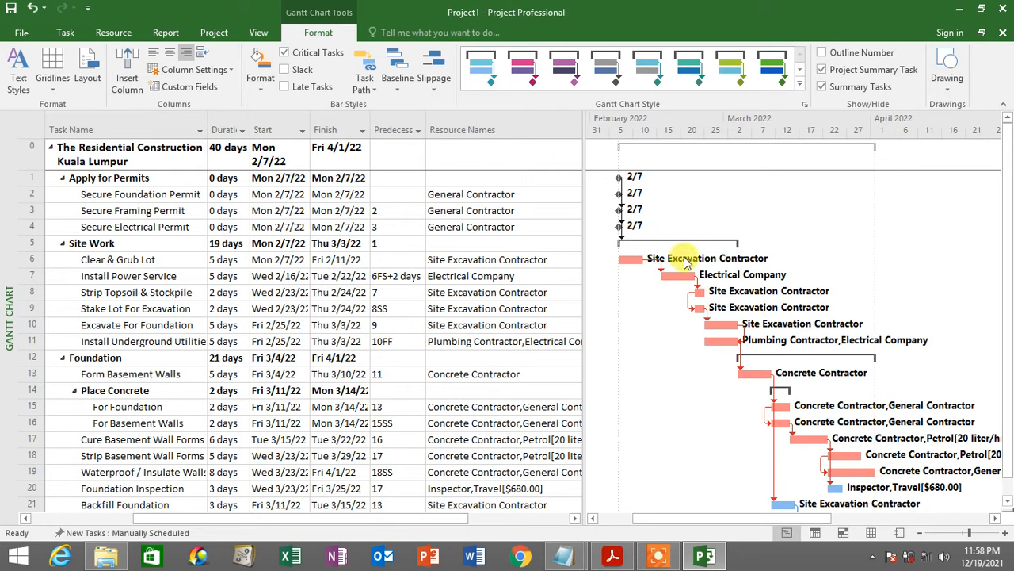
pyautogui.scroll(-3, 686, 261)
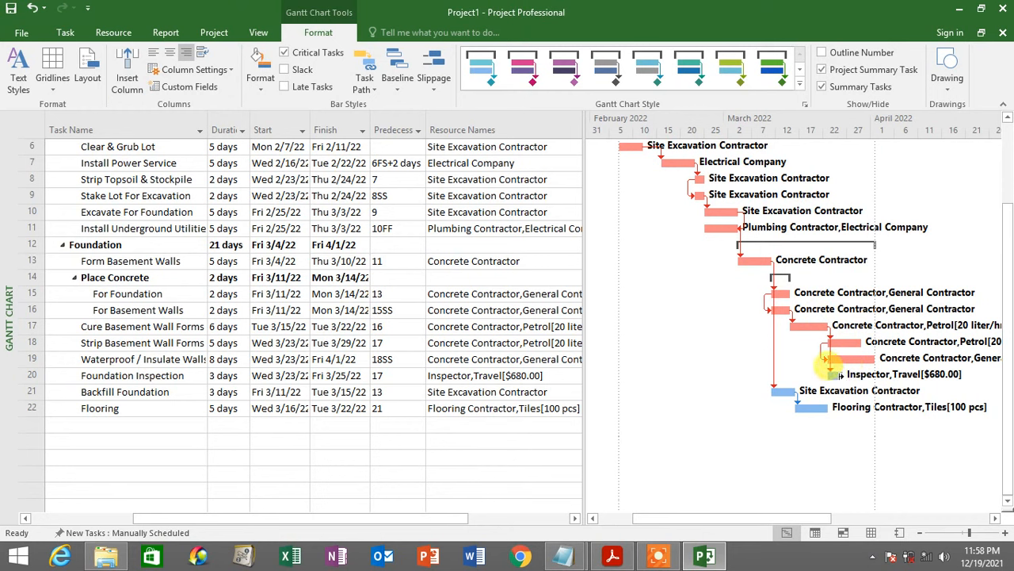
# Review the task costs and set the default Baseline for the entire project.
pyautogui.moveTo(585, 187); pyautogui.dragTo(675, 187)
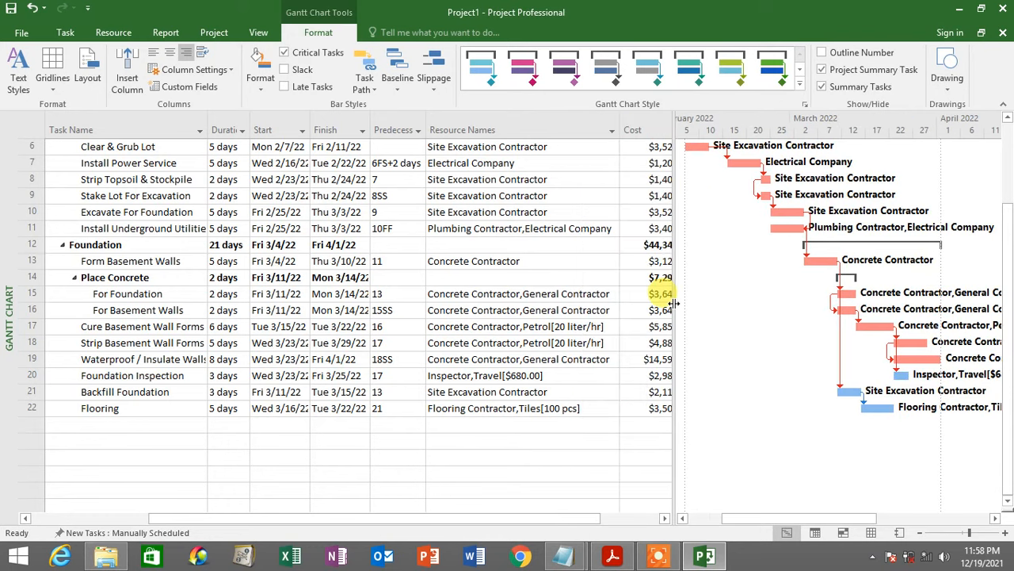
pyautogui.moveTo(671, 255); pyautogui.dragTo(730, 257)
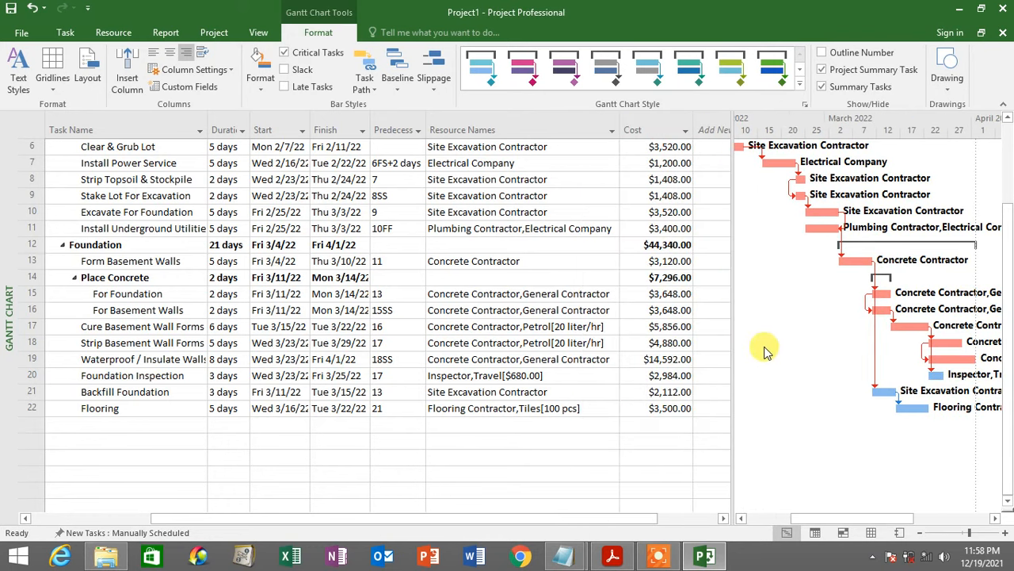
pyautogui.scroll(2, 765, 352)
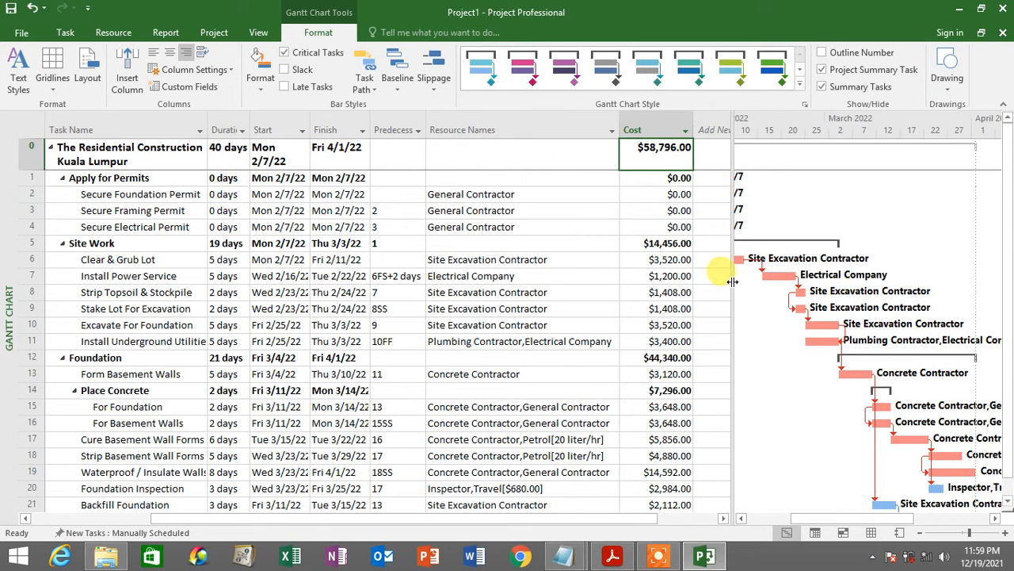
pyautogui.click(532, 277)
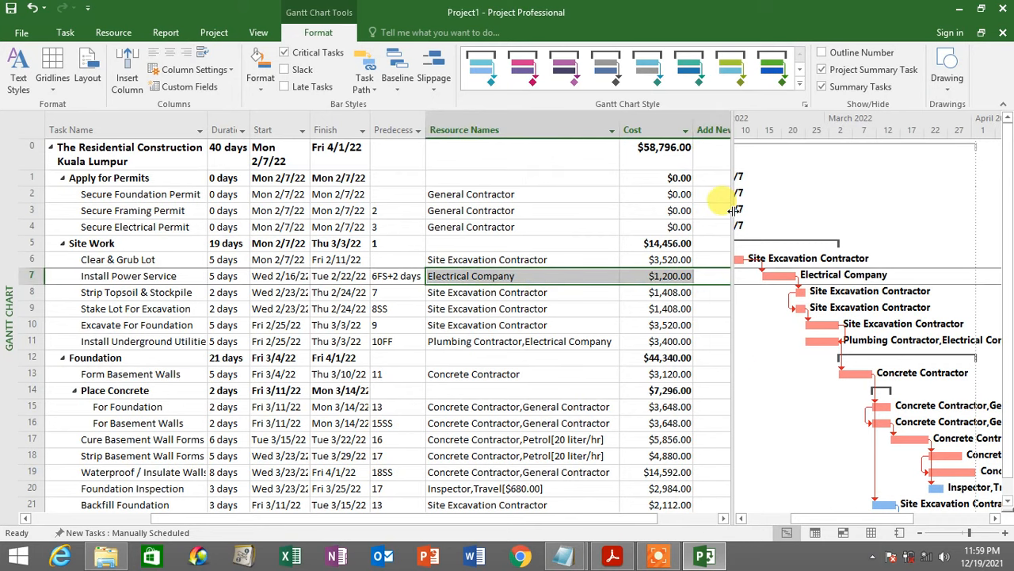
pyautogui.moveTo(734, 210); pyautogui.dragTo(547, 199)
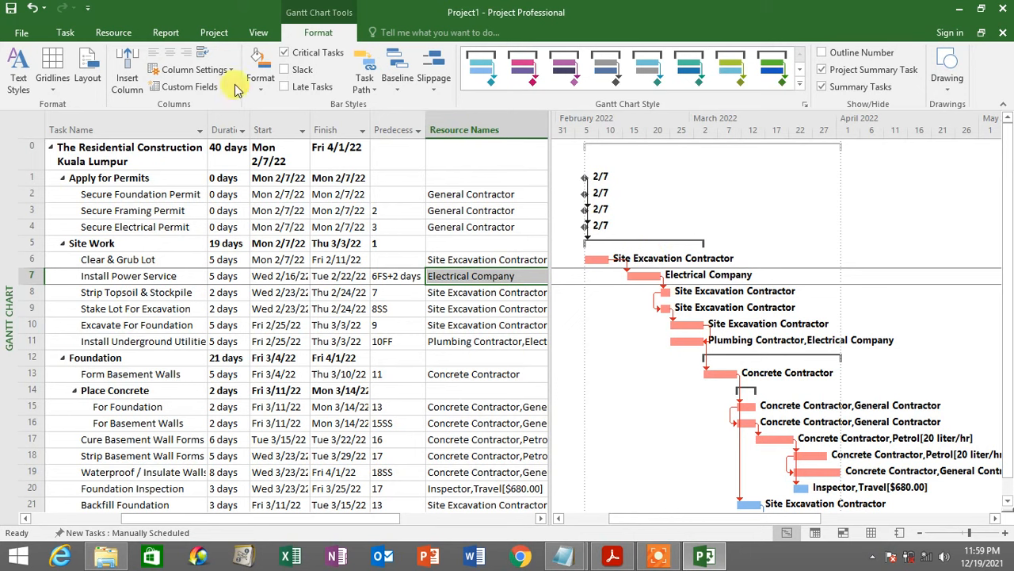
pyautogui.click(208, 34)
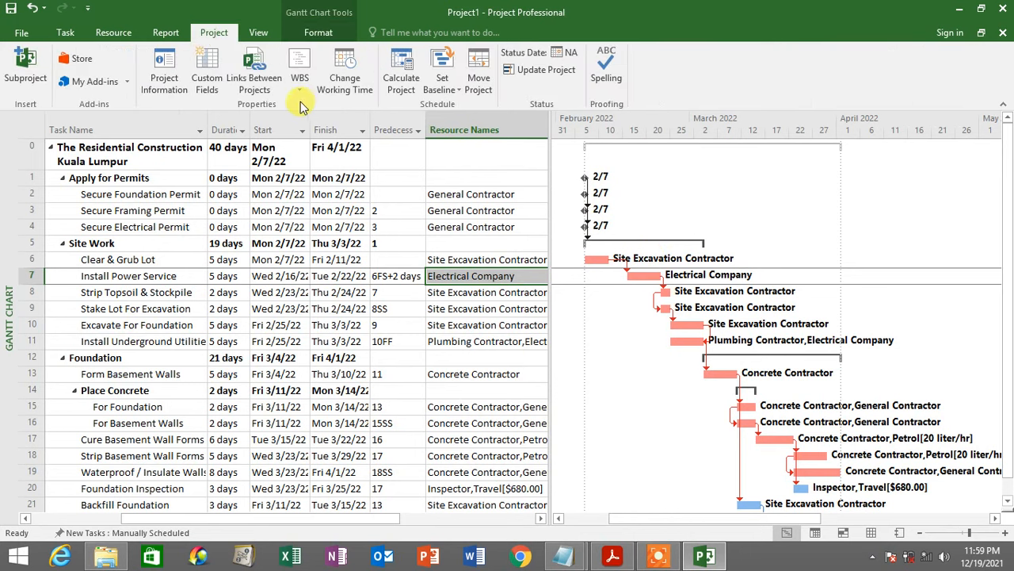
pyautogui.click(448, 90)
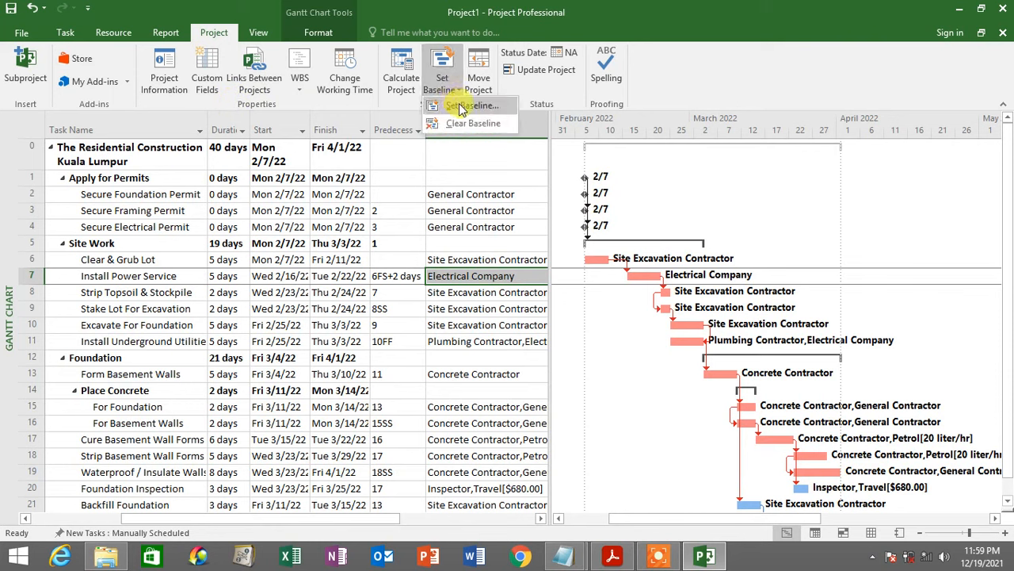
pyautogui.click(462, 108)
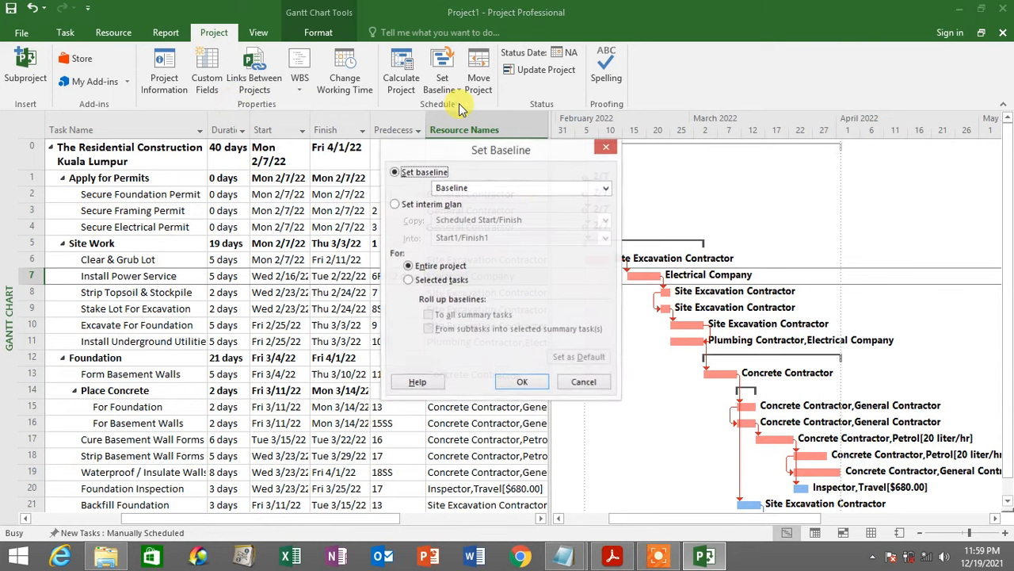
pyautogui.click(517, 383)
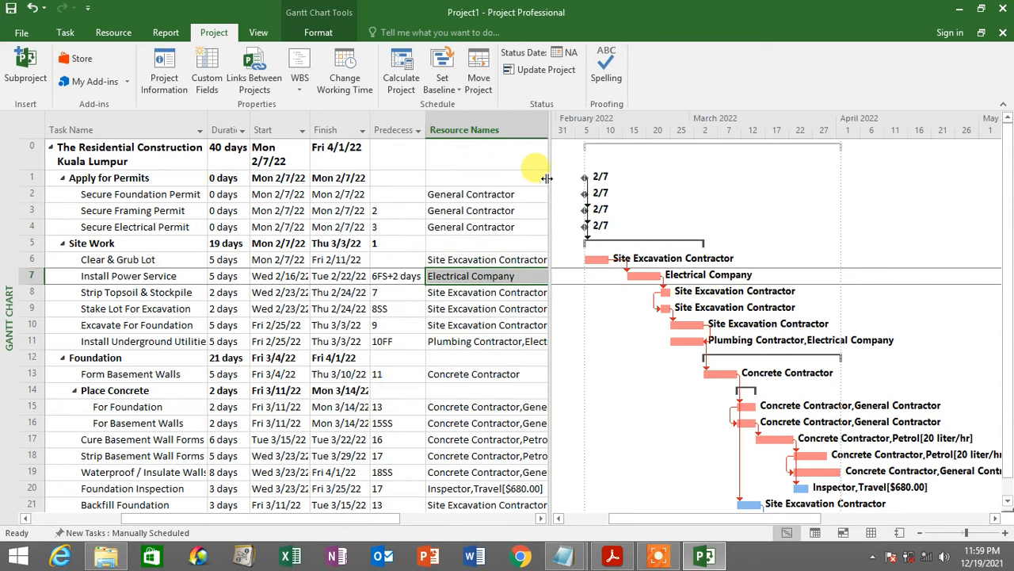
# Set the project's status date to Wed 4/6/22.
pyautogui.moveTo(547, 177); pyautogui.dragTo(491, 177)
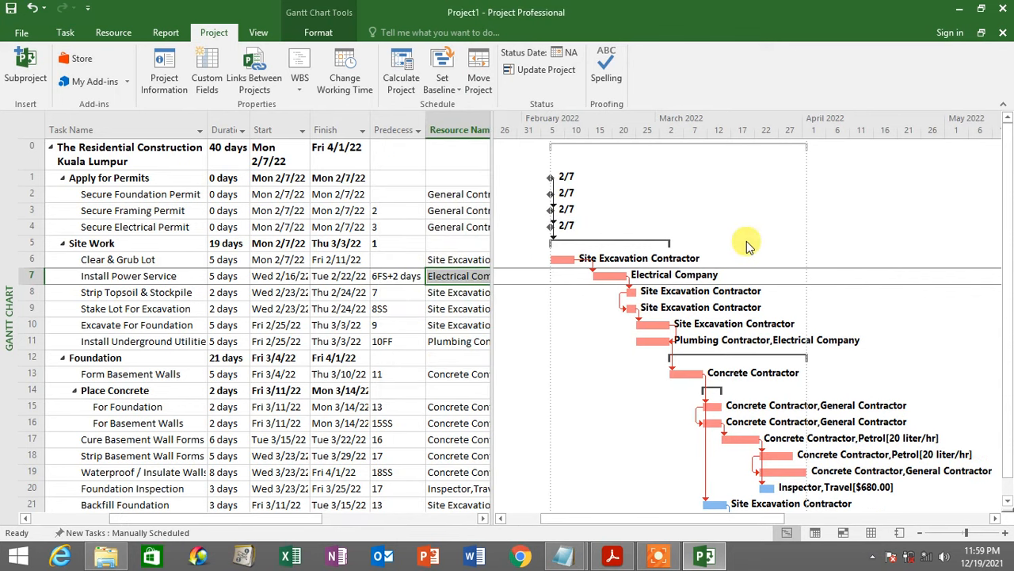
pyautogui.click(347, 162)
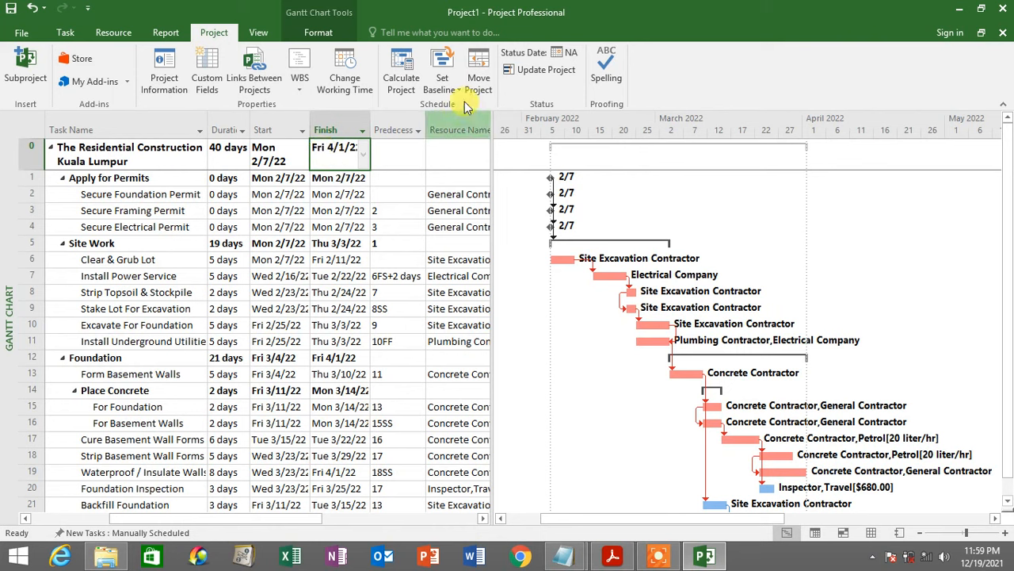
pyautogui.click(565, 54)
pyautogui.click(578, 265)
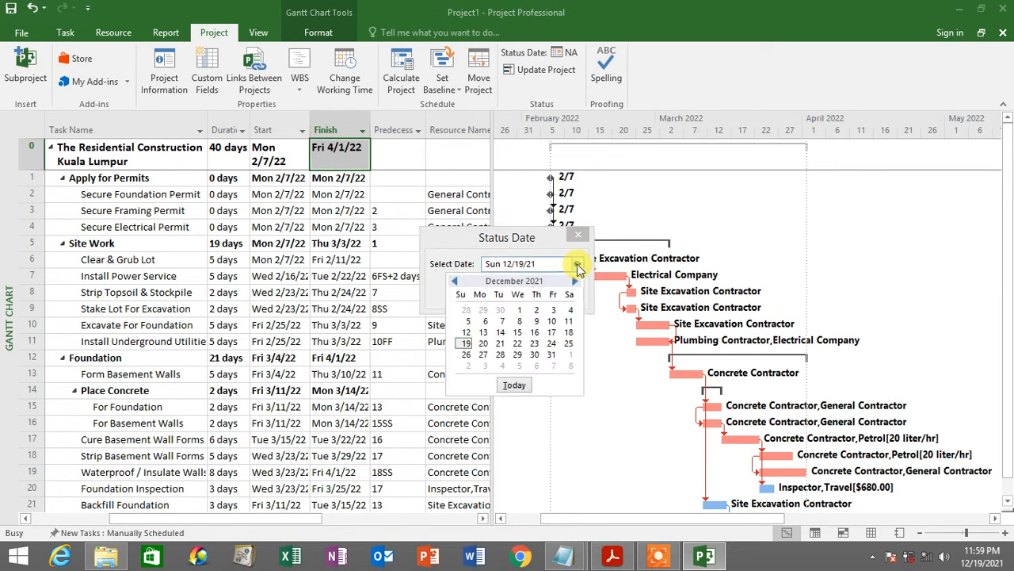
pyautogui.click(576, 283)
pyautogui.click(576, 282)
pyautogui.click(577, 282)
pyautogui.click(577, 282)
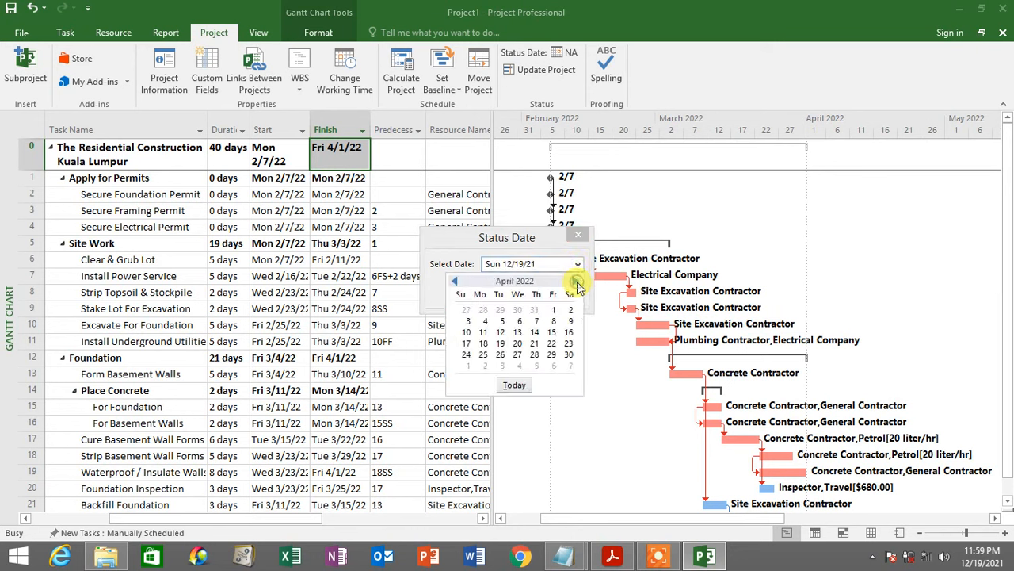
pyautogui.click(519, 323)
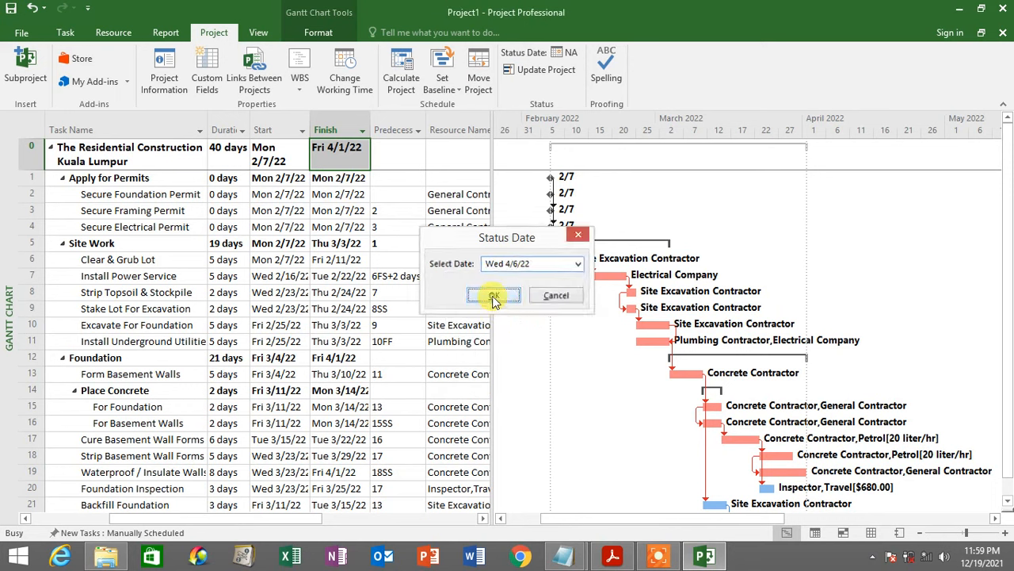
pyautogui.click(493, 297)
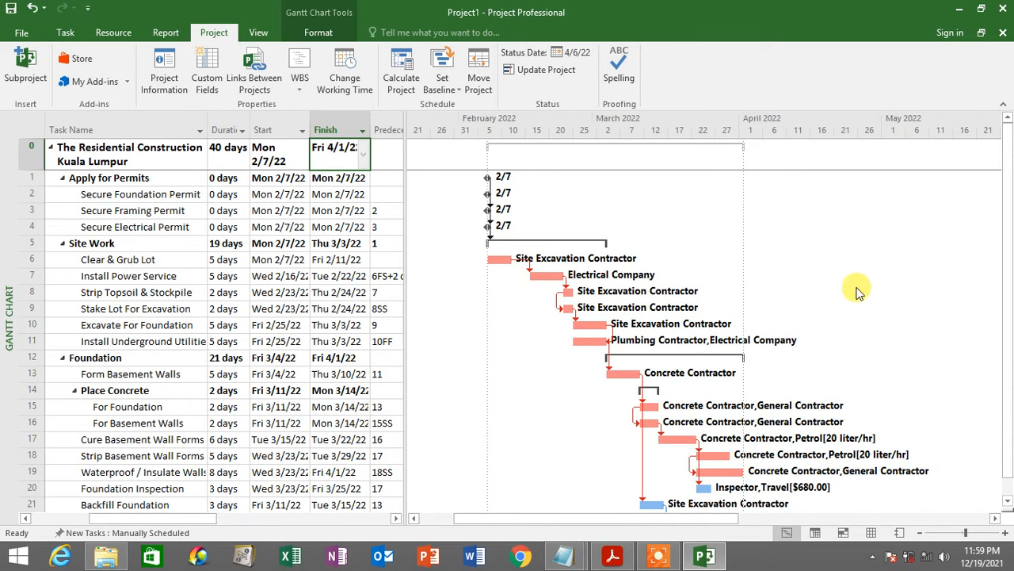
# Format the Gantt chart's Status Date gridline as a solid red line.
pyautogui.rightClick(836, 236)
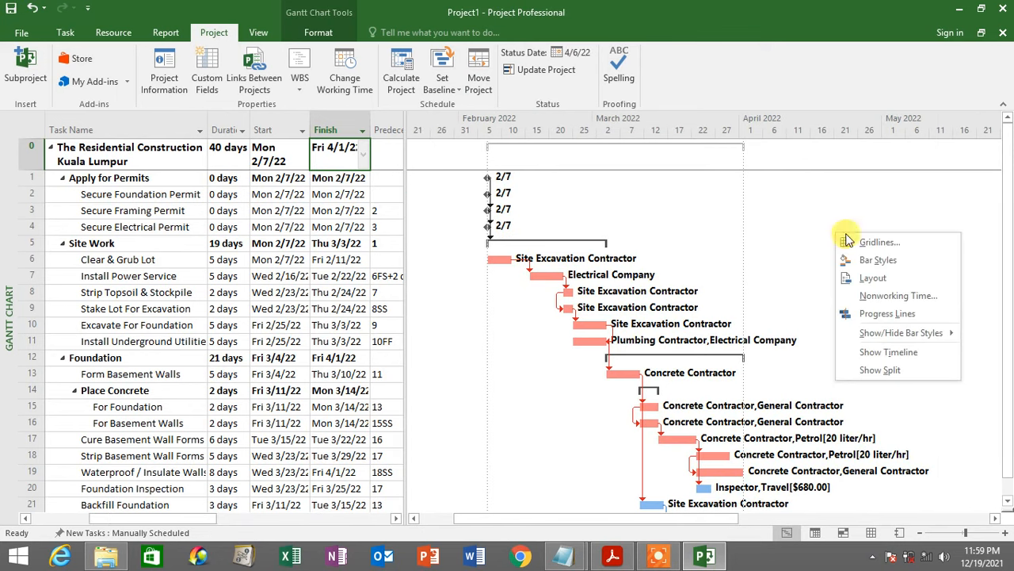
pyautogui.click(864, 237)
pyautogui.scroll(-1, 438, 259)
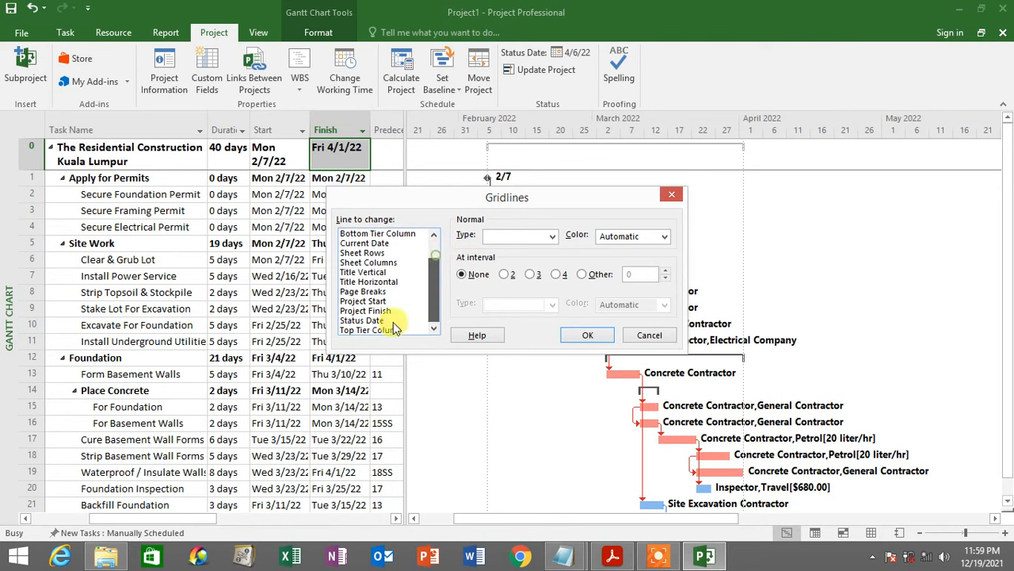
pyautogui.click(362, 320)
pyautogui.click(512, 236)
pyautogui.click(512, 261)
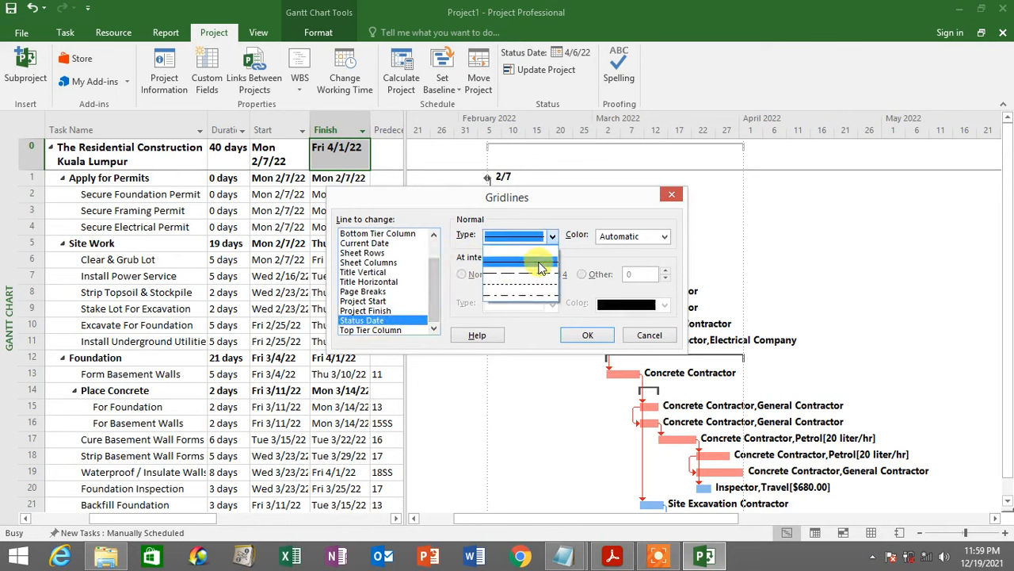
pyautogui.click(634, 235)
pyautogui.click(614, 370)
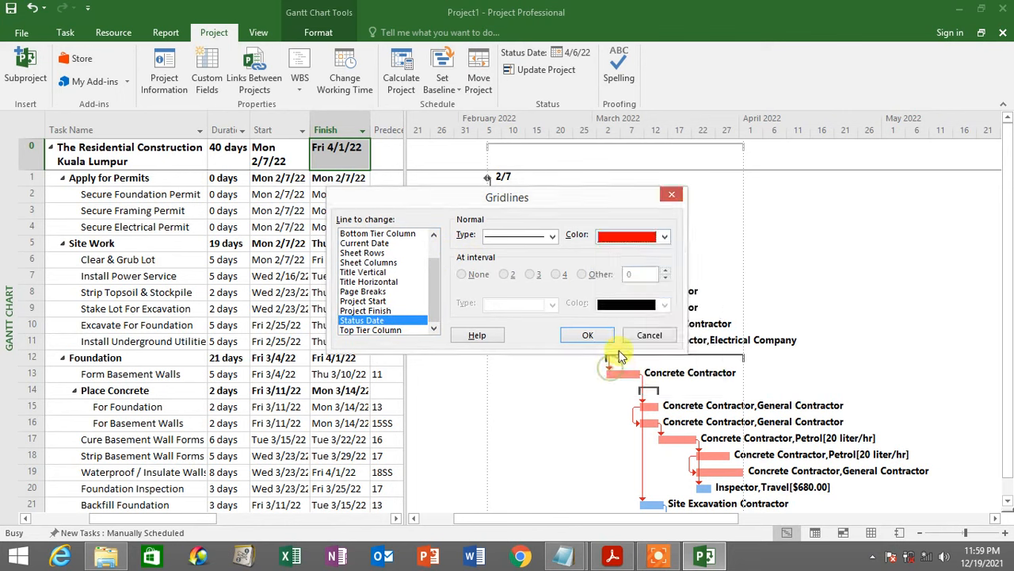
pyautogui.click(588, 335)
pyautogui.scroll(-3, 817, 289)
pyautogui.scroll(3, 817, 289)
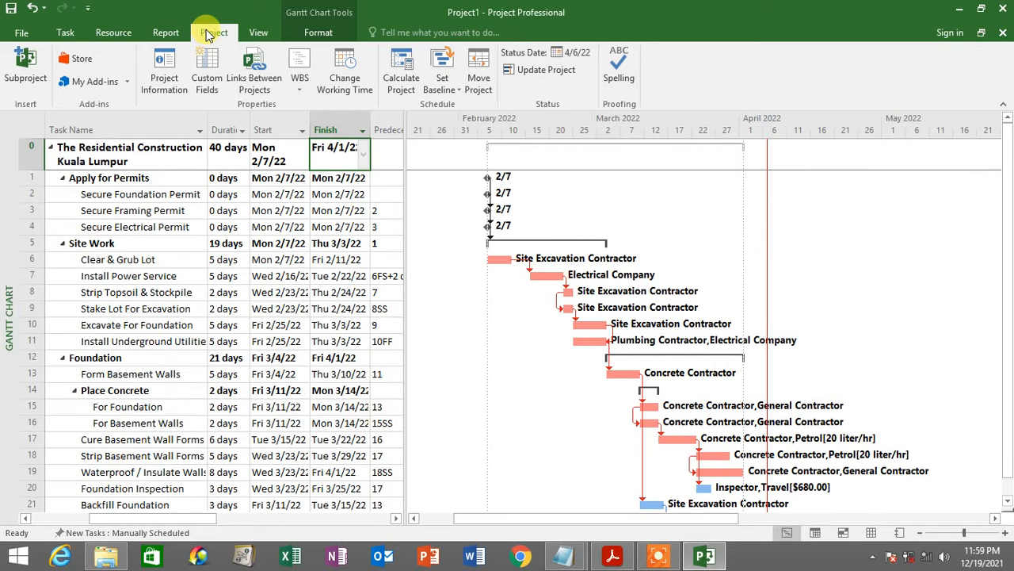
# Set the default Baseline for the entire project again, overwriting its saved data, and widen the task table to include Resource Names.
pyautogui.click(440, 86)
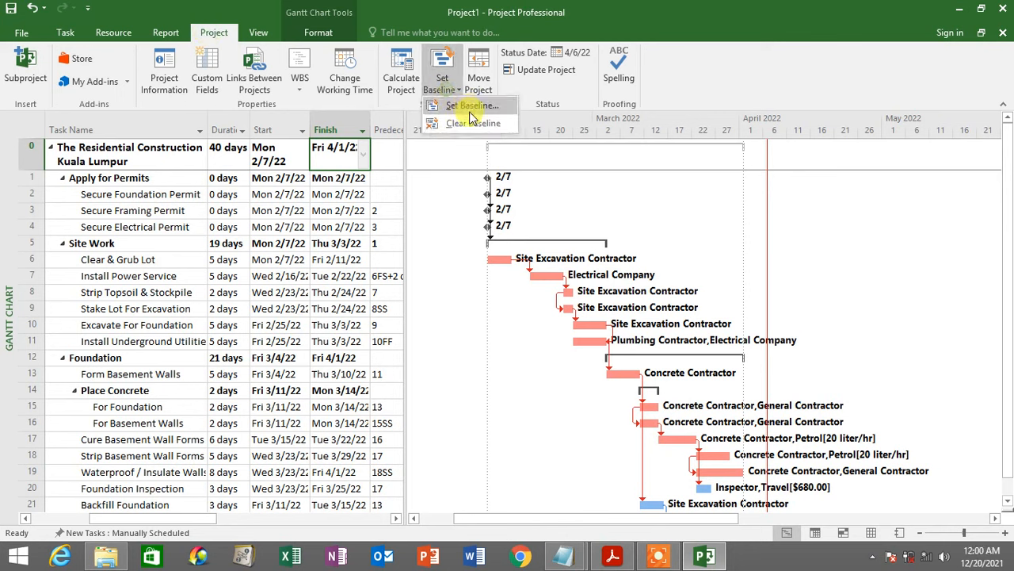
pyautogui.click(469, 109)
pyautogui.click(526, 381)
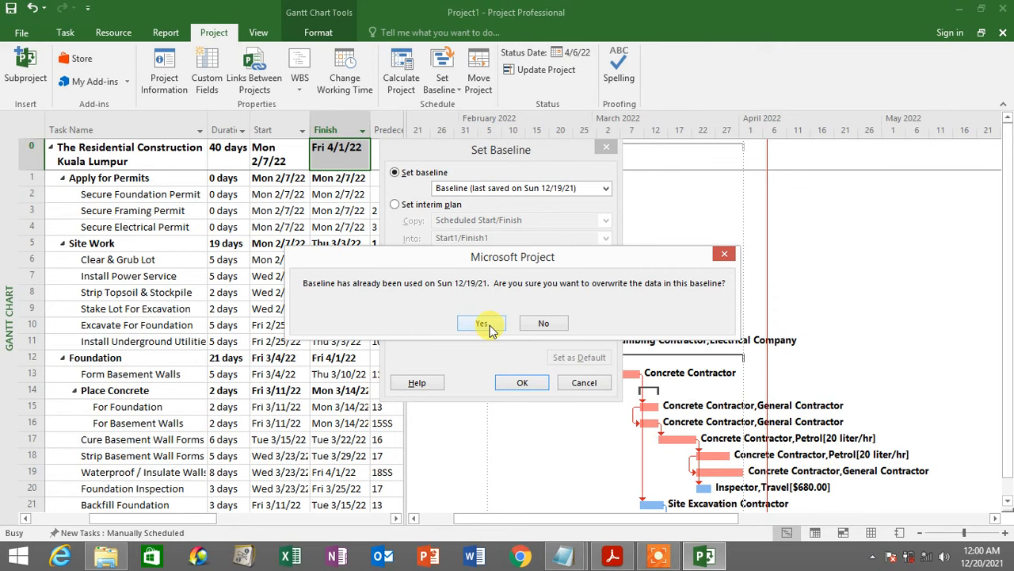
pyautogui.click(485, 324)
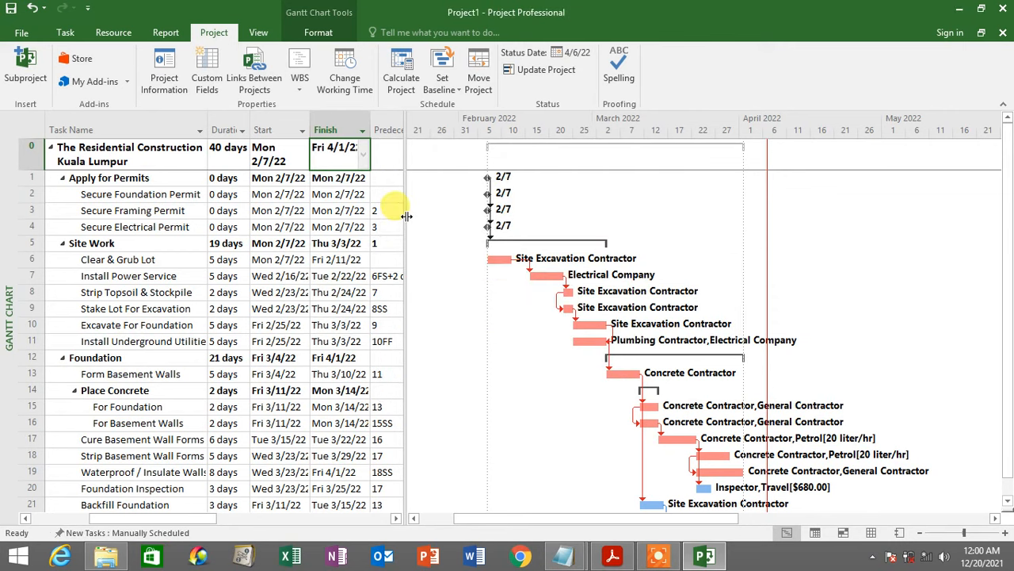
pyautogui.moveTo(406, 215); pyautogui.dragTo(508, 212)
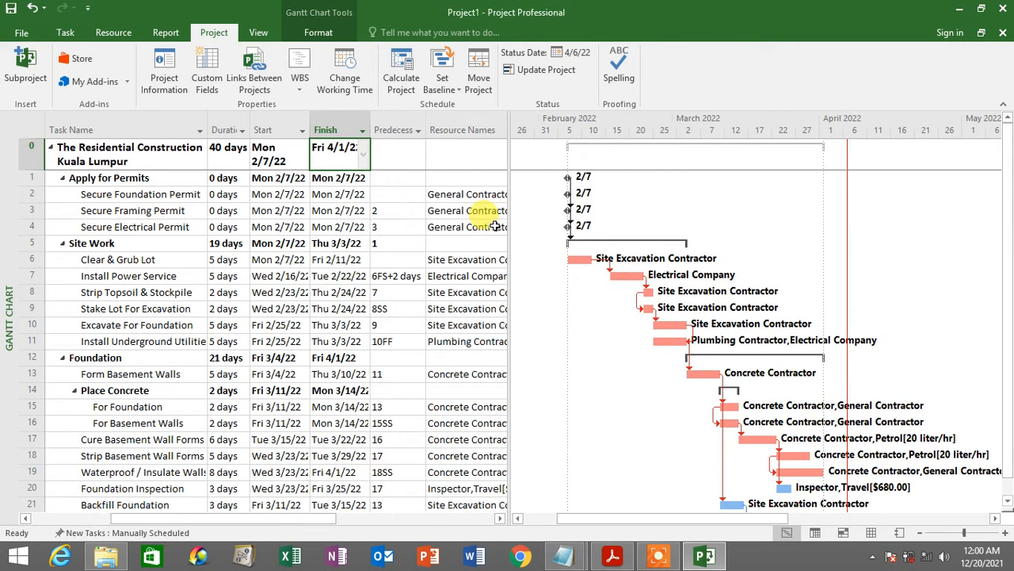
# Turn off the Critical Tasks highlighting on the Gantt chart bars.
pyautogui.click(93, 196)
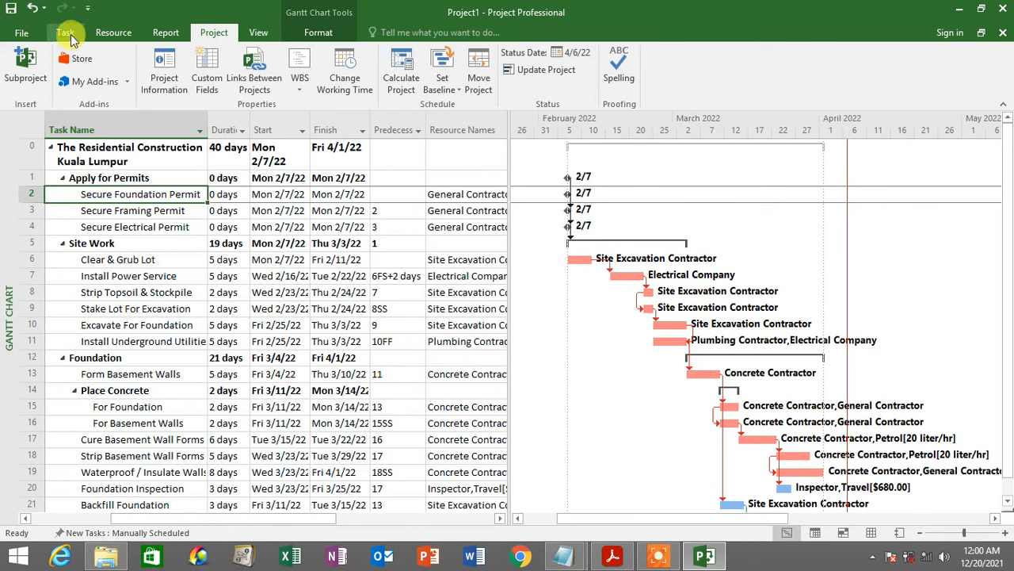
pyautogui.click(67, 32)
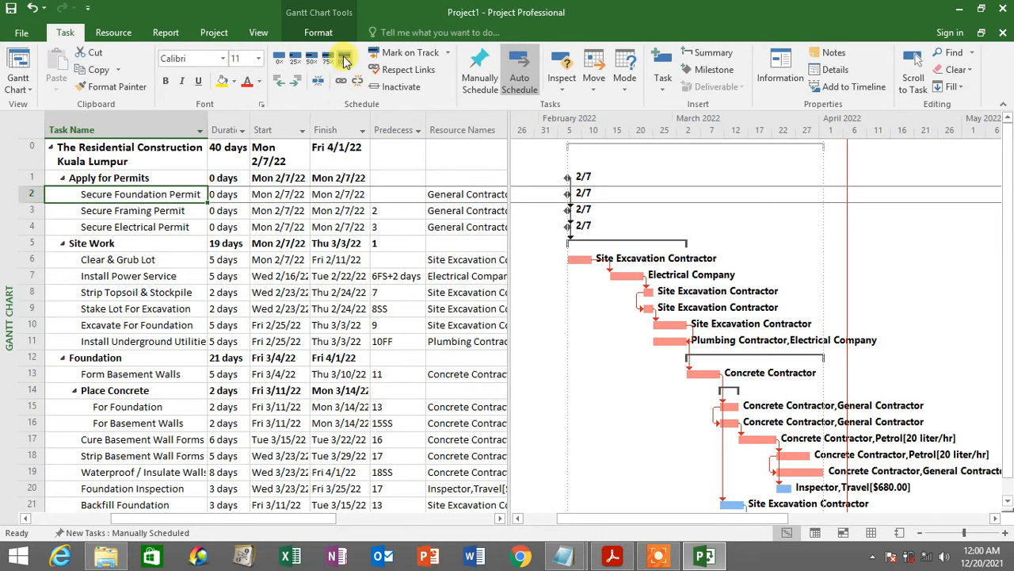
pyautogui.scroll(-1, 634, 274)
pyautogui.scroll(1, 602, 269)
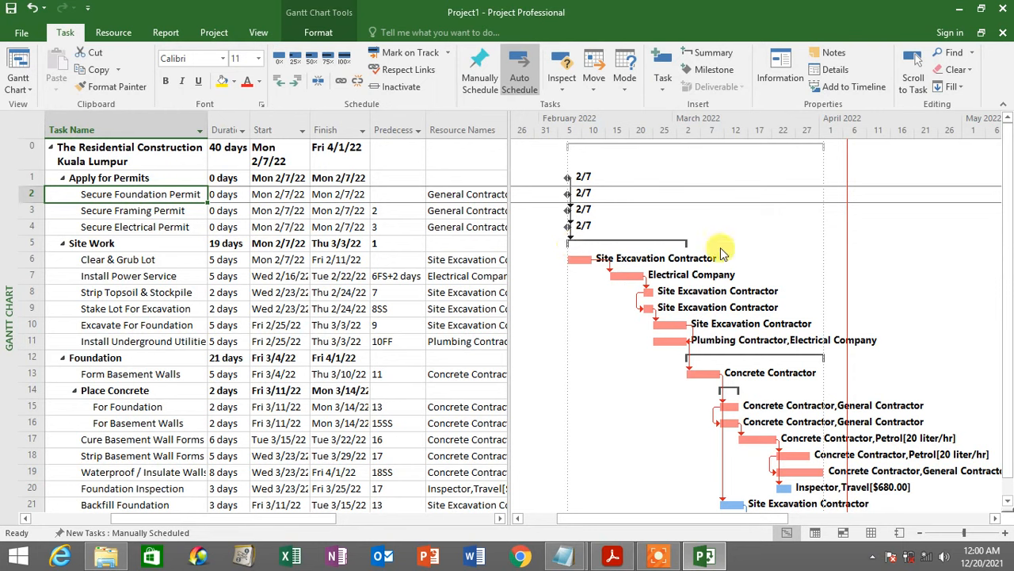
pyautogui.click(265, 38)
pyautogui.click(318, 32)
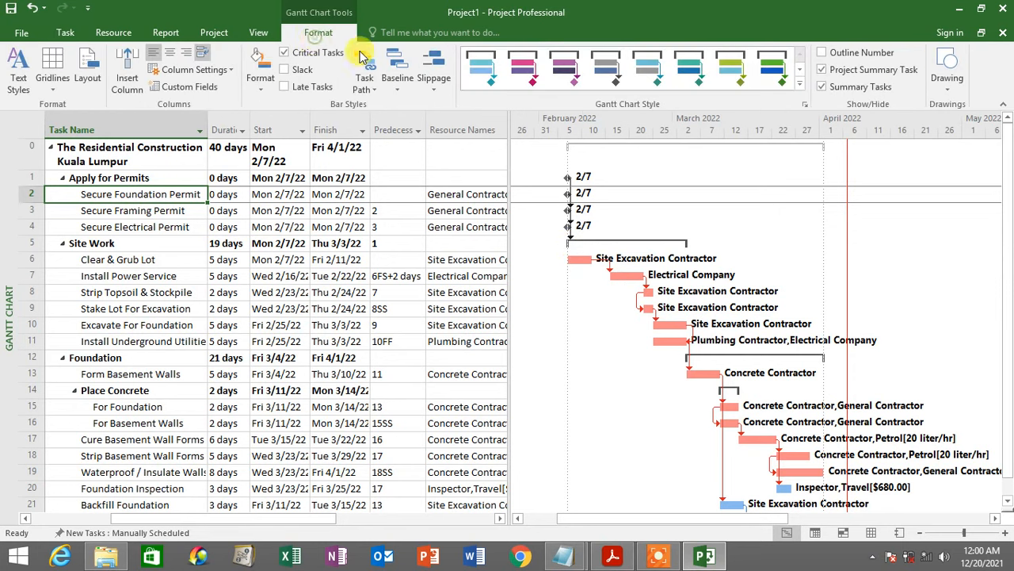
pyautogui.click(299, 57)
# Mark the Secure Foundation Permit, Secure Framing Permit and Secure Electrical Permit tasks as 100% complete.
pyautogui.click(134, 209)
pyautogui.click(134, 193)
pyautogui.click(66, 32)
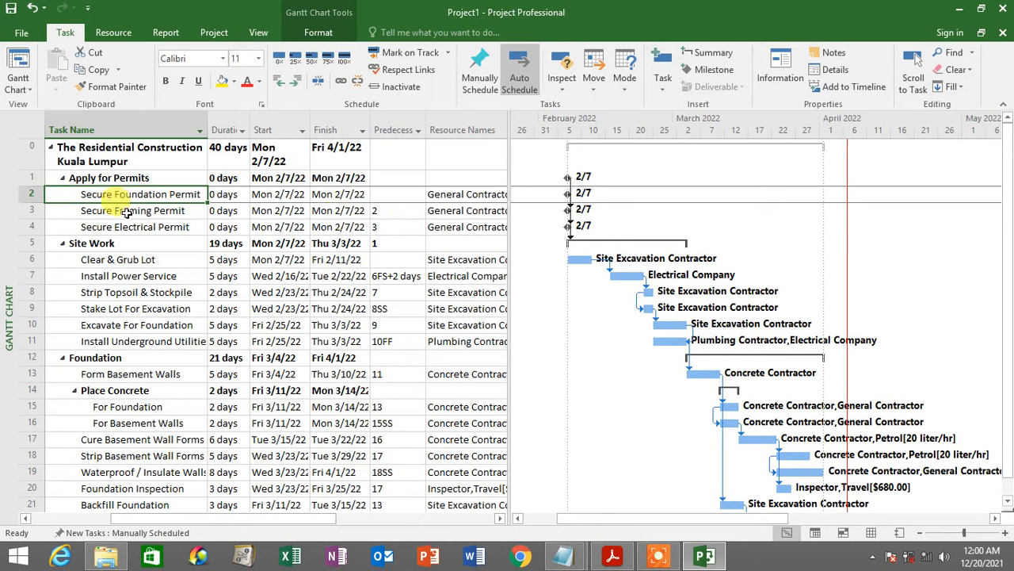
pyautogui.moveTo(132, 195); pyautogui.dragTo(139, 224)
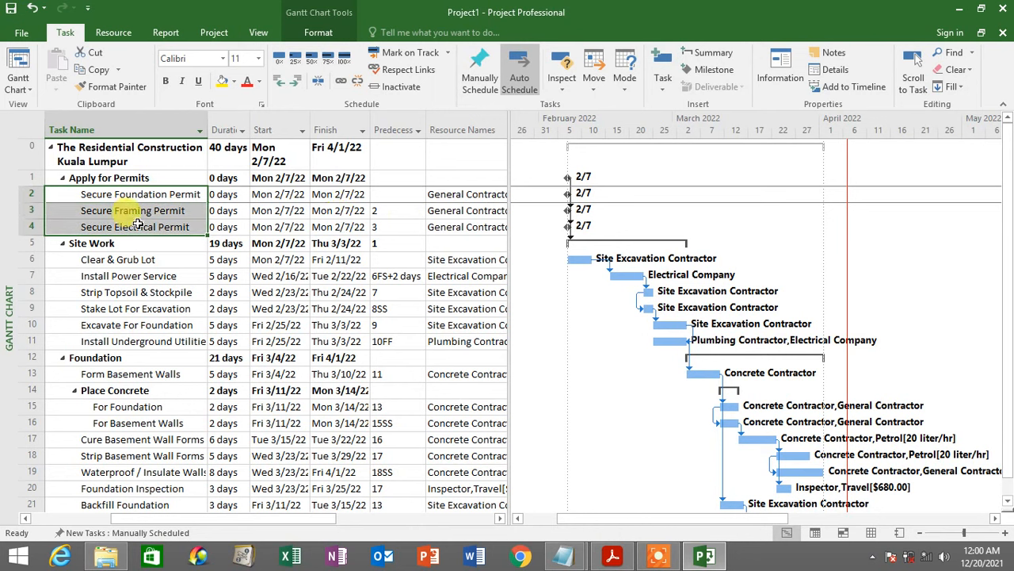
pyautogui.moveTo(228, 192); pyautogui.dragTo(230, 234)
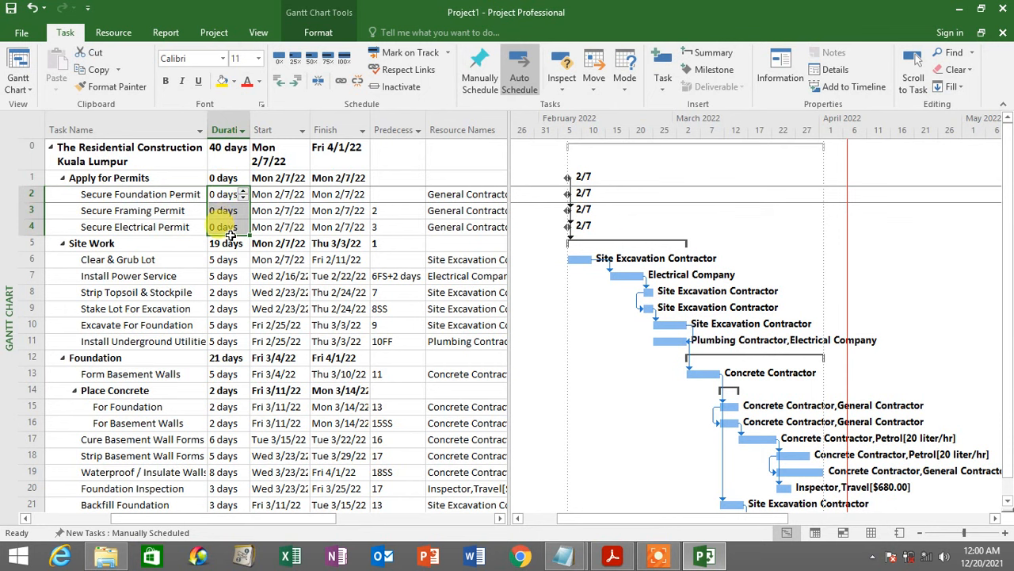
pyautogui.moveTo(32, 192); pyautogui.dragTo(32, 226)
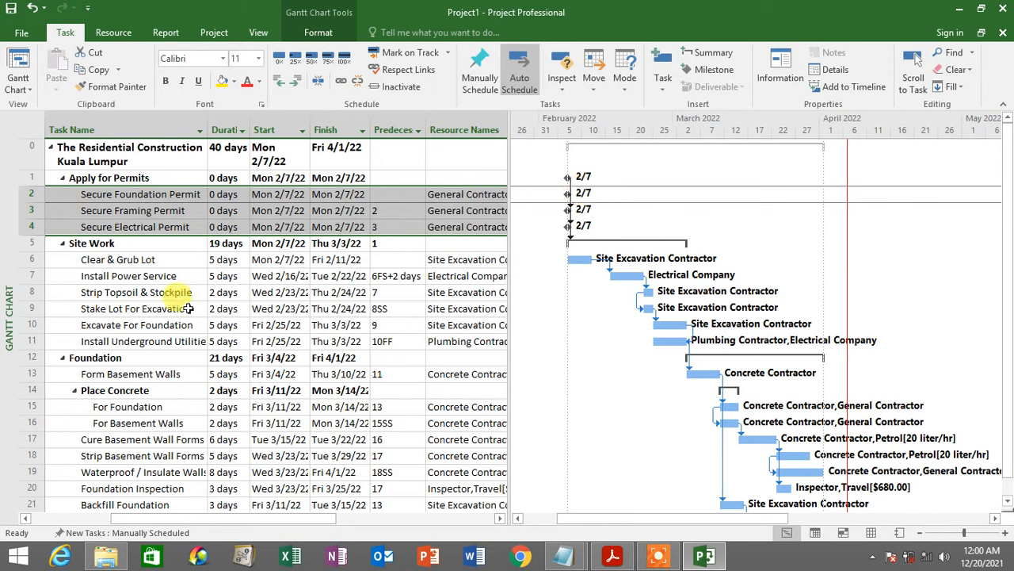
# Mark all Site Work tasks, from Clear & Grub Lot to Install Underground Utilities, as 100% complete.
pyautogui.click(30, 256)
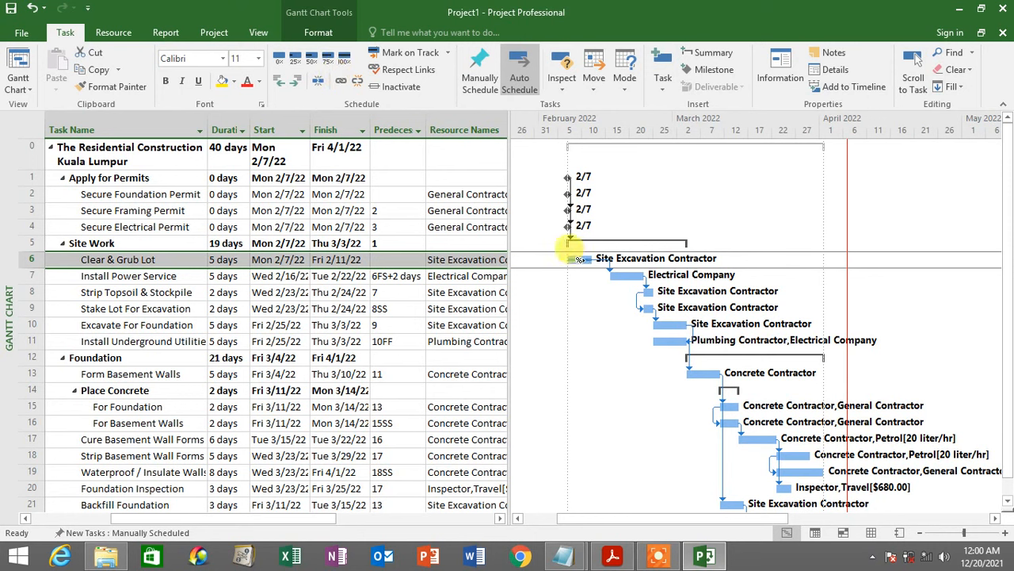
pyautogui.click(145, 275)
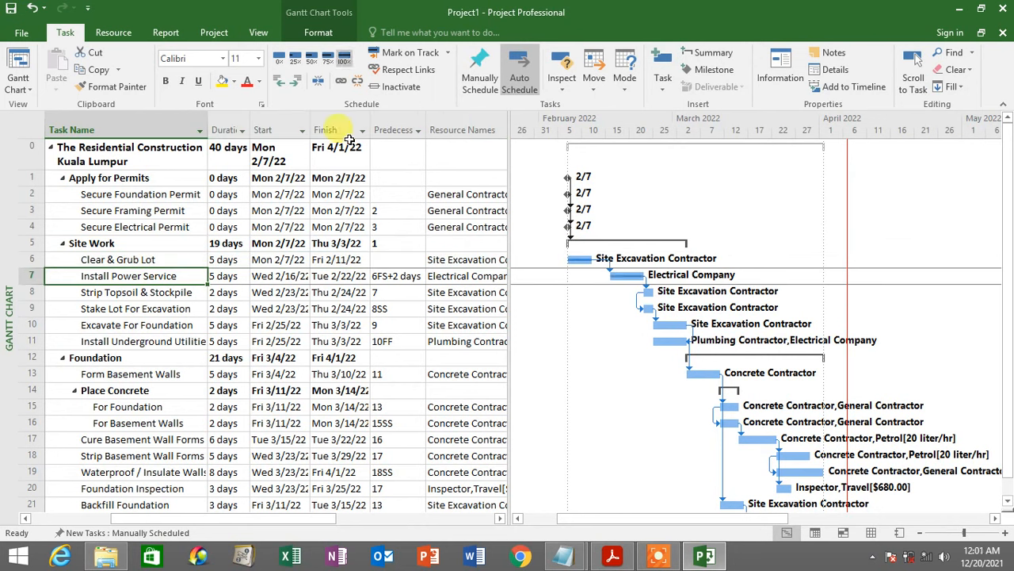
pyautogui.moveTo(32, 259); pyautogui.dragTo(32, 341)
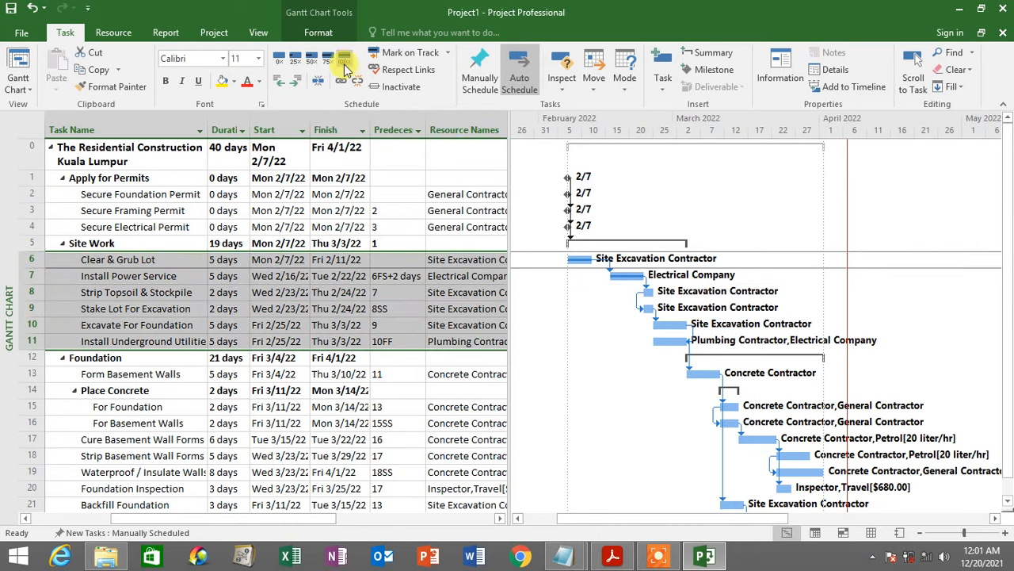
# Set the Foundation tasks' progress to 75% for tasks 13, 15 and 16, 50% for tasks 17 to 19, and 25% for tasks 20 to 22.
pyautogui.scroll(-1, 317, 285)
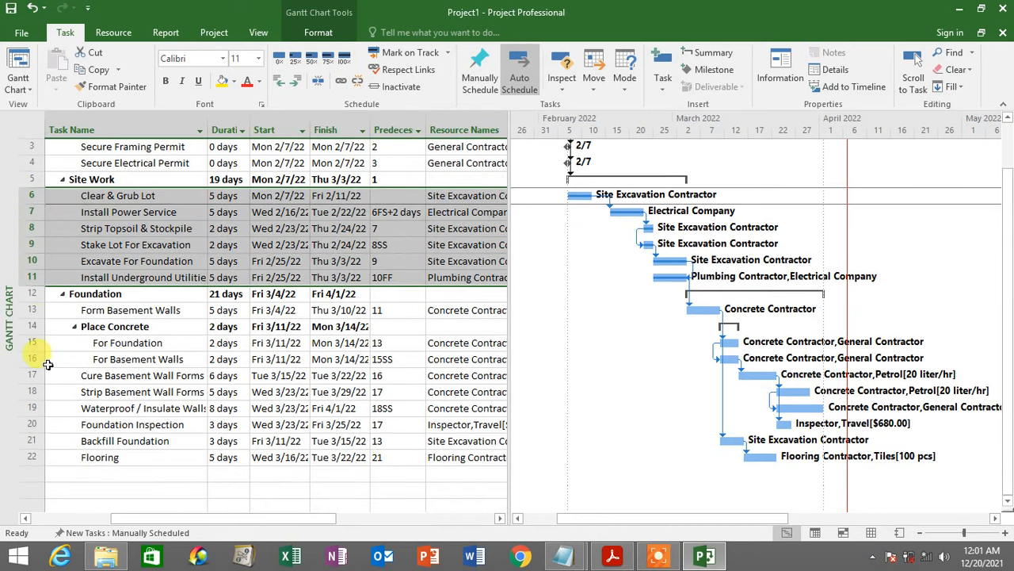
pyautogui.click(32, 310)
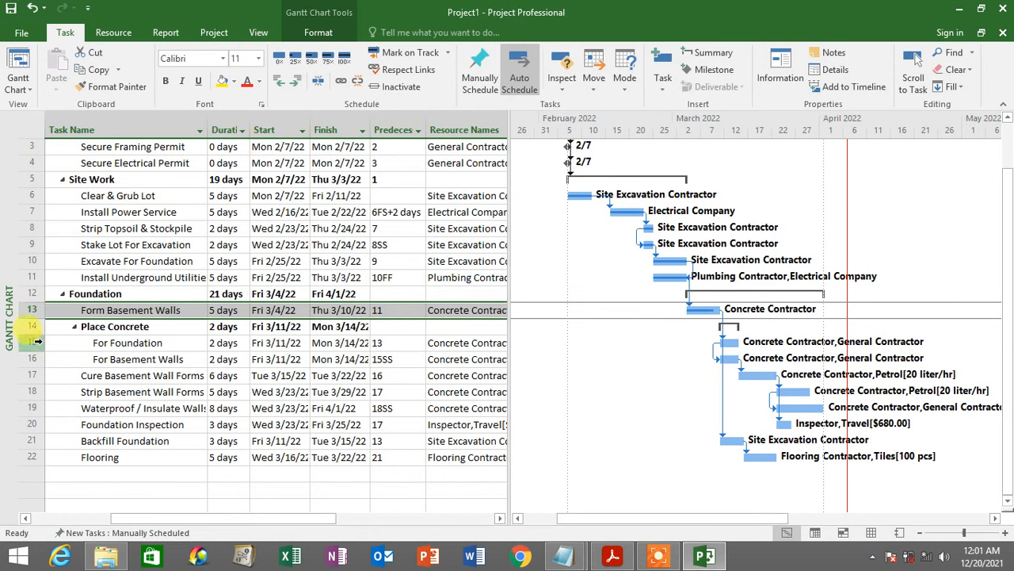
pyautogui.moveTo(36, 341); pyautogui.dragTo(32, 408)
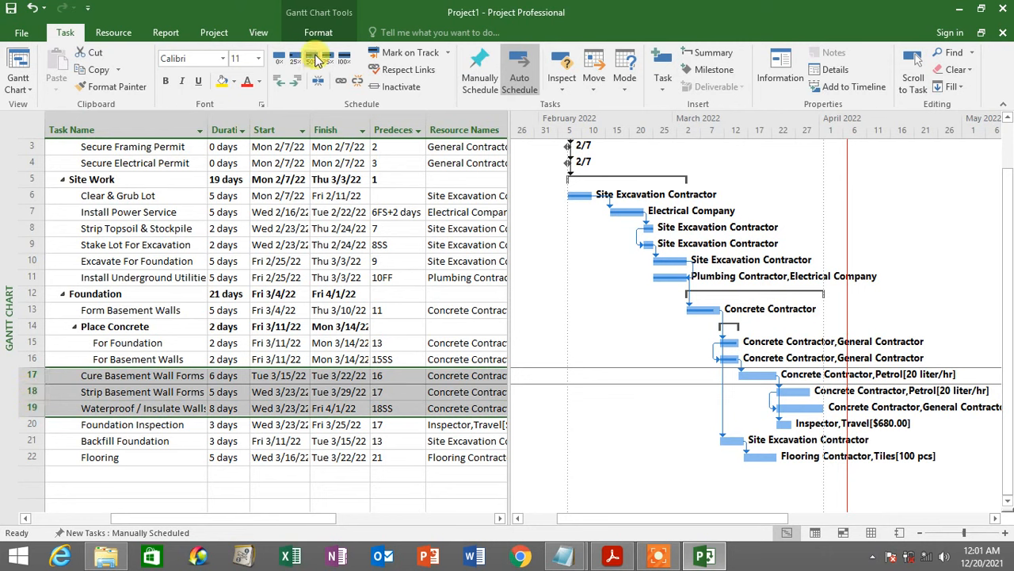
pyautogui.moveTo(31, 424); pyautogui.dragTo(31, 457)
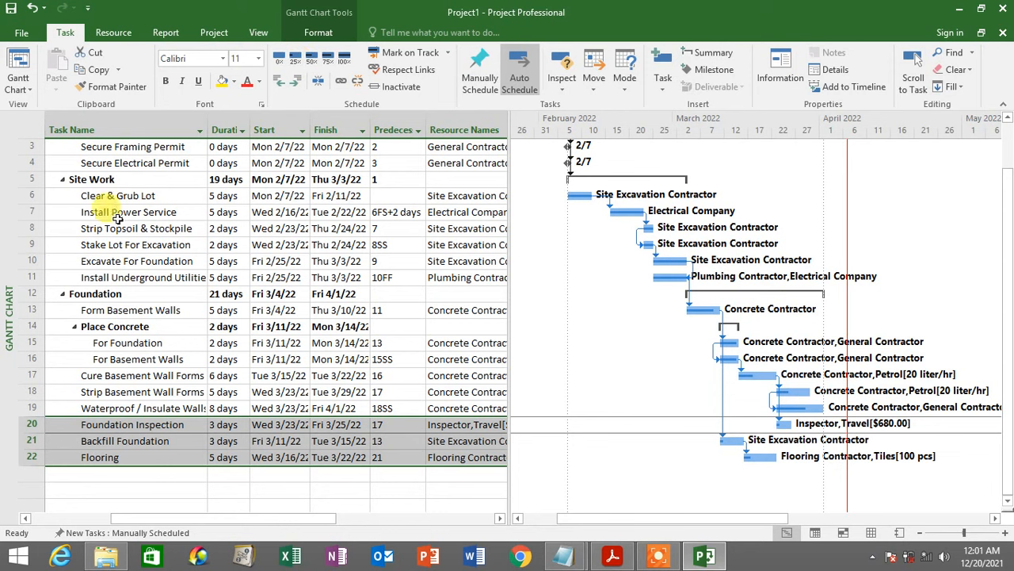
# Switch from the Gantt Chart to the Tracking Gantt view and narrow the task table to give the chart more room.
pyautogui.click(261, 246)
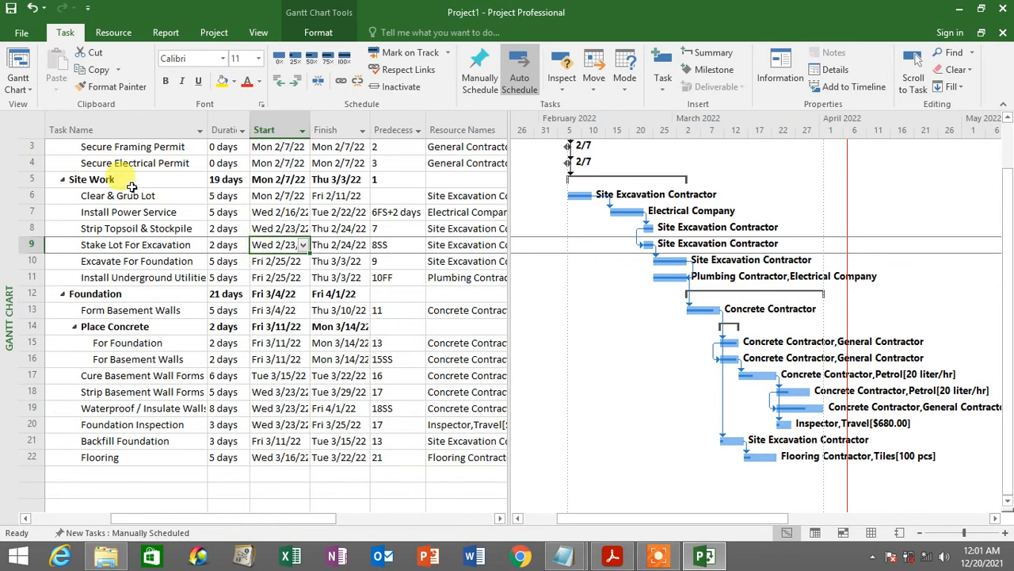
pyautogui.moveTo(130, 195); pyautogui.dragTo(147, 276)
pyautogui.scroll(1, 547, 301)
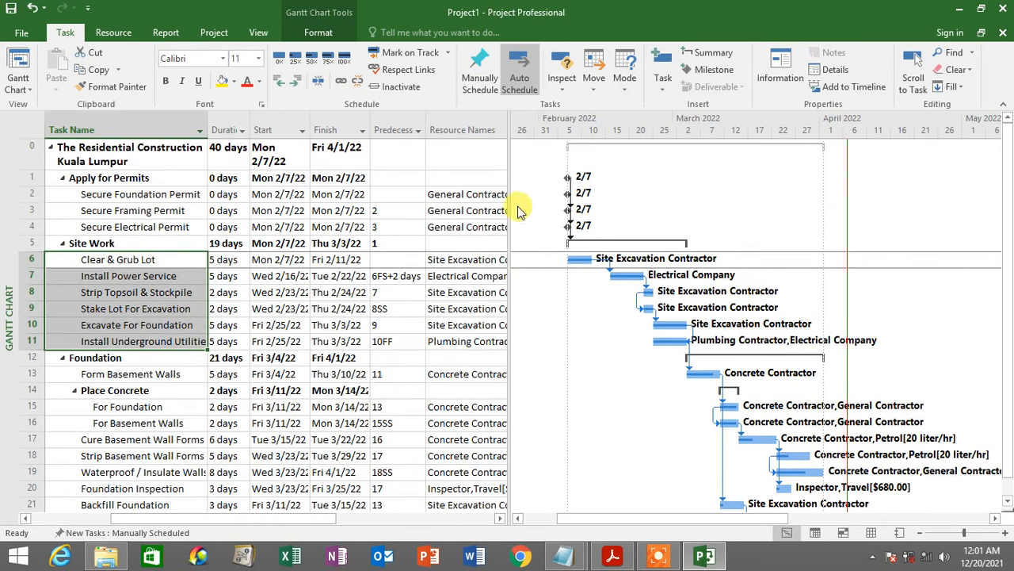
pyautogui.moveTo(508, 204); pyautogui.dragTo(457, 205)
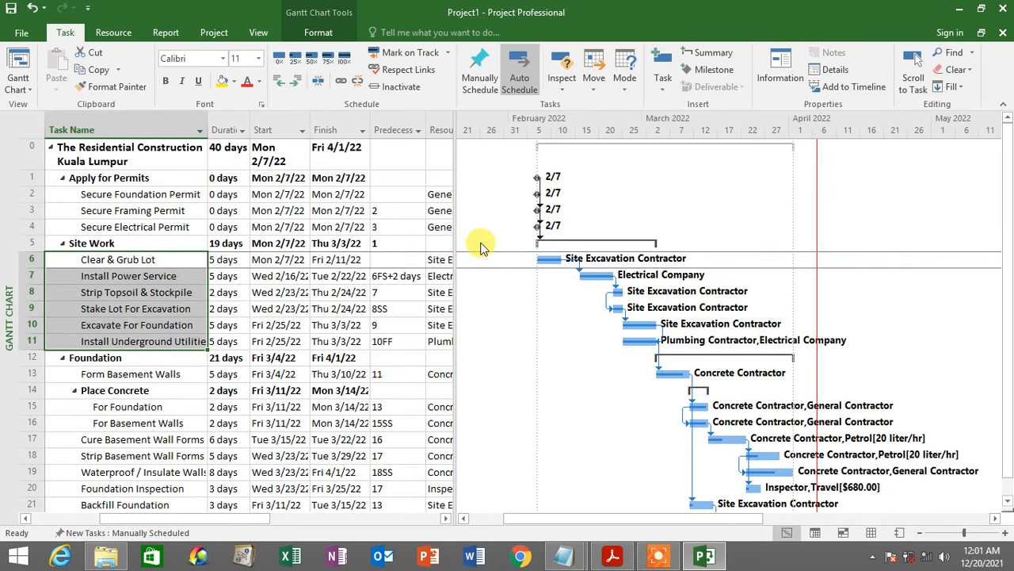
pyautogui.click(63, 32)
pyautogui.click(23, 94)
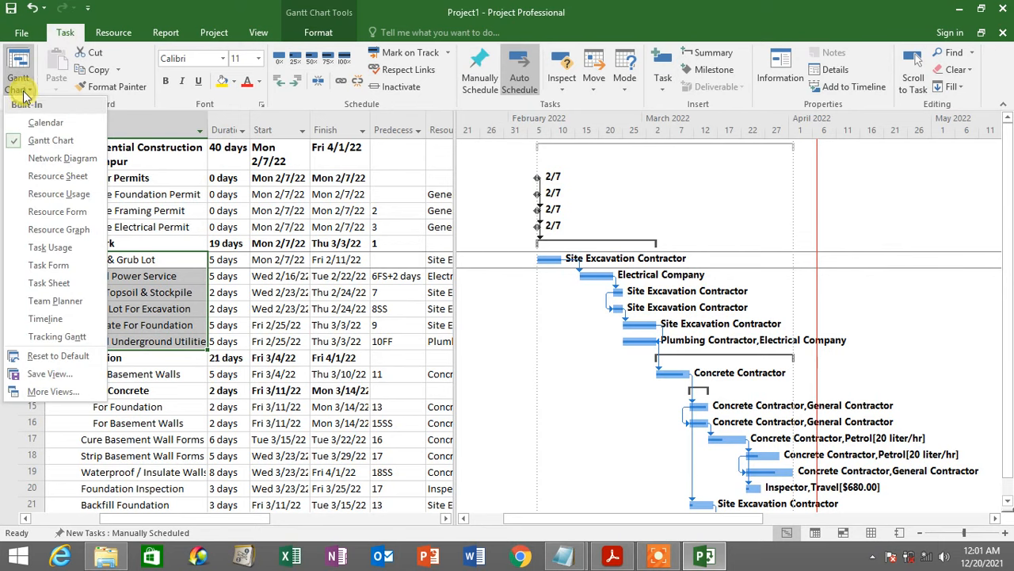
pyautogui.click(72, 337)
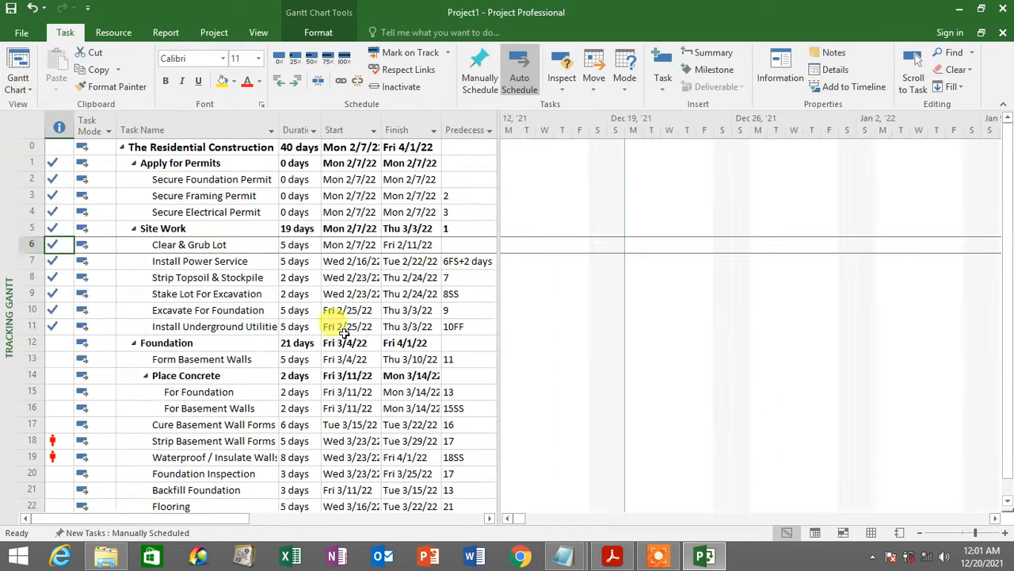
pyautogui.moveTo(495, 261); pyautogui.dragTo(464, 261)
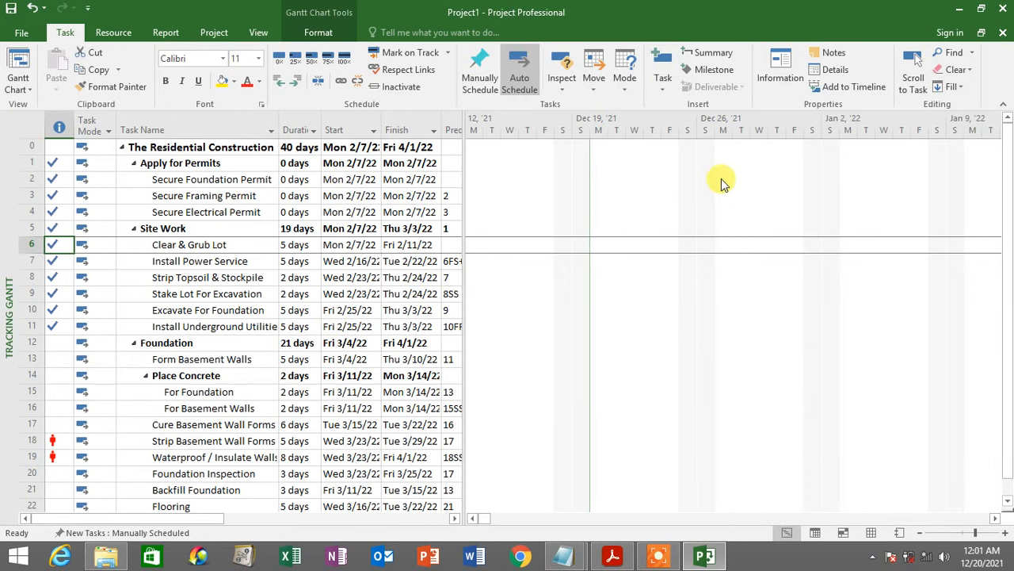
# Fit the entire project in the Tracking Gantt timescale and look over the completion percentages of all tasks.
pyautogui.click(258, 32)
pyautogui.click(662, 71)
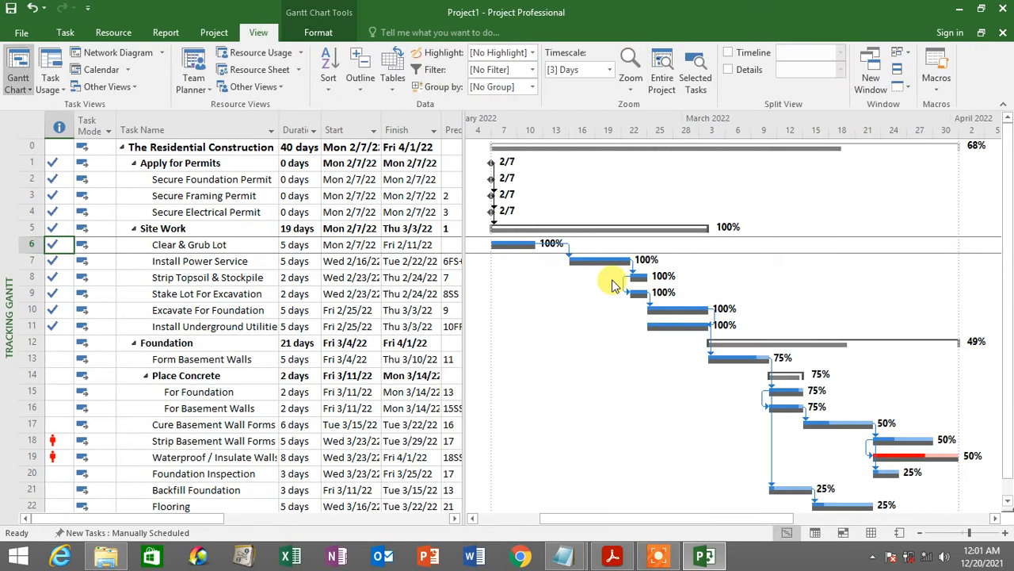
pyautogui.scroll(-2, 675, 283)
pyautogui.scroll(2, 674, 306)
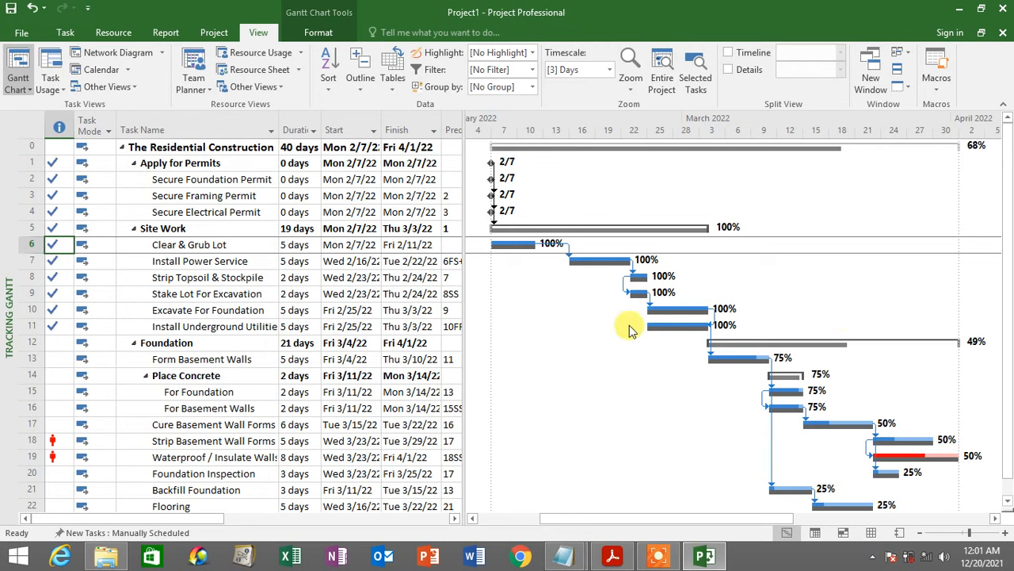
pyautogui.scroll(-3, 674, 283)
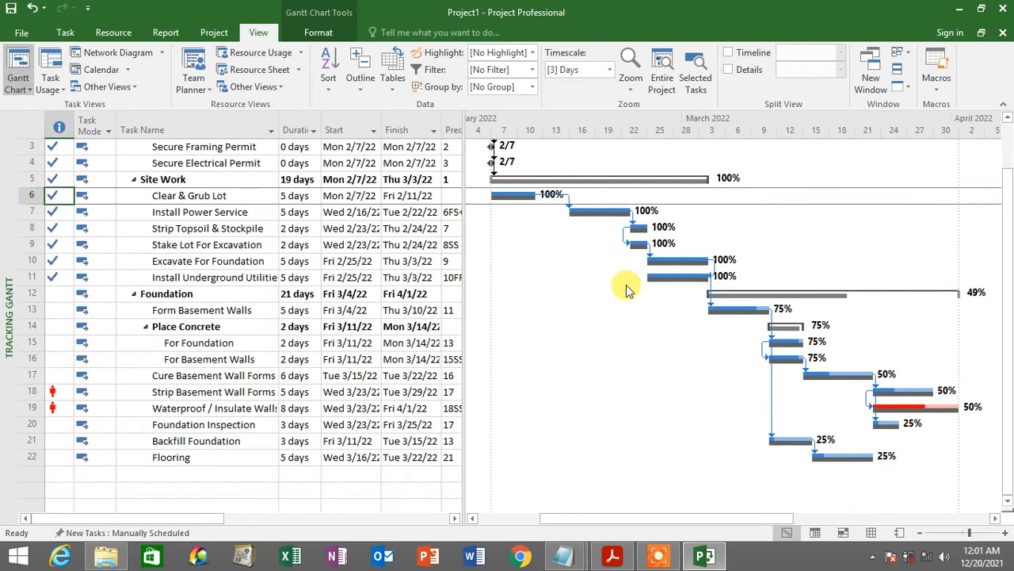
pyautogui.scroll(3, 626, 290)
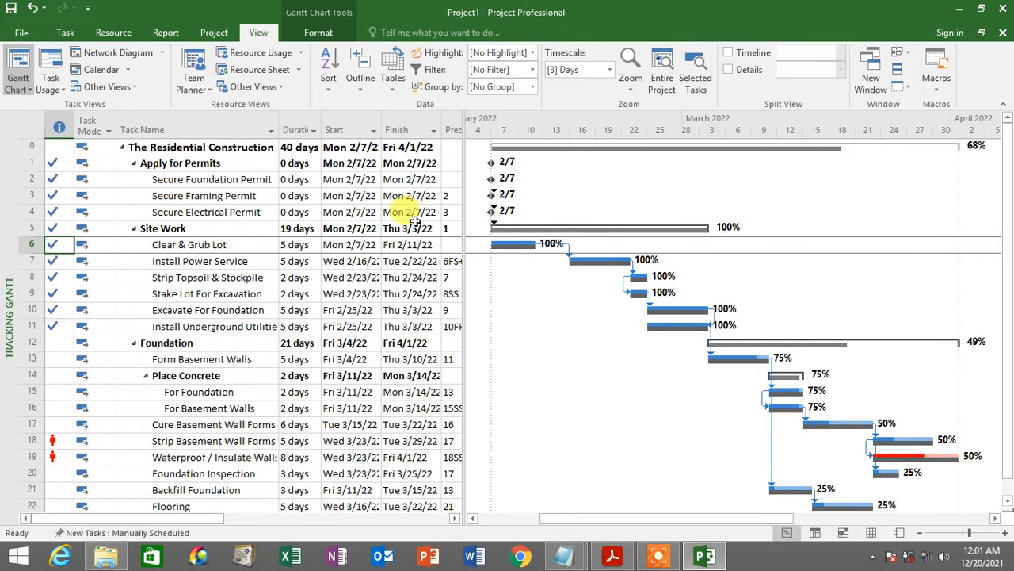
# Switch the Critical Tasks highlighting off and on again in the Tracking Gantt, and look over the bars.
pyautogui.click(332, 35)
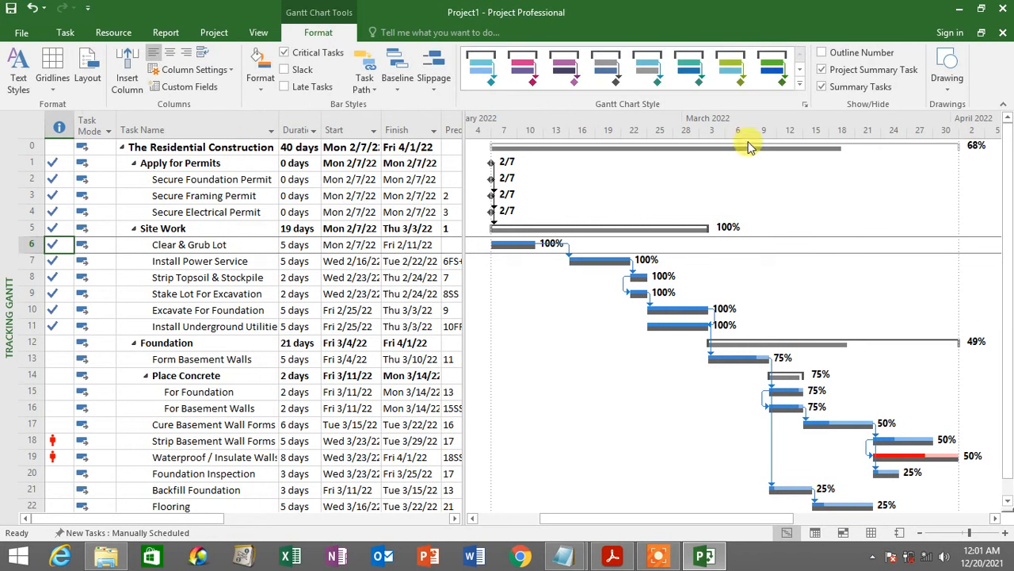
pyautogui.click(317, 61)
pyautogui.click(317, 61)
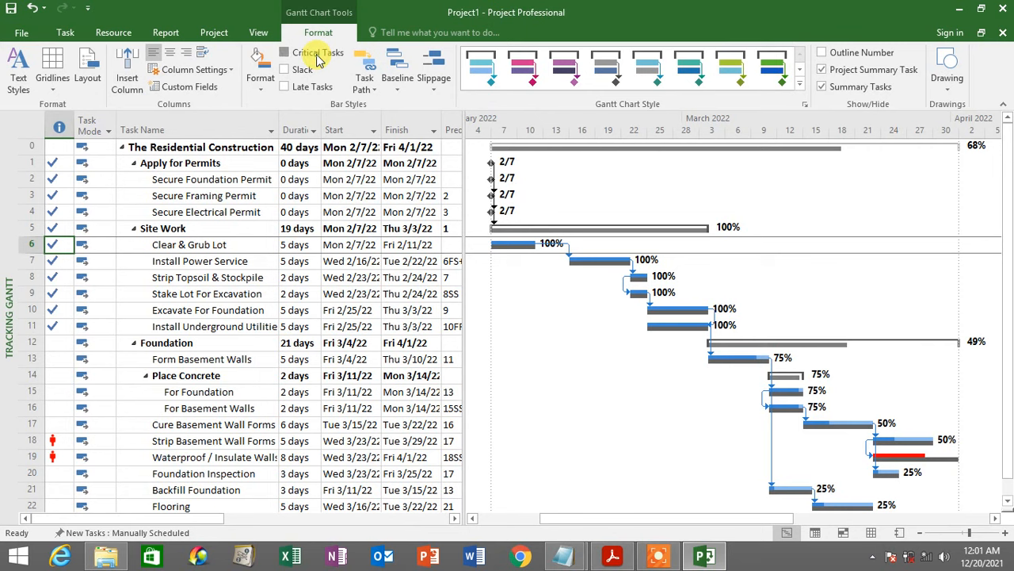
pyautogui.click(318, 61)
pyautogui.scroll(-2, 578, 381)
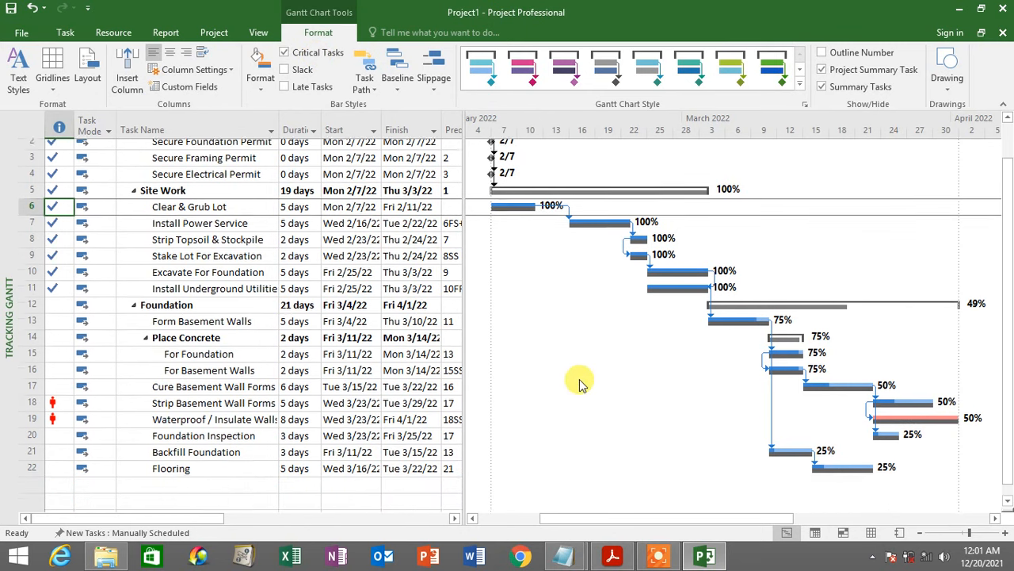
pyautogui.scroll(2, 577, 380)
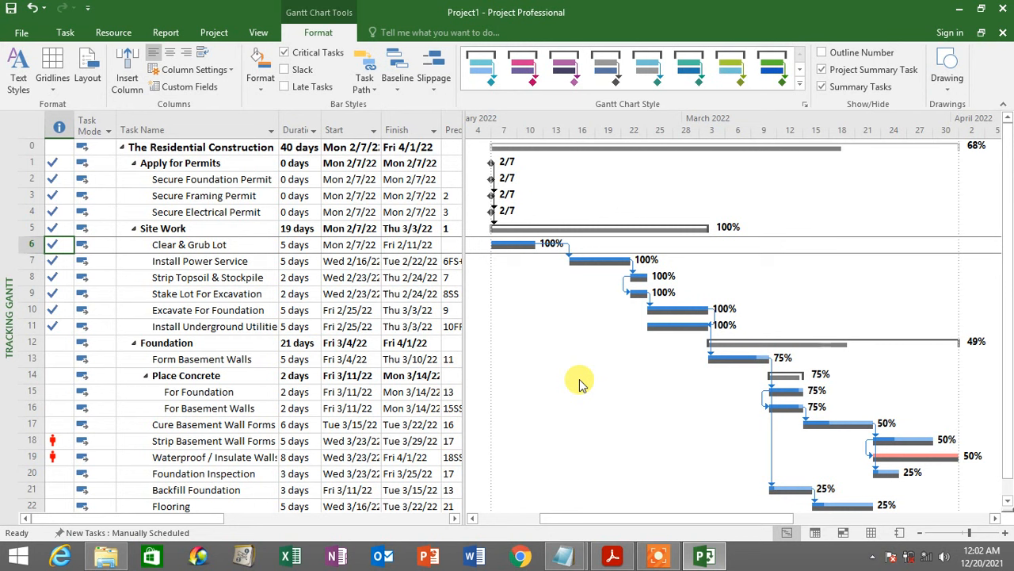
# Generate the Earned Value Over Time visual report in Excel with usage data at the Weeks level.
pyautogui.click(165, 35)
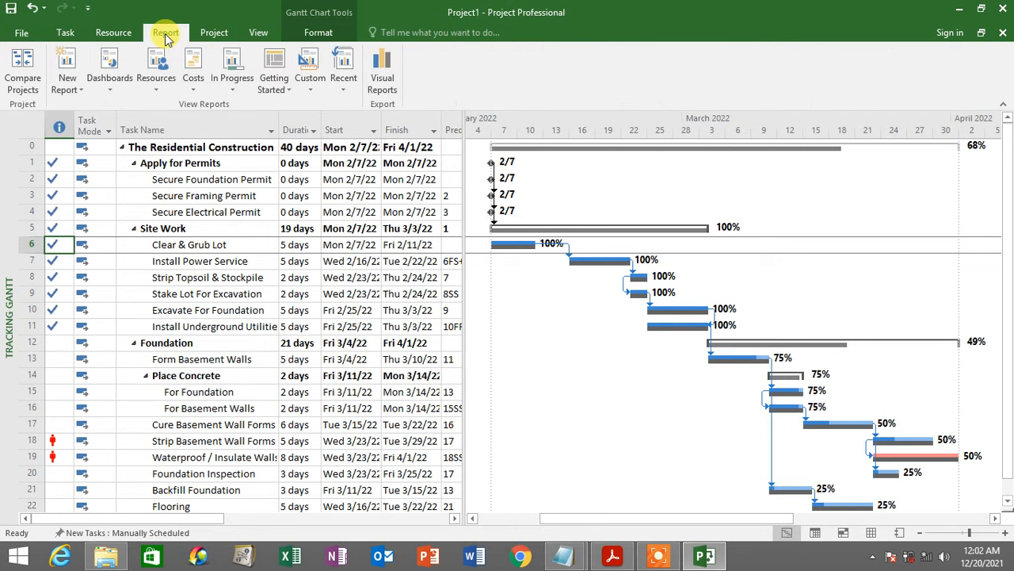
pyautogui.click(384, 79)
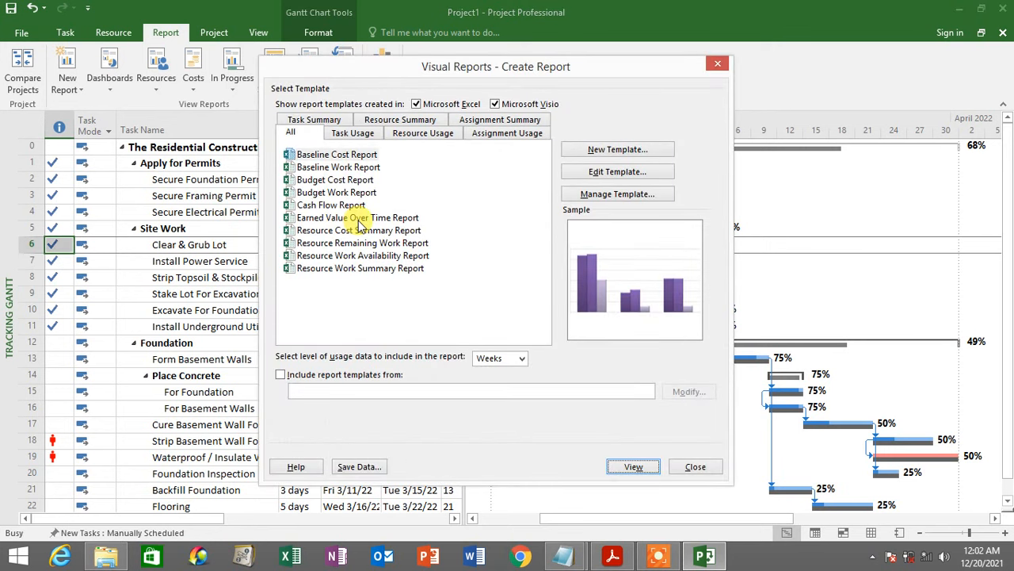
pyautogui.click(360, 219)
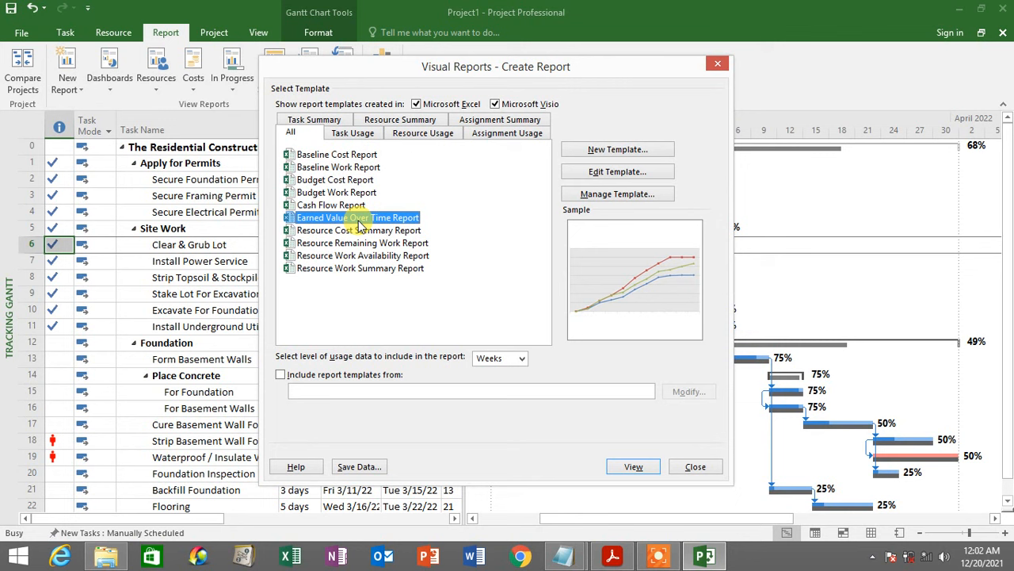
pyautogui.click(507, 361)
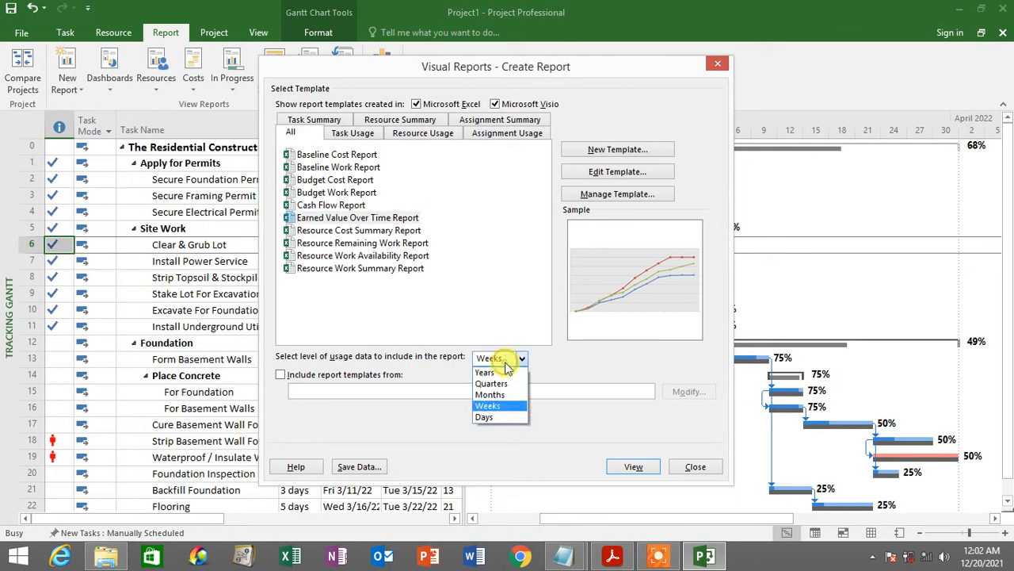
pyautogui.click(500, 407)
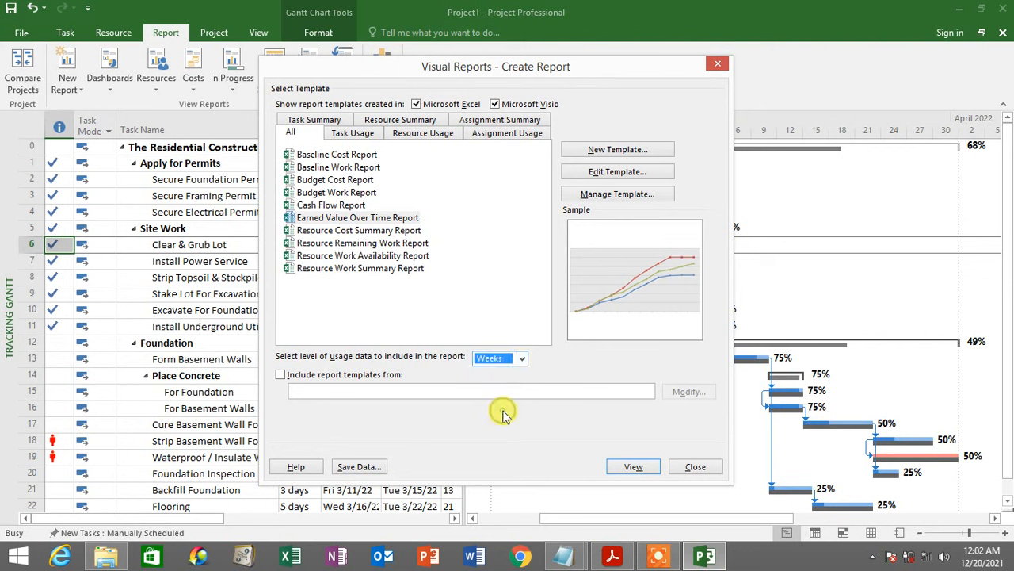
pyautogui.click(640, 468)
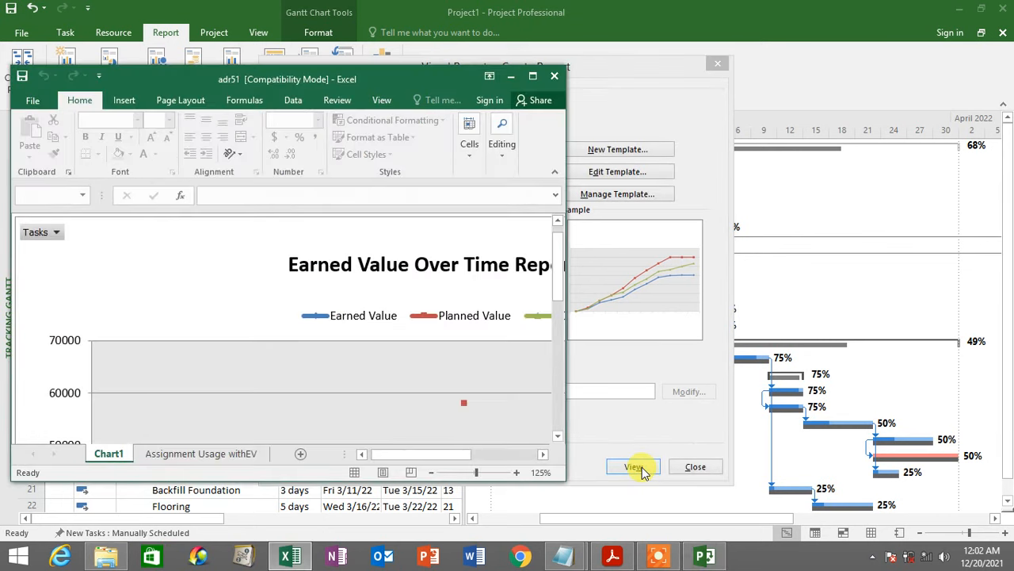
# Maximize the Earned Value Over Time report workbook and zoom its chart out to 90%.
pyautogui.click(540, 77)
pyautogui.scroll(-1, 362, 283)
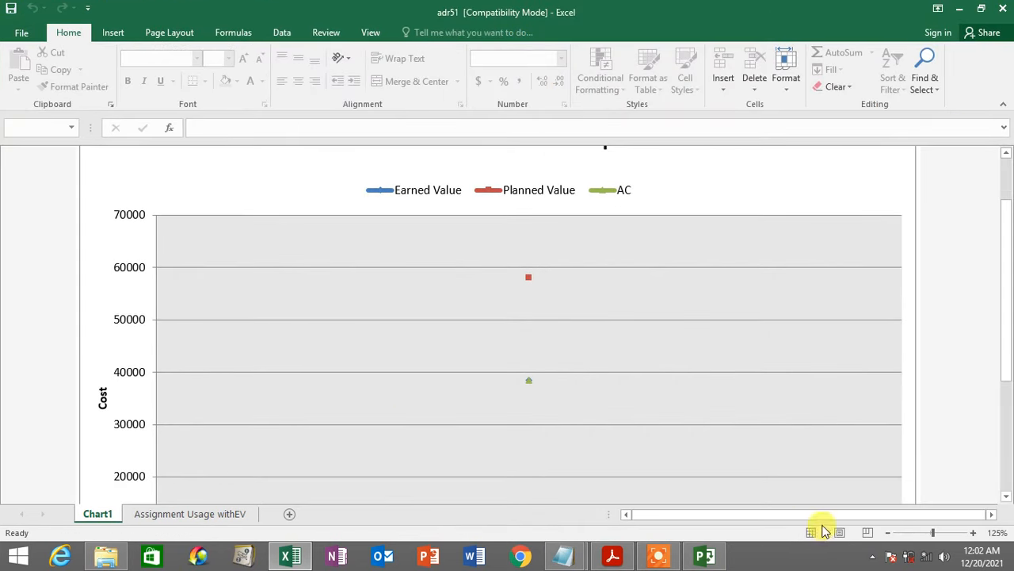
pyautogui.click(888, 534)
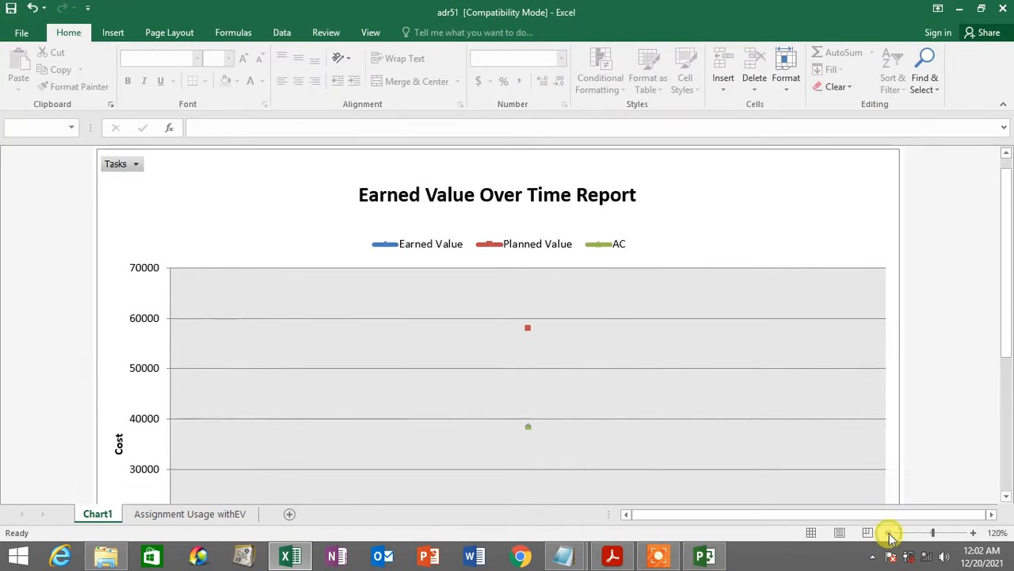
pyautogui.click(888, 533)
pyautogui.click(888, 534)
pyautogui.click(888, 533)
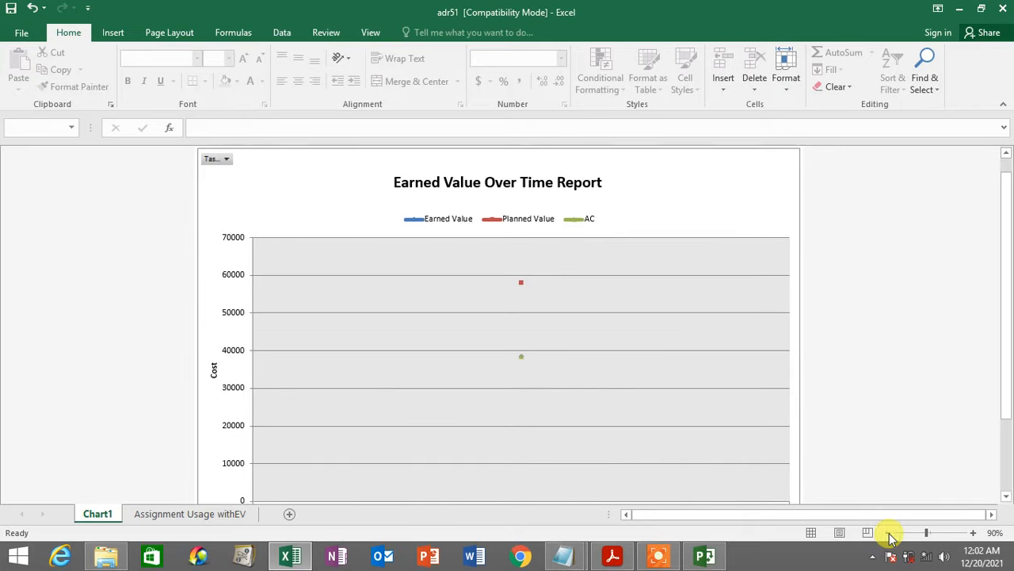
# Expand quarter Q1 of 2022 into weeks in the Assignment Usage withEV pivot table and examine the weekly AC values.
pyautogui.click(176, 515)
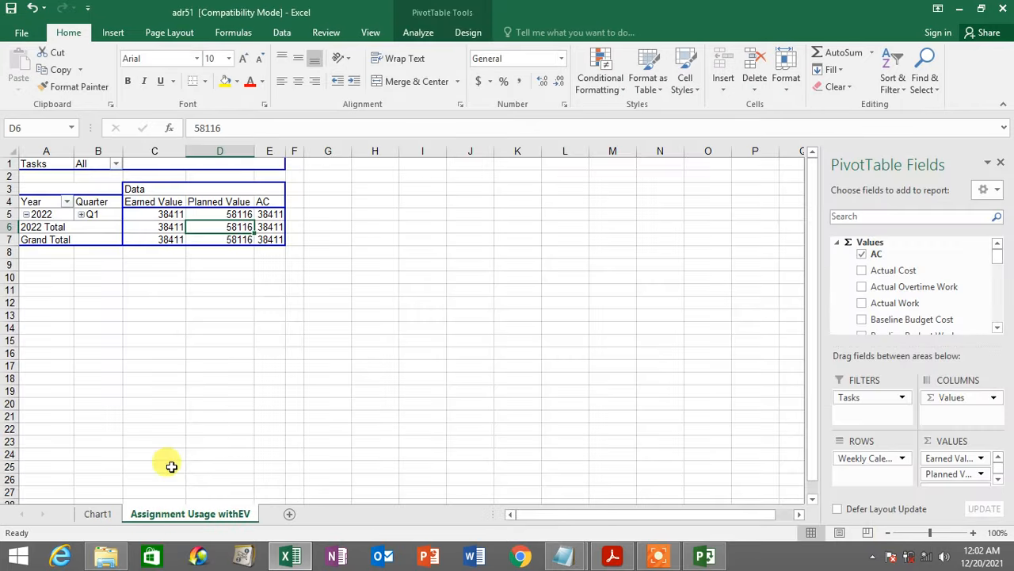
pyautogui.click(82, 215)
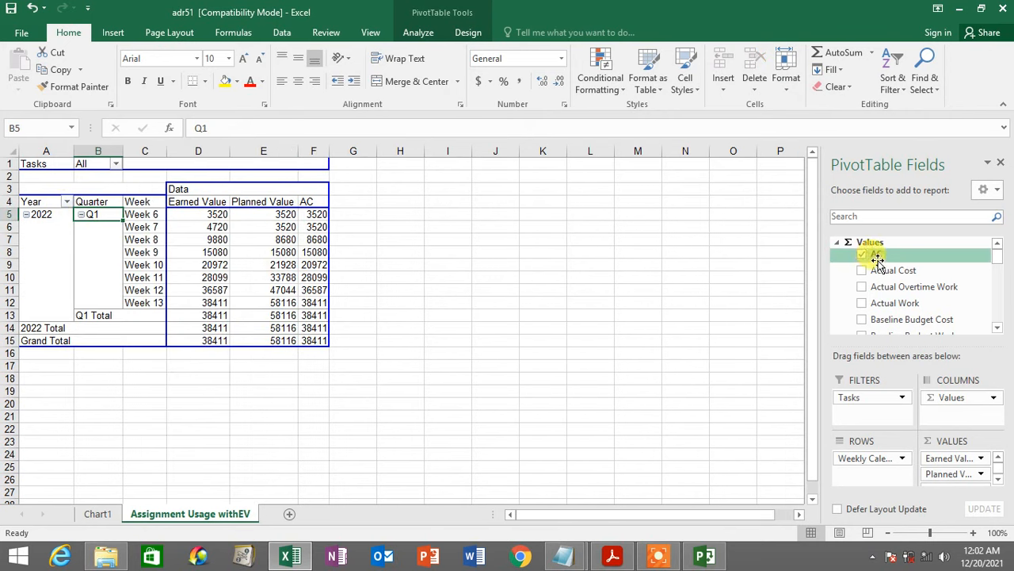
pyautogui.click(316, 216)
pyautogui.moveTo(315, 216); pyautogui.dragTo(313, 290)
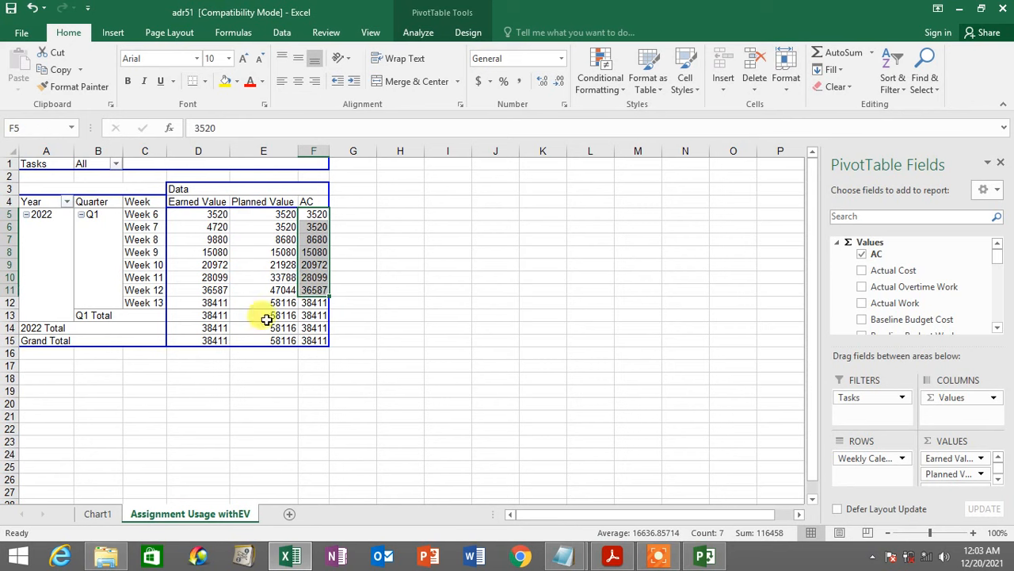
# Return to Chart1 and examine the weekly Earned Value, Planned Value and AC curves.
pyautogui.click(92, 514)
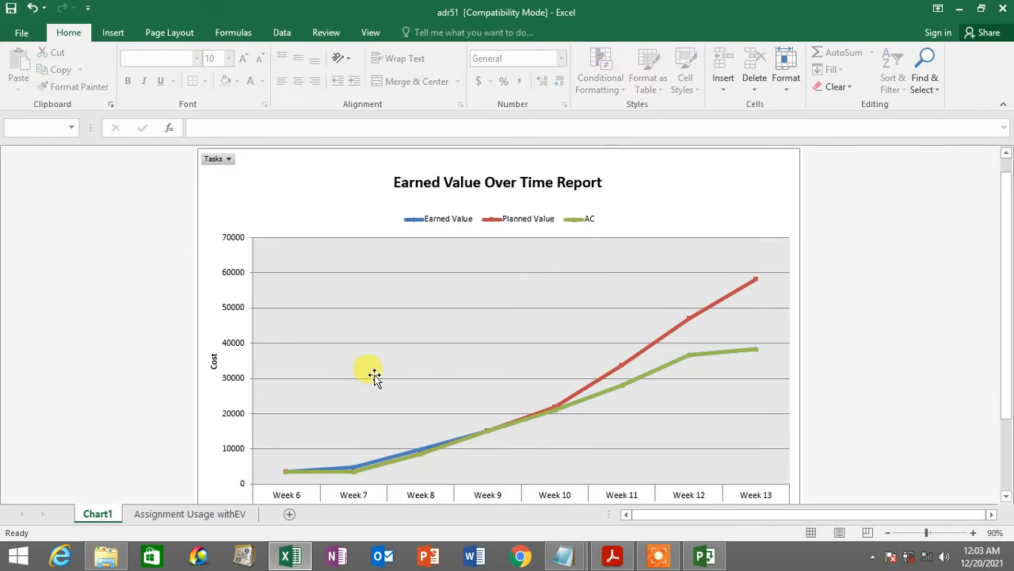
pyautogui.scroll(-1, 373, 376)
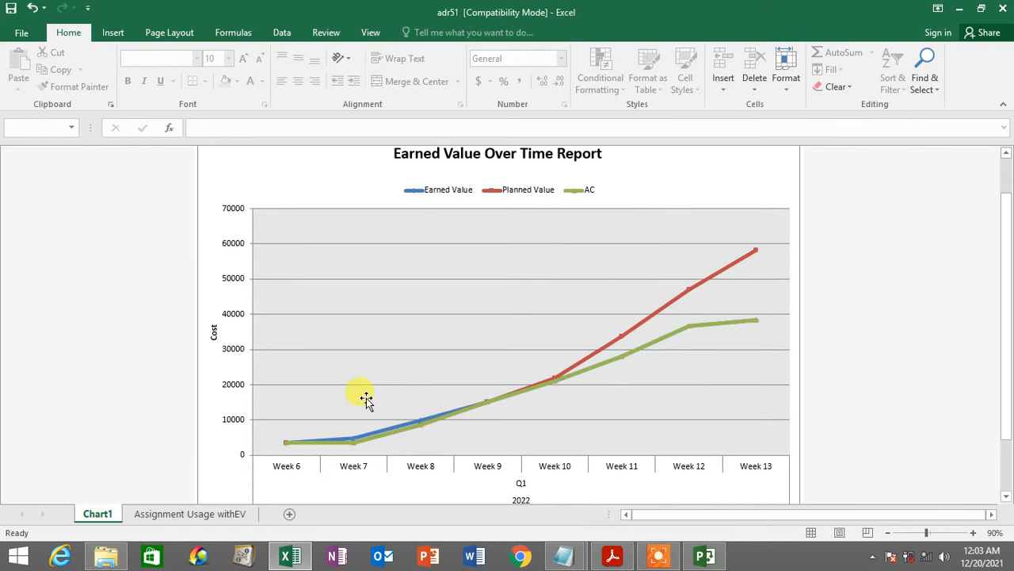
pyautogui.scroll(1, 684, 309)
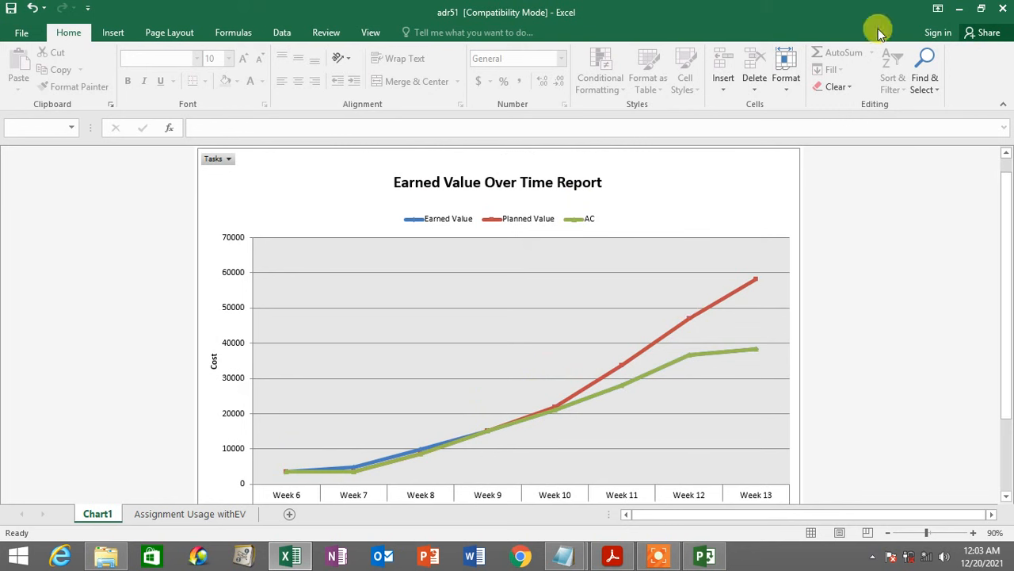
# Switch back to Project, close the Visual Reports dialog and widen the task table to show the Resource Names column.
pyautogui.click(959, 12)
pyautogui.click(696, 467)
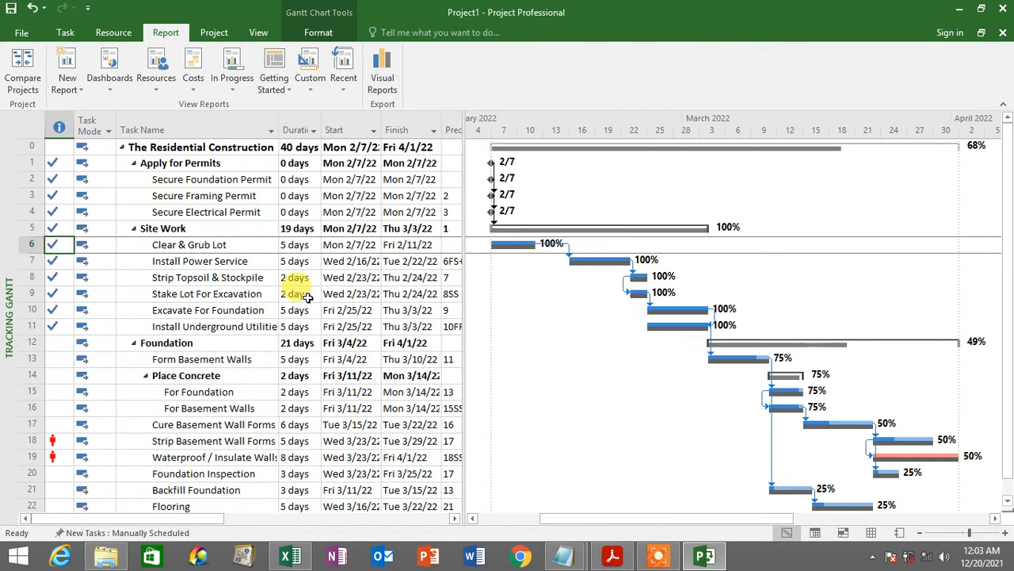
pyautogui.moveTo(526, 176); pyautogui.dragTo(553, 176)
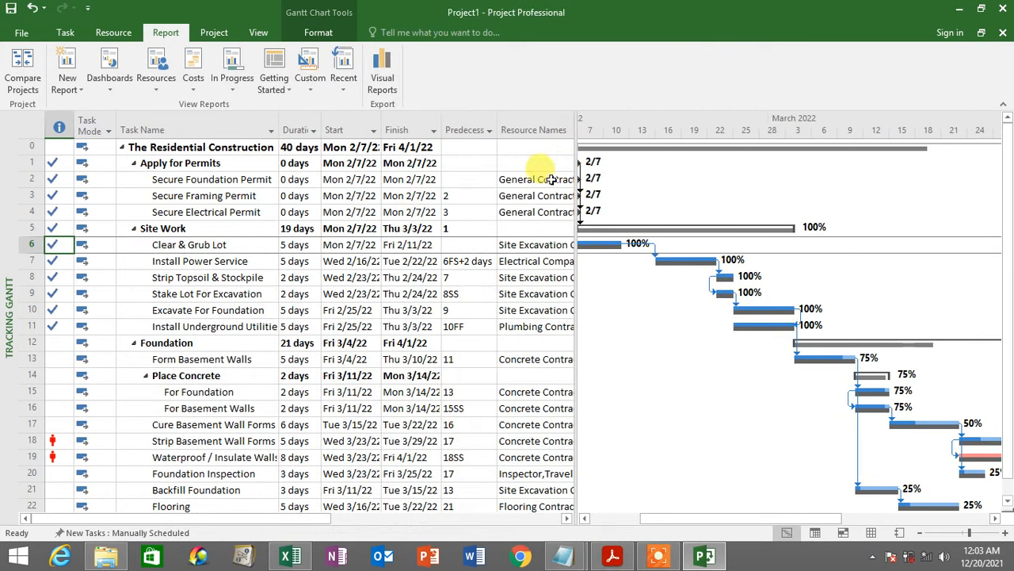
pyautogui.scroll(-1, 402, 199)
pyautogui.scroll(1, 412, 207)
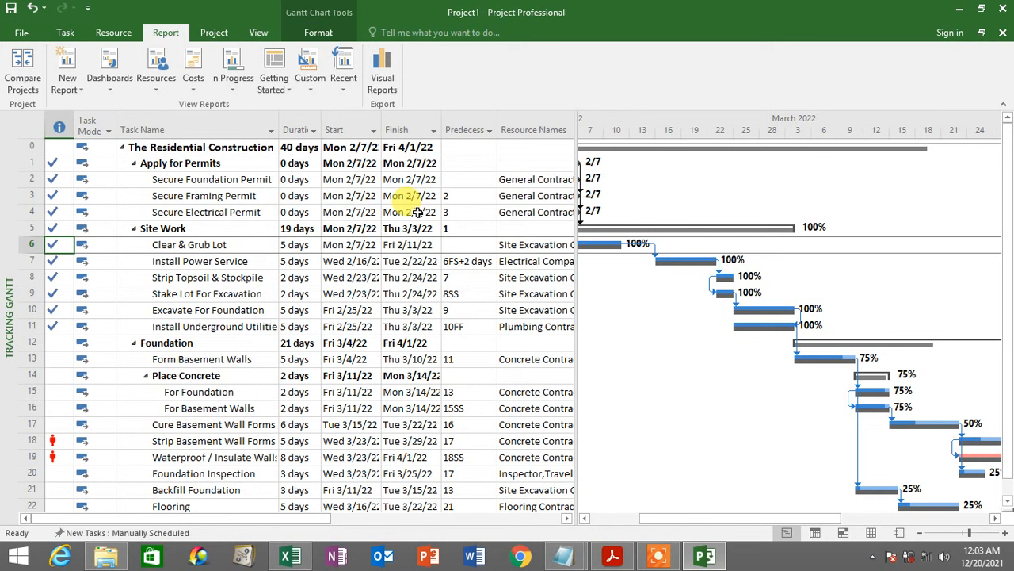